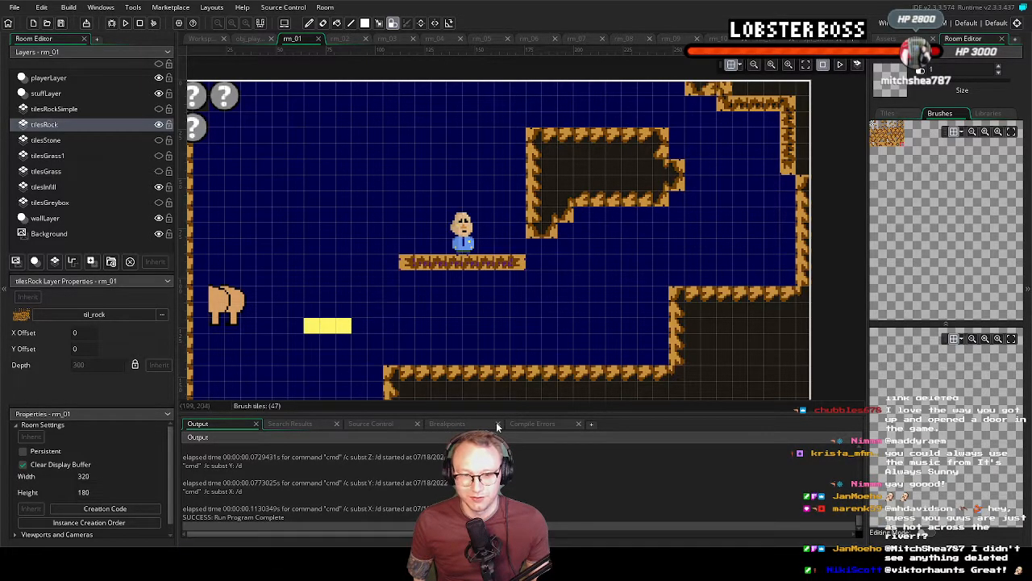
Run the game and steer the green character out of the spiked room into the room with the butt
{"action": "left_click", "coordinate": [127, 23]}
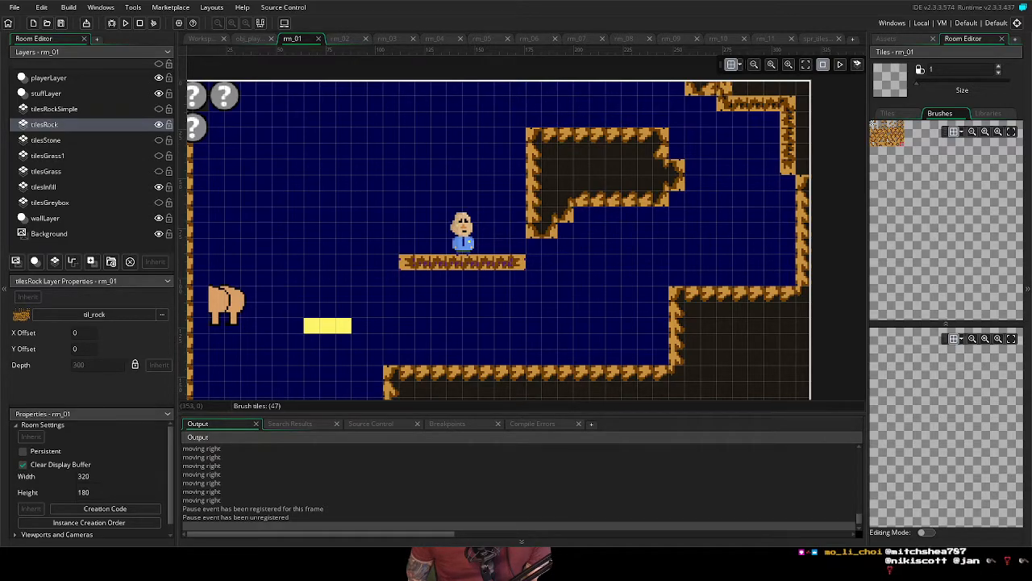
{"action": "key", "text": "alt+Tab"}
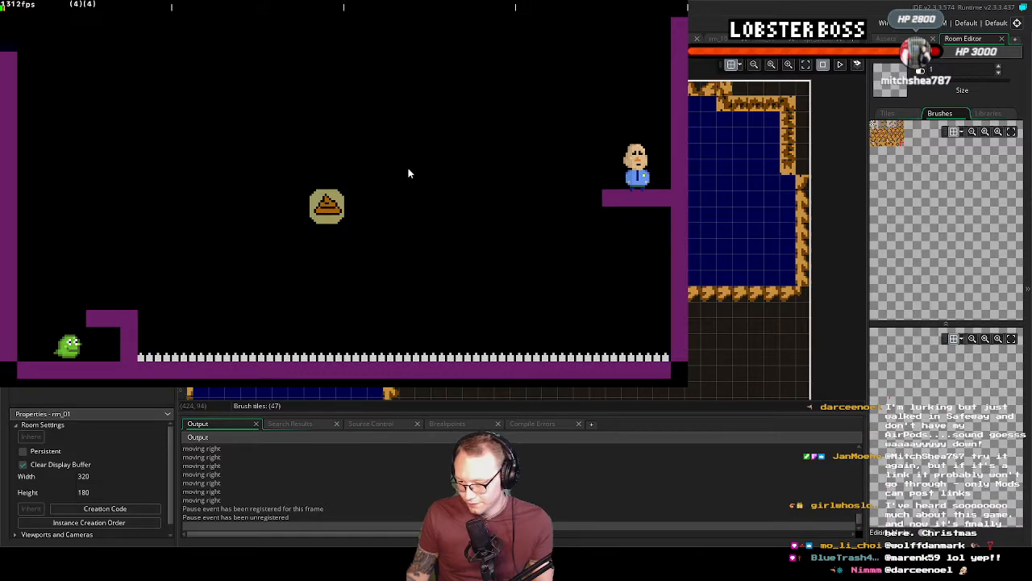
{"action": "key", "text": "Left"}
{"action": "key", "text": "space"}
{"action": "key", "text": "space"}
{"action": "key", "text": "Right"}
{"action": "key", "text": "Left"}
{"action": "key", "text": "space"}
{"action": "key", "text": "Right"}
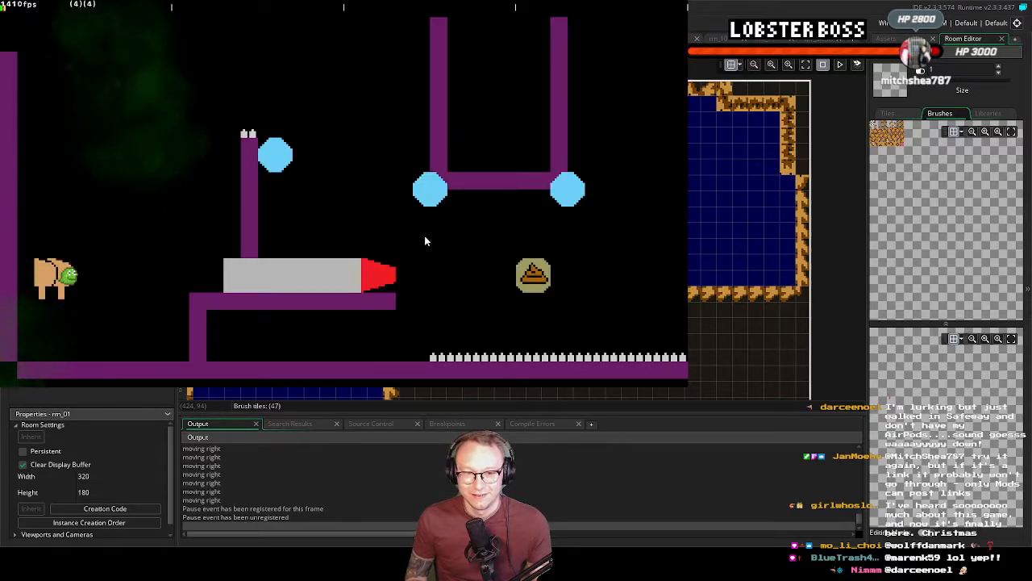
Jump the green character onto the grey block with the red tip and quit the test run
{"action": "key", "text": "Left"}
{"action": "key", "text": "space"}
{"action": "key", "text": "space"}
{"action": "key", "text": "Right"}
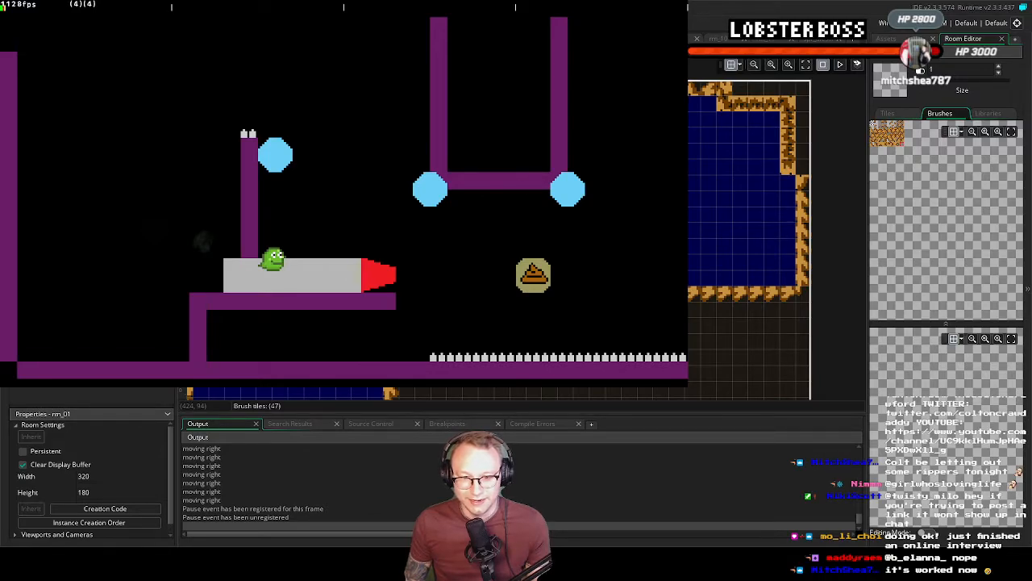
{"action": "key", "text": "Escape"}
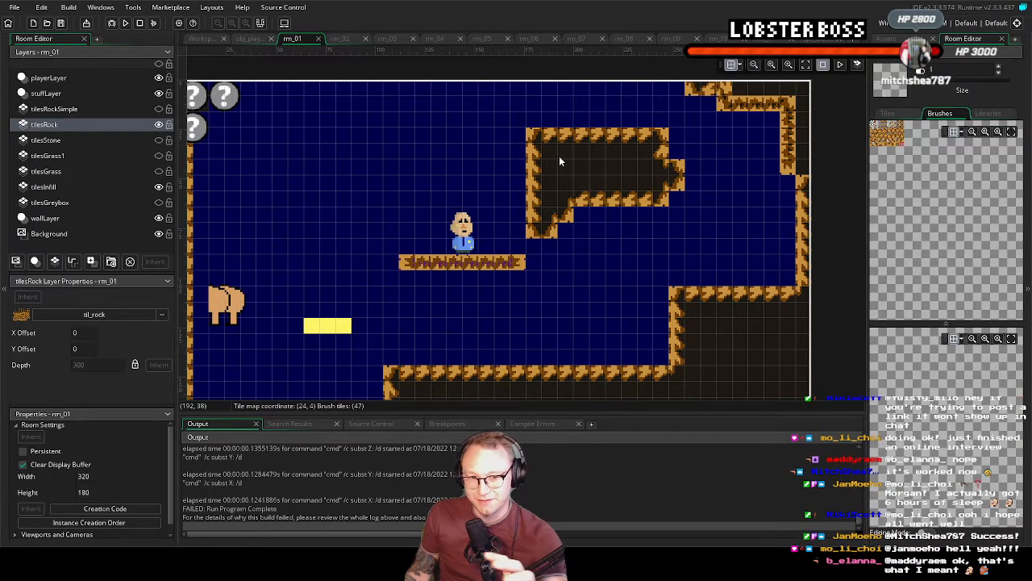
{"action": "middle_click_drag", "start_coordinate": [547, 258], "coordinate": [563, 276]}
{"action": "scroll", "coordinate": [578, 217], "scroll_direction": "down", "scroll_amount": 2}
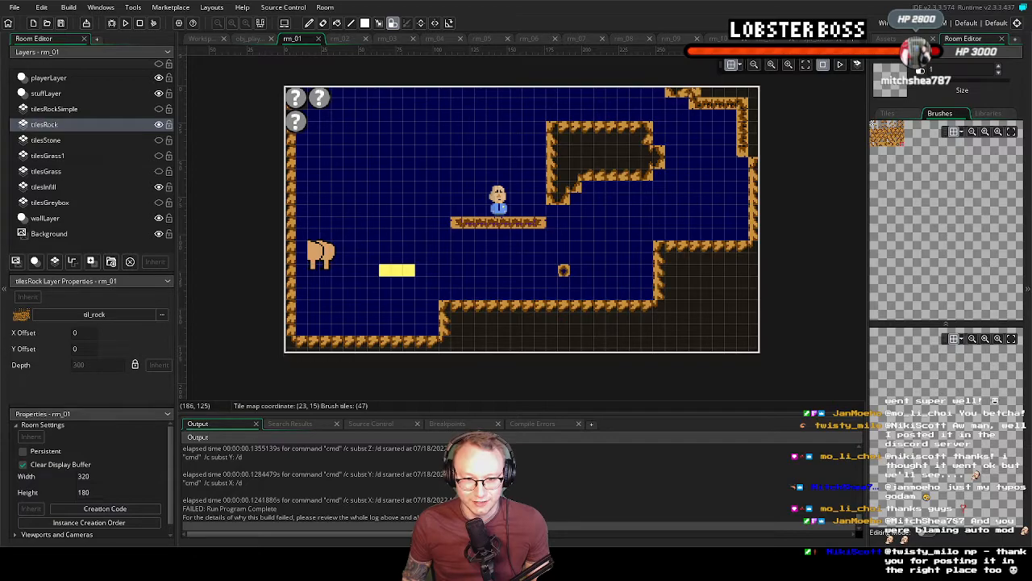
{"action": "key", "text": "alt+Tab"}
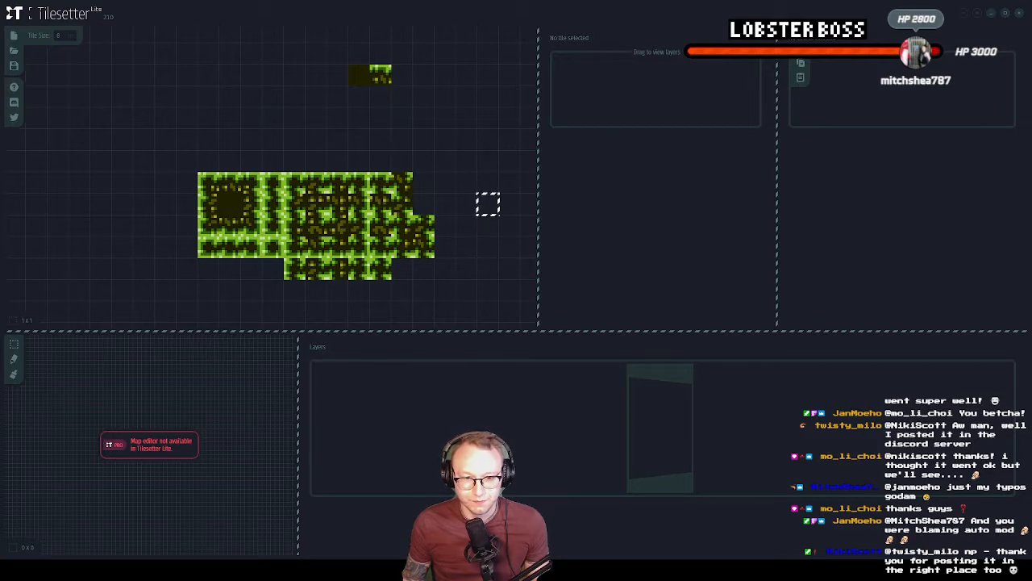
{"action": "key", "text": "alt+Tab"}
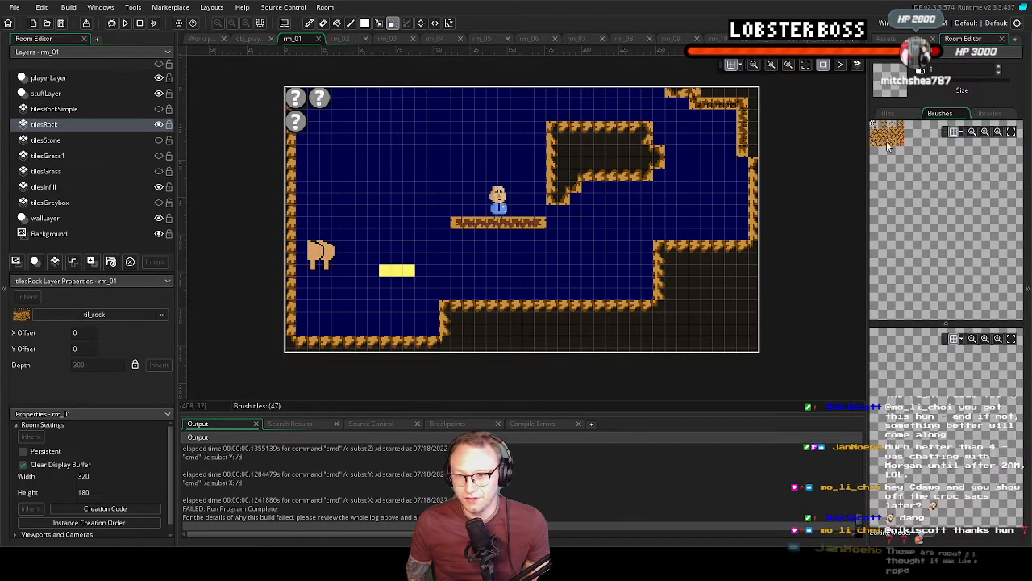
Paint a closed rock outline in the upper-left area of rm_01 on the tilesRock layer and erase it with the empty tile
{"action": "left_click", "coordinate": [1011, 131]}
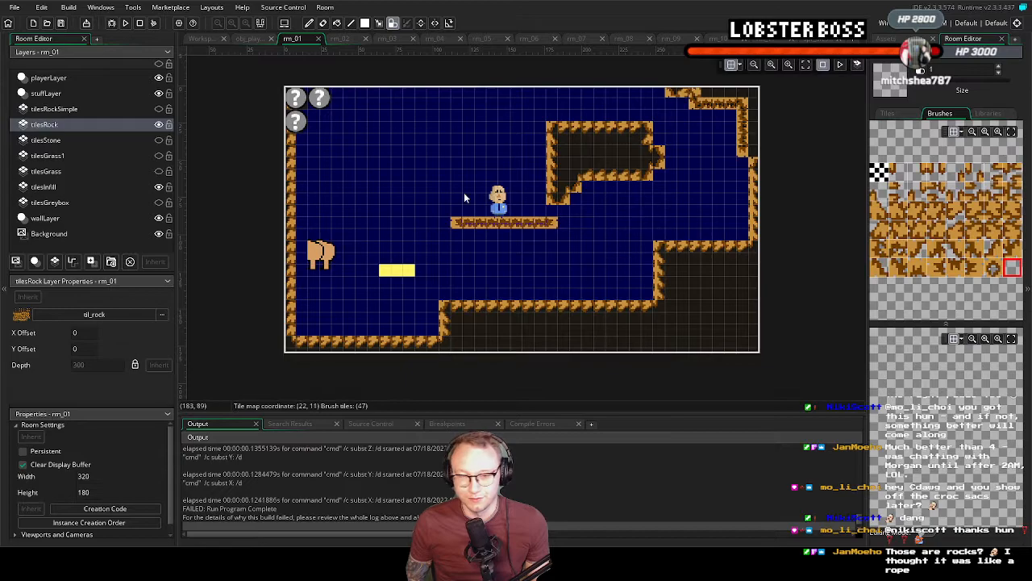
{"action": "mouse_move", "coordinate": [363, 141]}
{"action": "left_mouse_down"}
{"action": "mouse_move", "coordinate": [354, 166]}
{"action": "mouse_move", "coordinate": [439, 179]}
{"action": "mouse_move", "coordinate": [460, 139]}
{"action": "mouse_move", "coordinate": [357, 131]}
{"action": "mouse_move", "coordinate": [352, 138]}
{"action": "mouse_move", "coordinate": [436, 148]}
{"action": "mouse_move", "coordinate": [369, 165]}
{"action": "mouse_move", "coordinate": [446, 163]}
{"action": "mouse_move", "coordinate": [372, 168]}
{"action": "mouse_move", "coordinate": [385, 180]}
{"action": "mouse_move", "coordinate": [437, 180]}
{"action": "left_mouse_up"}
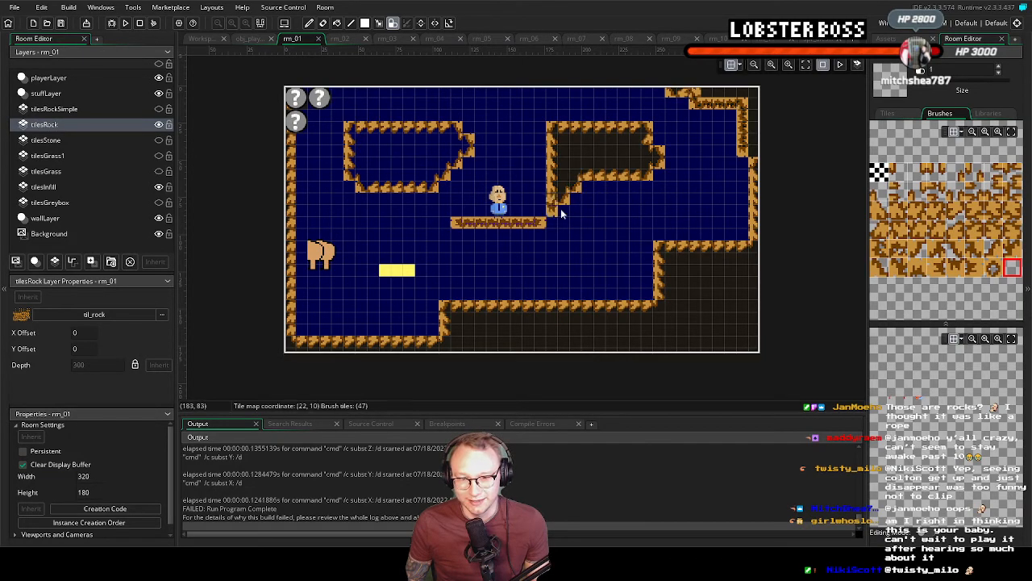
{"action": "left_click", "coordinate": [884, 175]}
{"action": "mouse_move", "coordinate": [457, 127]}
{"action": "left_mouse_down"}
{"action": "mouse_move", "coordinate": [385, 129]}
{"action": "mouse_move", "coordinate": [419, 129]}
{"action": "left_mouse_up"}
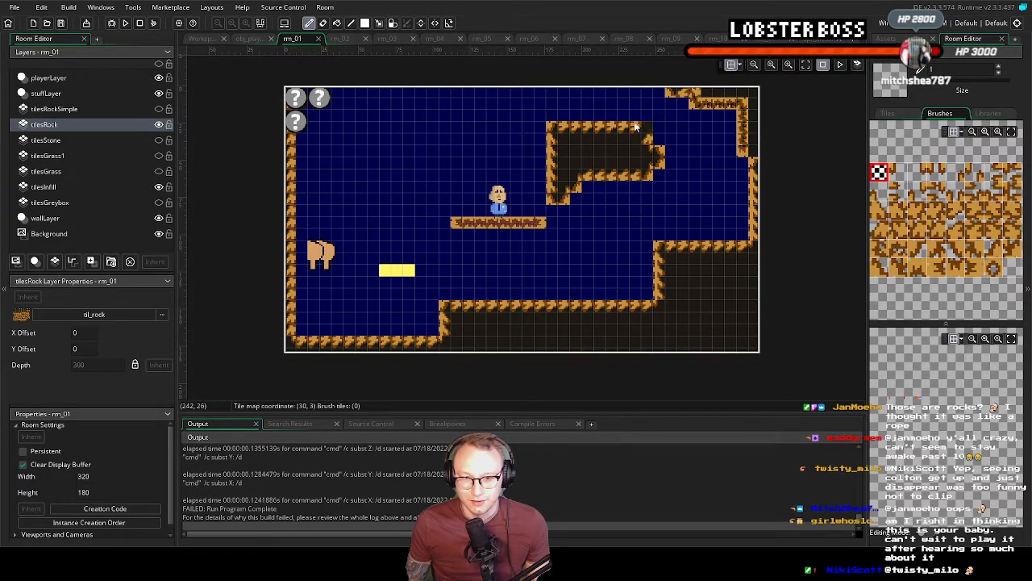
Erase the upper-middle platform's rock border on tilesRock and its dark fill on tilesInfill using the empty tile
{"action": "mouse_move", "coordinate": [548, 130]}
{"action": "left_mouse_down"}
{"action": "mouse_move", "coordinate": [637, 129]}
{"action": "mouse_move", "coordinate": [662, 154]}
{"action": "left_mouse_up"}
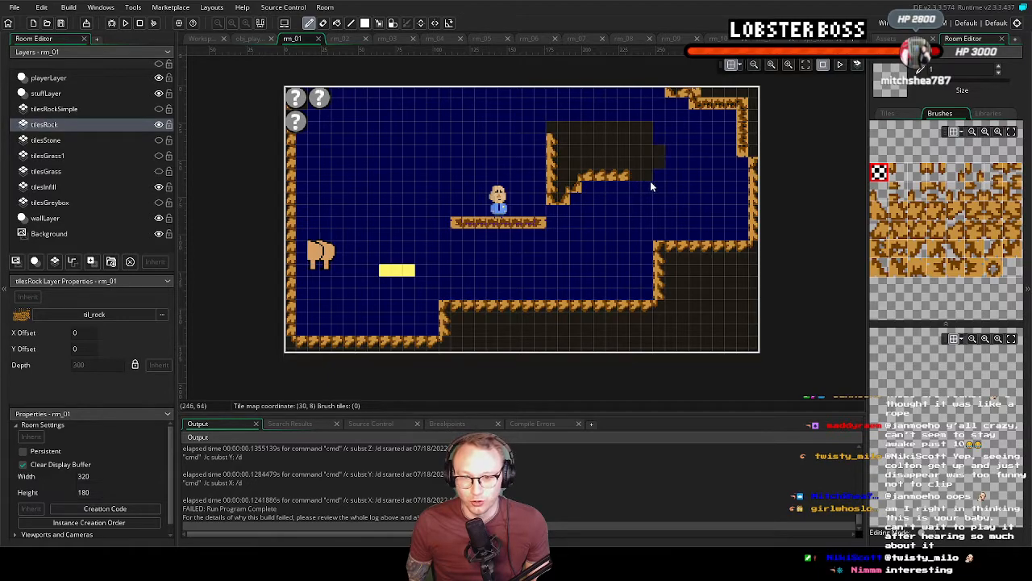
{"action": "left_click_drag", "start_coordinate": [548, 191], "coordinate": [550, 147]}
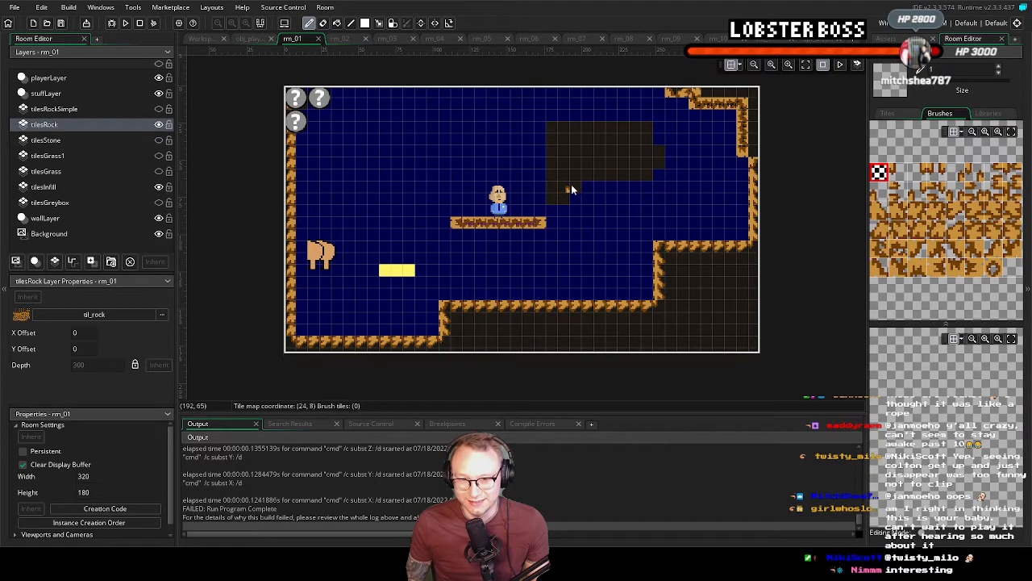
{"action": "left_click", "coordinate": [65, 188]}
{"action": "left_click", "coordinate": [1014, 131]}
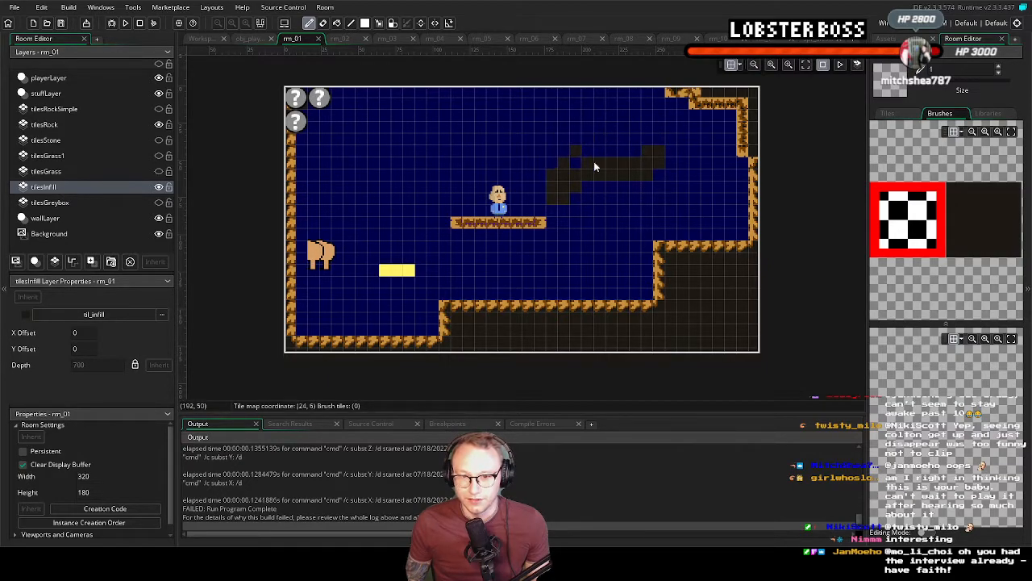
{"action": "mouse_move", "coordinate": [566, 171]}
{"action": "left_mouse_down"}
{"action": "mouse_move", "coordinate": [557, 201]}
{"action": "mouse_move", "coordinate": [657, 160]}
{"action": "mouse_move", "coordinate": [613, 196]}
{"action": "left_mouse_up"}
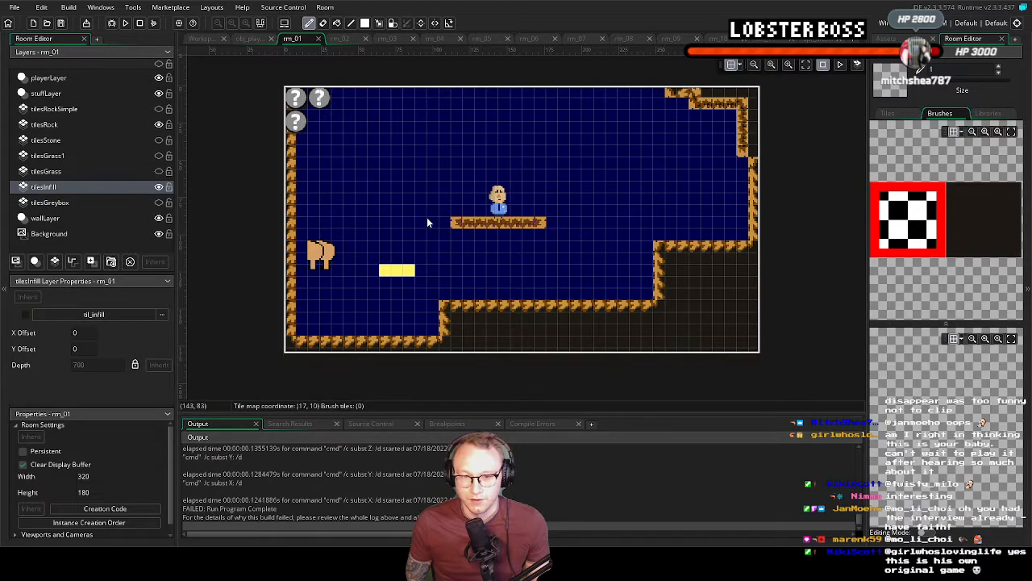
{"action": "left_click", "coordinate": [527, 316]}
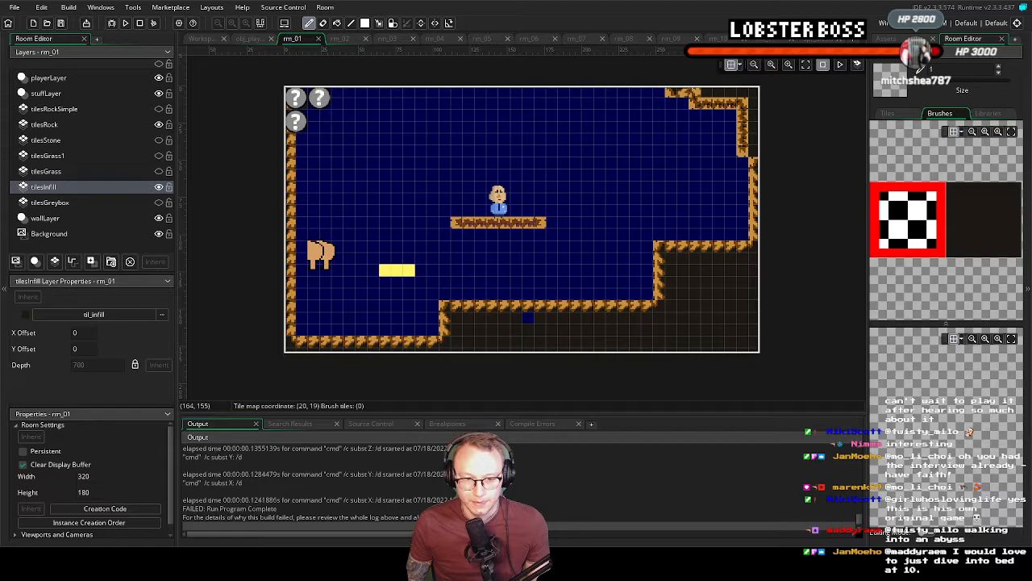
Examine the grass base tile in Aseprite and the bordered grass tileset built from it in Tilesetter
{"action": "key", "text": "alt+Tab"}
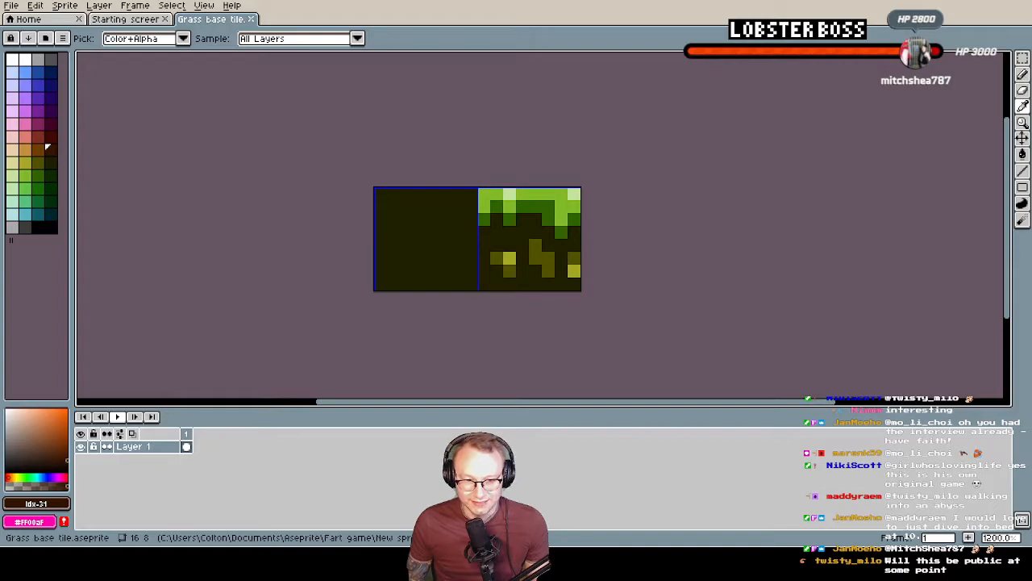
{"action": "key", "text": "alt+Tab"}
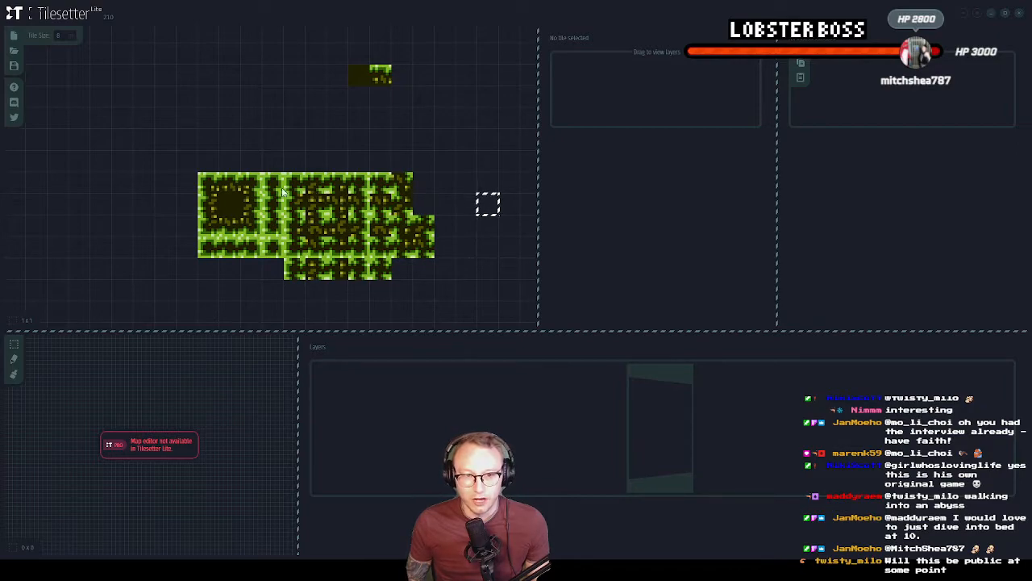
{"action": "scroll", "coordinate": [388, 166], "scroll_direction": "up", "scroll_amount": 2}
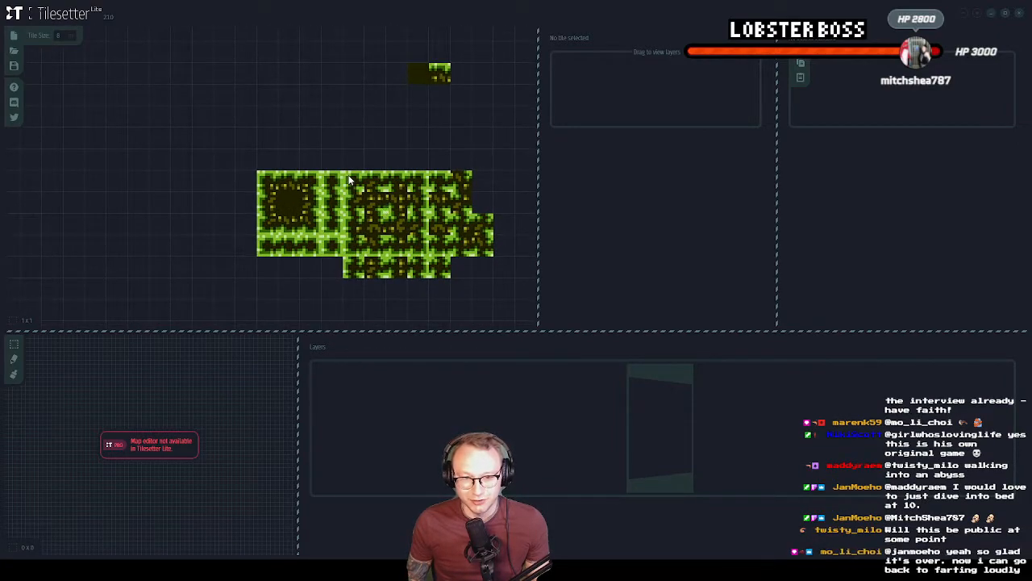
{"action": "scroll", "coordinate": [350, 178], "scroll_direction": "up", "scroll_amount": 1}
{"action": "middle_click_drag", "start_coordinate": [353, 178], "coordinate": [267, 126]}
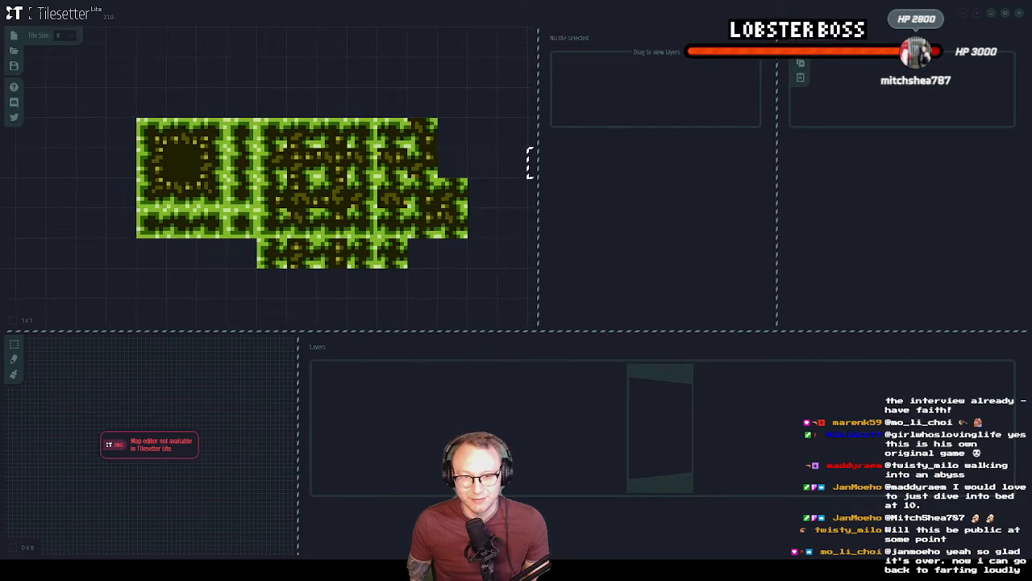
Inspect the composition and blob-border relations of the grass tileset's upper-left corner tile
{"action": "left_click", "coordinate": [302, 162]}
{"action": "left_click", "coordinate": [149, 129]}
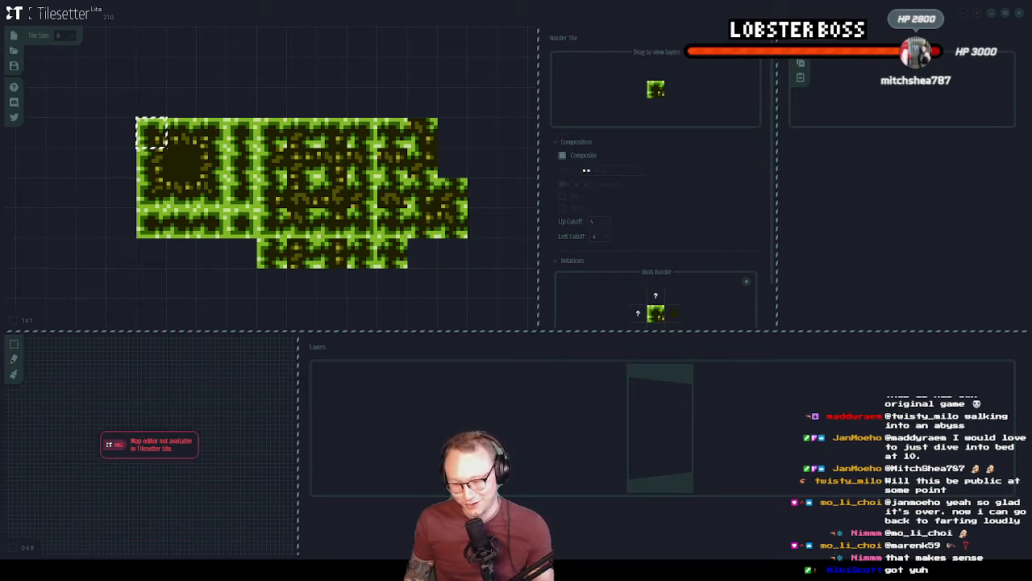
{"action": "left_click", "coordinate": [360, 89]}
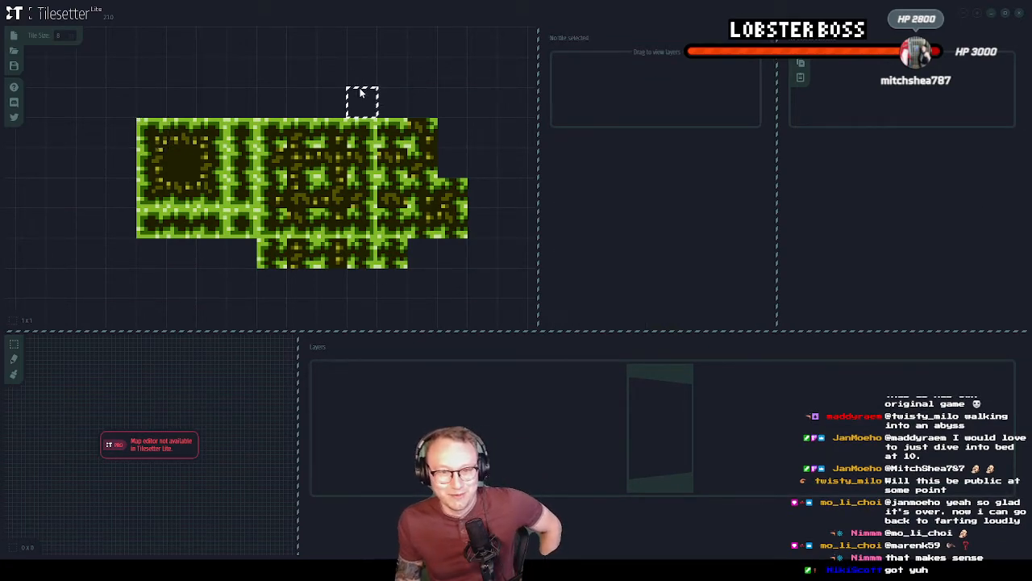
{"action": "left_click", "coordinate": [151, 129]}
{"action": "left_click", "coordinate": [513, 131]}
{"action": "left_click", "coordinate": [474, 104]}
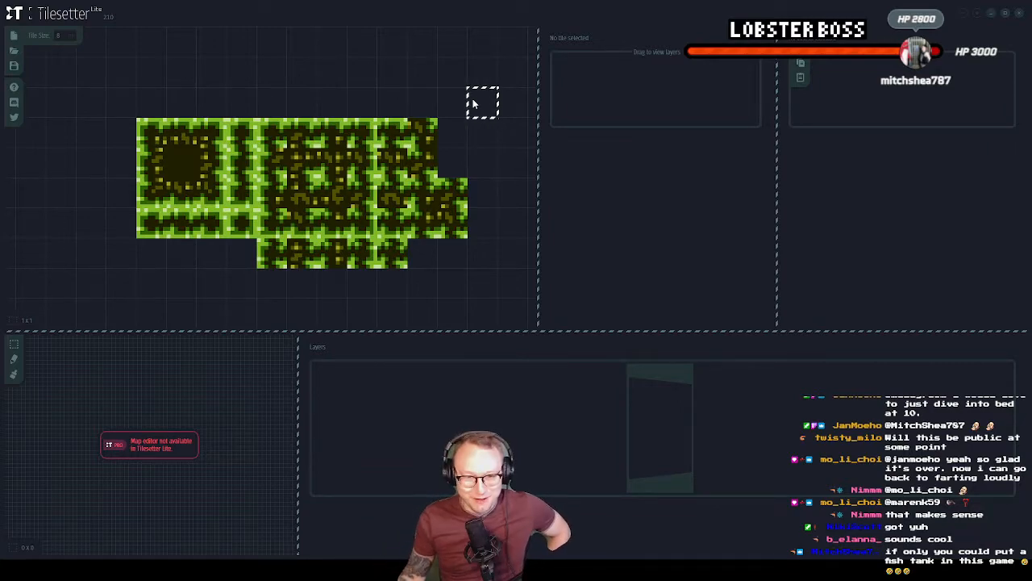
{"action": "left_click", "coordinate": [145, 134]}
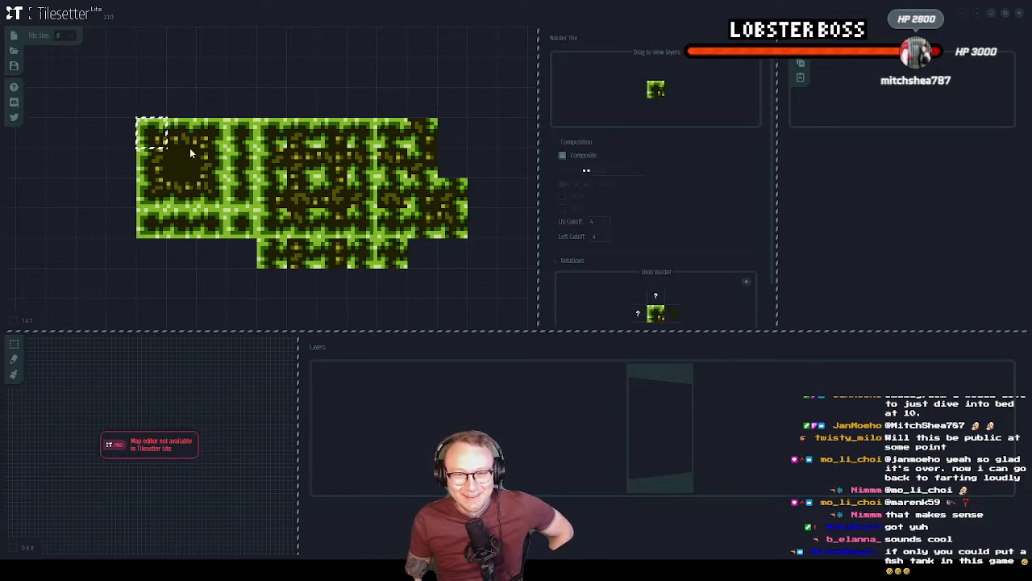
{"action": "mouse_move", "coordinate": [152, 135]}
{"action": "left_mouse_down"}
{"action": "mouse_move", "coordinate": [212, 163]}
{"action": "mouse_move", "coordinate": [185, 137]}
{"action": "mouse_move", "coordinate": [161, 139]}
{"action": "left_mouse_up"}
{"action": "left_click", "coordinate": [201, 99]}
{"action": "left_click", "coordinate": [143, 102]}
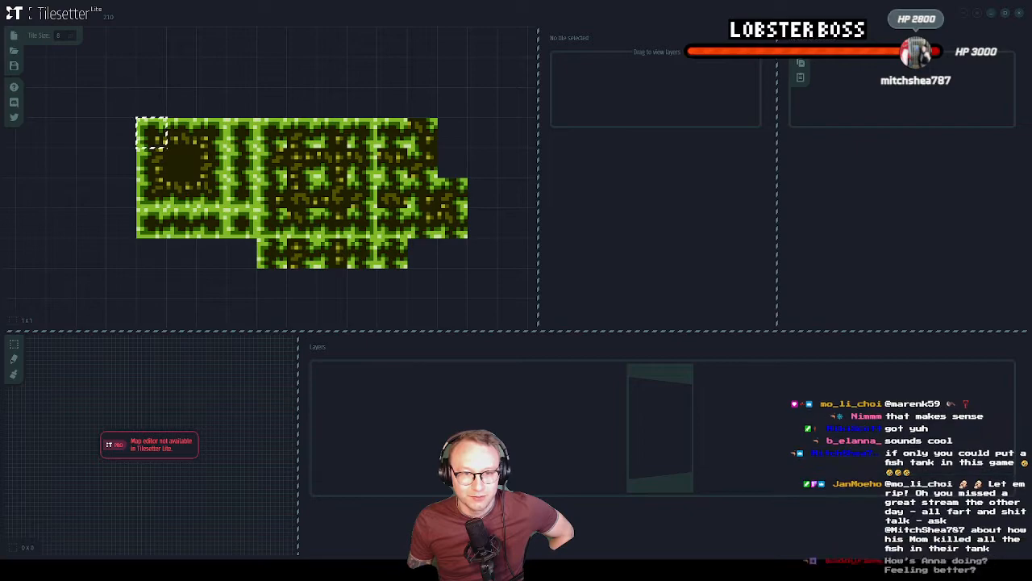
{"action": "left_click", "coordinate": [151, 135]}
Select the entire 11 x 5 grass tileset block and view its export options, including the Image format
{"action": "right_click", "coordinate": [224, 123]}
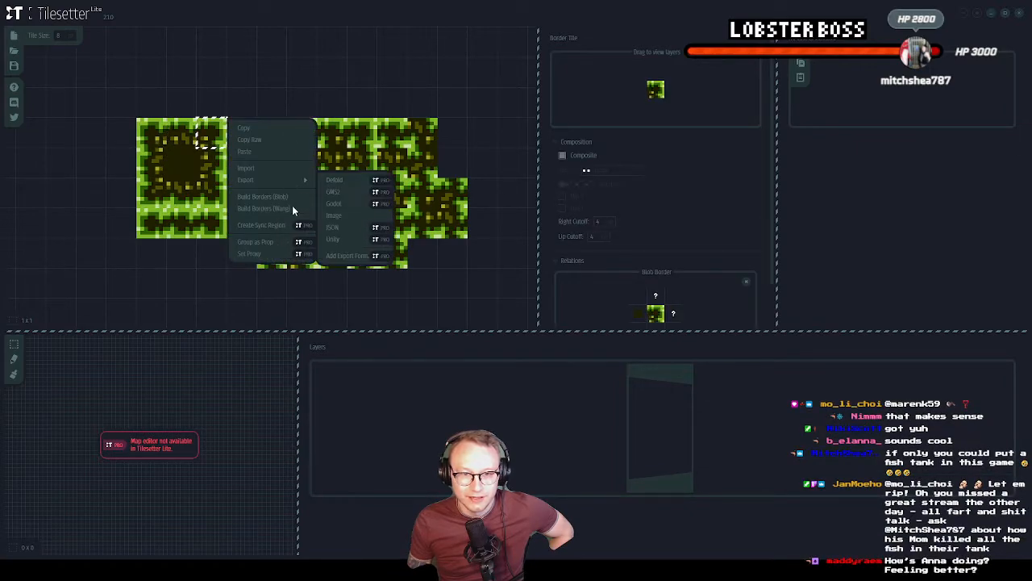
{"action": "left_click", "coordinate": [324, 66]}
{"action": "left_click_drag", "start_coordinate": [121, 73], "coordinate": [484, 284]}
{"action": "left_click", "coordinate": [453, 43]}
{"action": "left_click_drag", "start_coordinate": [121, 103], "coordinate": [466, 265]}
{"action": "left_click", "coordinate": [211, 72]}
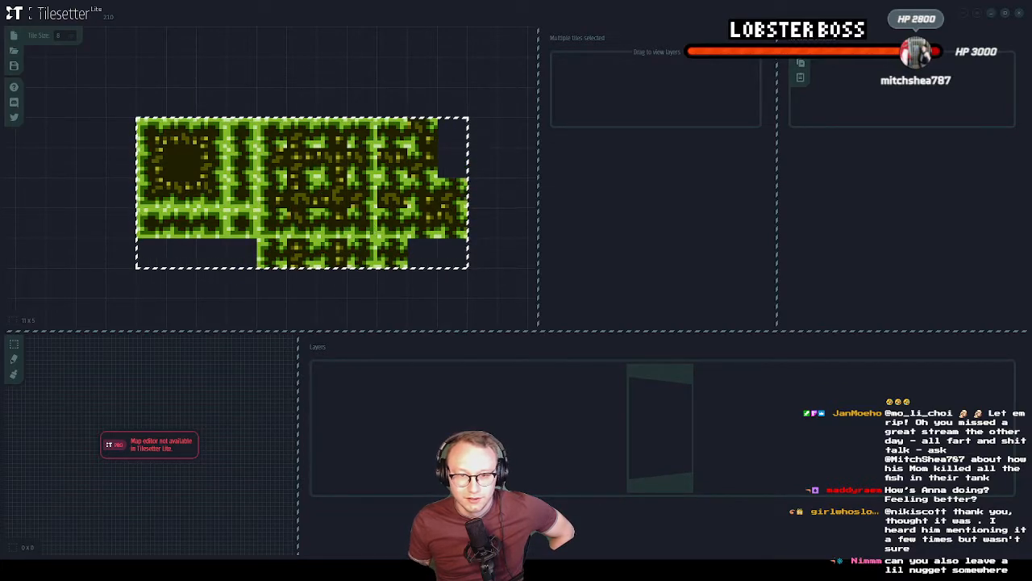
{"action": "right_click", "coordinate": [374, 203]}
{"action": "mouse_move", "coordinate": [476, 245]}
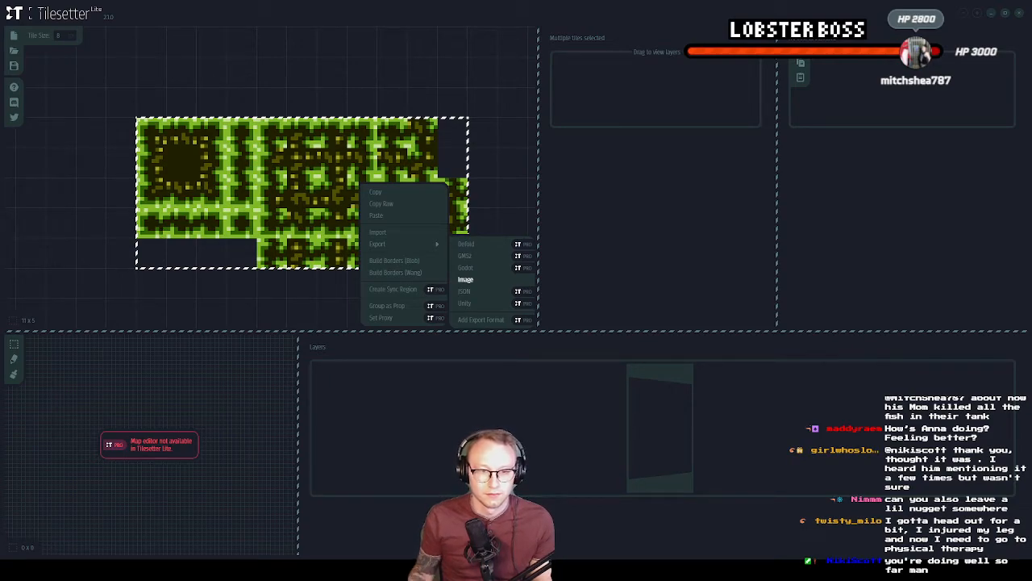
{"action": "left_click", "coordinate": [430, 267]}
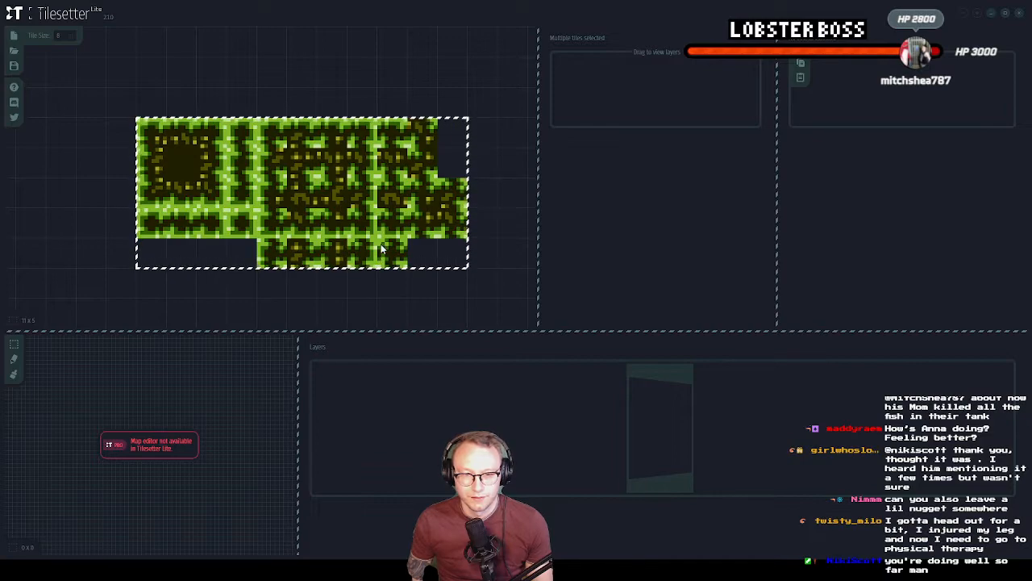
{"action": "middle_click_drag", "start_coordinate": [339, 211], "coordinate": [340, 194]}
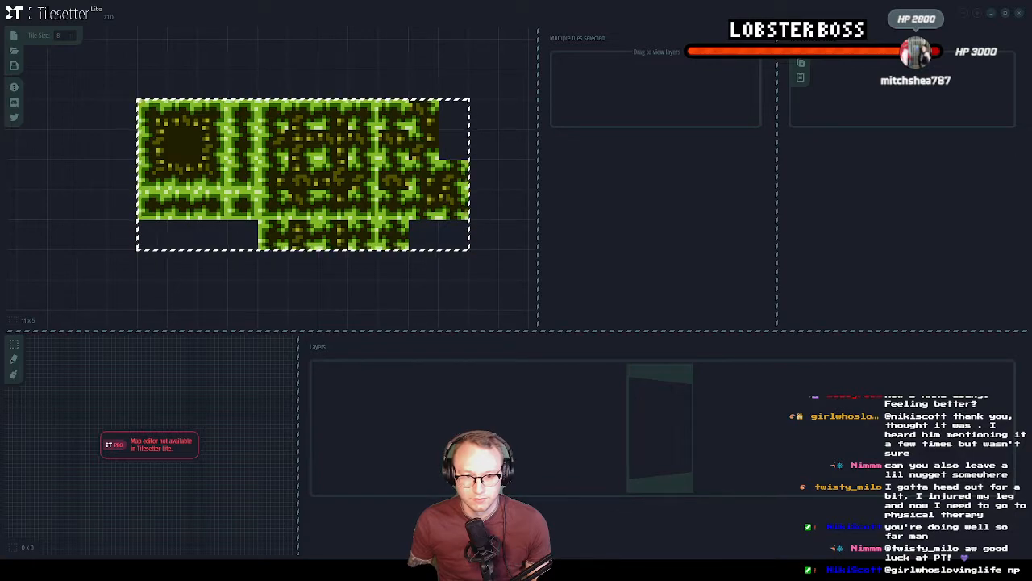
Switch to GameMaker, show the workspace with the spr_tilesetRock sprite, and expand the Tilesets folder under Sprites in the assets
{"action": "key", "text": "alt+Tab"}
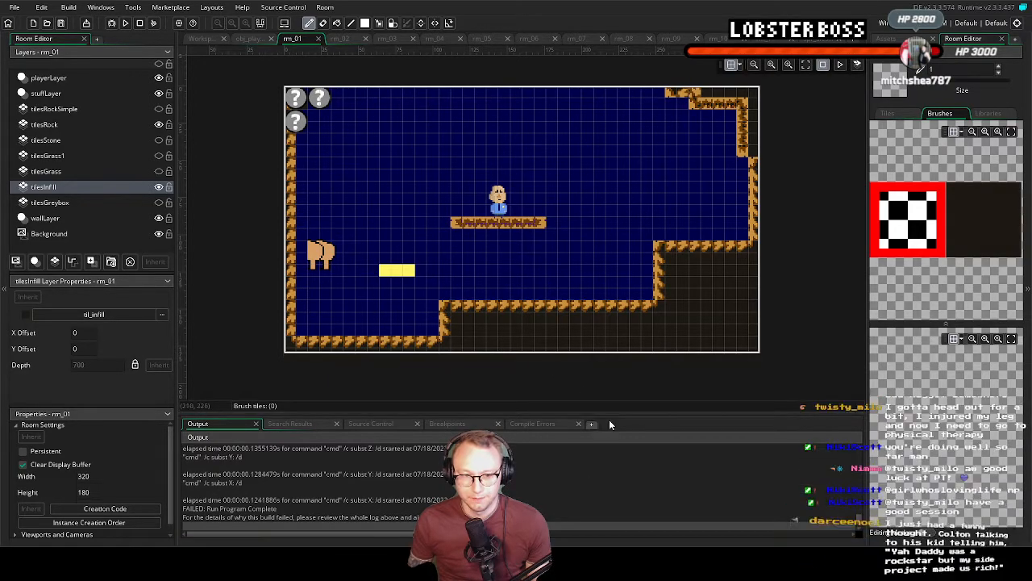
{"action": "left_click", "coordinate": [205, 39]}
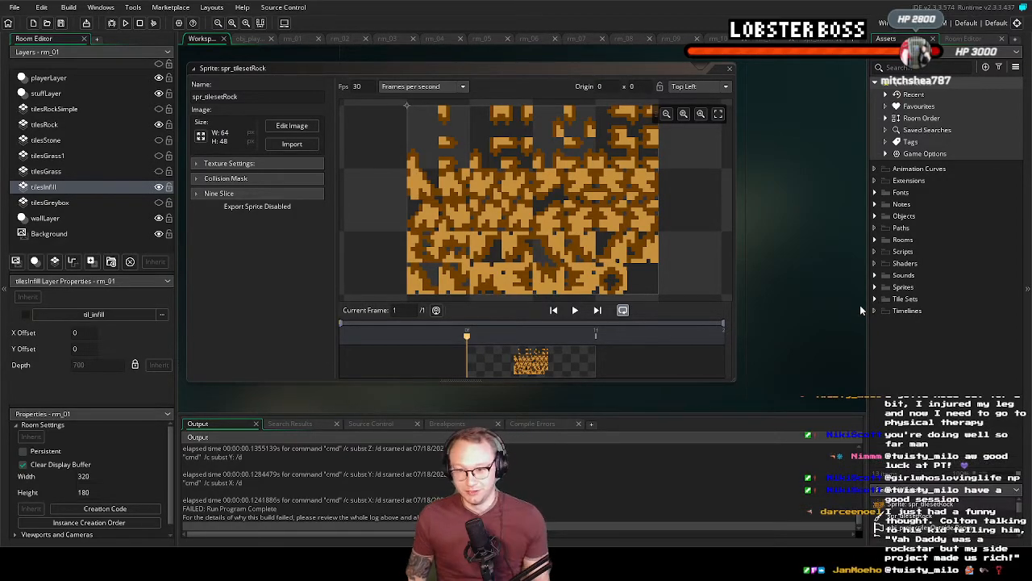
{"action": "left_click", "coordinate": [875, 288]}
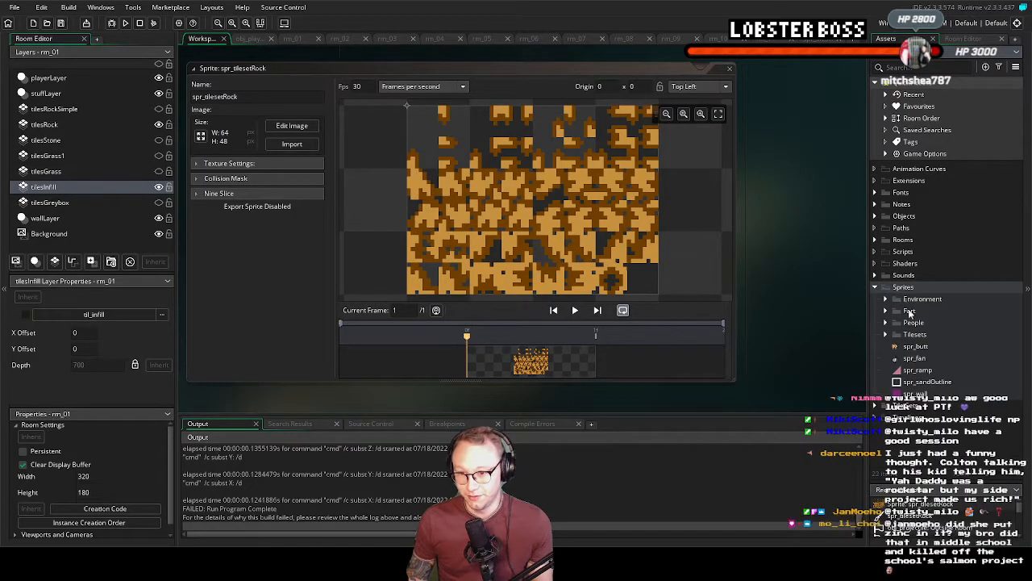
{"action": "right_click", "coordinate": [919, 336]}
{"action": "mouse_move", "coordinate": [915, 338]}
{"action": "left_click", "coordinate": [1005, 337]}
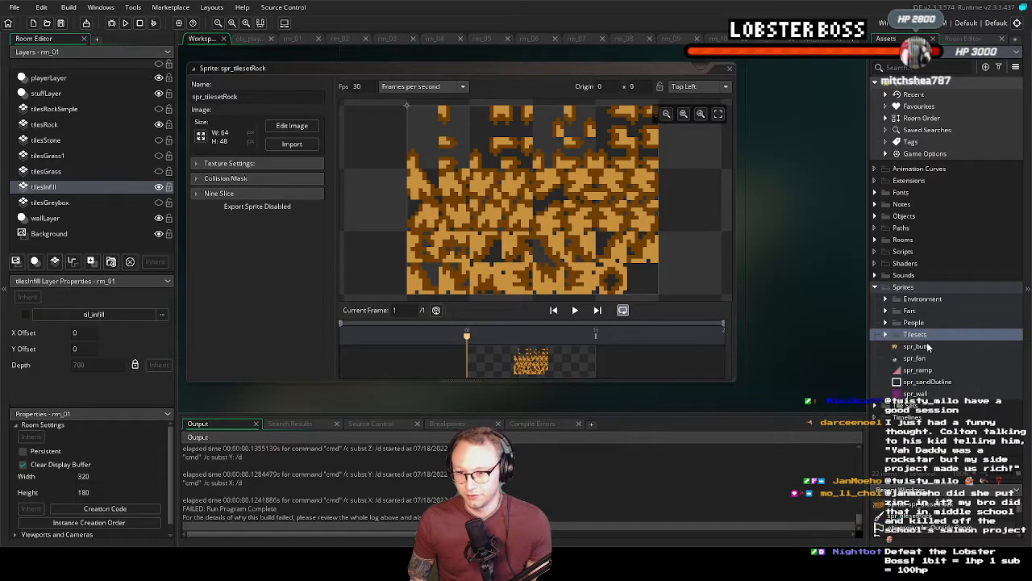
{"action": "left_click", "coordinate": [886, 335]}
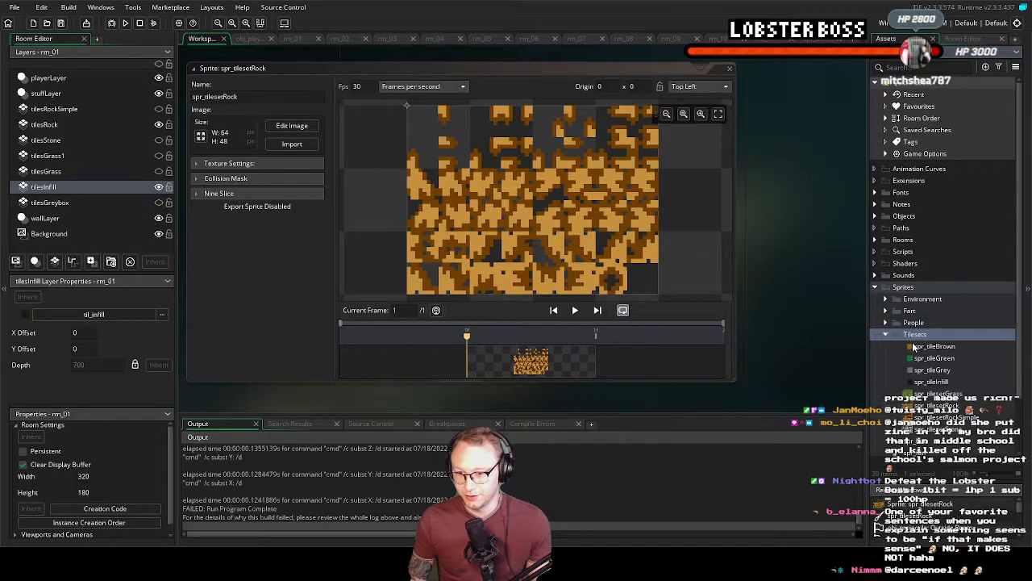
Replace the image of the spr_tilesetGrass sprite by importing the exported 88 x 40 grass tileset, and close the sprite editor
{"action": "double_click", "coordinate": [947, 394]}
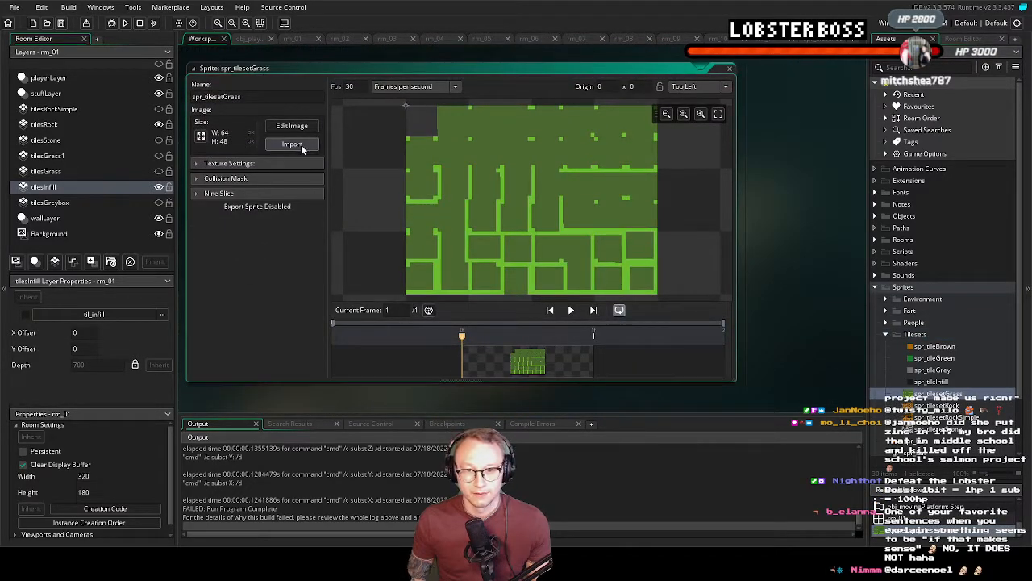
{"action": "left_click", "coordinate": [294, 144]}
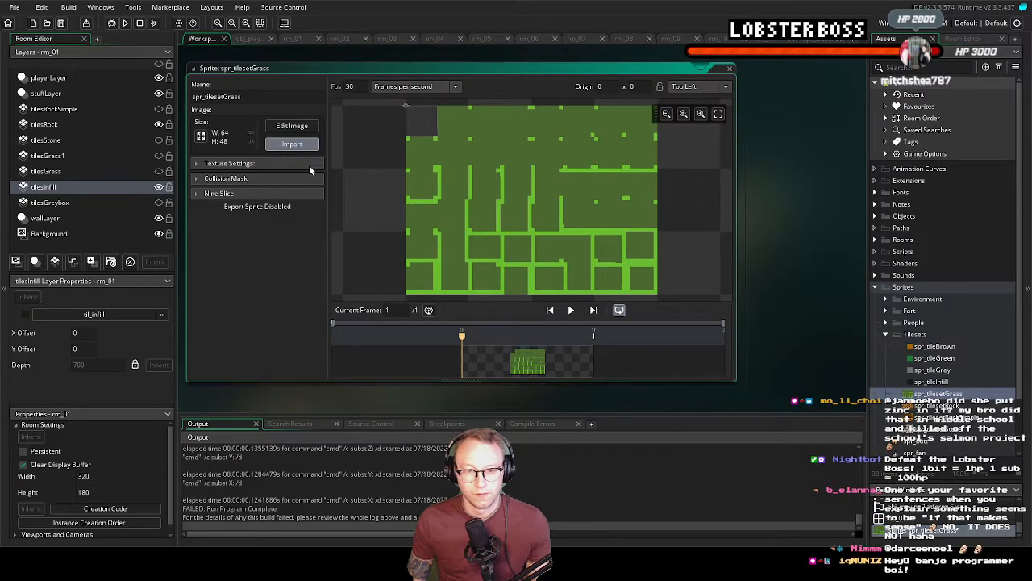
{"action": "left_click", "coordinate": [564, 292]}
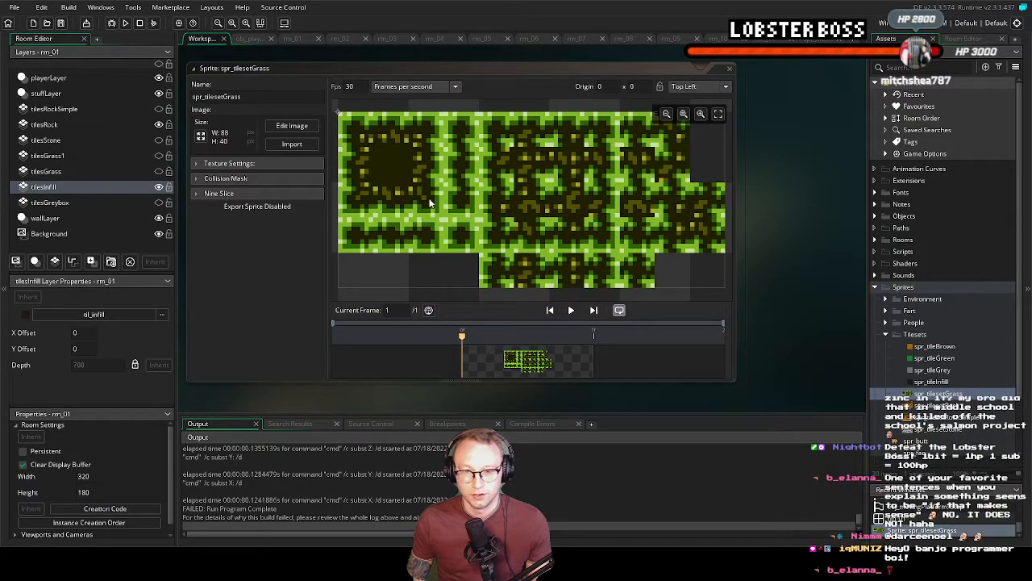
{"action": "left_click", "coordinate": [729, 68]}
Open the til_grass tile set from the Tile Sets group and fit its source image to the preview
{"action": "scroll", "coordinate": [931, 359], "scroll_direction": "down", "scroll_amount": 2}
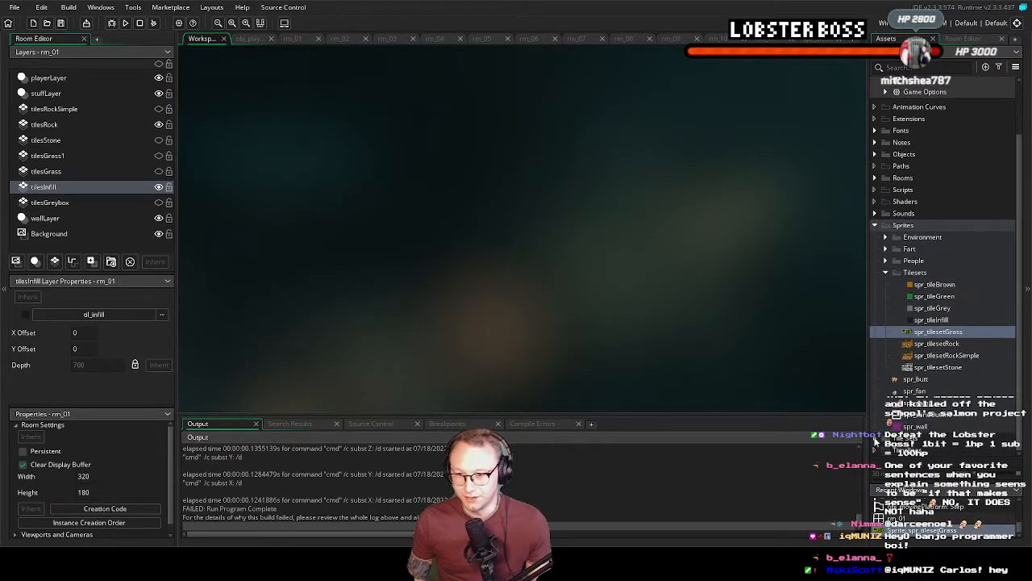
{"action": "scroll", "coordinate": [935, 407], "scroll_direction": "down", "scroll_amount": 3}
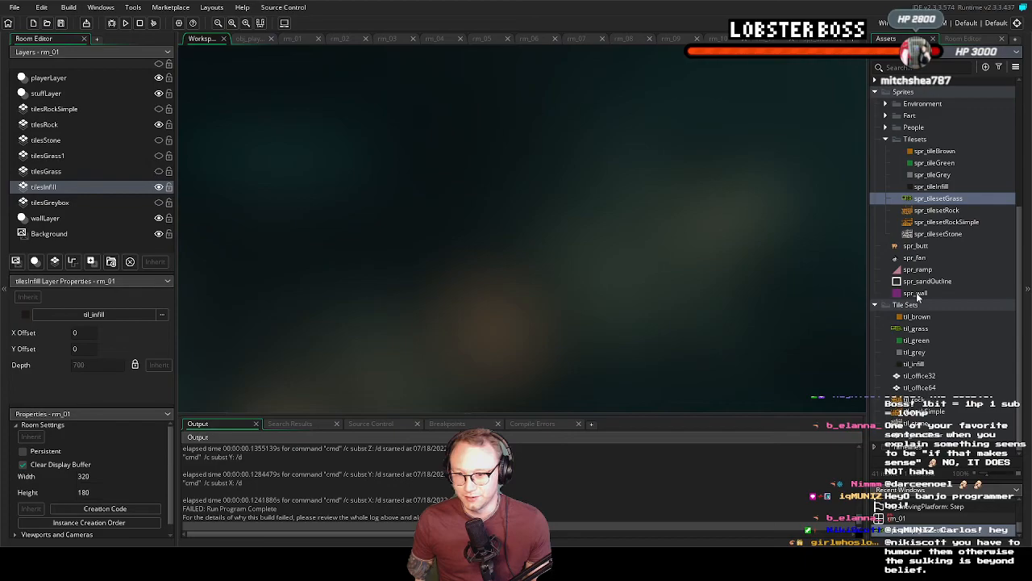
{"action": "right_click", "coordinate": [888, 307]}
{"action": "mouse_move", "coordinate": [889, 312]}
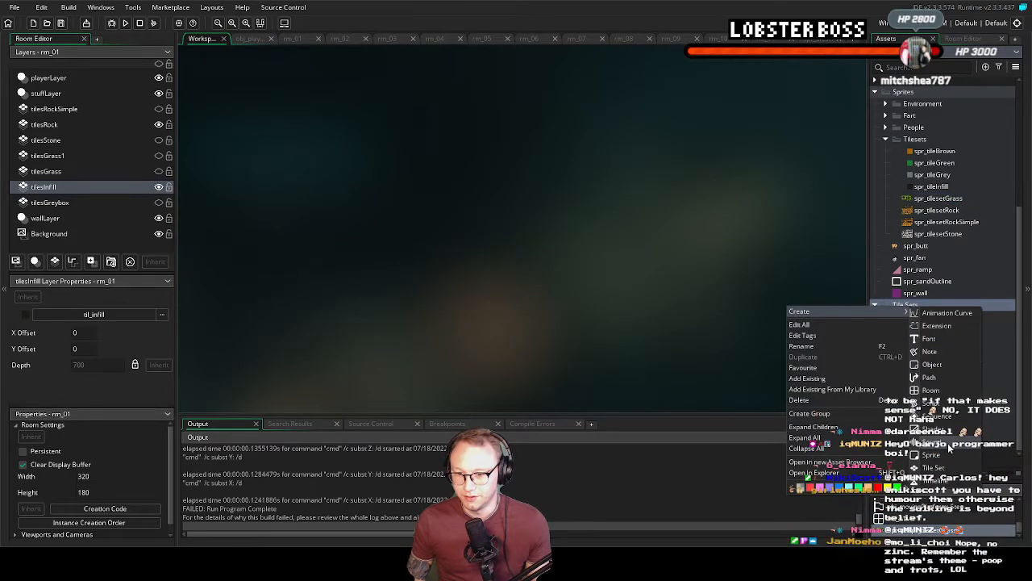
{"action": "left_click", "coordinate": [996, 355]}
{"action": "double_click", "coordinate": [926, 329]}
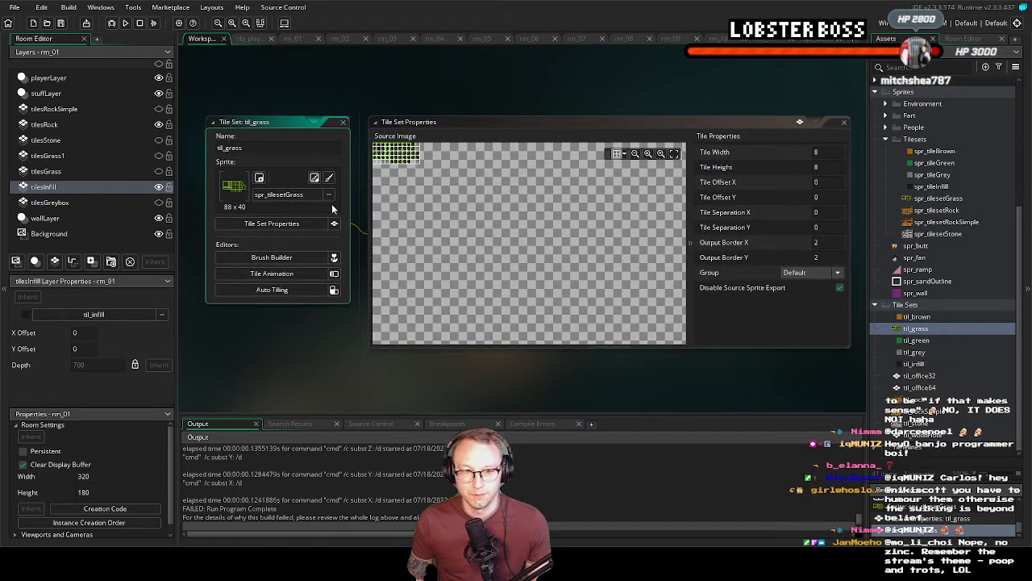
{"action": "left_click", "coordinate": [674, 154]}
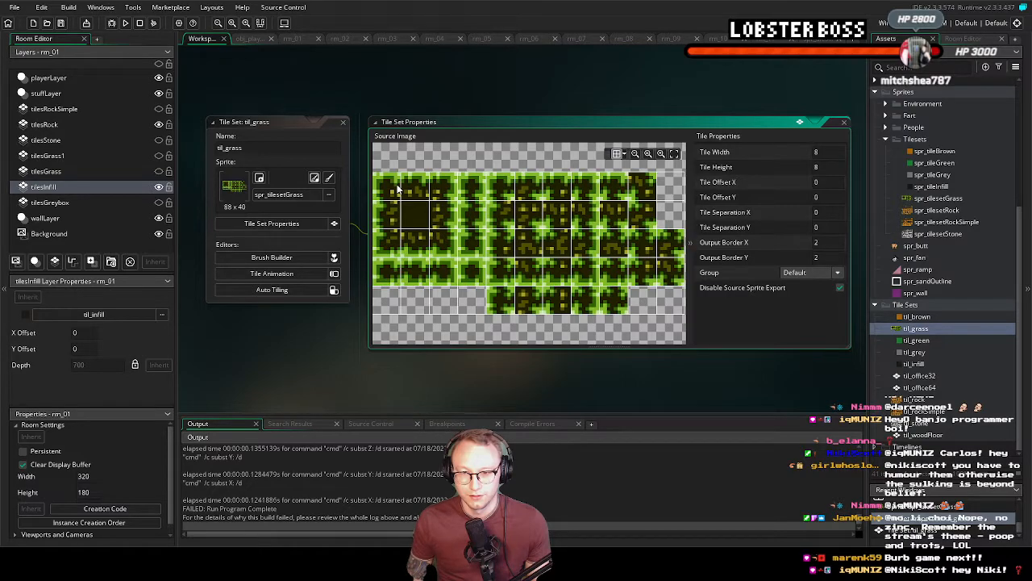
Delete the existing auto tile template of til_grass and add an empty 47-tile template
{"action": "left_click", "coordinate": [272, 289]}
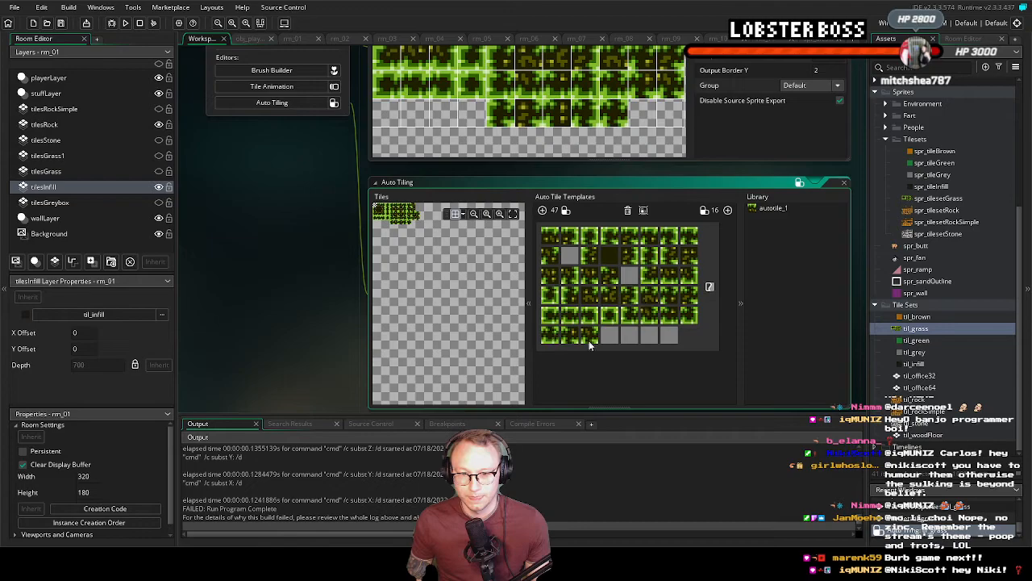
{"action": "left_click", "coordinate": [555, 338]}
{"action": "left_click", "coordinate": [628, 210]}
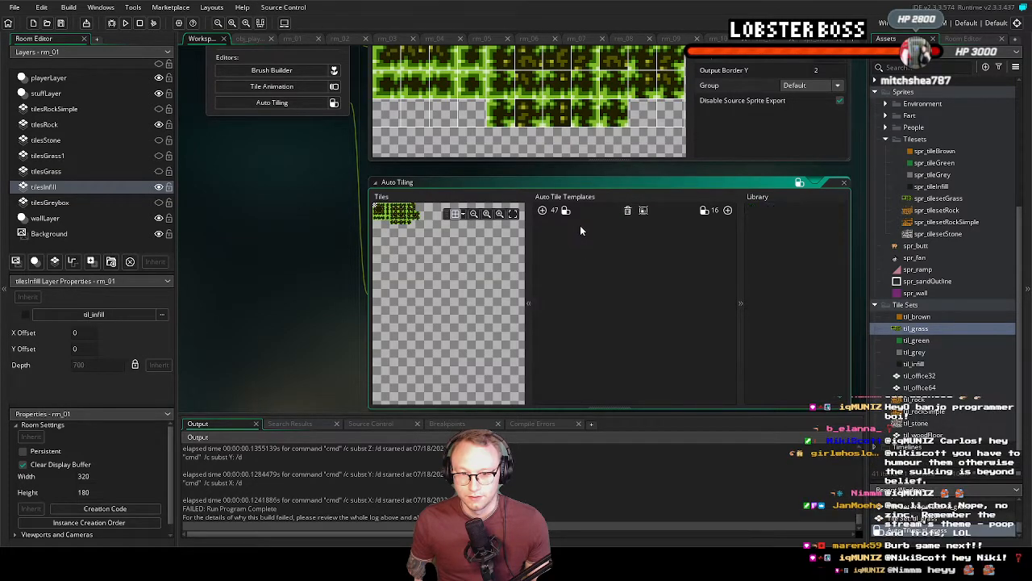
{"action": "left_click", "coordinate": [542, 211]}
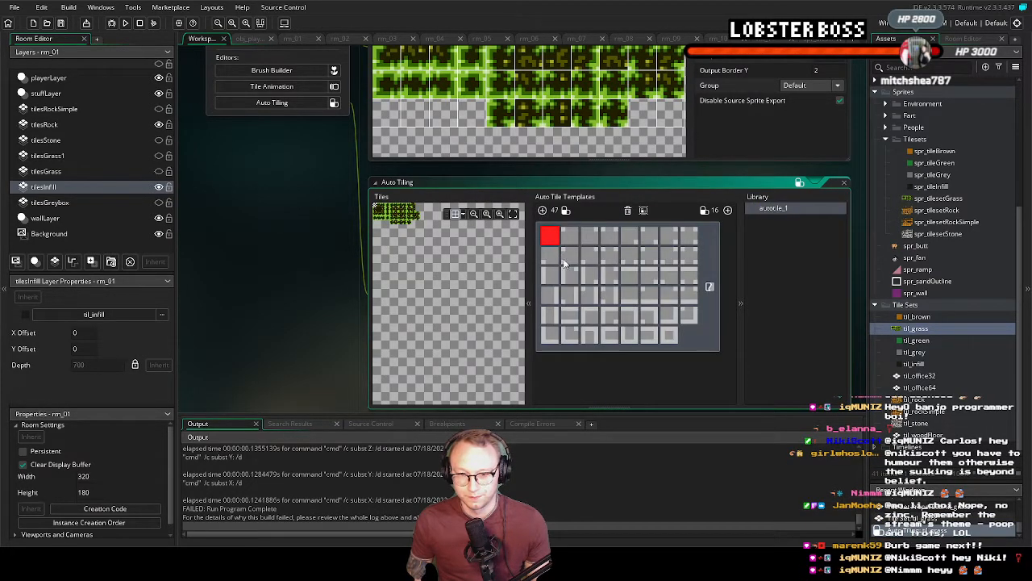
Compare the grass tiles in til_grass with the slots of the empty 47-tile template, and close and reopen the tile set
{"action": "left_click", "coordinate": [513, 214]}
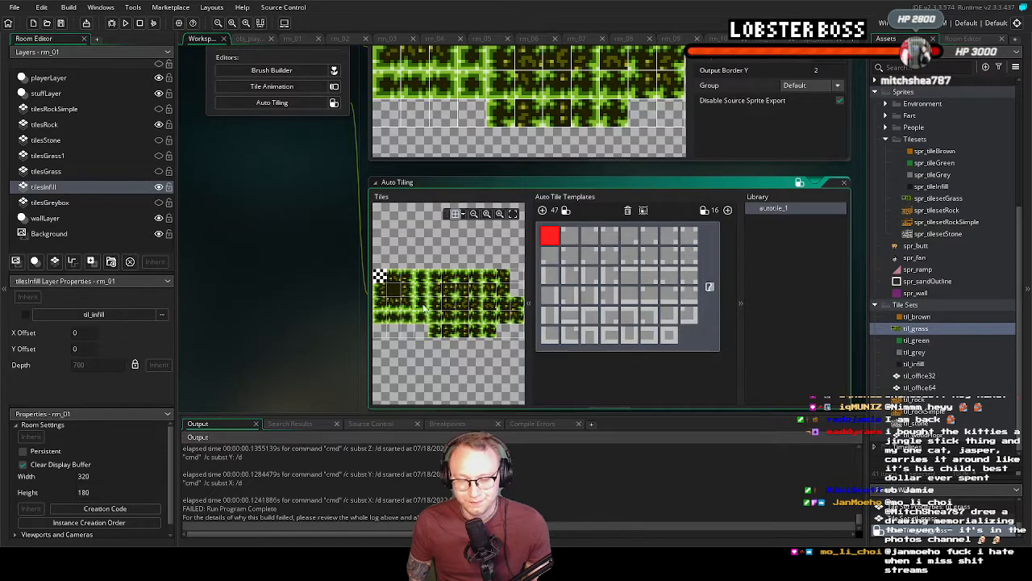
{"action": "scroll", "coordinate": [413, 283], "scroll_direction": "up", "scroll_amount": 3, "text": "ctrl"}
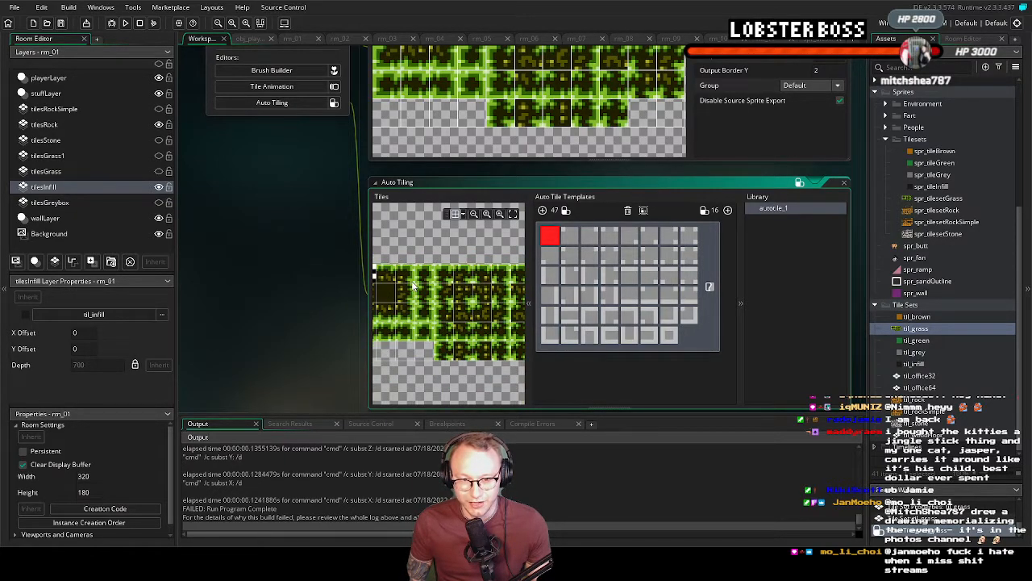
{"action": "middle_click_drag", "start_coordinate": [414, 286], "coordinate": [425, 276]}
{"action": "middle_click_drag", "start_coordinate": [447, 117], "coordinate": [471, 159]}
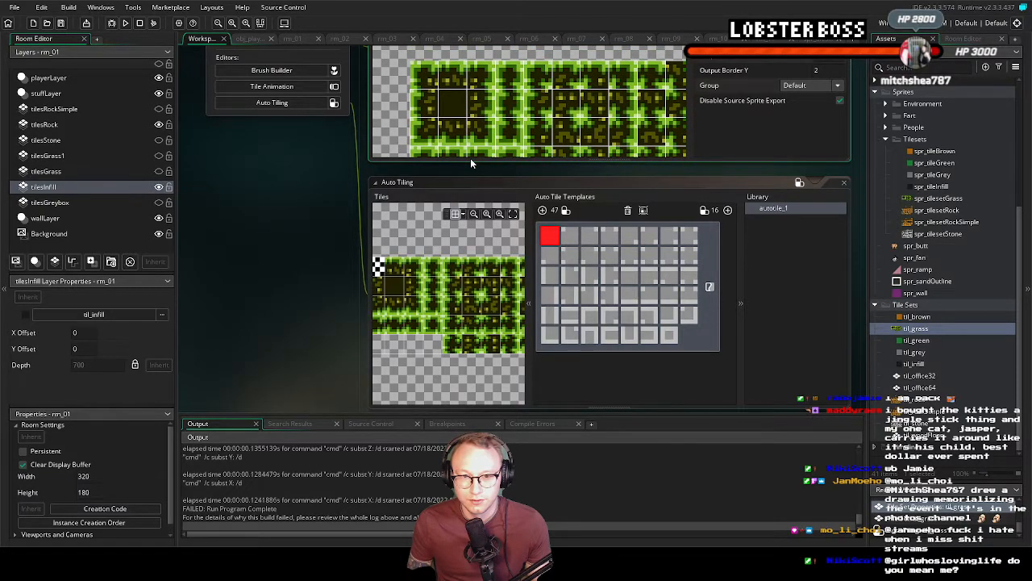
{"action": "mouse_move", "coordinate": [470, 158]}
{"action": "middle_mouse_down"}
{"action": "mouse_move", "coordinate": [452, 141]}
{"action": "mouse_move", "coordinate": [451, 112]}
{"action": "mouse_move", "coordinate": [414, 91]}
{"action": "mouse_move", "coordinate": [465, 123]}
{"action": "mouse_move", "coordinate": [471, 145]}
{"action": "middle_mouse_up"}
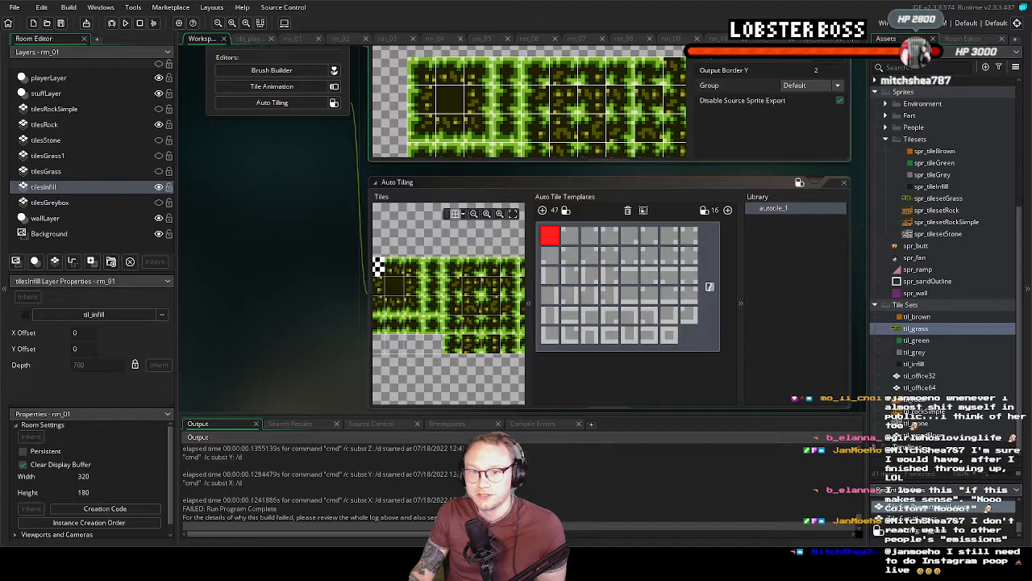
{"action": "middle_click_drag", "start_coordinate": [740, 285], "coordinate": [714, 296]}
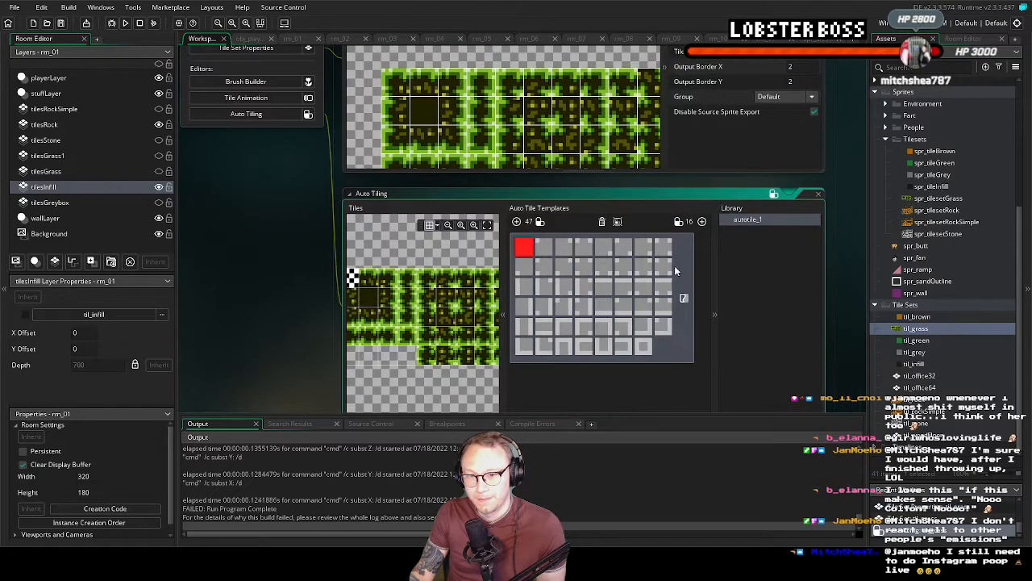
{"action": "middle_click_drag", "start_coordinate": [342, 204], "coordinate": [291, 267]}
{"action": "middle_click_drag", "start_coordinate": [307, 154], "coordinate": [321, 228]}
{"action": "middle_click_drag", "start_coordinate": [274, 151], "coordinate": [297, 225]}
{"action": "left_click", "coordinate": [290, 85]}
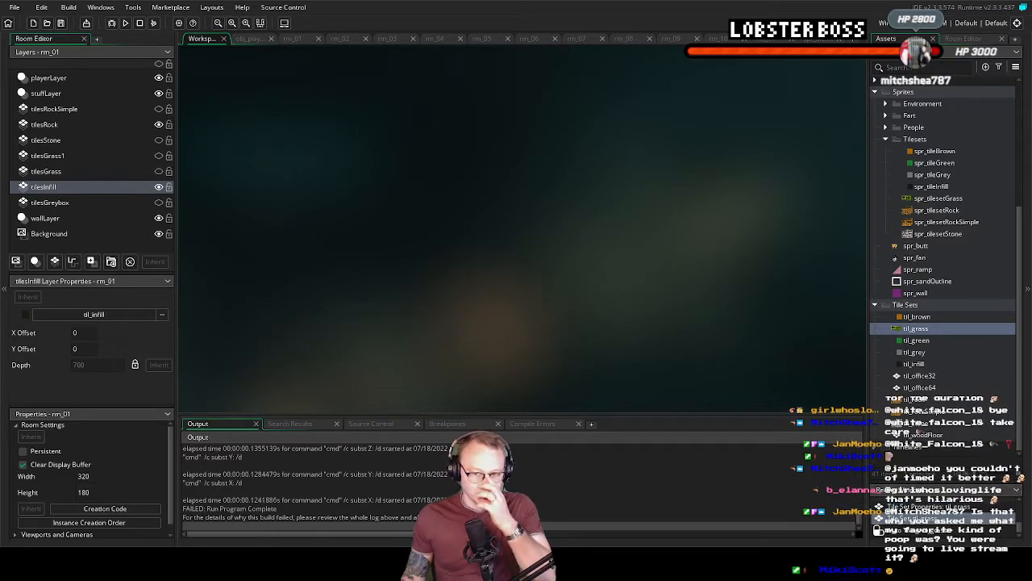
{"action": "double_click", "coordinate": [933, 331]}
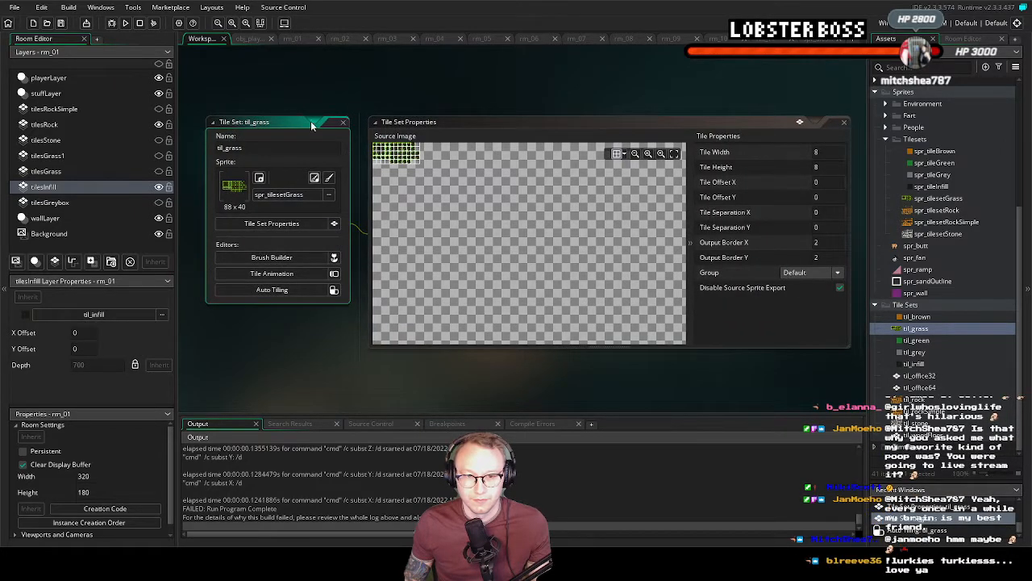
{"action": "left_click", "coordinate": [432, 128]}
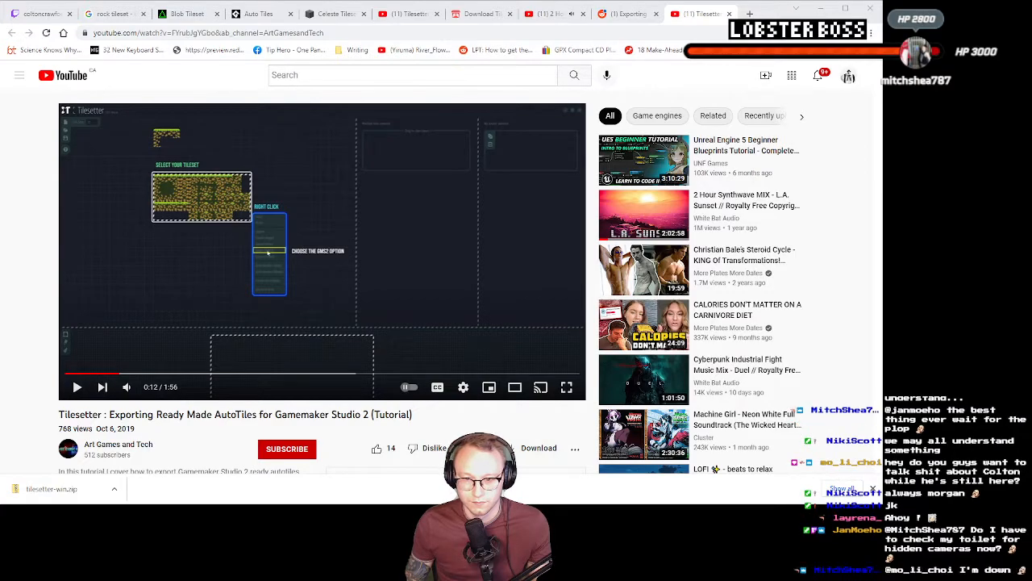
Watch the YouTube tutorial on exporting Tilesetter autotiles for GameMaker Studio 2 in full screen and return to GameMaker
{"action": "left_click", "coordinate": [293, 380]}
{"action": "left_click", "coordinate": [571, 390]}
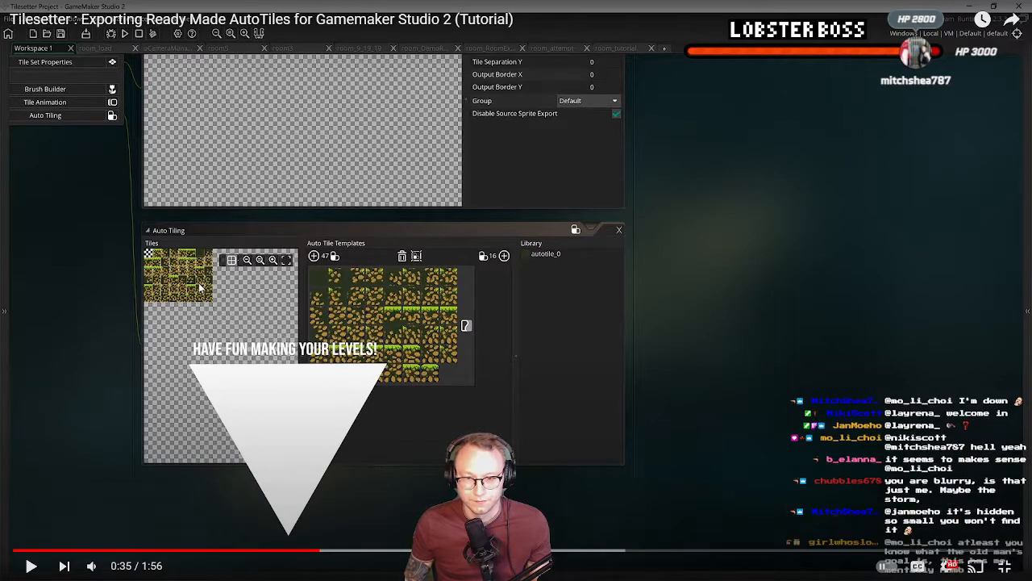
{"action": "key", "text": "Escape"}
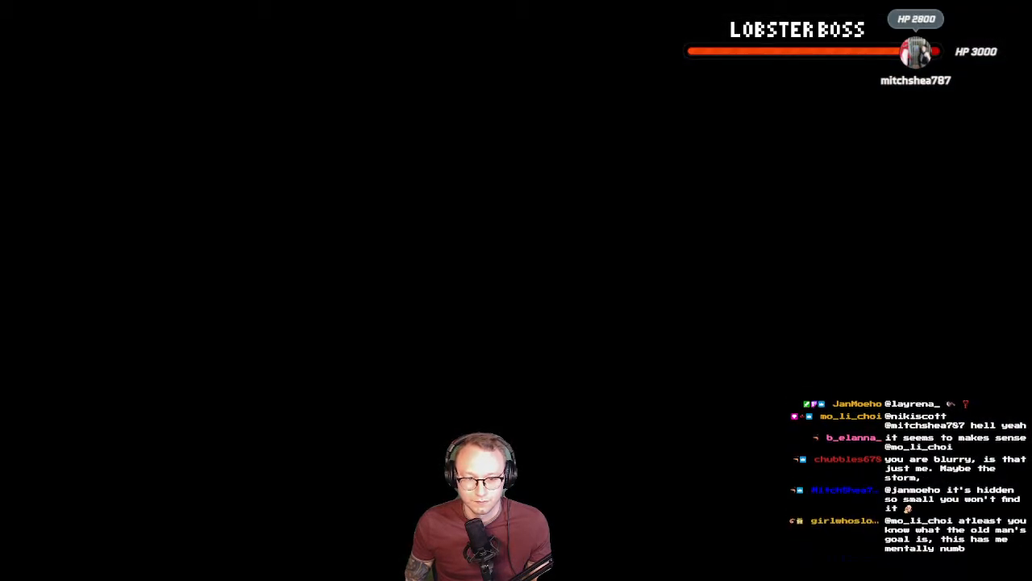
{"action": "key", "text": "alt+Tab"}
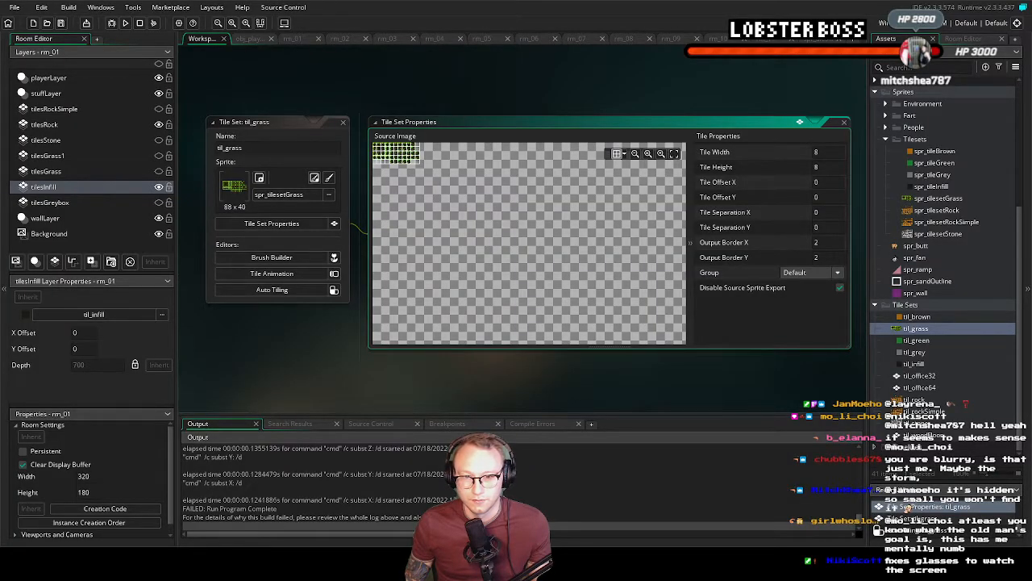
Delete the til_grass tile set from the project
{"action": "right_click", "coordinate": [916, 329]}
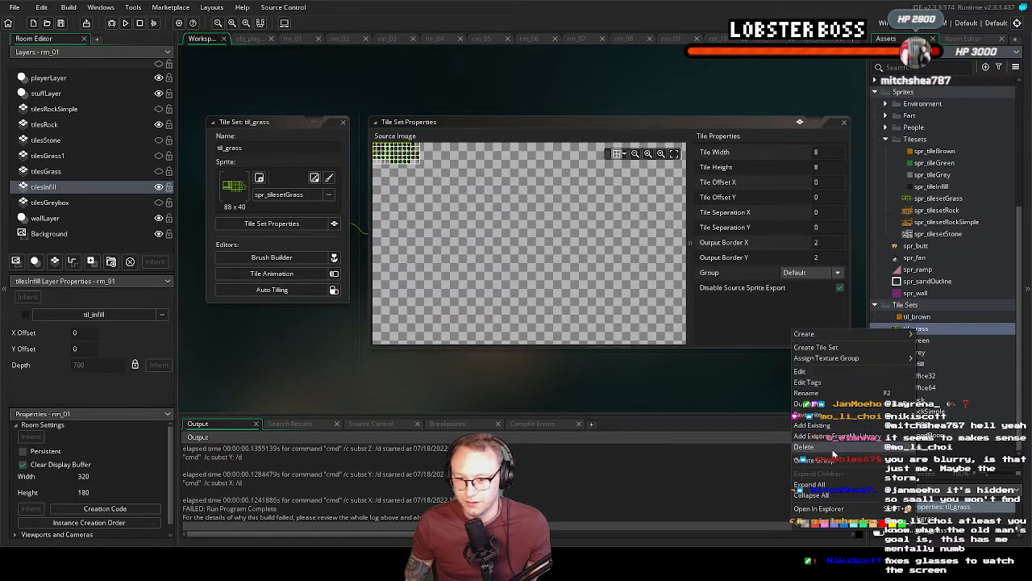
{"action": "left_click", "coordinate": [804, 446]}
{"action": "left_click", "coordinate": [559, 287]}
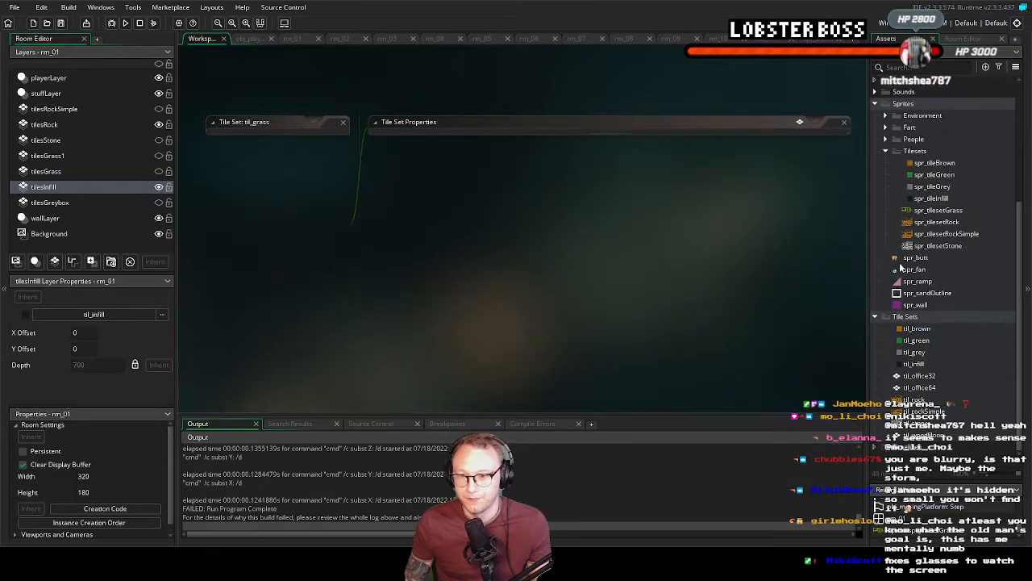
Create a new tile set without a sprite in the Tile Sets group and close its editor
{"action": "right_click", "coordinate": [913, 319]}
{"action": "mouse_move", "coordinate": [879, 321]}
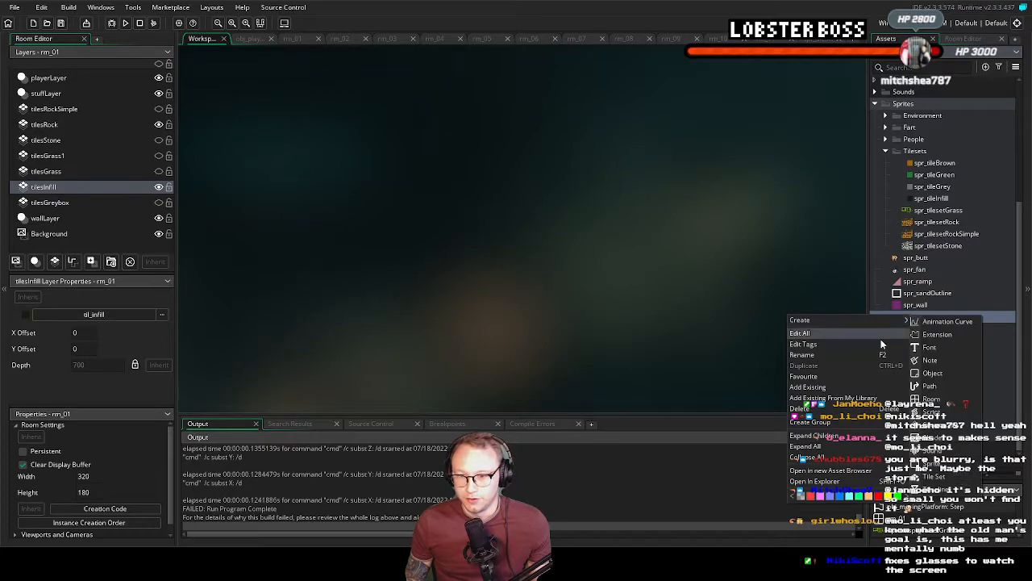
{"action": "left_click", "coordinate": [944, 474]}
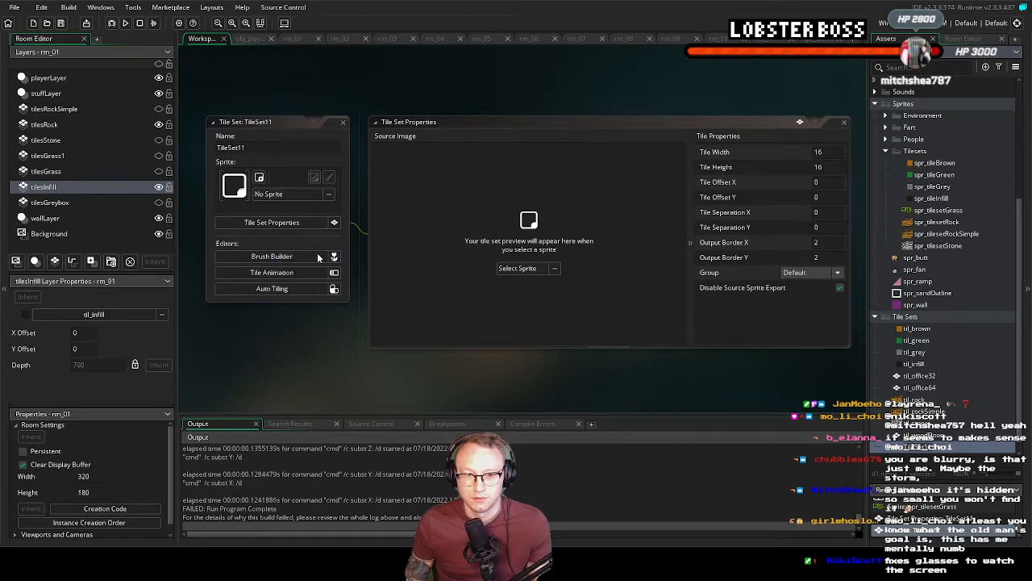
{"action": "left_click", "coordinate": [343, 122]}
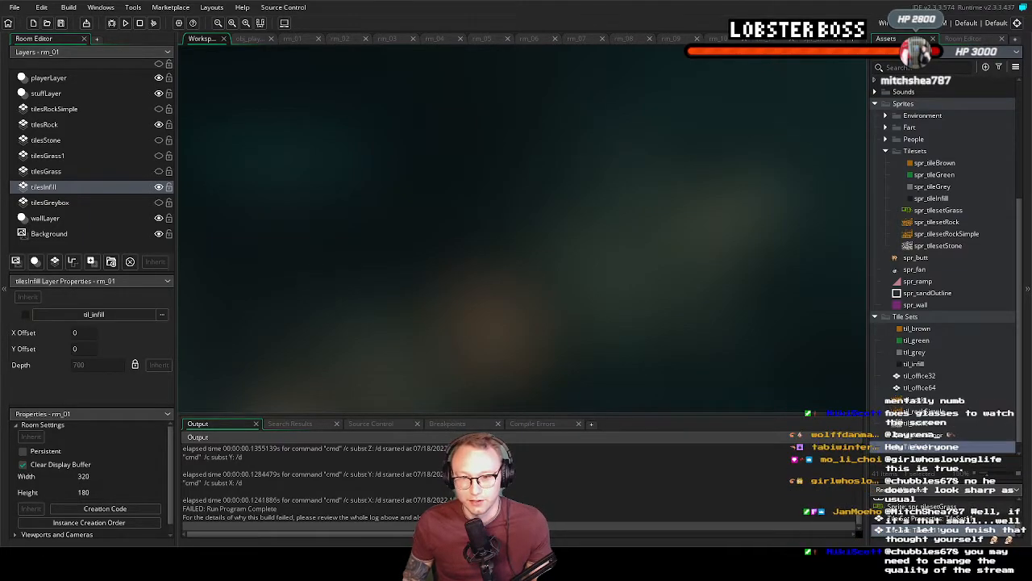
Add the existing grass tile set from Grasstileset.yyp to Tile Sets, accept the project upgrade, and view its auto tiling template
{"action": "right_click", "coordinate": [907, 317]}
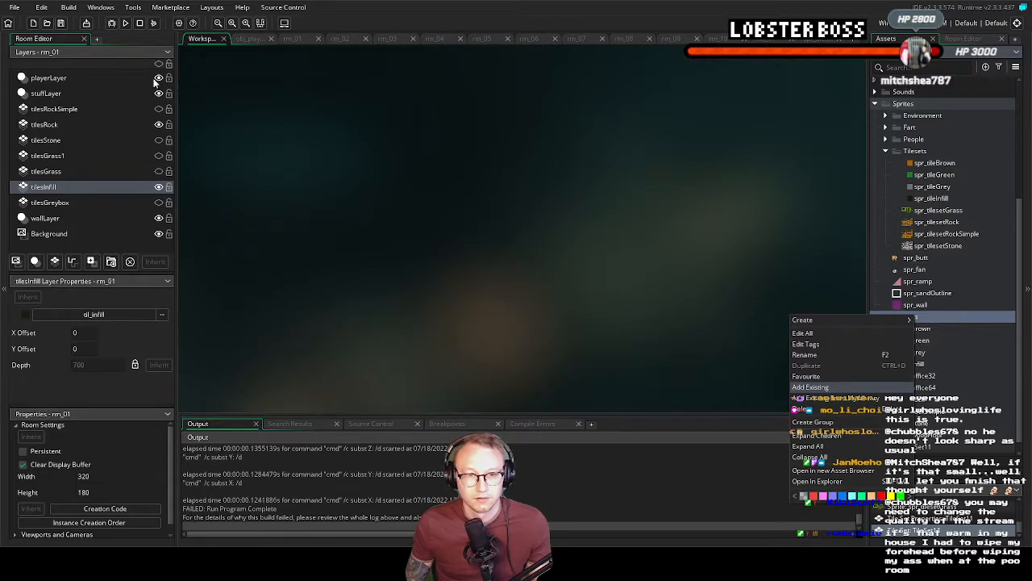
{"action": "double_click", "coordinate": [153, 79]}
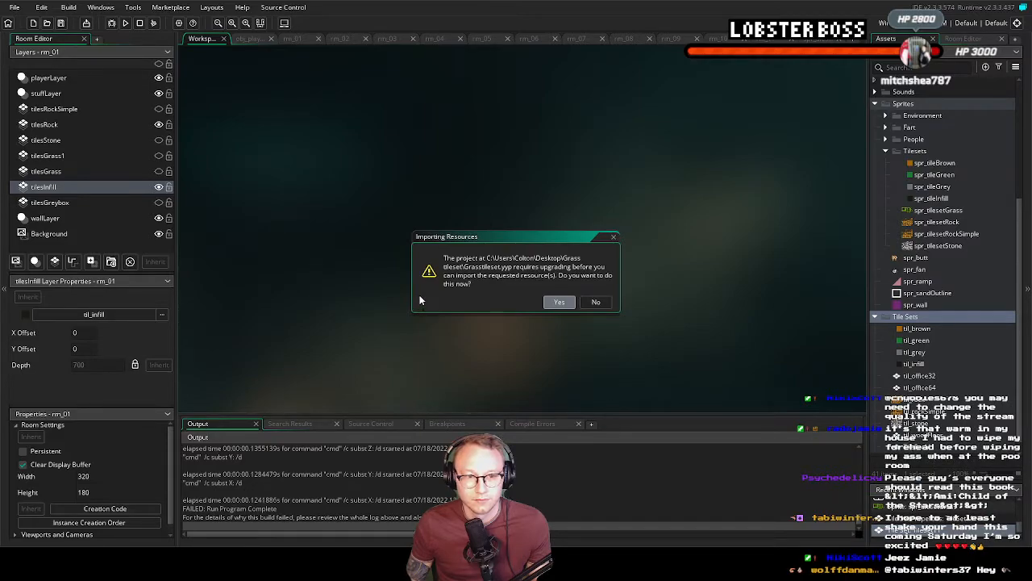
{"action": "key", "text": "Return"}
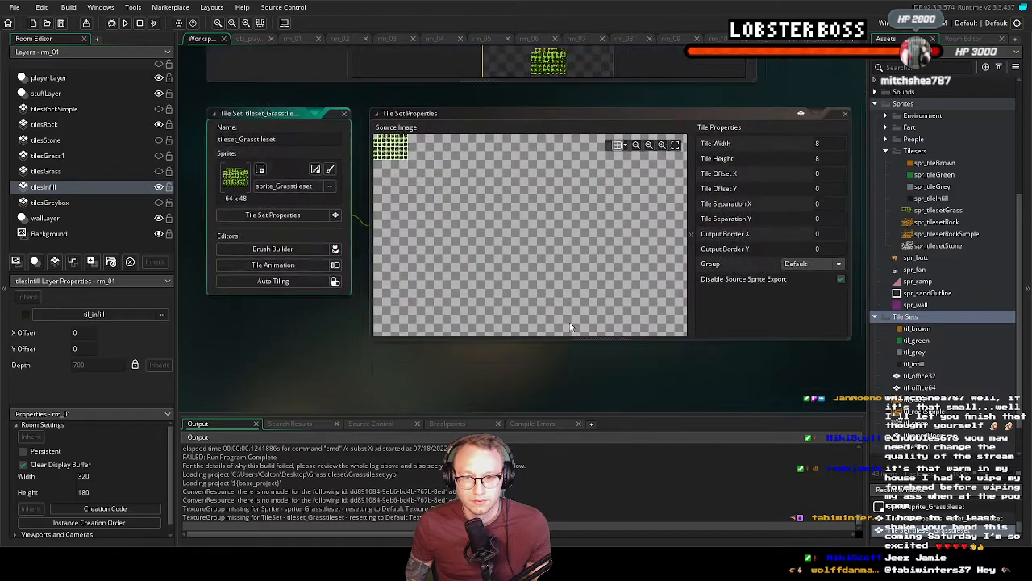
{"action": "left_click", "coordinate": [274, 281]}
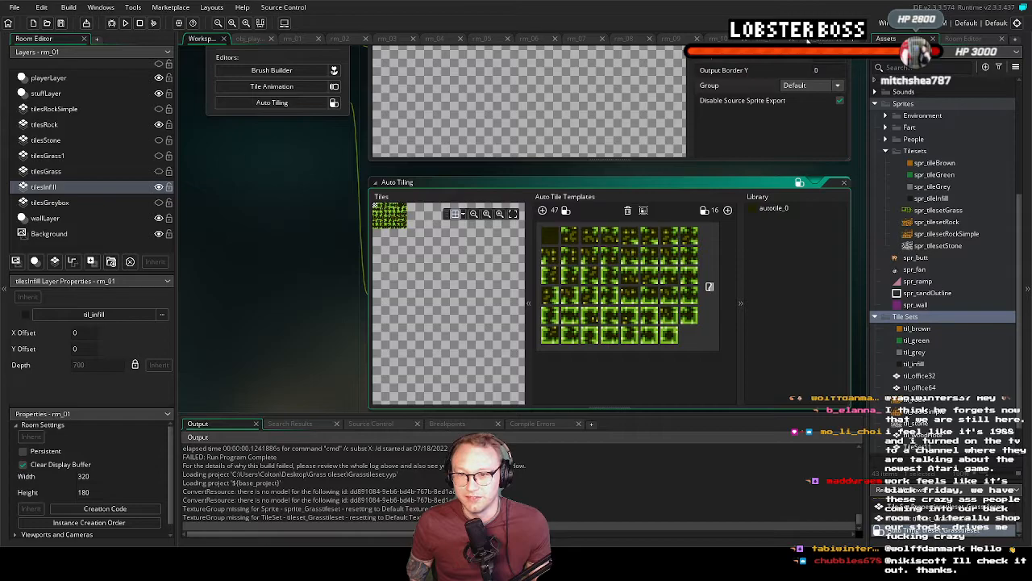
Open room rm_01, hide the tilesRock layer and select the tilesRockSimple layer
{"action": "left_click", "coordinate": [250, 39]}
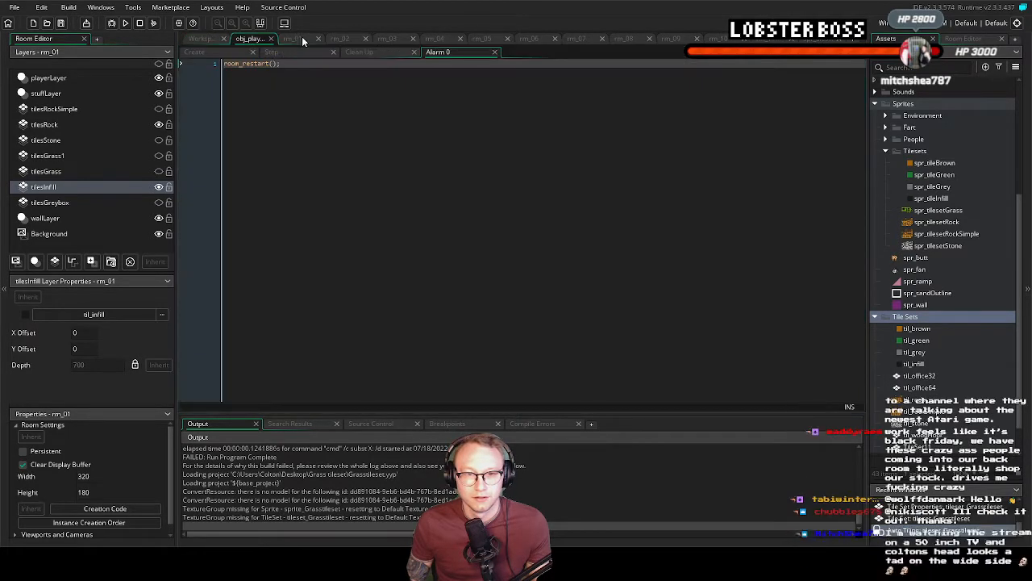
{"action": "left_click", "coordinate": [303, 40]}
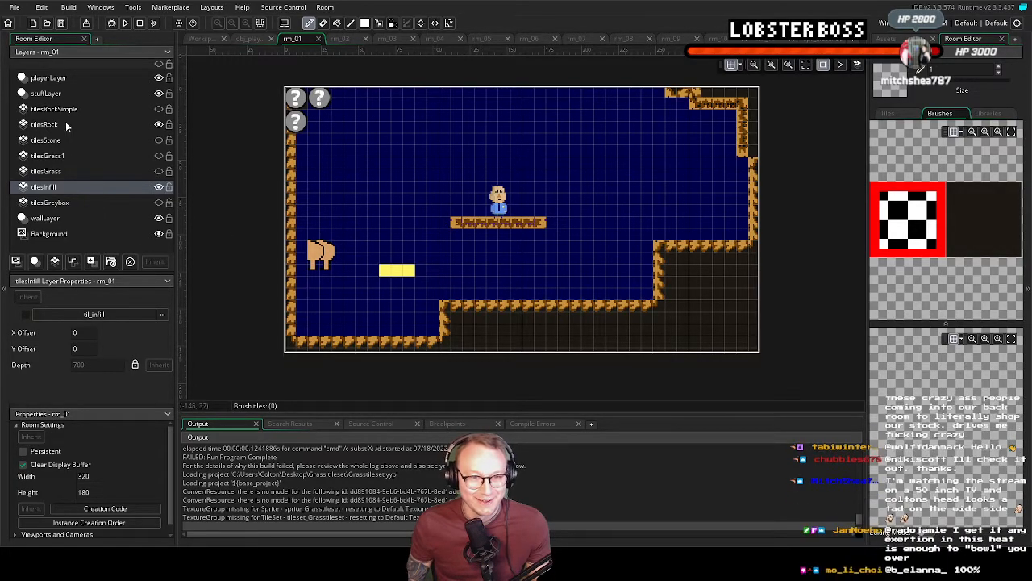
{"action": "left_click", "coordinate": [159, 125]}
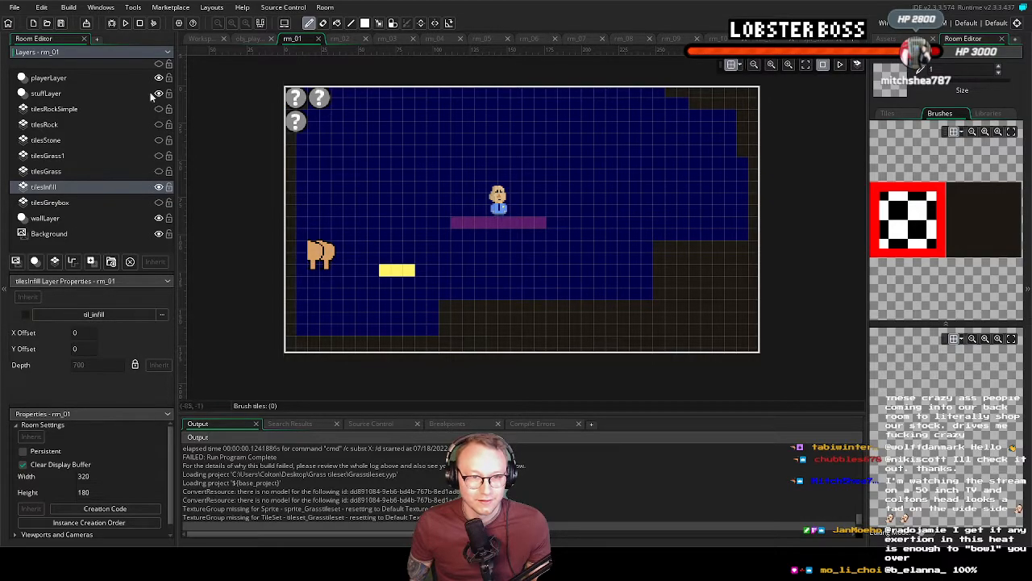
{"action": "left_click", "coordinate": [63, 110]}
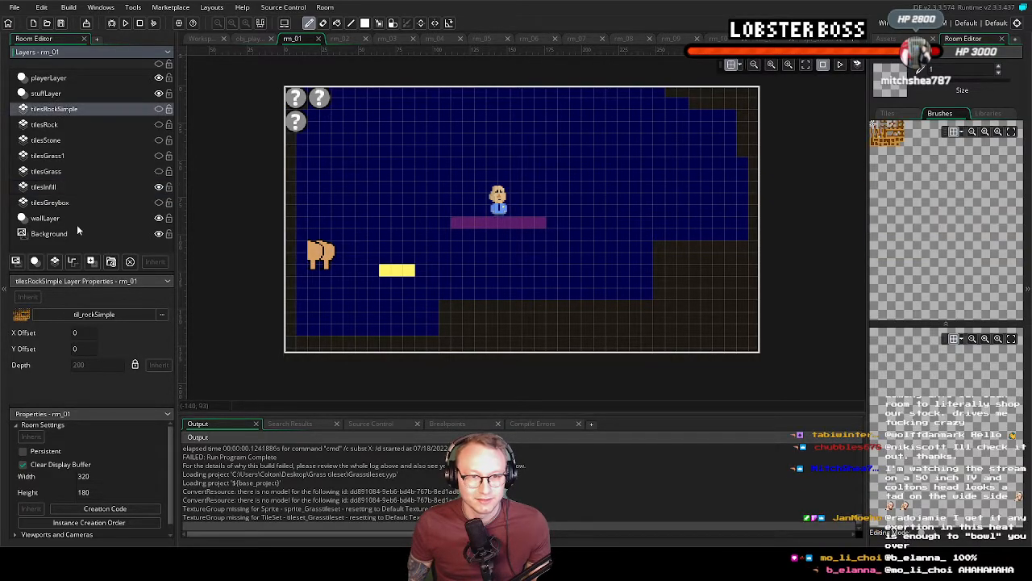
{"action": "left_click", "coordinate": [54, 262]}
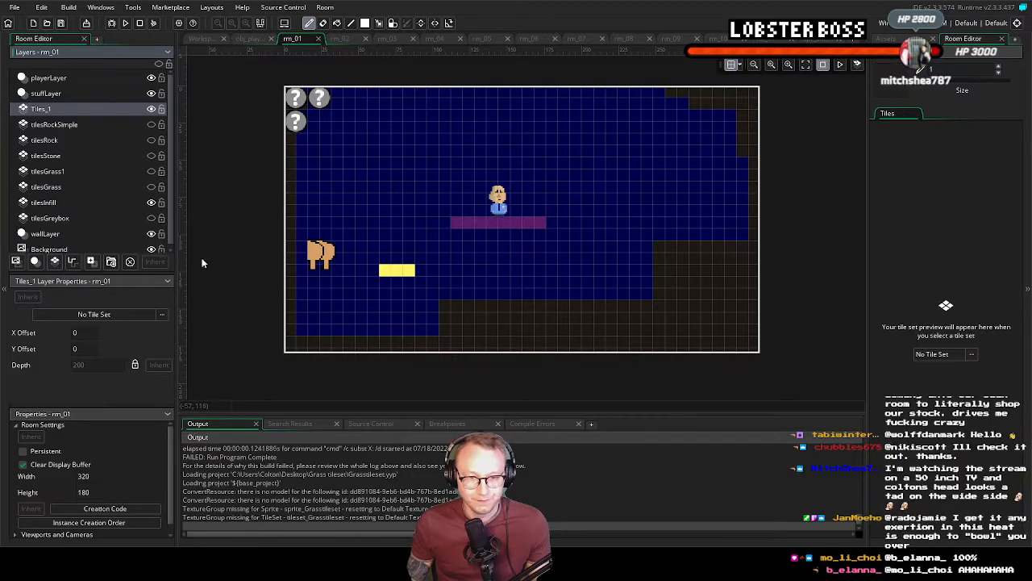
{"action": "right_click", "coordinate": [54, 108]}
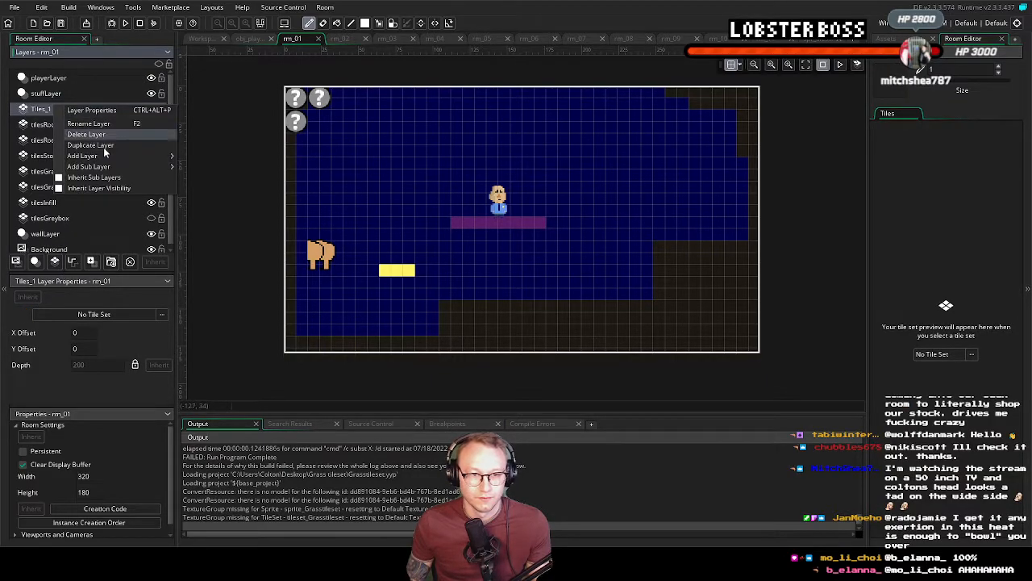
{"action": "left_click", "coordinate": [37, 190]}
{"action": "right_click", "coordinate": [46, 109]}
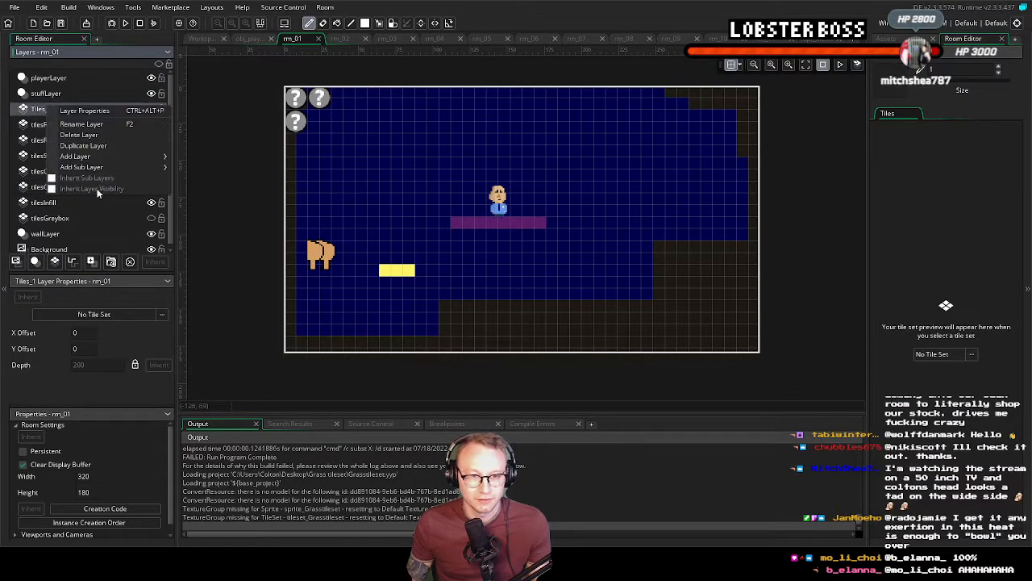
{"action": "left_click", "coordinate": [90, 135]}
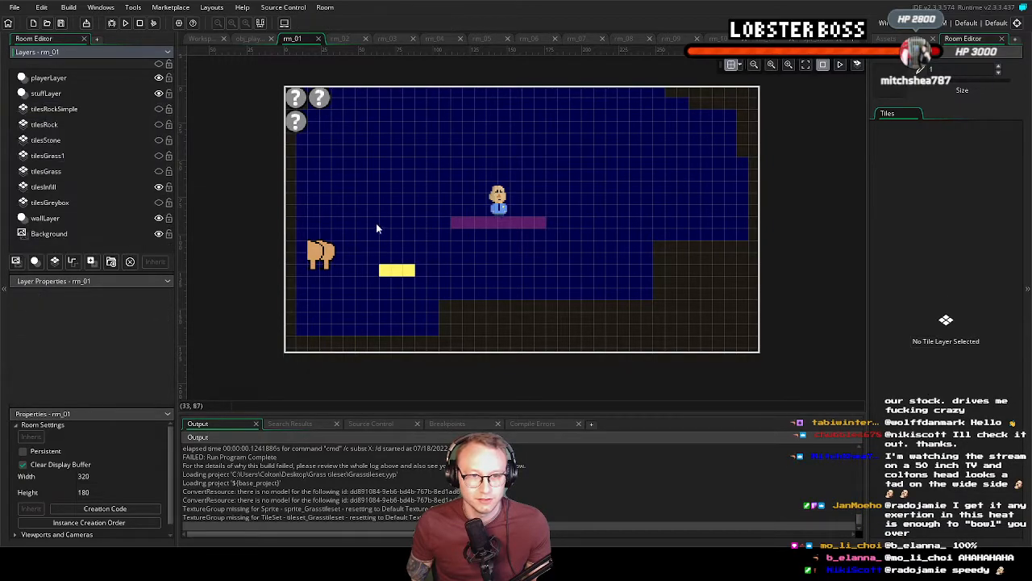
Delete the old tilesGrass1 and tilesGrass layers from room rm_01
{"action": "left_click", "coordinate": [55, 159]}
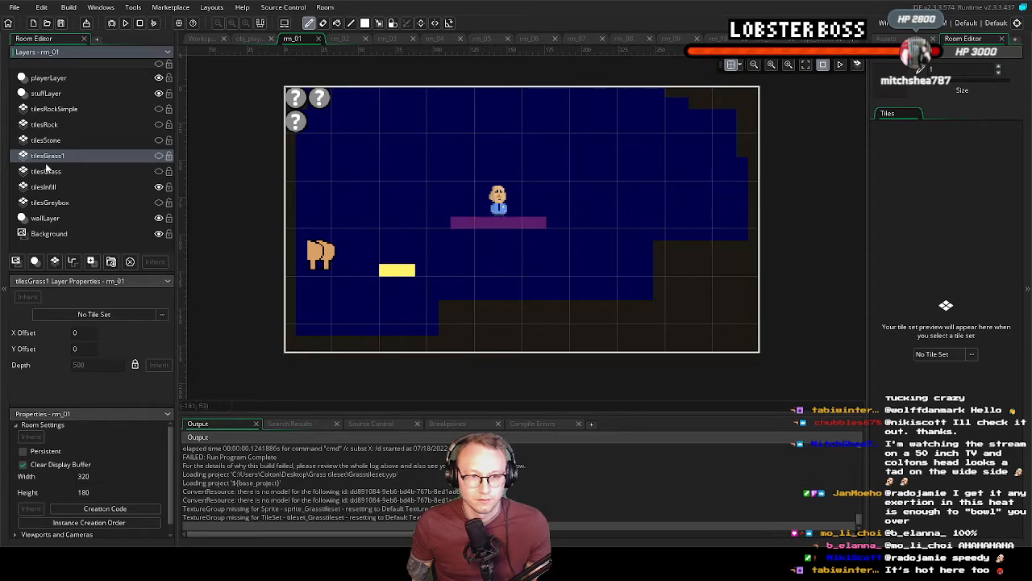
{"action": "right_click", "coordinate": [50, 155]}
{"action": "left_click", "coordinate": [90, 181]}
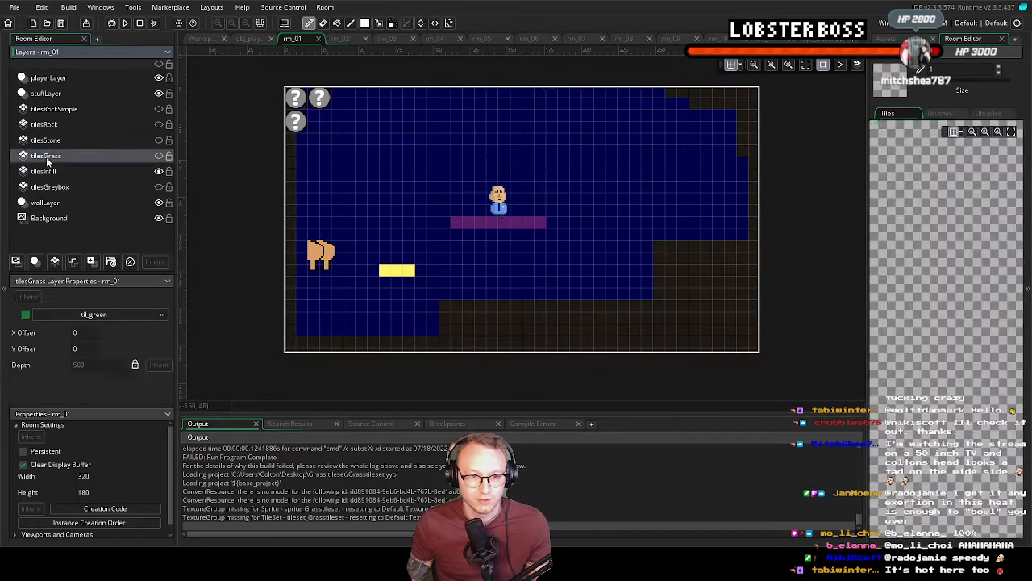
{"action": "right_click", "coordinate": [49, 158]}
{"action": "left_click", "coordinate": [81, 187]}
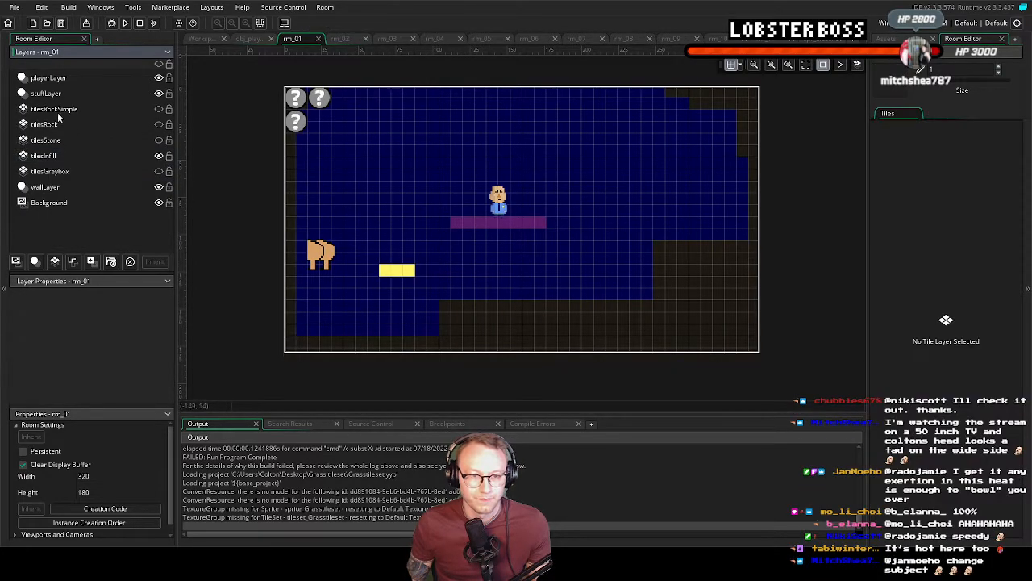
Add a new tile layer directly above tilesRockSimple and rename it tilesGrass
{"action": "left_click", "coordinate": [54, 109]}
{"action": "left_click", "coordinate": [35, 261]}
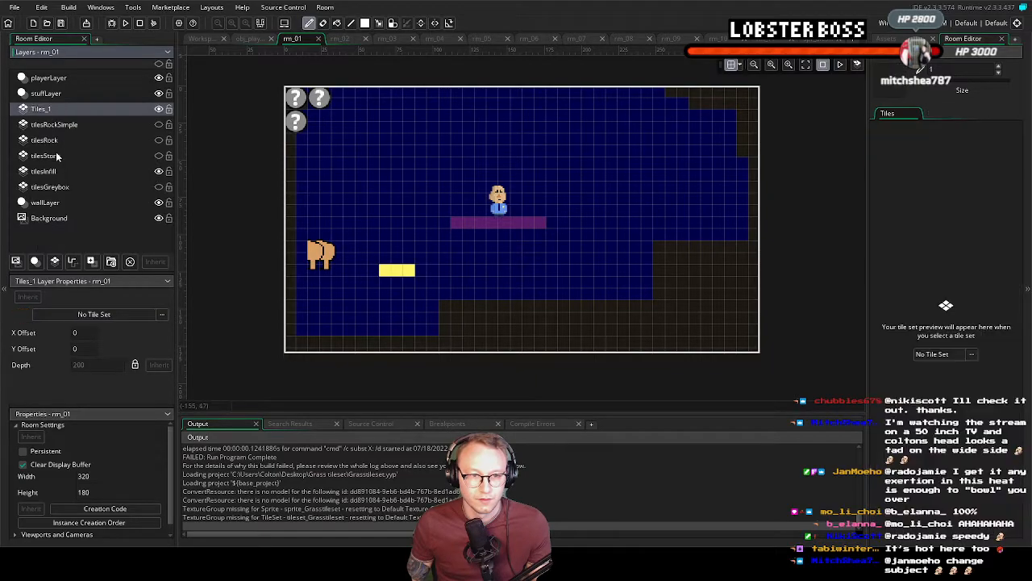
{"action": "right_click", "coordinate": [54, 108]}
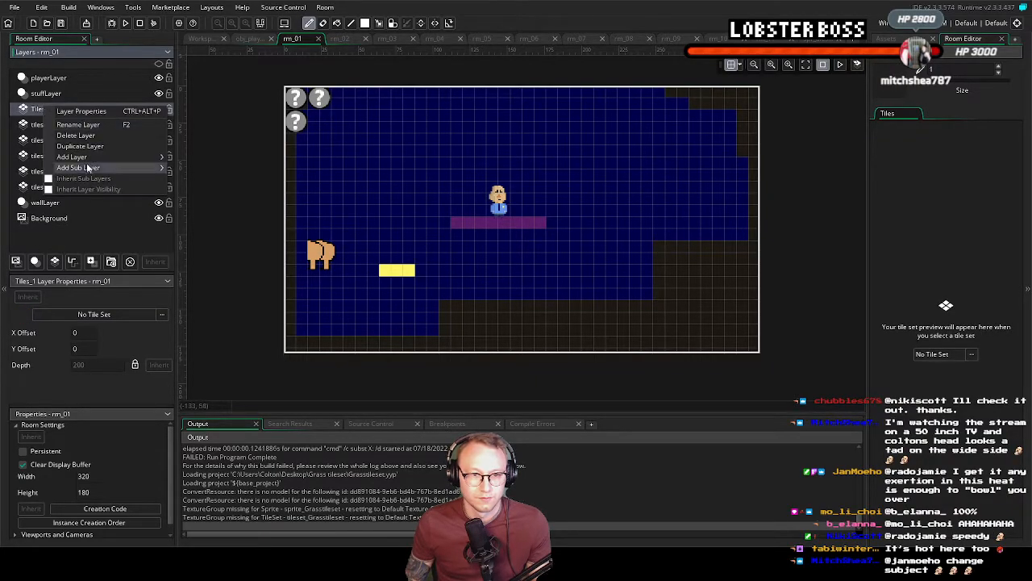
{"action": "left_click", "coordinate": [86, 124]}
{"action": "type", "text": "tiel"}
{"action": "key", "text": "BackSpace"}
{"action": "key", "text": "BackSpace"}
{"action": "type", "text": "lesGrass"}
{"action": "key", "text": "Return"}
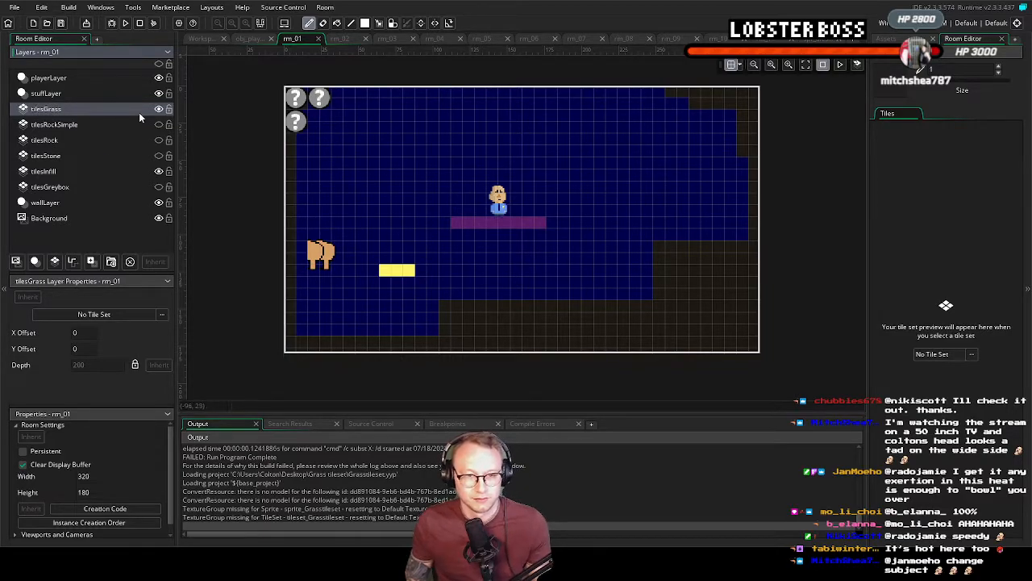
Assign tileset_Grasstileset to the tilesGrass layer and choose its autotile_0 from the auto tile library for painting
{"action": "left_click", "coordinate": [94, 314]}
{"action": "double_click", "coordinate": [120, 364]}
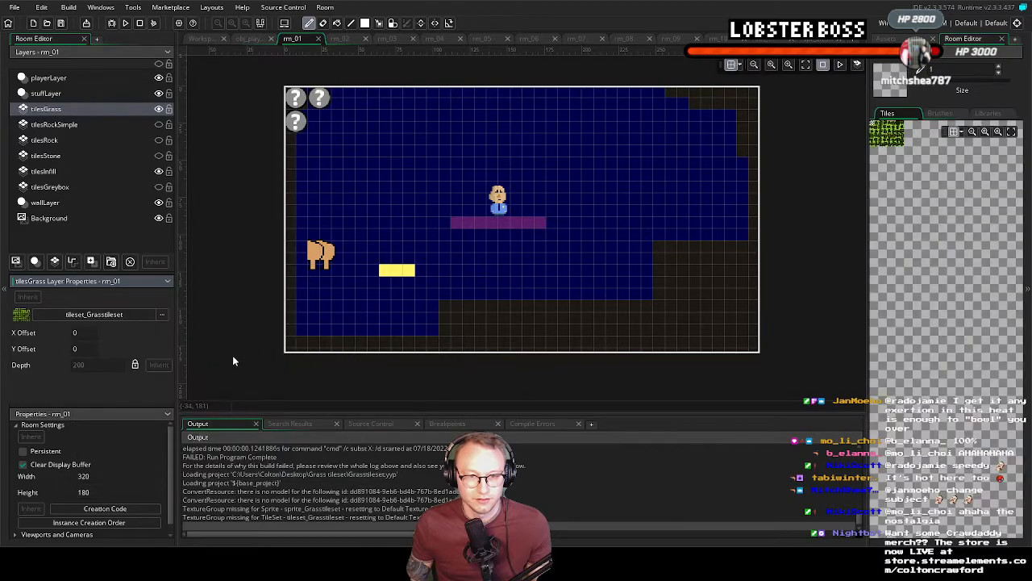
{"action": "left_click", "coordinate": [991, 115]}
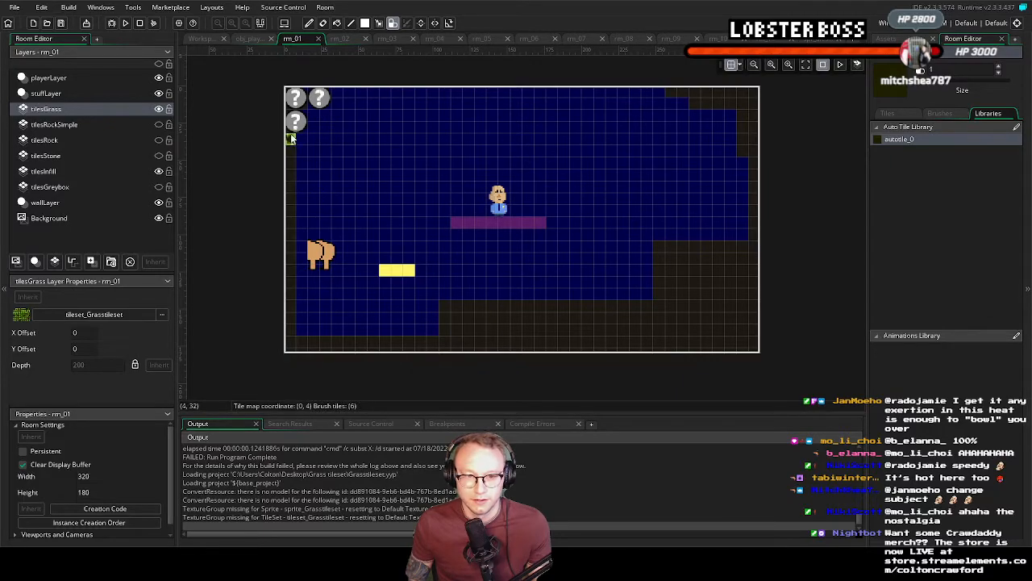
Paint grass auto tiles down the room's left wall, along the floor and up the edges of both stepped ledges
{"action": "left_click_drag", "start_coordinate": [288, 191], "coordinate": [289, 262]}
{"action": "left_click", "coordinate": [285, 300]}
{"action": "mouse_move", "coordinate": [291, 309]}
{"action": "left_mouse_down"}
{"action": "mouse_move", "coordinate": [292, 345]}
{"action": "mouse_move", "coordinate": [419, 346]}
{"action": "mouse_move", "coordinate": [448, 329]}
{"action": "mouse_move", "coordinate": [446, 311]}
{"action": "left_mouse_up"}
{"action": "mouse_move", "coordinate": [654, 307]}
{"action": "left_mouse_down"}
{"action": "mouse_move", "coordinate": [658, 278]}
{"action": "mouse_move", "coordinate": [682, 249]}
{"action": "mouse_move", "coordinate": [748, 250]}
{"action": "mouse_move", "coordinate": [666, 263]}
{"action": "left_mouse_up"}
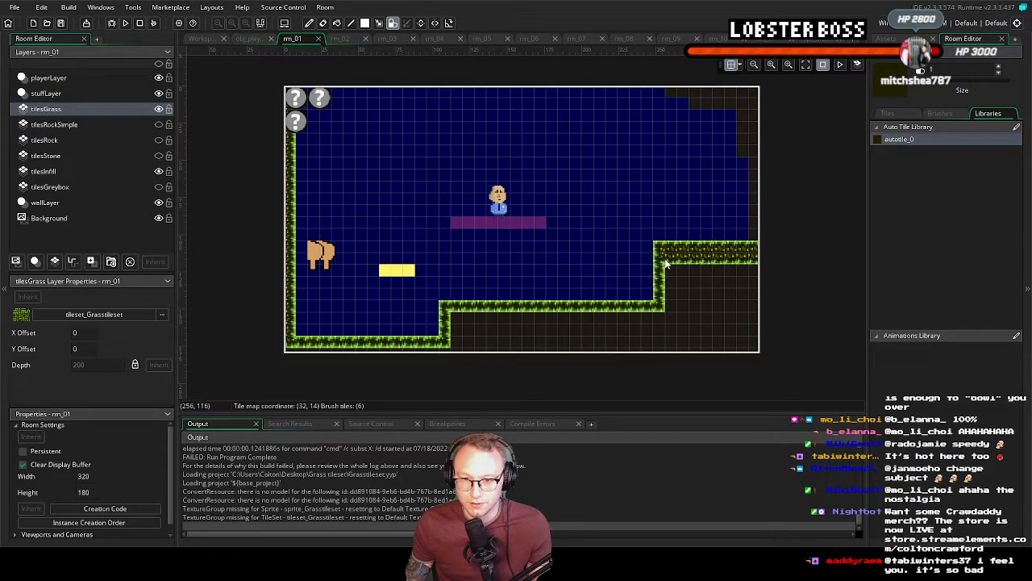
Fill the ground beneath the ledges with grass auto tiles and paint the right wall up into the stepped upper corner
{"action": "mouse_move", "coordinate": [750, 281]}
{"action": "left_mouse_down"}
{"action": "mouse_move", "coordinate": [660, 281]}
{"action": "mouse_move", "coordinate": [735, 291]}
{"action": "mouse_move", "coordinate": [722, 305]}
{"action": "mouse_move", "coordinate": [747, 305]}
{"action": "mouse_move", "coordinate": [669, 307]}
{"action": "left_mouse_up"}
{"action": "mouse_move", "coordinate": [750, 306]}
{"action": "left_mouse_down"}
{"action": "mouse_move", "coordinate": [502, 319]}
{"action": "mouse_move", "coordinate": [501, 329]}
{"action": "left_mouse_up"}
{"action": "mouse_move", "coordinate": [707, 326]}
{"action": "left_mouse_down"}
{"action": "mouse_move", "coordinate": [729, 327]}
{"action": "mouse_move", "coordinate": [578, 332]}
{"action": "left_mouse_up"}
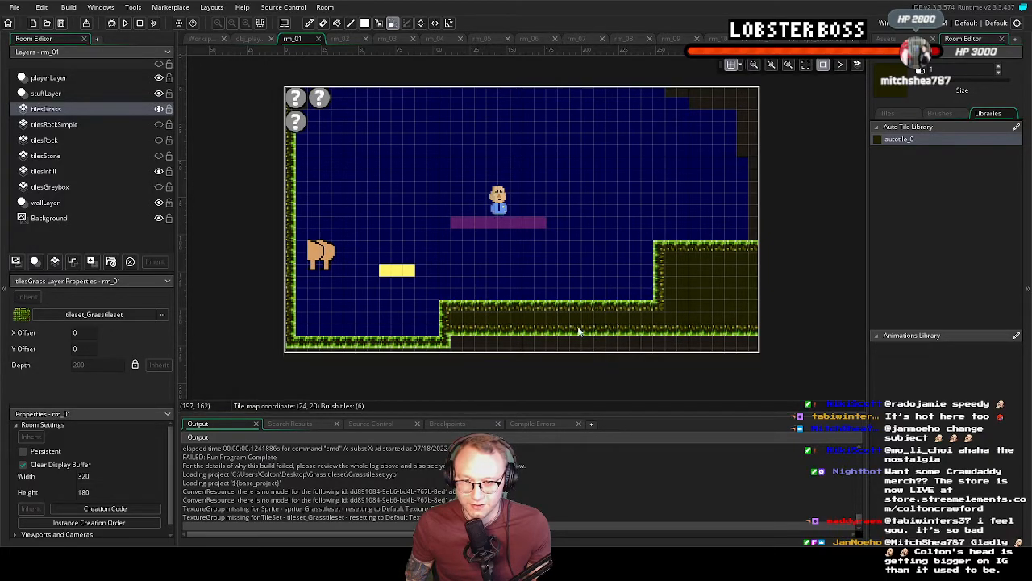
{"action": "mouse_move", "coordinate": [475, 329]}
{"action": "left_mouse_down"}
{"action": "mouse_move", "coordinate": [454, 341]}
{"action": "mouse_move", "coordinate": [758, 343]}
{"action": "left_mouse_up"}
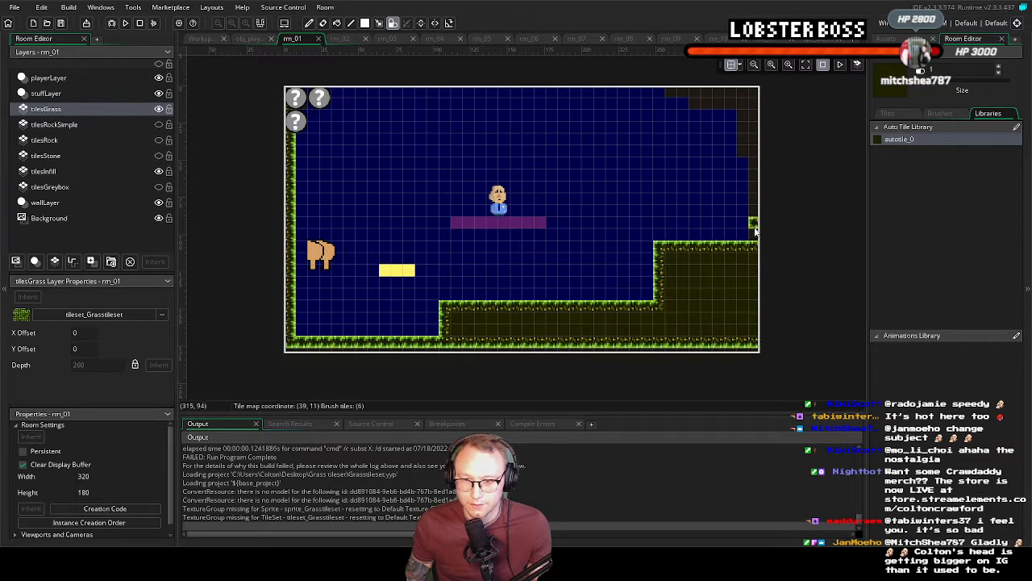
{"action": "mouse_move", "coordinate": [751, 250]}
{"action": "left_mouse_down"}
{"action": "mouse_move", "coordinate": [742, 121]}
{"action": "mouse_move", "coordinate": [679, 93]}
{"action": "mouse_move", "coordinate": [735, 95]}
{"action": "mouse_move", "coordinate": [751, 111]}
{"action": "mouse_move", "coordinate": [752, 141]}
{"action": "left_mouse_up"}
{"action": "mouse_move", "coordinate": [515, 211]}
{"action": "middle_mouse_down"}
{"action": "mouse_move", "coordinate": [568, 225]}
{"action": "mouse_move", "coordinate": [529, 193]}
{"action": "middle_mouse_up"}
{"action": "middle_click_drag", "start_coordinate": [415, 215], "coordinate": [439, 239]}
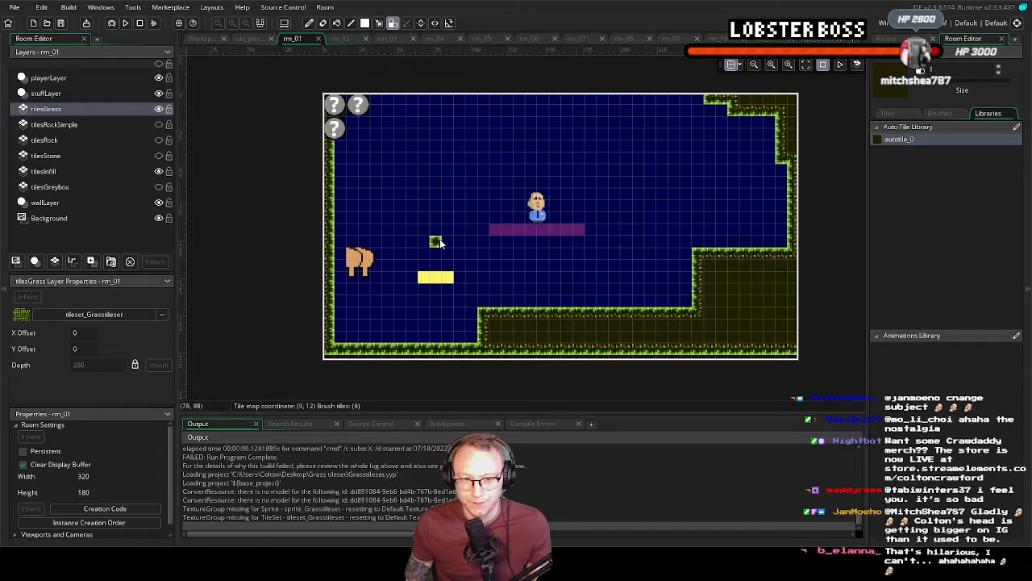
Delete the yellow block instance from the stuffLayer of room rm_01
{"action": "left_click", "coordinate": [46, 93]}
{"action": "left_click", "coordinate": [433, 280]}
{"action": "key", "text": "Delete"}
{"action": "middle_click_drag", "start_coordinate": [551, 319], "coordinate": [435, 322]}
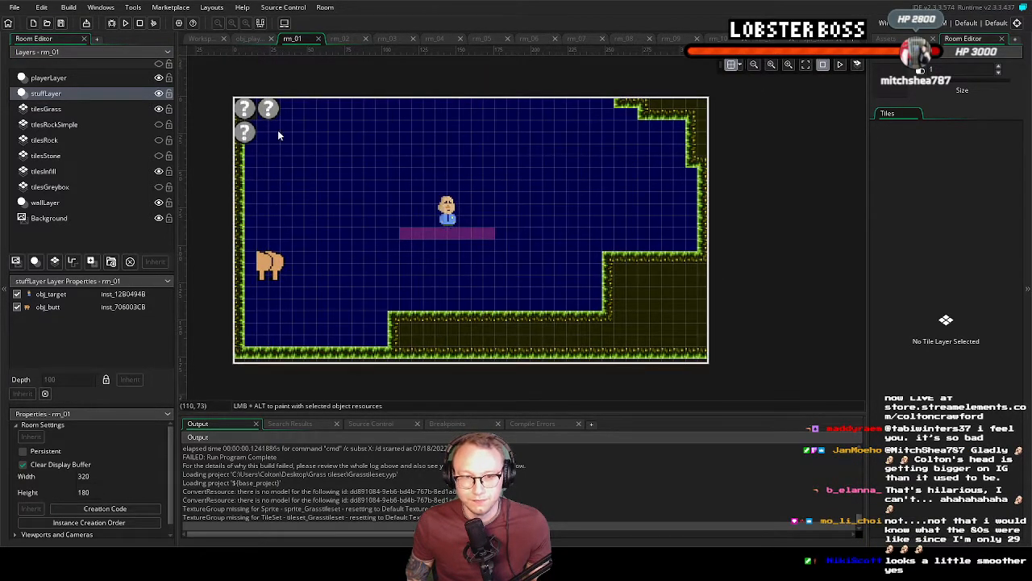
Run the game, move and jump the character around rm_01 to check the grass tiles, and quit
{"action": "left_click", "coordinate": [125, 22]}
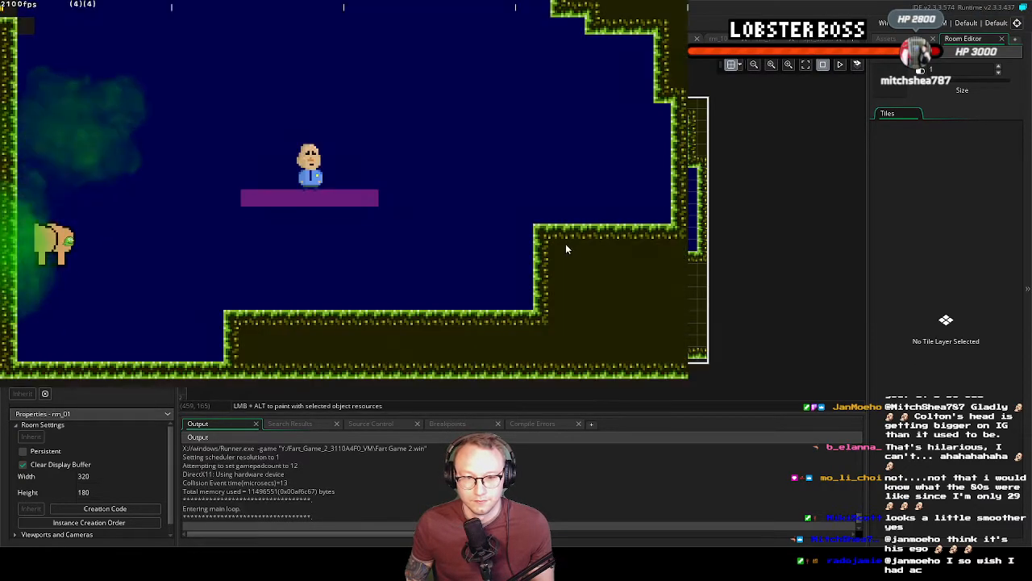
{"action": "key", "text": "Right"}
{"action": "key", "text": "space"}
{"action": "key", "text": "Left"}
{"action": "key", "text": "Right"}
{"action": "key", "text": "space"}
{"action": "key", "text": "Left"}
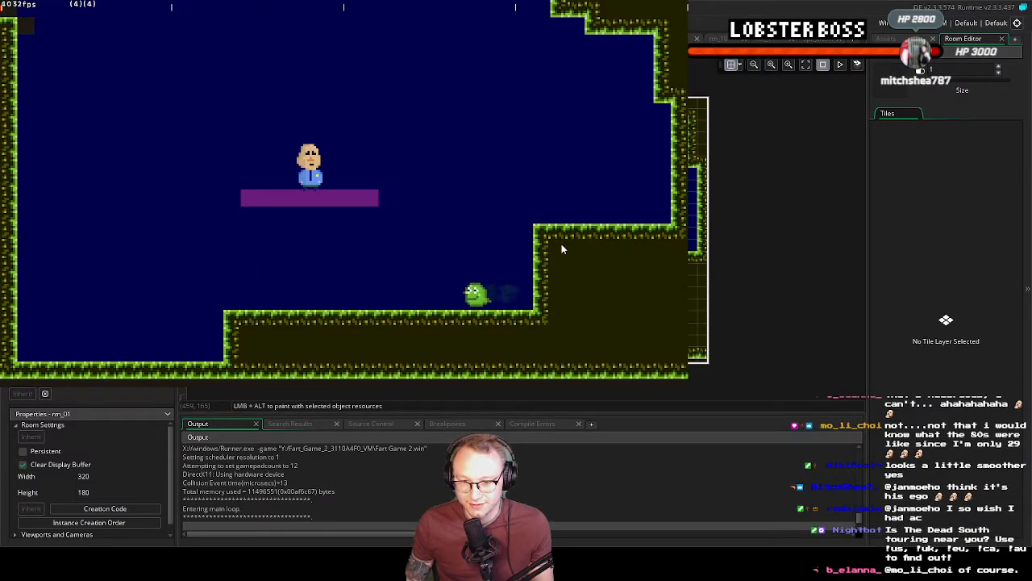
{"action": "key", "text": "Right"}
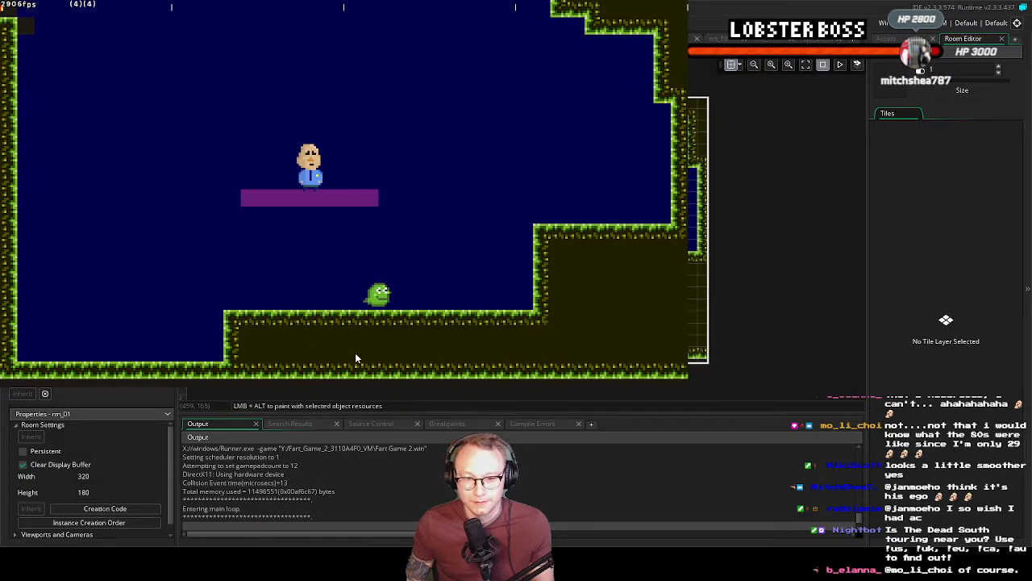
{"action": "key", "text": "Left"}
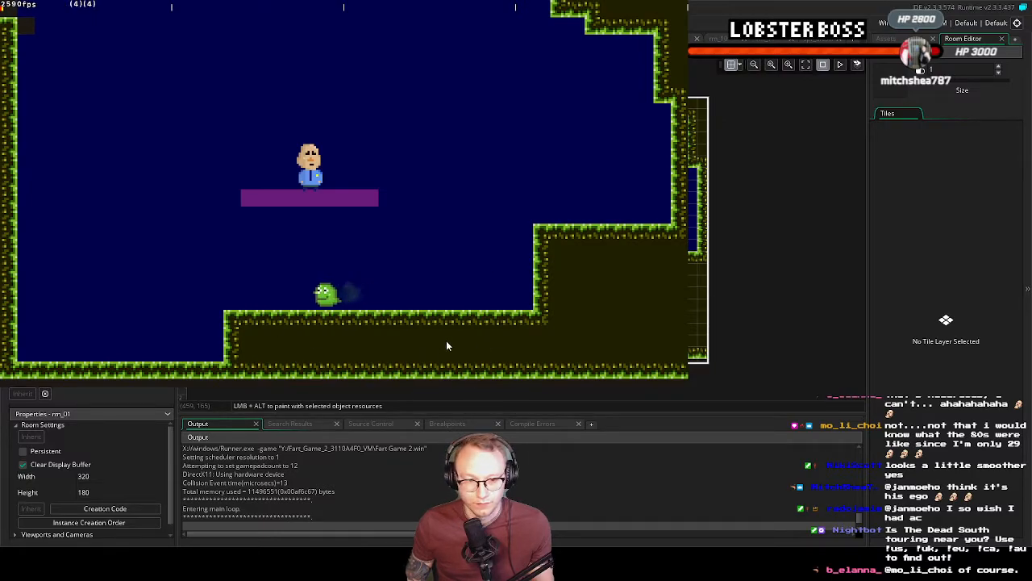
{"action": "key", "text": "Escape"}
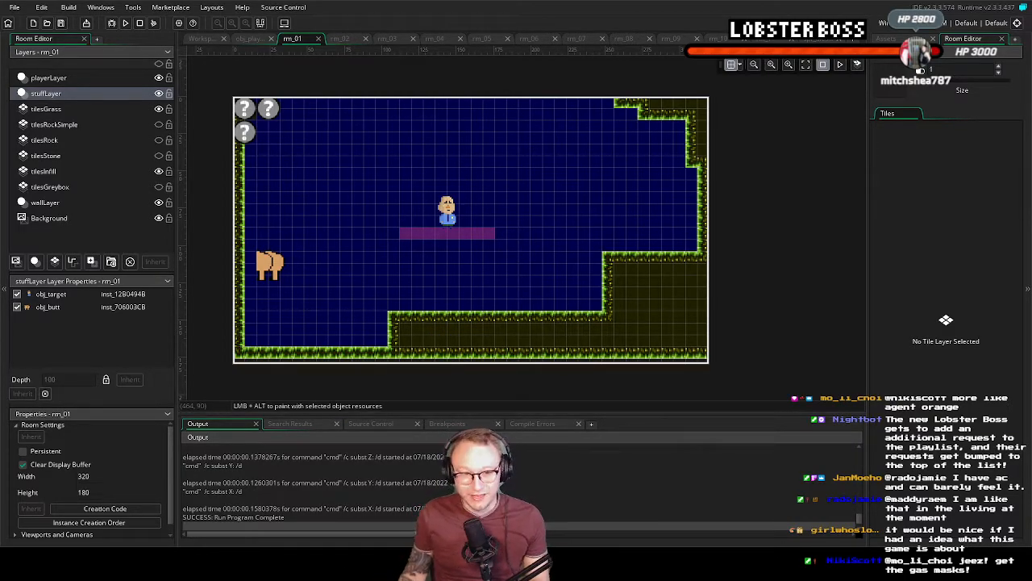
Relaunch the game and playtest the level with small platforms, a spiked wall and a spiked floor, heading for the target man
{"action": "left_click", "coordinate": [126, 23]}
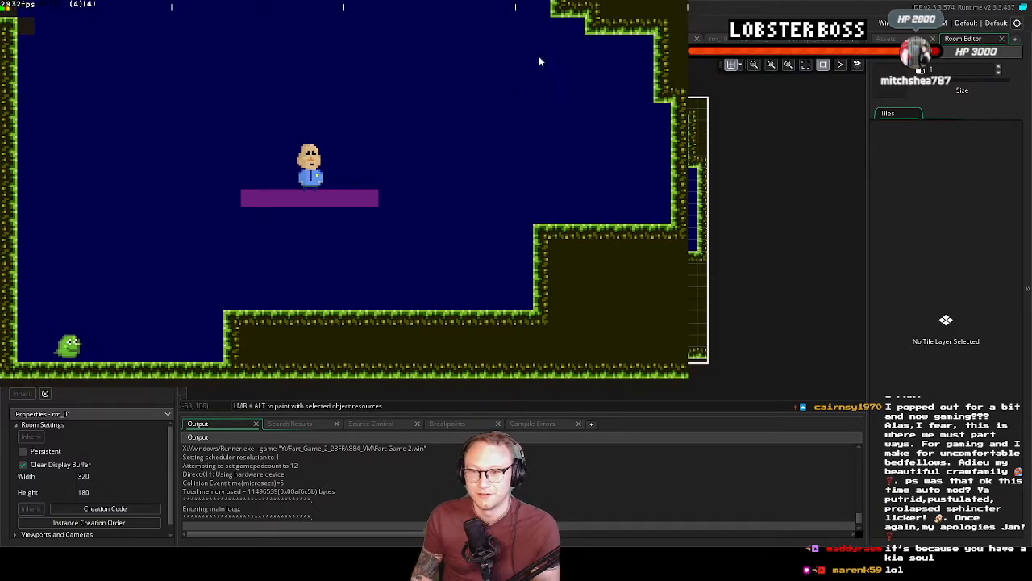
{"action": "key", "text": "Escape"}
{"action": "left_click", "coordinate": [127, 25]}
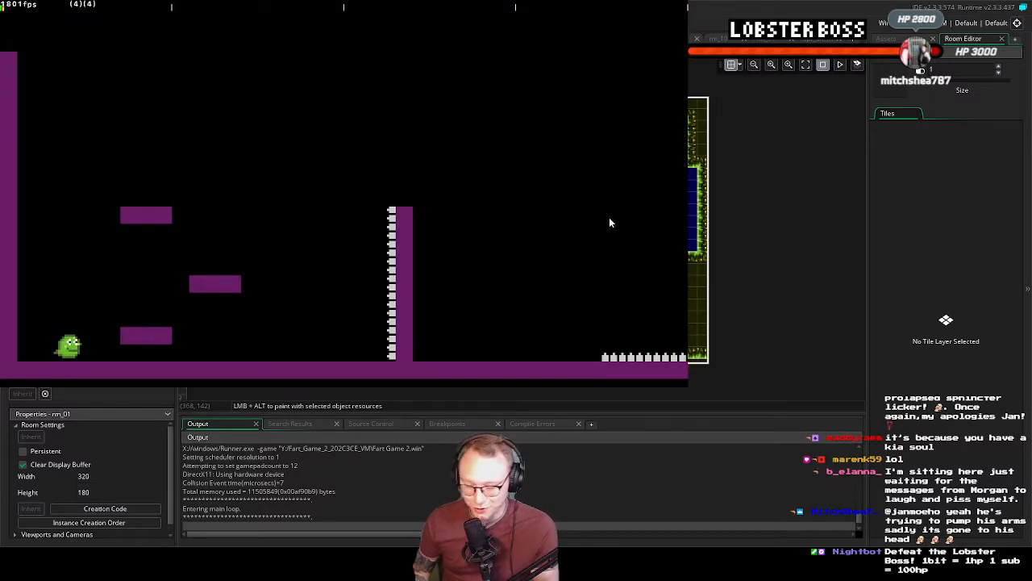
{"action": "key", "text": "Left"}
{"action": "key", "text": "Right"}
{"action": "key", "text": "space"}
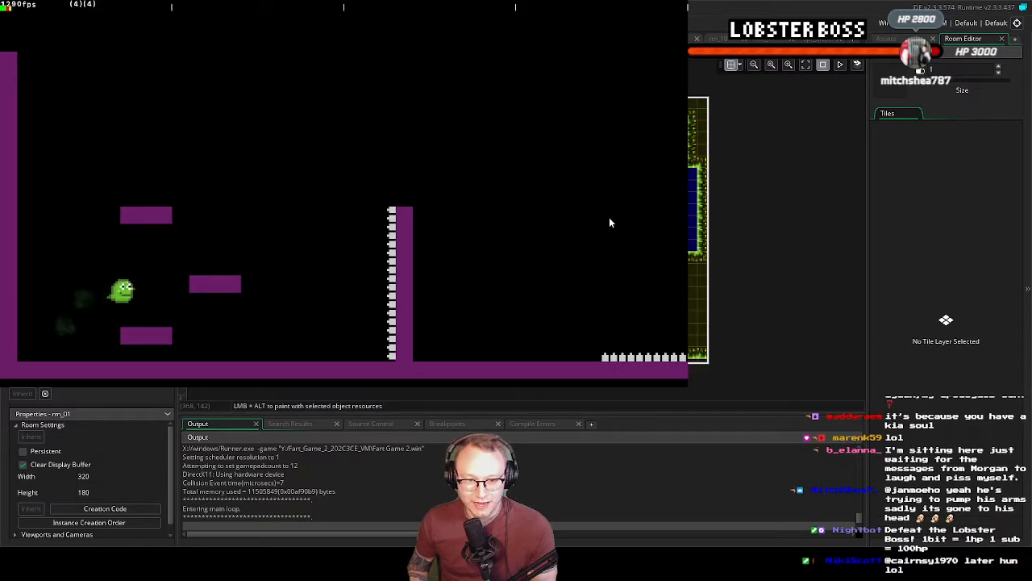
{"action": "key", "text": "Left"}
{"action": "key", "text": "space"}
{"action": "key", "text": "Right"}
{"action": "key", "text": "space"}
{"action": "key", "text": "Left"}
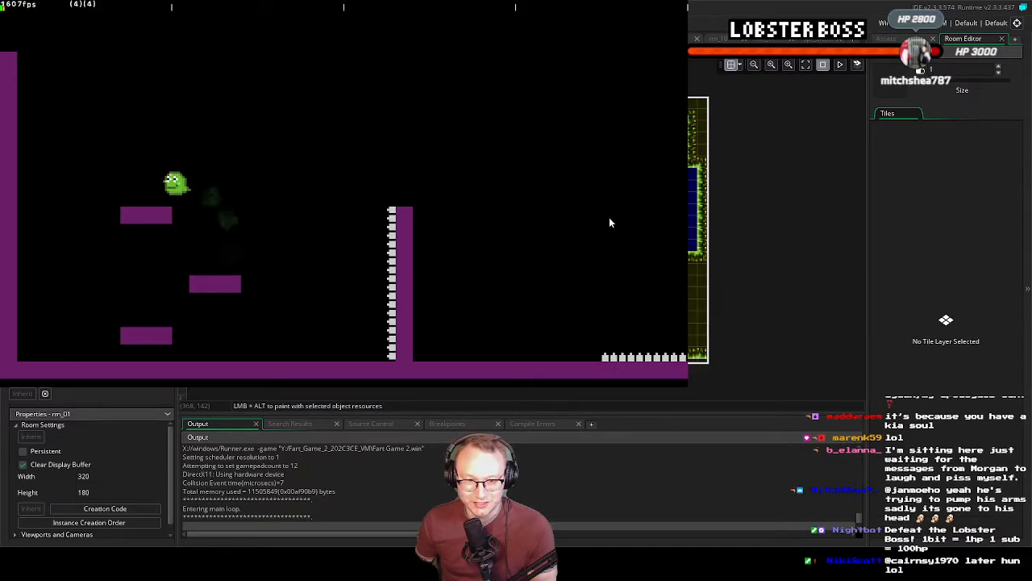
{"action": "key", "text": "Right"}
{"action": "key", "text": "space"}
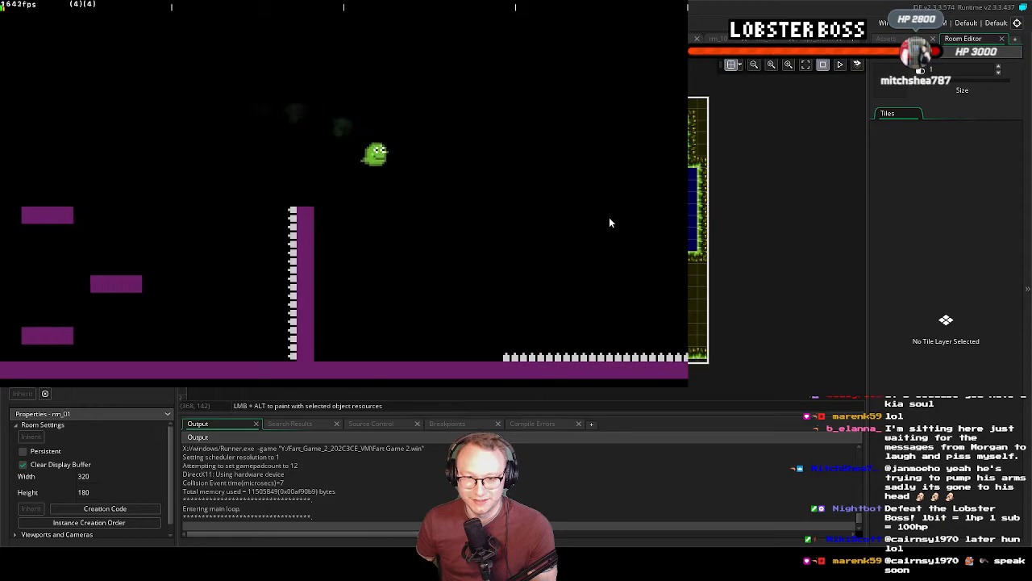
{"action": "key", "text": "Left"}
{"action": "key", "text": "Right"}
{"action": "key", "text": "space"}
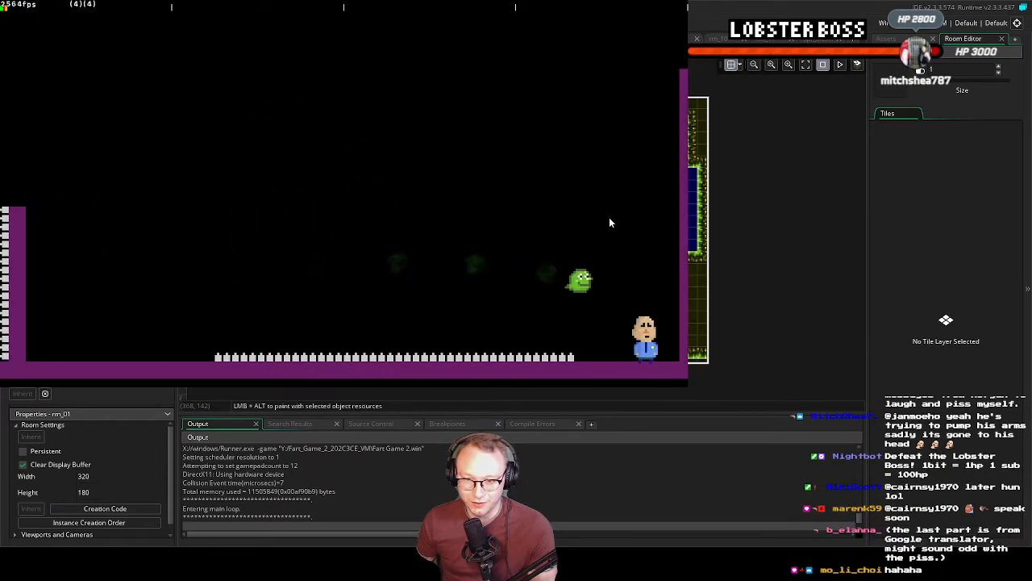
{"action": "key", "text": "Right"}
{"action": "key", "text": "space"}
Playtest the vertical shaft level by climbing past the spike-topped pillars to the target man on the upper platform
{"action": "key", "text": "Right"}
{"action": "key", "text": "space"}
{"action": "key", "text": "Left"}
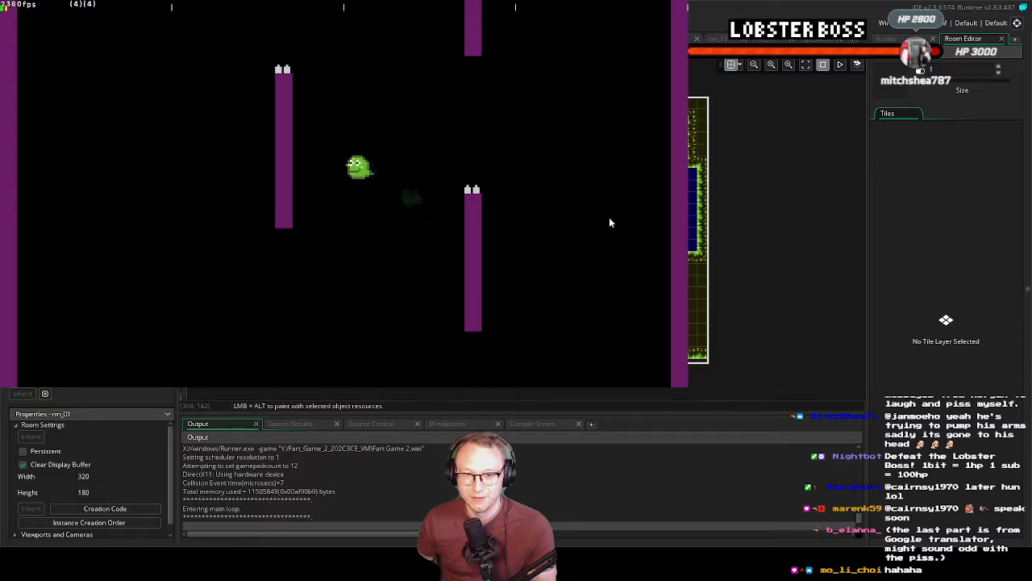
{"action": "key", "text": "space"}
{"action": "key", "text": "Left"}
{"action": "key", "text": "space"}
{"action": "key", "text": "Right"}
{"action": "key", "text": "space"}
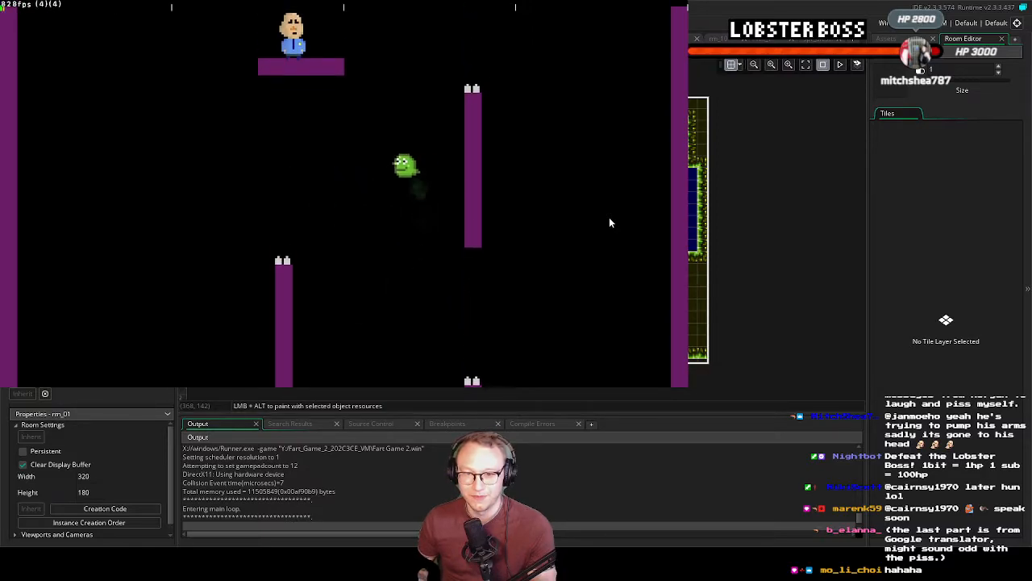
{"action": "key", "text": "space"}
{"action": "key", "text": "Left"}
{"action": "key", "text": "space"}
{"action": "key", "text": "Left"}
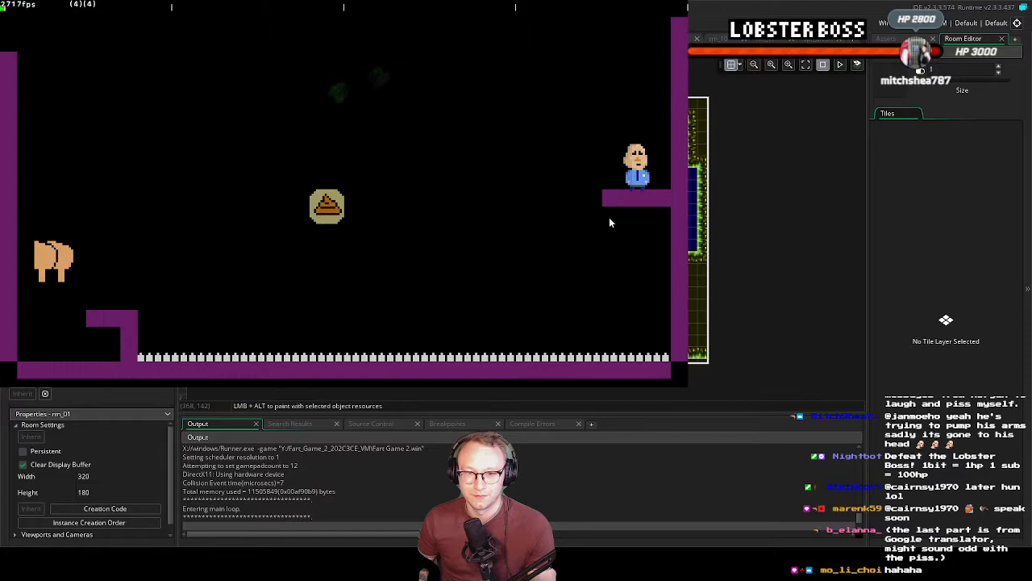
Playtest the level with the long spiked floor, crossing to the target man on the far ledge
{"action": "key", "text": "Left"}
{"action": "key", "text": "space"}
{"action": "key", "text": "Right"}
{"action": "key", "text": "Right"}
{"action": "key", "text": "space"}
{"action": "key", "text": "space"}
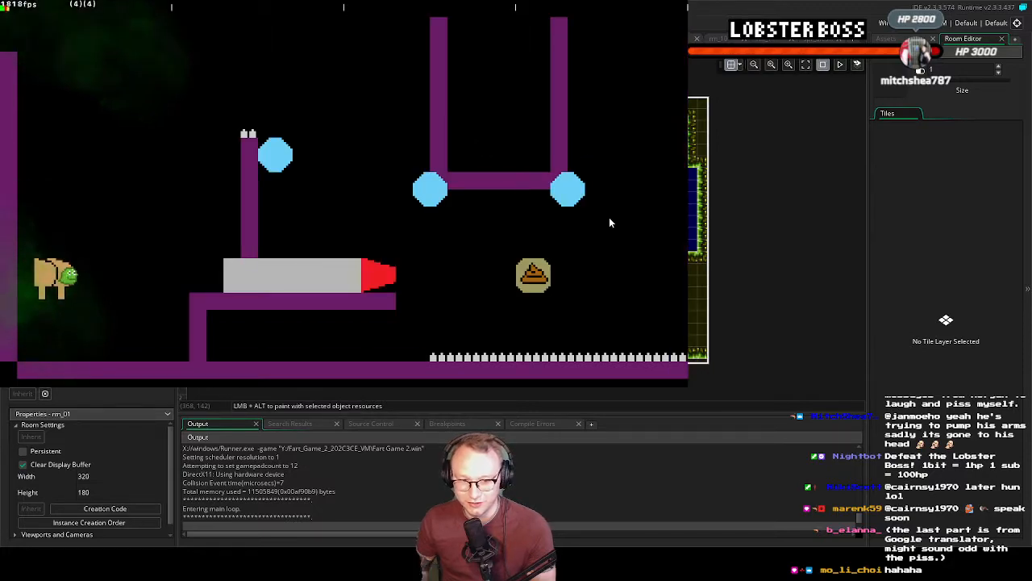
Playtest the level with red-tipped grey blocks and blue octagons, steering the character across the spikes
{"action": "key", "text": "Right"}
{"action": "key", "text": "space"}
{"action": "key", "text": "Right"}
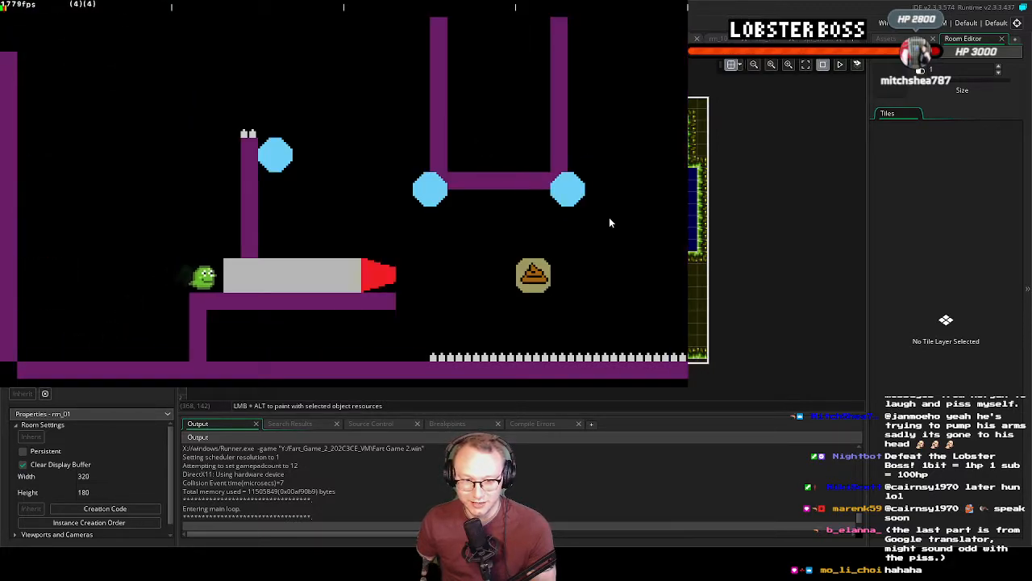
{"action": "key", "text": "Left"}
{"action": "key", "text": "Right"}
{"action": "key", "text": "space"}
{"action": "key", "text": "Right"}
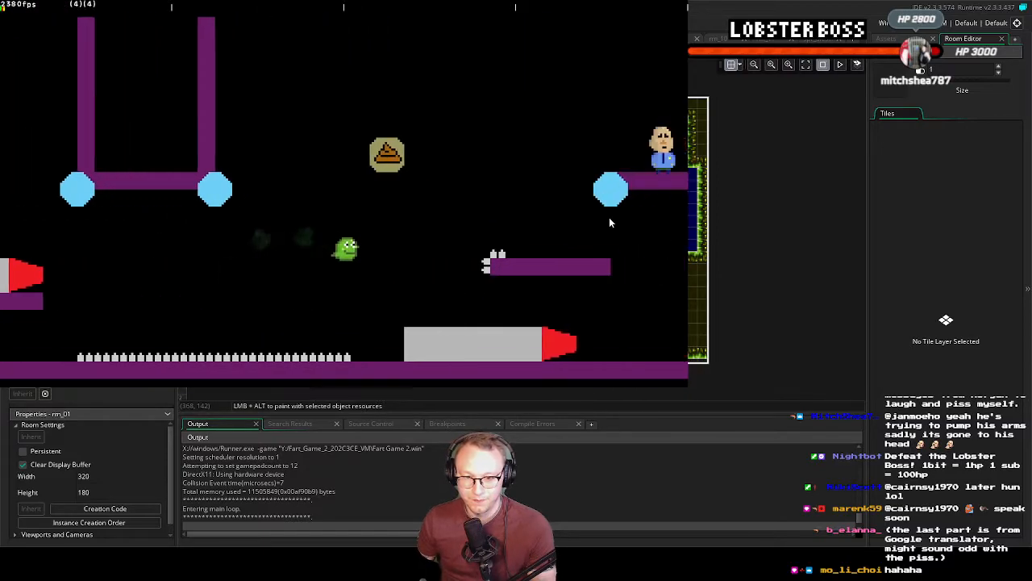
{"action": "key", "text": "Right"}
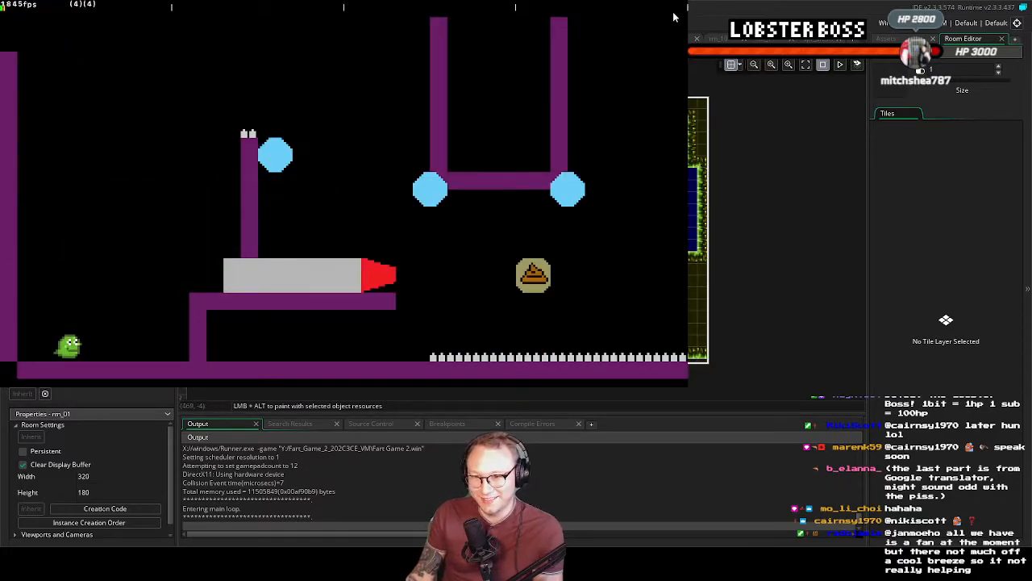
End the playtest and switch to the grass base tile sprite in Aseprite
{"action": "key", "text": "Escape"}
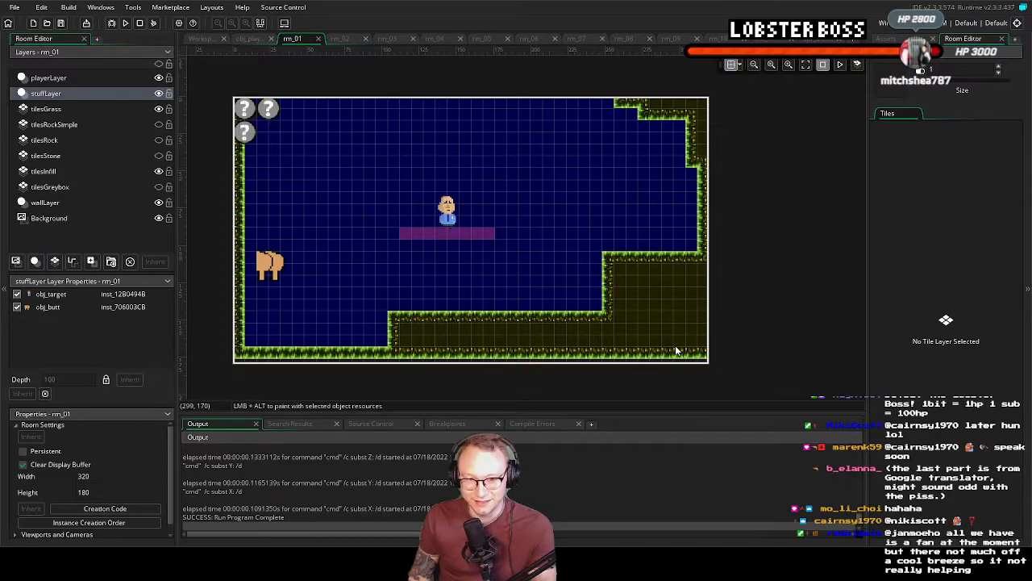
{"action": "middle_click_drag", "start_coordinate": [771, 265], "coordinate": [775, 272]}
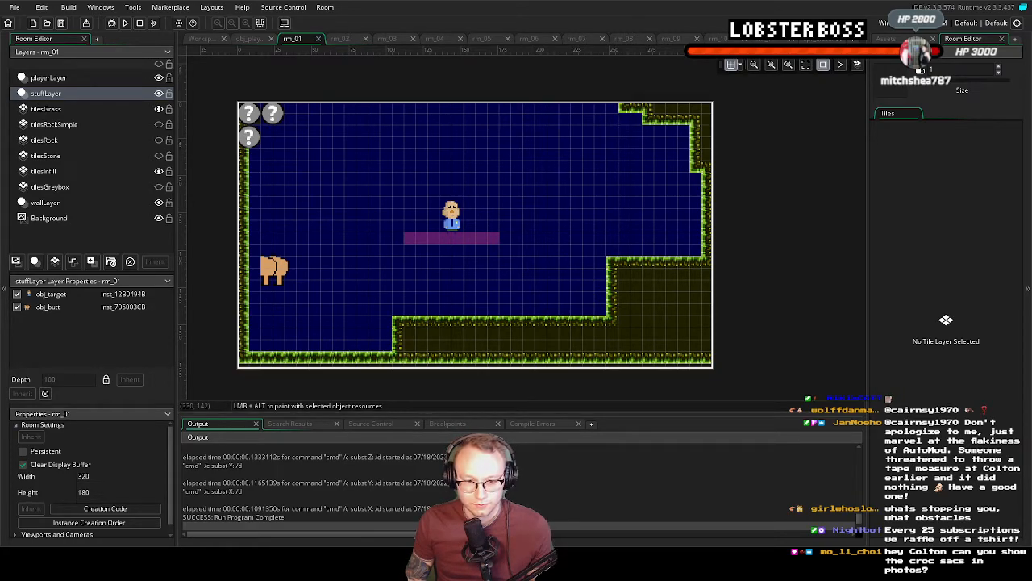
{"action": "key", "text": "alt+Tab"}
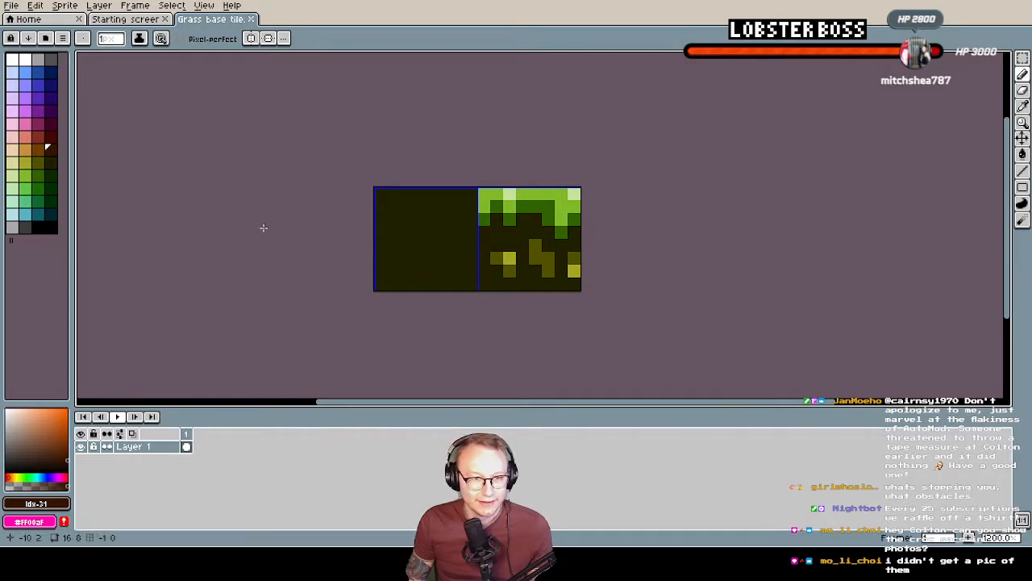
Sample the plain dirt tile's dark colour and set the foreground to a slightly duller, darker shade with hue 61, saturation 66 and value 10
{"action": "left_click", "coordinate": [434, 259], "text": "alt"}
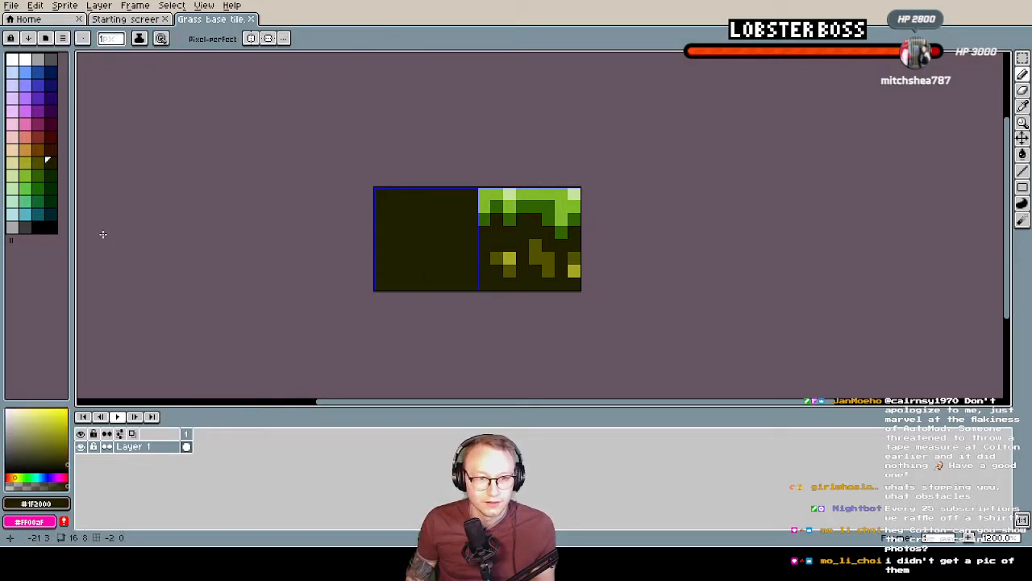
{"action": "left_click", "coordinate": [50, 150]}
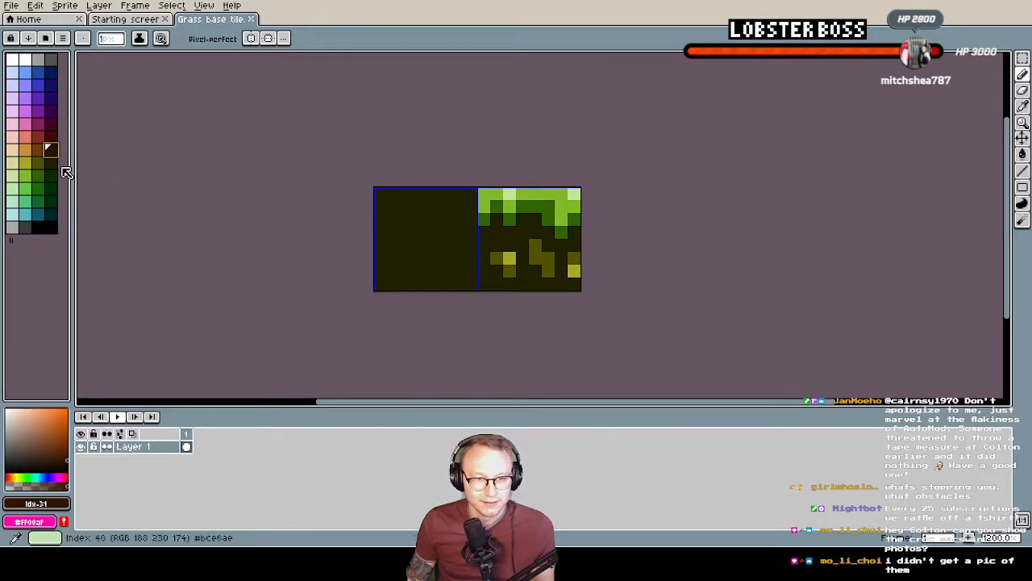
{"action": "left_click", "coordinate": [50, 164]}
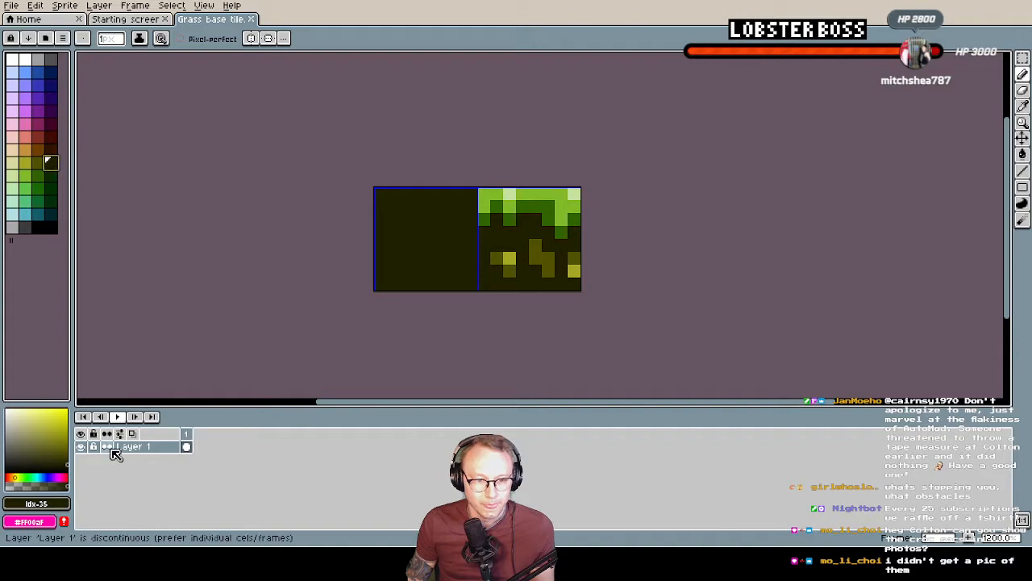
{"action": "left_click", "coordinate": [414, 250], "text": "alt"}
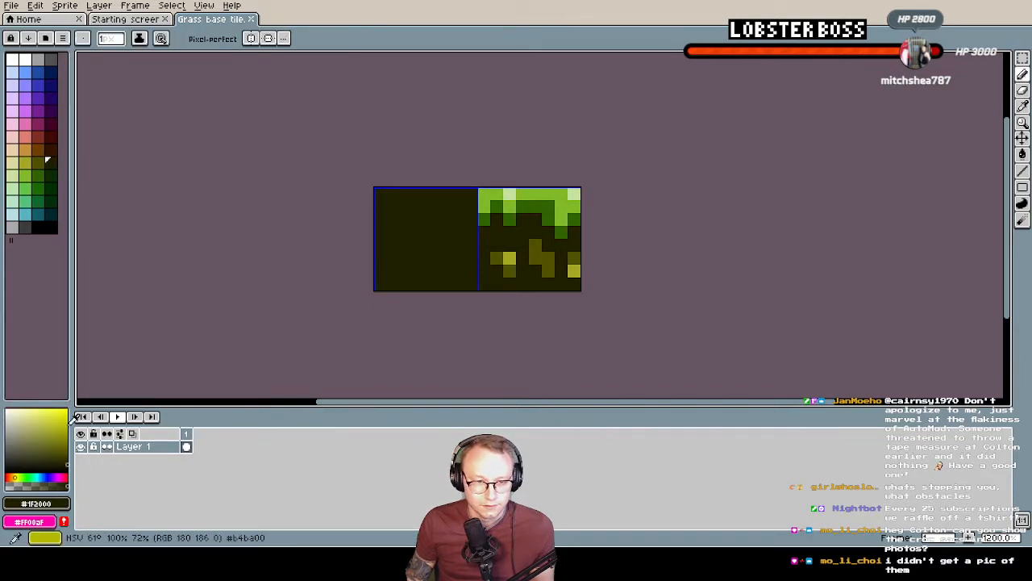
{"action": "left_click", "coordinate": [60, 465]}
{"action": "left_click", "coordinate": [59, 464]}
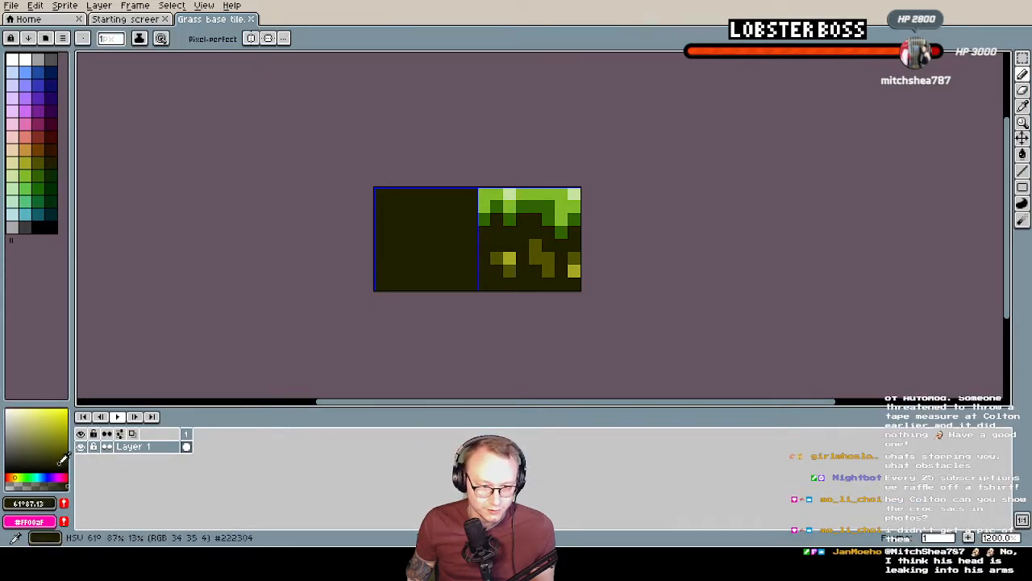
{"action": "left_click", "coordinate": [46, 466]}
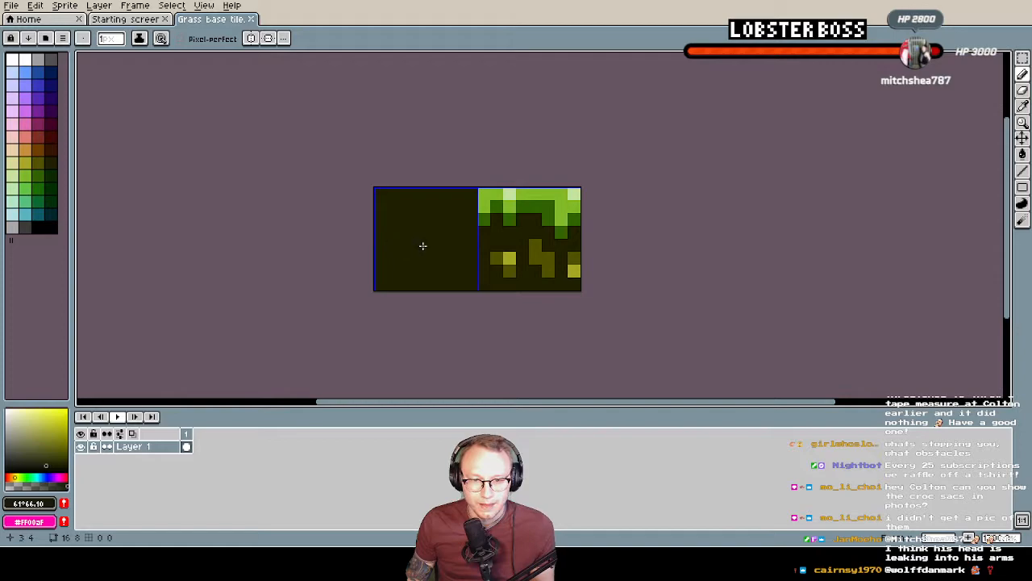
Draw a diagonal dark streak across the middle of the plain dirt tile with the pencil
{"action": "left_click", "coordinate": [421, 248]}
{"action": "left_click_drag", "start_coordinate": [424, 252], "coordinate": [444, 232]}
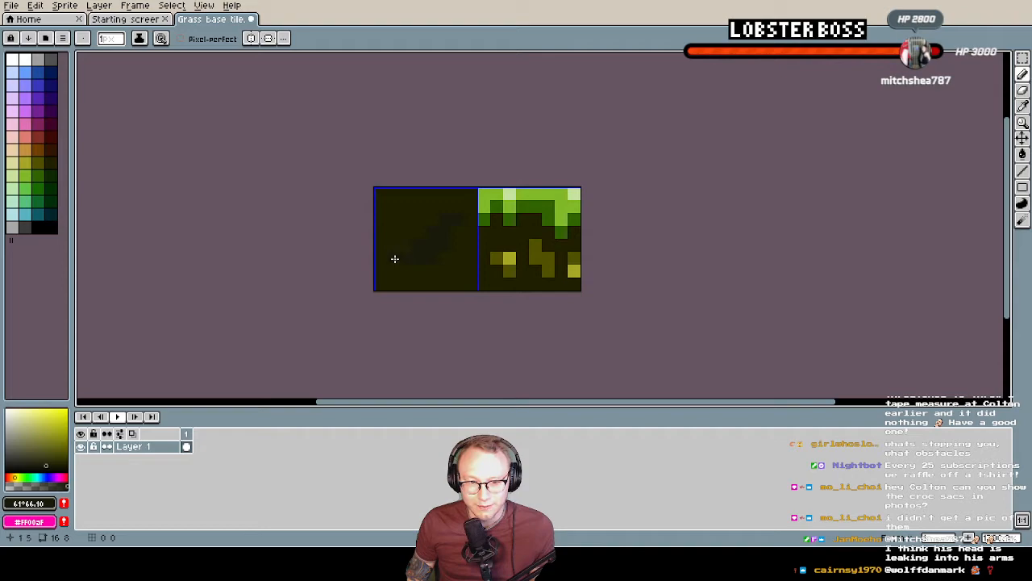
{"action": "middle_click_drag", "start_coordinate": [508, 276], "coordinate": [496, 288]}
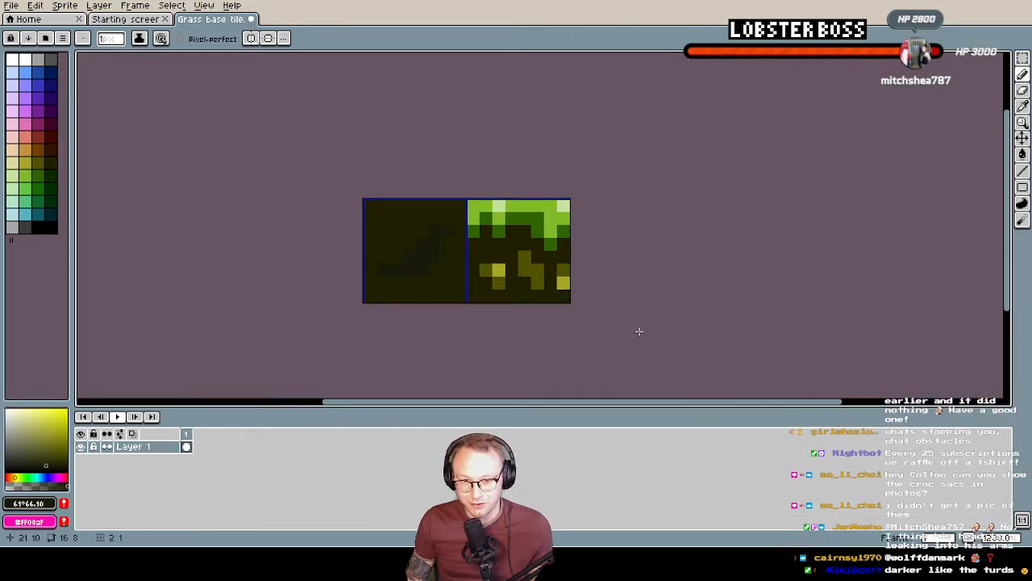
{"action": "key", "text": "i"}
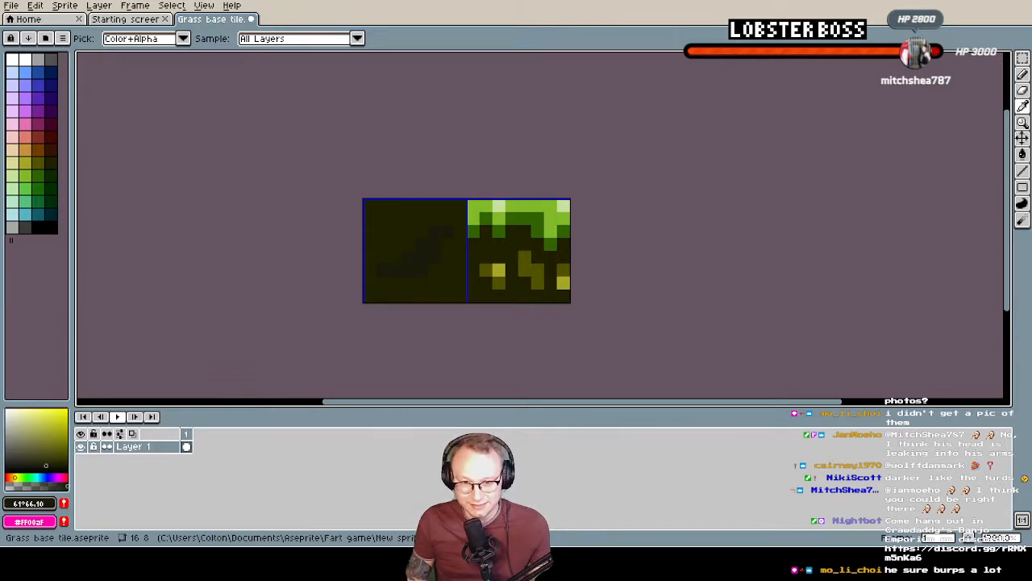
{"action": "key", "text": "b"}
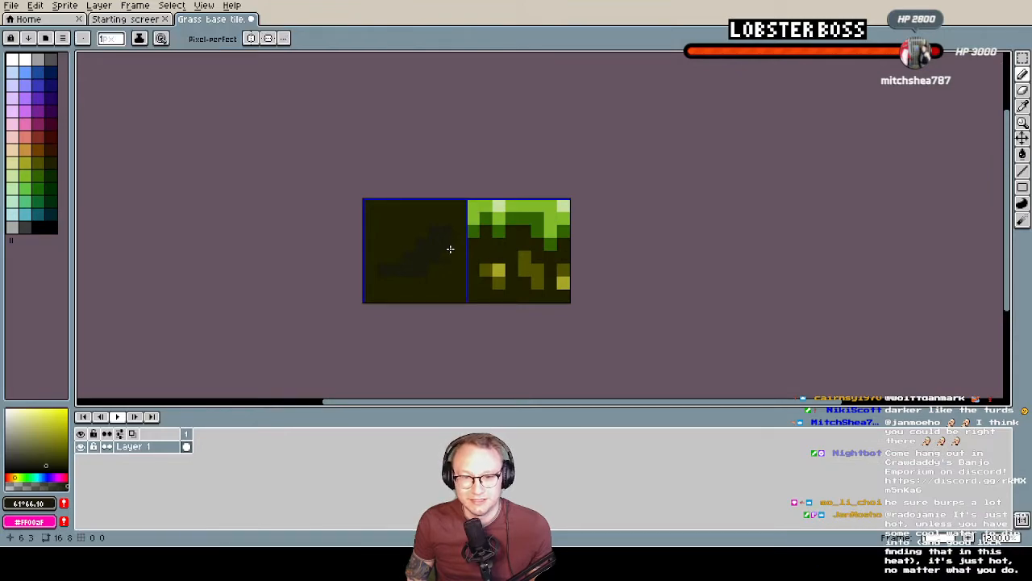
Widen the dark streak, extend it down to the plain dirt tile's bottom edge, and save the sprite
{"action": "scroll", "coordinate": [439, 252], "scroll_direction": "up", "scroll_amount": 3}
{"action": "middle_click_drag", "start_coordinate": [426, 276], "coordinate": [454, 241]}
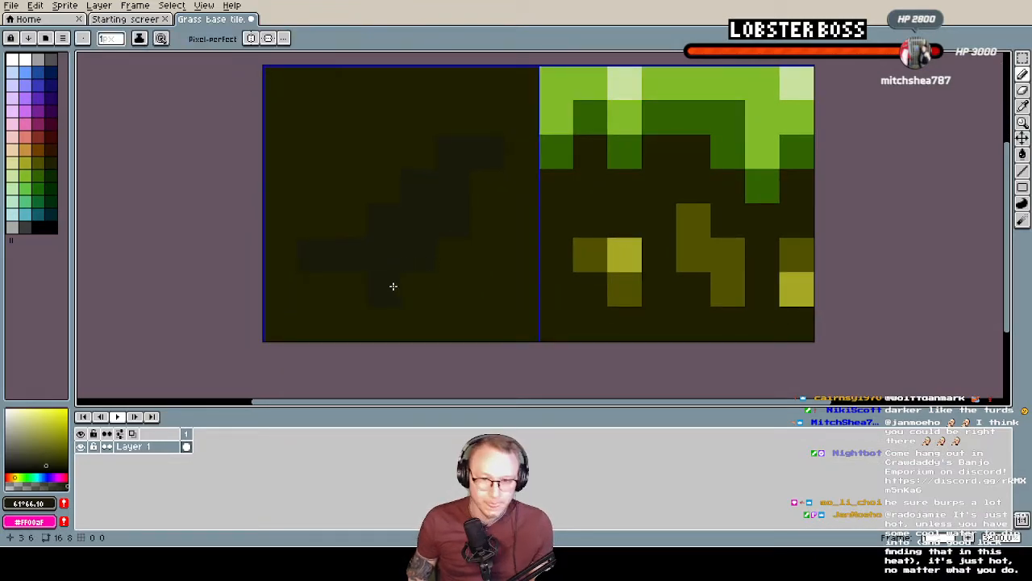
{"action": "left_click_drag", "start_coordinate": [356, 277], "coordinate": [333, 307]}
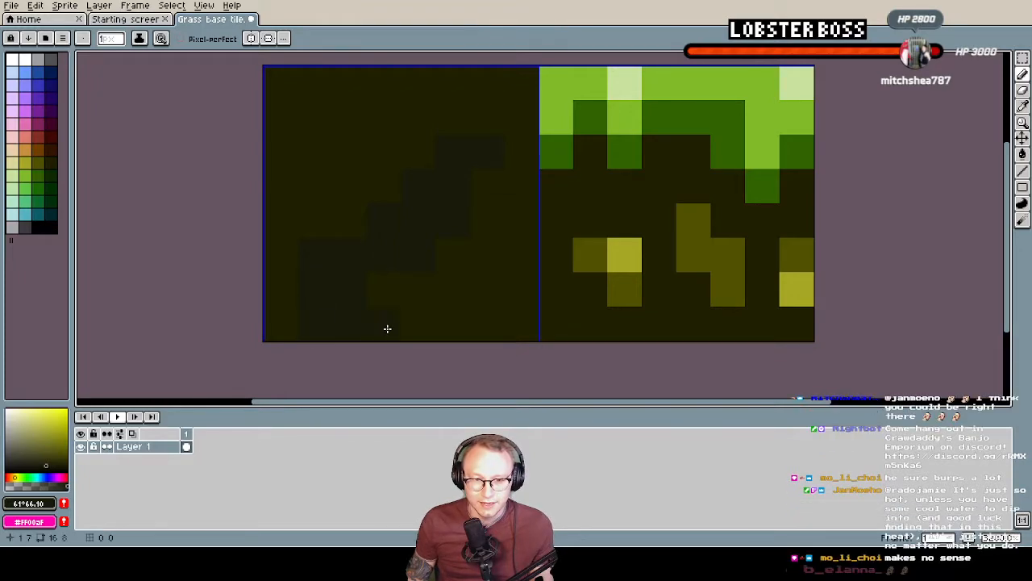
{"action": "middle_click_drag", "start_coordinate": [454, 267], "coordinate": [447, 300]}
{"action": "left_click", "coordinate": [342, 261]}
{"action": "middle_click_drag", "start_coordinate": [424, 232], "coordinate": [404, 262]}
{"action": "scroll", "coordinate": [473, 222], "scroll_direction": "down", "scroll_amount": 1}
{"action": "scroll", "coordinate": [473, 221], "scroll_direction": "down", "scroll_amount": 1}
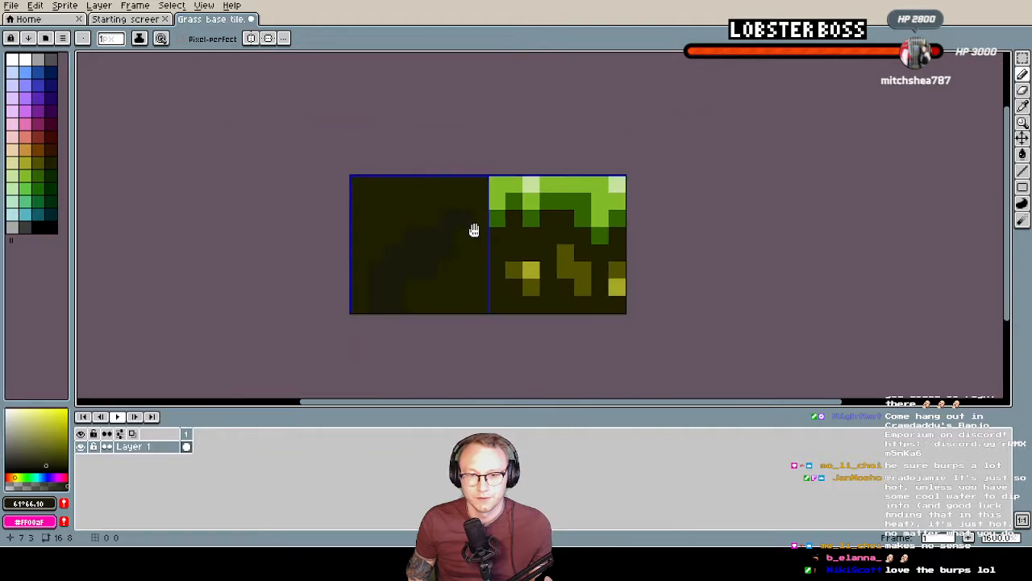
{"action": "scroll", "coordinate": [476, 229], "scroll_direction": "right", "scroll_amount": 2, "text": "shift"}
{"action": "key", "text": "ctrl+s"}
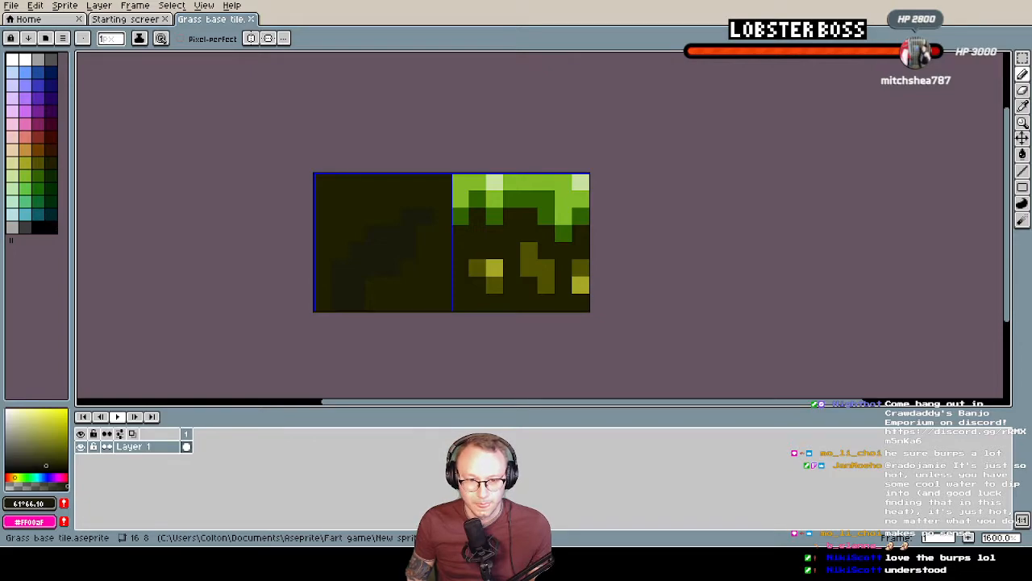
Switch to Tilesetter and find an empty area of the tile grid away from the existing grass tileset
{"action": "key", "text": "alt+Tab"}
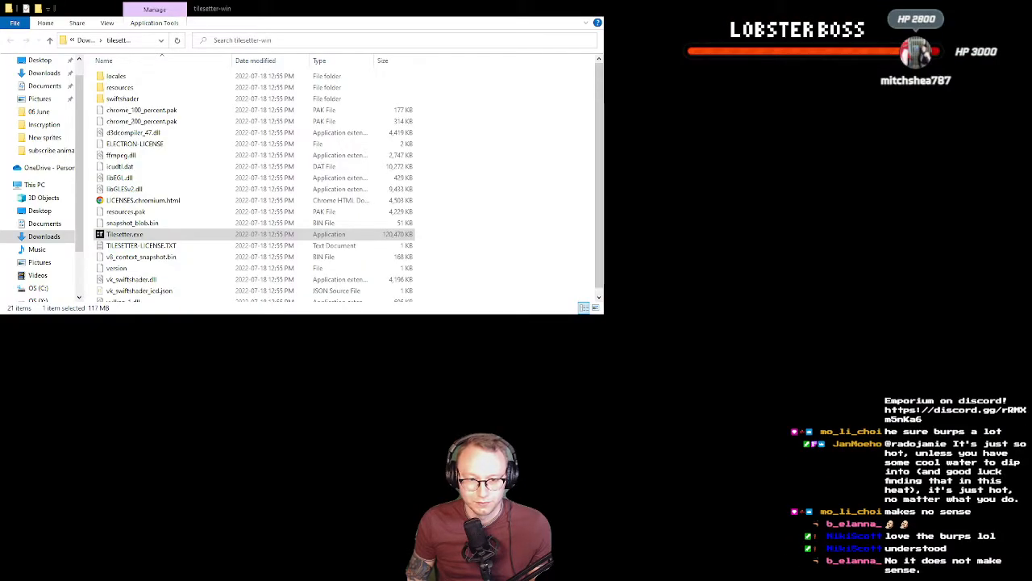
{"action": "key", "text": "alt+Tab"}
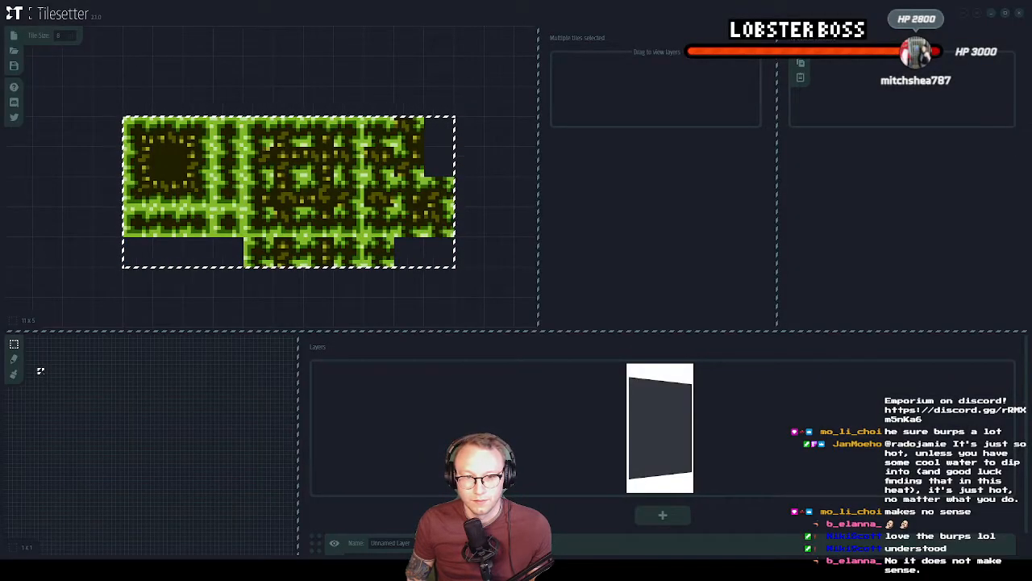
{"action": "middle_click_drag", "start_coordinate": [234, 242], "coordinate": [270, 252]}
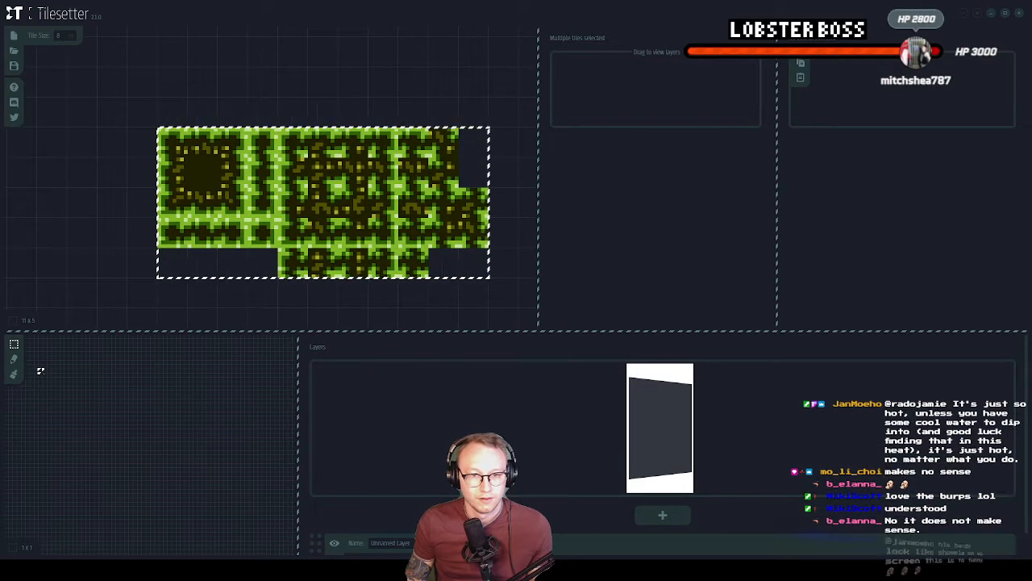
{"action": "middle_click_drag", "start_coordinate": [219, 108], "coordinate": [189, 105]}
{"action": "left_click", "coordinate": [188, 88]}
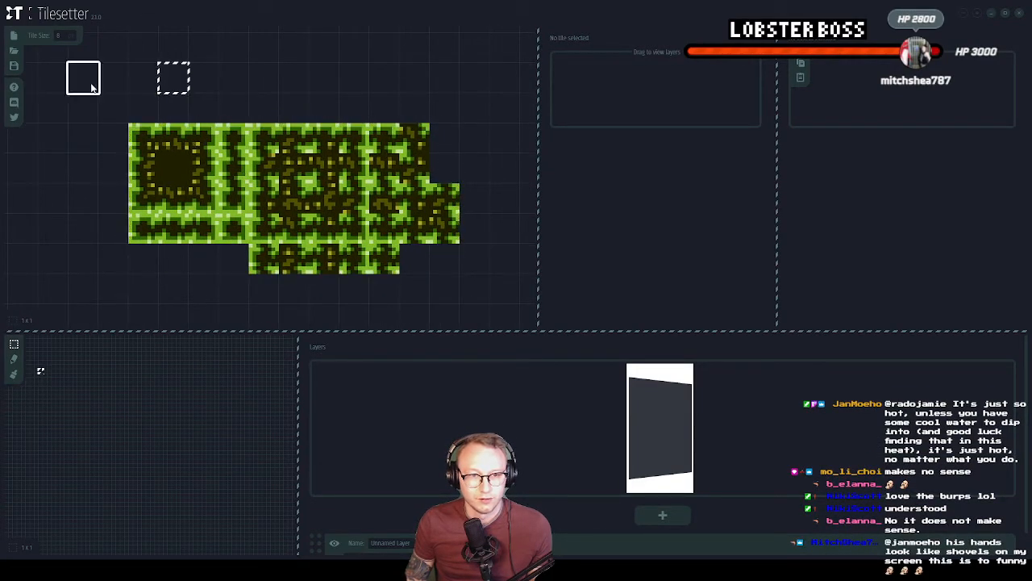
{"action": "left_click", "coordinate": [155, 139]}
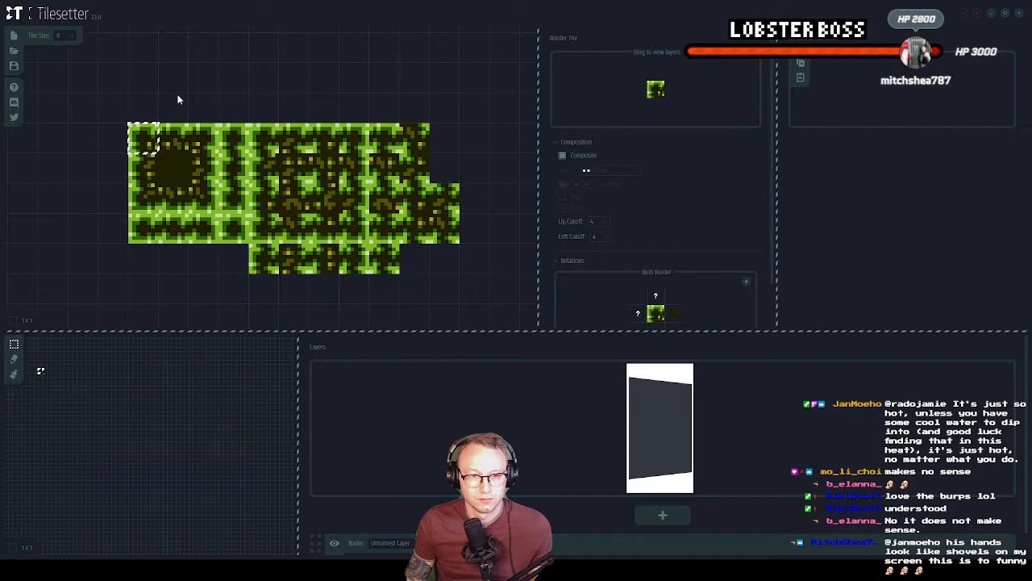
{"action": "scroll", "coordinate": [221, 83], "scroll_direction": "down", "scroll_amount": 5}
{"action": "middle_click_drag", "start_coordinate": [246, 71], "coordinate": [285, 110]}
{"action": "middle_click_drag", "start_coordinate": [111, 316], "coordinate": [158, 257]}
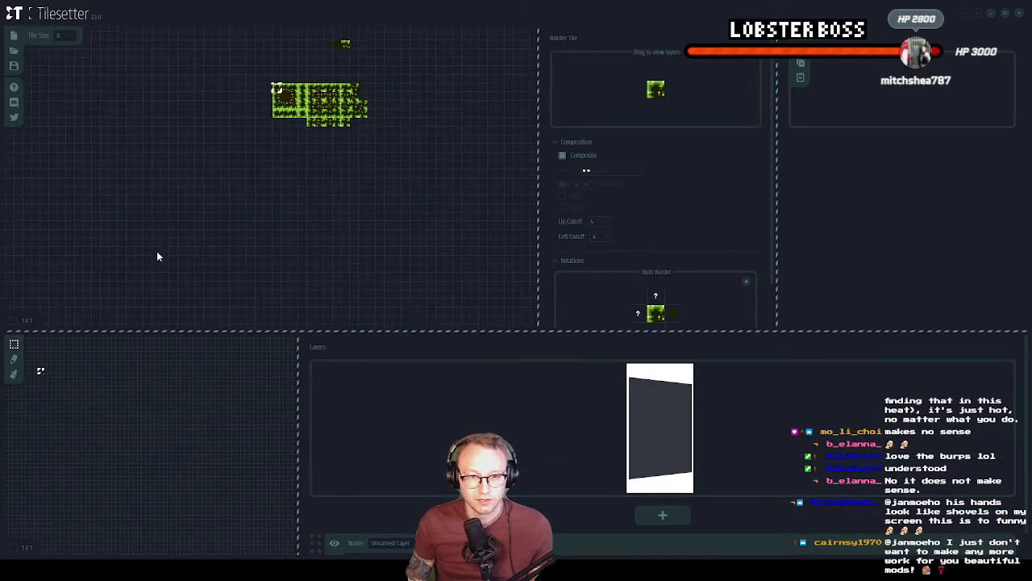
Import the edited grass base tile image into an empty cell of the tile grid
{"action": "scroll", "coordinate": [218, 179], "scroll_direction": "up", "scroll_amount": 3}
{"action": "left_click", "coordinate": [184, 172]}
{"action": "right_click", "coordinate": [185, 175]}
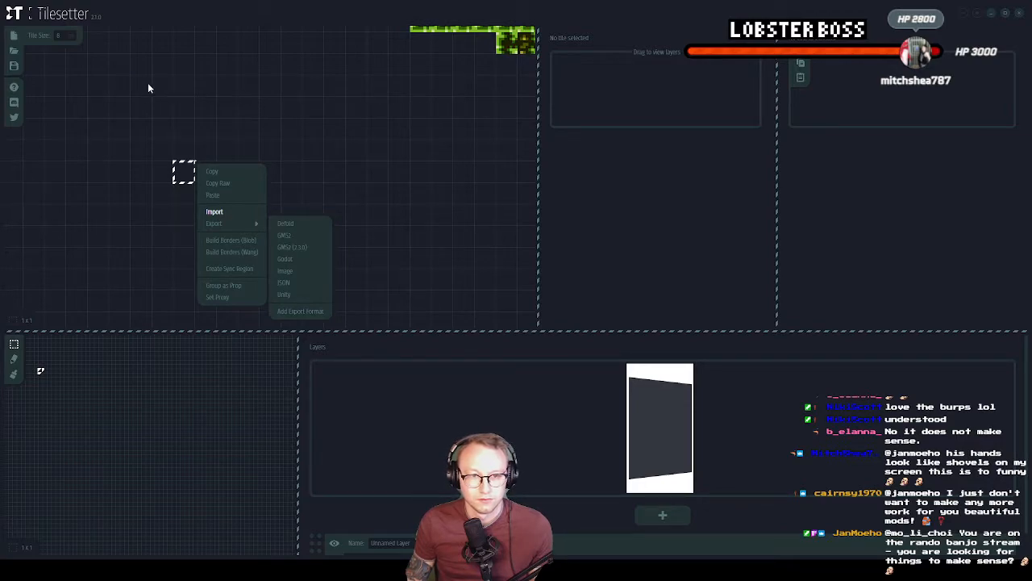
{"action": "left_click", "coordinate": [211, 215]}
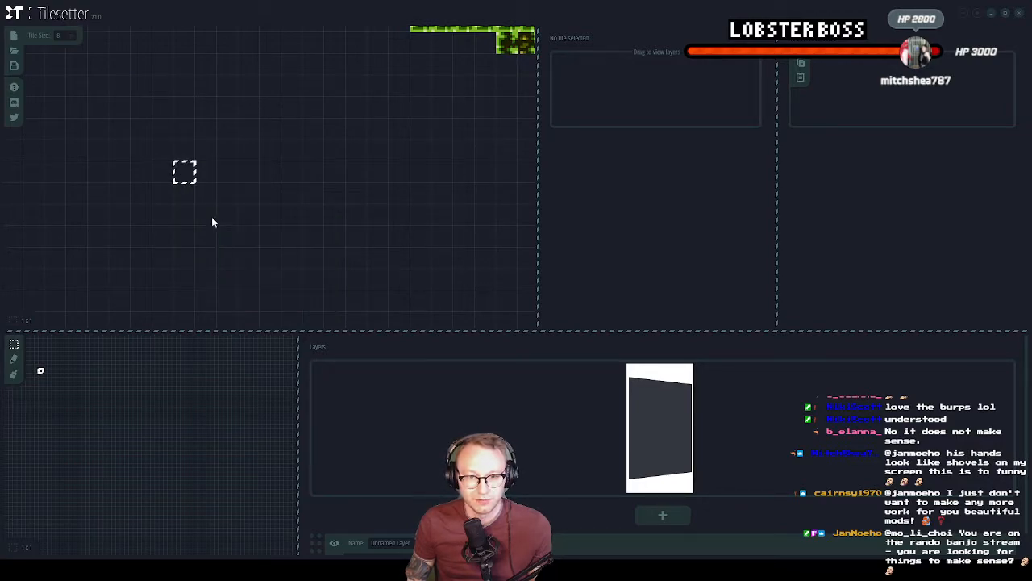
{"action": "right_click", "coordinate": [190, 176]}
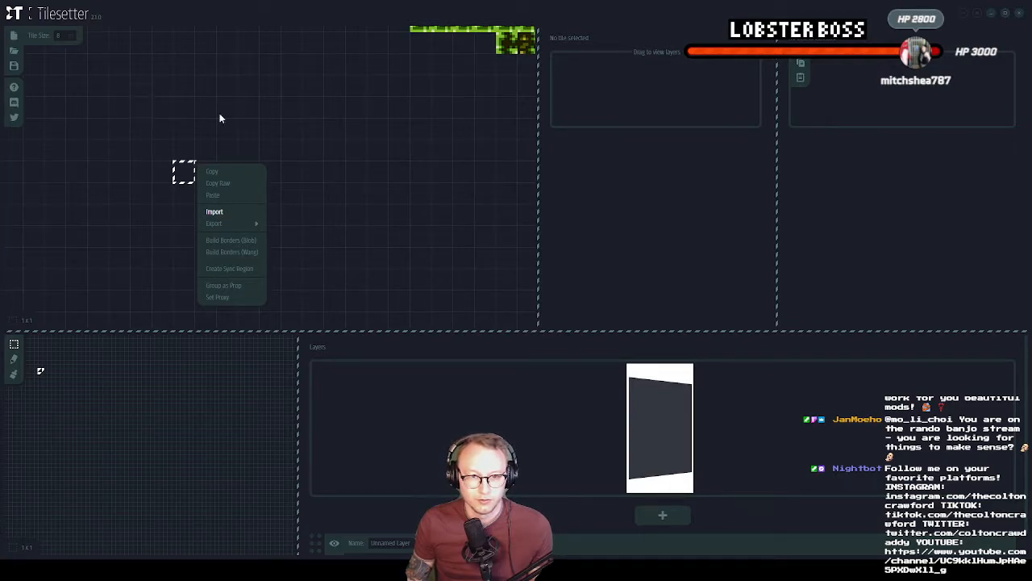
{"action": "double_click", "coordinate": [248, 159]}
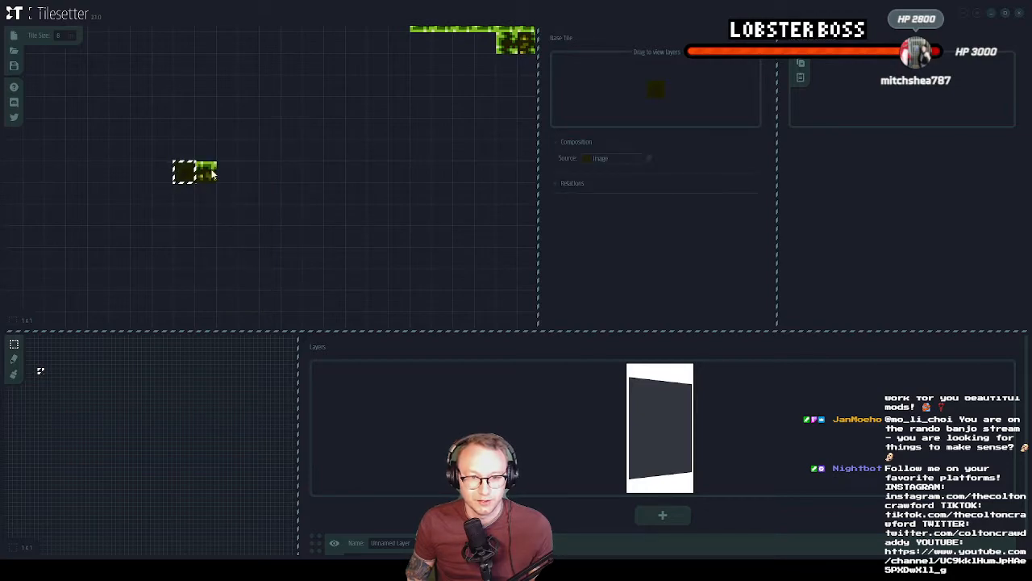
Try to build blob borders from an empty cell near the imported tiles
{"action": "scroll", "coordinate": [182, 174], "scroll_direction": "up", "scroll_amount": 2}
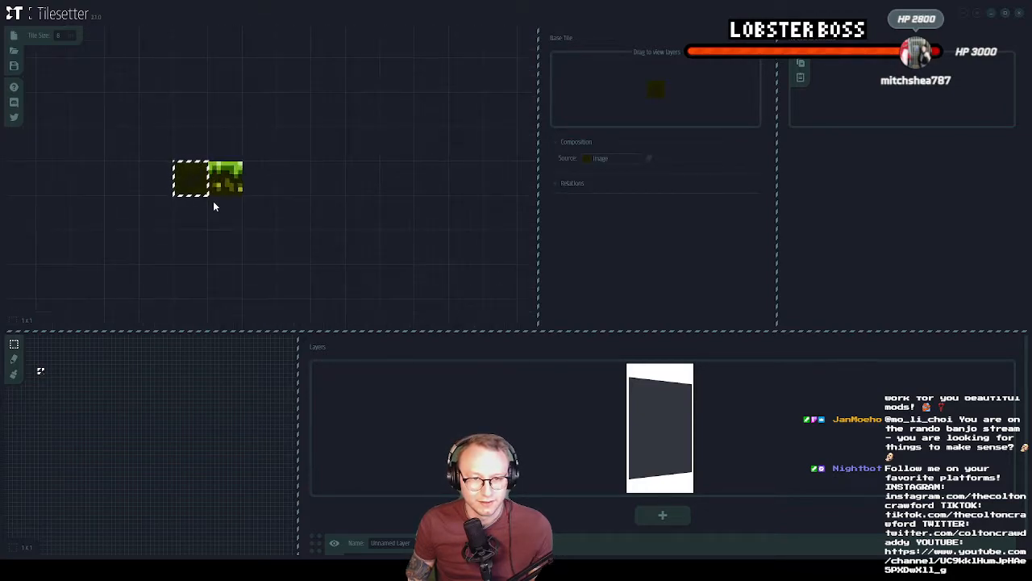
{"action": "scroll", "coordinate": [291, 210], "scroll_direction": "down", "scroll_amount": 3}
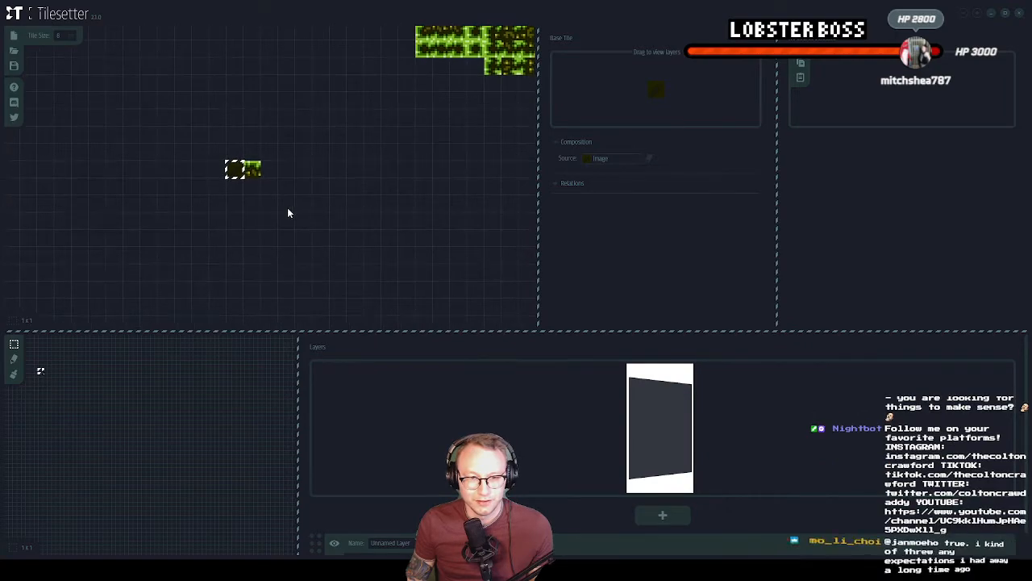
{"action": "left_click", "coordinate": [304, 229]}
{"action": "left_click", "coordinate": [253, 219]}
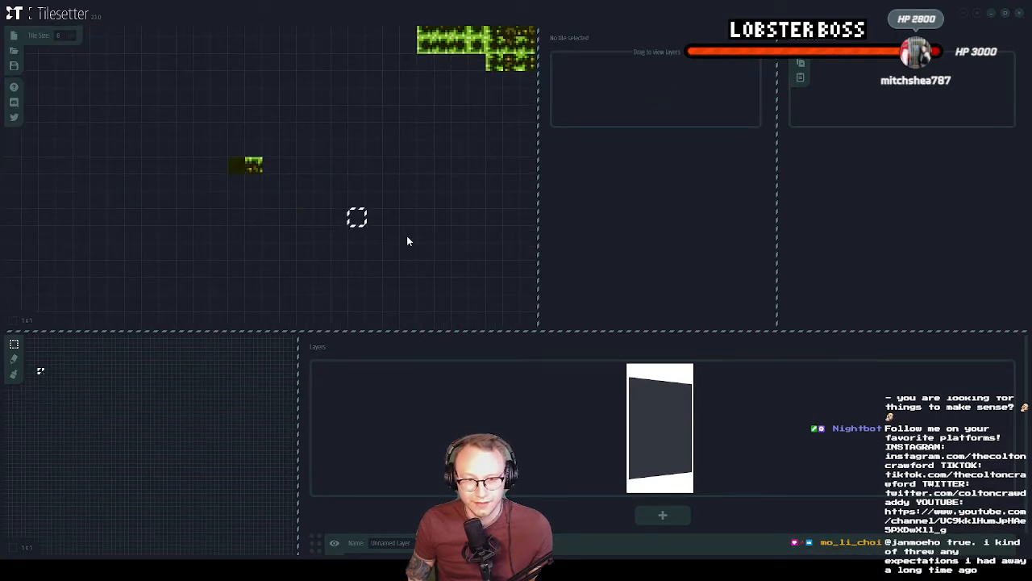
{"action": "right_click", "coordinate": [359, 215]}
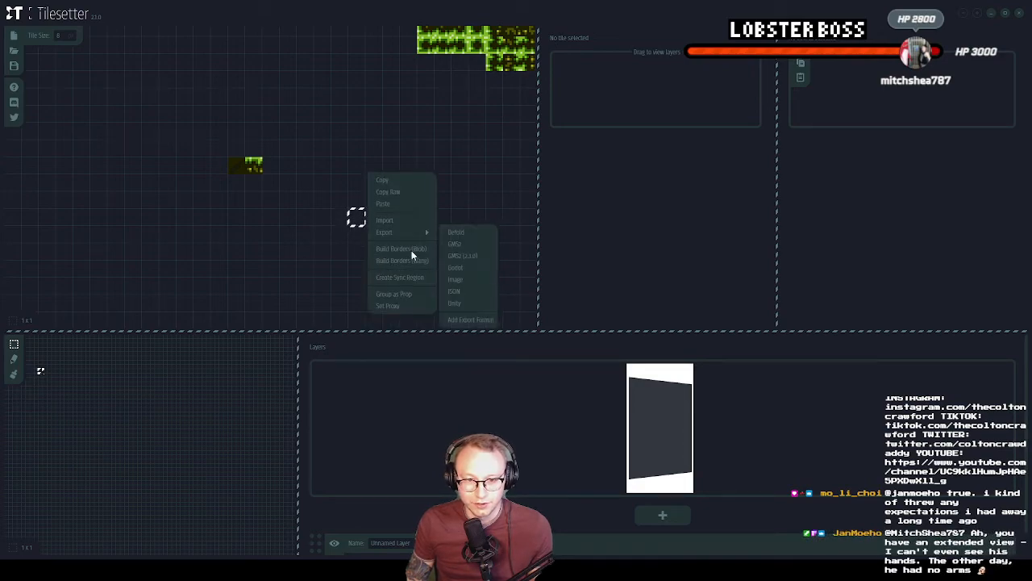
{"action": "left_click", "coordinate": [406, 249]}
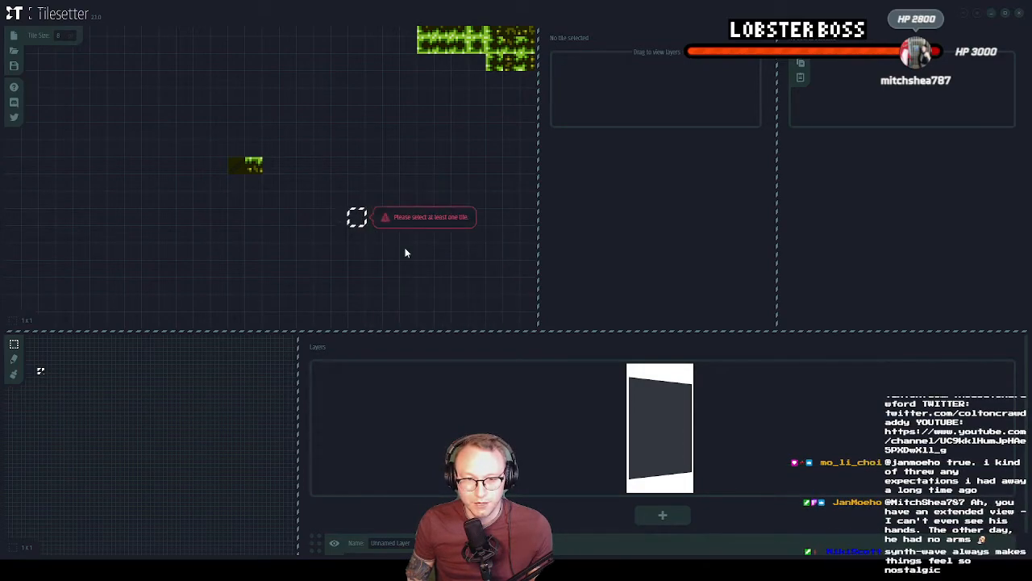
Copy the plain dirt tile into an empty cell and build blob borders from the copy
{"action": "left_click", "coordinate": [239, 167]}
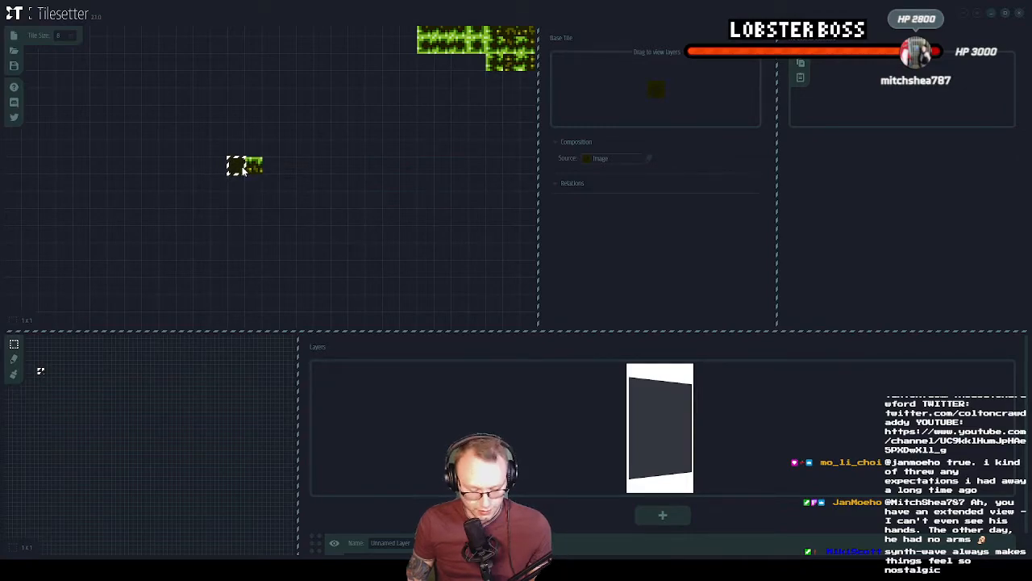
{"action": "left_click", "coordinate": [376, 242]}
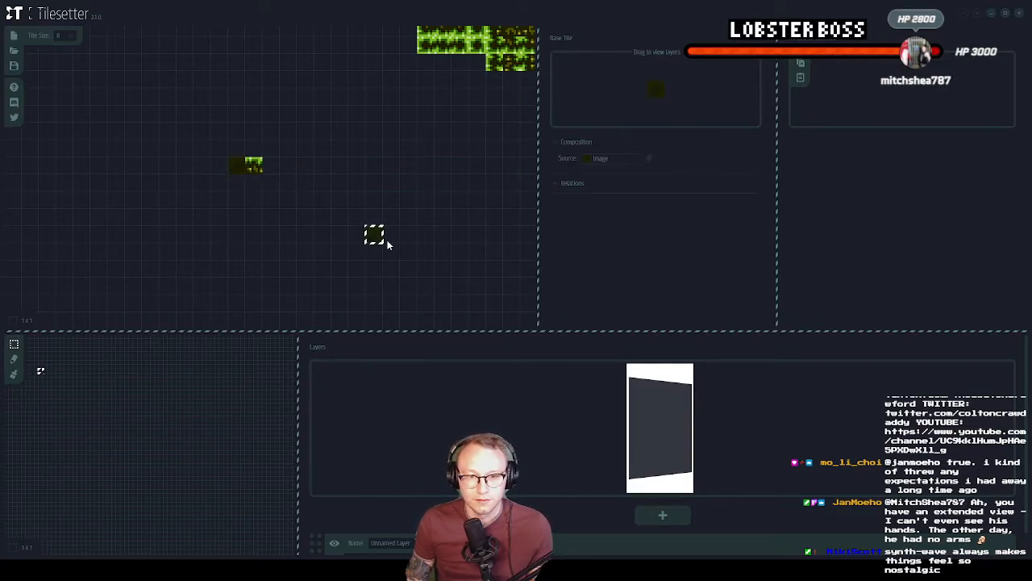
{"action": "right_click", "coordinate": [377, 239]}
{"action": "left_click", "coordinate": [425, 249]}
Set the imported grass image as the source for the upper and right-hand border tiles of the new blob set
{"action": "middle_click_drag", "start_coordinate": [446, 287], "coordinate": [335, 250]}
{"action": "left_click", "coordinate": [263, 180]}
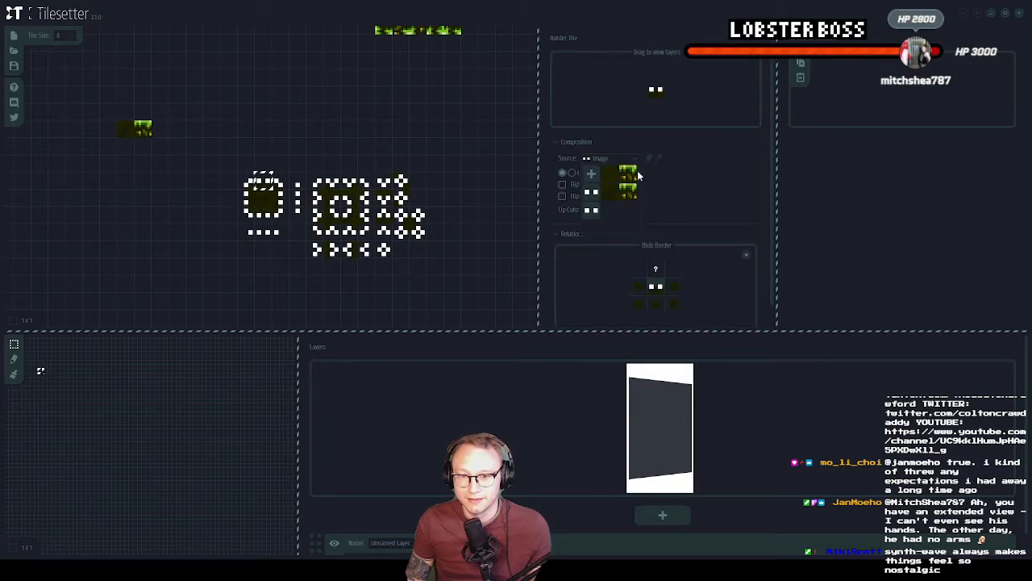
{"action": "left_click", "coordinate": [629, 174]}
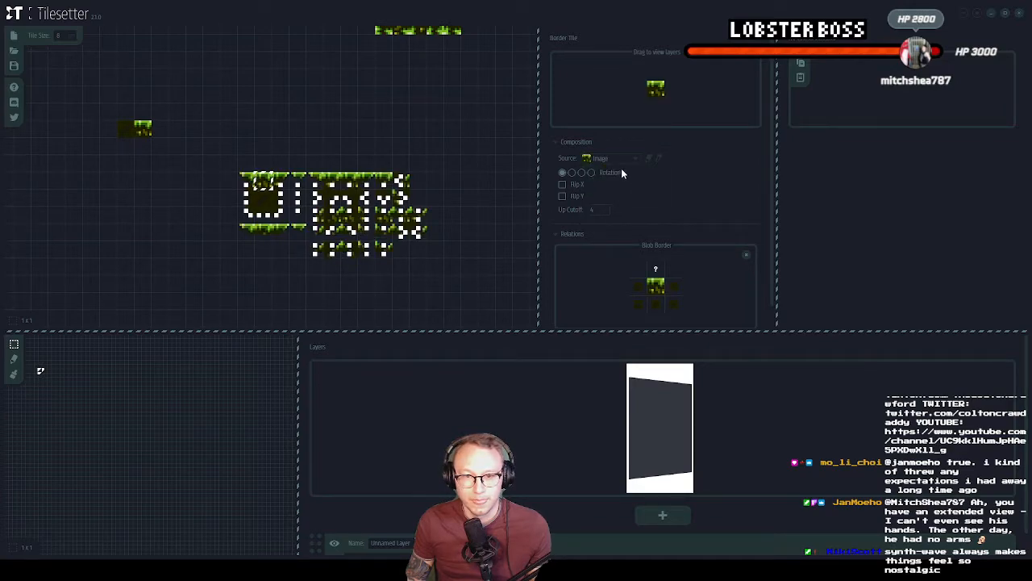
{"action": "left_click", "coordinate": [289, 200]}
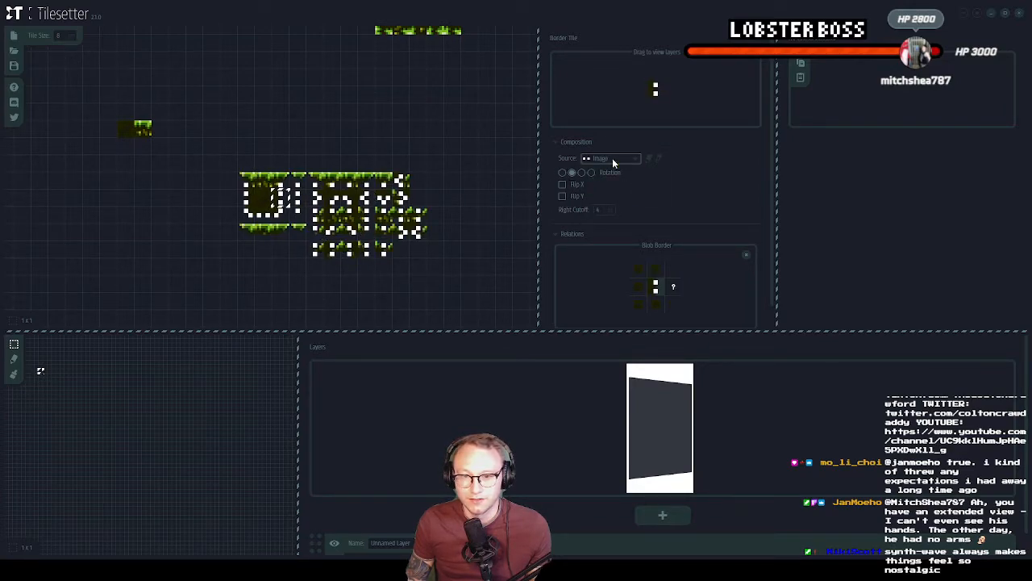
Set the imported grass image as the source for the lower and left-hand border tiles of the new blob set
{"action": "left_click", "coordinate": [264, 215]}
{"action": "left_click", "coordinate": [619, 159]}
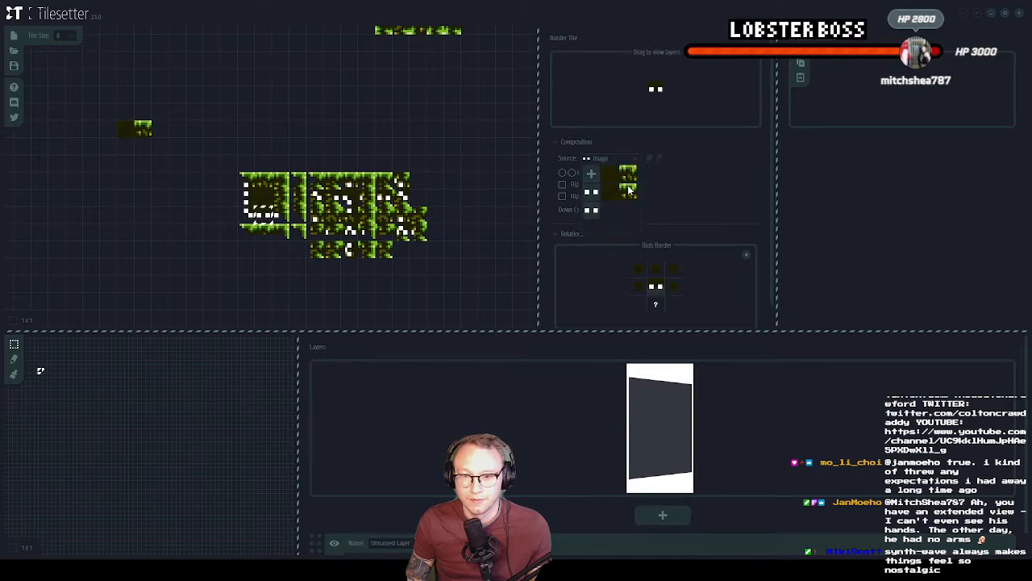
{"action": "left_click", "coordinate": [629, 176]}
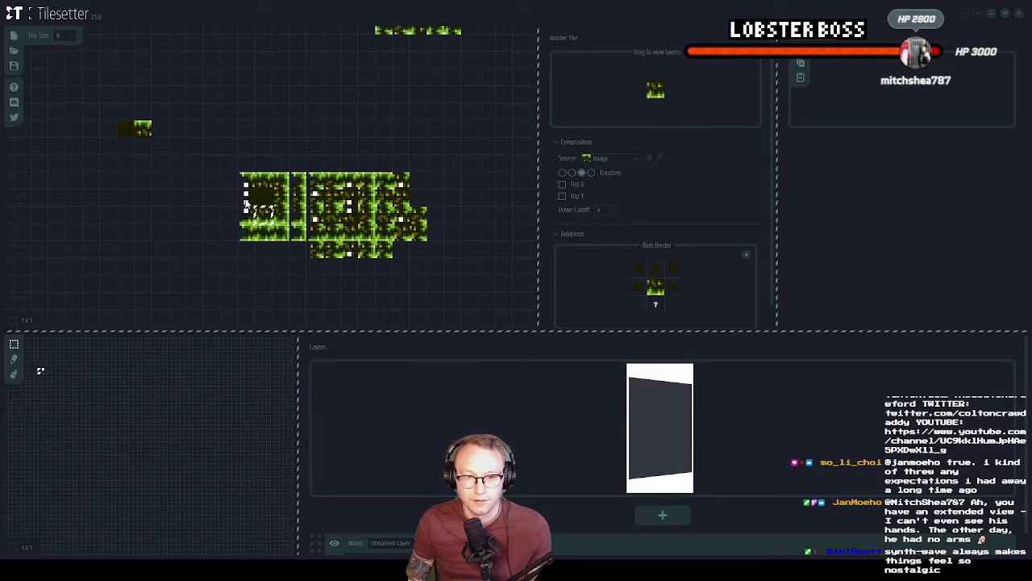
{"action": "left_click", "coordinate": [597, 163]}
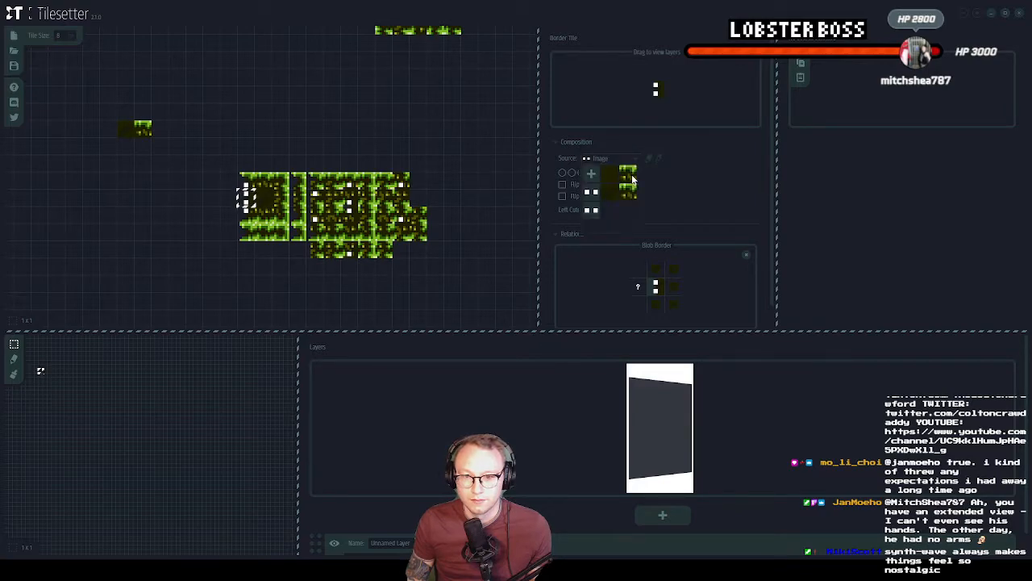
{"action": "left_click", "coordinate": [629, 175]}
{"action": "left_click", "coordinate": [486, 198]}
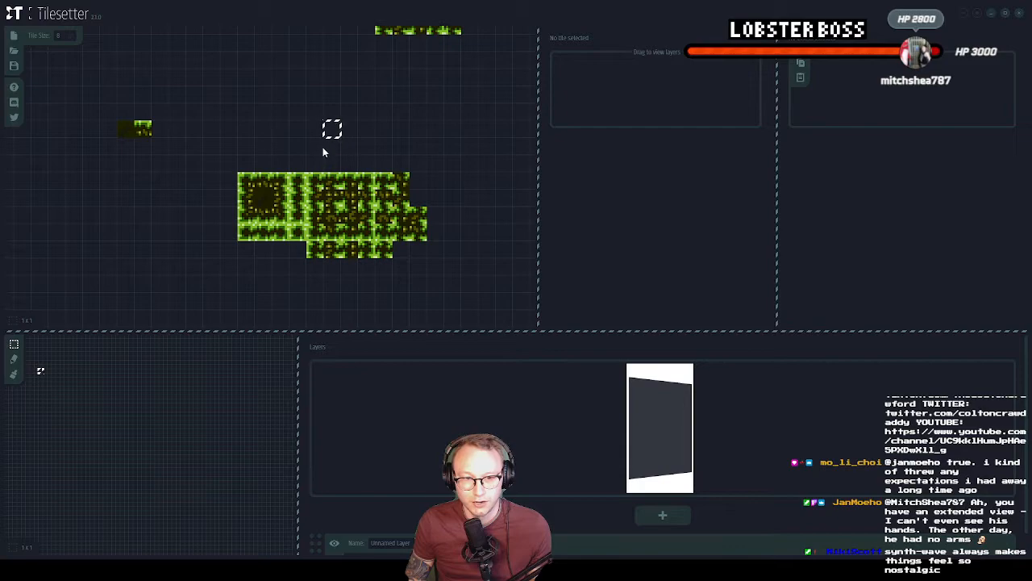
Select the whole regenerated grass tileset and export it in the GMS2 (2.3.0) format
{"action": "left_click", "coordinate": [245, 181]}
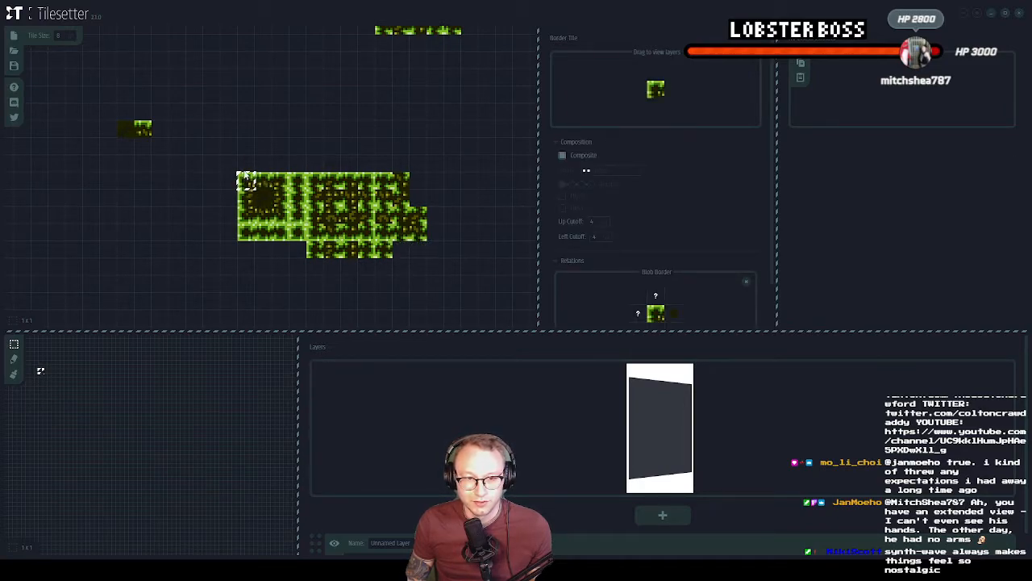
{"action": "left_click", "coordinate": [263, 129]}
{"action": "left_click_drag", "start_coordinate": [246, 182], "coordinate": [396, 230]}
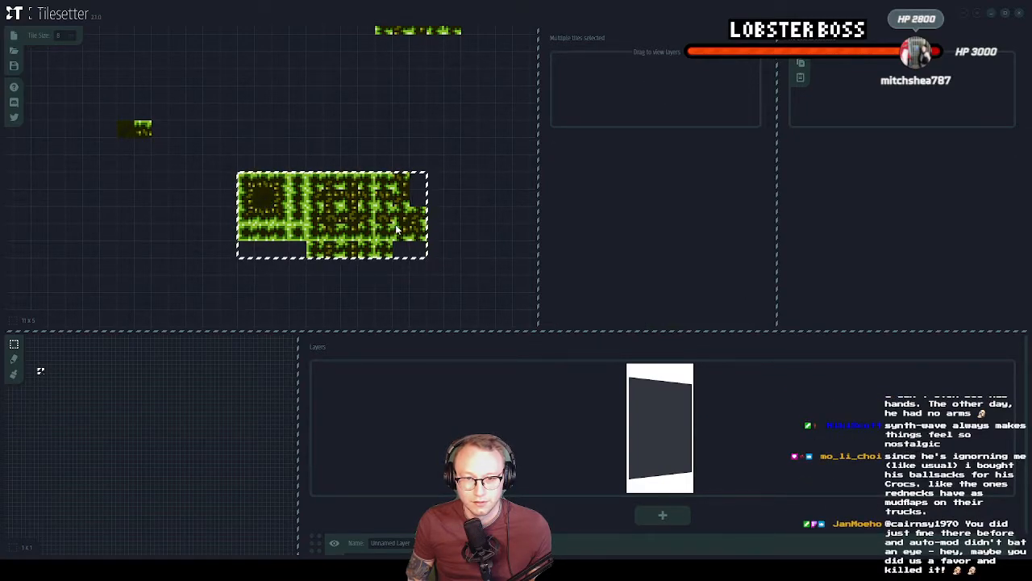
{"action": "right_click", "coordinate": [396, 230]}
{"action": "mouse_move", "coordinate": [452, 231]}
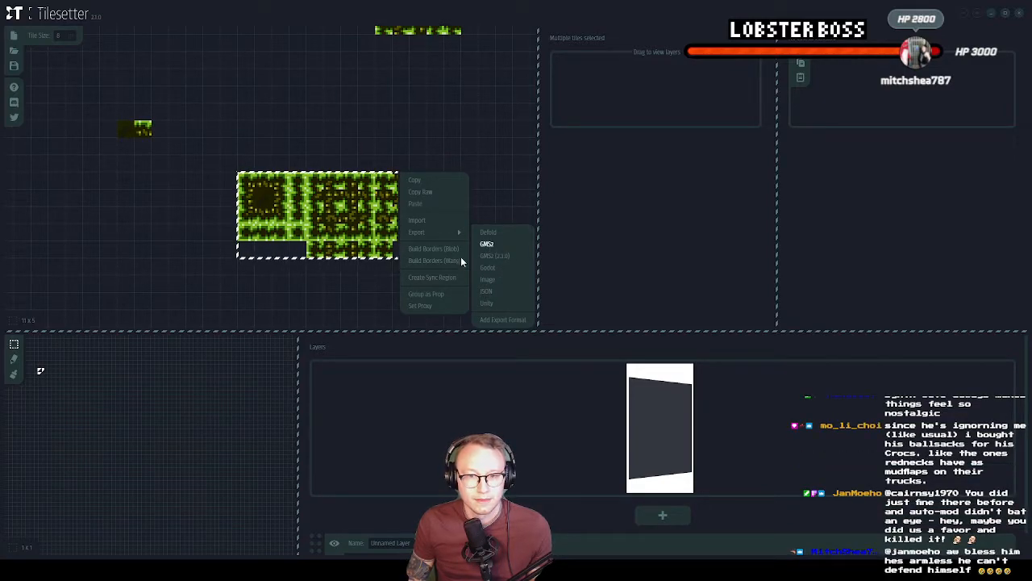
{"action": "left_click", "coordinate": [486, 244]}
{"action": "right_click", "coordinate": [384, 207]}
{"action": "mouse_move", "coordinate": [440, 232]}
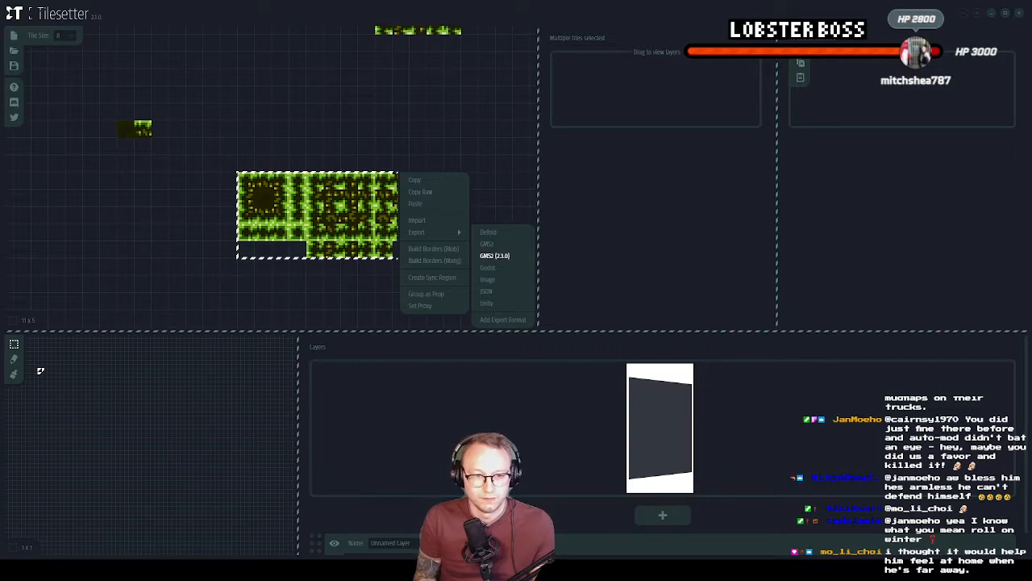
{"action": "left_click", "coordinate": [500, 256]}
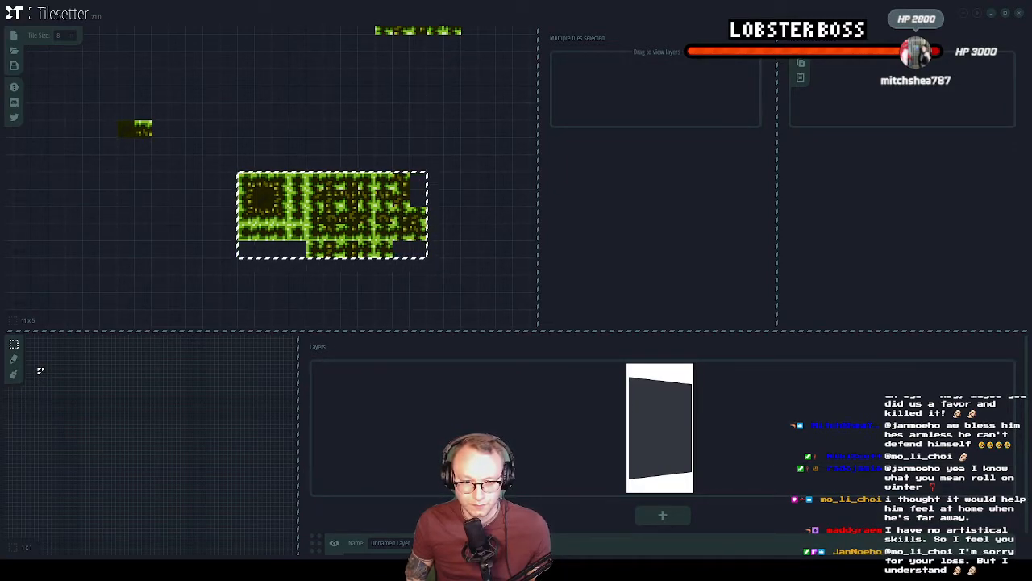
Switch to GameMaker and close the tileset_Grasstileset editor in the workspace
{"action": "key", "text": "alt+Tab"}
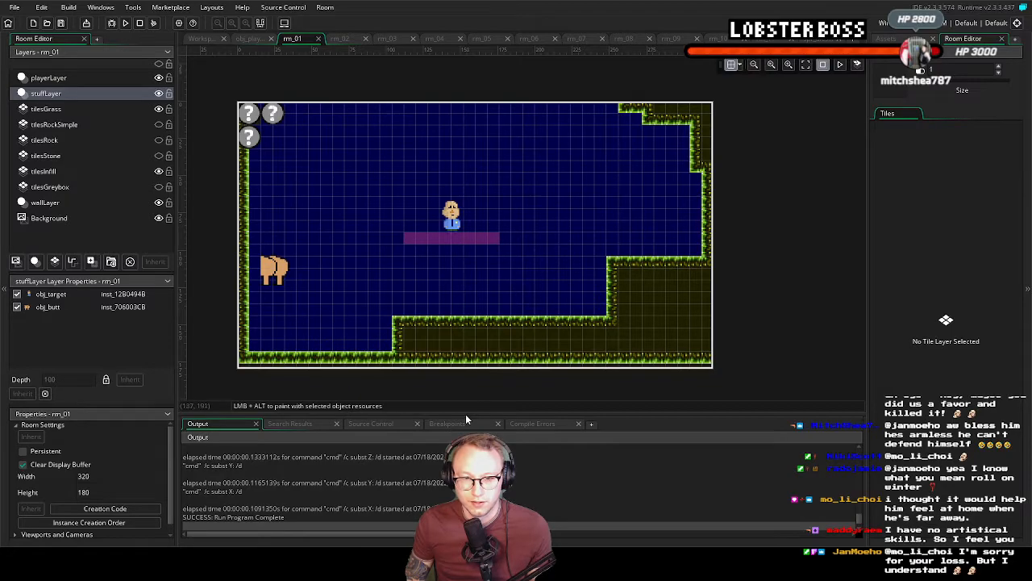
{"action": "left_click", "coordinate": [251, 39]}
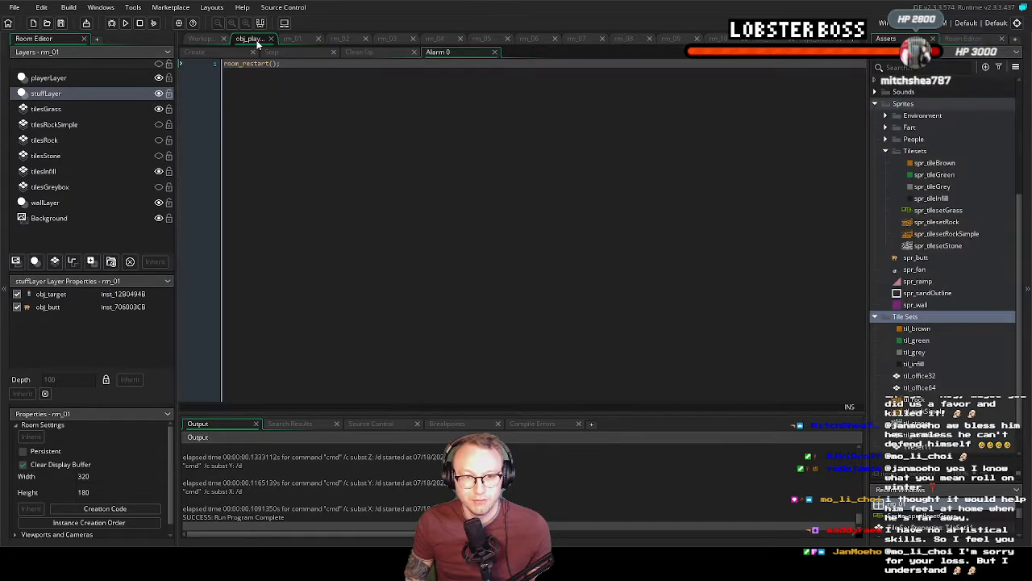
{"action": "left_click", "coordinate": [206, 41]}
{"action": "scroll", "coordinate": [342, 238], "scroll_direction": "up", "scroll_amount": 3}
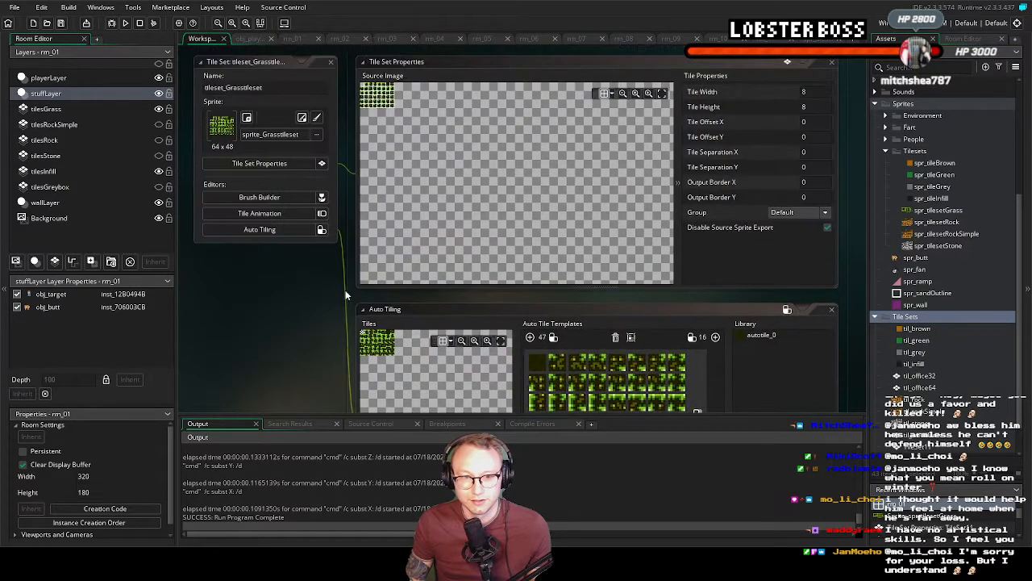
{"action": "middle_click_drag", "start_coordinate": [353, 201], "coordinate": [344, 223]}
{"action": "left_click", "coordinate": [321, 85]}
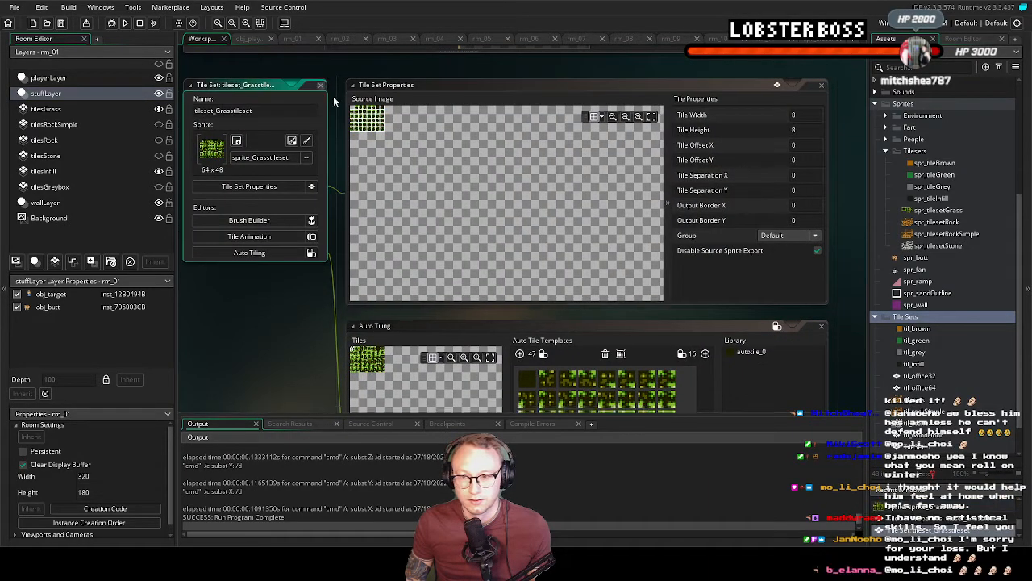
Inspect the old sprite_Grasstileset sprite, close it and delete it from the project assets
{"action": "scroll", "coordinate": [926, 322], "scroll_direction": "down", "scroll_amount": 1}
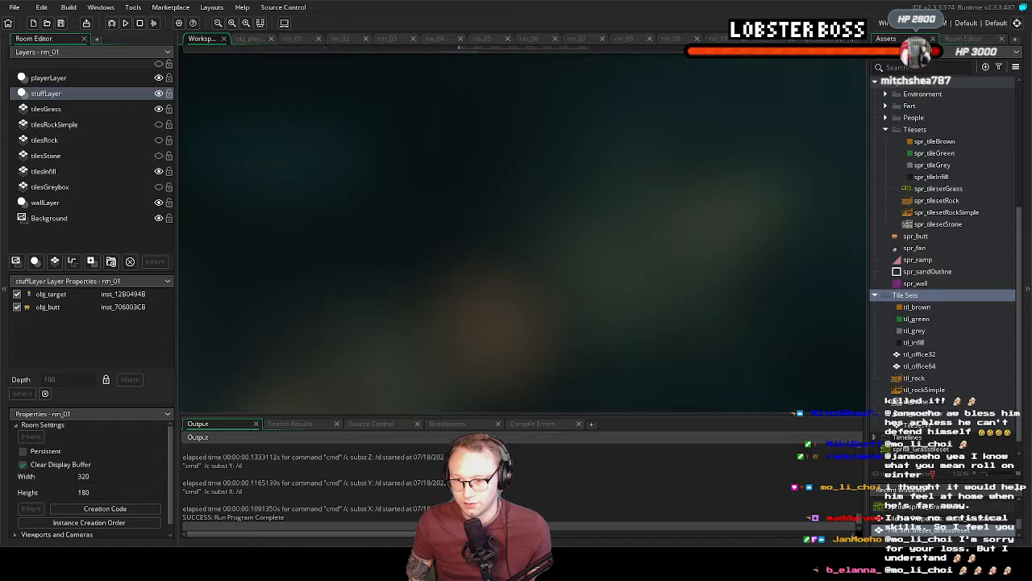
{"action": "left_click", "coordinate": [925, 450]}
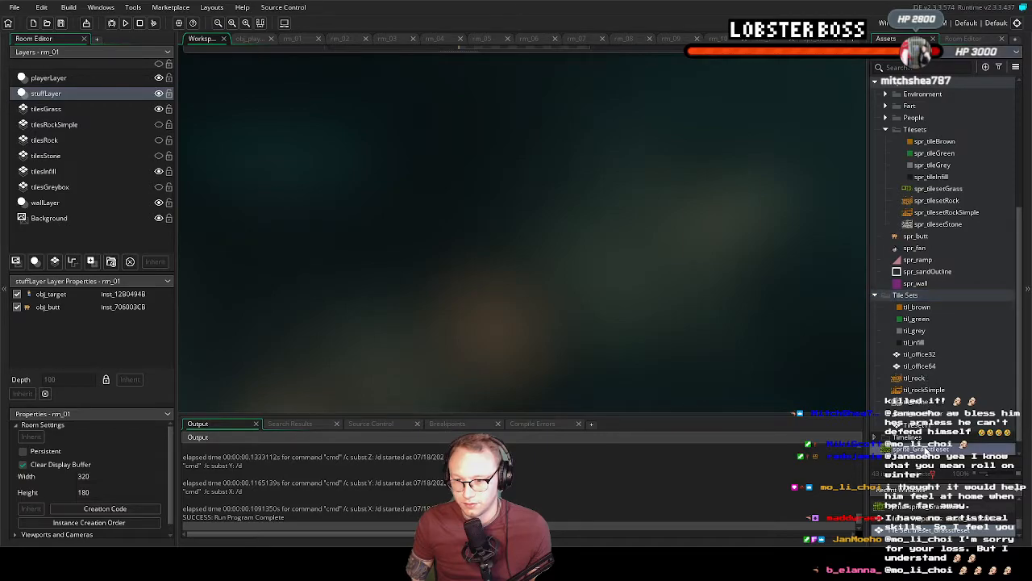
{"action": "double_click", "coordinate": [925, 449]}
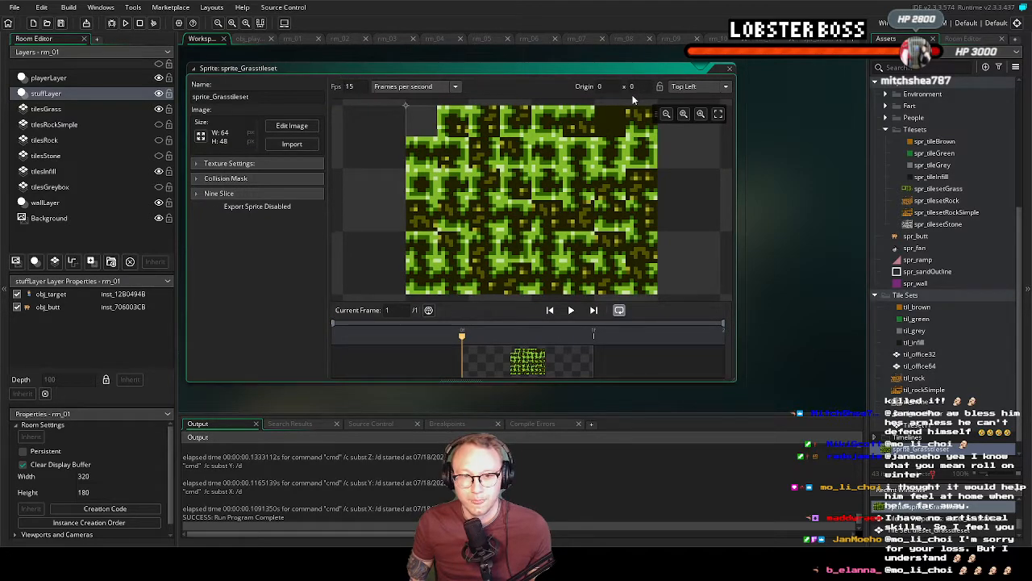
{"action": "left_click", "coordinate": [732, 73]}
{"action": "right_click", "coordinate": [926, 438]}
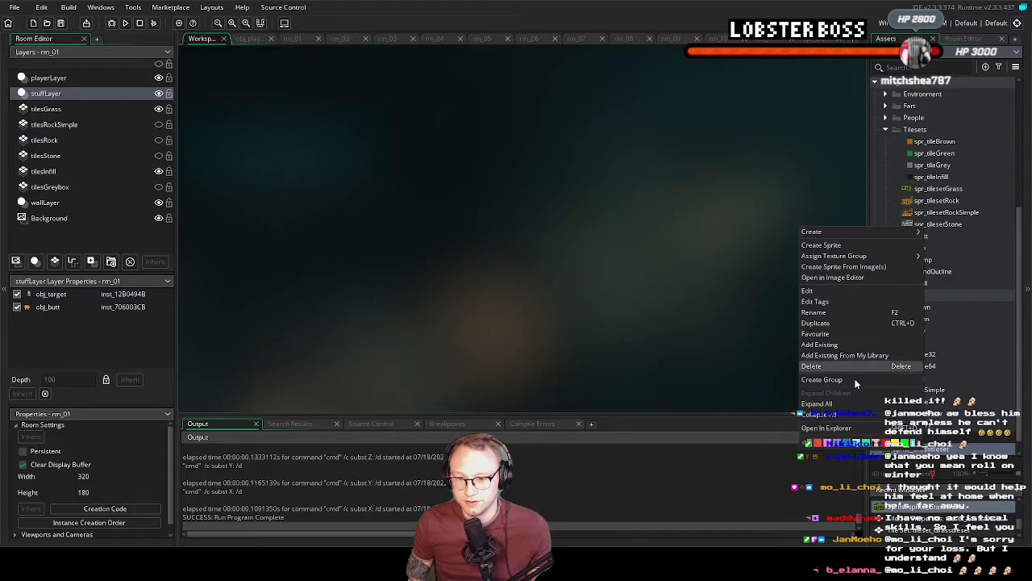
{"action": "left_click", "coordinate": [814, 366]}
{"action": "left_click", "coordinate": [544, 292]}
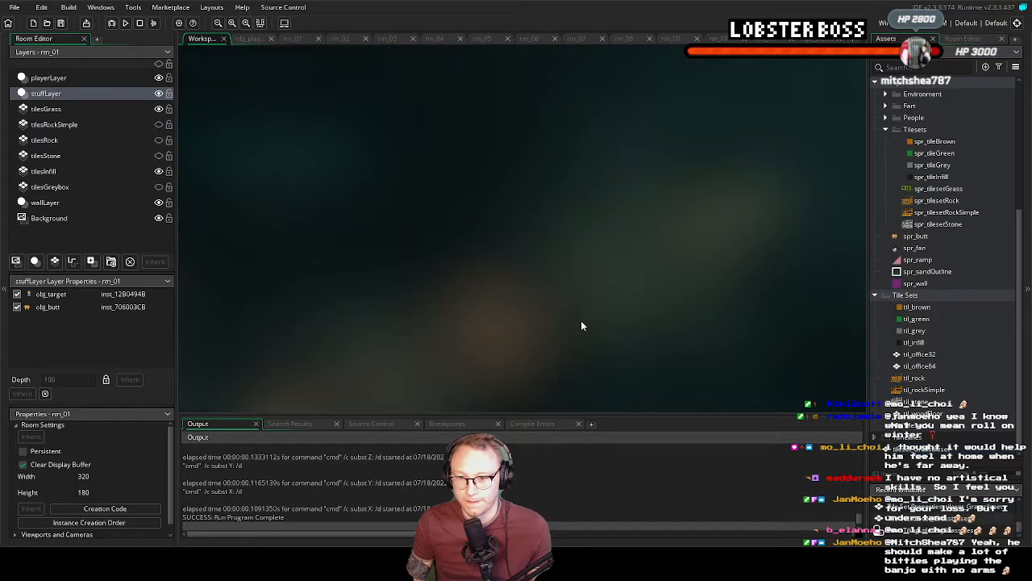
Add the exported tileset_Grasstileset2 to the Tile Sets group as an existing asset and view its auto tiling templates
{"action": "right_click", "coordinate": [908, 296]}
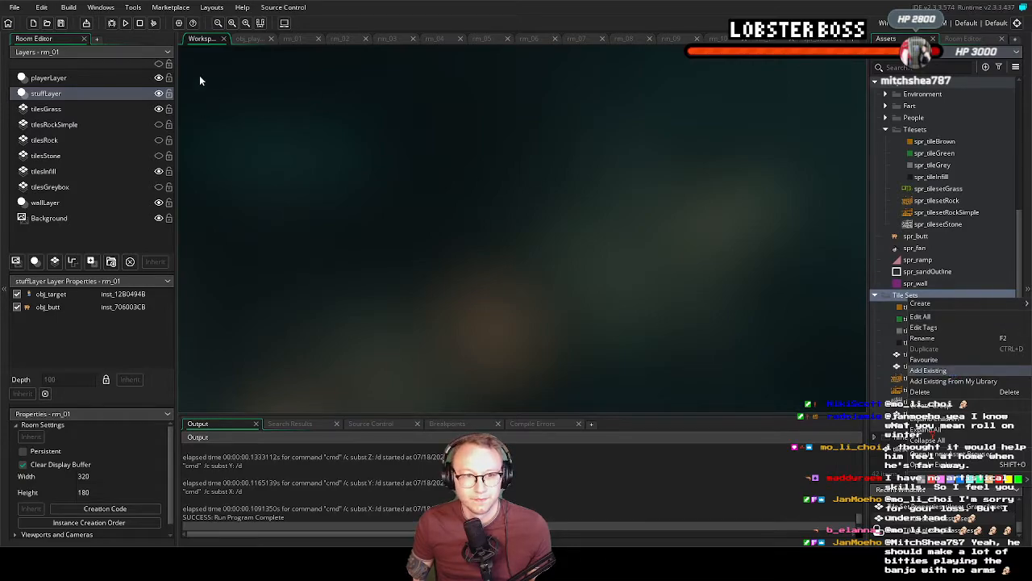
{"action": "double_click", "coordinate": [143, 83]}
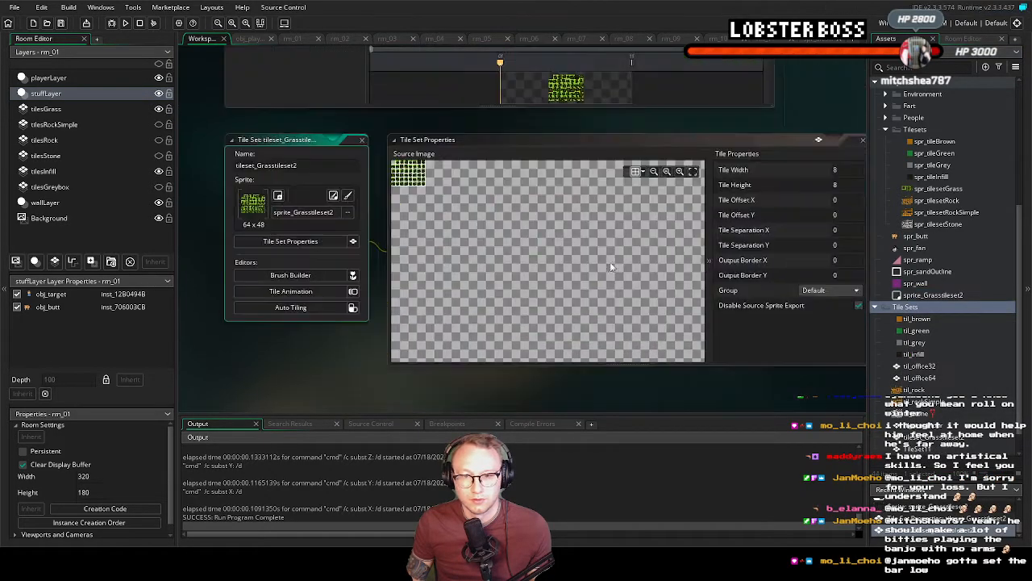
{"action": "left_click", "coordinate": [273, 282]}
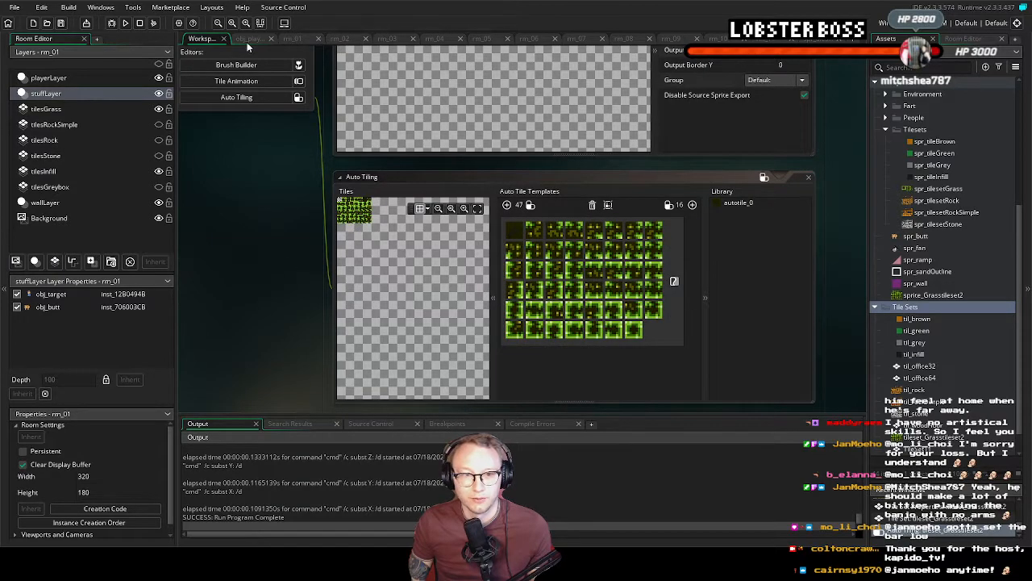
In rm_01, try to relink the tilesGrass layer by reassigning tileset_Grasstileset as its tile set
{"action": "left_click", "coordinate": [290, 38]}
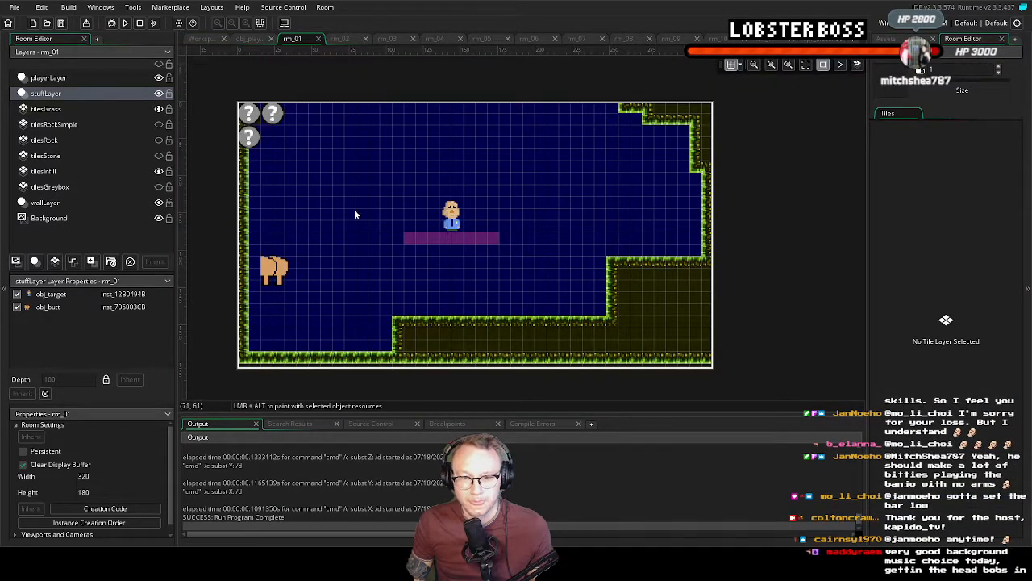
{"action": "left_click", "coordinate": [80, 108]}
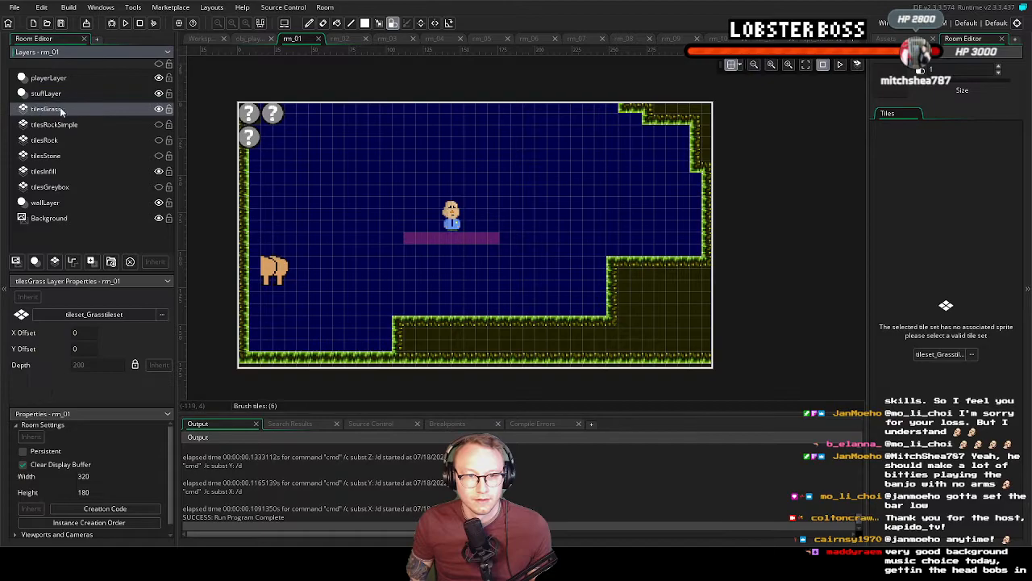
{"action": "left_click", "coordinate": [956, 356]}
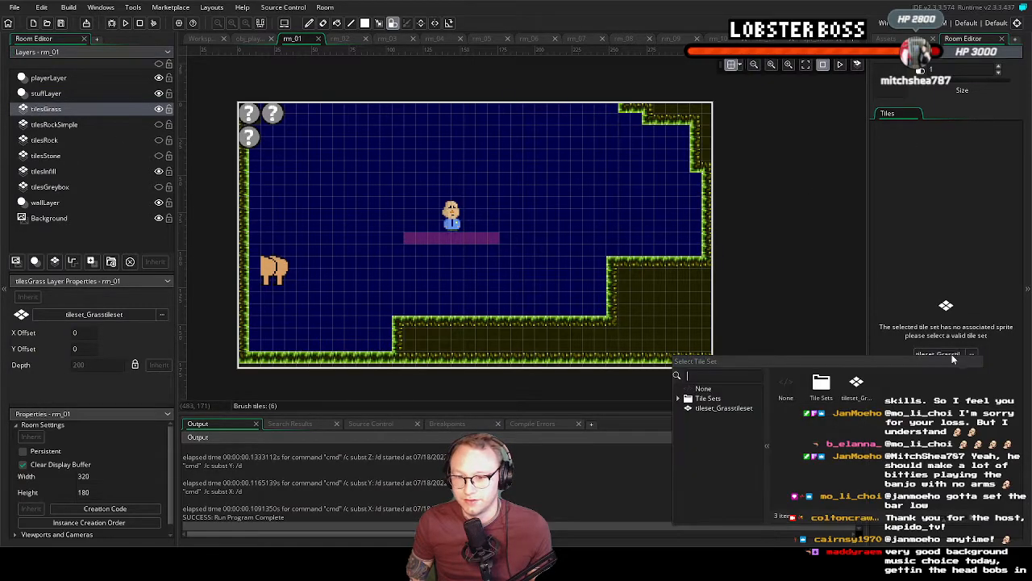
{"action": "left_click", "coordinate": [714, 408]}
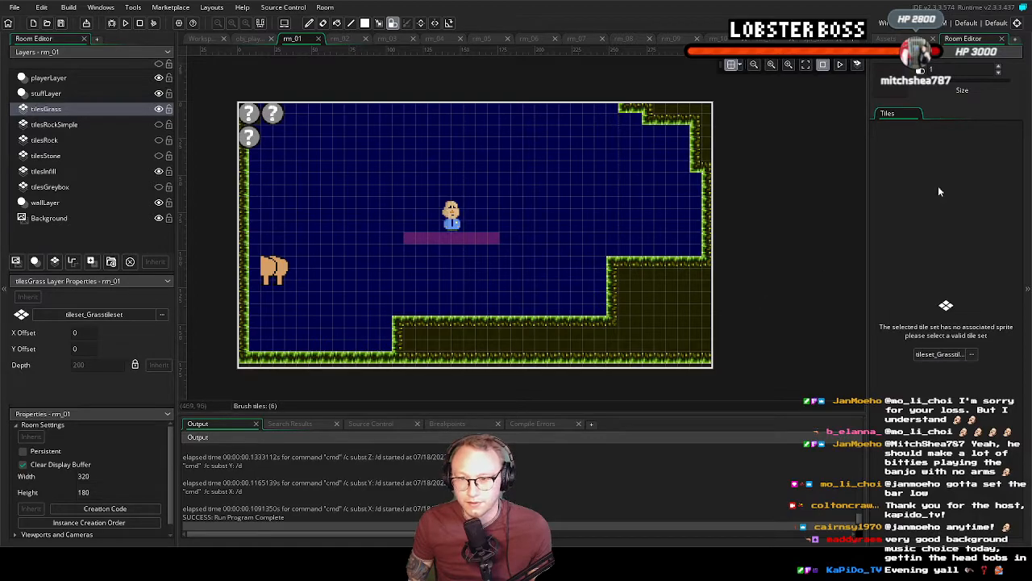
Delete the tilesGrass layer in rm_01 and add a new tile layer named tilesGrass above tilesRockSimple
{"action": "right_click", "coordinate": [58, 109]}
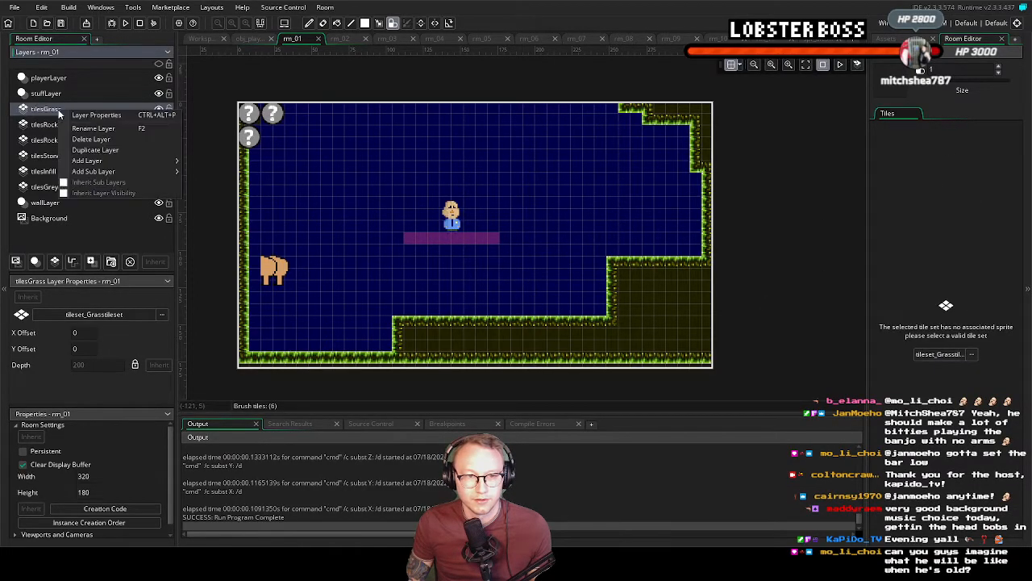
{"action": "left_click", "coordinate": [101, 138]}
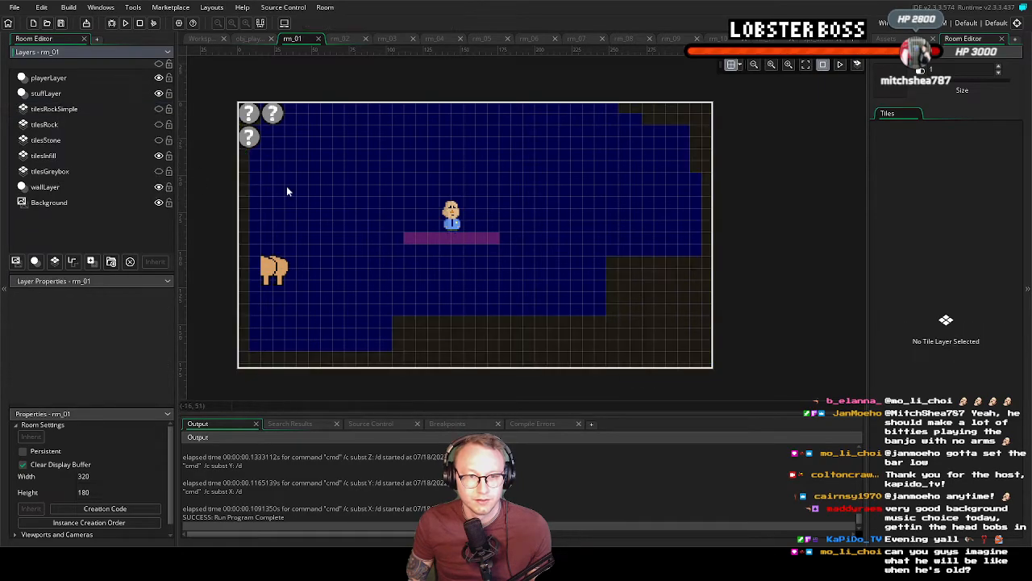
{"action": "left_click", "coordinate": [44, 111]}
{"action": "left_click", "coordinate": [54, 261]}
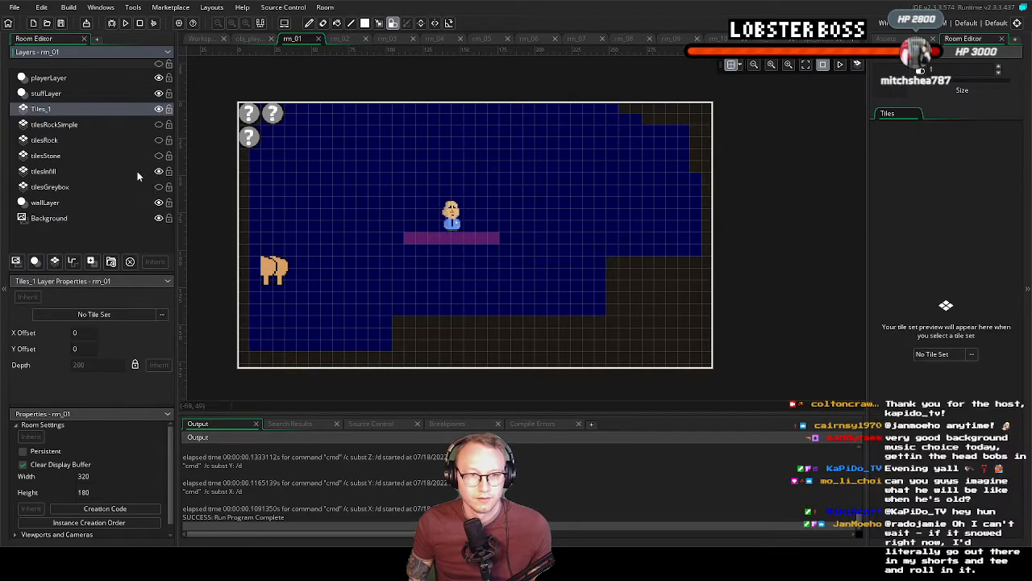
{"action": "right_click", "coordinate": [91, 108]}
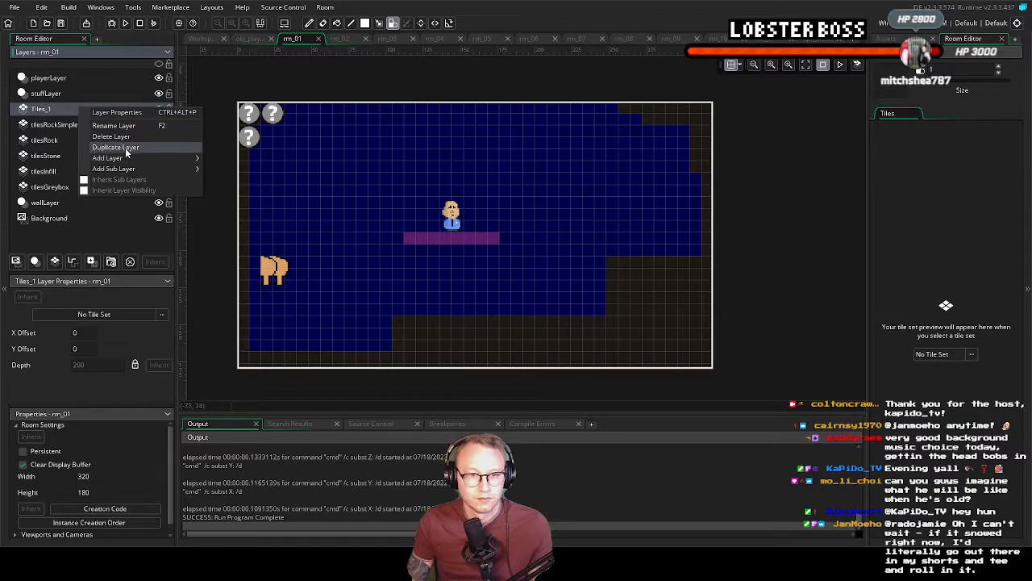
{"action": "left_click", "coordinate": [115, 141]}
{"action": "type", "text": "tilesGrass"}
{"action": "key", "text": "Return"}
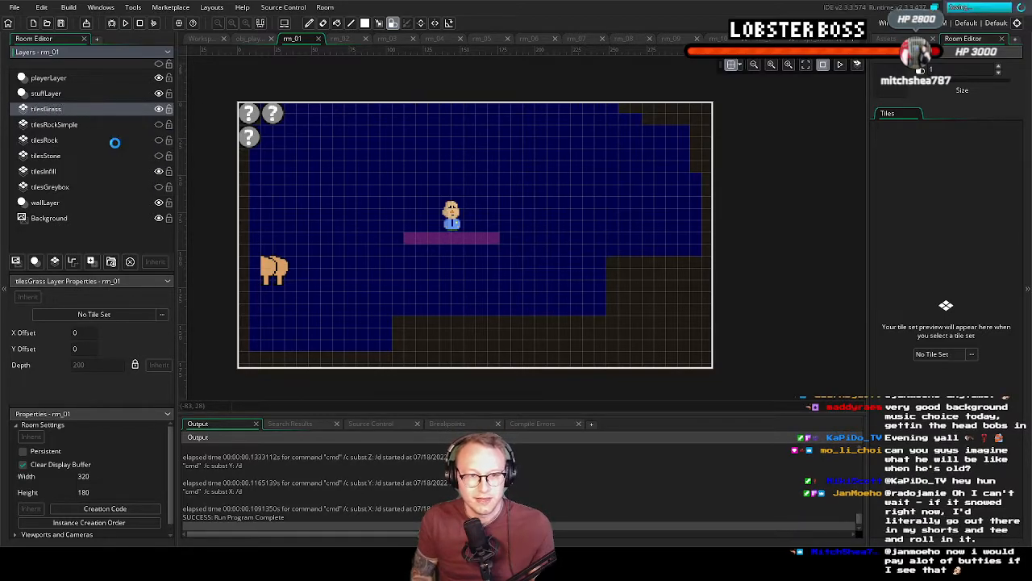
Assign tileset_Grasstileset as the tile set of the new tilesGrass layer
{"action": "left_click", "coordinate": [945, 355]}
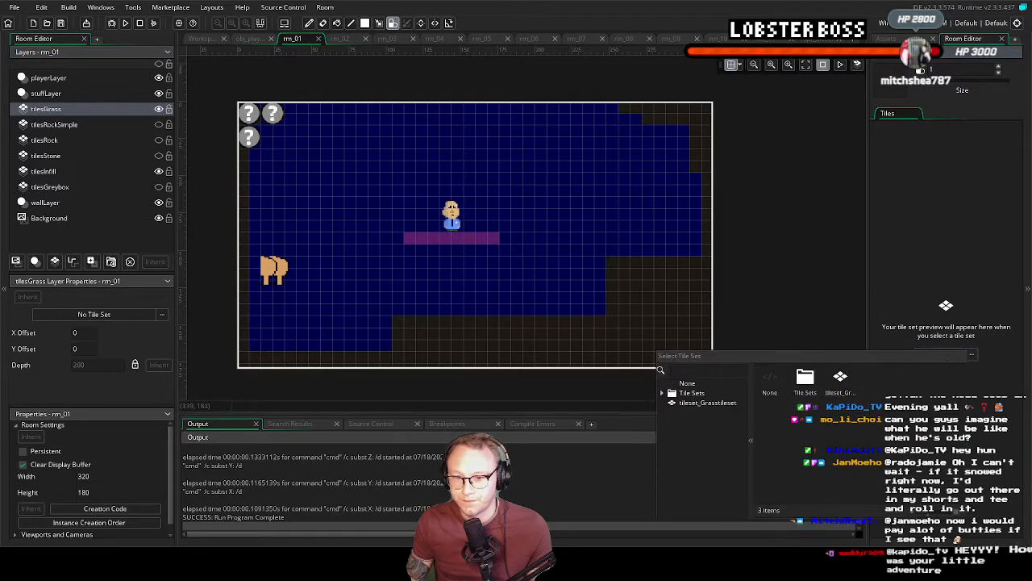
{"action": "left_click", "coordinate": [703, 402]}
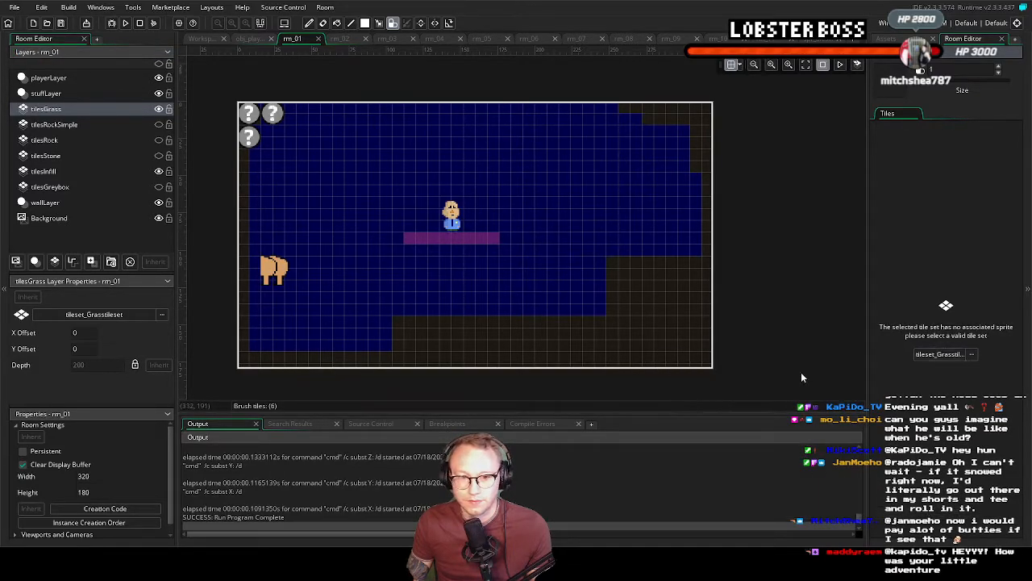
Try painting a short row of test tiles on the tilesGrass layer and reselecting its tile set
{"action": "left_click", "coordinate": [591, 165]}
{"action": "left_click", "coordinate": [625, 167]}
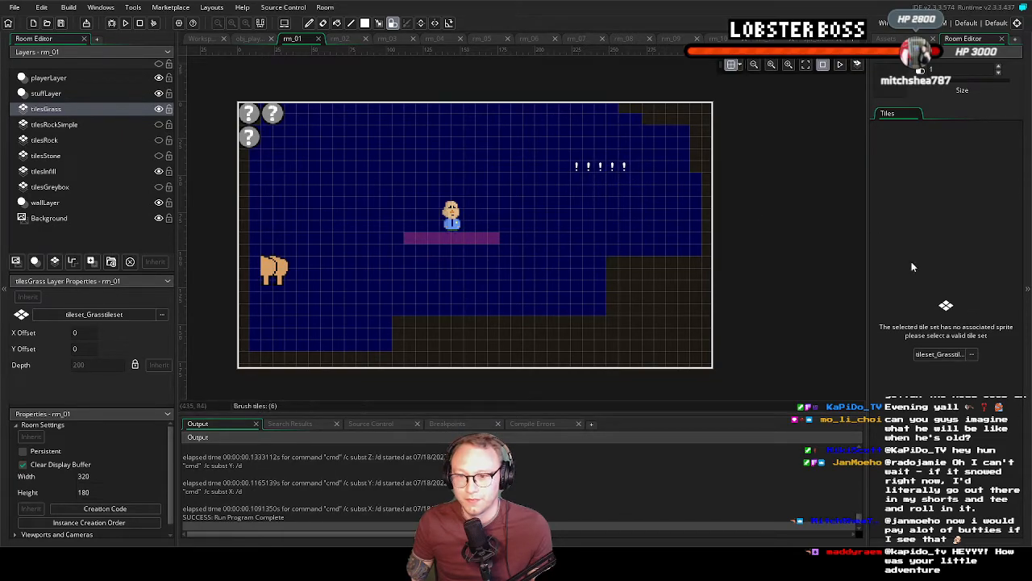
{"action": "left_click", "coordinate": [938, 354]}
{"action": "left_click", "coordinate": [703, 406]}
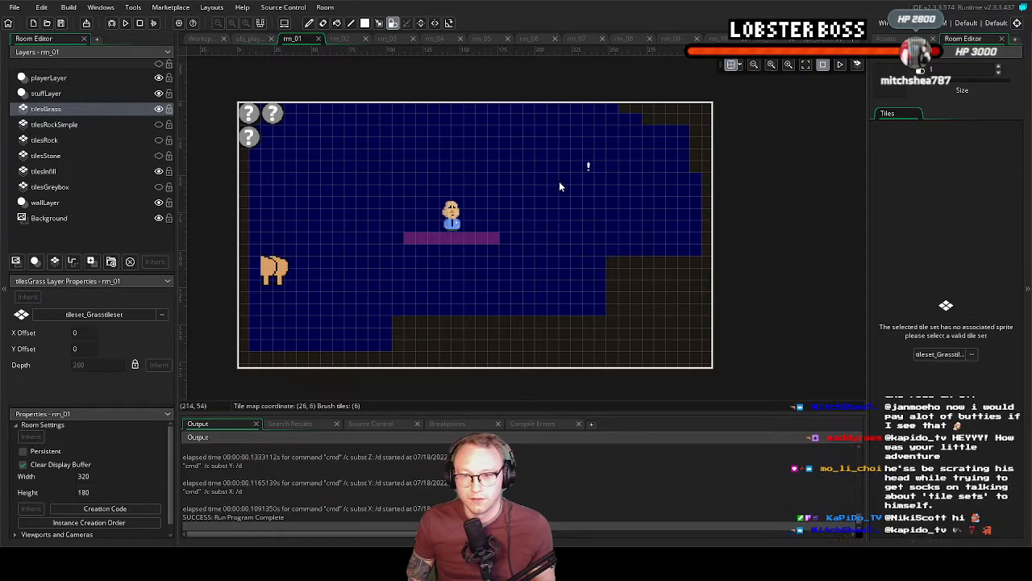
Examine the tile set properties and auto tiling templates of tileset_Grasstileset2 in the workspace
{"action": "left_click", "coordinate": [212, 38]}
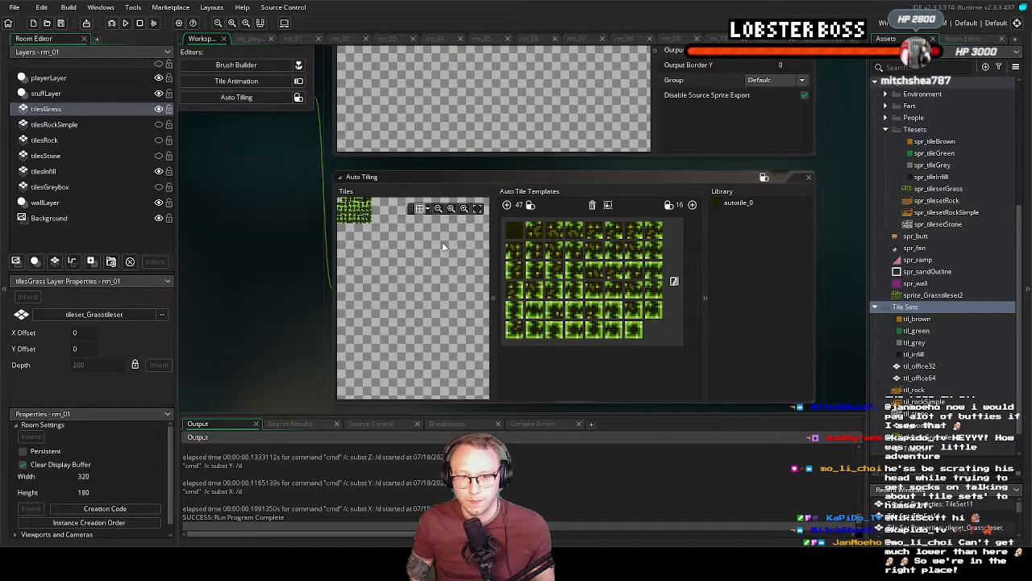
{"action": "middle_click_drag", "start_coordinate": [237, 194], "coordinate": [328, 306]}
{"action": "left_click", "coordinate": [735, 80]}
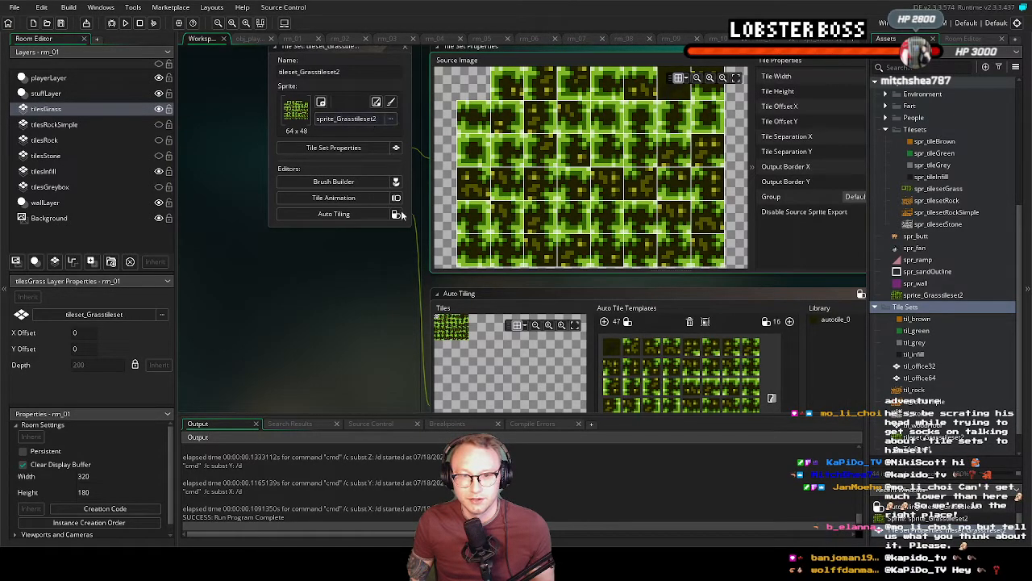
{"action": "scroll", "coordinate": [949, 396], "scroll_direction": "down", "scroll_amount": 2}
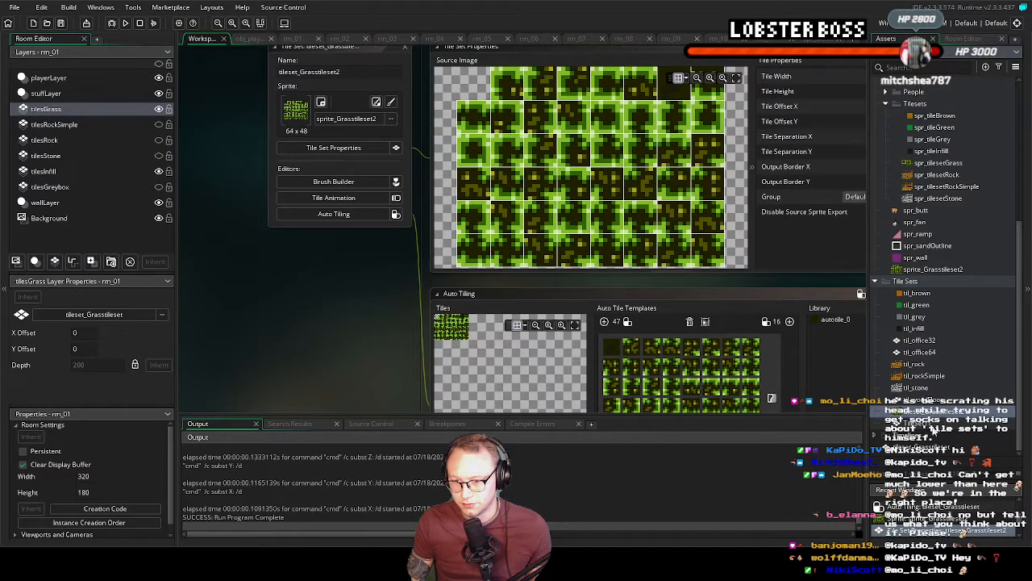
{"action": "middle_click_drag", "start_coordinate": [341, 321], "coordinate": [246, 362]}
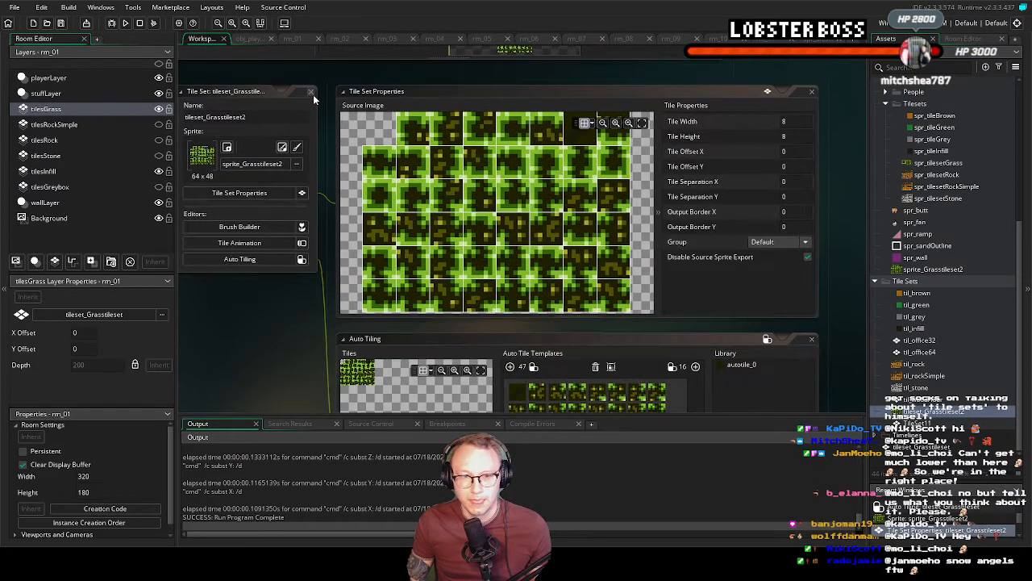
In rm_01, assign tileset_Grasstileset2 as the tile set of the tilesGrass layer
{"action": "left_click", "coordinate": [310, 39]}
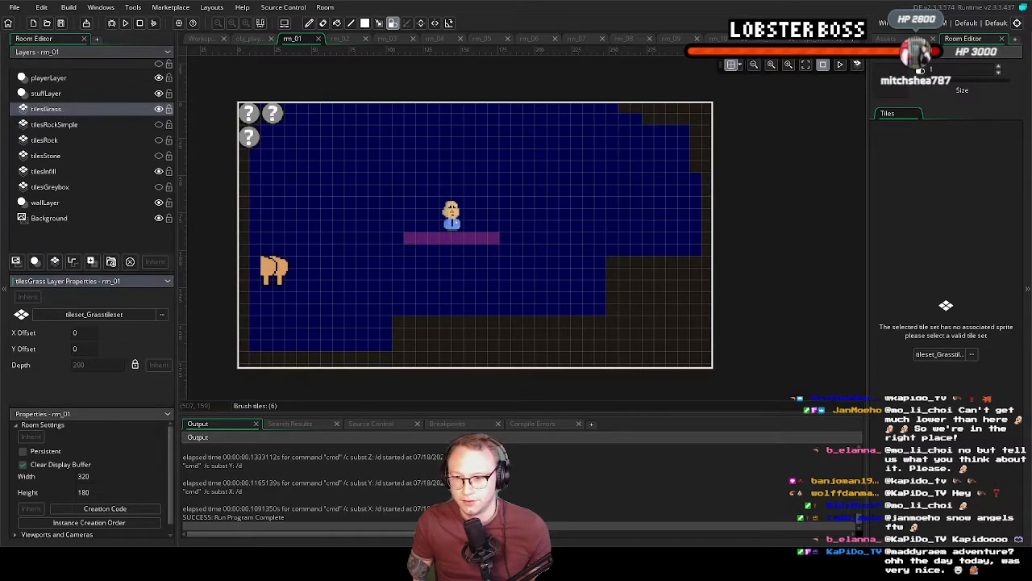
{"action": "left_click", "coordinate": [972, 354]}
{"action": "left_click", "coordinate": [694, 400]}
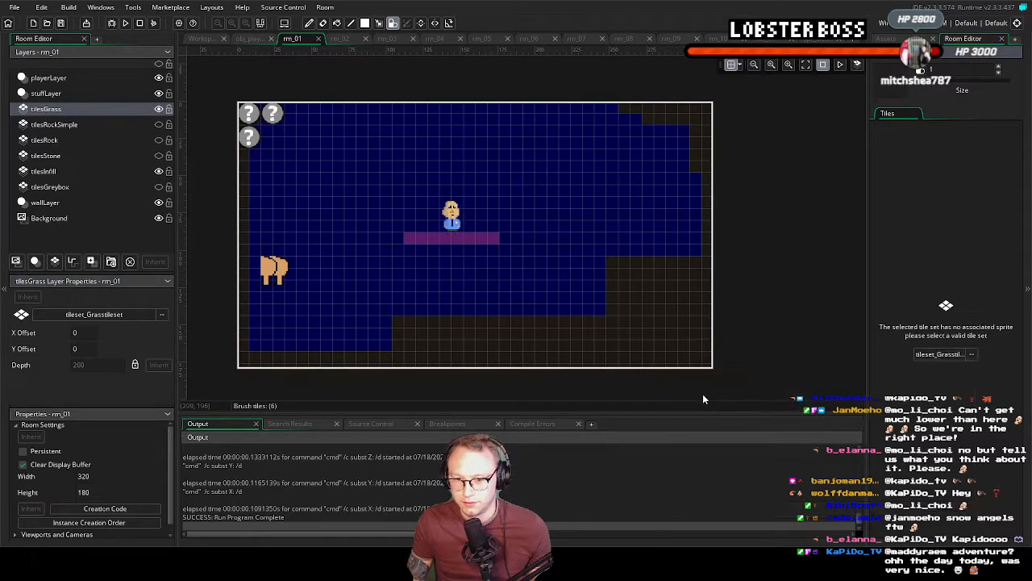
{"action": "left_click", "coordinate": [967, 354]}
{"action": "left_click", "coordinate": [690, 391]}
{"action": "scroll", "coordinate": [724, 416], "scroll_direction": "down", "scroll_amount": 1}
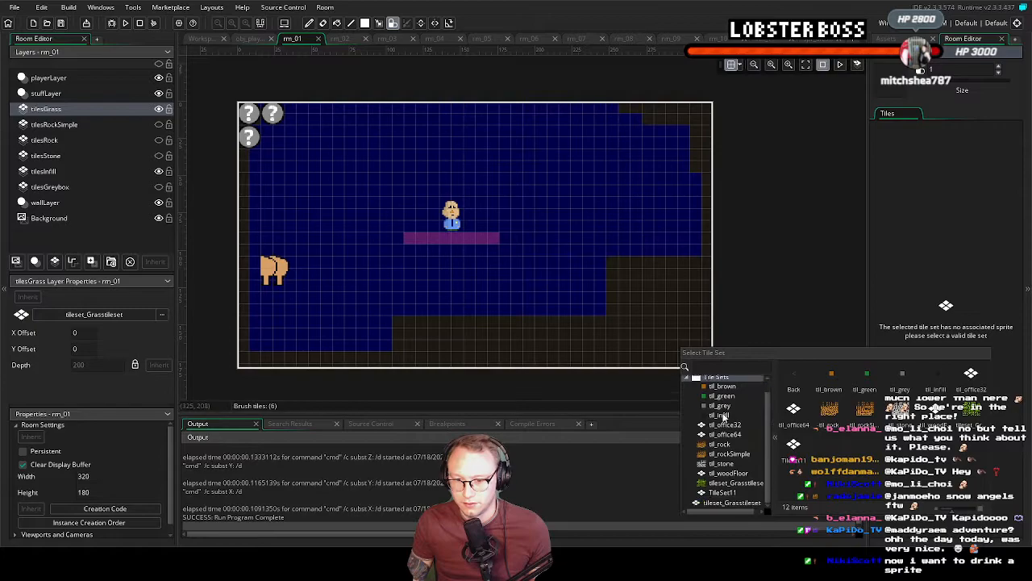
{"action": "left_click", "coordinate": [737, 483]}
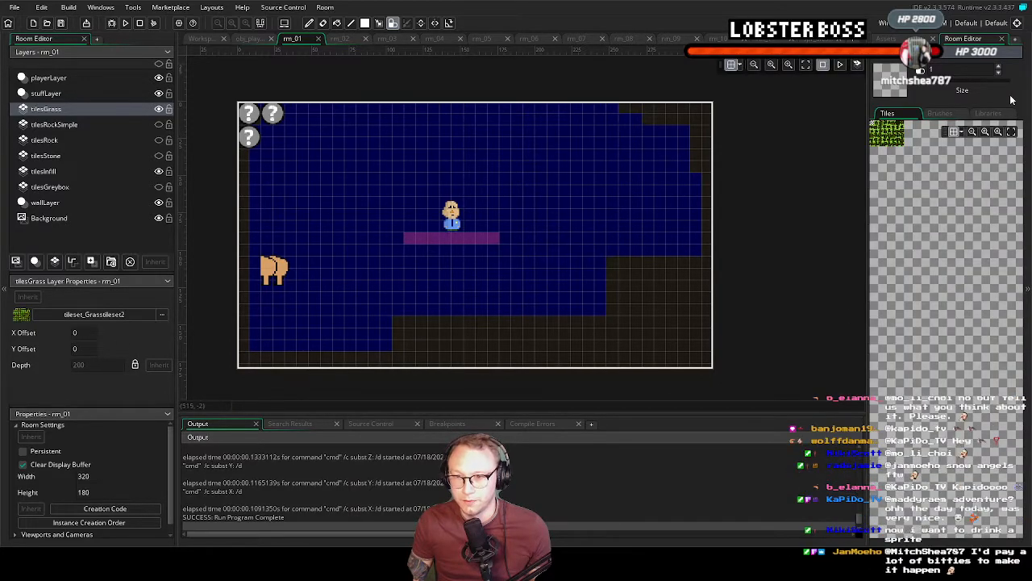
Choose the autotile_0 auto tile and paint grass along rm_01's left wall and stepped floor edge
{"action": "left_click", "coordinate": [989, 112]}
{"action": "left_click", "coordinate": [934, 139]}
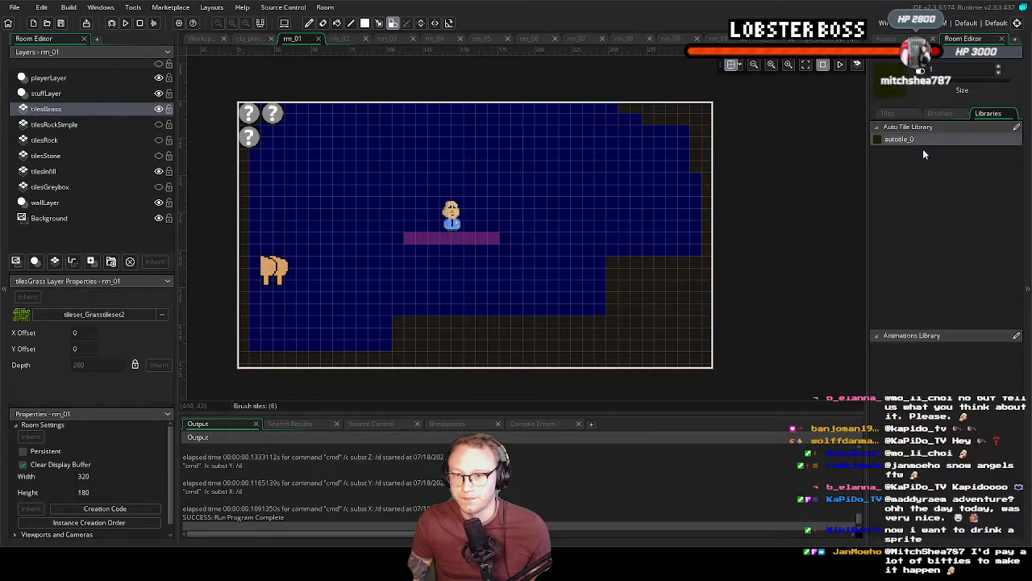
{"action": "mouse_move", "coordinate": [245, 194]}
{"action": "left_mouse_down"}
{"action": "mouse_move", "coordinate": [245, 359]}
{"action": "mouse_move", "coordinate": [379, 363]}
{"action": "mouse_move", "coordinate": [433, 322]}
{"action": "mouse_move", "coordinate": [564, 329]}
{"action": "mouse_move", "coordinate": [617, 269]}
{"action": "mouse_move", "coordinate": [708, 263]}
{"action": "mouse_move", "coordinate": [638, 279]}
{"action": "mouse_move", "coordinate": [698, 297]}
{"action": "mouse_move", "coordinate": [621, 302]}
{"action": "mouse_move", "coordinate": [694, 311]}
{"action": "mouse_move", "coordinate": [680, 317]}
{"action": "mouse_move", "coordinate": [698, 324]}
{"action": "mouse_move", "coordinate": [609, 331]}
{"action": "left_mouse_up"}
{"action": "left_click_drag", "start_coordinate": [706, 330], "coordinate": [710, 282]}
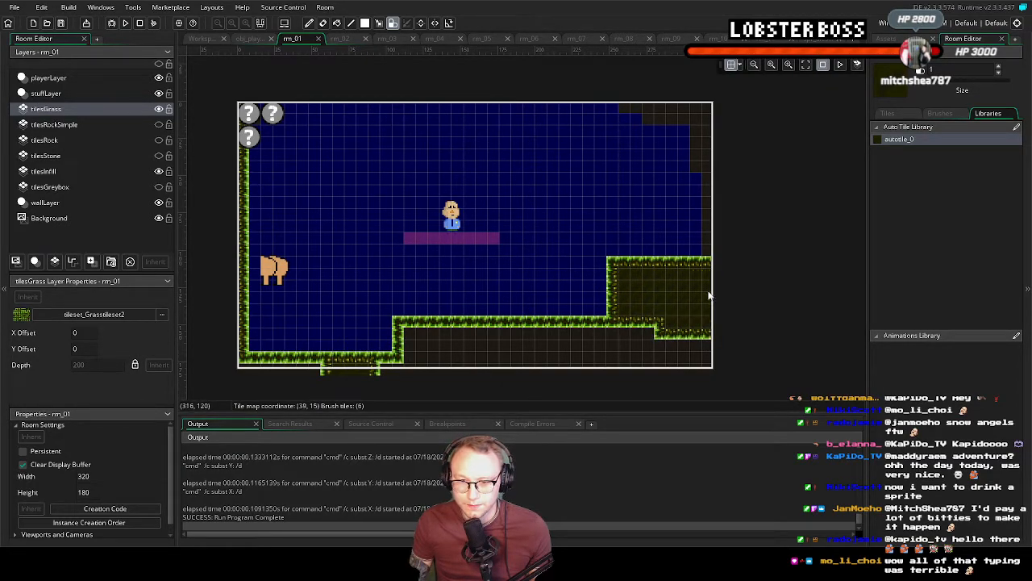
Fill the ground down past rm_01's lower boundary with autotile_0 and paint the right wall and upper-right corner
{"action": "left_click_drag", "start_coordinate": [639, 329], "coordinate": [578, 329]}
{"action": "mouse_move", "coordinate": [475, 329]}
{"action": "left_mouse_down"}
{"action": "mouse_move", "coordinate": [536, 332]}
{"action": "mouse_move", "coordinate": [407, 332]}
{"action": "mouse_move", "coordinate": [537, 350]}
{"action": "mouse_move", "coordinate": [495, 346]}
{"action": "mouse_move", "coordinate": [587, 343]}
{"action": "left_mouse_up"}
{"action": "mouse_move", "coordinate": [667, 348]}
{"action": "left_mouse_down"}
{"action": "mouse_move", "coordinate": [706, 353]}
{"action": "mouse_move", "coordinate": [396, 363]}
{"action": "left_mouse_up"}
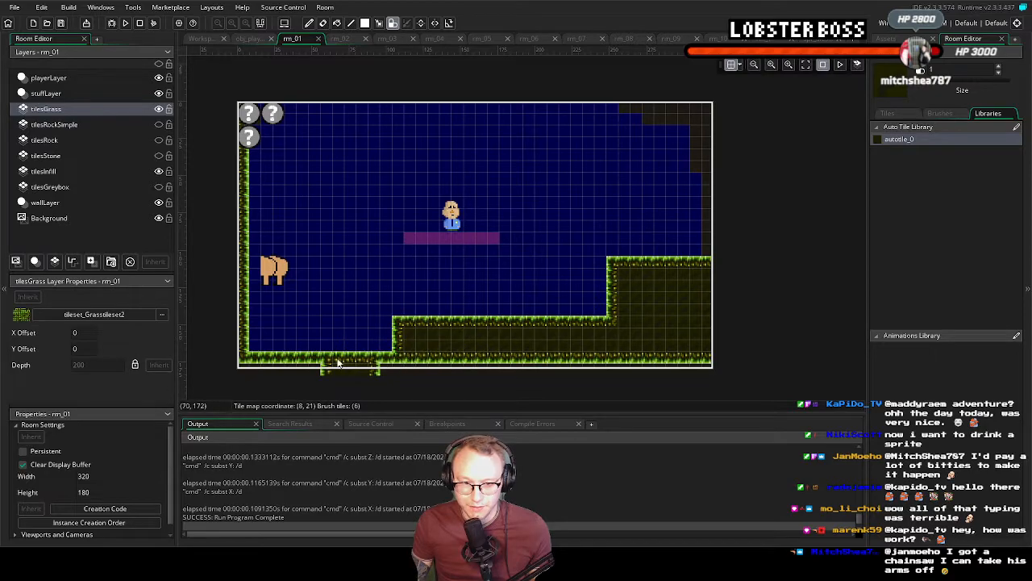
{"action": "mouse_move", "coordinate": [316, 369]}
{"action": "left_mouse_down"}
{"action": "mouse_move", "coordinate": [242, 367]}
{"action": "mouse_move", "coordinate": [498, 381]}
{"action": "mouse_move", "coordinate": [468, 368]}
{"action": "mouse_move", "coordinate": [714, 371]}
{"action": "left_mouse_up"}
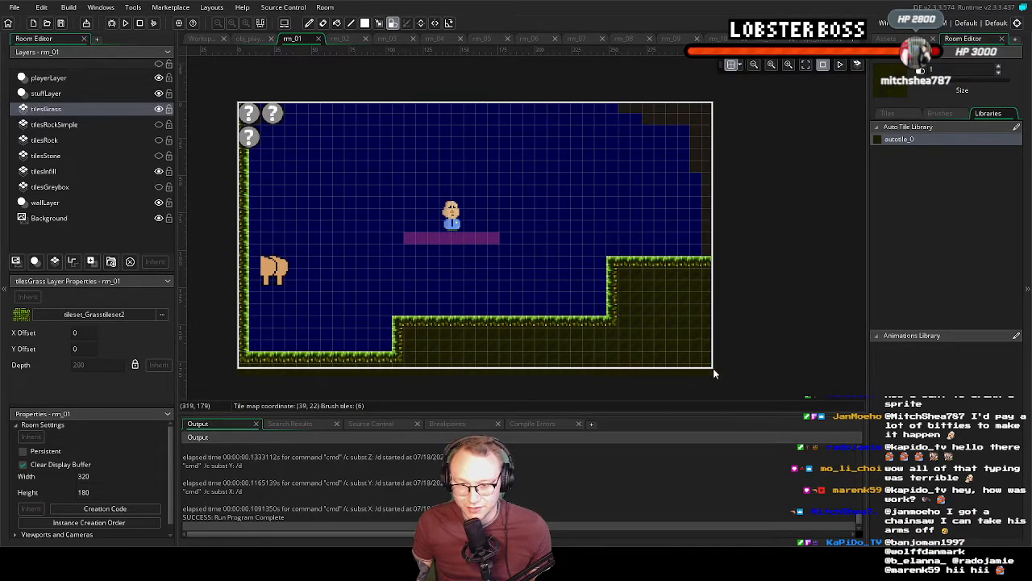
{"action": "mouse_move", "coordinate": [706, 260]}
{"action": "left_mouse_down"}
{"action": "mouse_move", "coordinate": [696, 118]}
{"action": "mouse_move", "coordinate": [624, 107]}
{"action": "mouse_move", "coordinate": [709, 110]}
{"action": "mouse_move", "coordinate": [705, 193]}
{"action": "left_mouse_up"}
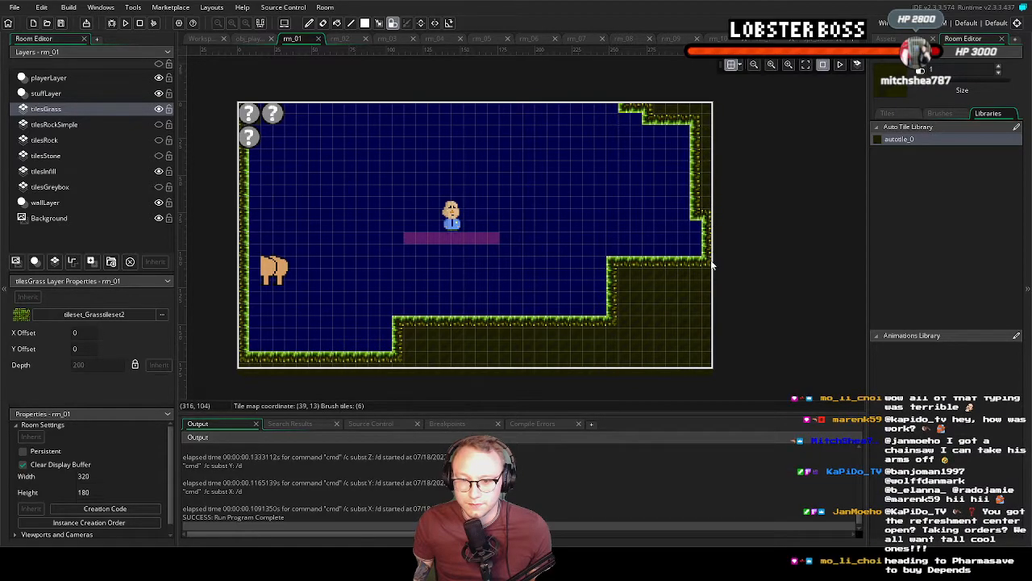
{"action": "middle_click_drag", "start_coordinate": [505, 308], "coordinate": [557, 295]}
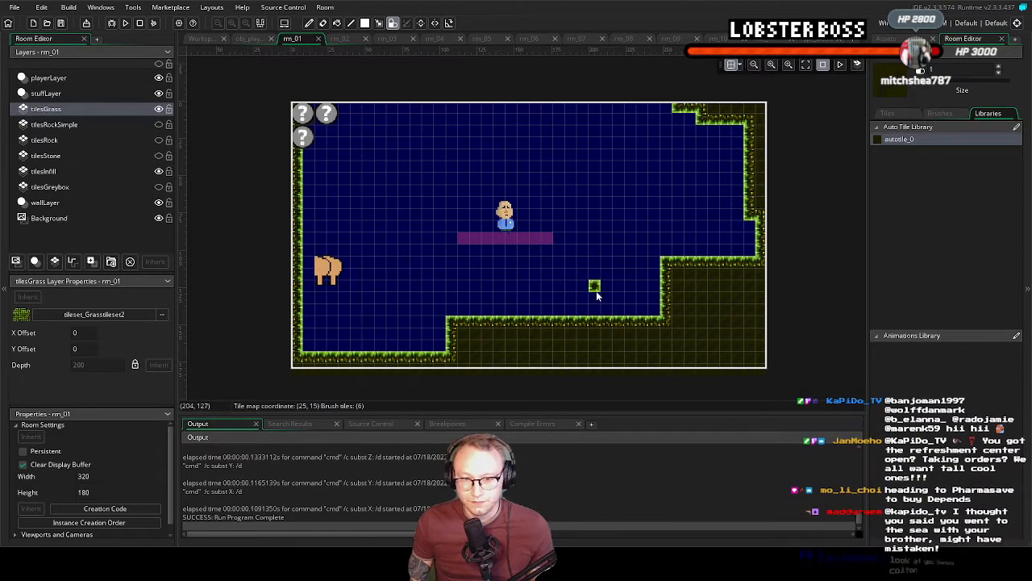
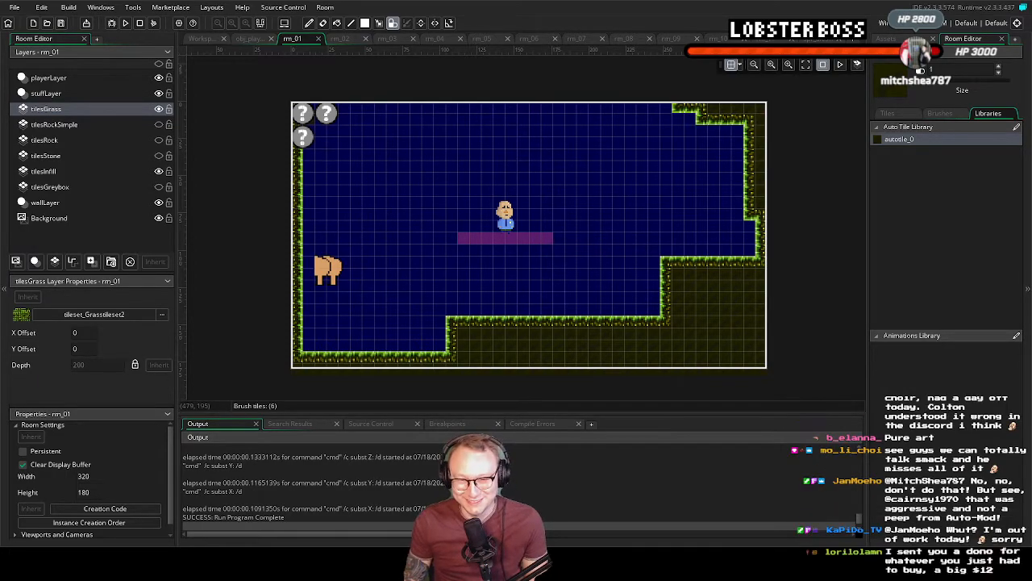
Run the game, move and jump the player through rm_01 to inspect the new grass tiles, and close the game
{"action": "middle_click_drag", "start_coordinate": [600, 331], "coordinate": [577, 336]}
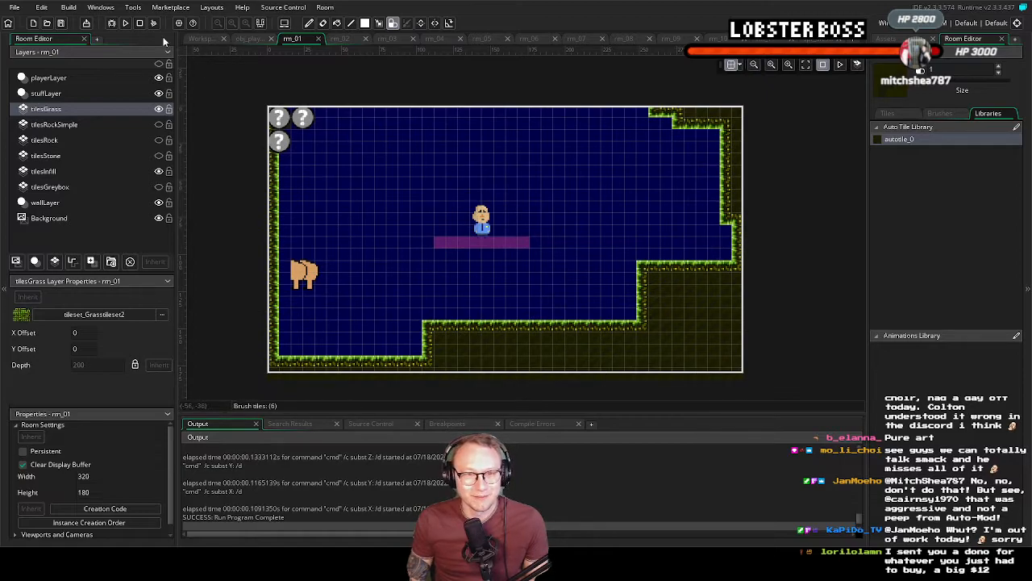
{"action": "left_click", "coordinate": [124, 24]}
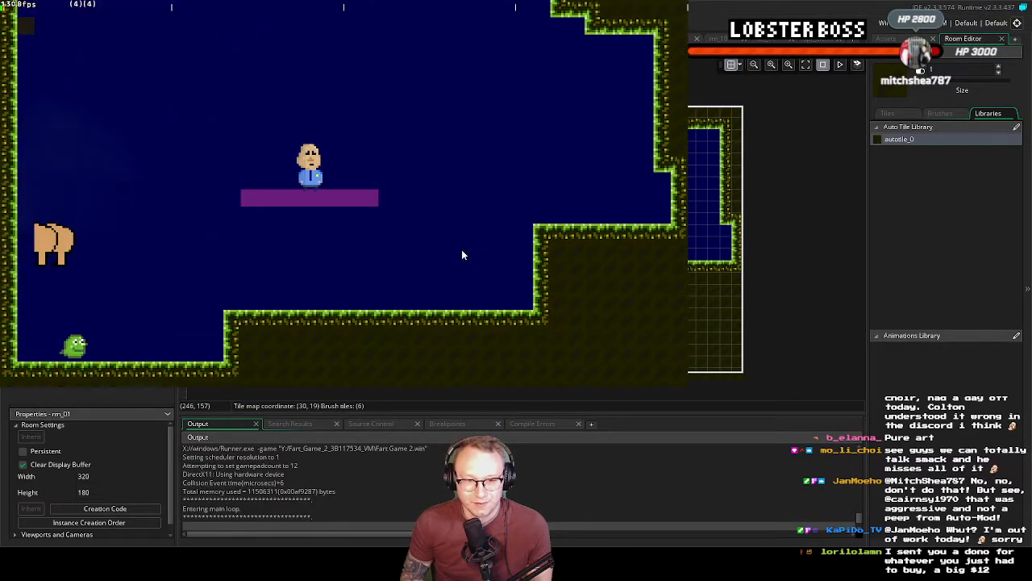
{"action": "key", "text": "Right"}
{"action": "key", "text": "space"}
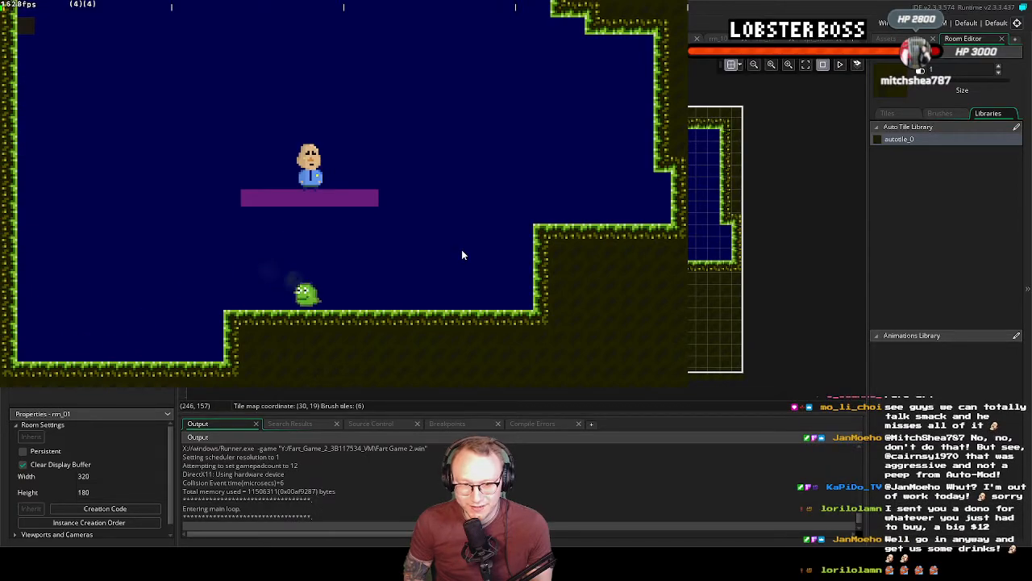
{"action": "key", "text": "Right"}
{"action": "key", "text": "Left"}
{"action": "key", "text": "Right"}
{"action": "key", "text": "space"}
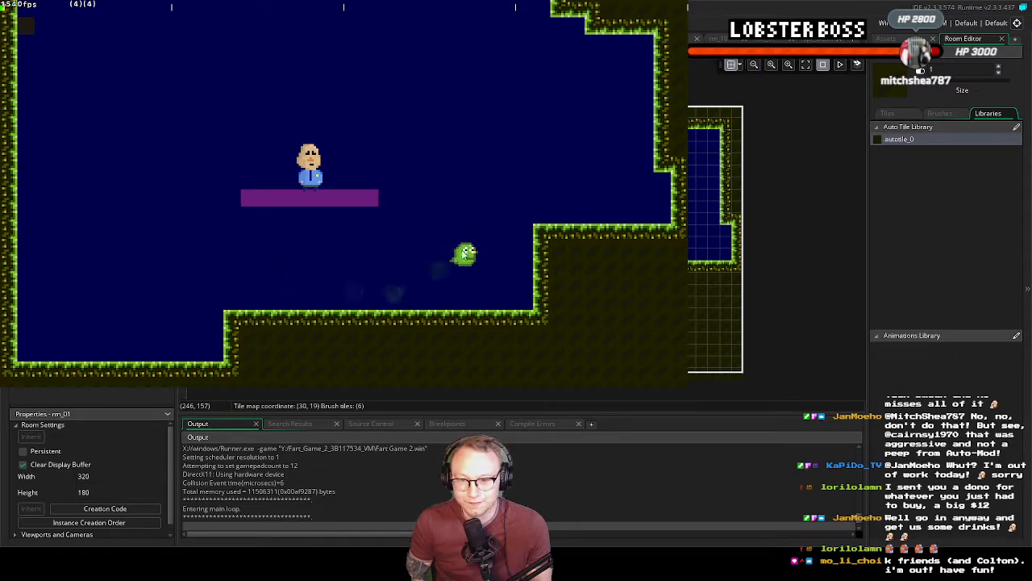
{"action": "key", "text": "space"}
{"action": "key", "text": "Right"}
{"action": "key", "text": "Right"}
{"action": "key", "text": "space"}
{"action": "key", "text": "Left"}
{"action": "key", "text": "Right"}
{"action": "key", "text": "space"}
{"action": "key", "text": "Left"}
{"action": "key", "text": "Right"}
{"action": "key", "text": "space"}
{"action": "key", "text": "space"}
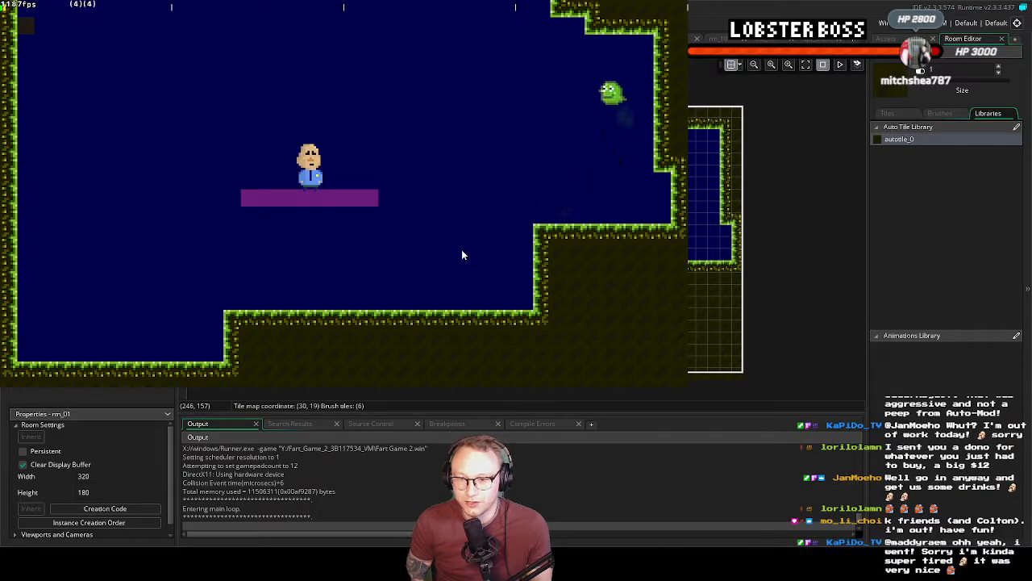
{"action": "key", "text": "space"}
{"action": "key", "text": "Left"}
{"action": "key", "text": "Right"}
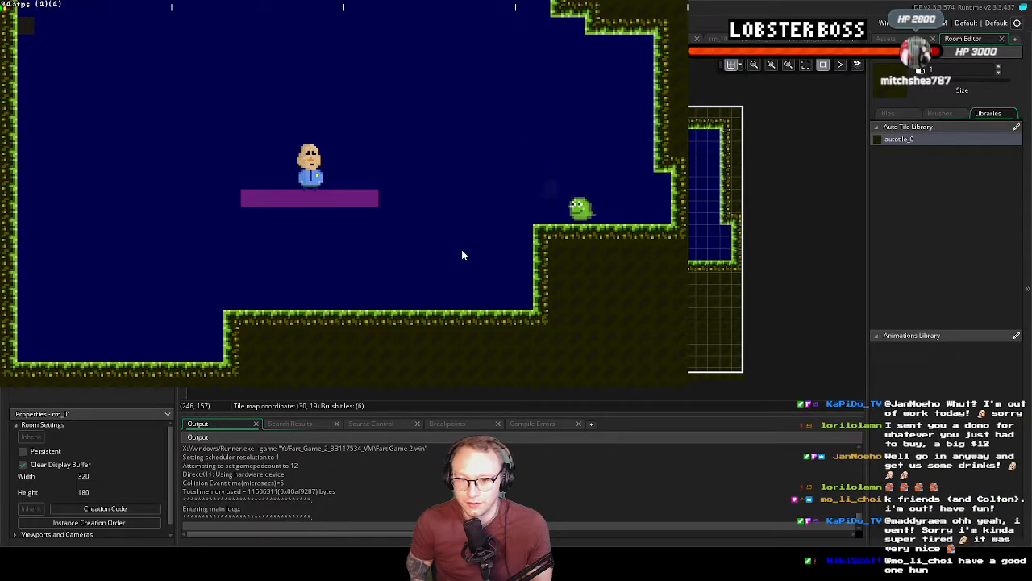
{"action": "key", "text": "Left"}
{"action": "key", "text": "space"}
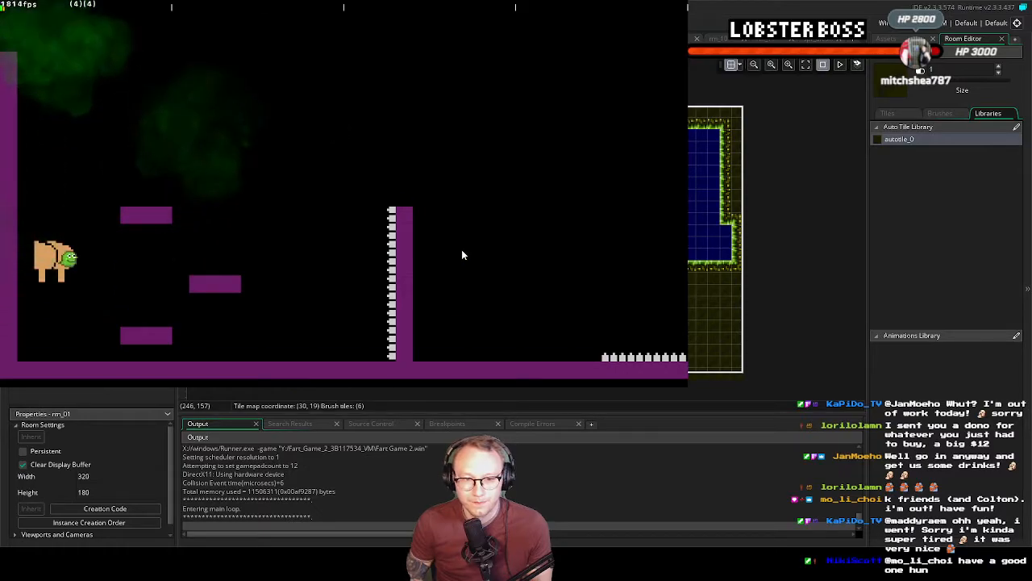
{"action": "left_click", "coordinate": [857, 78]}
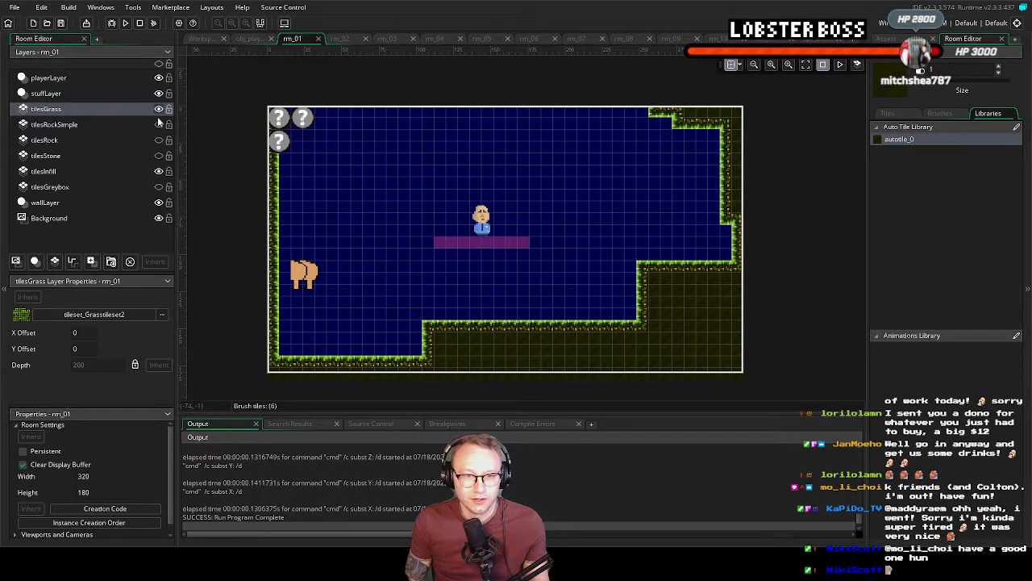
Hide the tilesGrass and tilesInfill layers in rm_01 to expose the obj_wall instances
{"action": "left_click", "coordinate": [161, 205]}
{"action": "left_click", "coordinate": [161, 205]}
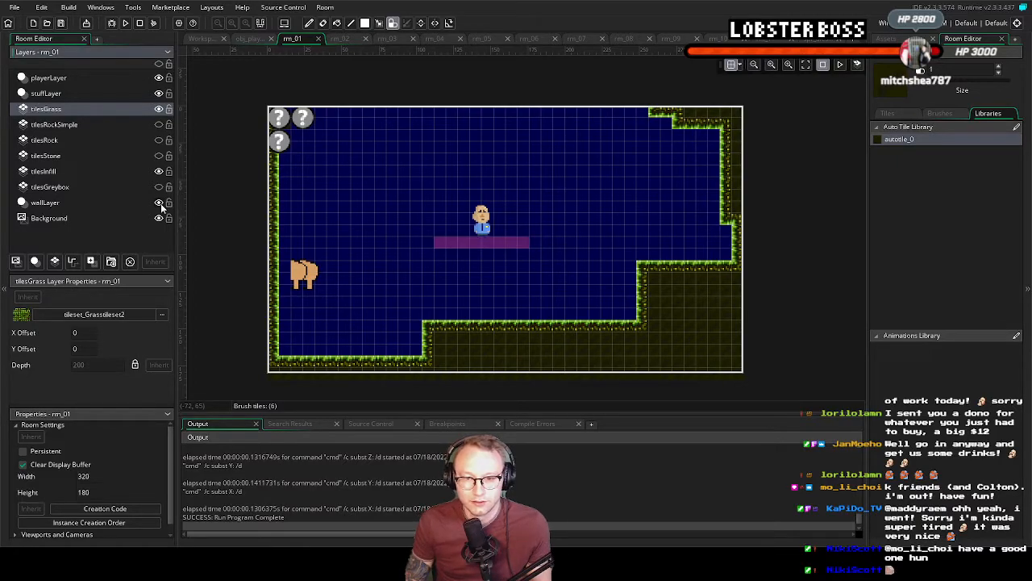
{"action": "left_click", "coordinate": [159, 110]}
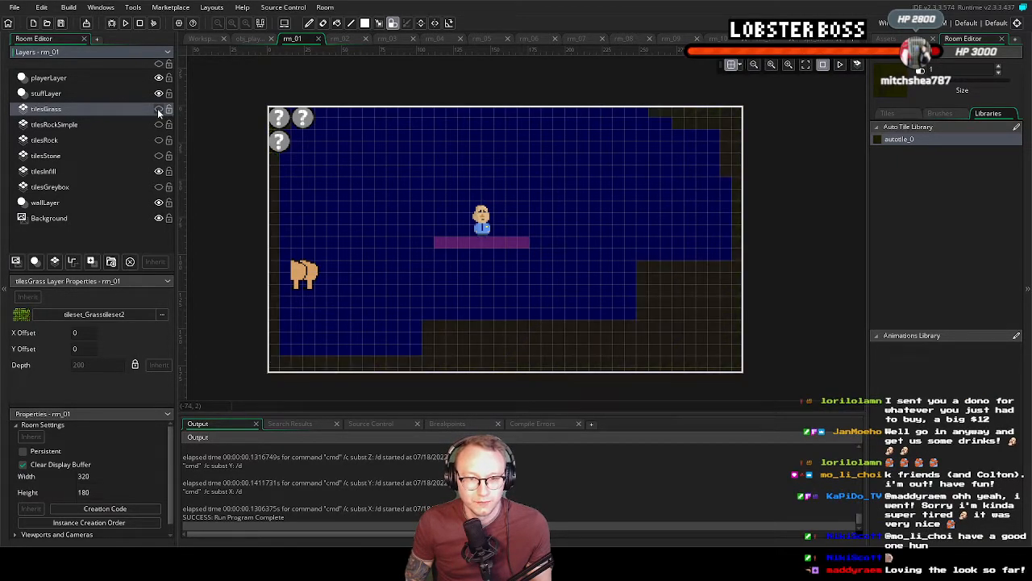
{"action": "left_click", "coordinate": [159, 110]}
{"action": "left_click", "coordinate": [159, 109]}
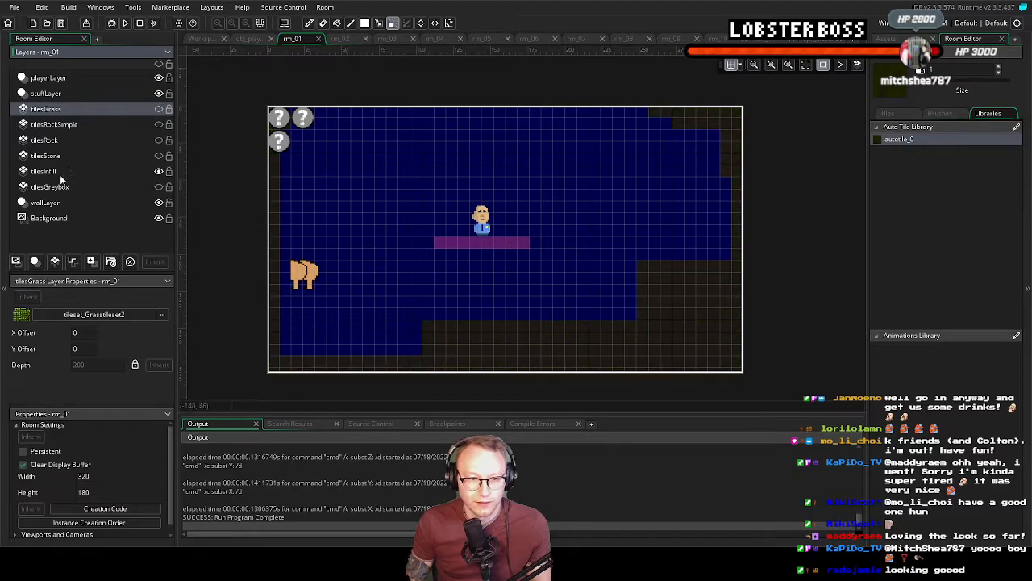
{"action": "left_click", "coordinate": [159, 171]}
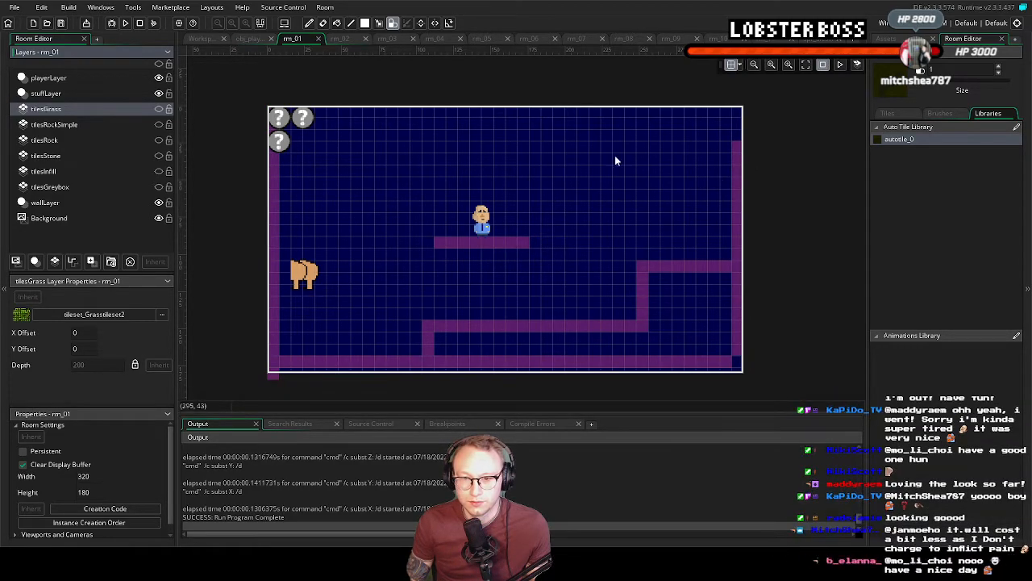
Compare wall collisions with the grass by raising wallLayer above the reshown tilesGrass layer, and return wallLayer to just above Background
{"action": "left_click_drag", "start_coordinate": [48, 207], "coordinate": [55, 108]}
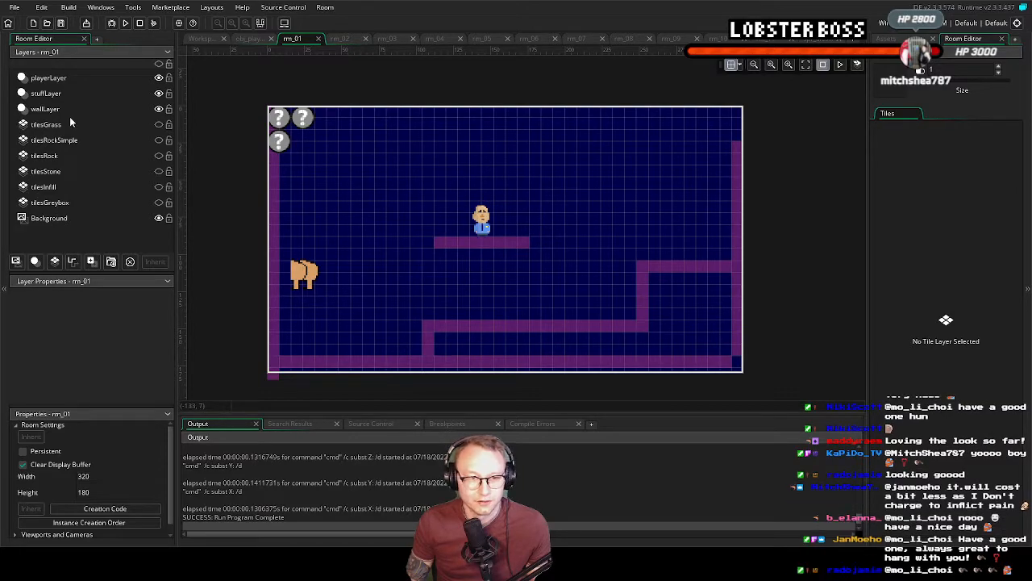
{"action": "left_click", "coordinate": [159, 125]}
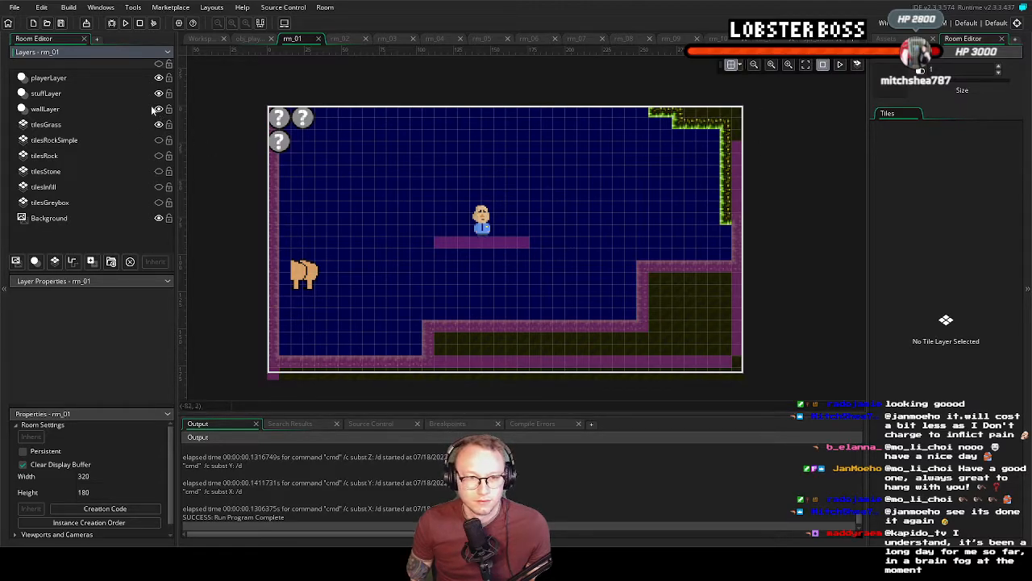
{"action": "left_click_drag", "start_coordinate": [50, 113], "coordinate": [52, 205]}
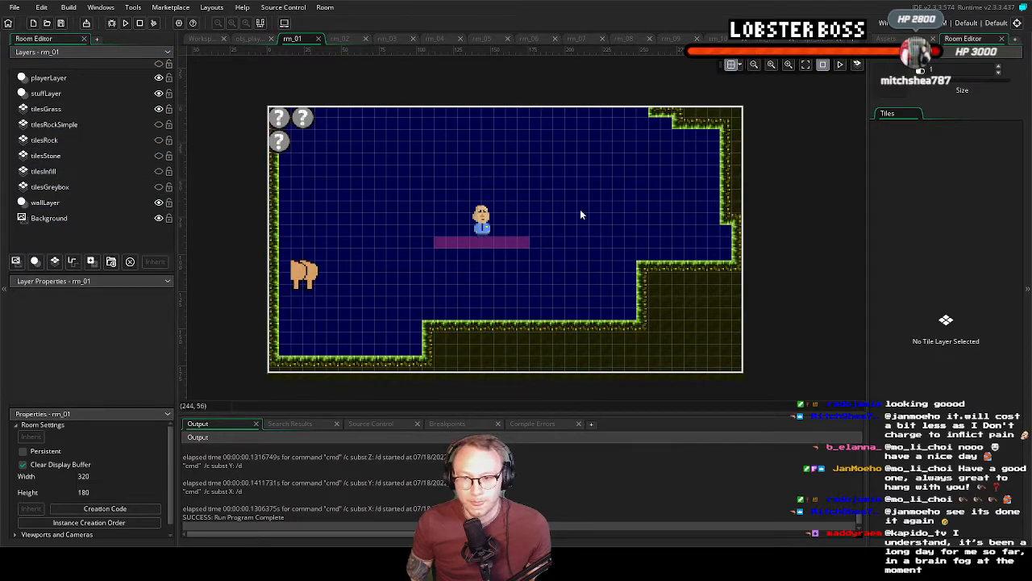
{"action": "left_click", "coordinate": [61, 204]}
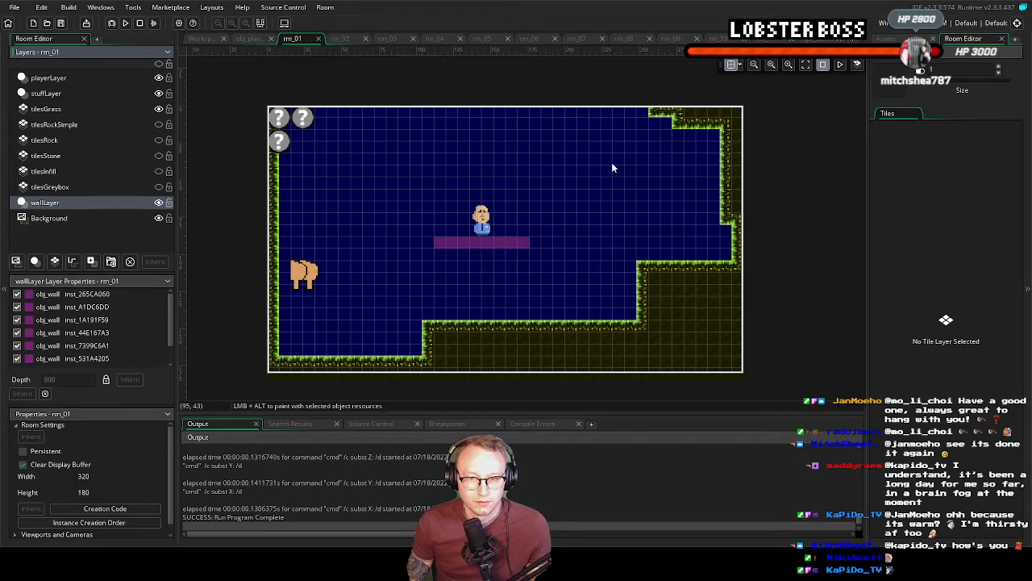
On the tilesGrass layer, erase the tiles of rm_01's upper-right corner, right wall and upper ledge edge using the empty tile
{"action": "left_click", "coordinate": [68, 109]}
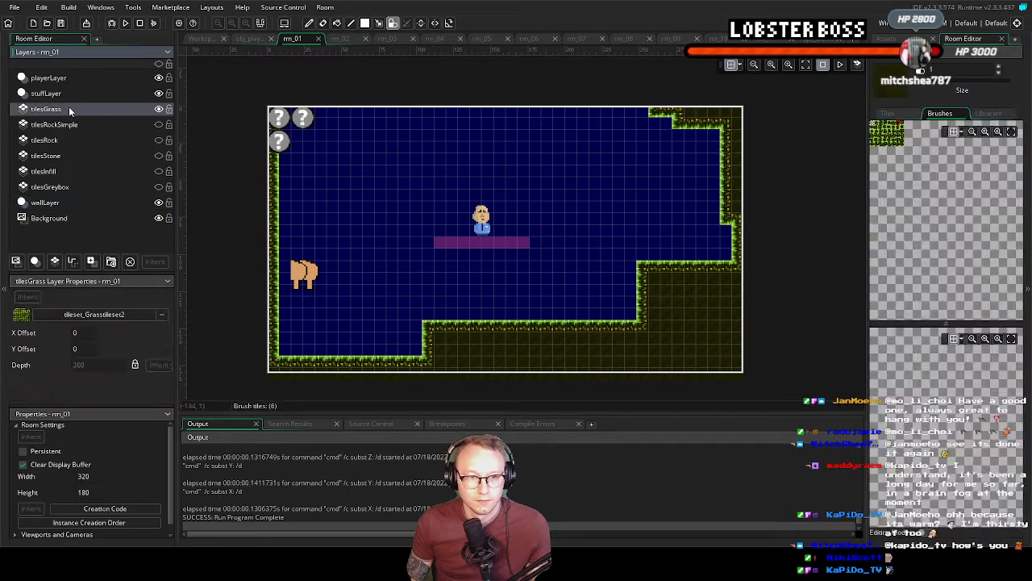
{"action": "left_click", "coordinate": [1011, 131]}
{"action": "left_click", "coordinate": [879, 172]}
{"action": "mouse_move", "coordinate": [667, 121]}
{"action": "left_mouse_down"}
{"action": "mouse_move", "coordinate": [716, 113]}
{"action": "mouse_move", "coordinate": [729, 129]}
{"action": "mouse_move", "coordinate": [736, 273]}
{"action": "mouse_move", "coordinate": [676, 269]}
{"action": "mouse_move", "coordinate": [700, 271]}
{"action": "left_mouse_up"}
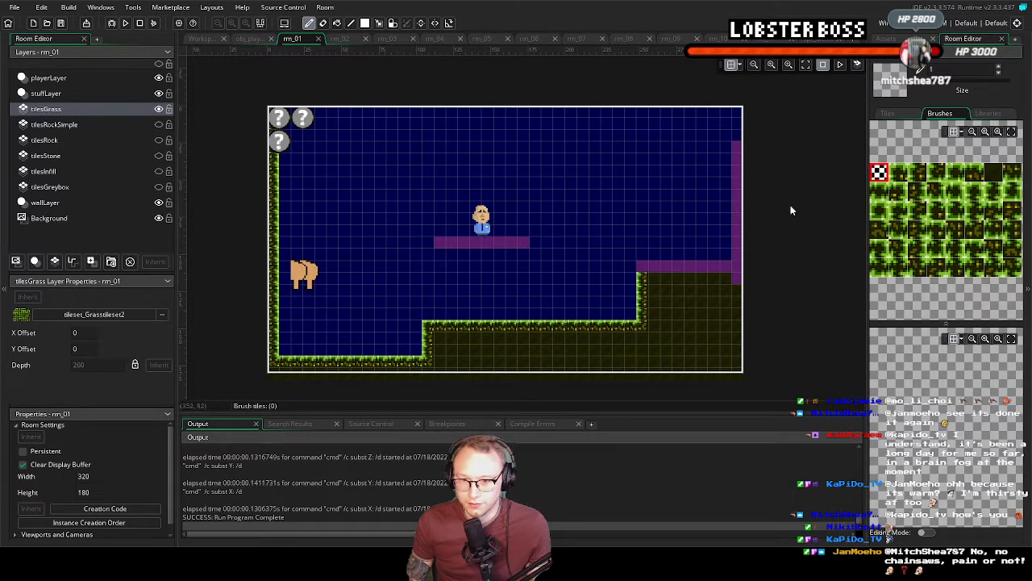
Paint rm_01's upper ledge edge and straight right wall with autotile_0, following the wall objects
{"action": "left_click", "coordinate": [988, 113]}
{"action": "left_click", "coordinate": [901, 139]}
{"action": "mouse_move", "coordinate": [637, 276]}
{"action": "left_mouse_down"}
{"action": "mouse_move", "coordinate": [737, 269]}
{"action": "mouse_move", "coordinate": [739, 144]}
{"action": "left_mouse_up"}
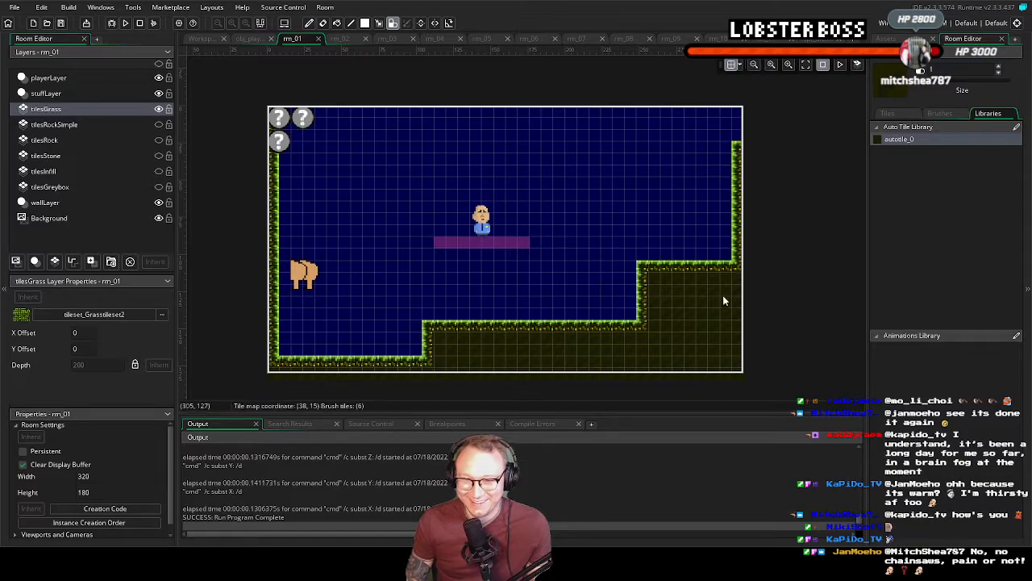
{"action": "middle_click_drag", "start_coordinate": [368, 329], "coordinate": [391, 325]}
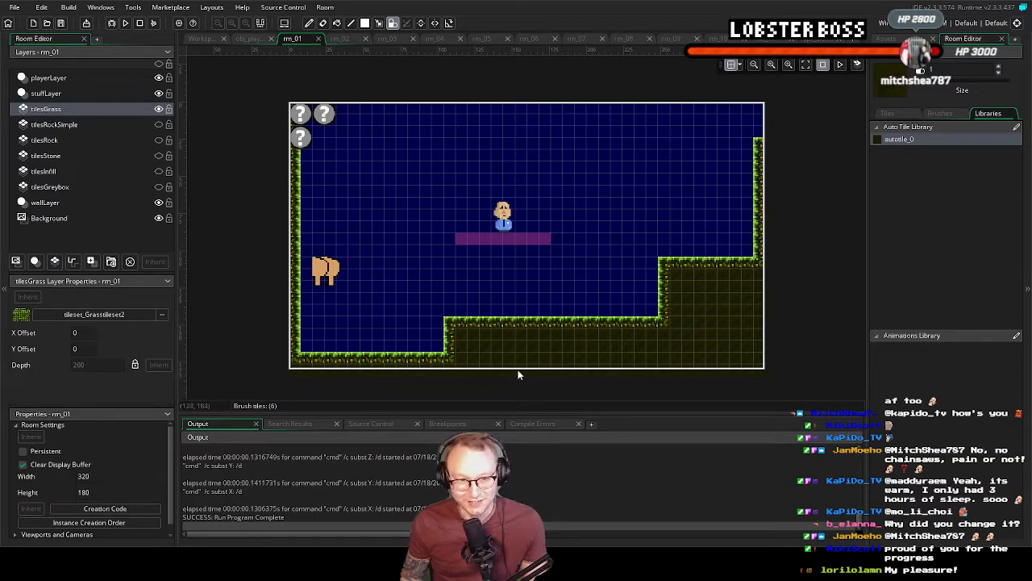
{"action": "middle_click_drag", "start_coordinate": [534, 352], "coordinate": [502, 338]}
{"action": "left_click", "coordinate": [618, 306]}
{"action": "right_click", "coordinate": [621, 306]}
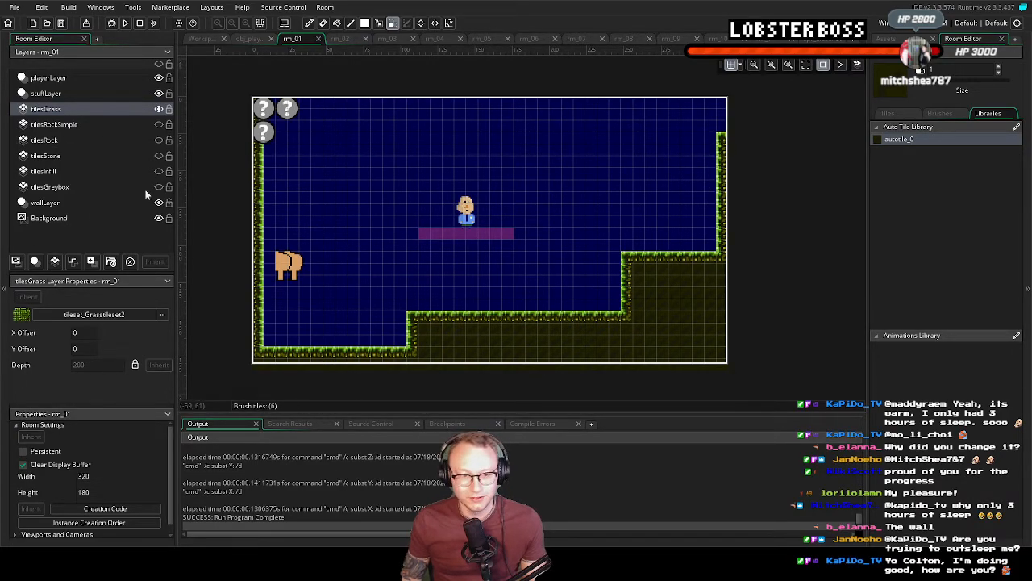
Raise wallLayer above tilesGrass and try a vertical grass strip just inside the right wall, erasing it with the empty tile
{"action": "left_click_drag", "start_coordinate": [57, 203], "coordinate": [49, 111]}
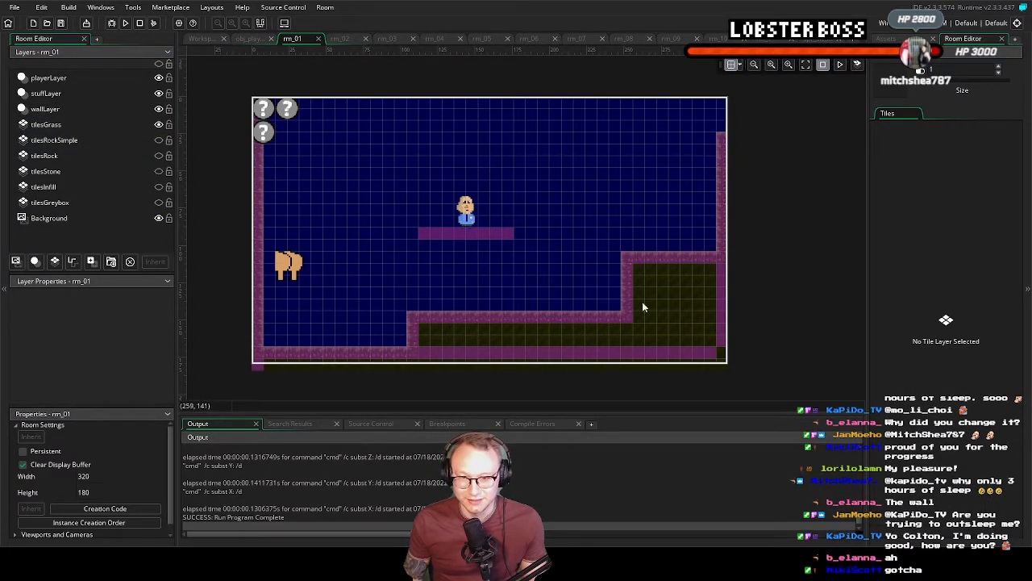
{"action": "left_click", "coordinate": [55, 125]}
{"action": "left_click_drag", "start_coordinate": [710, 161], "coordinate": [711, 228]}
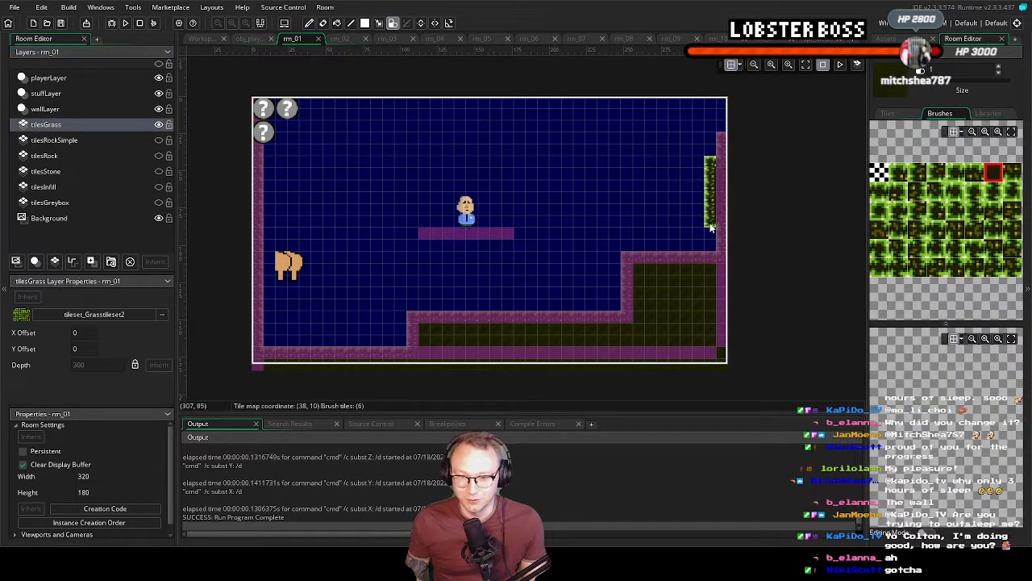
{"action": "left_click", "coordinate": [686, 234]}
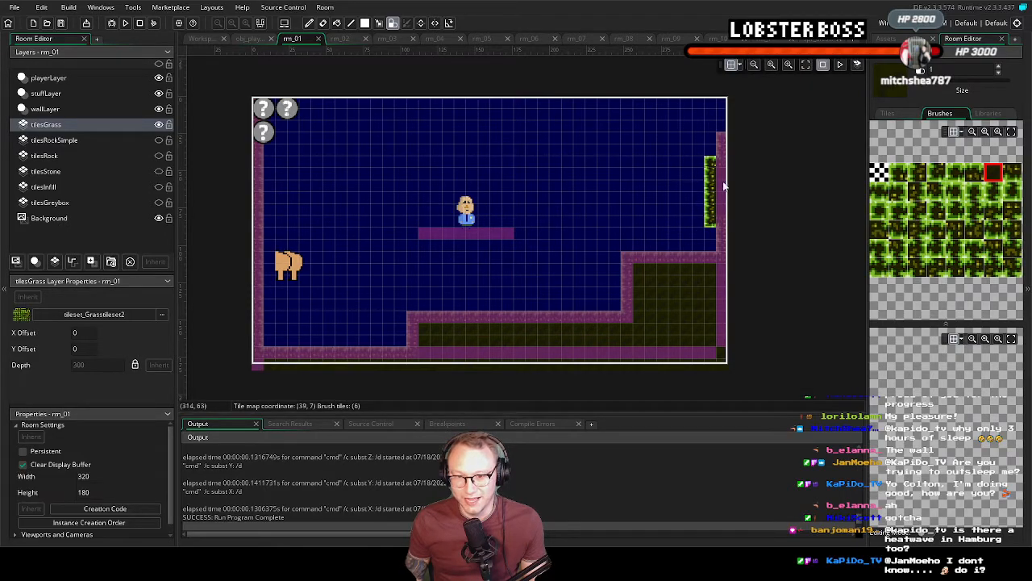
{"action": "left_click", "coordinate": [710, 245]}
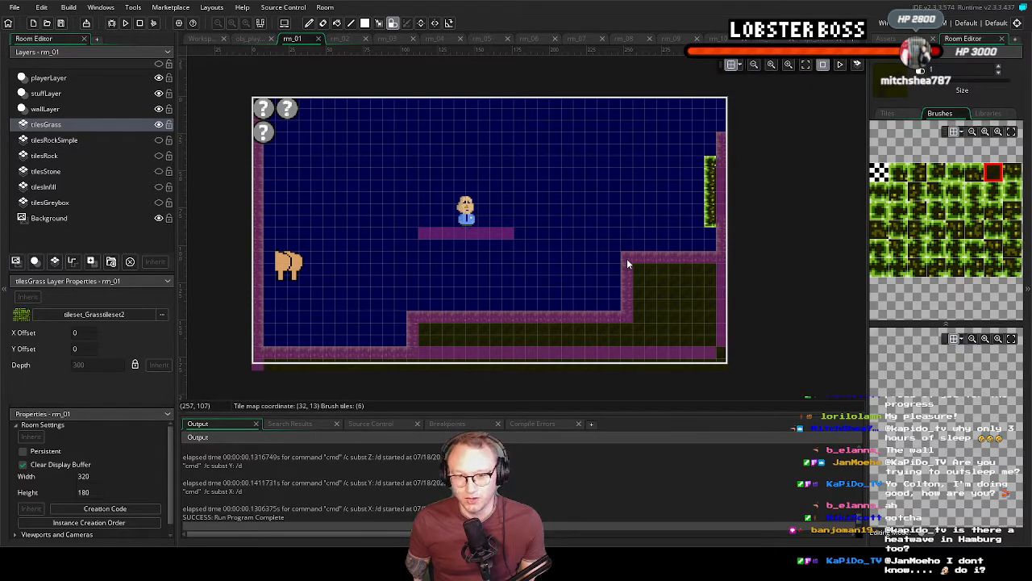
{"action": "left_click", "coordinate": [879, 172]}
{"action": "left_click_drag", "start_coordinate": [710, 172], "coordinate": [708, 220]}
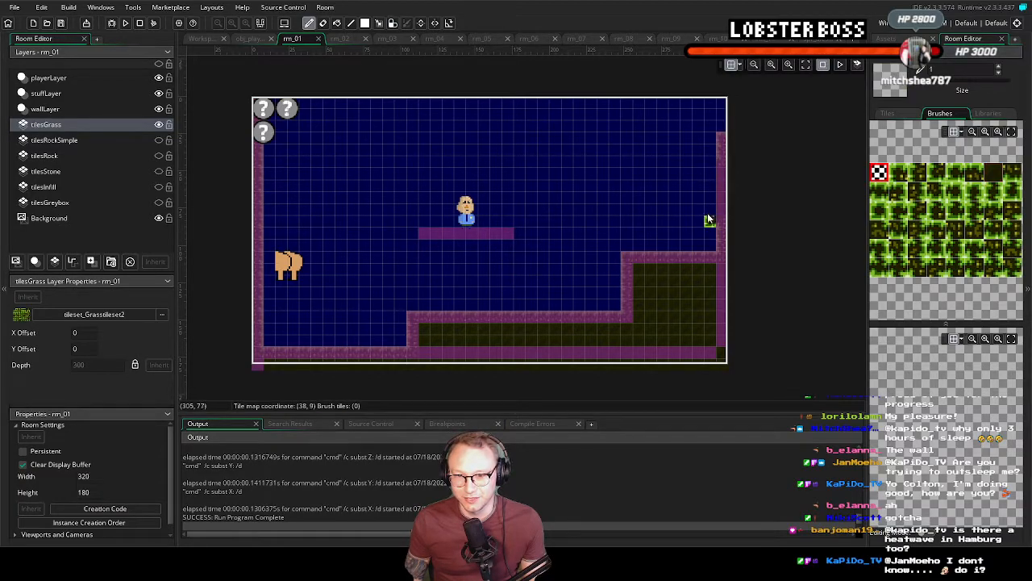
Move wallLayer back below tilesInfill and repair the right wall on tilesGrass with autotile_0
{"action": "left_click_drag", "start_coordinate": [49, 109], "coordinate": [48, 195]}
{"action": "left_click", "coordinate": [59, 109]}
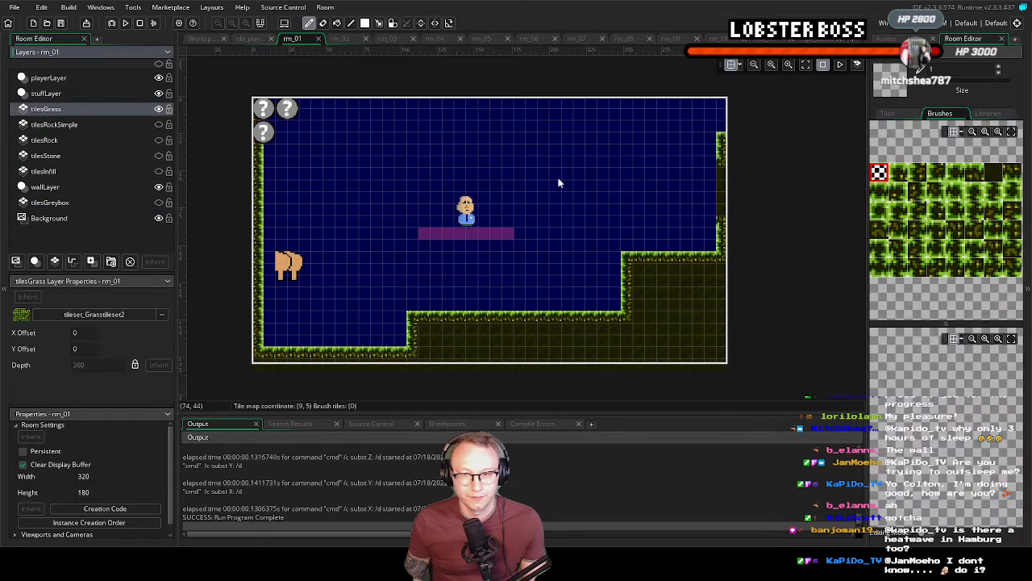
{"action": "left_click", "coordinate": [990, 115]}
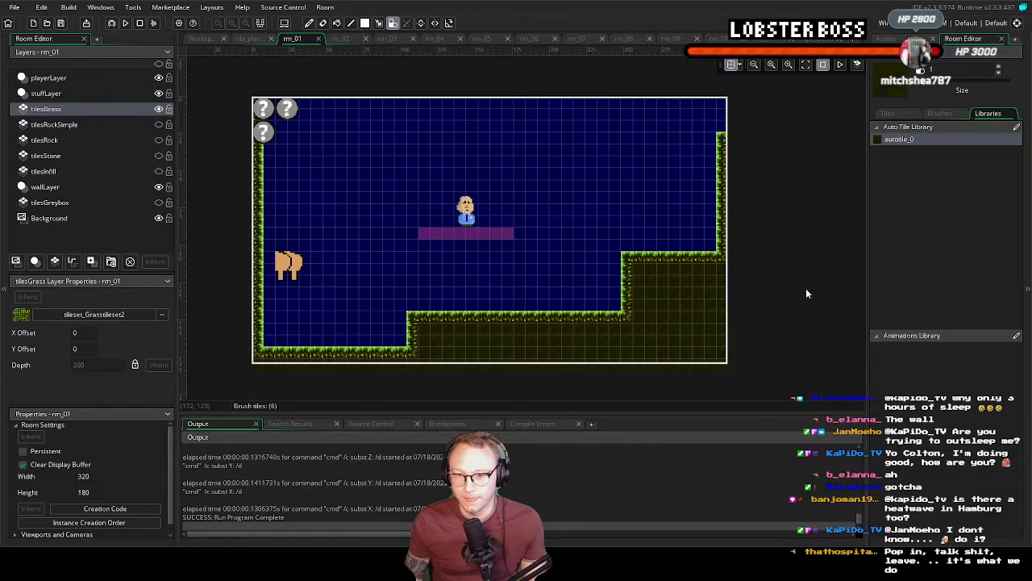
{"action": "middle_click_drag", "start_coordinate": [329, 269], "coordinate": [357, 272]}
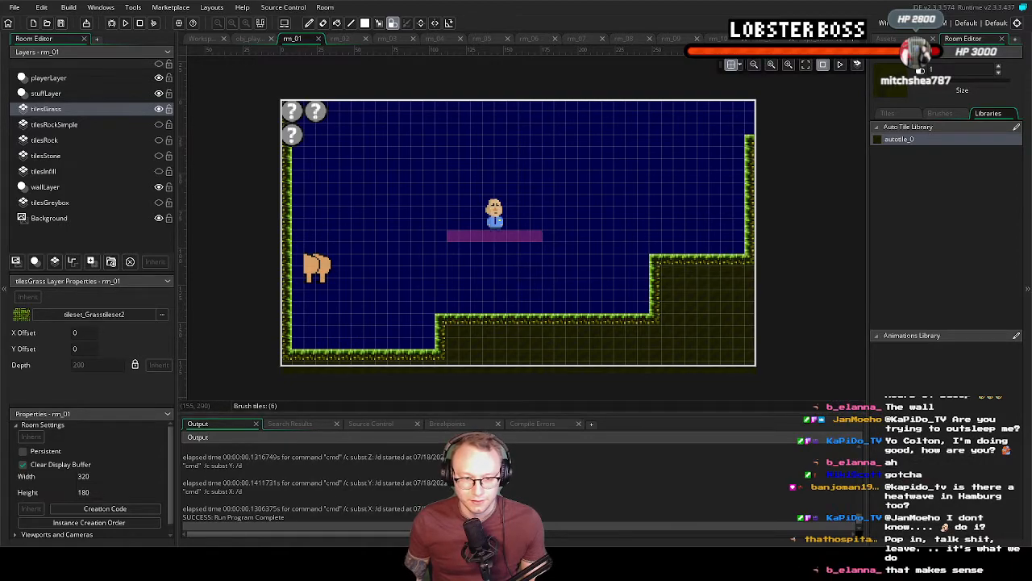
Switch to the Grass base tile sprite in Aseprite, add a layer above Layer 1 and fill it with #1F2000
{"action": "key", "text": "alt+Tab"}
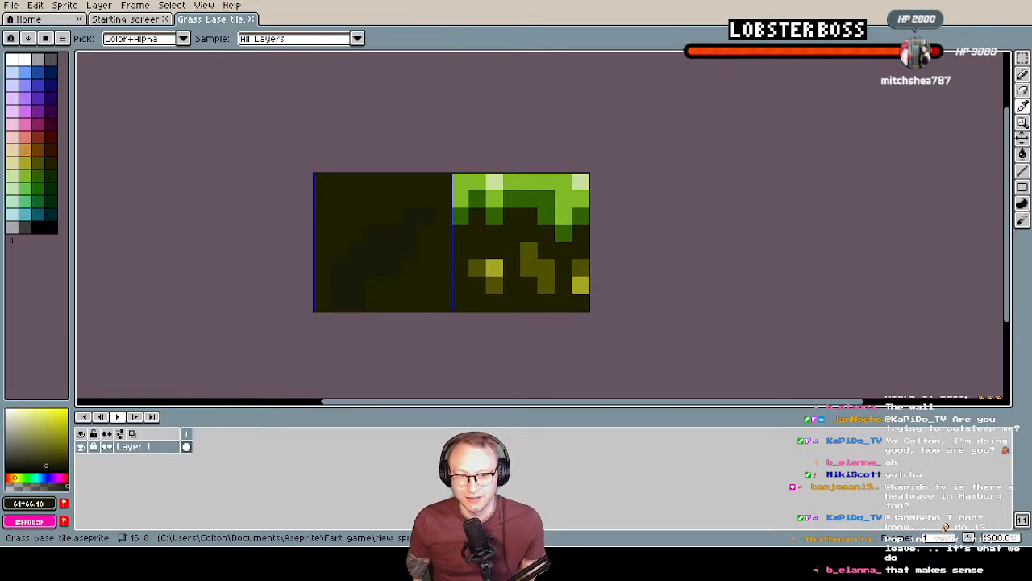
{"action": "key", "text": "b"}
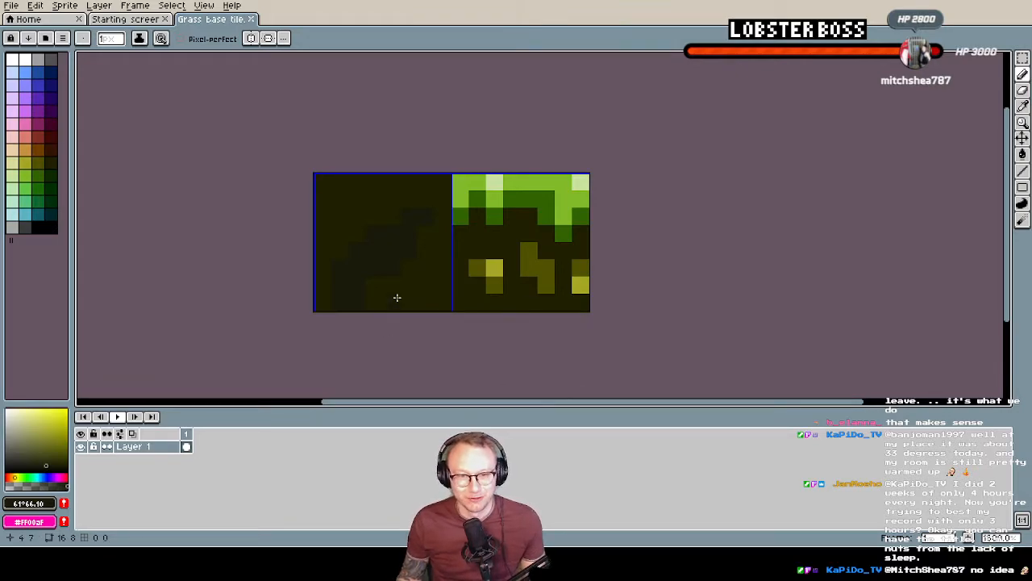
{"action": "scroll", "coordinate": [276, 275], "scroll_direction": "down", "scroll_amount": 1}
{"action": "scroll", "coordinate": [328, 272], "scroll_direction": "up", "scroll_amount": 1}
{"action": "middle_click_drag", "start_coordinate": [396, 290], "coordinate": [398, 240]}
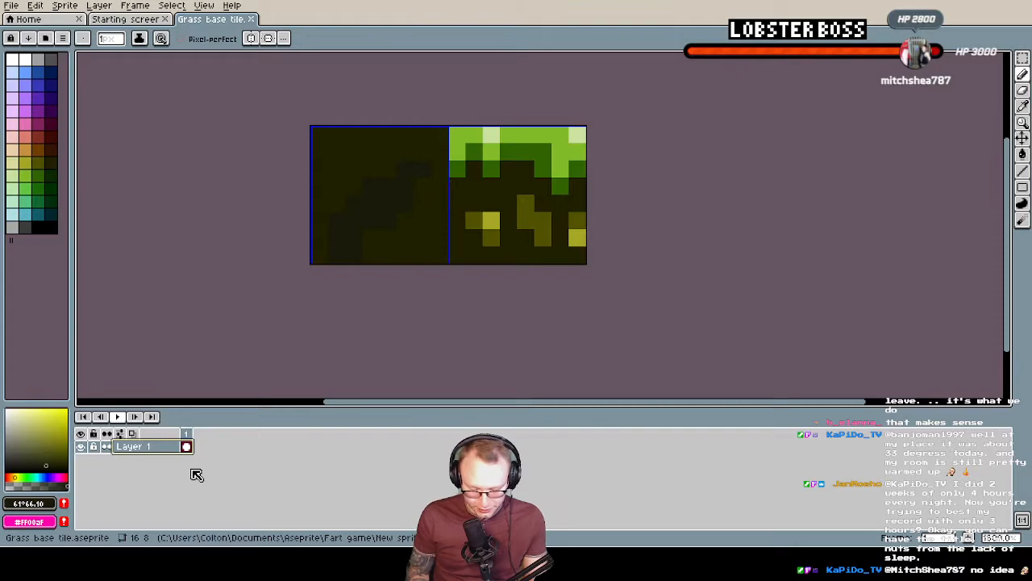
{"action": "key", "text": "shift+n"}
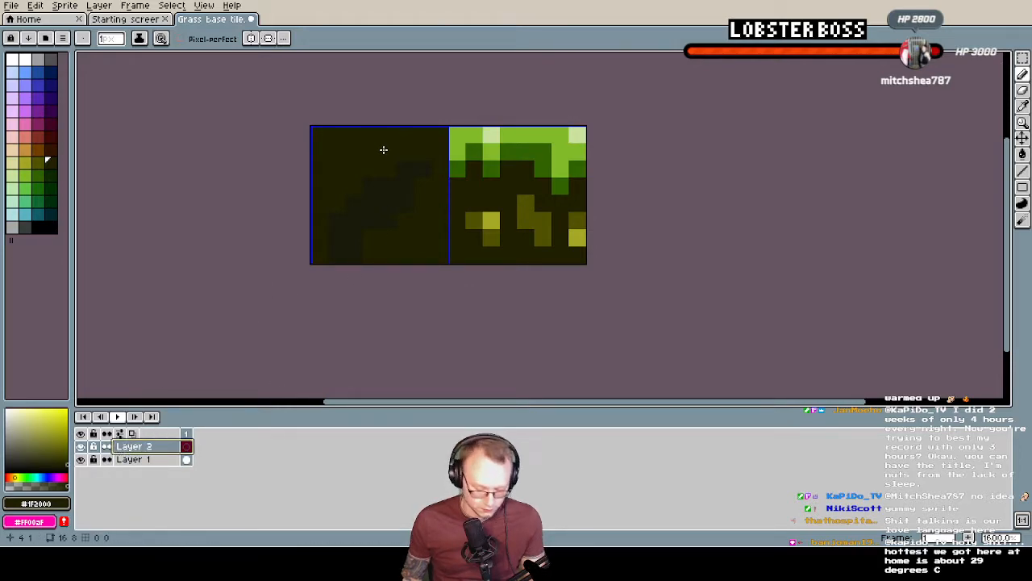
{"action": "key", "text": "g"}
{"action": "left_click", "coordinate": [409, 148]}
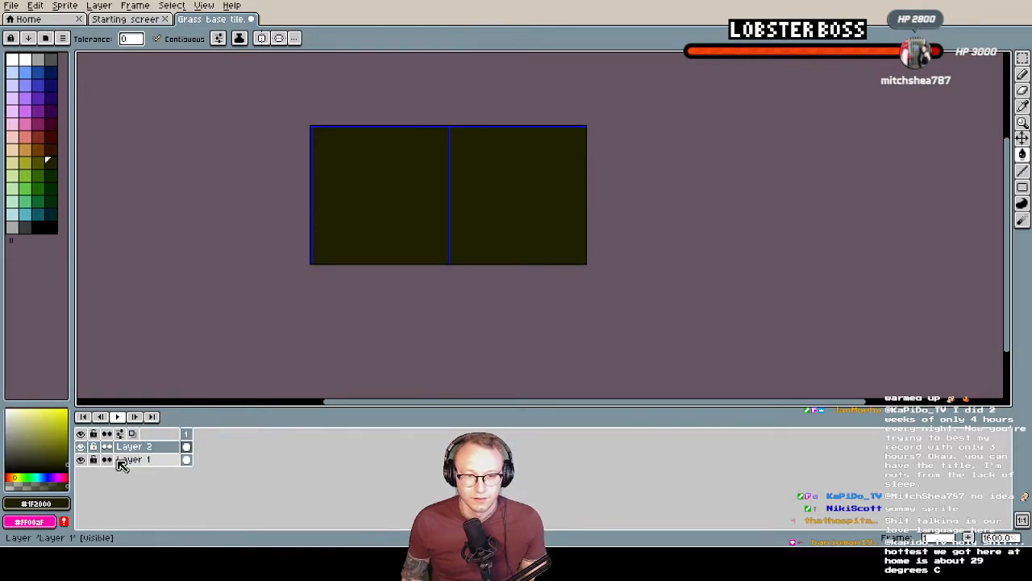
Hide the filled layer so the original grass tile artwork on Layer 1 shows
{"action": "left_click", "coordinate": [80, 459]}
{"action": "left_click", "coordinate": [81, 459]}
{"action": "left_click", "coordinate": [81, 447]}
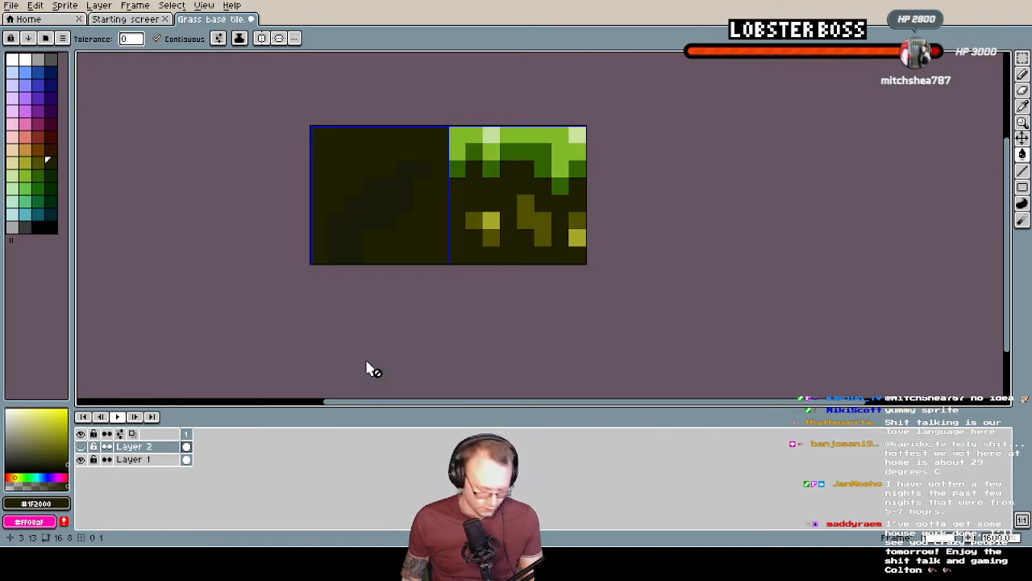
Sample the bright green #81BA28 from Layer 1 and paint the top pixel row of the right tile on Layer 2
{"action": "left_click", "coordinate": [148, 459]}
{"action": "left_click", "coordinate": [530, 166], "text": "alt"}
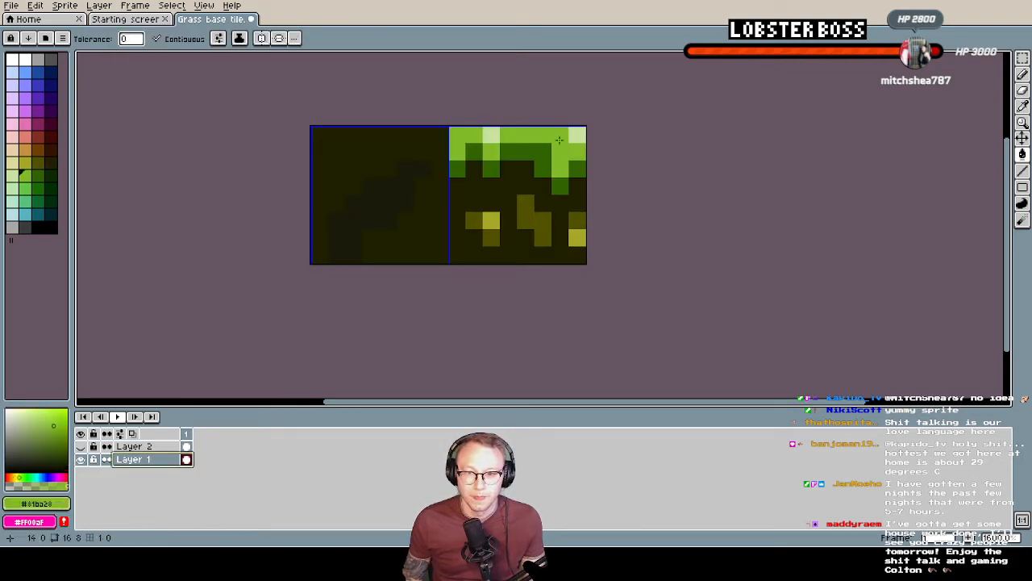
{"action": "left_click", "coordinate": [82, 448]}
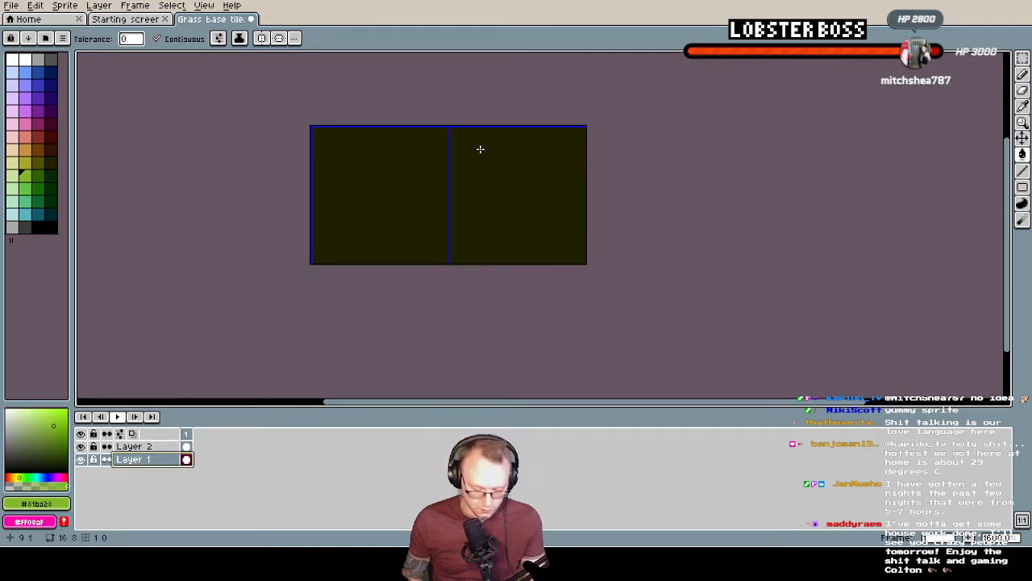
{"action": "key", "text": "b"}
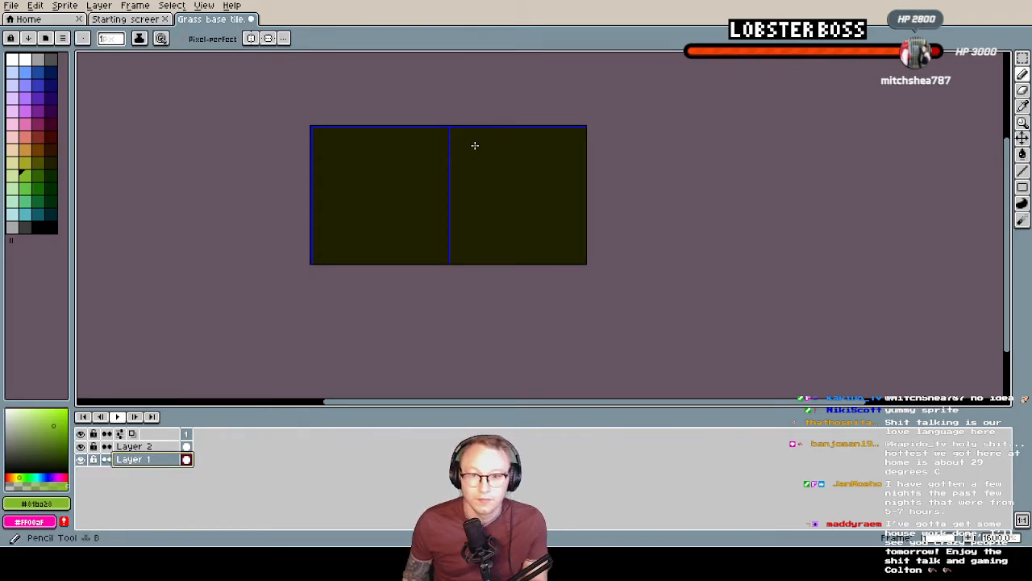
{"action": "left_click", "coordinate": [134, 446]}
{"action": "left_click", "coordinate": [526, 168]}
{"action": "mouse_move", "coordinate": [466, 137]}
{"action": "left_mouse_down"}
{"action": "mouse_move", "coordinate": [452, 135]}
{"action": "mouse_move", "coordinate": [571, 134]}
{"action": "left_mouse_up"}
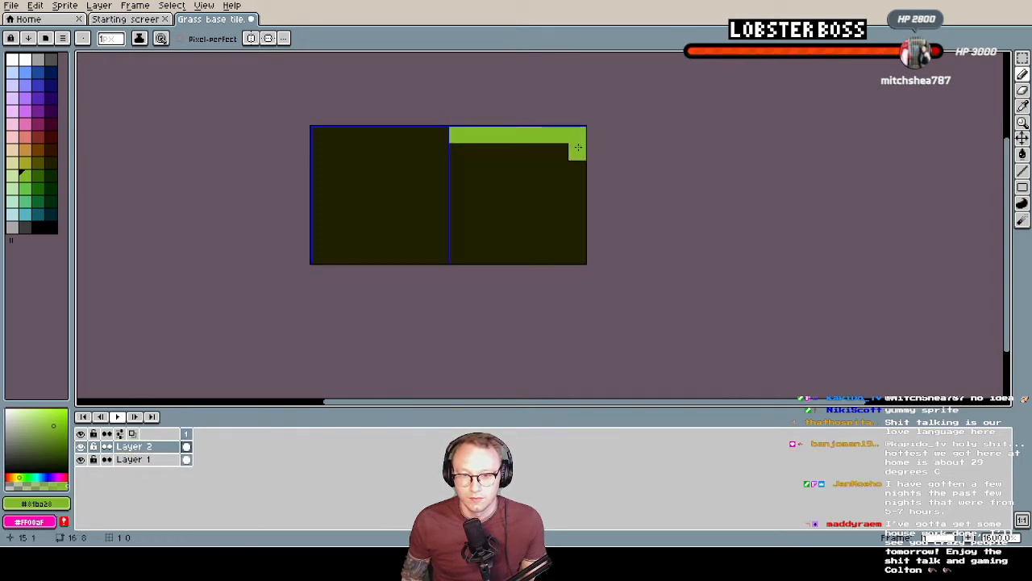
Paint two stepped green grass drips hanging from the top row, a longer left one and a shorter right one
{"action": "left_click_drag", "start_coordinate": [487, 146], "coordinate": [489, 186]}
{"action": "left_click", "coordinate": [509, 152]}
{"action": "left_click", "coordinate": [474, 151]}
{"action": "left_click", "coordinate": [544, 164]}
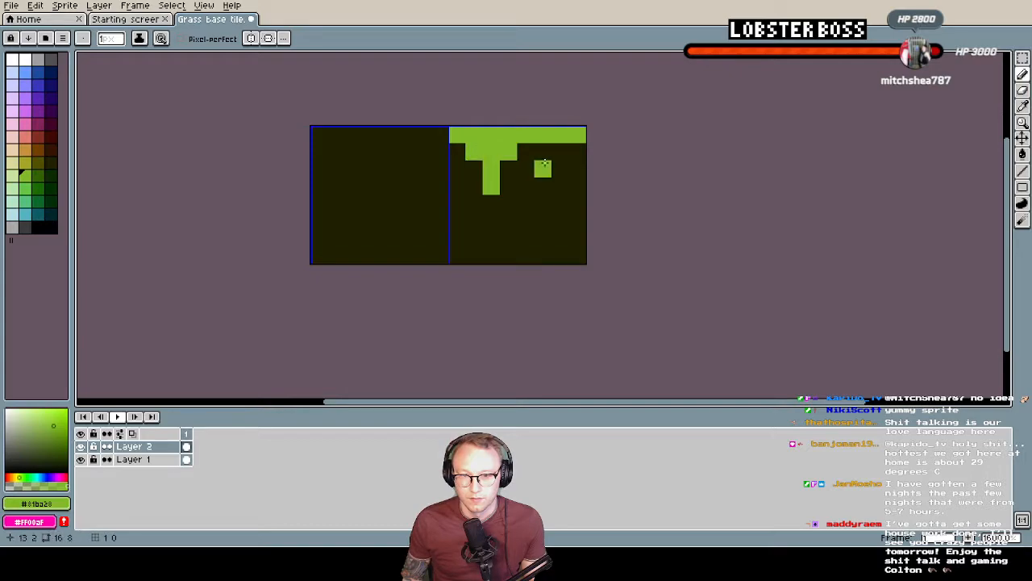
{"action": "left_click_drag", "start_coordinate": [559, 150], "coordinate": [556, 169]}
{"action": "left_click", "coordinate": [543, 151]}
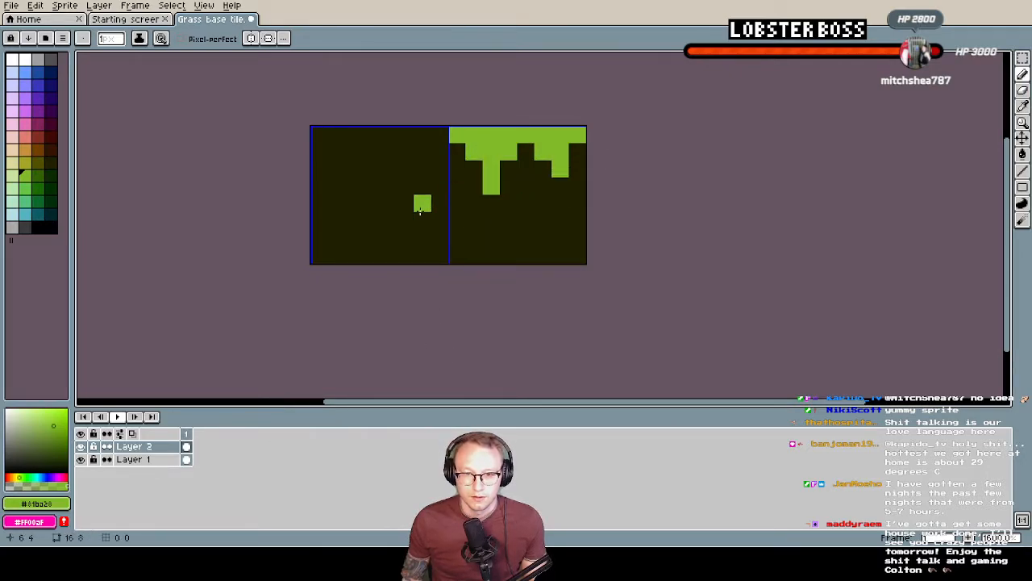
Sample the dark green #316300 from Layer 1 and shade the sides and tip of the left grass drip on Layer 2
{"action": "left_click", "coordinate": [81, 446]}
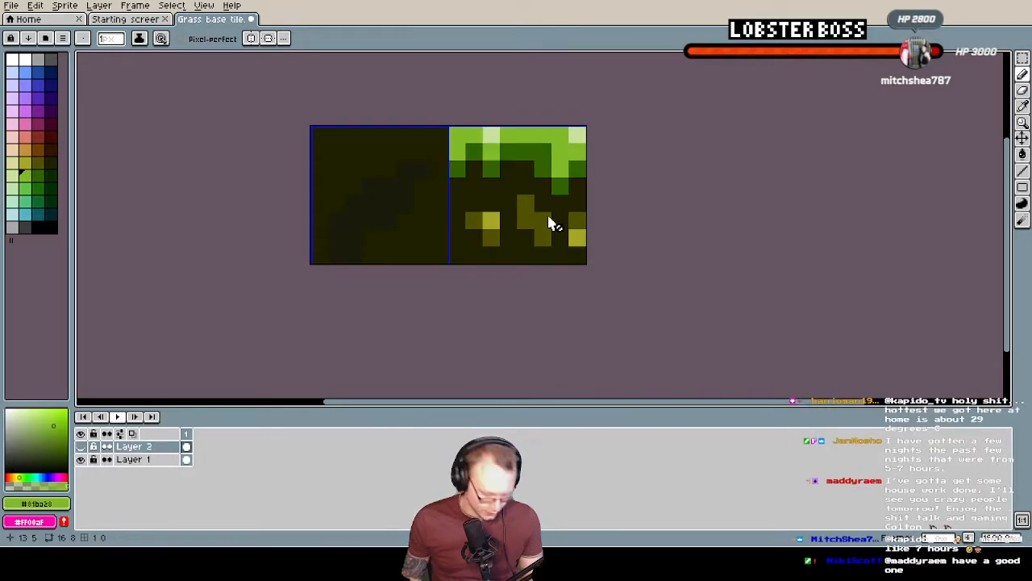
{"action": "left_click", "coordinate": [131, 459]}
{"action": "key", "text": "alt"}
{"action": "left_click", "coordinate": [538, 157], "text": "alt"}
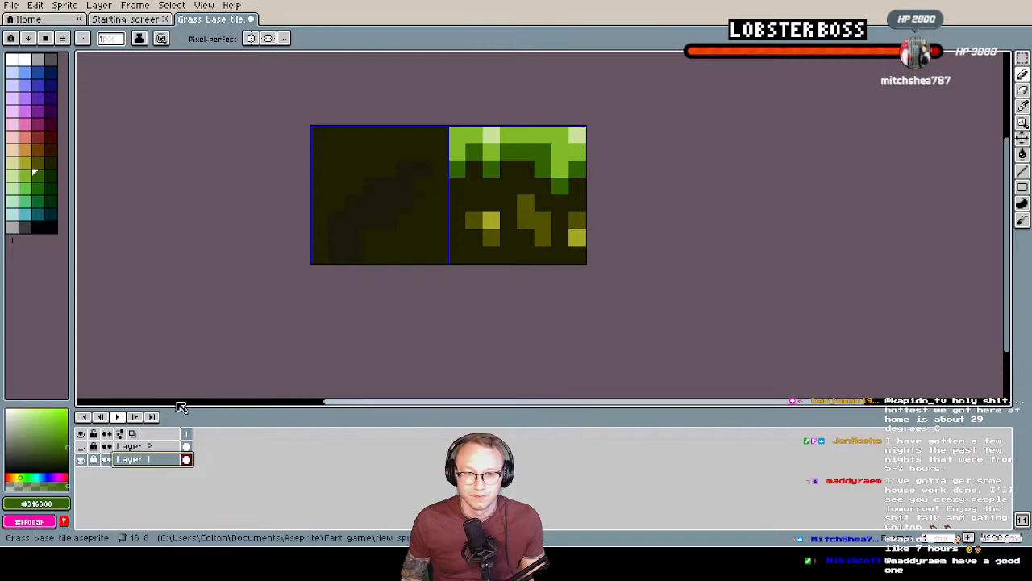
{"action": "left_click", "coordinate": [80, 446]}
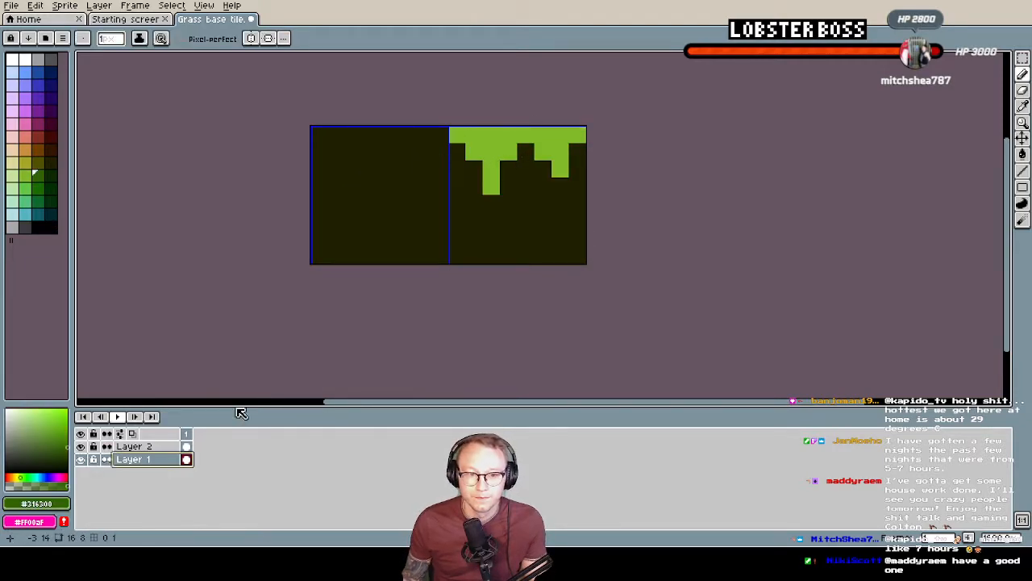
{"action": "left_click", "coordinate": [151, 446]}
{"action": "left_click", "coordinate": [460, 155]}
{"action": "left_click", "coordinate": [471, 172]}
{"action": "mouse_move", "coordinate": [490, 205]}
{"action": "left_mouse_down"}
{"action": "mouse_move", "coordinate": [476, 189]}
{"action": "mouse_move", "coordinate": [506, 184]}
{"action": "left_mouse_up"}
Shade the gap between the drips and the edges and tip of the right drip in dark green
{"action": "left_click", "coordinate": [525, 151]}
{"action": "left_click", "coordinate": [543, 169]}
{"action": "left_click", "coordinate": [559, 185]}
{"action": "left_click", "coordinate": [577, 152]}
{"action": "left_click", "coordinate": [578, 169]}
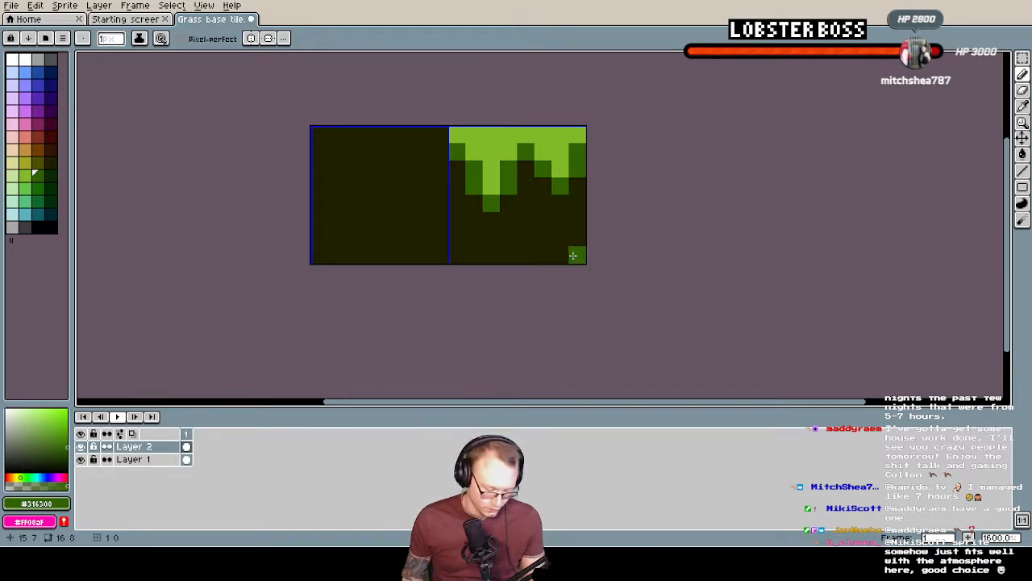
Sample the pale green highlight from Layer 1 and add highlight pixels along the upper grass on Layer 2
{"action": "left_click", "coordinate": [81, 446]}
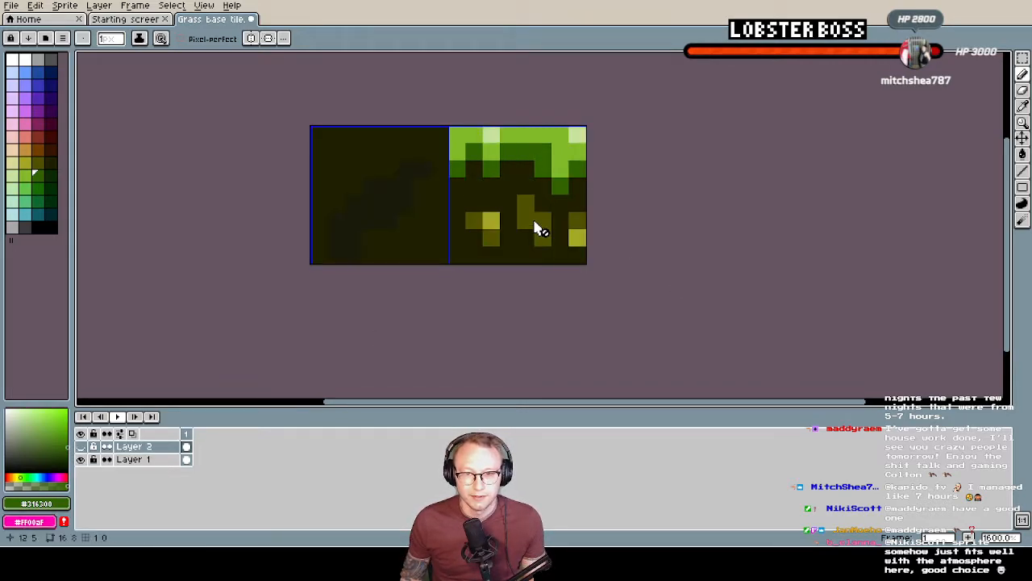
{"action": "left_click", "coordinate": [490, 132], "text": "alt"}
{"action": "left_click", "coordinate": [80, 446]}
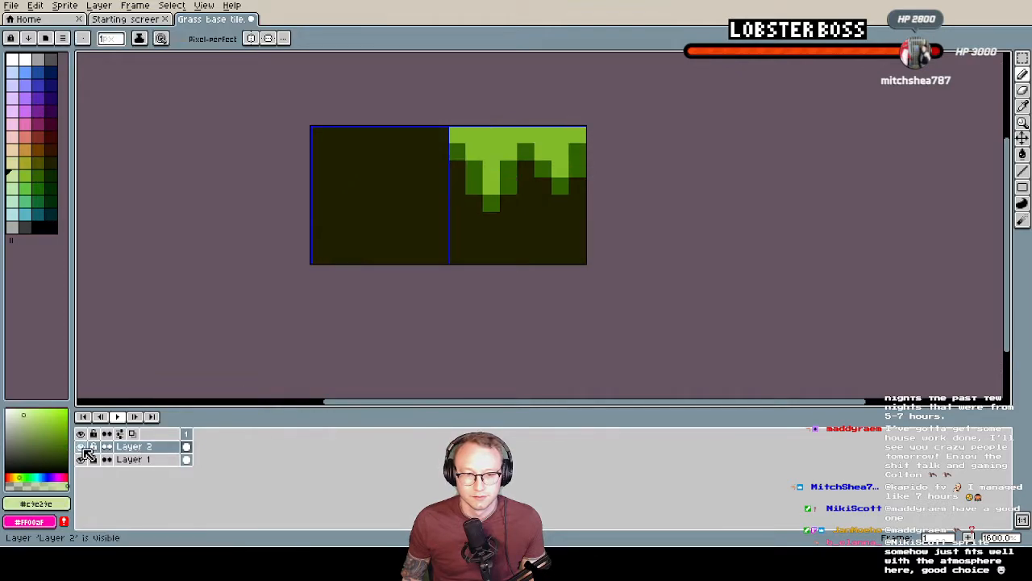
{"action": "left_click", "coordinate": [558, 140]}
{"action": "left_click_drag", "start_coordinate": [508, 134], "coordinate": [526, 134]}
{"action": "left_click", "coordinate": [474, 135]}
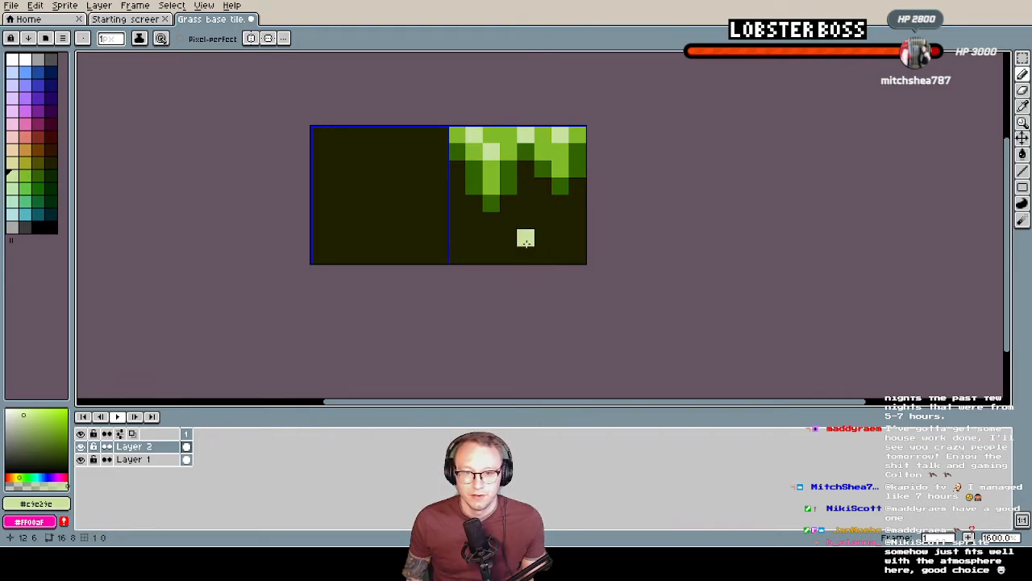
Sample the olive #515200 from Layer 1, paint two dirt patches below the grass on Layer 2, and compare both layers
{"action": "left_click", "coordinate": [80, 446]}
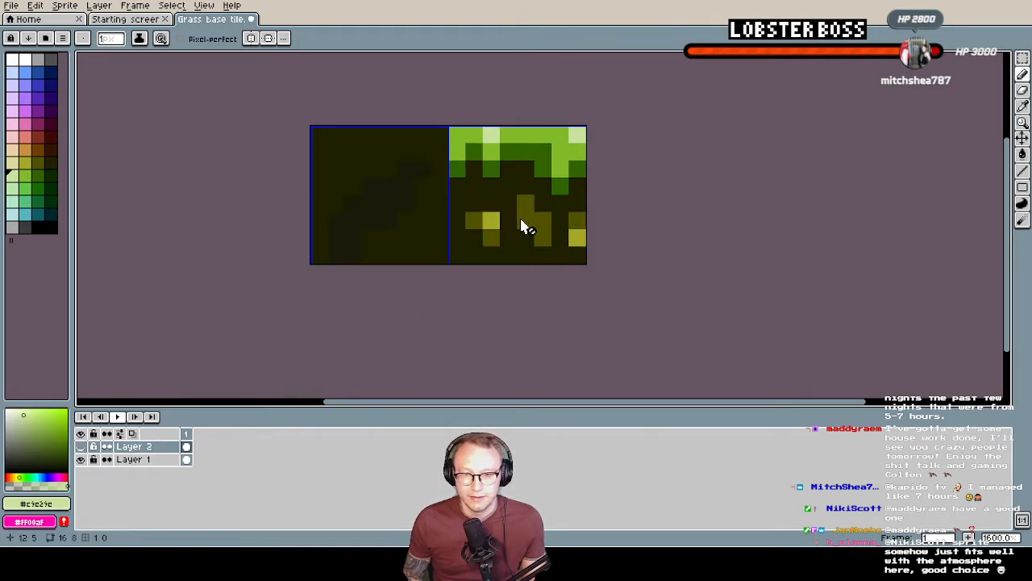
{"action": "left_click", "coordinate": [554, 221], "text": "alt"}
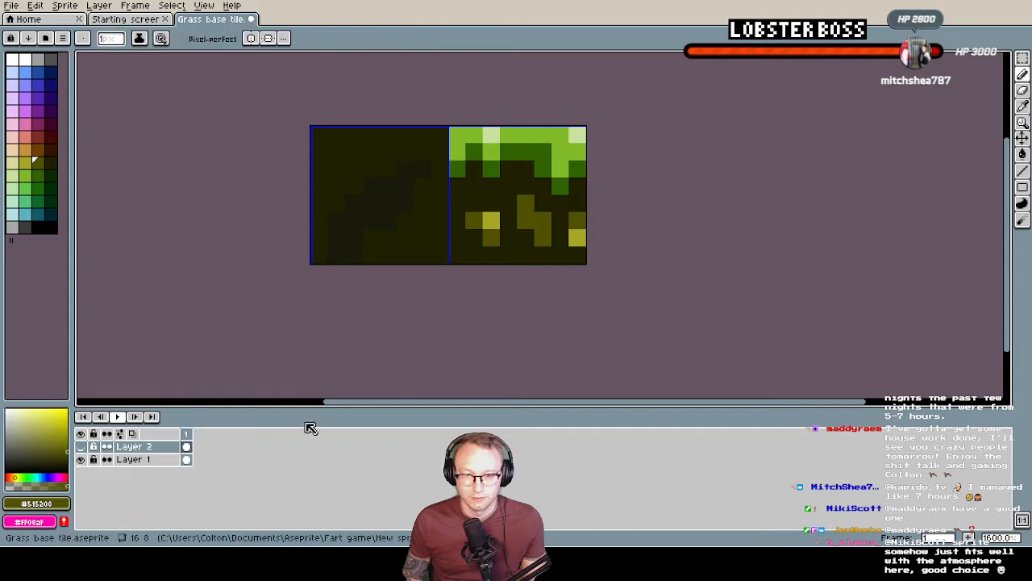
{"action": "left_click", "coordinate": [81, 446]}
{"action": "left_click", "coordinate": [543, 255]}
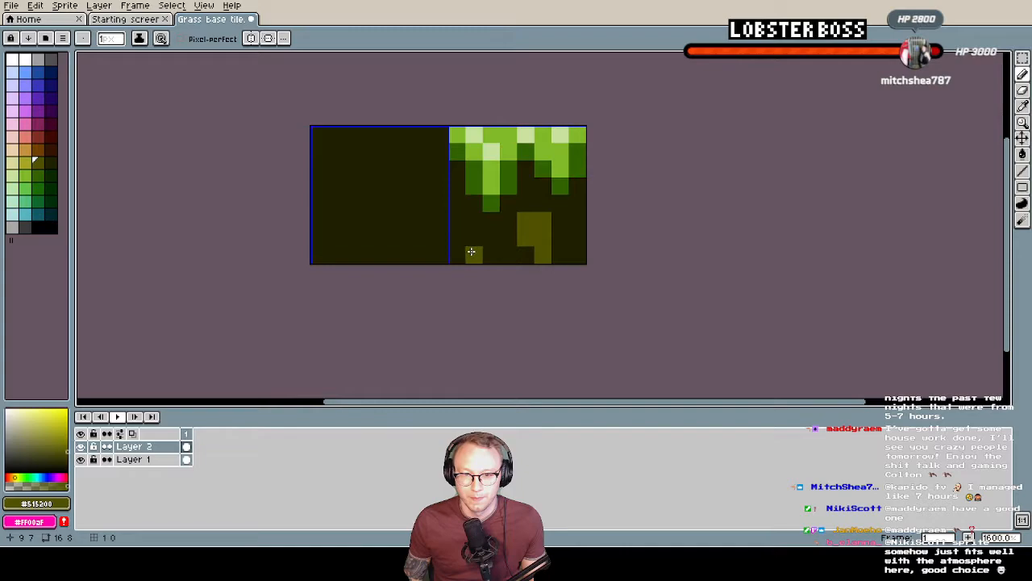
{"action": "left_click_drag", "start_coordinate": [480, 252], "coordinate": [490, 237]}
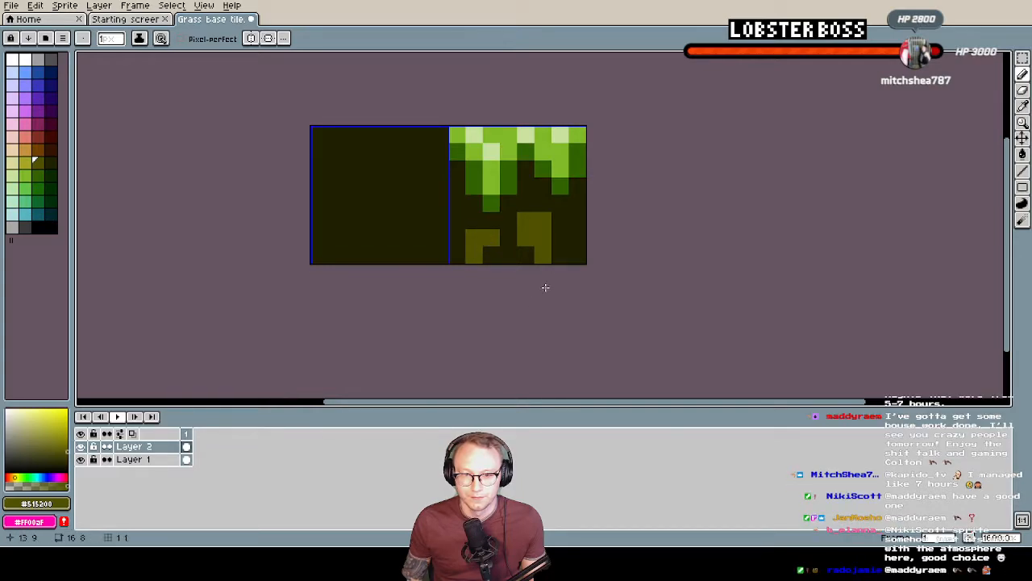
{"action": "left_click", "coordinate": [81, 445]}
{"action": "left_click", "coordinate": [81, 446]}
{"action": "left_click", "coordinate": [80, 446]}
{"action": "left_click", "coordinate": [81, 446]}
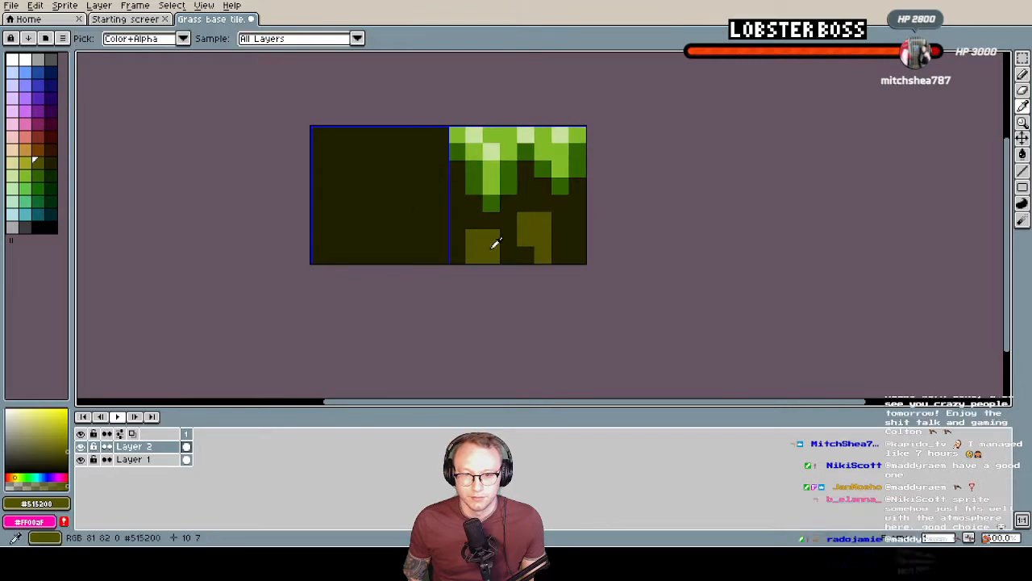
Sample the yellow #A6A725 from Layer 1 and add highlight pixels to the two dirt patches on Layer 2
{"action": "left_click", "coordinate": [84, 446]}
{"action": "left_click", "coordinate": [491, 221], "text": "alt"}
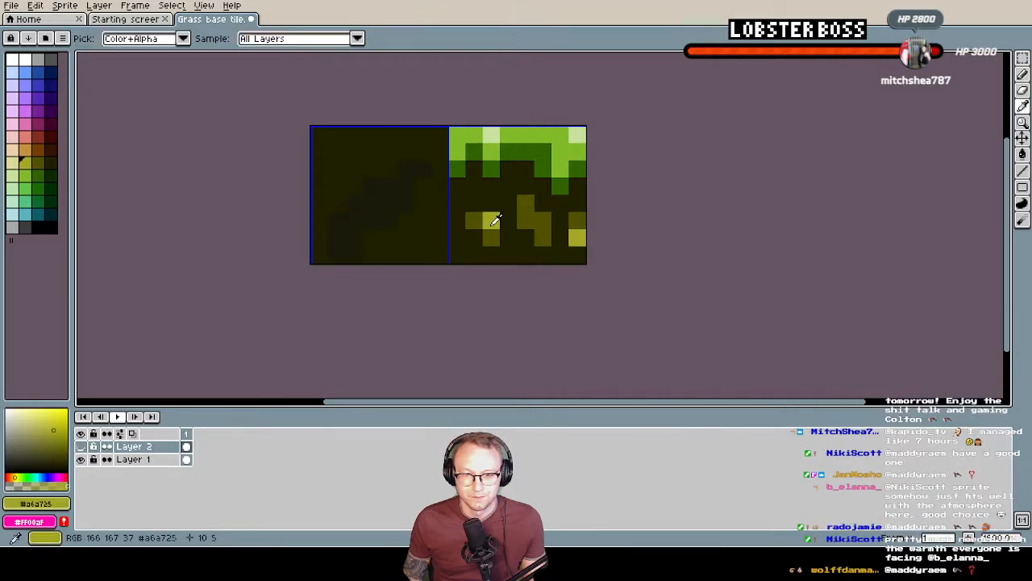
{"action": "left_click", "coordinate": [84, 446]}
{"action": "left_click", "coordinate": [491, 238]}
{"action": "left_click", "coordinate": [542, 220]}
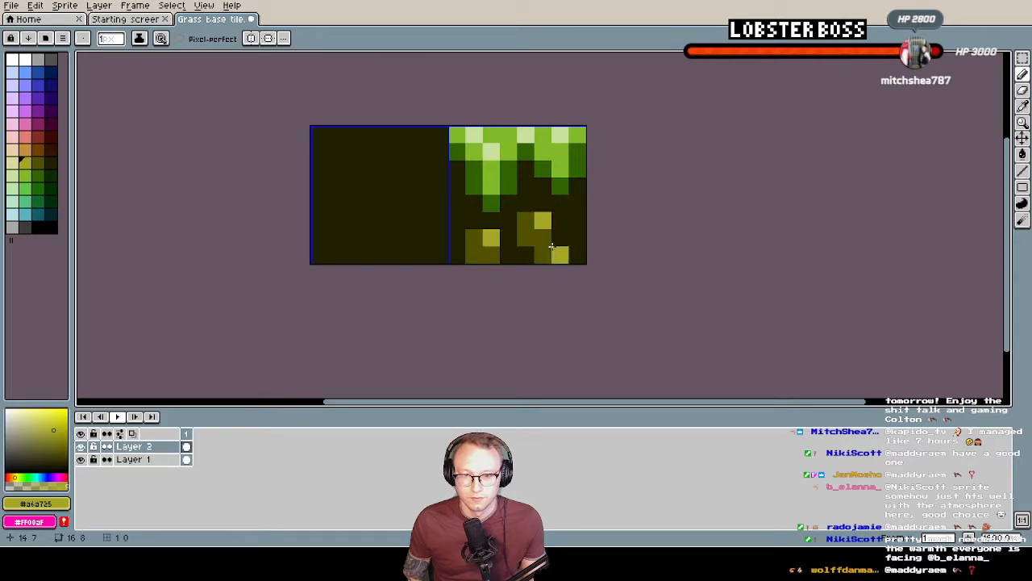
Sample the near-black #191A09 from Layer 1 and paint a stepped diagonal shadow patch on the left tile of Layer 2
{"action": "scroll", "coordinate": [381, 218], "scroll_direction": "down", "scroll_amount": 1}
{"action": "scroll", "coordinate": [384, 218], "scroll_direction": "up", "scroll_amount": 1}
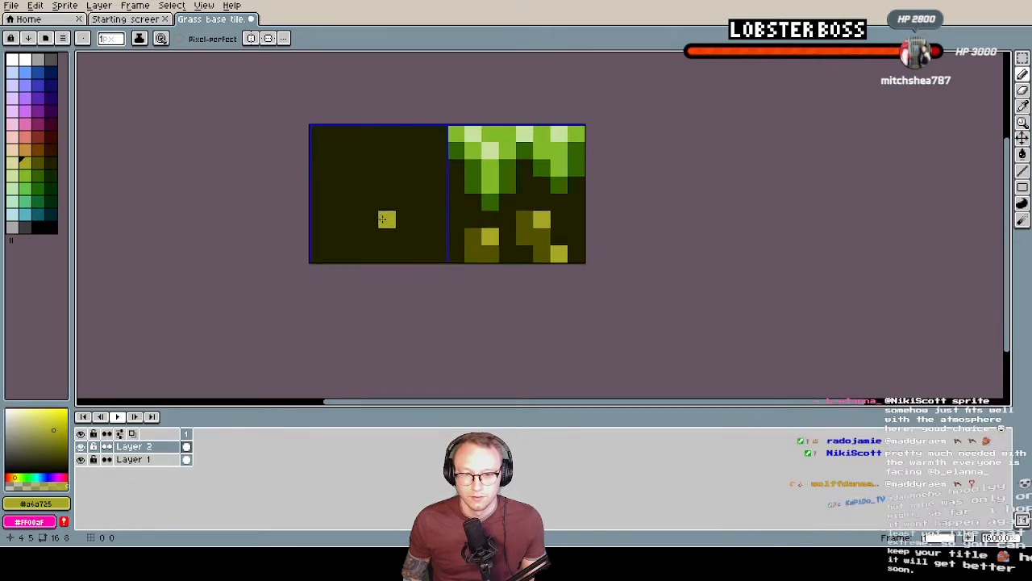
{"action": "middle_click_drag", "start_coordinate": [385, 219], "coordinate": [421, 250]}
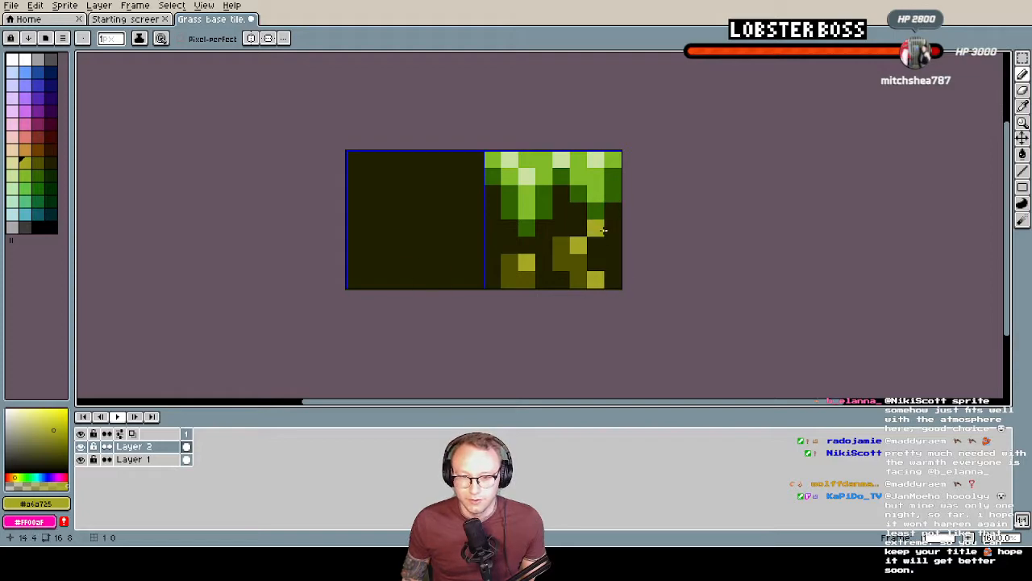
{"action": "left_click", "coordinate": [80, 445]}
{"action": "key", "text": "i"}
{"action": "left_click", "coordinate": [423, 232], "text": "alt"}
{"action": "left_click", "coordinate": [79, 446]}
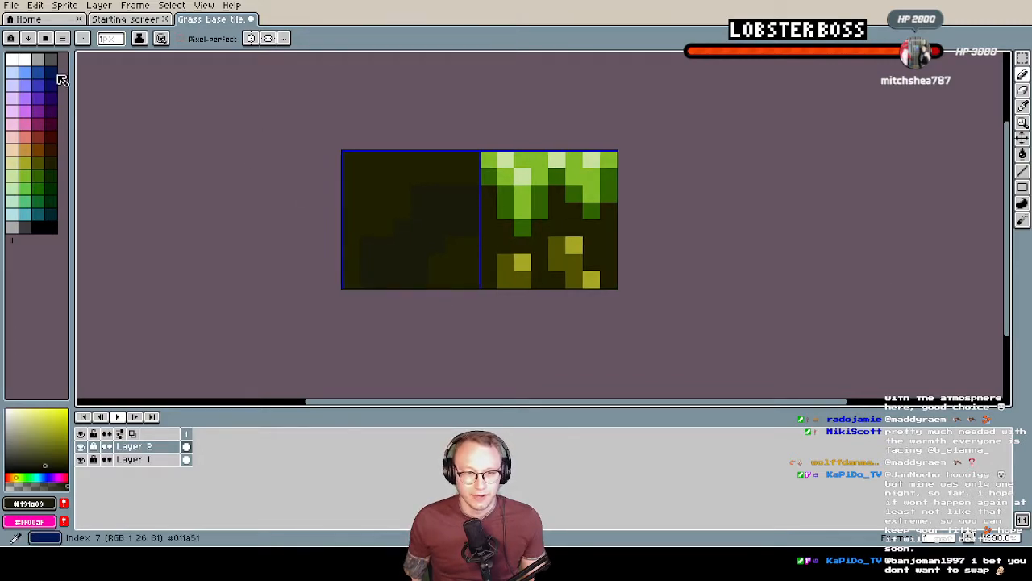
Export the visible layers at 100% as Grass base tile2.png, accepting the loss of layers
{"action": "left_click", "coordinate": [13, 7]}
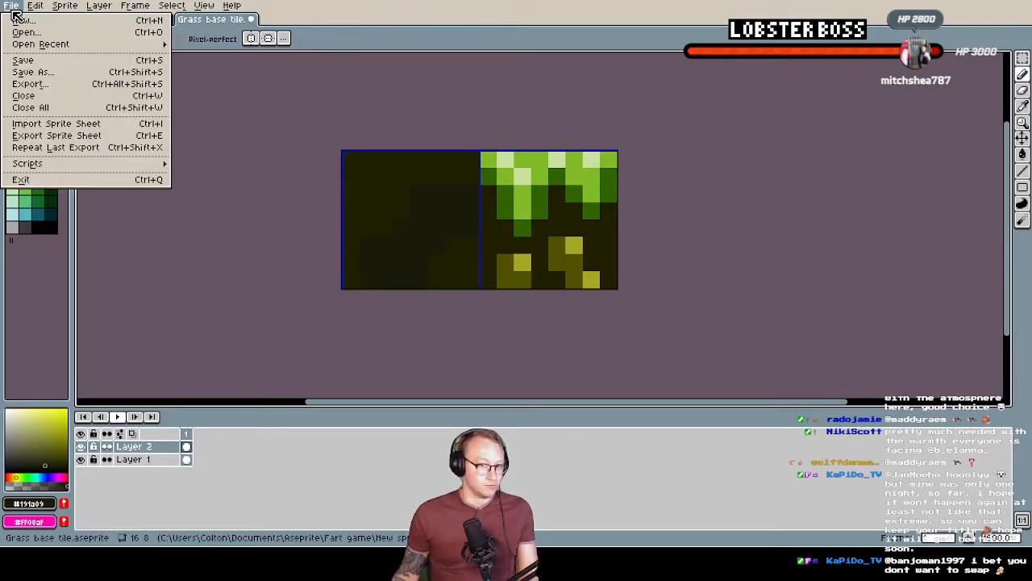
{"action": "left_click", "coordinate": [42, 84]}
{"action": "left_click", "coordinate": [171, 28]}
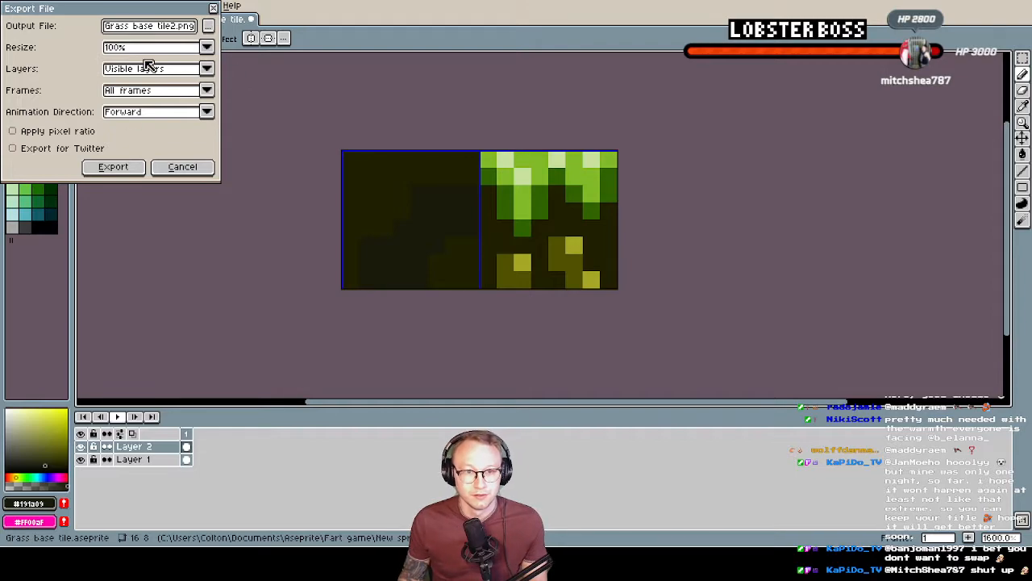
{"action": "left_click", "coordinate": [113, 167]}
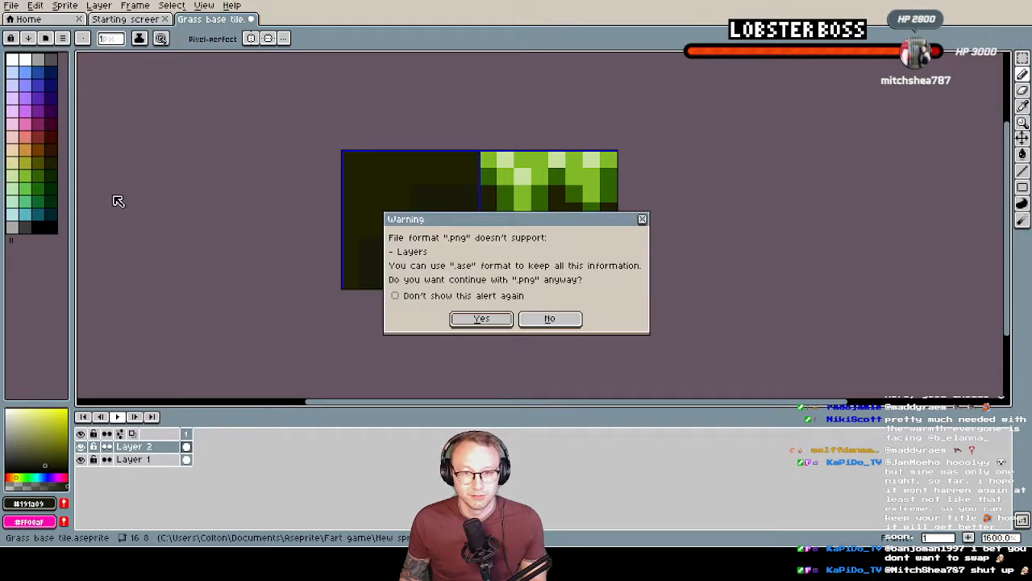
{"action": "left_click", "coordinate": [482, 319]}
{"action": "key", "text": "i"}
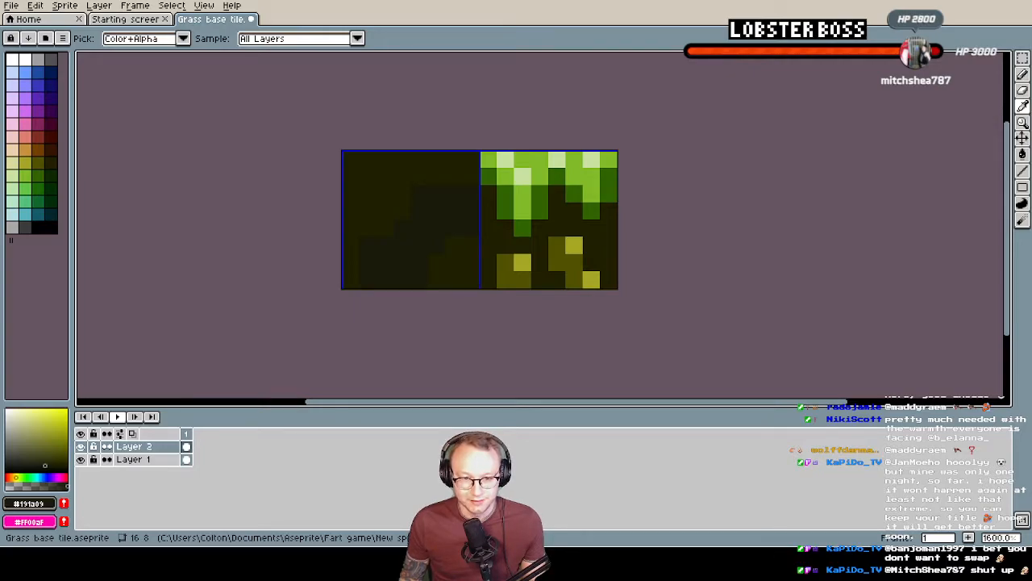
Switch to Tilesetter and delete the lowest generated grass tile block and the old pair of base tiles
{"action": "key", "text": "alt+Tab"}
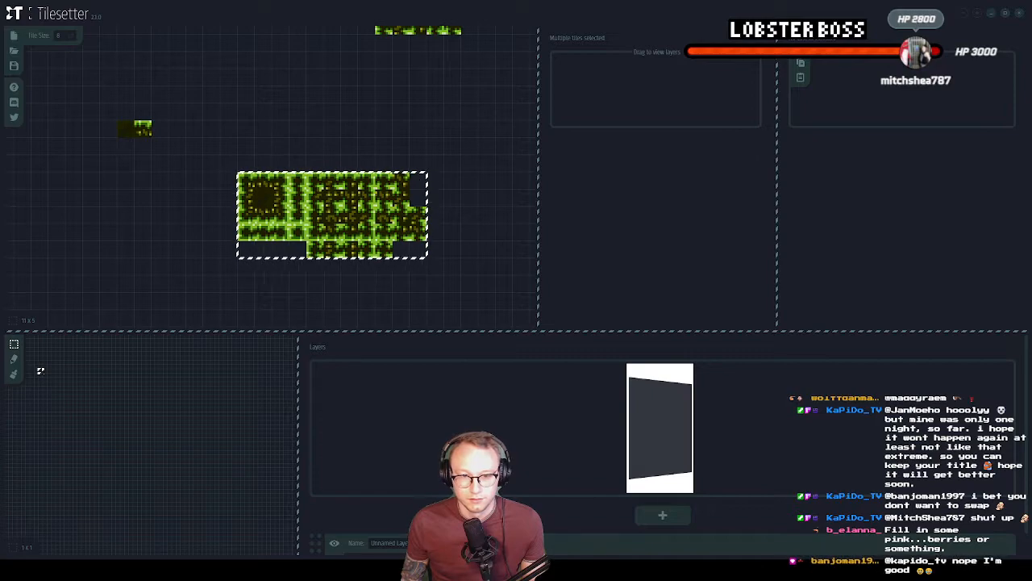
{"action": "middle_click_drag", "start_coordinate": [291, 171], "coordinate": [302, 218]}
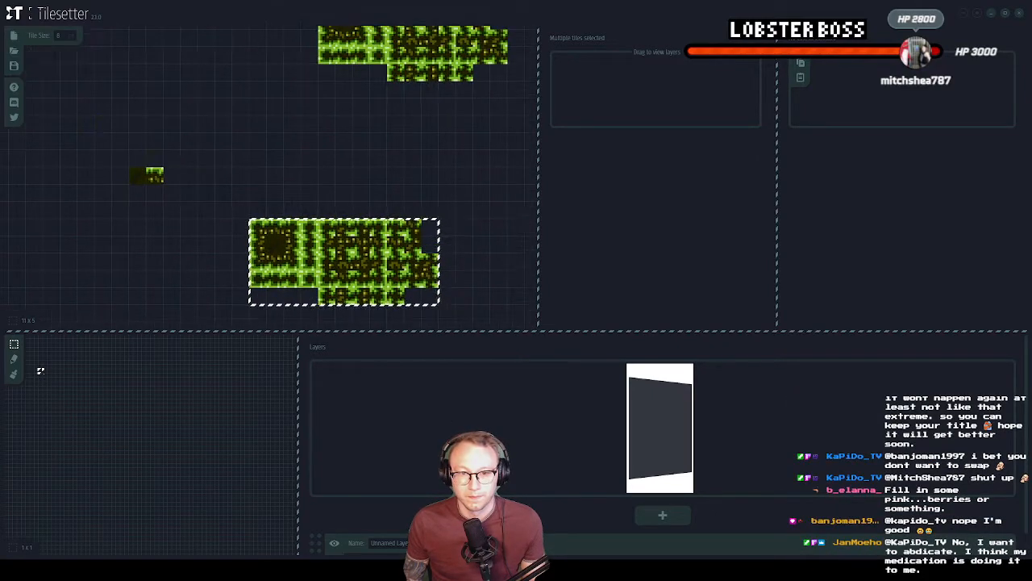
{"action": "left_click_drag", "start_coordinate": [196, 181], "coordinate": [508, 318]}
{"action": "key", "text": "Delete"}
{"action": "left_click", "coordinate": [154, 172]}
{"action": "left_click_drag", "start_coordinate": [137, 171], "coordinate": [184, 182]}
{"action": "key", "text": "Delete"}
Delete the remaining old grass tile blocks so the tileset area is empty
{"action": "middle_click_drag", "start_coordinate": [184, 181], "coordinate": [187, 297]}
{"action": "left_click_drag", "start_coordinate": [309, 77], "coordinate": [554, 224]}
{"action": "key", "text": "Delete"}
{"action": "middle_click_drag", "start_coordinate": [555, 224], "coordinate": [521, 289]}
{"action": "left_click_drag", "start_coordinate": [415, 74], "coordinate": [468, 113]}
{"action": "key", "text": "Delete"}
Import the redrawn pair of grass base tiles into an empty cell of the tileset
{"action": "middle_click_drag", "start_coordinate": [95, 214], "coordinate": [174, 200]}
{"action": "left_click", "coordinate": [150, 201]}
{"action": "left_click", "coordinate": [202, 184]}
{"action": "right_click", "coordinate": [212, 180]}
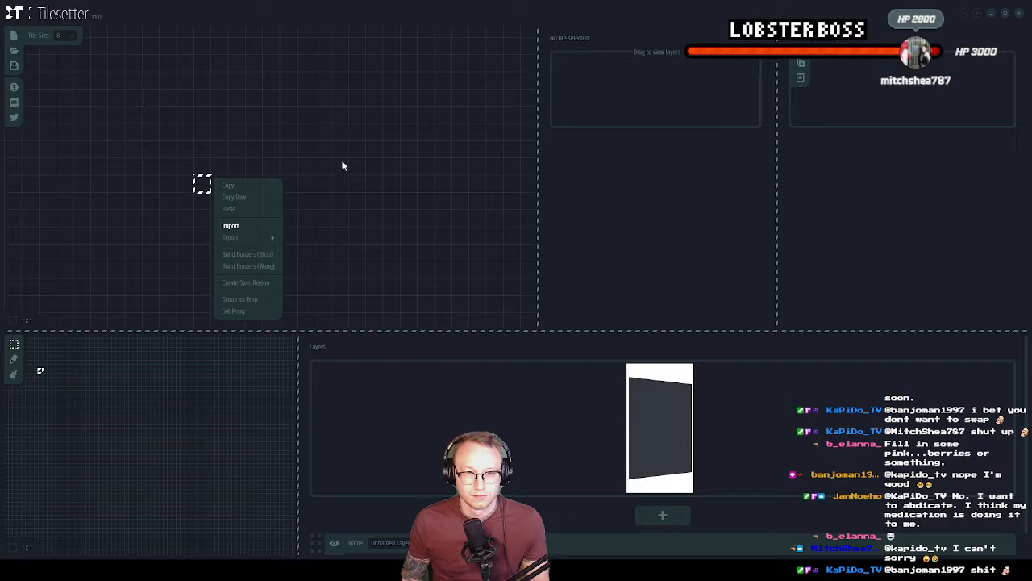
{"action": "left_click", "coordinate": [255, 227]}
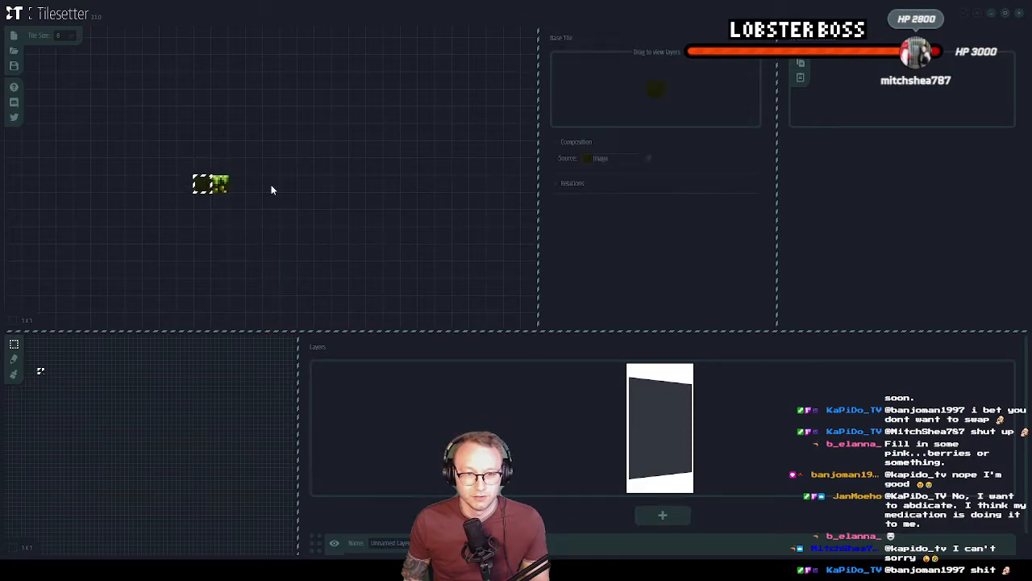
Copy the dark infill tile to an empty area of the tileset and build Blob borders from it
{"action": "left_click", "coordinate": [210, 186]}
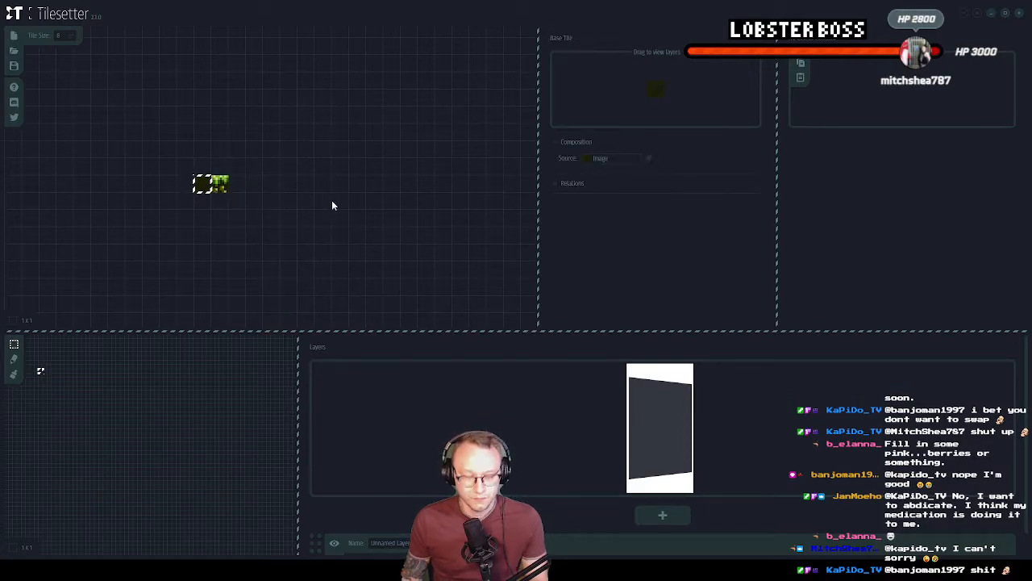
{"action": "scroll", "coordinate": [342, 224], "scroll_direction": "down", "scroll_amount": 1}
{"action": "middle_click_drag", "start_coordinate": [342, 224], "coordinate": [309, 156]}
{"action": "scroll", "coordinate": [306, 153], "scroll_direction": "up", "scroll_amount": 2}
{"action": "left_click", "coordinate": [305, 179]}
{"action": "key", "text": "ctrl+v"}
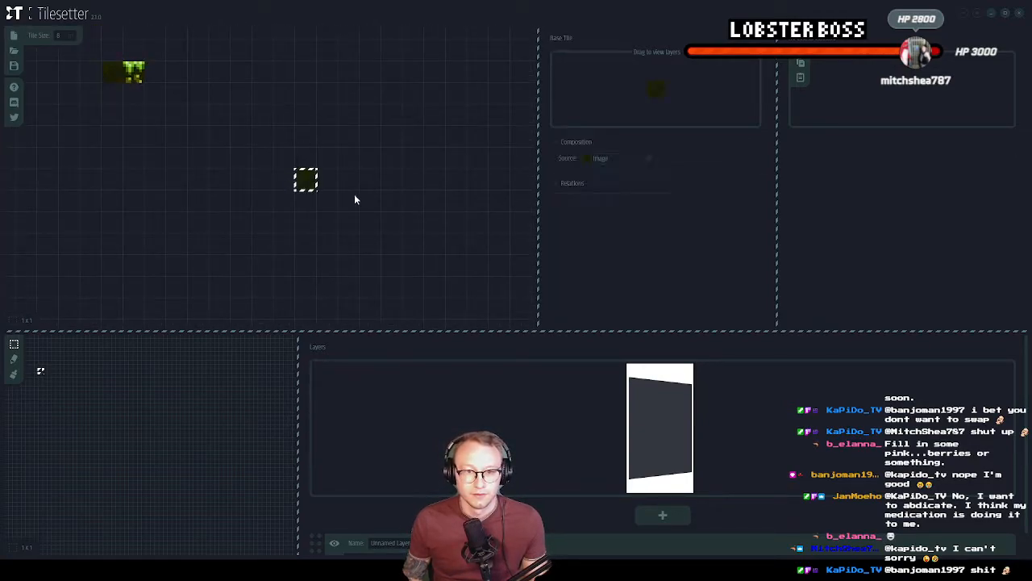
{"action": "right_click", "coordinate": [308, 182]}
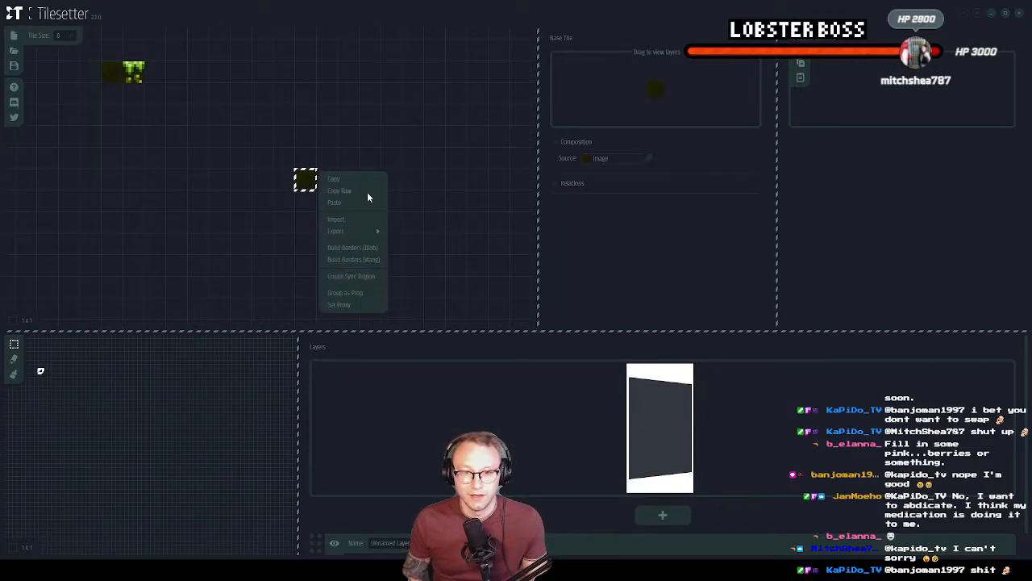
{"action": "left_click", "coordinate": [355, 249]}
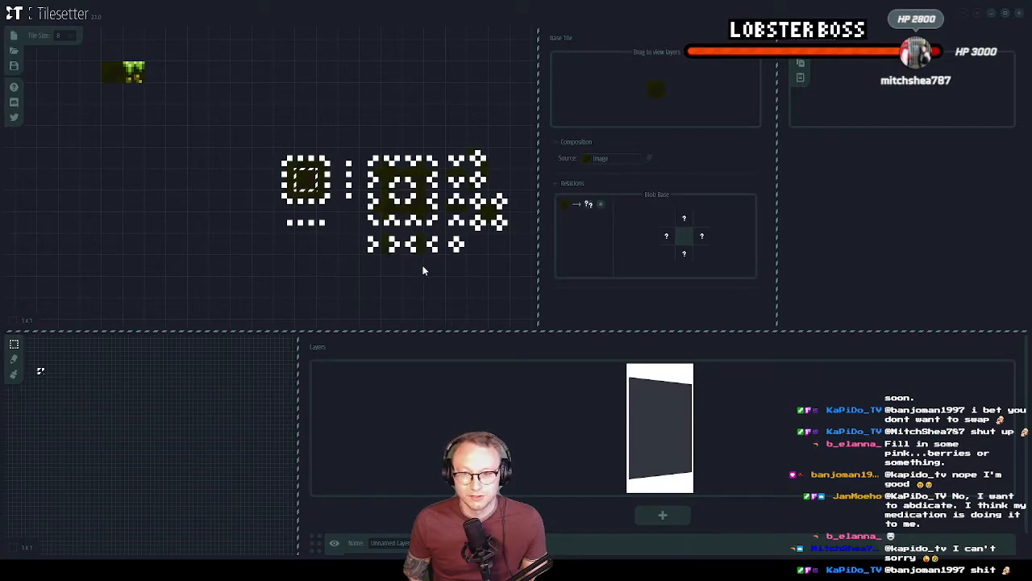
Set the source image of the top, right, bottom and left Blob border tiles to the redrawn grass edge tile
{"action": "left_click", "coordinate": [306, 161]}
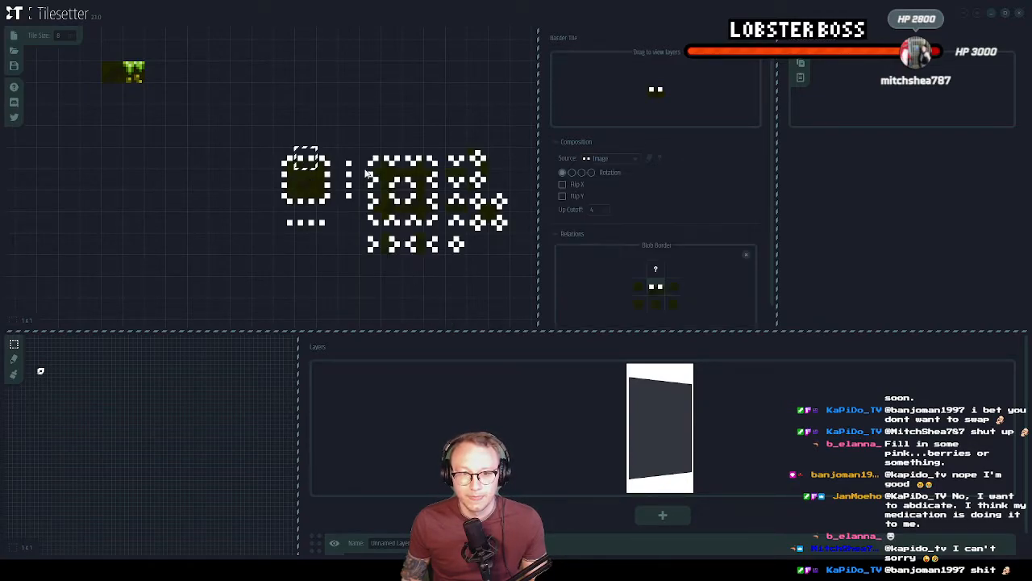
{"action": "left_click", "coordinate": [613, 158]}
{"action": "left_click", "coordinate": [627, 174]}
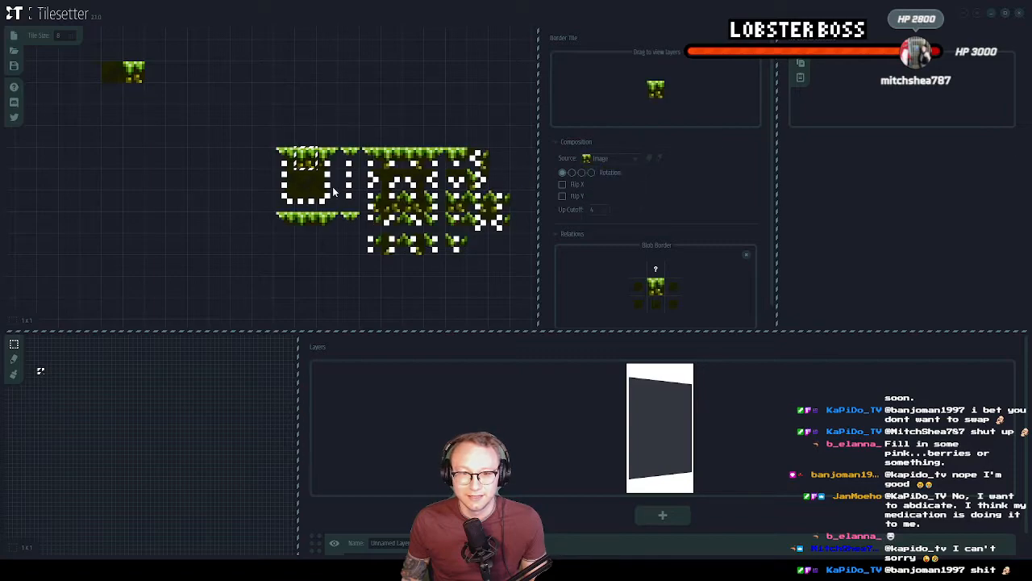
{"action": "left_click", "coordinate": [330, 181]}
{"action": "left_click", "coordinate": [612, 158]}
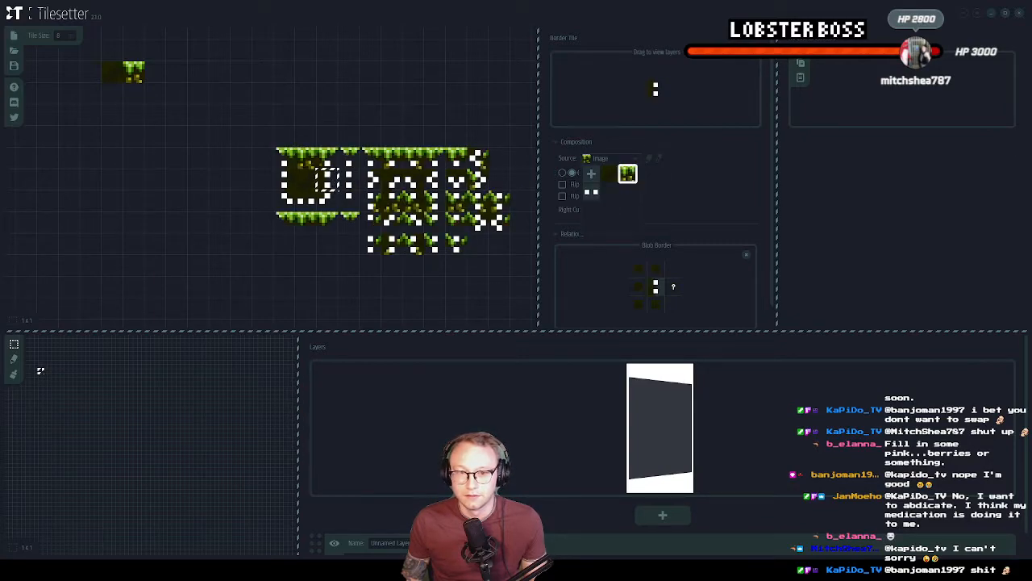
{"action": "left_click", "coordinate": [631, 174]}
{"action": "left_click", "coordinate": [315, 207]}
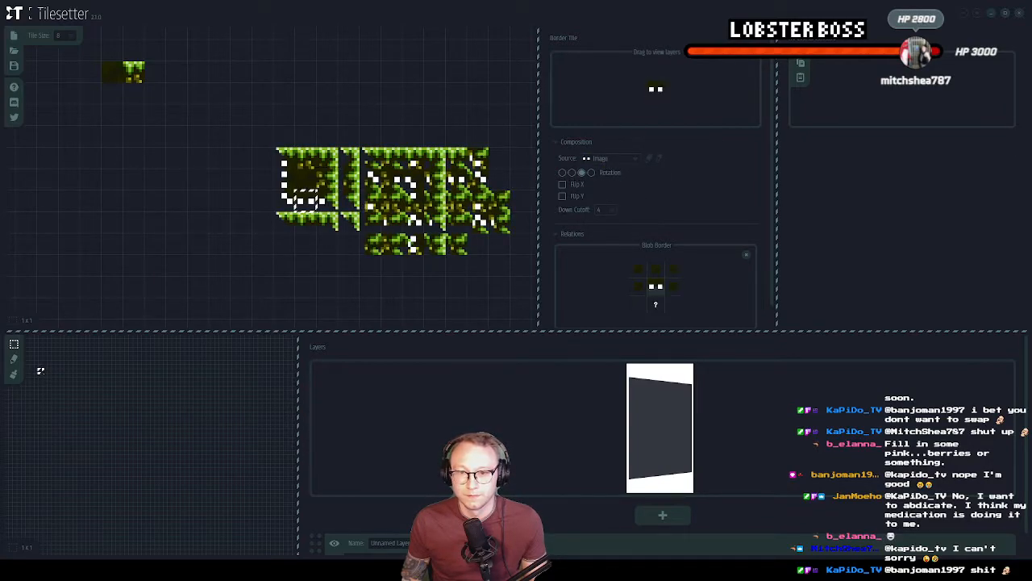
{"action": "left_click", "coordinate": [627, 174]}
{"action": "left_click", "coordinate": [284, 179]}
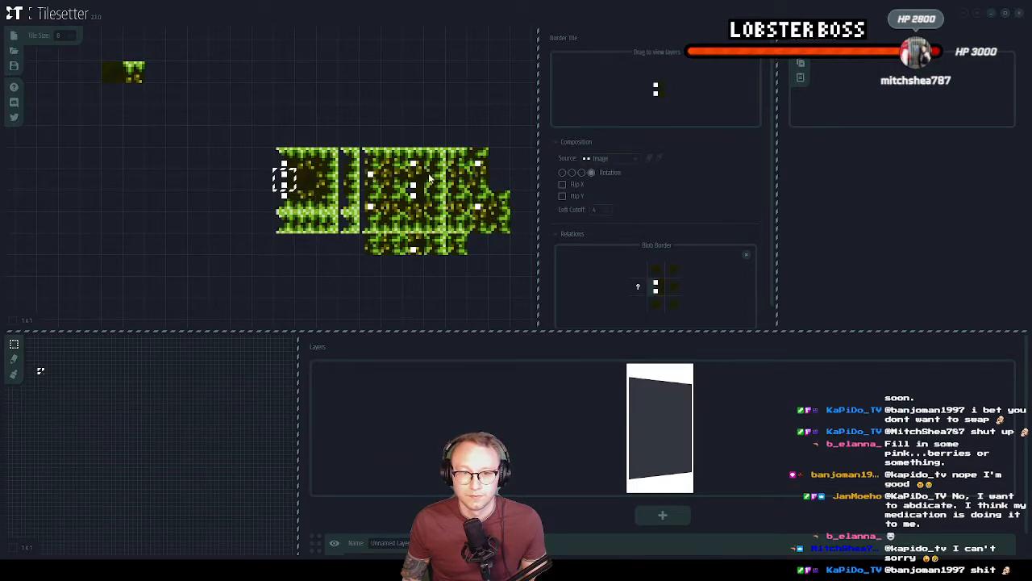
{"action": "left_click", "coordinate": [600, 158]}
{"action": "left_click", "coordinate": [627, 173]}
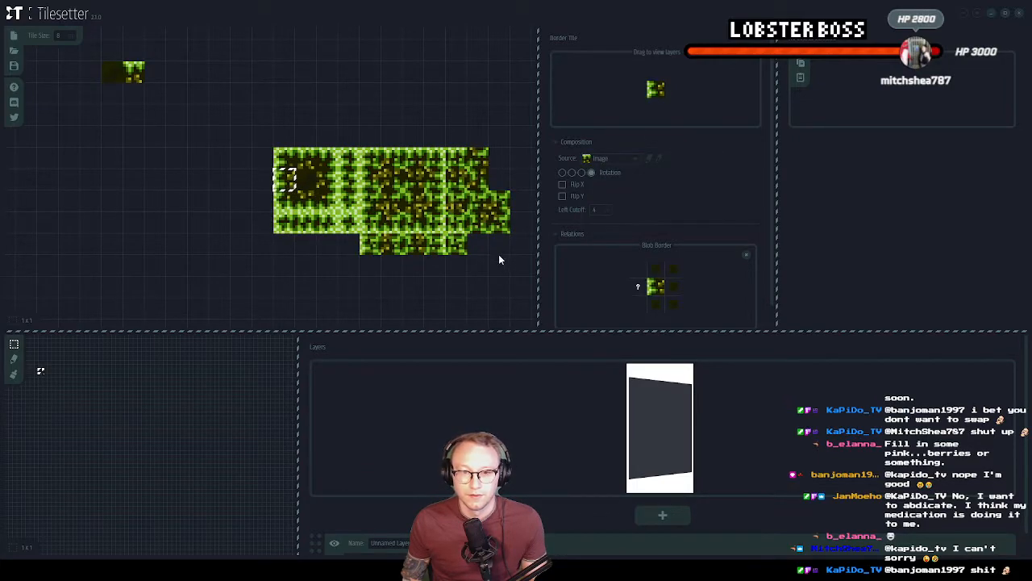
Select the whole generated grass tile block and export it in the GMS2 (2.3.0) format
{"action": "scroll", "coordinate": [407, 219], "scroll_direction": "down", "scroll_amount": 2}
{"action": "left_click_drag", "start_coordinate": [277, 172], "coordinate": [458, 249]}
{"action": "right_click", "coordinate": [461, 189]}
{"action": "mouse_move", "coordinate": [463, 233]}
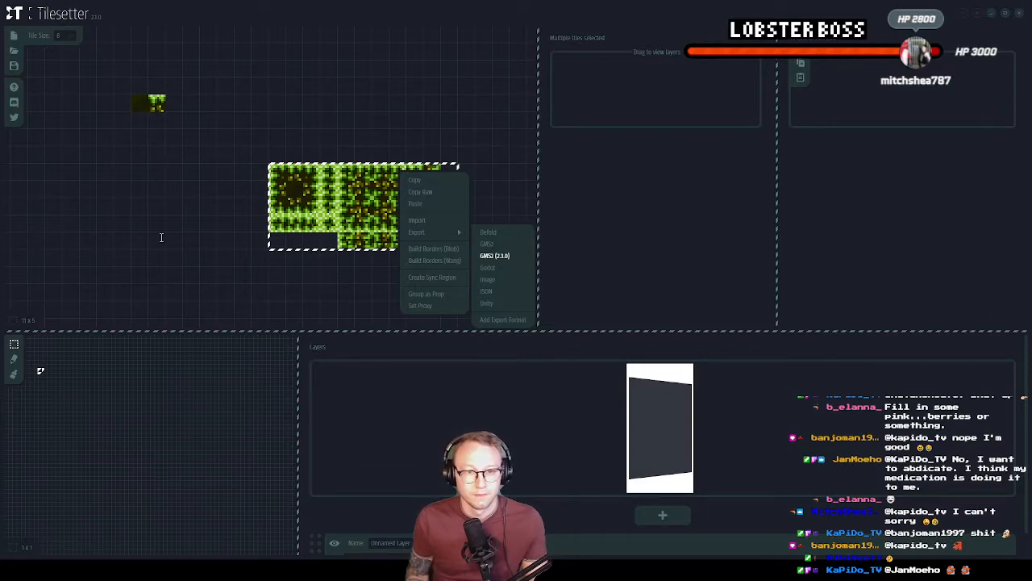
{"action": "left_click", "coordinate": [494, 257]}
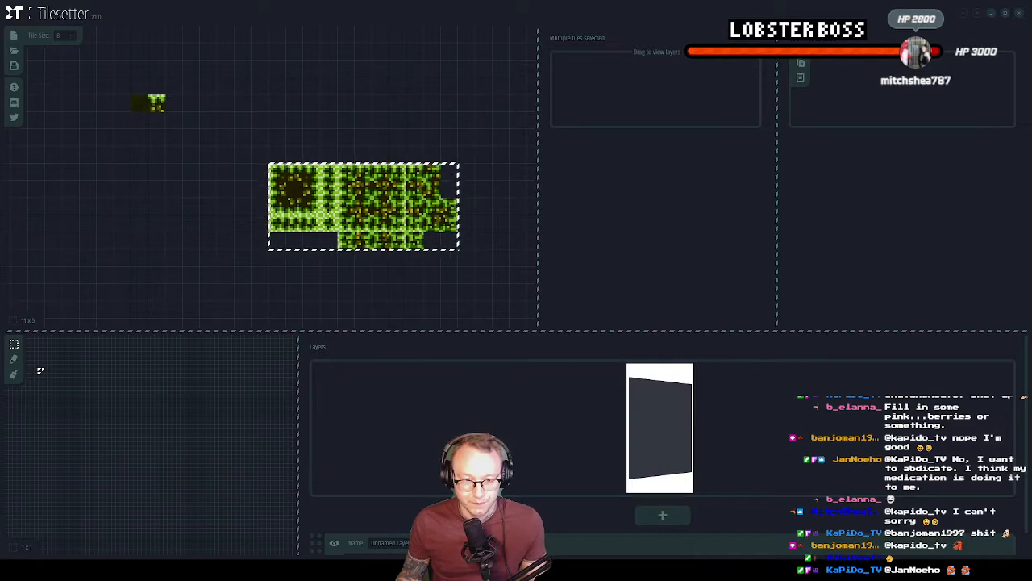
Switch to GameMaker and add the exported tileset_Grasstileset3 as an existing asset to the Tile Sets group
{"action": "key", "text": "alt+Tab"}
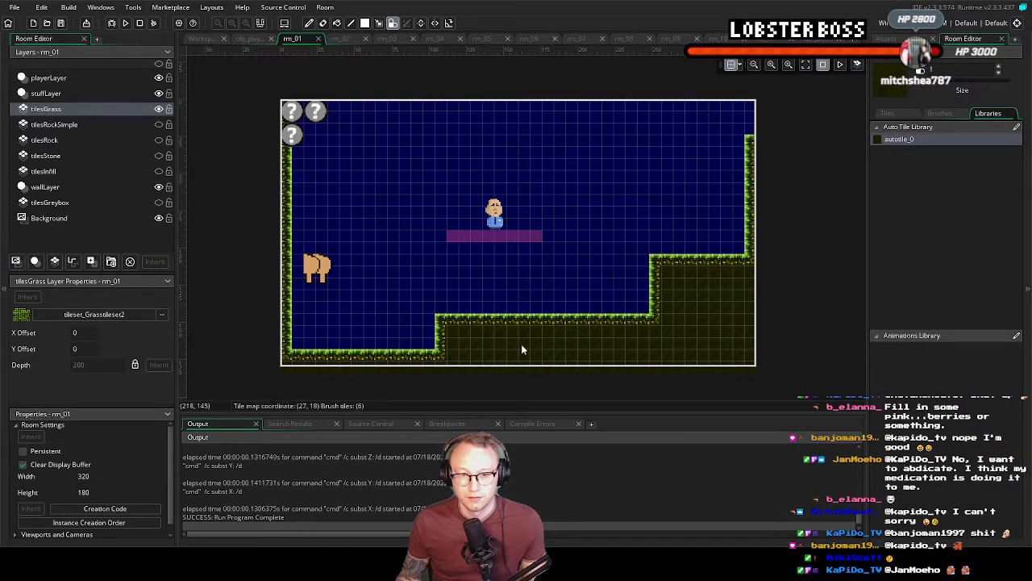
{"action": "middle_click_drag", "start_coordinate": [524, 306], "coordinate": [512, 285]}
{"action": "left_click", "coordinate": [204, 39]}
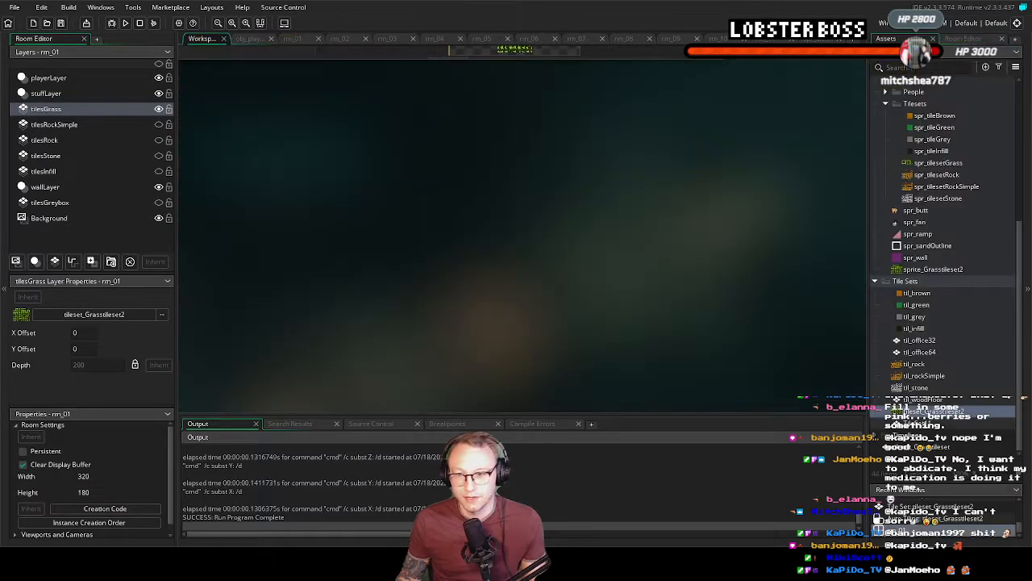
{"action": "mouse_move", "coordinate": [935, 412]}
{"action": "left_mouse_down"}
{"action": "mouse_move", "coordinate": [927, 373]}
{"action": "mouse_move", "coordinate": [937, 408]}
{"action": "left_mouse_up"}
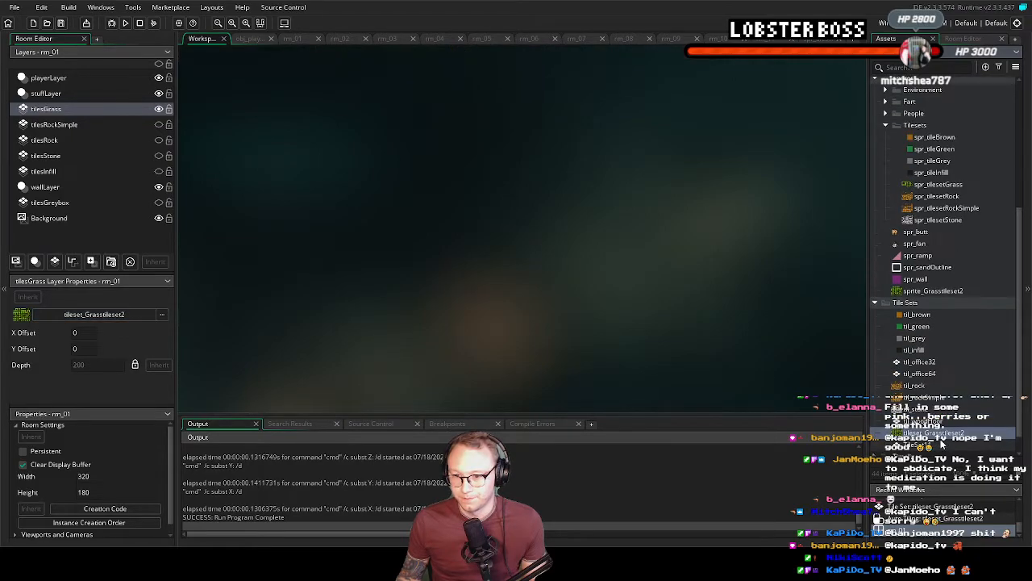
{"action": "left_click", "coordinate": [928, 269]}
{"action": "left_click", "coordinate": [921, 284]}
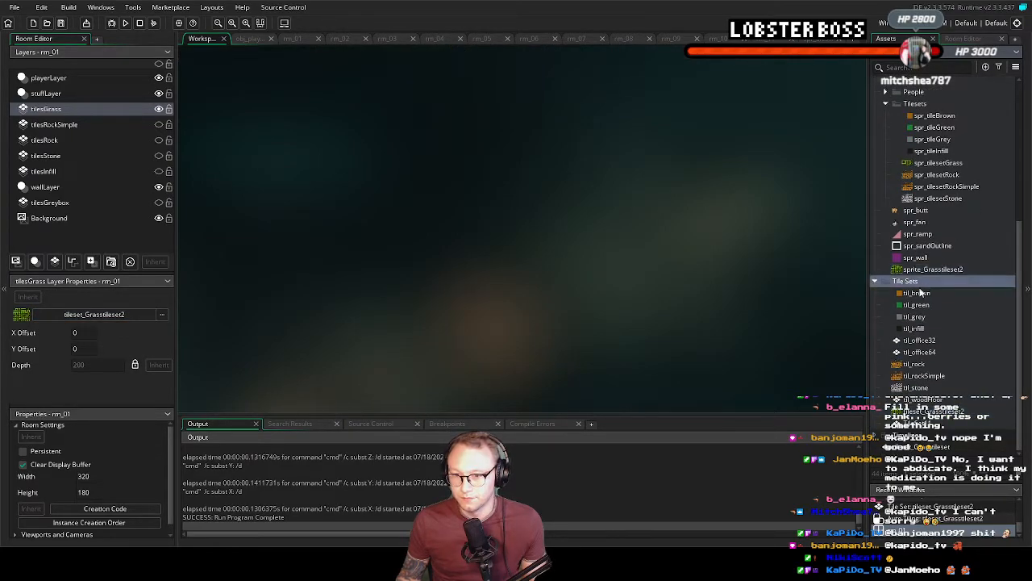
{"action": "right_click", "coordinate": [912, 282]}
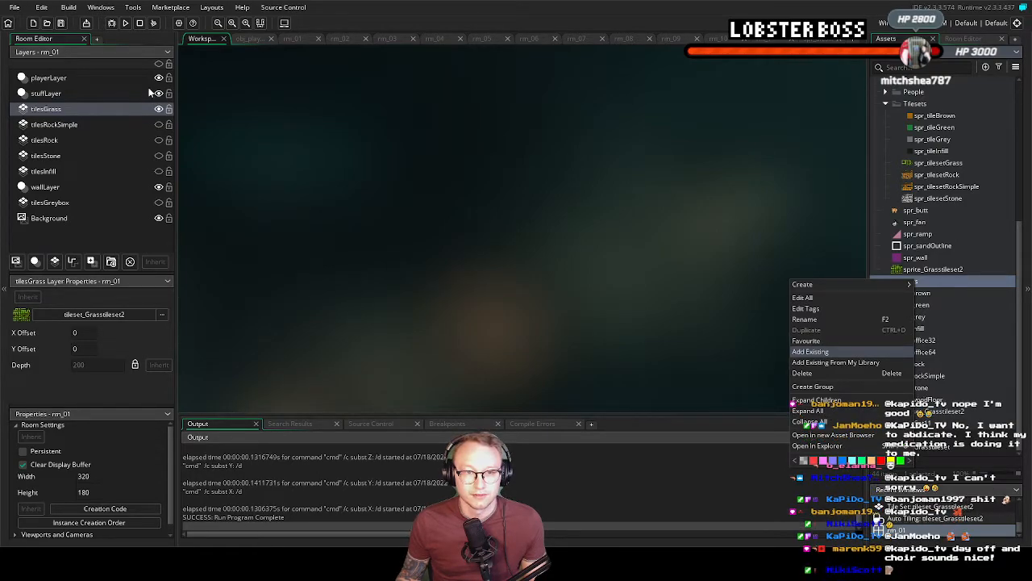
{"action": "double_click", "coordinate": [168, 84]}
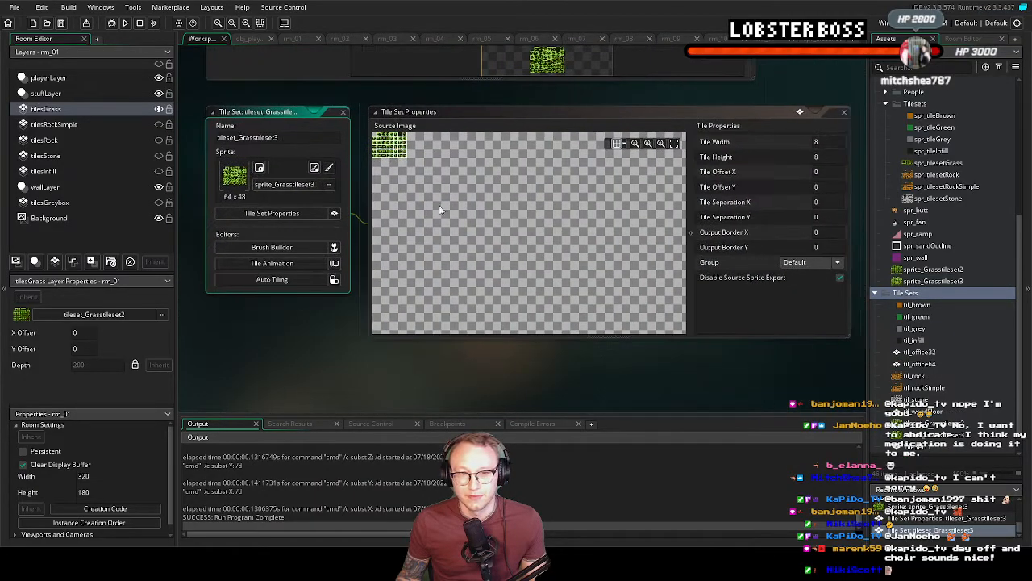
Examine the auto tiling template and the enlarged source image of tileset_Grasstileset3
{"action": "left_click", "coordinate": [289, 279]}
{"action": "middle_click_drag", "start_coordinate": [293, 148], "coordinate": [252, 295]}
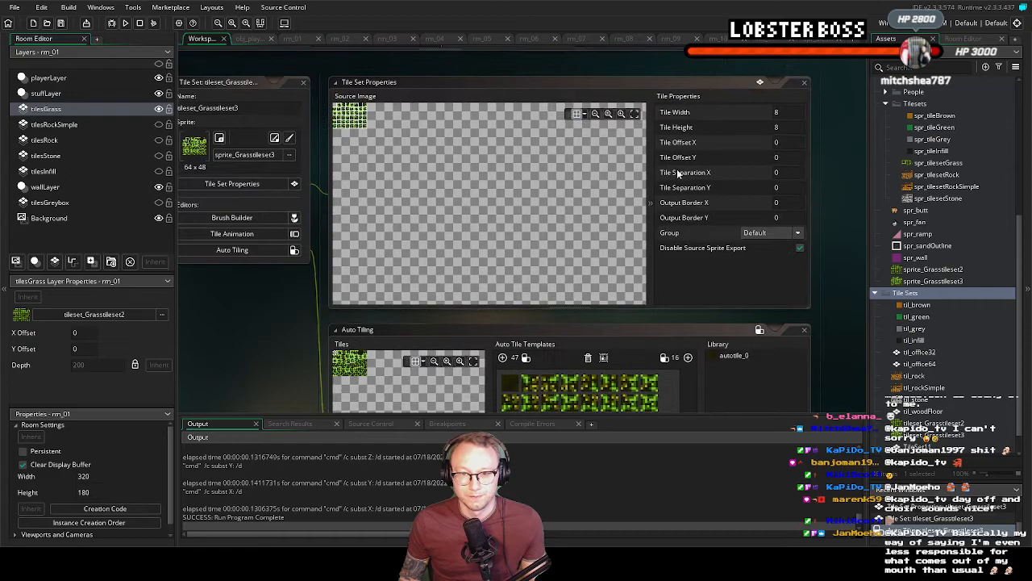
{"action": "left_click", "coordinate": [634, 113]}
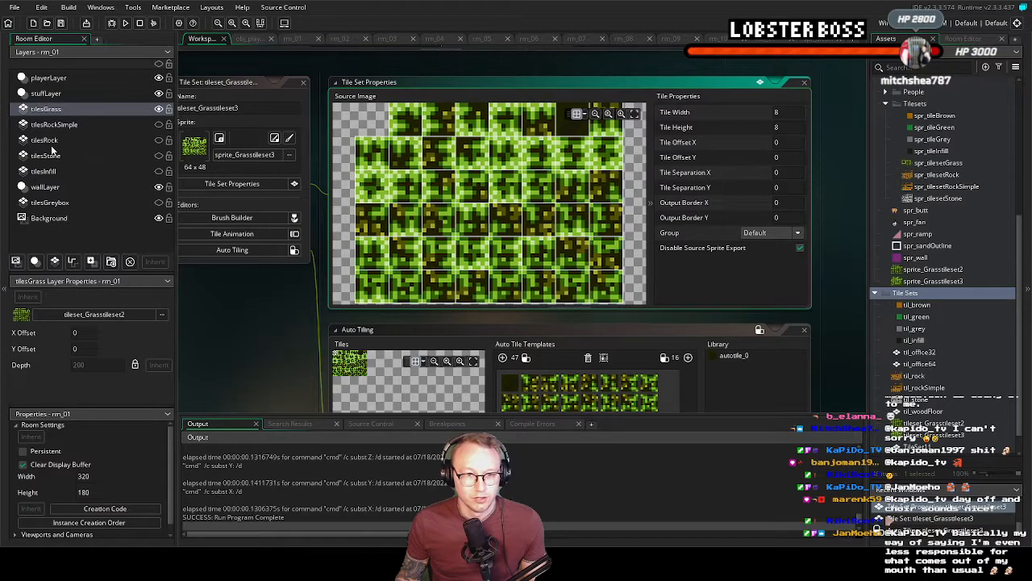
Delete the tilesRockSimple, tilesRock, tilesStone and tilesInfill layers from room rm_01
{"action": "left_click", "coordinate": [287, 39]}
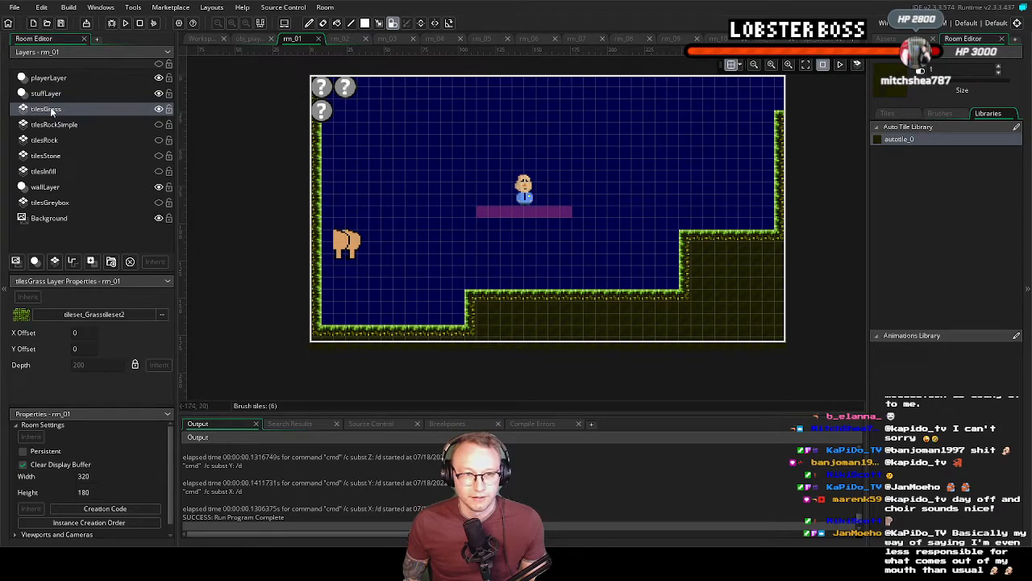
{"action": "right_click", "coordinate": [74, 128]}
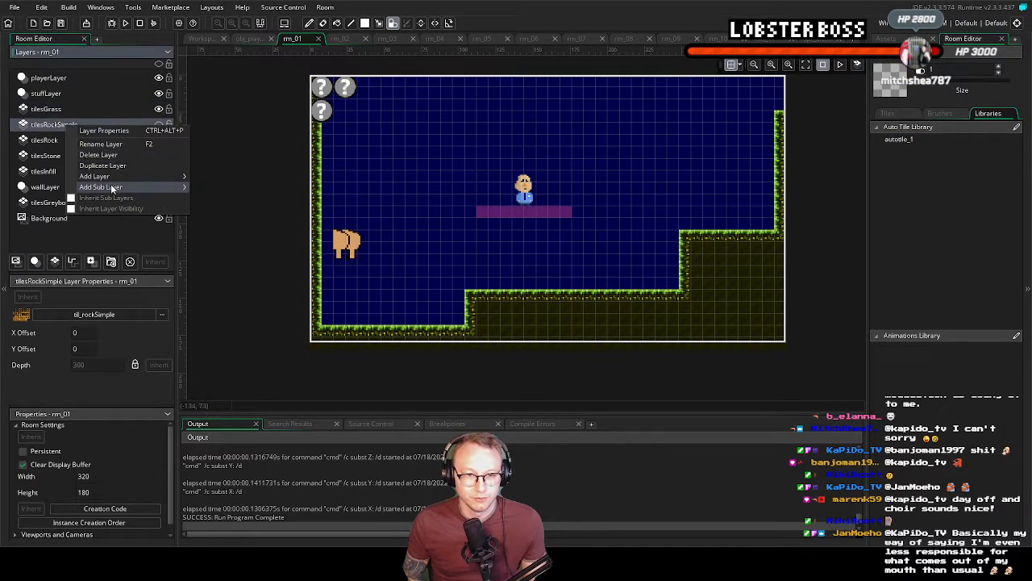
{"action": "left_click", "coordinate": [105, 155]}
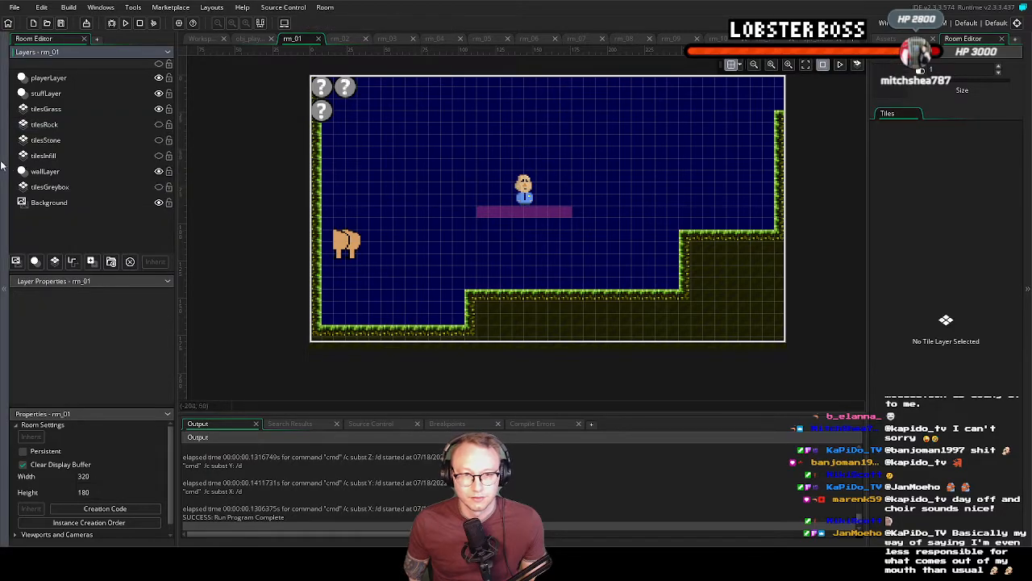
{"action": "right_click", "coordinate": [64, 123]}
{"action": "left_click", "coordinate": [117, 155]}
{"action": "right_click", "coordinate": [58, 126]}
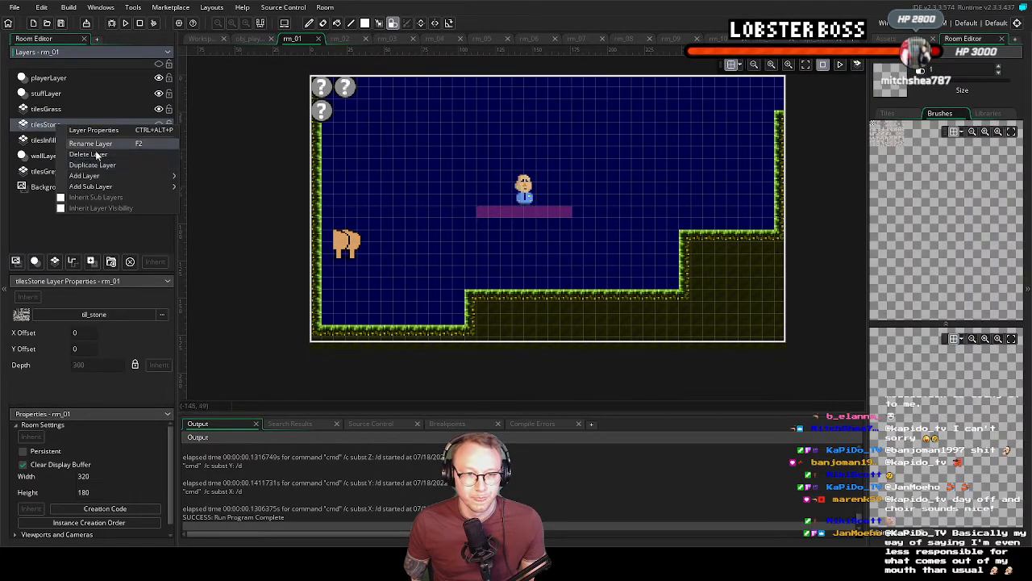
{"action": "left_click", "coordinate": [96, 154]}
{"action": "right_click", "coordinate": [61, 127]}
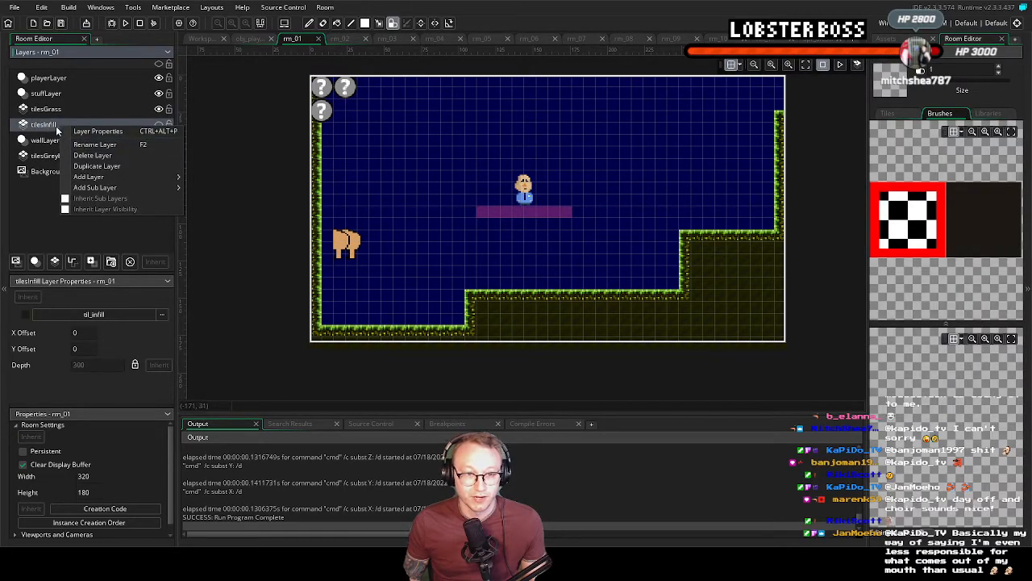
{"action": "left_click", "coordinate": [95, 155]}
Add a new tile layer directly above tilesGrass and name it tilesGrass2
{"action": "left_click", "coordinate": [89, 127]}
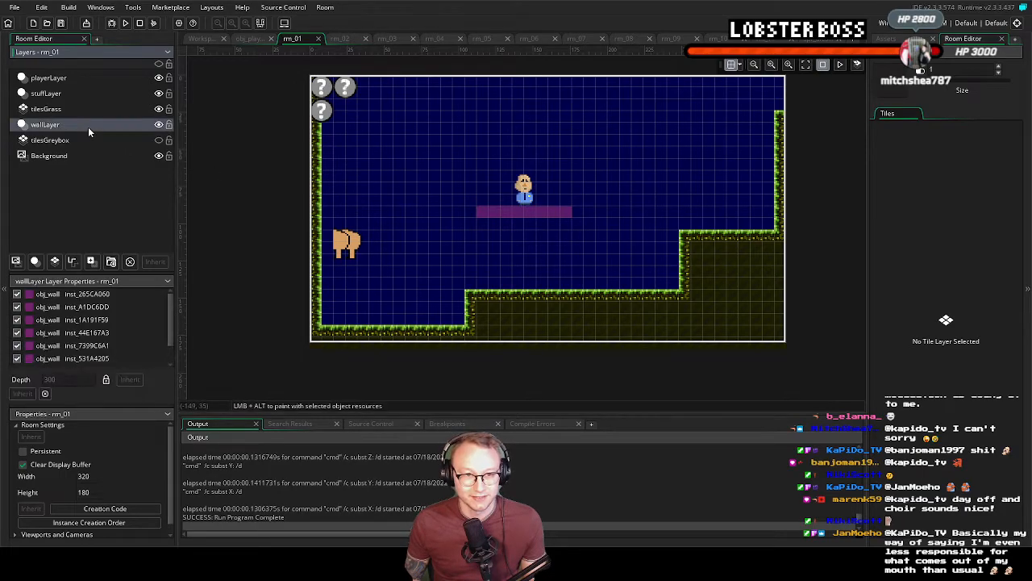
{"action": "left_click", "coordinate": [65, 146]}
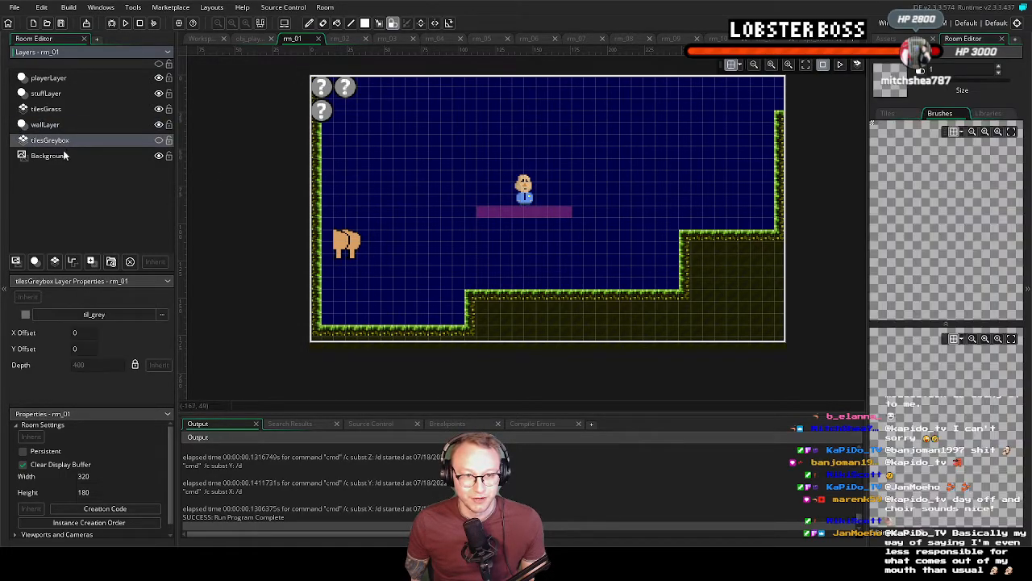
{"action": "left_click", "coordinate": [72, 126]}
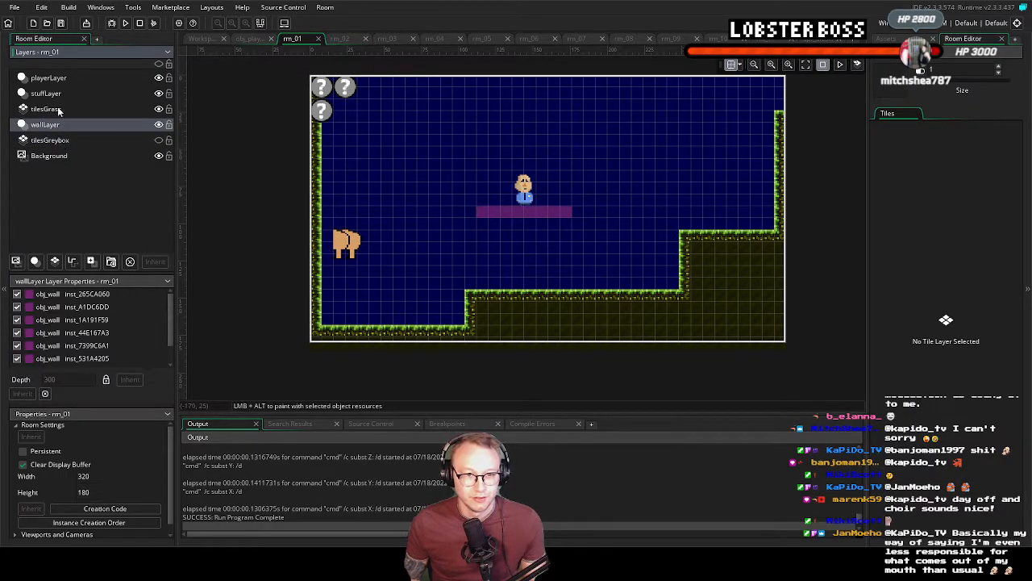
{"action": "left_click", "coordinate": [49, 108]}
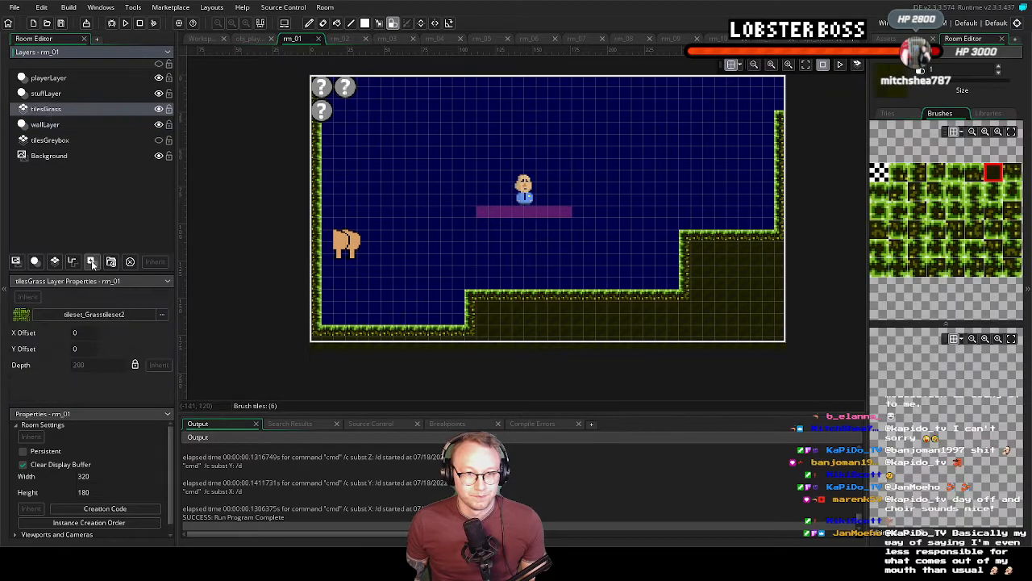
{"action": "left_click", "coordinate": [55, 260]}
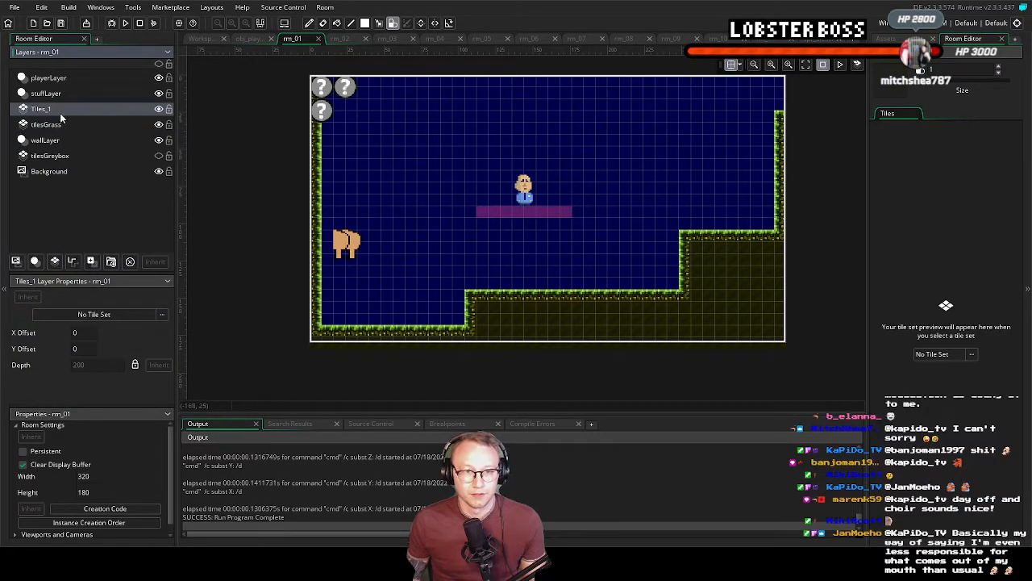
{"action": "right_click", "coordinate": [64, 109]}
{"action": "left_click", "coordinate": [118, 131]}
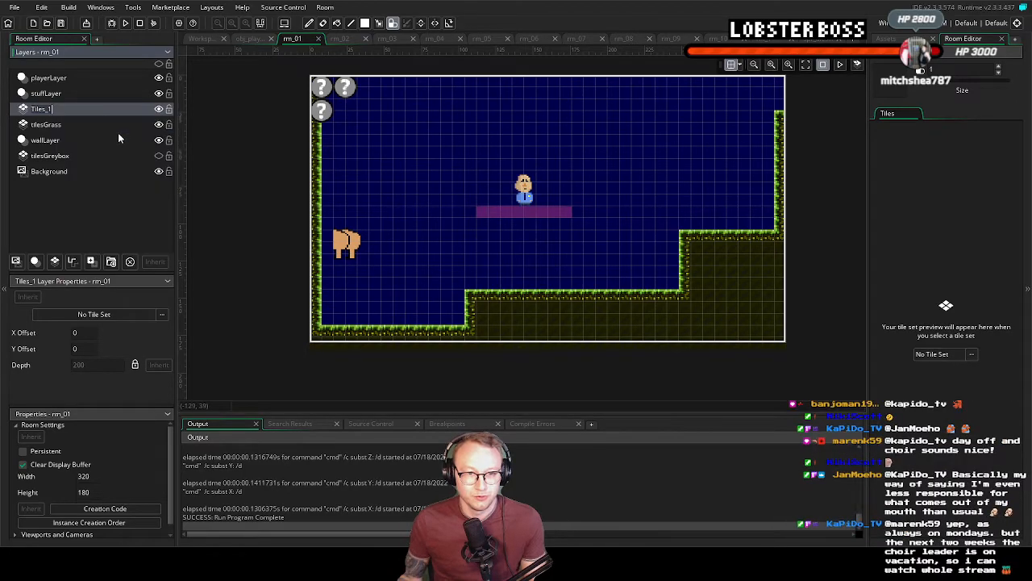
{"action": "type", "text": "tilesGrass2"}
{"action": "key", "text": "Return"}
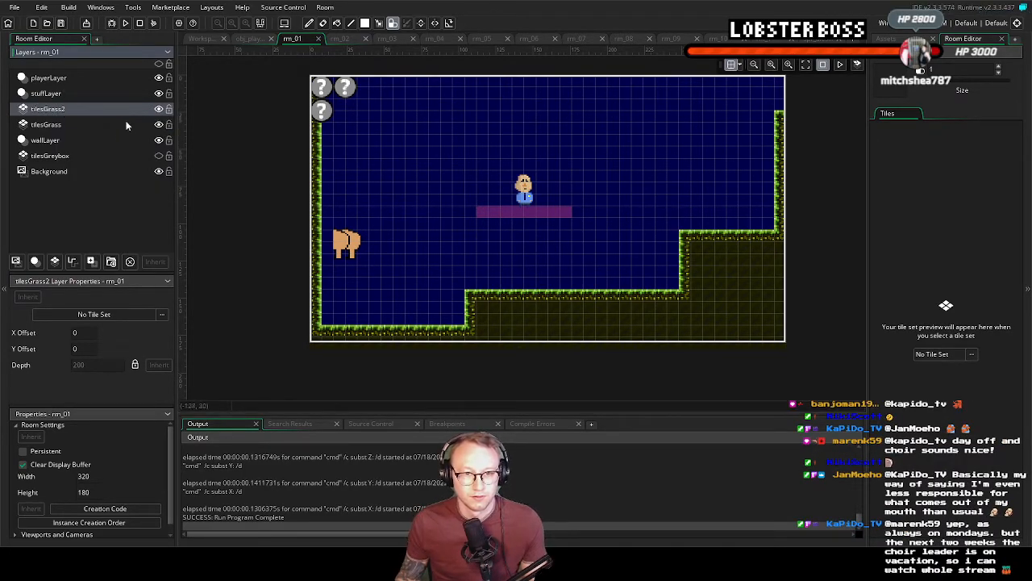
Assign tileset_Grasstileset3 from the Tile Sets group to the tilesGrass2 layer
{"action": "left_click", "coordinate": [943, 356]}
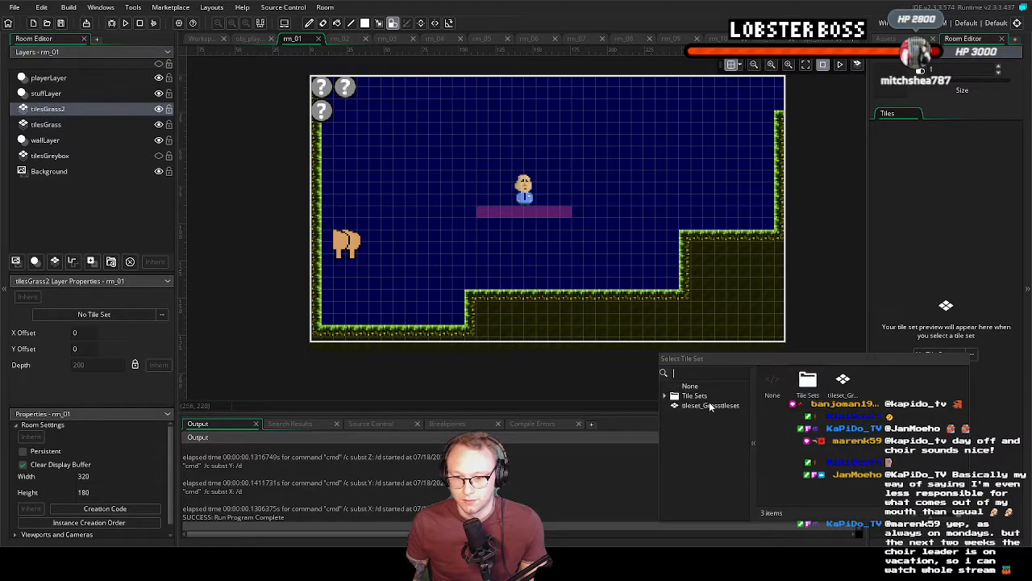
{"action": "left_click", "coordinate": [666, 396]}
{"action": "scroll", "coordinate": [708, 413], "scroll_direction": "down", "scroll_amount": 1}
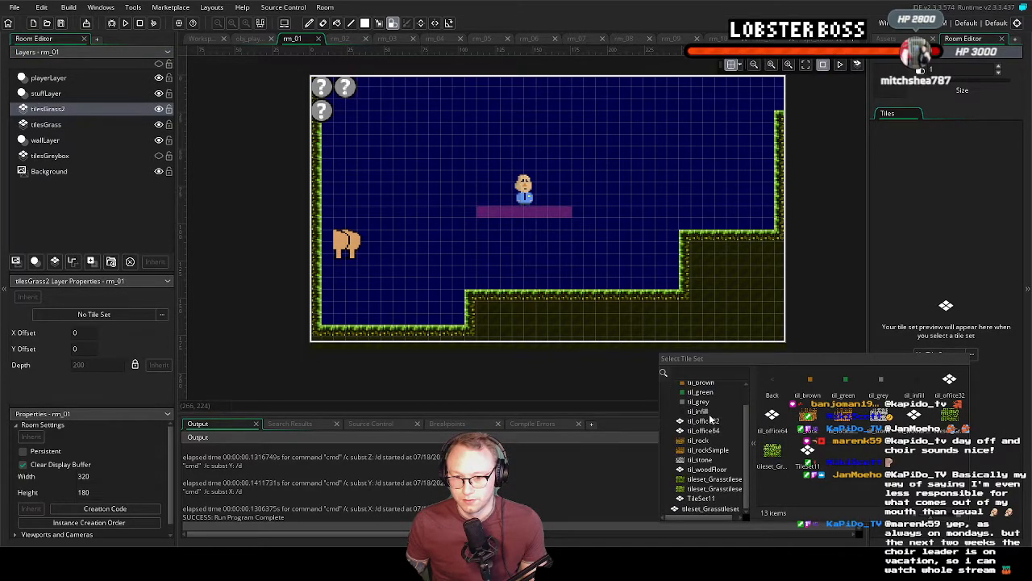
{"action": "left_click_drag", "start_coordinate": [751, 484], "coordinate": [780, 484]}
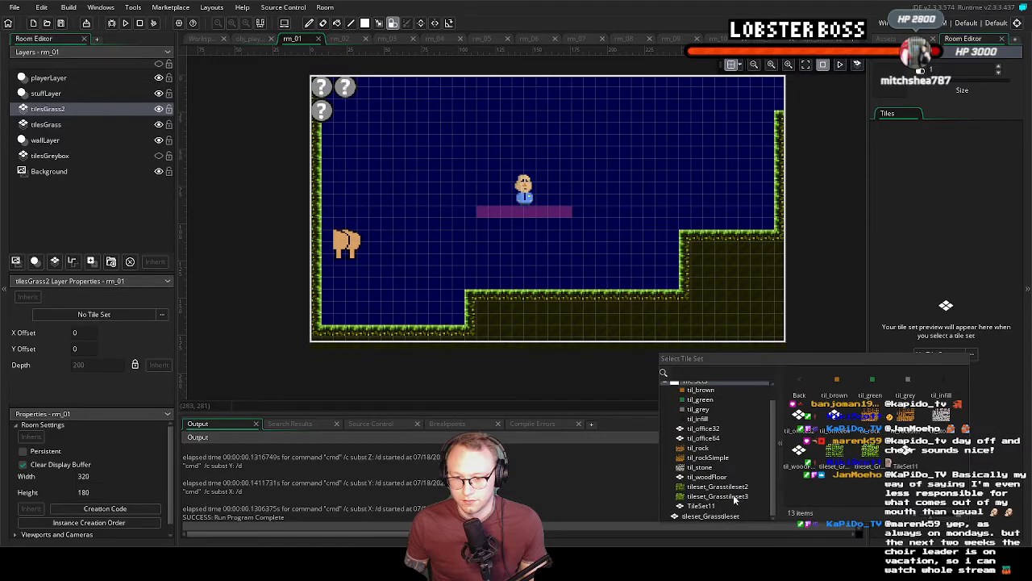
{"action": "double_click", "coordinate": [734, 498]}
Paint the left wall and the lowest floor on tilesGrass2 with autotile_0 from the auto tile library
{"action": "left_click", "coordinate": [987, 115]}
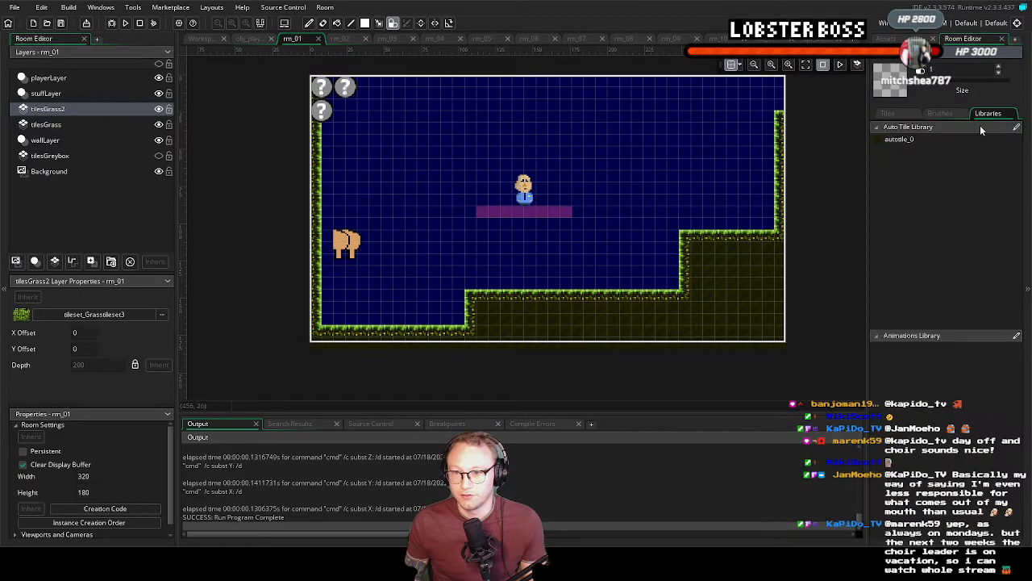
{"action": "left_click", "coordinate": [922, 140]}
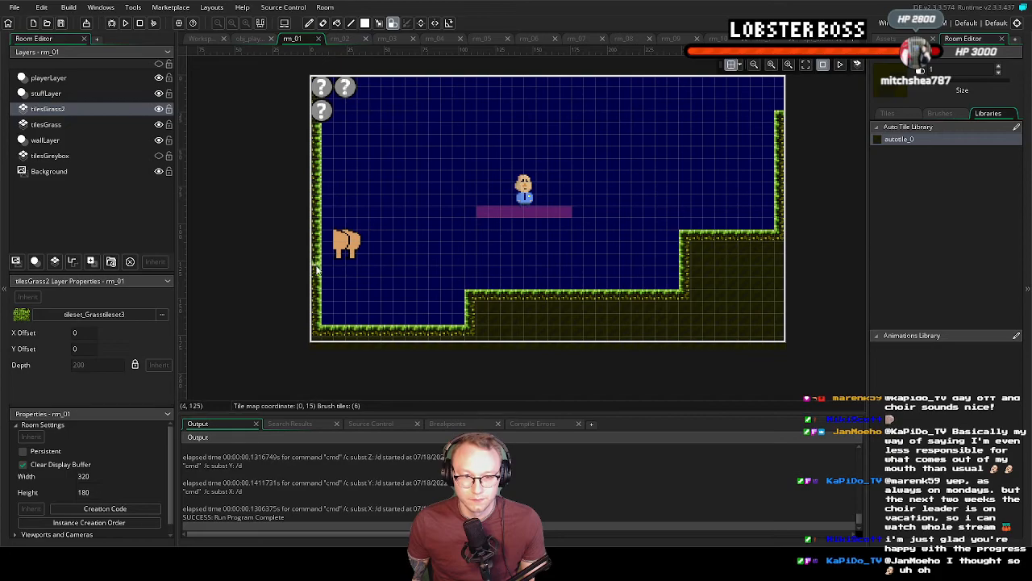
{"action": "left_click_drag", "start_coordinate": [343, 338], "coordinate": [473, 343]}
{"action": "mouse_move", "coordinate": [465, 336]}
{"action": "right_mouse_down"}
{"action": "mouse_move", "coordinate": [348, 339]}
{"action": "mouse_move", "coordinate": [361, 345]}
{"action": "right_mouse_up"}
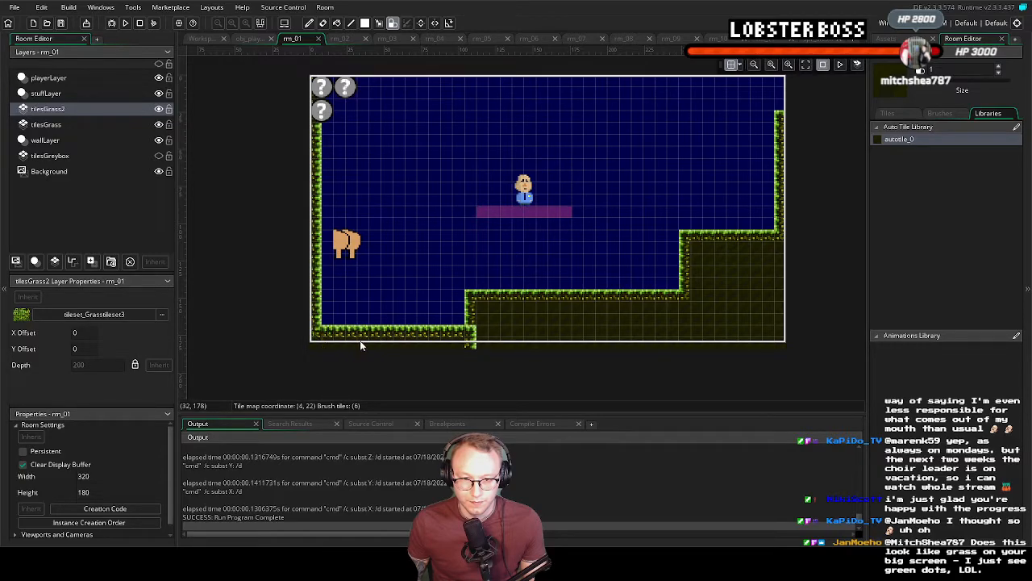
Paint the two raised ground steps on tilesGrass2 with autotile_0 and fill their interior down to the room's lower edge
{"action": "mouse_move", "coordinate": [475, 309]}
{"action": "left_mouse_down"}
{"action": "mouse_move", "coordinate": [658, 300]}
{"action": "mouse_move", "coordinate": [687, 242]}
{"action": "mouse_move", "coordinate": [781, 241]}
{"action": "mouse_move", "coordinate": [688, 247]}
{"action": "mouse_move", "coordinate": [772, 258]}
{"action": "mouse_move", "coordinate": [692, 266]}
{"action": "left_mouse_up"}
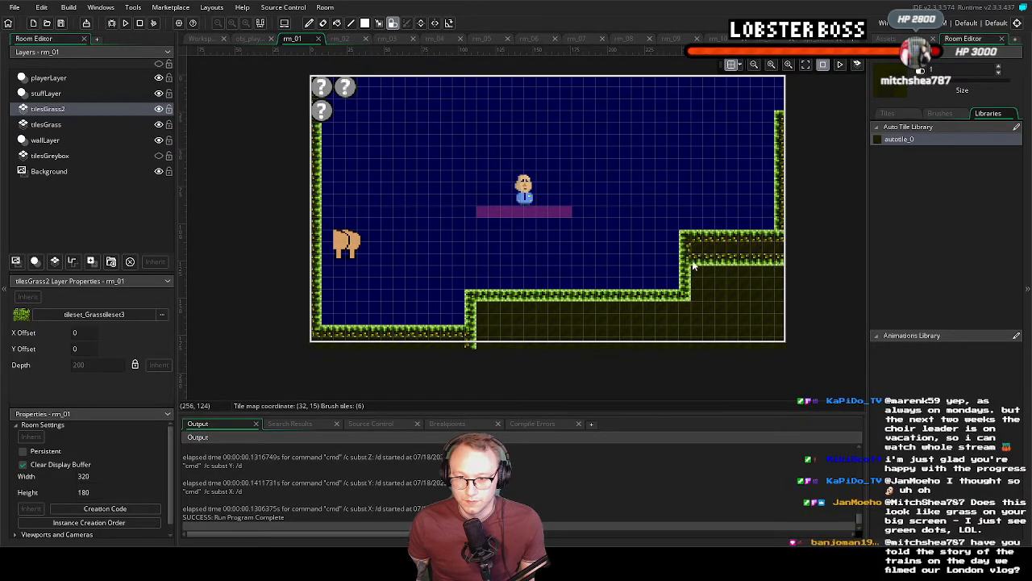
{"action": "mouse_move", "coordinate": [755, 275]}
{"action": "left_mouse_down"}
{"action": "mouse_move", "coordinate": [776, 279]}
{"action": "mouse_move", "coordinate": [709, 284]}
{"action": "mouse_move", "coordinate": [720, 295]}
{"action": "left_mouse_up"}
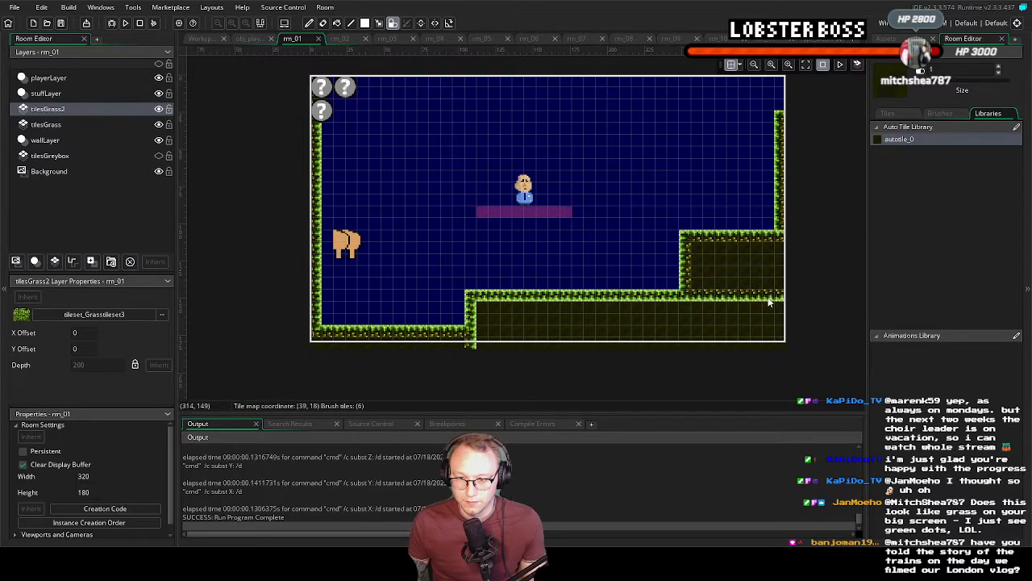
{"action": "mouse_move", "coordinate": [529, 311]}
{"action": "left_mouse_down"}
{"action": "mouse_move", "coordinate": [669, 306]}
{"action": "mouse_move", "coordinate": [781, 319]}
{"action": "mouse_move", "coordinate": [496, 312]}
{"action": "mouse_move", "coordinate": [568, 319]}
{"action": "left_mouse_up"}
{"action": "mouse_move", "coordinate": [495, 321]}
{"action": "left_mouse_down"}
{"action": "mouse_move", "coordinate": [477, 337]}
{"action": "mouse_move", "coordinate": [778, 340]}
{"action": "mouse_move", "coordinate": [472, 341]}
{"action": "left_mouse_up"}
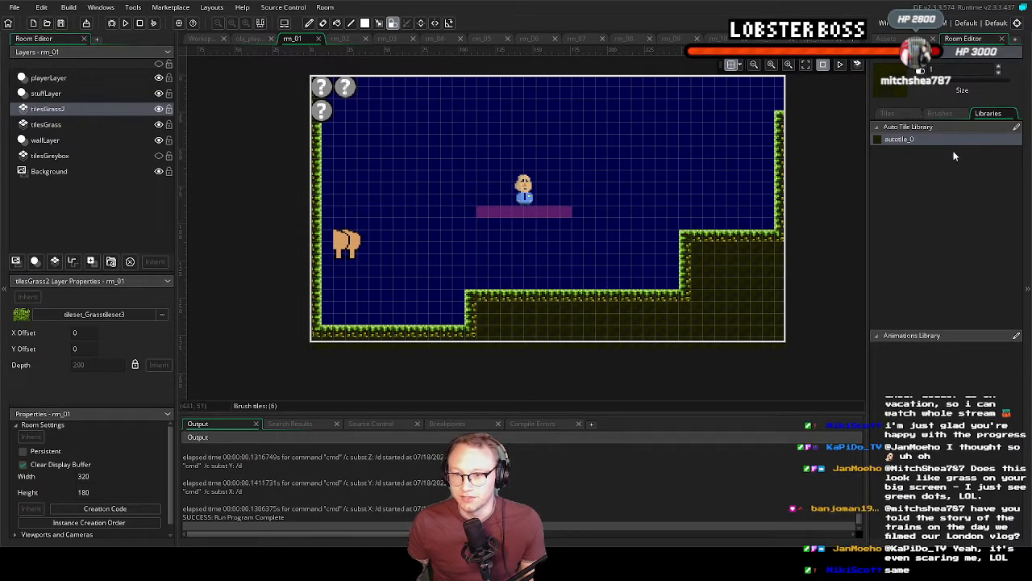
Show the brushes of tileset_Grasstileset3 with the whole tile set fitted in view
{"action": "left_click", "coordinate": [941, 113]}
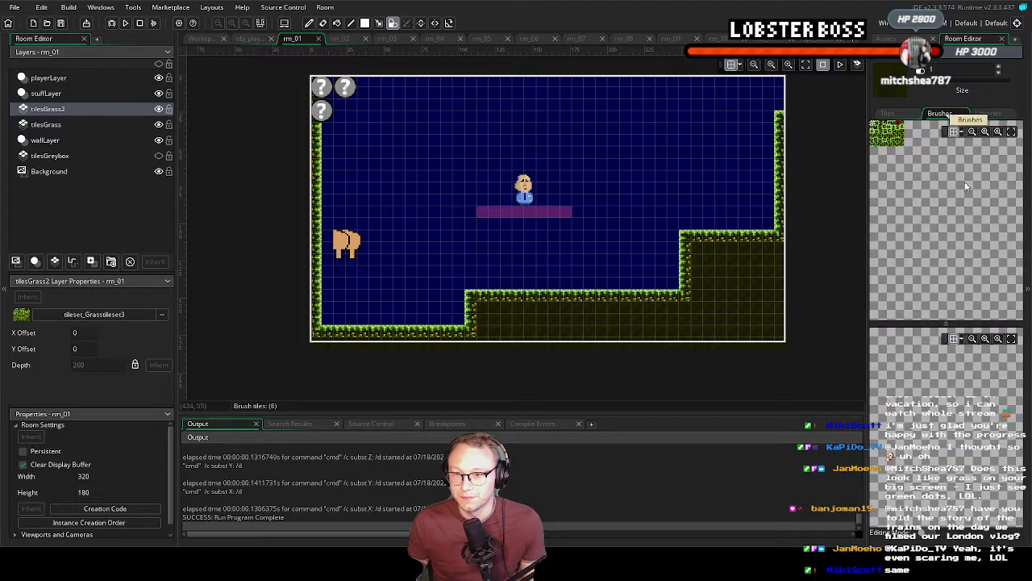
{"action": "left_click", "coordinate": [1011, 132]}
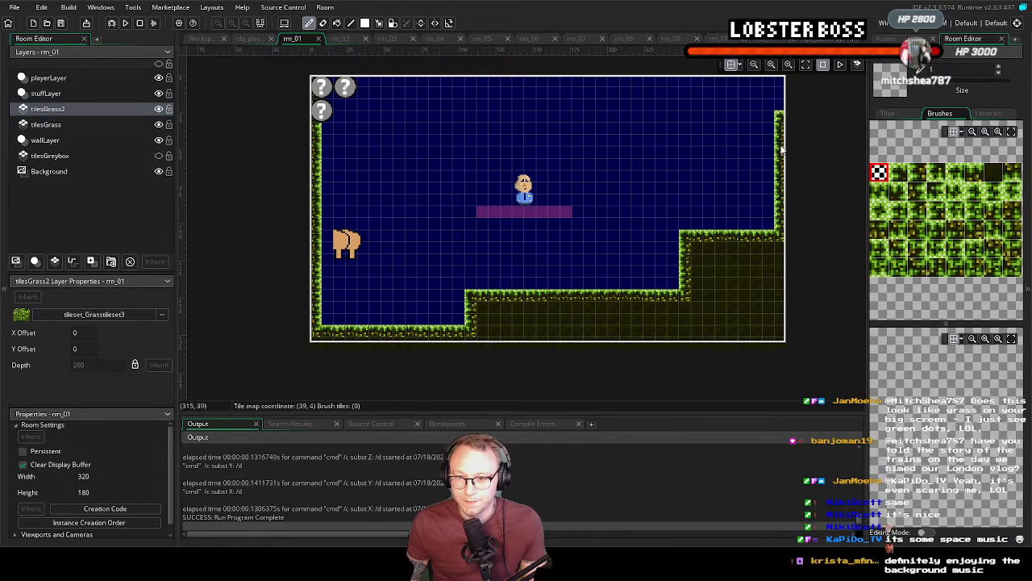
{"action": "middle_click_drag", "start_coordinate": [592, 323], "coordinate": [618, 309]}
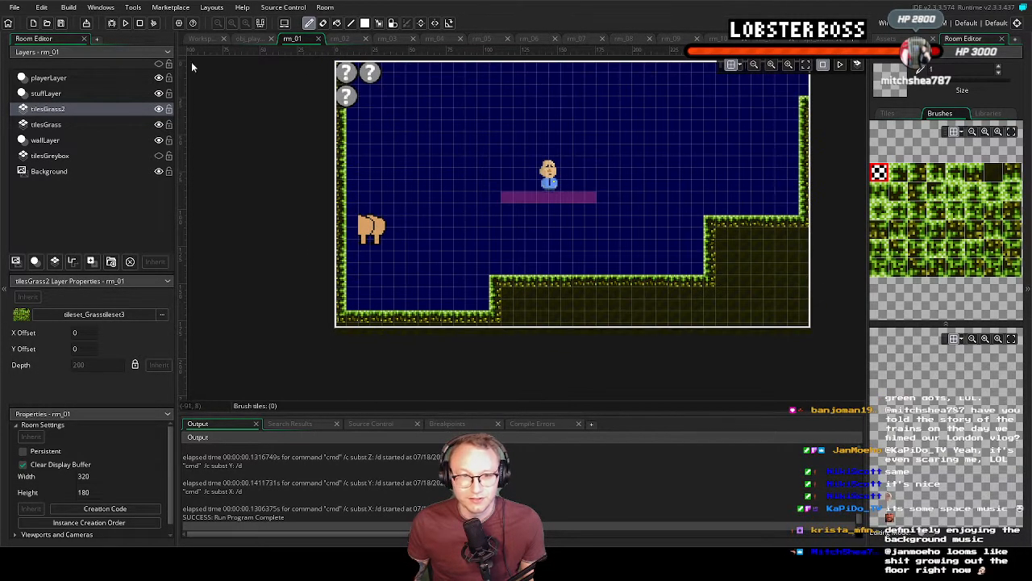
Run the game, move and jump the green character around rm_01's new grass terrain, and close the game
{"action": "key", "text": "F5"}
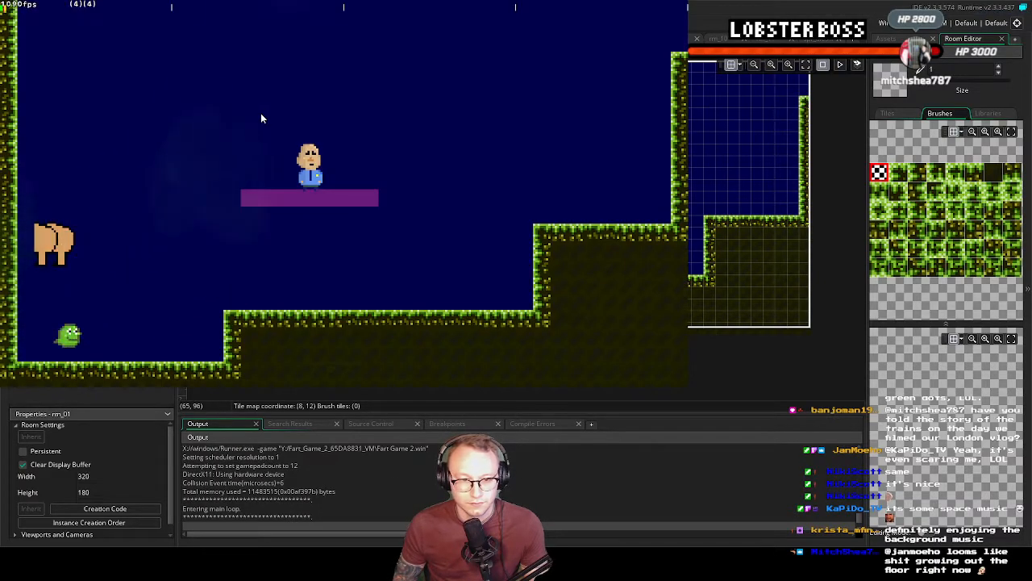
{"action": "key", "text": "Right"}
{"action": "key", "text": "space"}
{"action": "key", "text": "Left"}
{"action": "key", "text": "Right"}
{"action": "key", "text": "Left"}
{"action": "key", "text": "Right"}
{"action": "key", "text": "Right"}
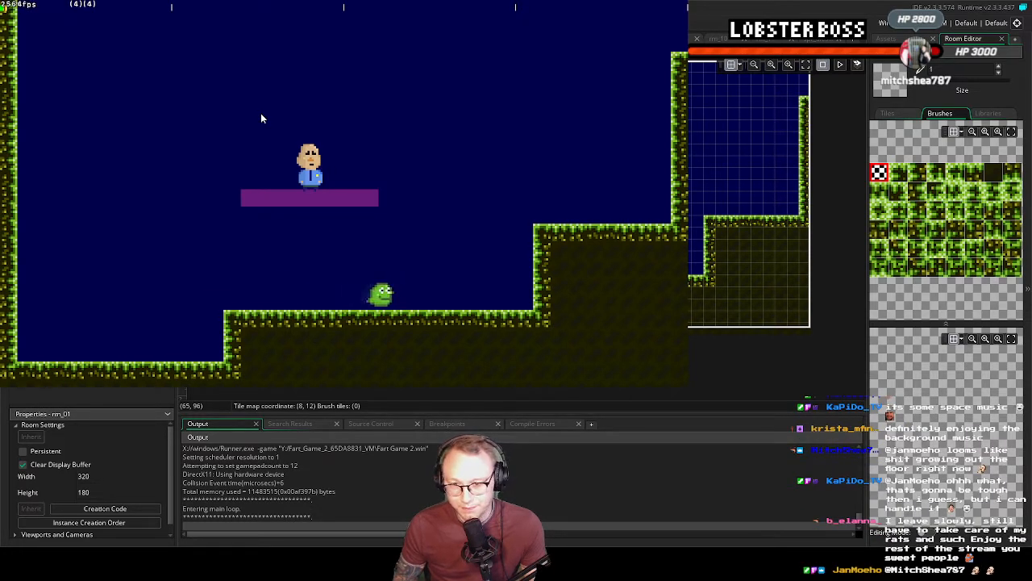
{"action": "key", "text": "Left"}
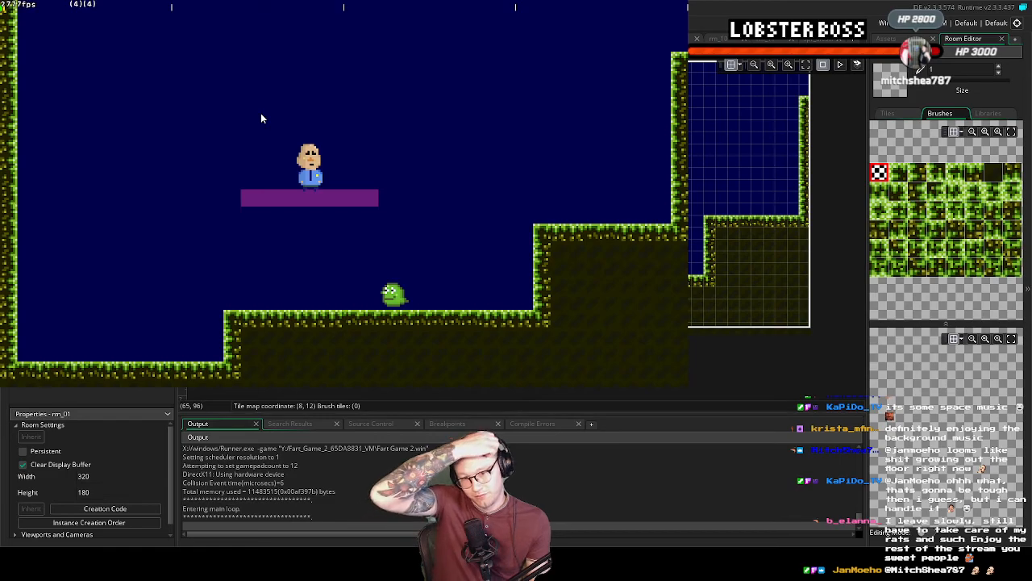
{"action": "key", "text": "Right"}
{"action": "key", "text": "Right"}
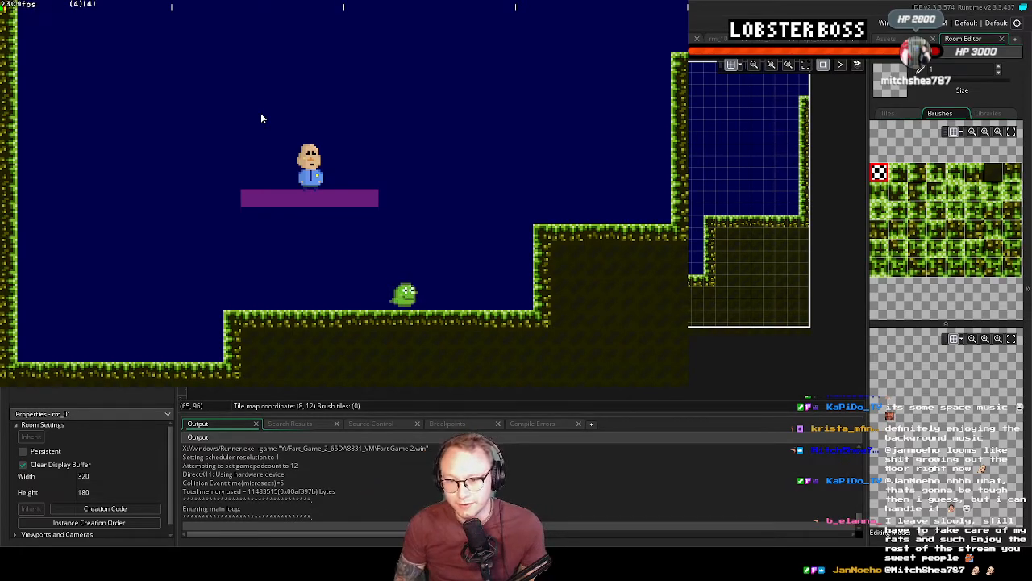
{"action": "key", "text": "Left"}
{"action": "key", "text": "Right"}
{"action": "key", "text": "space"}
{"action": "key", "text": "Left"}
{"action": "key", "text": "Right"}
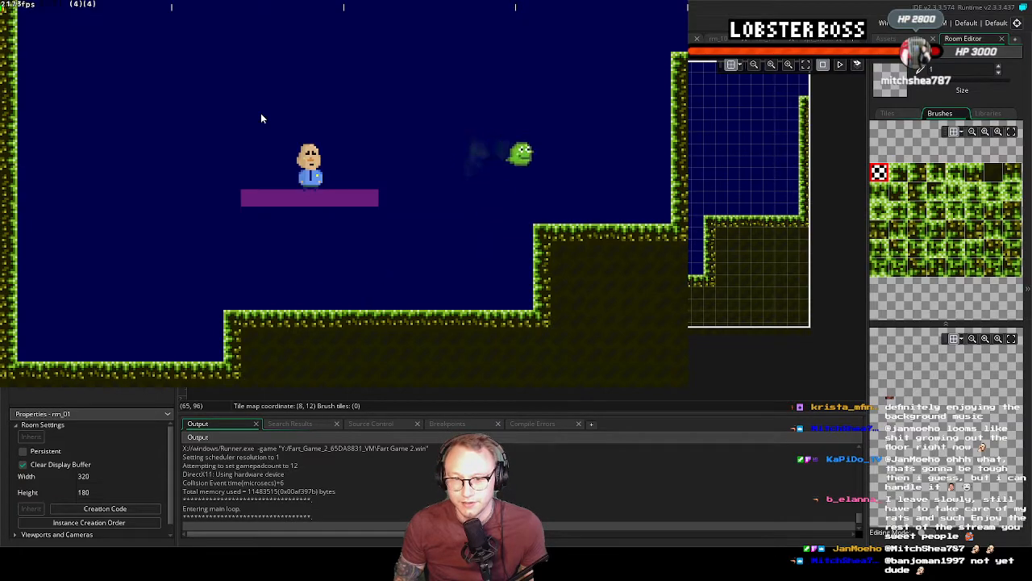
{"action": "key", "text": "Right"}
{"action": "key", "text": "Left"}
{"action": "key", "text": "Right"}
{"action": "key", "text": "Left"}
{"action": "key", "text": "Right"}
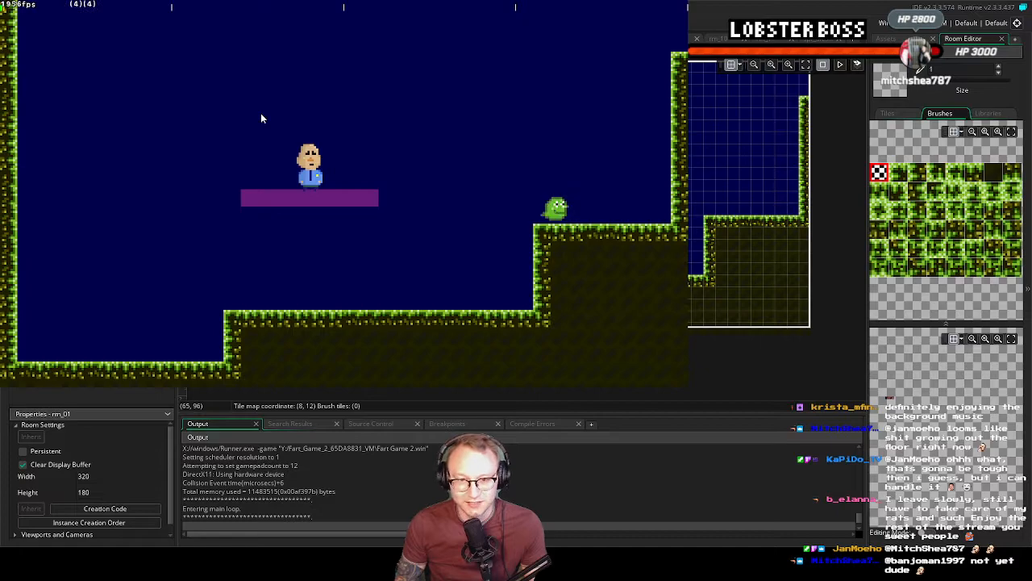
{"action": "key", "text": "space"}
{"action": "key", "text": "Left"}
{"action": "key", "text": "Left"}
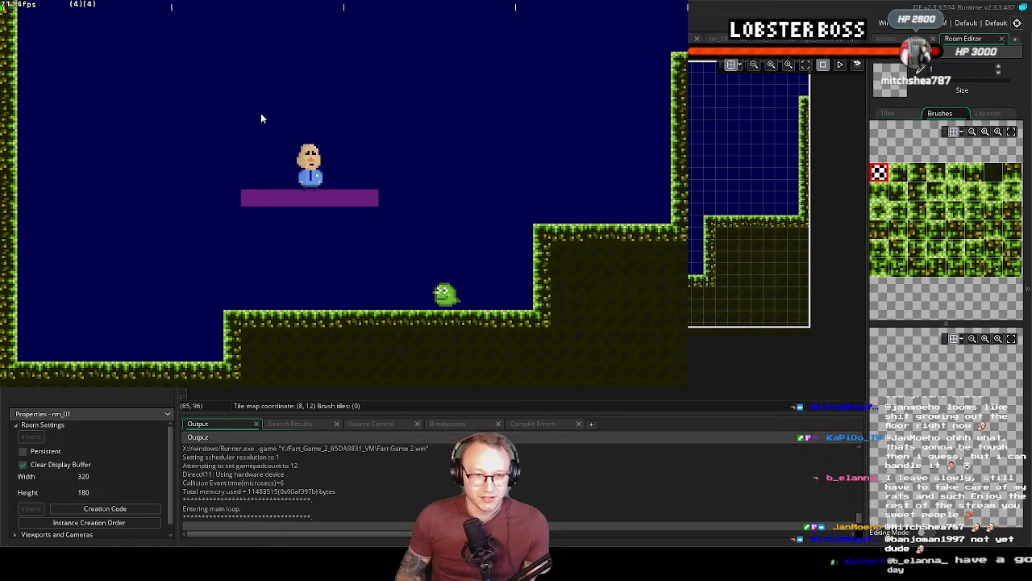
{"action": "key", "text": "Left"}
{"action": "key", "text": "Left"}
{"action": "key", "text": "Left"}
{"action": "key", "text": "space"}
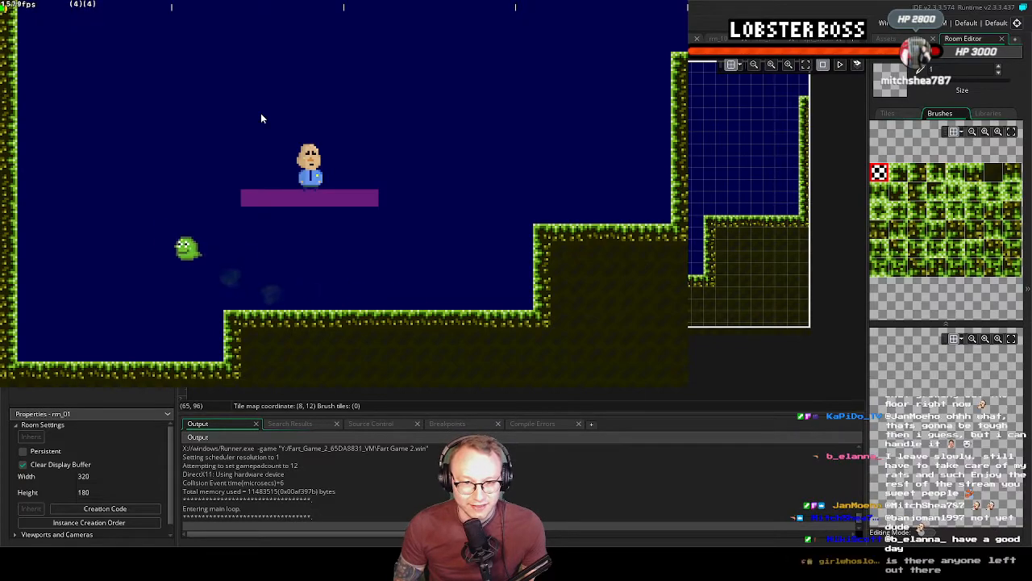
{"action": "key", "text": "space"}
{"action": "key", "text": "space"}
{"action": "key", "text": "Left"}
{"action": "key", "text": "space"}
{"action": "key", "text": "Right"}
{"action": "key", "text": "Left"}
{"action": "key", "text": "Right"}
{"action": "key", "text": "space"}
{"action": "key", "text": "space"}
{"action": "key", "text": "space"}
{"action": "key", "text": "Right"}
{"action": "key", "text": "space"}
{"action": "key", "text": "space"}
{"action": "key", "text": "space"}
{"action": "key", "text": "Right"}
{"action": "key", "text": "Left"}
{"action": "key", "text": "space"}
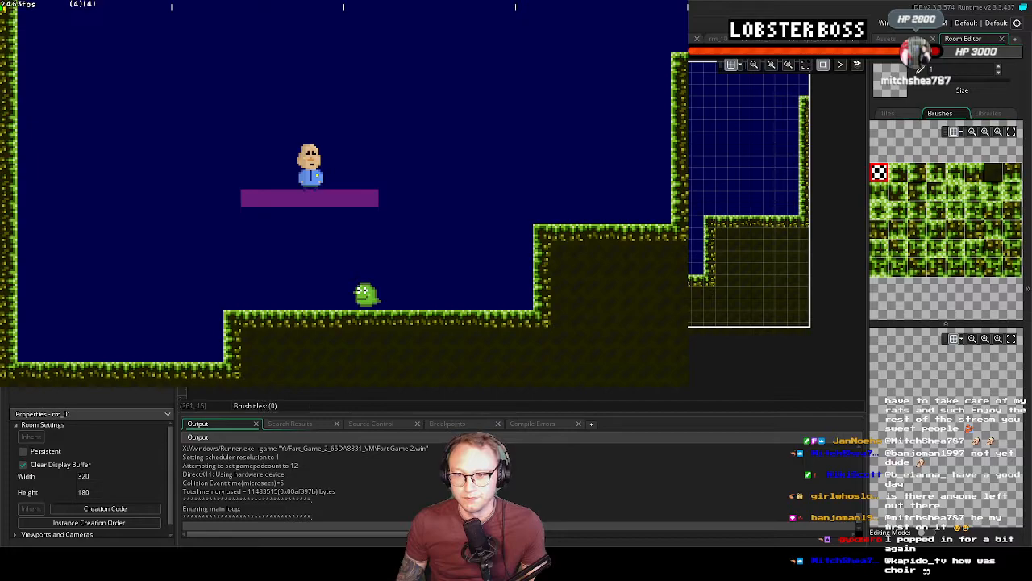
{"action": "key", "text": "Left"}
{"action": "key", "text": "Escape"}
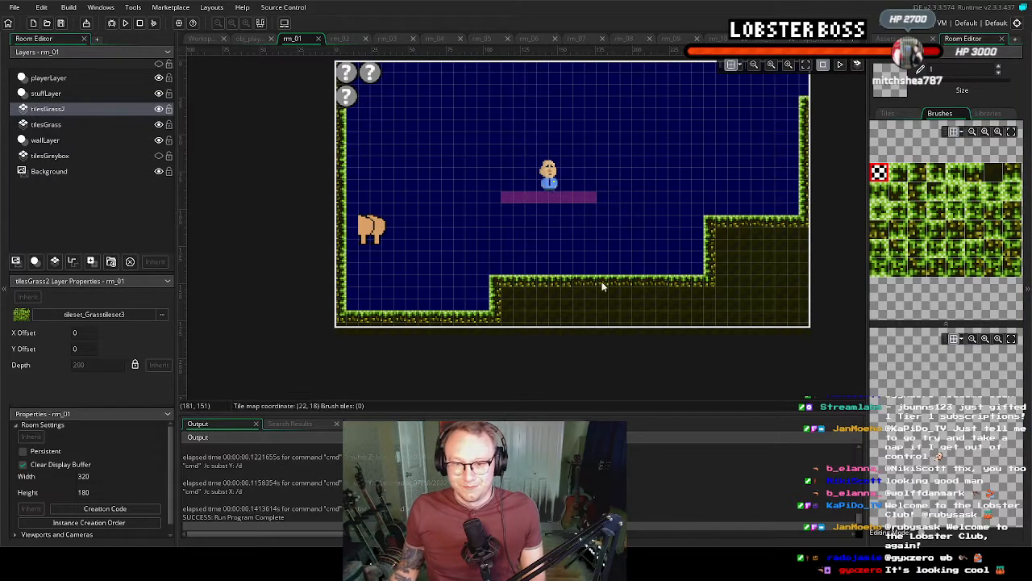
{"action": "left_click", "coordinate": [554, 291]}
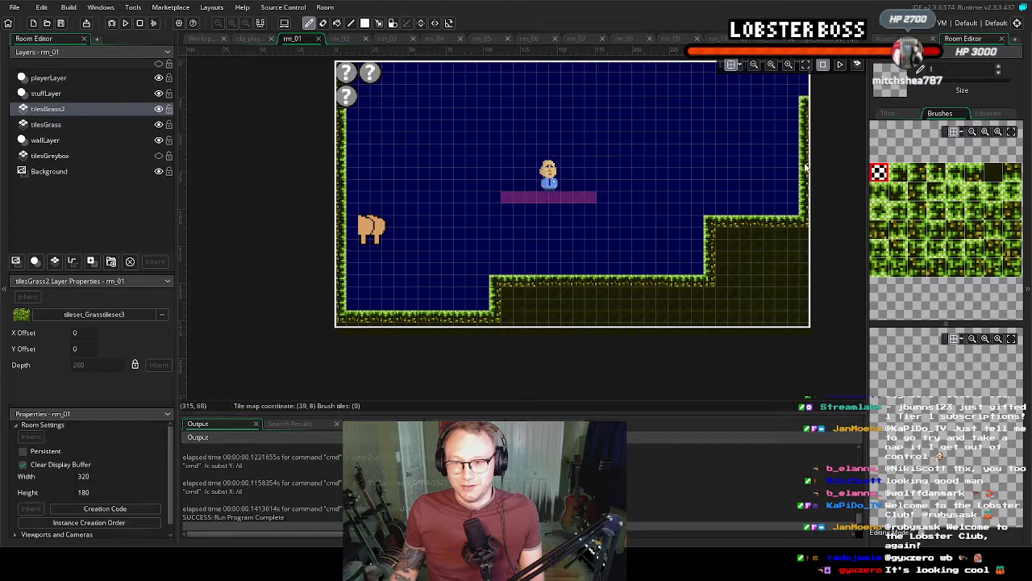
{"action": "middle_click_drag", "start_coordinate": [761, 301], "coordinate": [705, 316]}
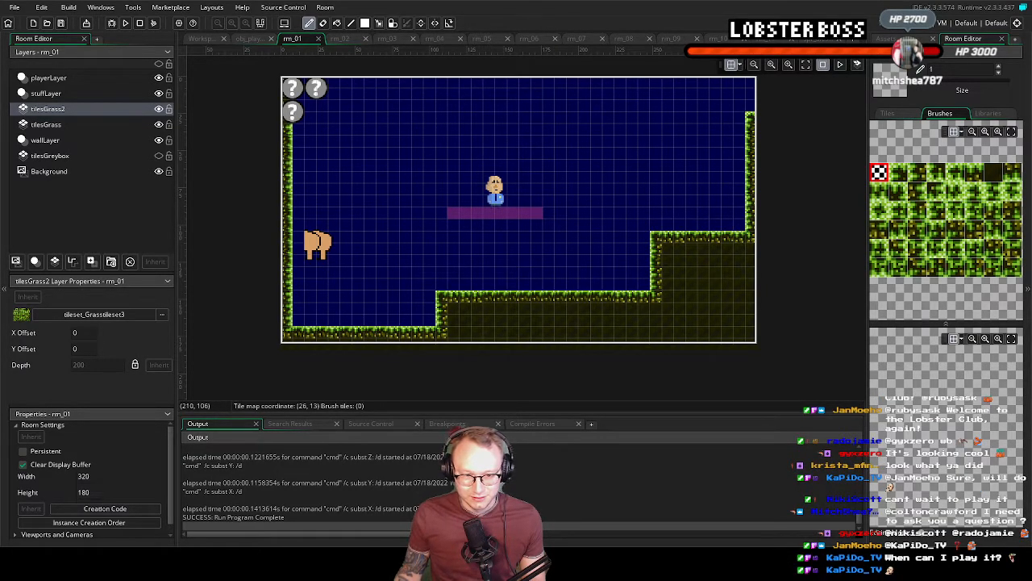
Switch to Aseprite and open Tileset.aseprite from the New sprites folder
{"action": "key", "text": "alt+Tab"}
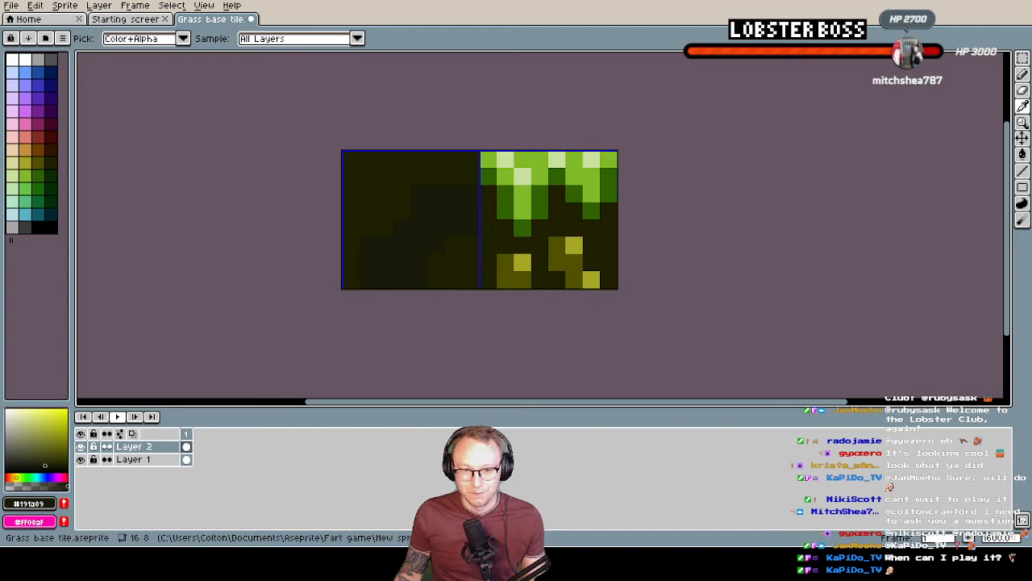
{"action": "left_click", "coordinate": [12, 5]}
{"action": "left_click", "coordinate": [21, 31]}
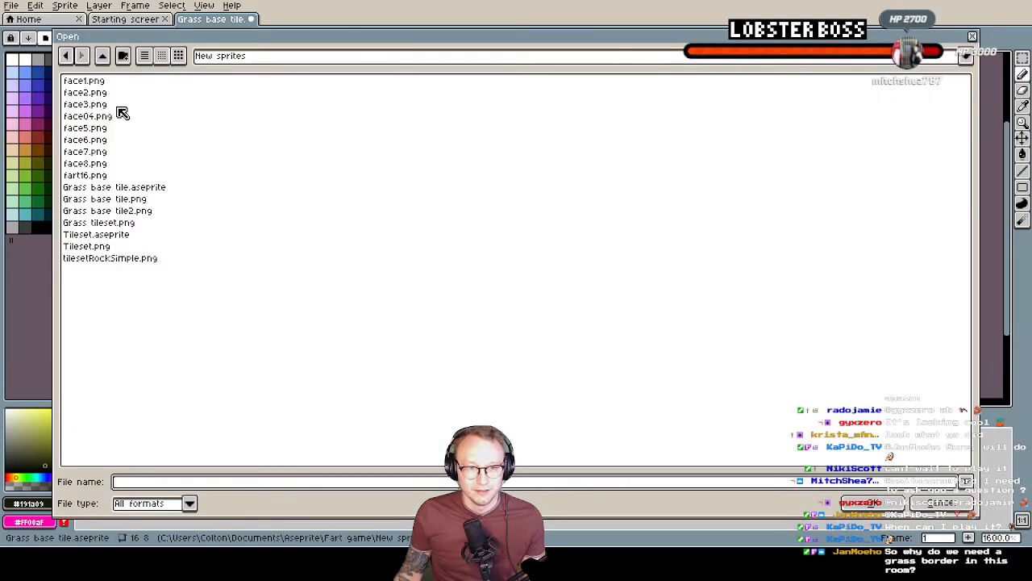
{"action": "double_click", "coordinate": [118, 234]}
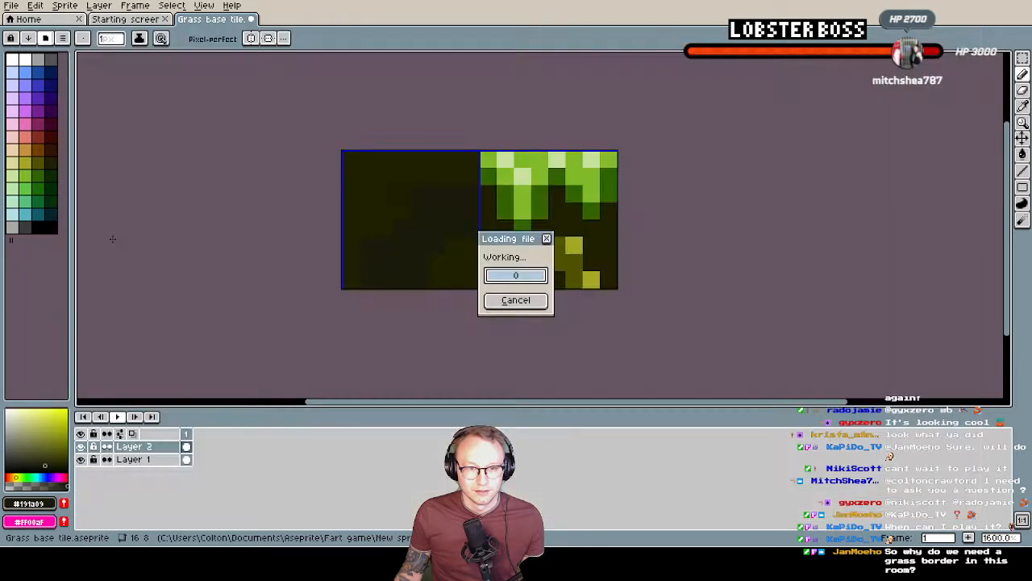
{"action": "scroll", "coordinate": [516, 213], "scroll_direction": "up", "scroll_amount": 3}
{"action": "middle_click_drag", "start_coordinate": [567, 226], "coordinate": [436, 220]}
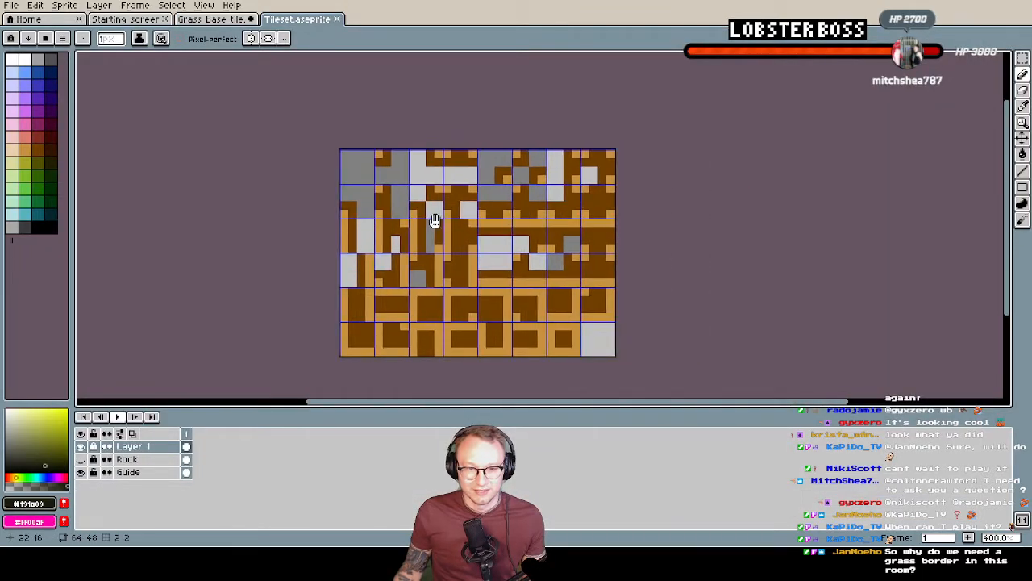
Hide Layer 1 and toggle the Rock layer's visibility to compare the hand-drawn rock tiles with the Guide layer
{"action": "left_click", "coordinate": [80, 459]}
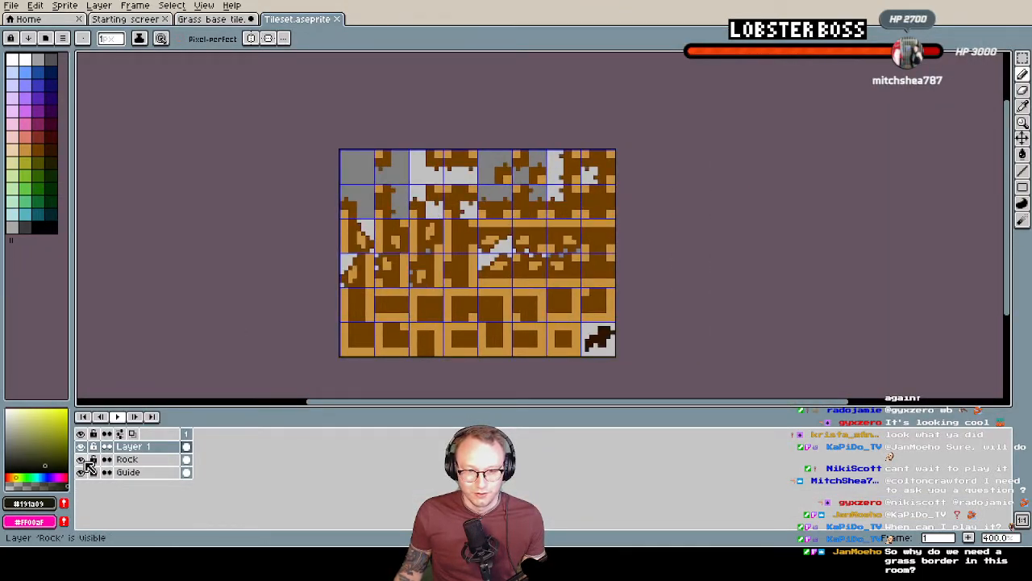
{"action": "left_click", "coordinate": [81, 446]}
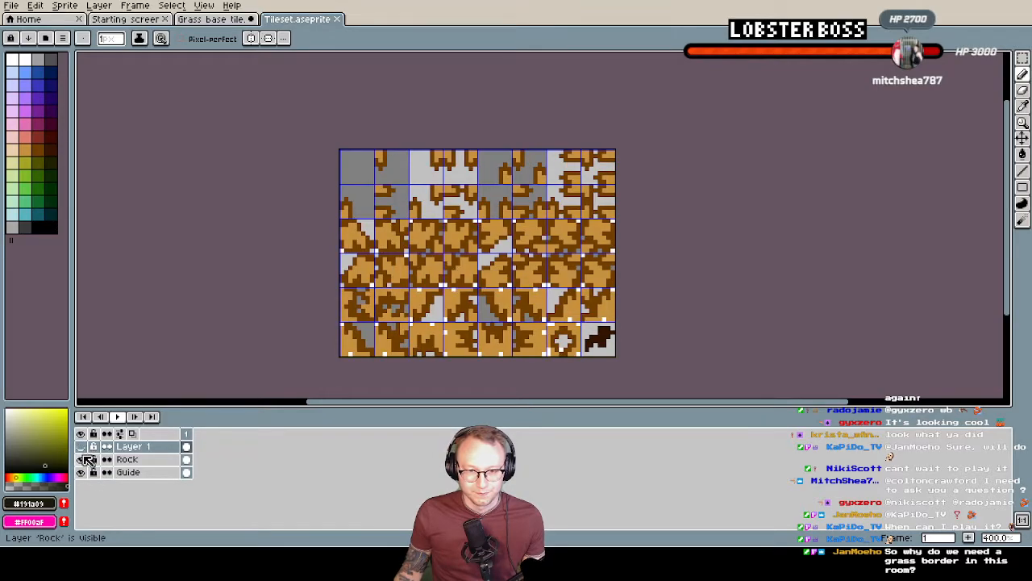
{"action": "left_click", "coordinate": [82, 458]}
{"action": "middle_click_drag", "start_coordinate": [442, 348], "coordinate": [403, 343]}
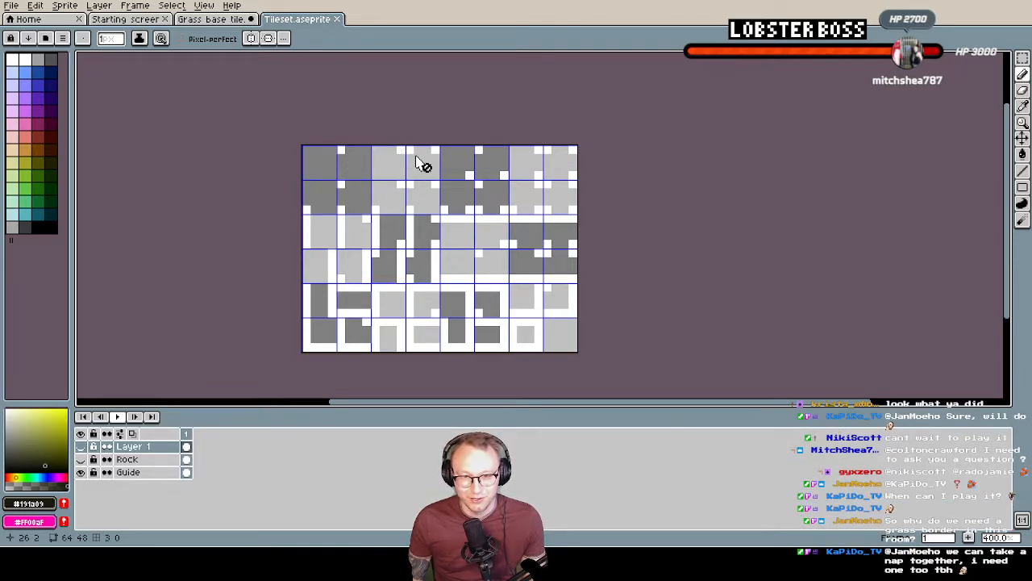
{"action": "left_click", "coordinate": [80, 459]}
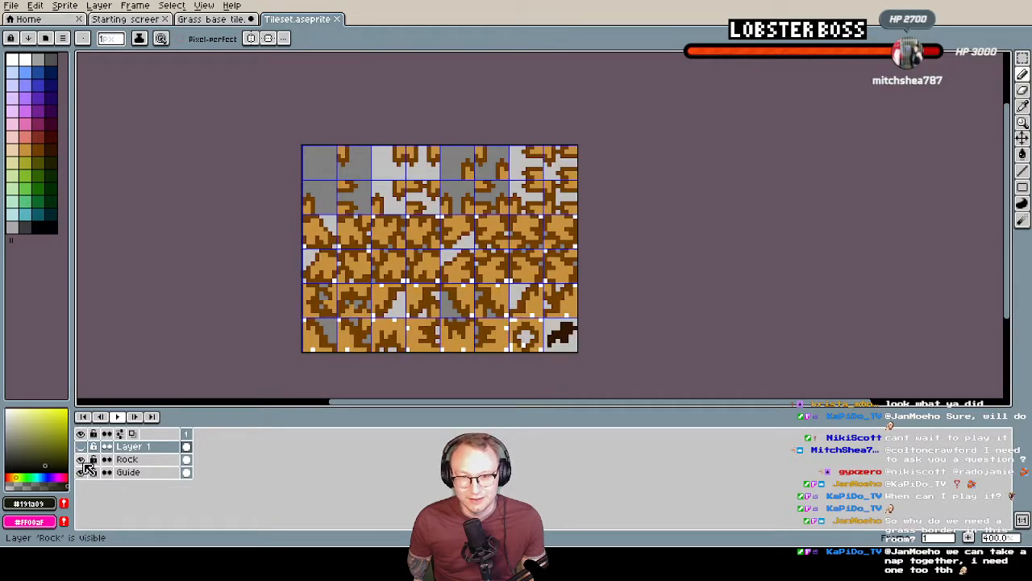
{"action": "left_click", "coordinate": [82, 460]}
{"action": "left_click", "coordinate": [81, 459]}
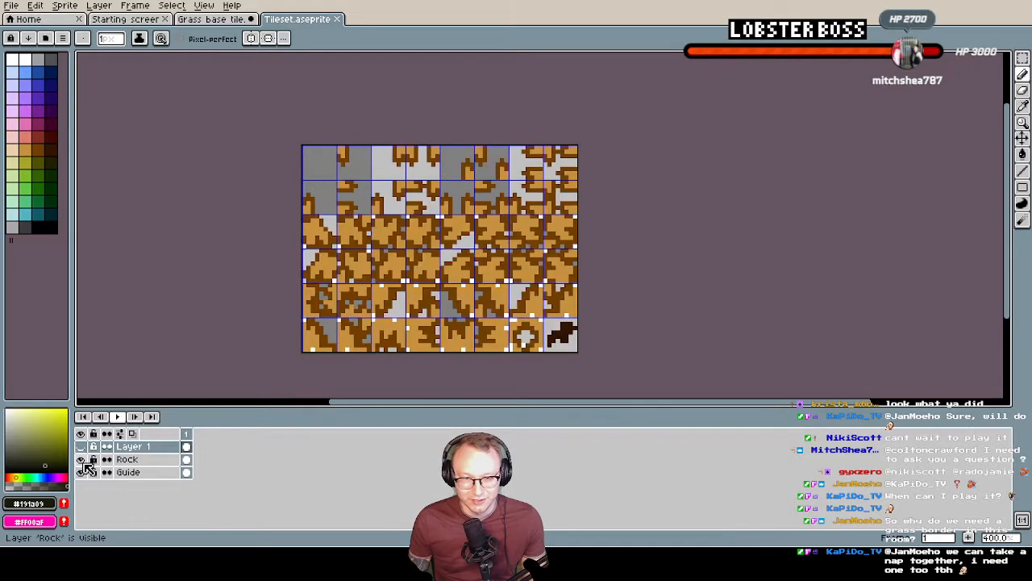
{"action": "left_click", "coordinate": [82, 459]}
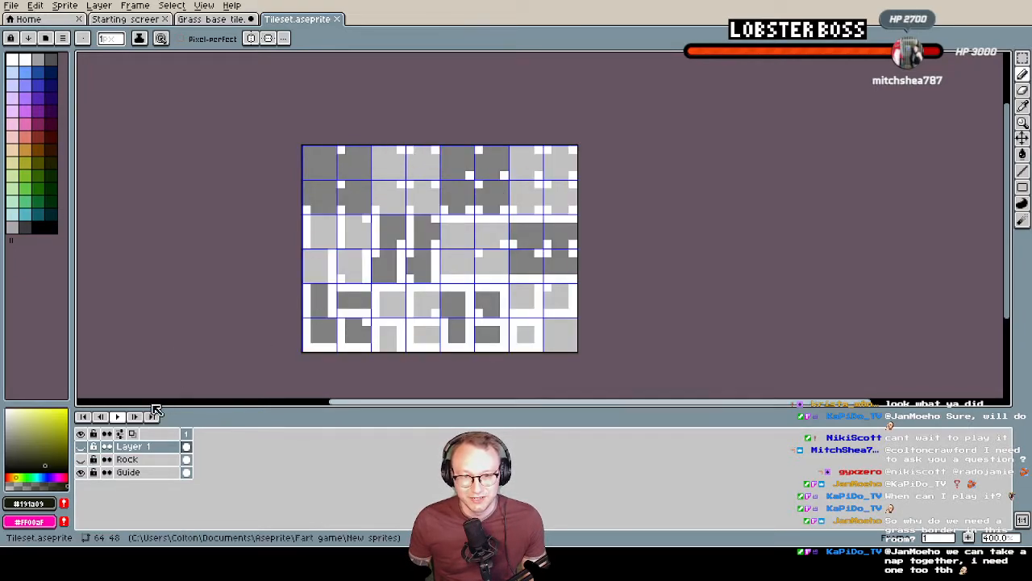
{"action": "key", "text": "i"}
{"action": "key", "text": "b"}
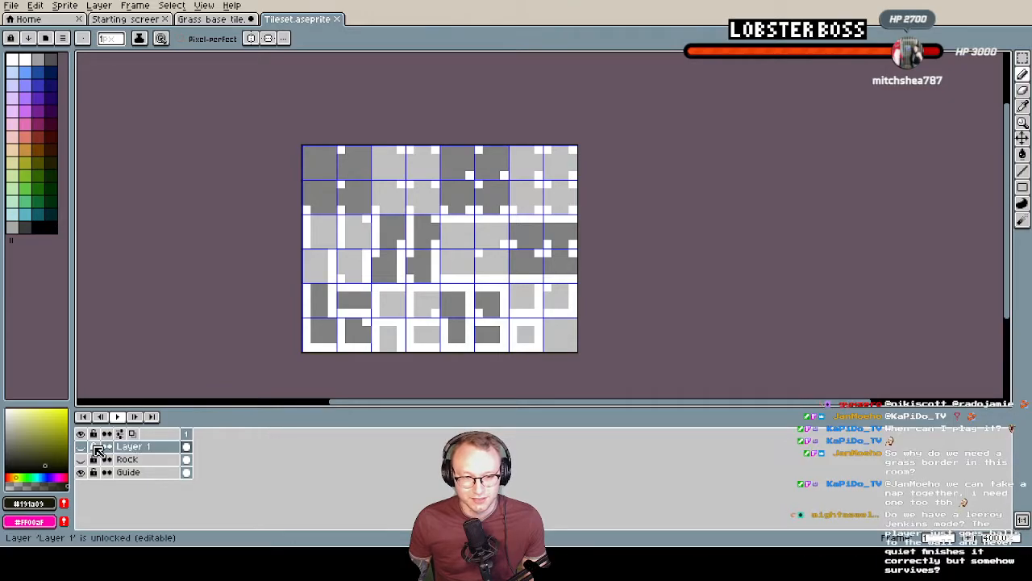
Close Tileset.aseprite and return to the grass base tile sprite
{"action": "left_click", "coordinate": [340, 18]}
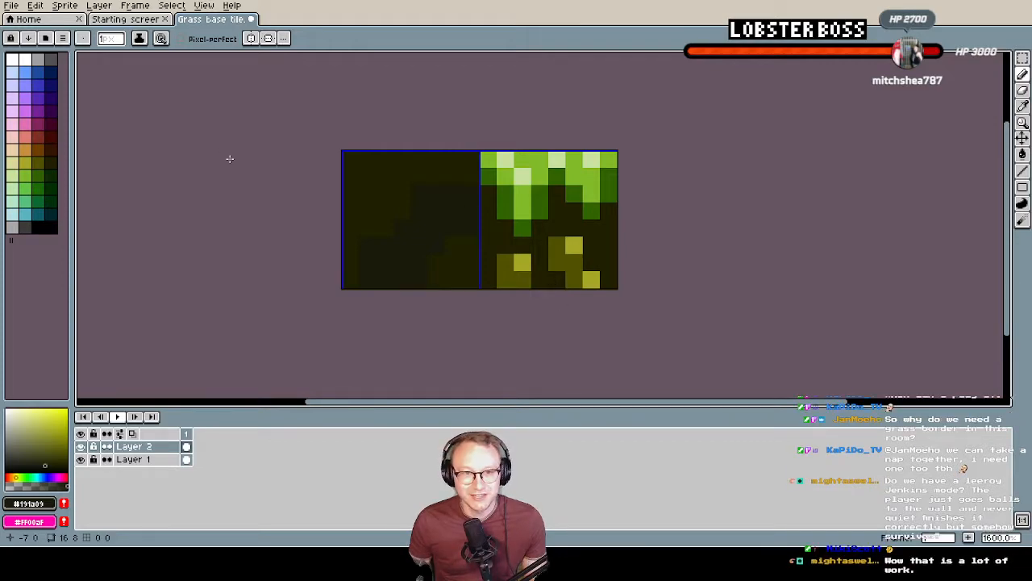
{"action": "key", "text": "i"}
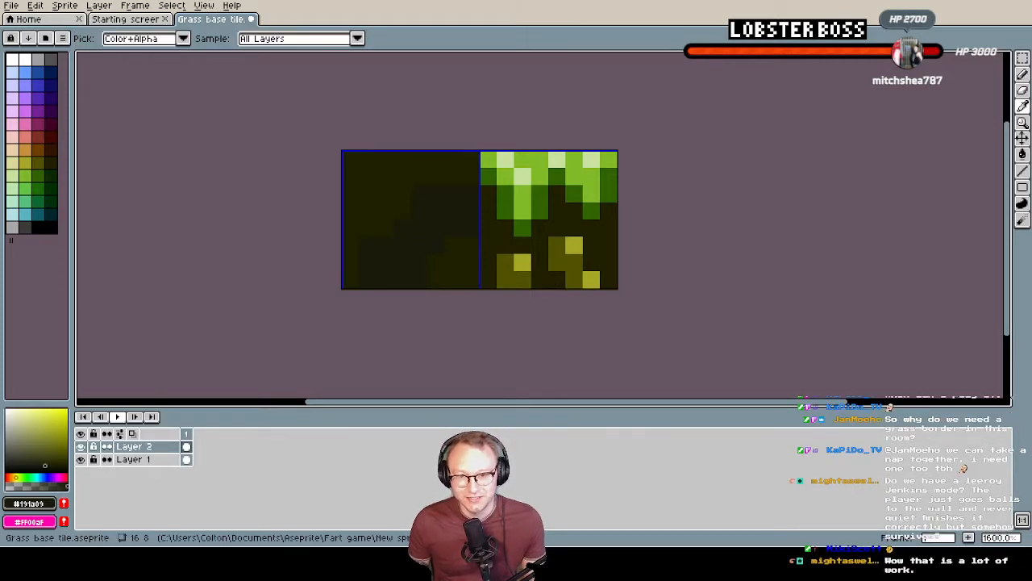
{"action": "key", "text": "b"}
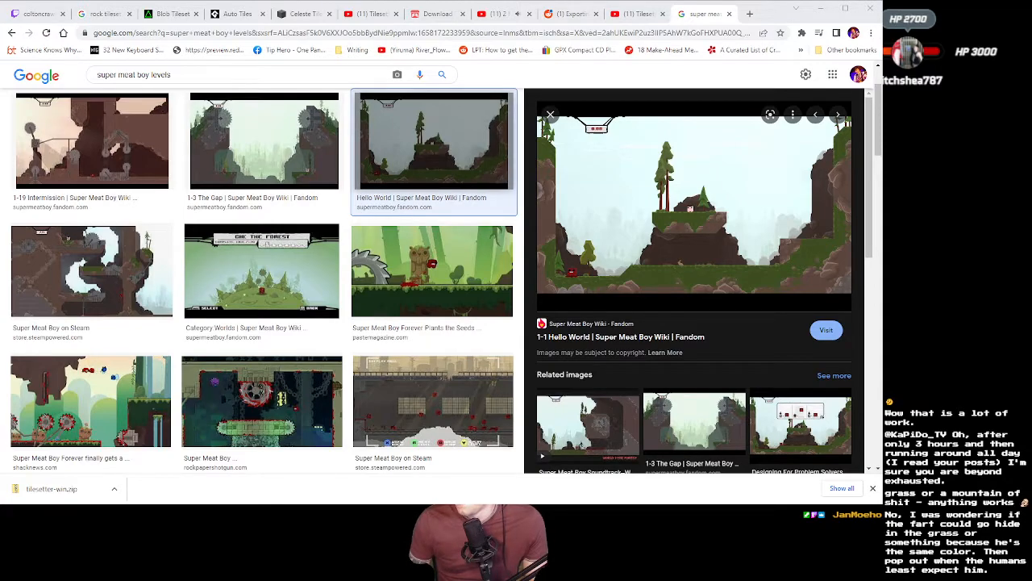
Preview The Gap and Steam screenshots of Super Meat Boy, and search images for "celeste levels"
{"action": "left_click", "coordinate": [303, 153]}
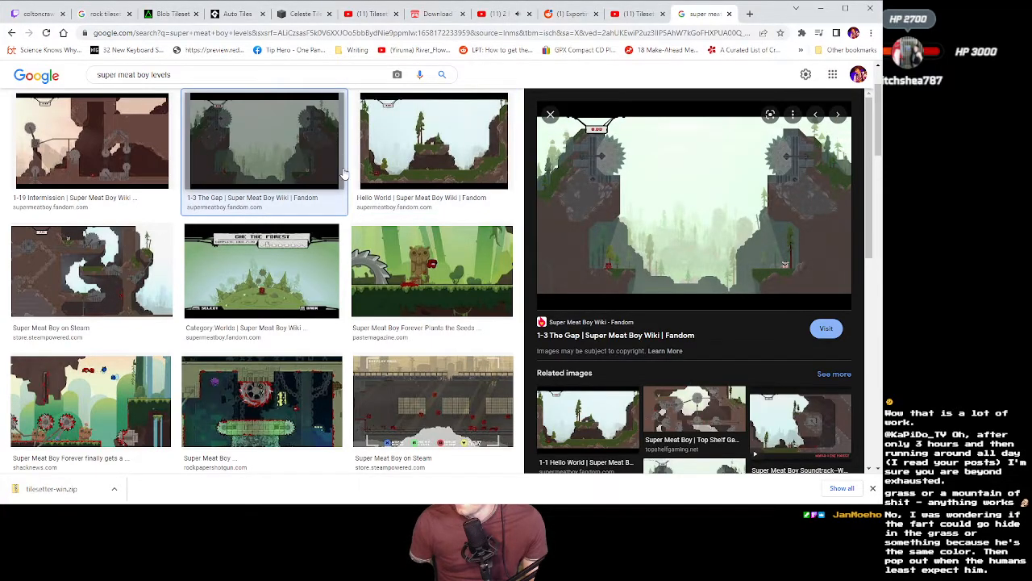
{"action": "left_click", "coordinate": [141, 283]}
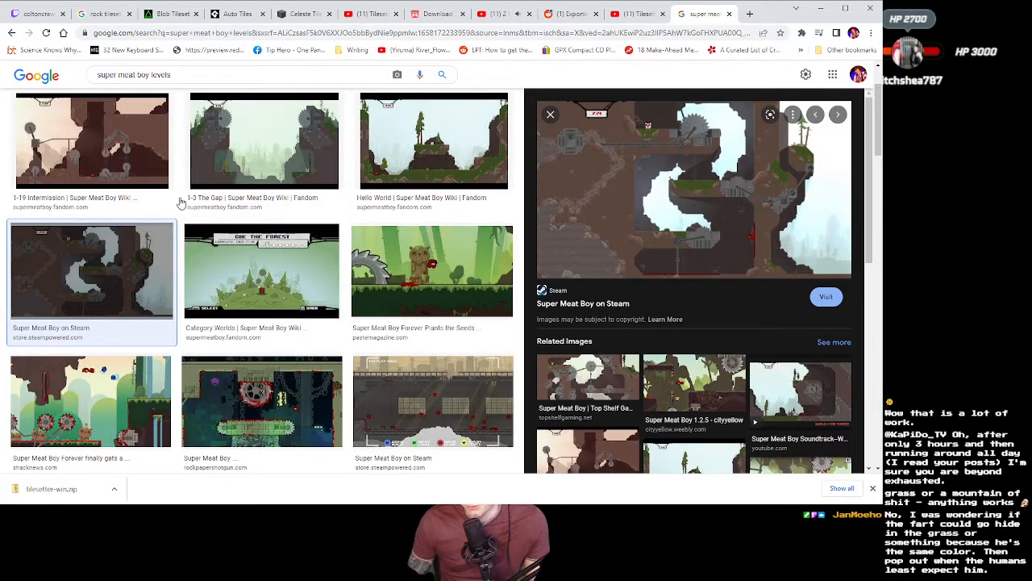
{"action": "left_click", "coordinate": [192, 78]}
{"action": "key", "text": "ctrl+a"}
{"action": "type", "text": "ce"}
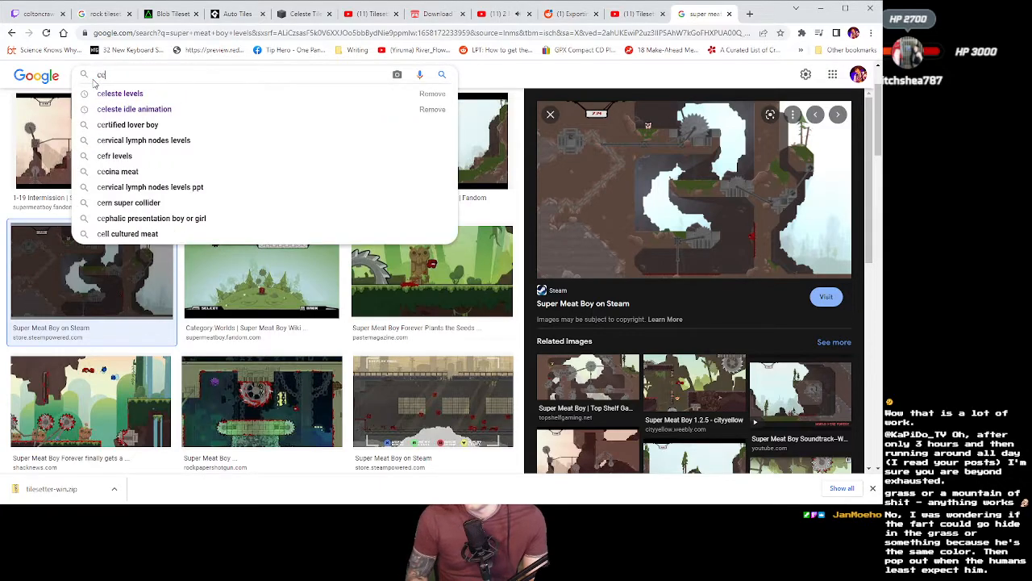
{"action": "type", "text": "leste leve"}
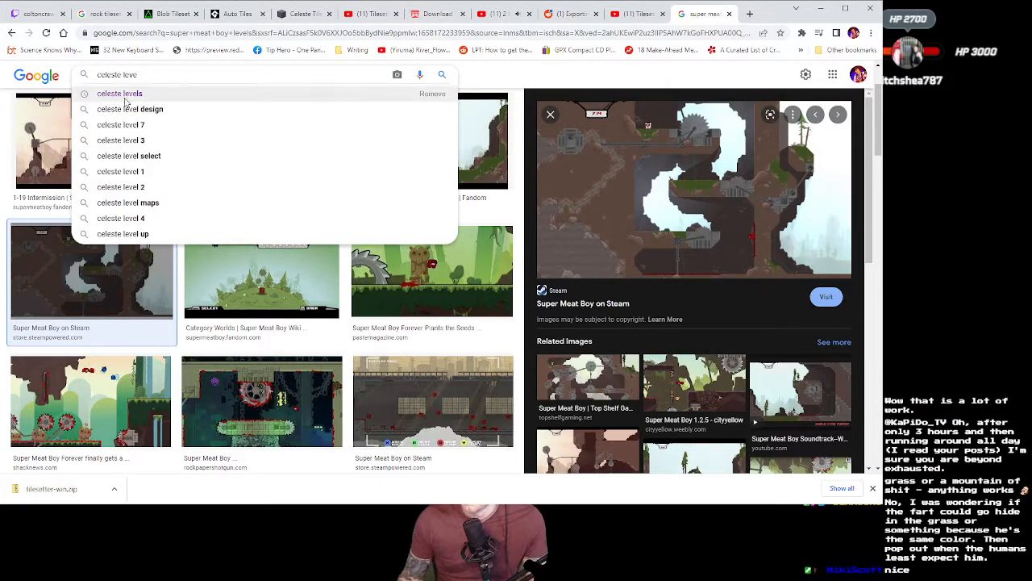
{"action": "left_click", "coordinate": [121, 96]}
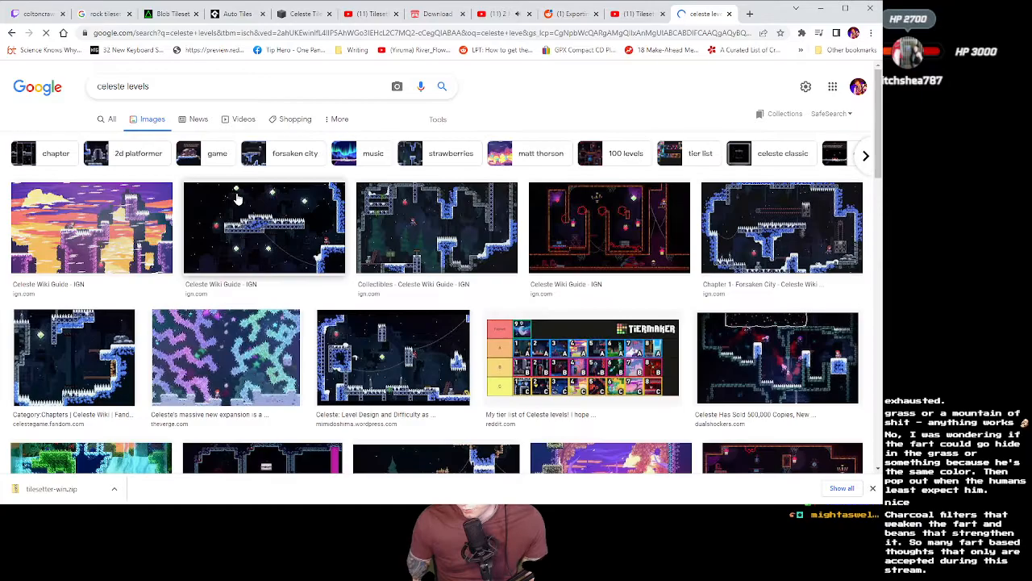
Preview the Celeste level screenshots from BGR, The Peak and Nintendo World Report, and close the image search tab
{"action": "scroll", "coordinate": [178, 274], "scroll_direction": "down", "scroll_amount": 3}
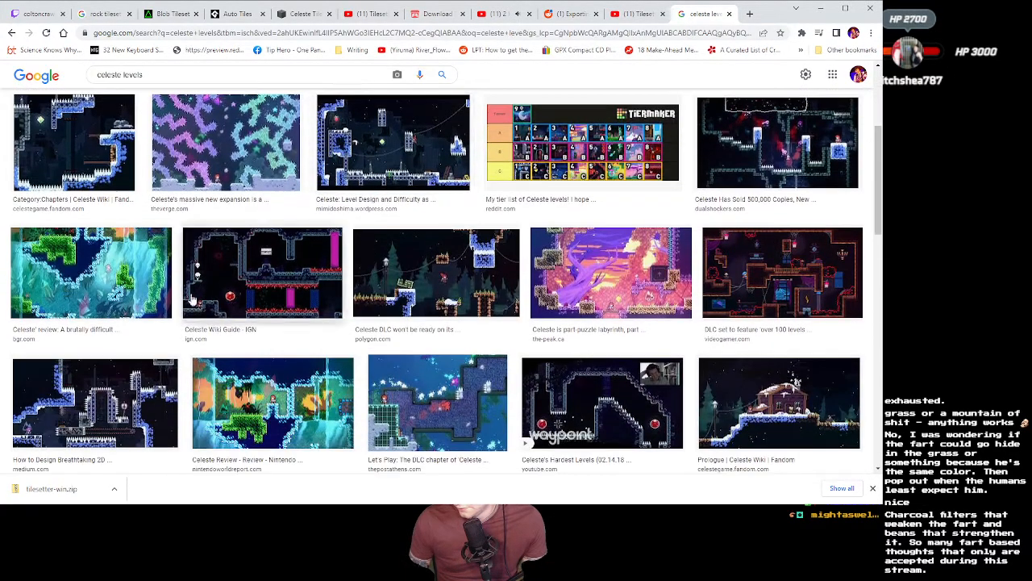
{"action": "left_click", "coordinate": [166, 295]}
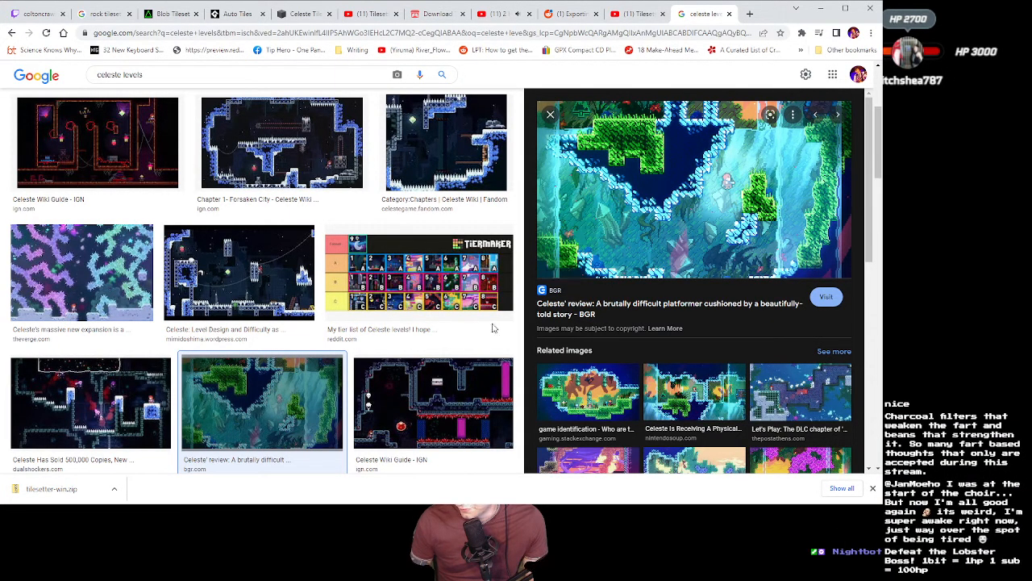
{"action": "scroll", "coordinate": [484, 326], "scroll_direction": "down", "scroll_amount": 3}
{"action": "scroll", "coordinate": [464, 326], "scroll_direction": "down", "scroll_amount": 5}
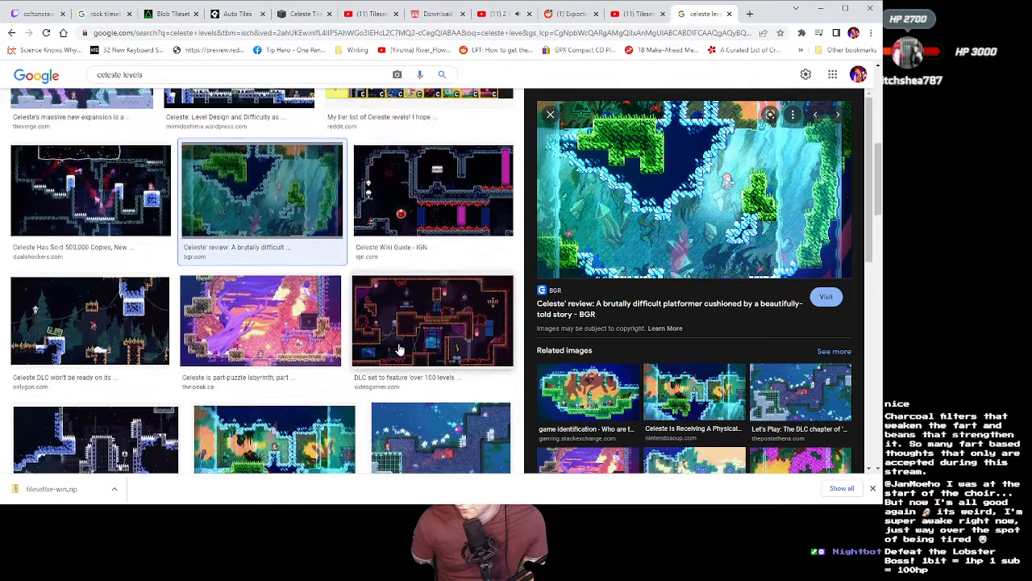
{"action": "left_click", "coordinate": [323, 222]}
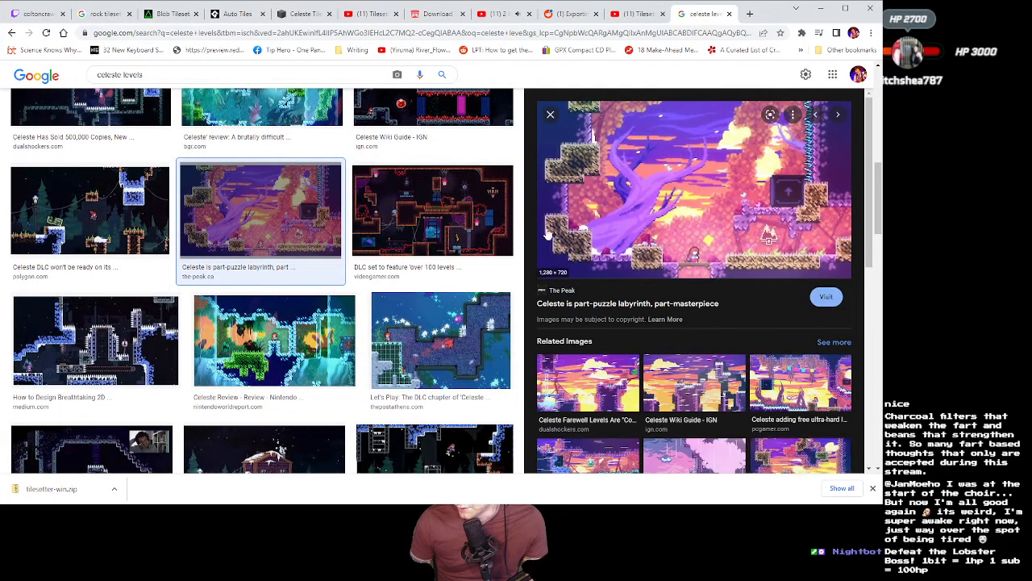
{"action": "scroll", "coordinate": [315, 238], "scroll_direction": "down", "scroll_amount": 1}
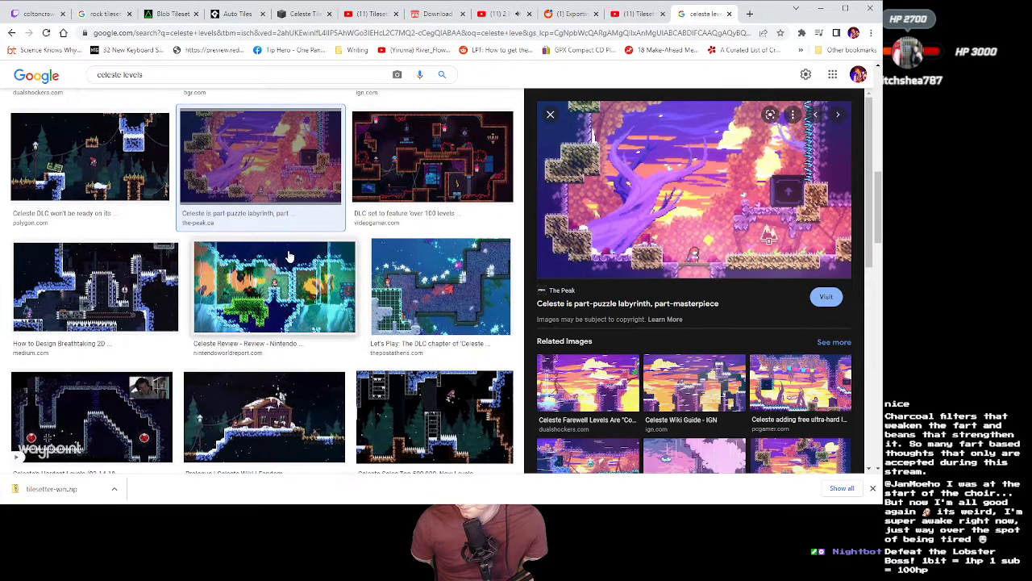
{"action": "left_click", "coordinate": [332, 272]}
{"action": "scroll", "coordinate": [362, 258], "scroll_direction": "up", "scroll_amount": 2}
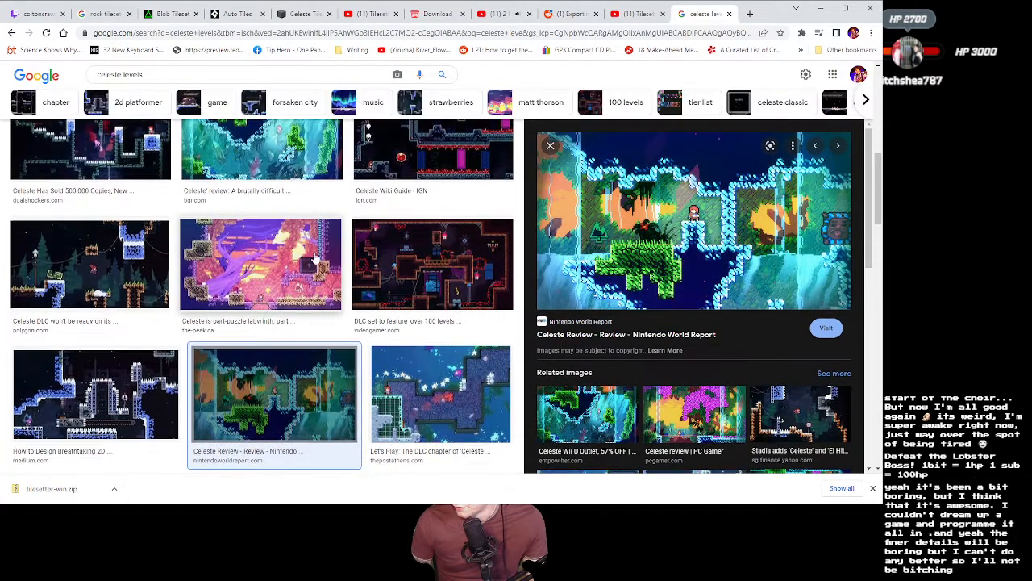
{"action": "left_click", "coordinate": [729, 14]}
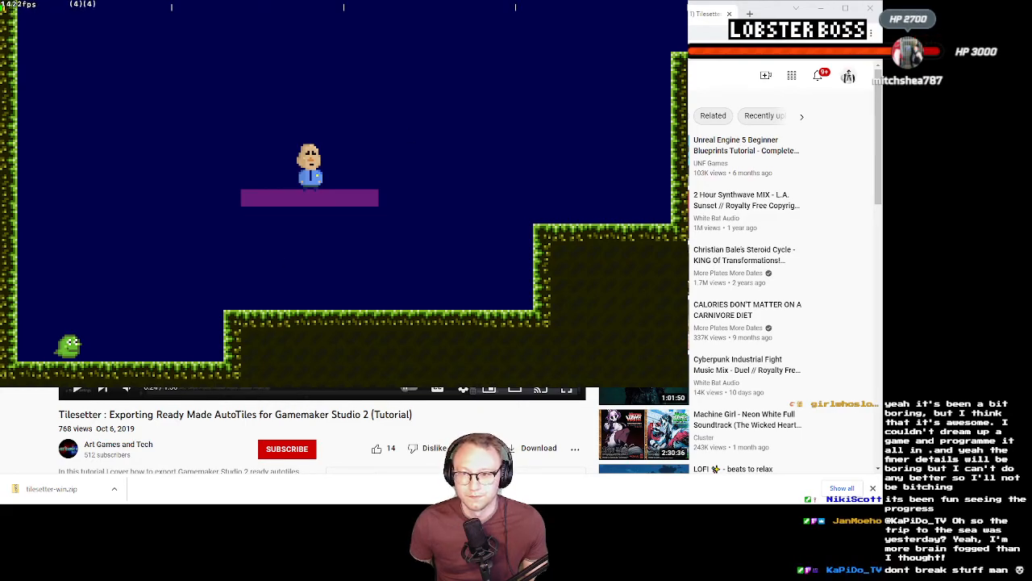
Close the running game and switch to the blank Sprite-0002 in Aseprite
{"action": "key", "text": "Escape"}
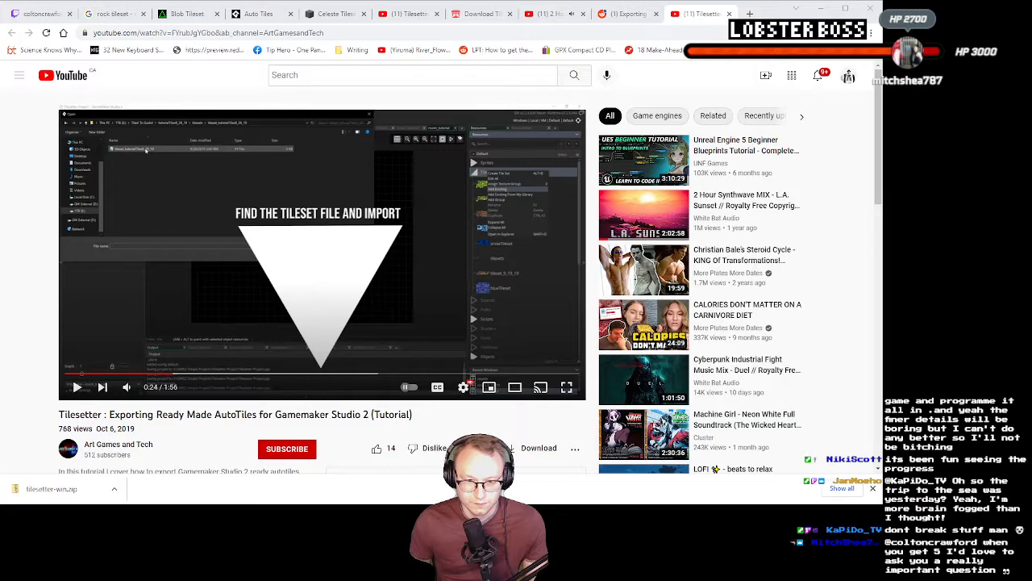
{"action": "key", "text": "alt+Tab"}
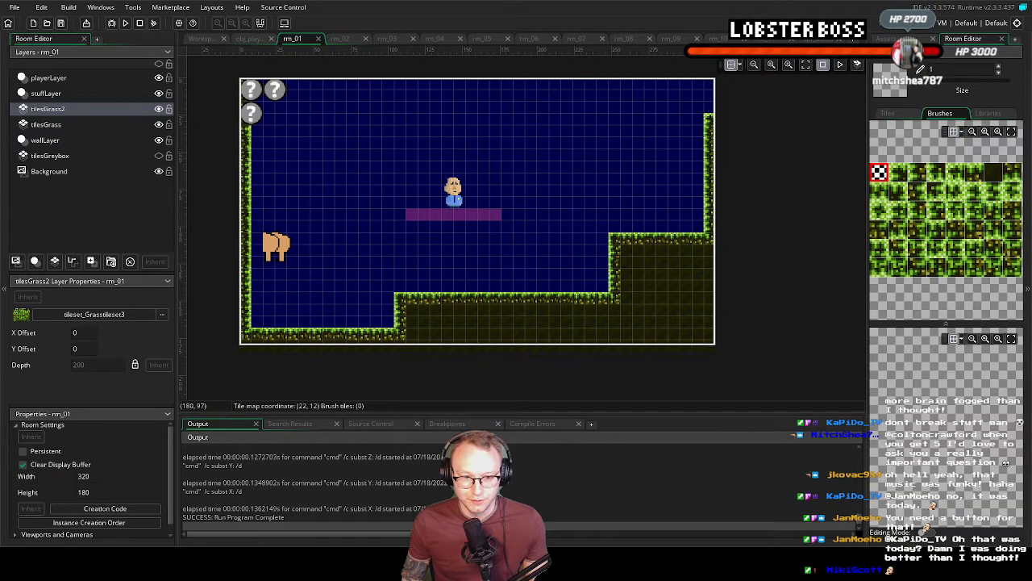
{"action": "key", "text": "alt+Tab"}
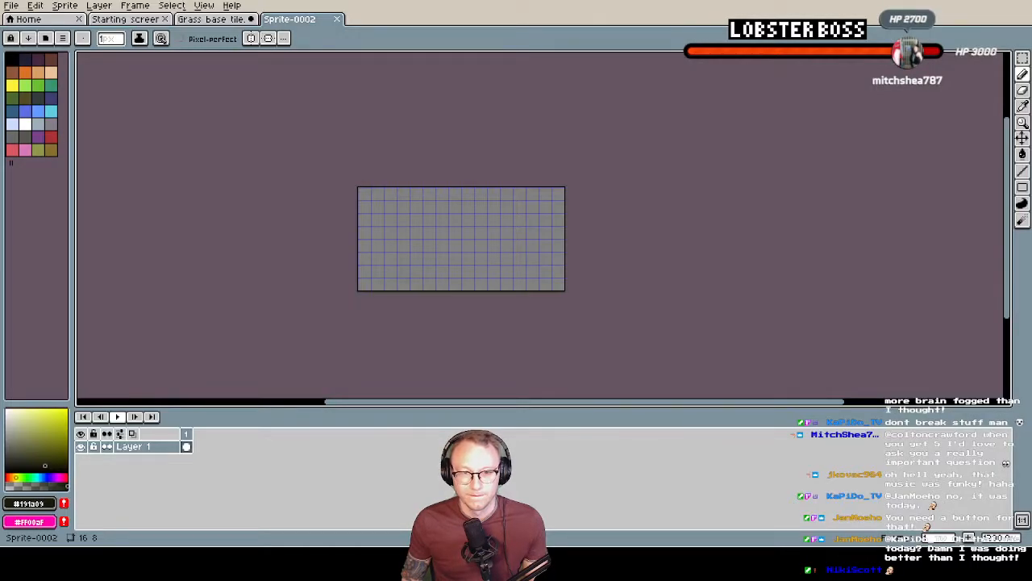
Set the sprite's grid width and height to 8 pixels
{"action": "left_click", "coordinate": [204, 5]}
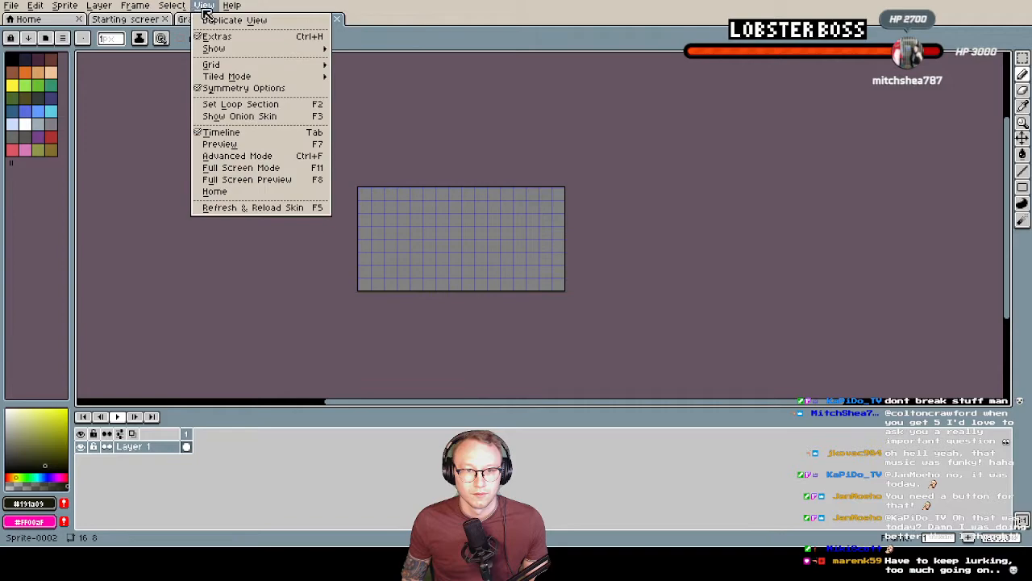
{"action": "left_click", "coordinate": [367, 66]}
{"action": "left_click", "coordinate": [504, 274]}
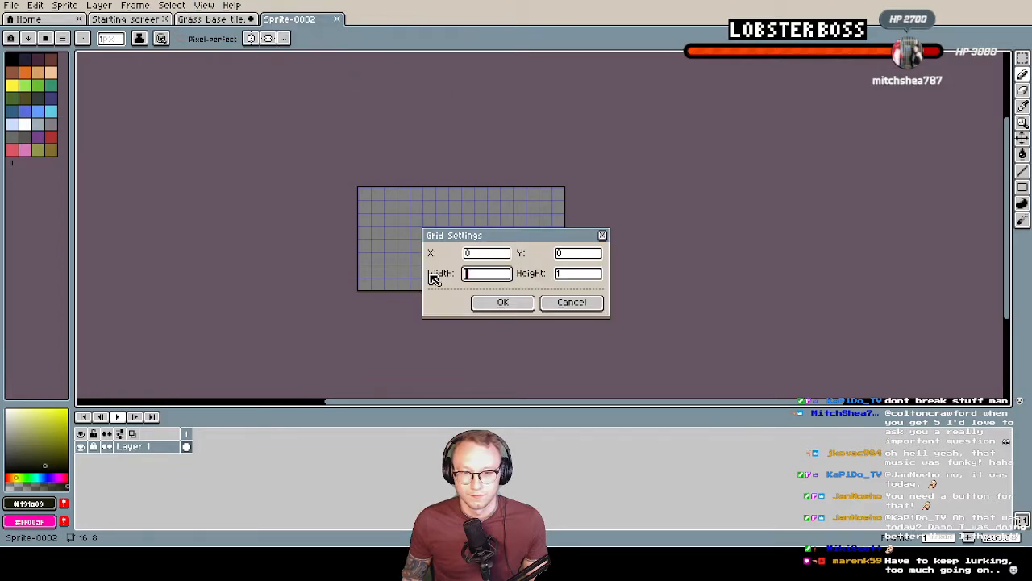
{"action": "type", "text": "8"}
{"action": "key", "text": "Tab"}
{"action": "type", "text": "8"}
{"action": "left_click", "coordinate": [472, 300]}
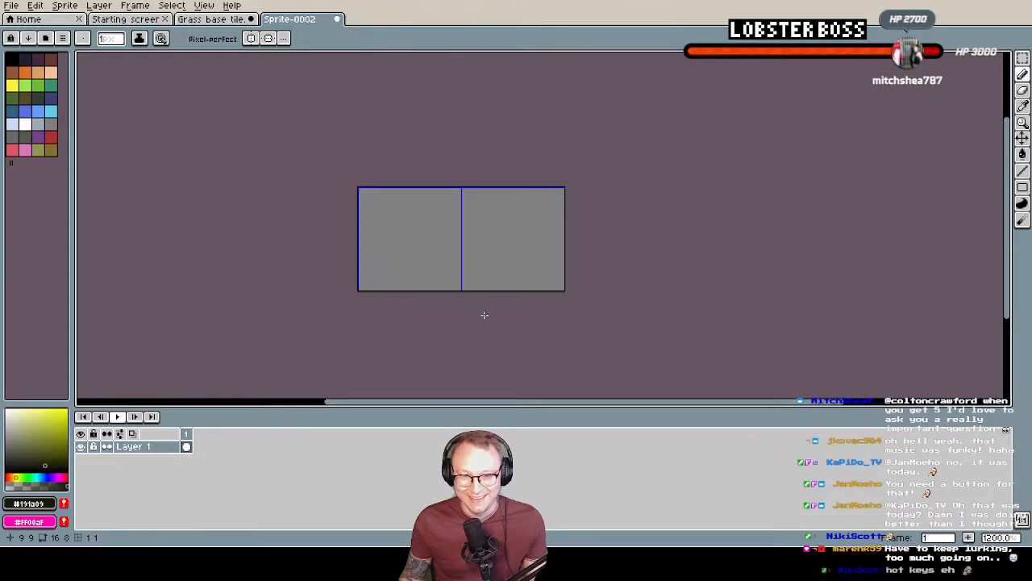
{"action": "scroll", "coordinate": [428, 220], "scroll_direction": "up", "scroll_amount": 3}
{"action": "scroll", "coordinate": [439, 214], "scroll_direction": "down", "scroll_amount": 2}
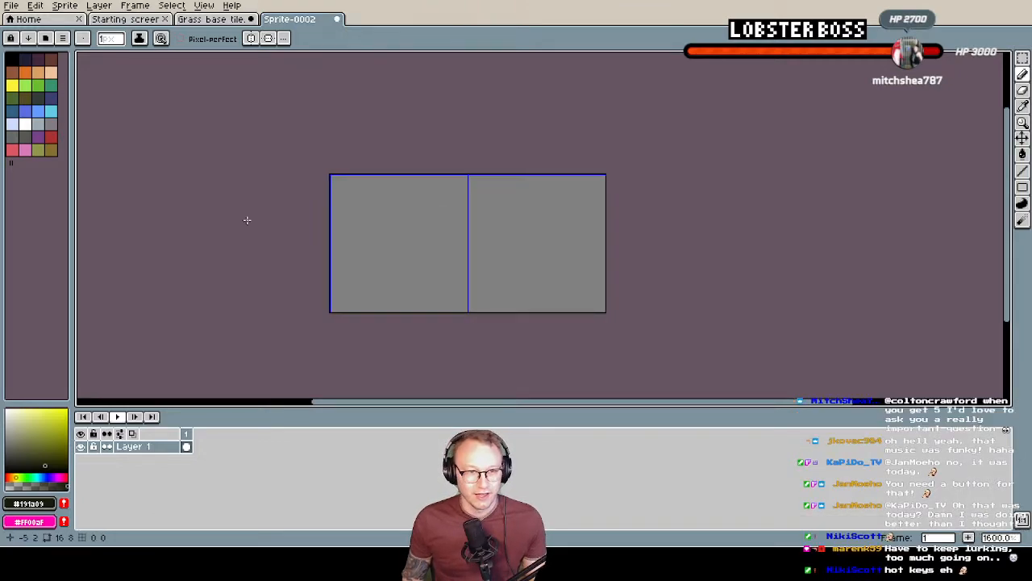
Load the NES NTSC preset palette for the sprite
{"action": "left_click", "coordinate": [13, 38]}
{"action": "scroll", "coordinate": [134, 248], "scroll_direction": "down", "scroll_amount": 6}
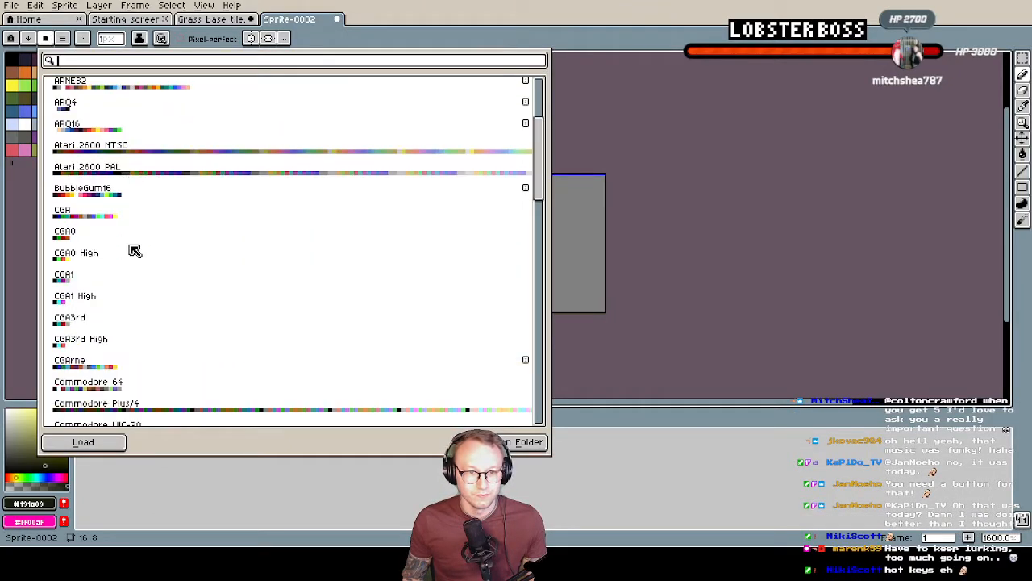
{"action": "scroll", "coordinate": [134, 250], "scroll_direction": "down", "scroll_amount": 10}
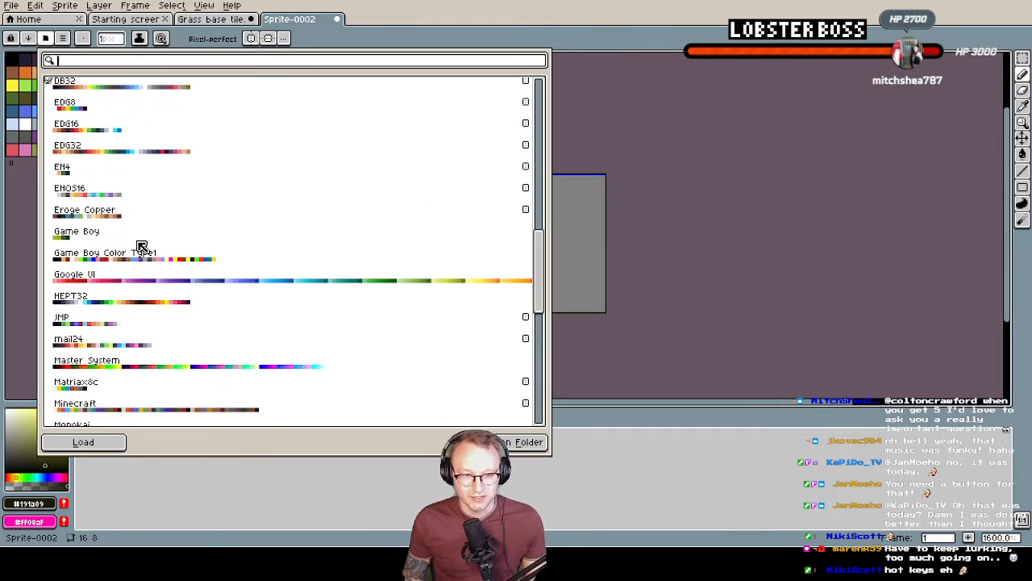
{"action": "scroll", "coordinate": [144, 254], "scroll_direction": "down", "scroll_amount": 8}
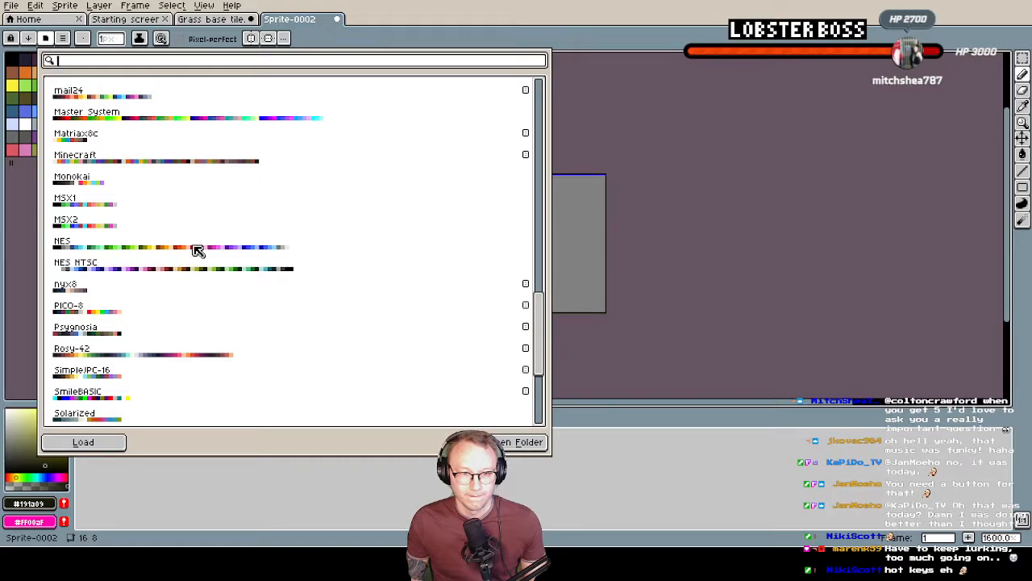
{"action": "scroll", "coordinate": [159, 250], "scroll_direction": "down", "scroll_amount": 6}
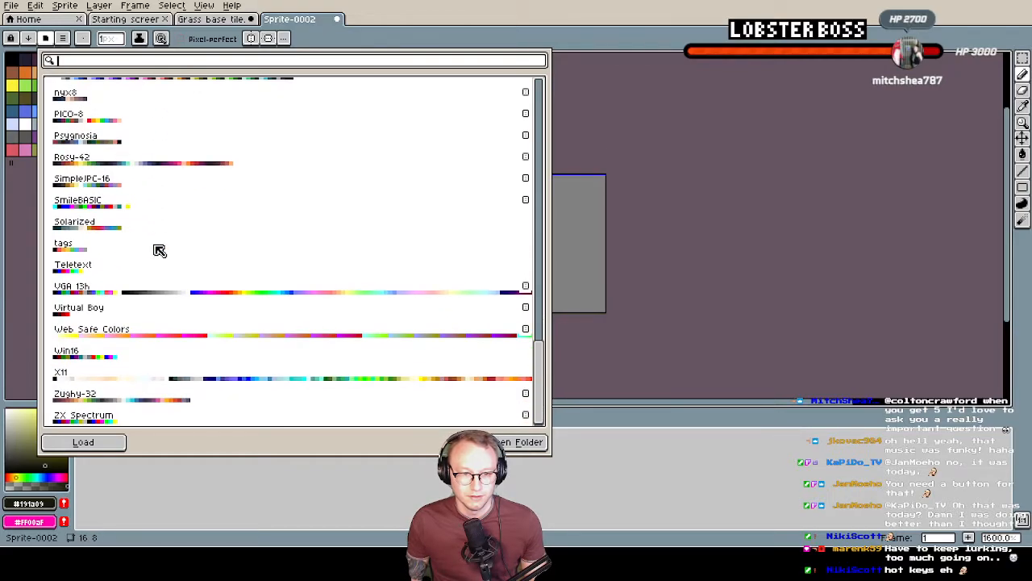
{"action": "scroll", "coordinate": [159, 253], "scroll_direction": "up", "scroll_amount": 3}
{"action": "scroll", "coordinate": [182, 222], "scroll_direction": "up", "scroll_amount": 2}
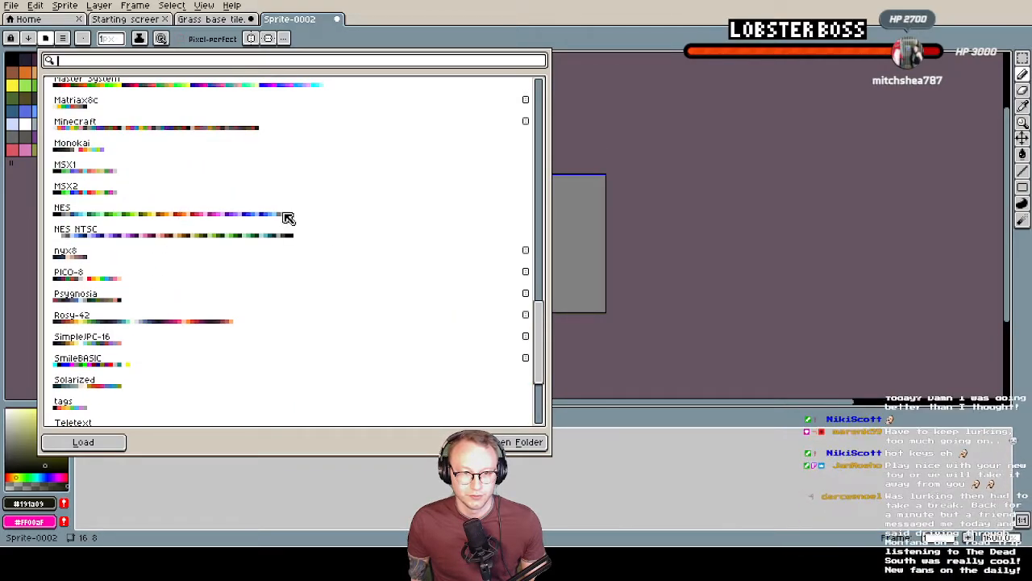
{"action": "left_click", "coordinate": [182, 242]}
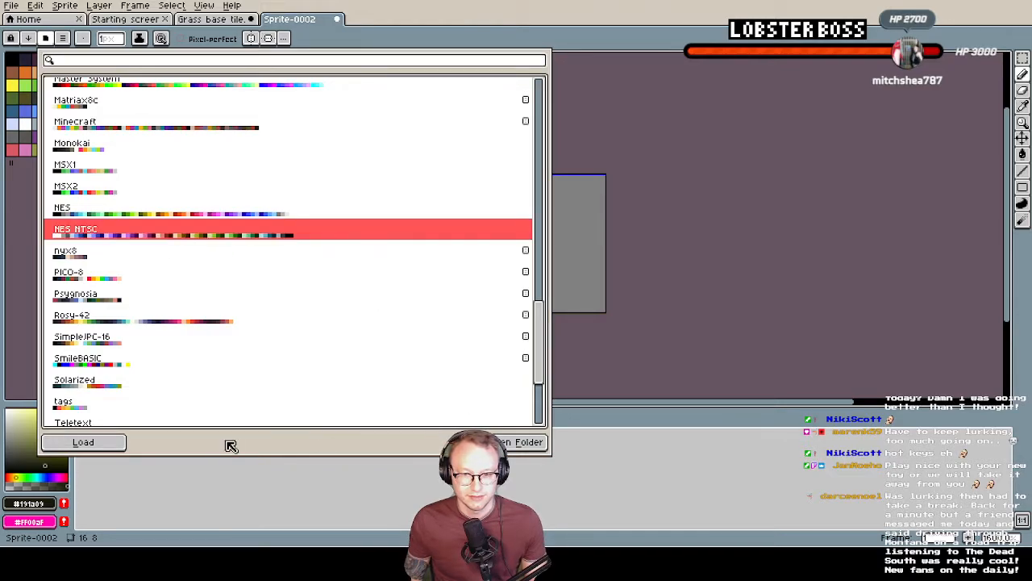
{"action": "left_click", "coordinate": [83, 442]}
{"action": "left_click", "coordinate": [26, 266]}
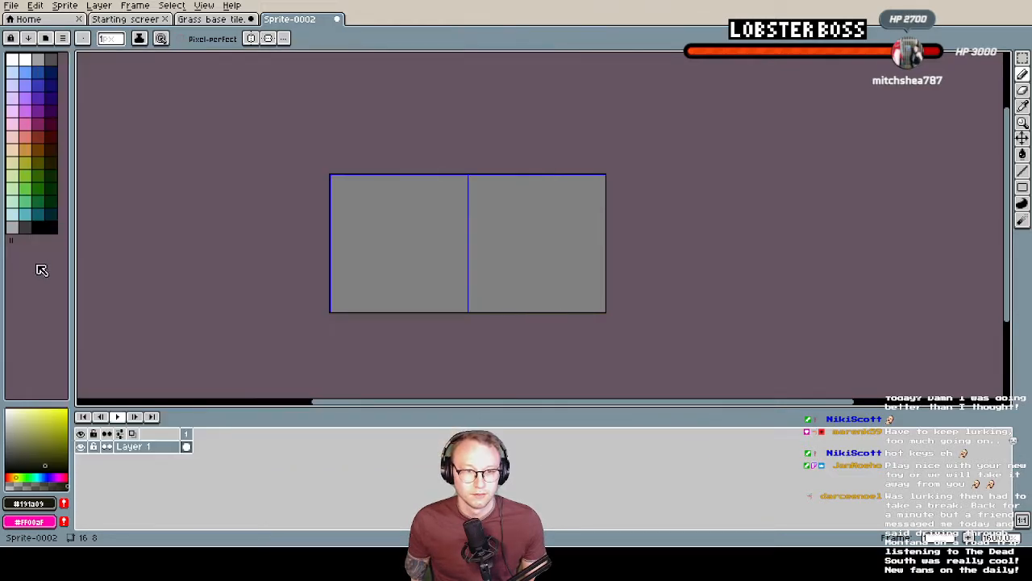
Fill the entire canvas with the dark brown palette colour Idx-31
{"action": "left_click", "coordinate": [25, 149]}
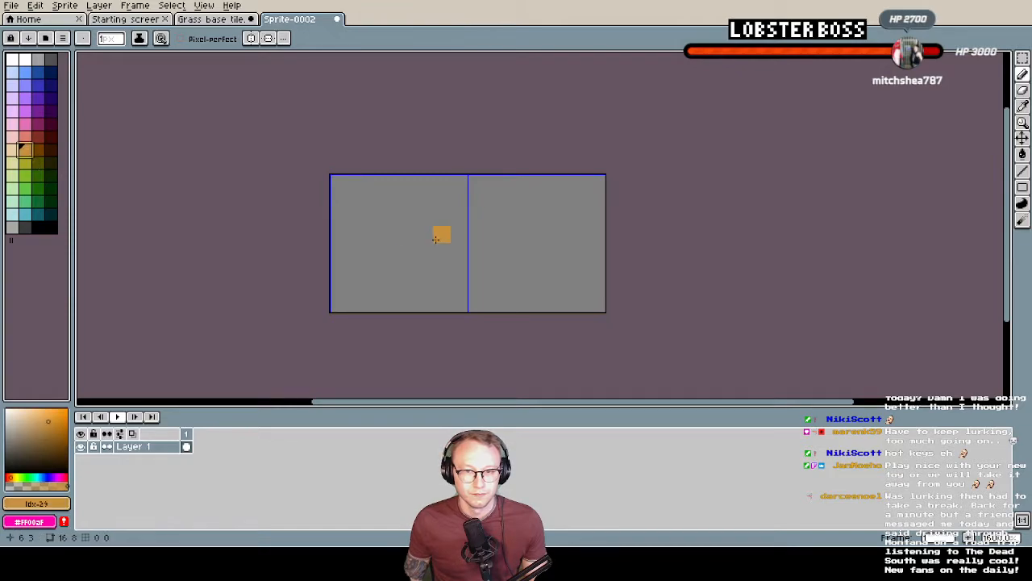
{"action": "left_click", "coordinate": [50, 151]}
{"action": "left_click", "coordinate": [408, 218]}
{"action": "key", "text": "g"}
{"action": "left_click", "coordinate": [516, 264]}
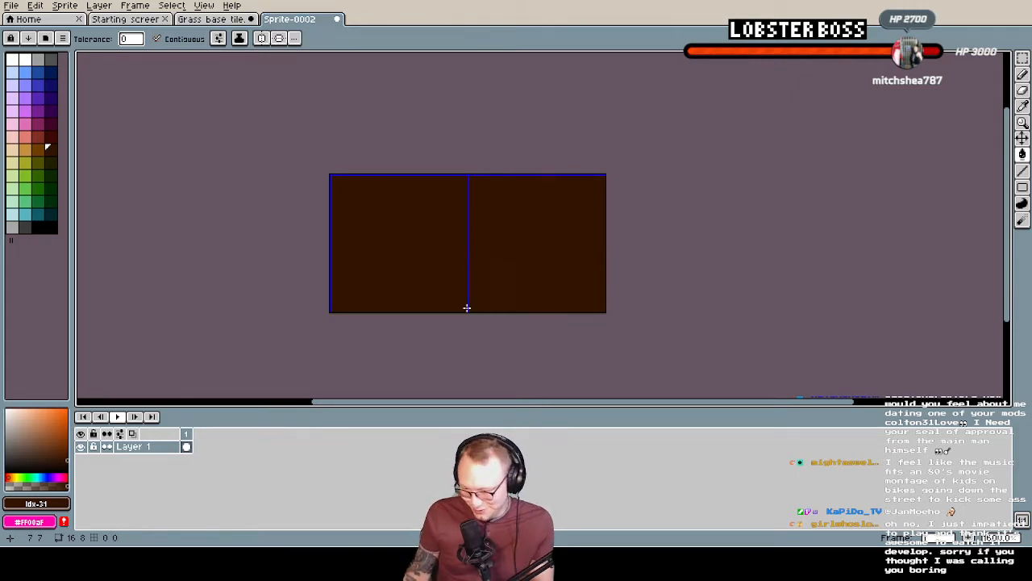
Pencil a rock shape in brown Idx-30 in the upper-left part of the right tile, trimming its corner with the dark background brown
{"action": "key", "text": "b"}
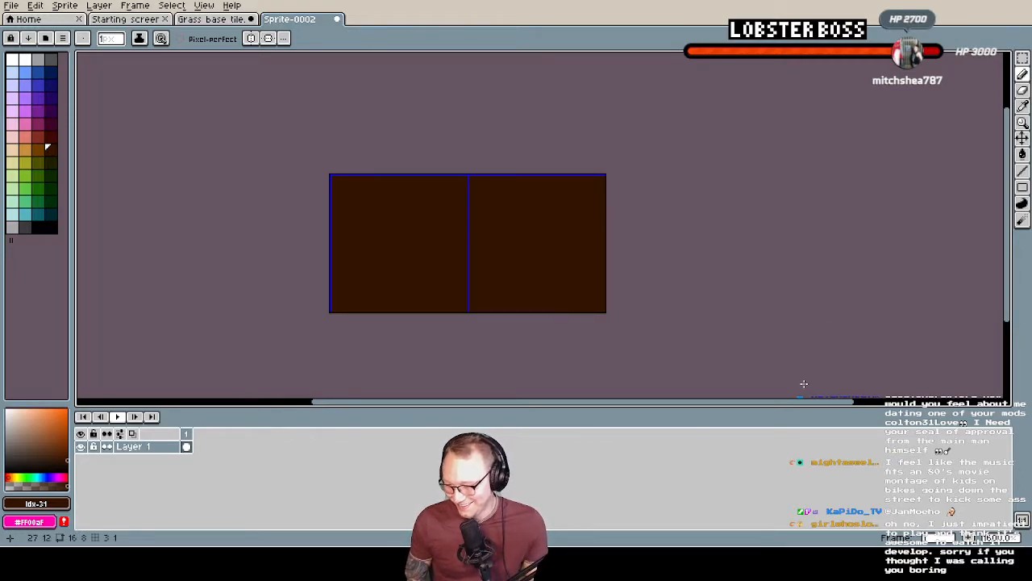
{"action": "scroll", "coordinate": [544, 291], "scroll_direction": "up", "scroll_amount": 2}
{"action": "scroll", "coordinate": [543, 290], "scroll_direction": "down", "scroll_amount": 1}
{"action": "mouse_move", "coordinate": [544, 291]}
{"action": "middle_mouse_down"}
{"action": "mouse_move", "coordinate": [548, 278]}
{"action": "mouse_move", "coordinate": [549, 292]}
{"action": "middle_mouse_up"}
{"action": "scroll", "coordinate": [548, 292], "scroll_direction": "up", "scroll_amount": 1}
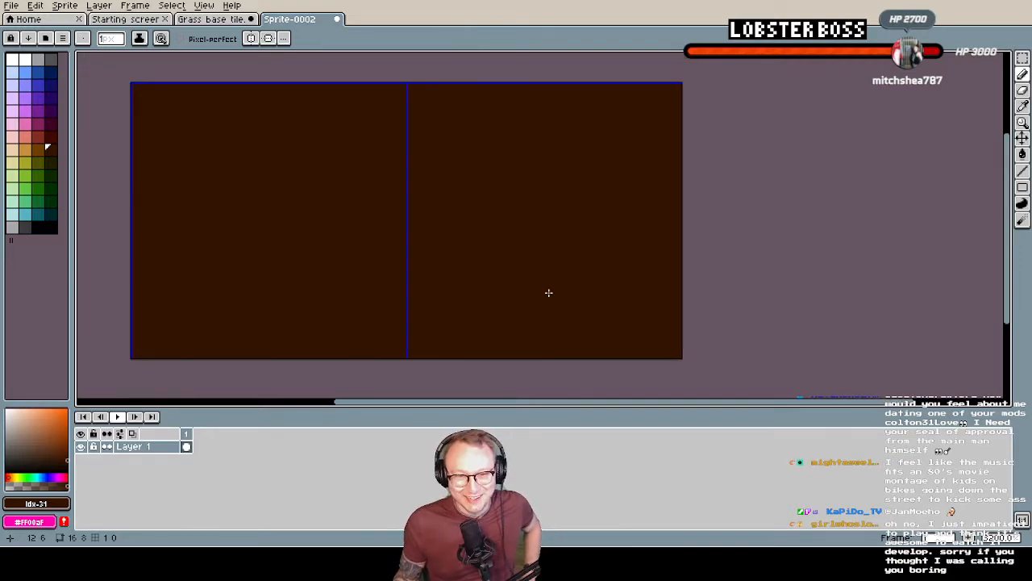
{"action": "scroll", "coordinate": [548, 293], "scroll_direction": "down", "scroll_amount": 1}
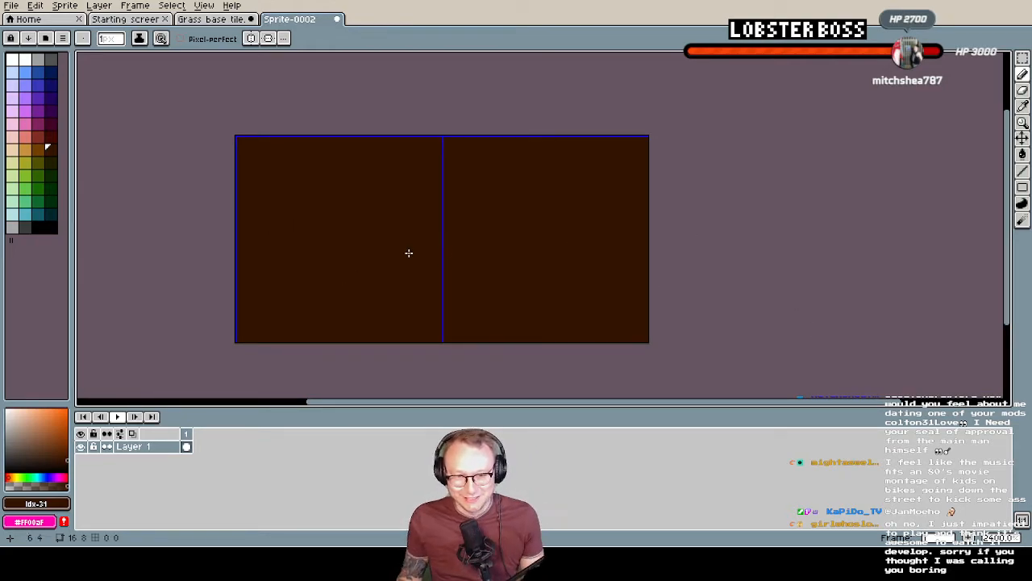
{"action": "left_click", "coordinate": [38, 149]}
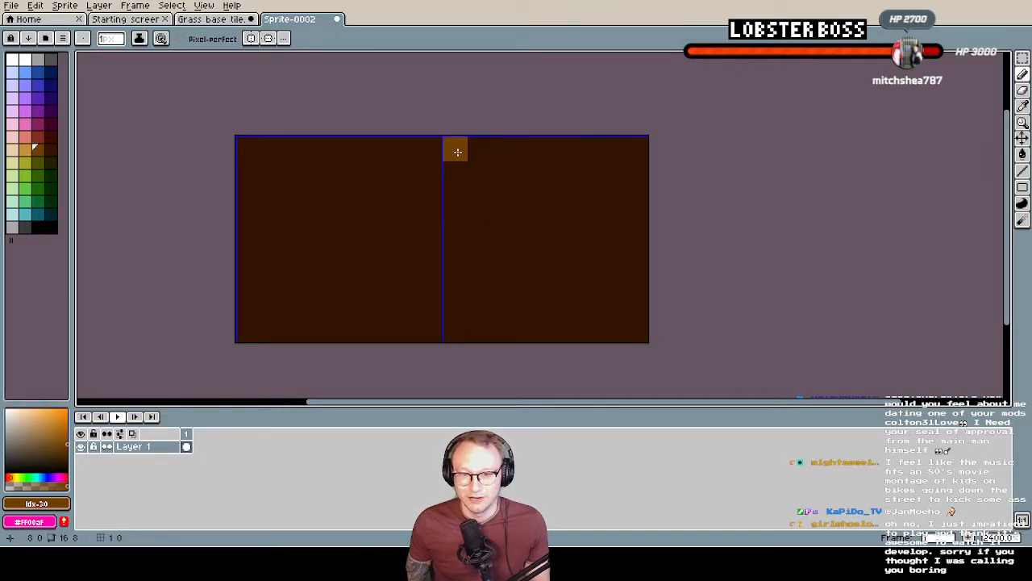
{"action": "left_click_drag", "start_coordinate": [459, 155], "coordinate": [457, 169]}
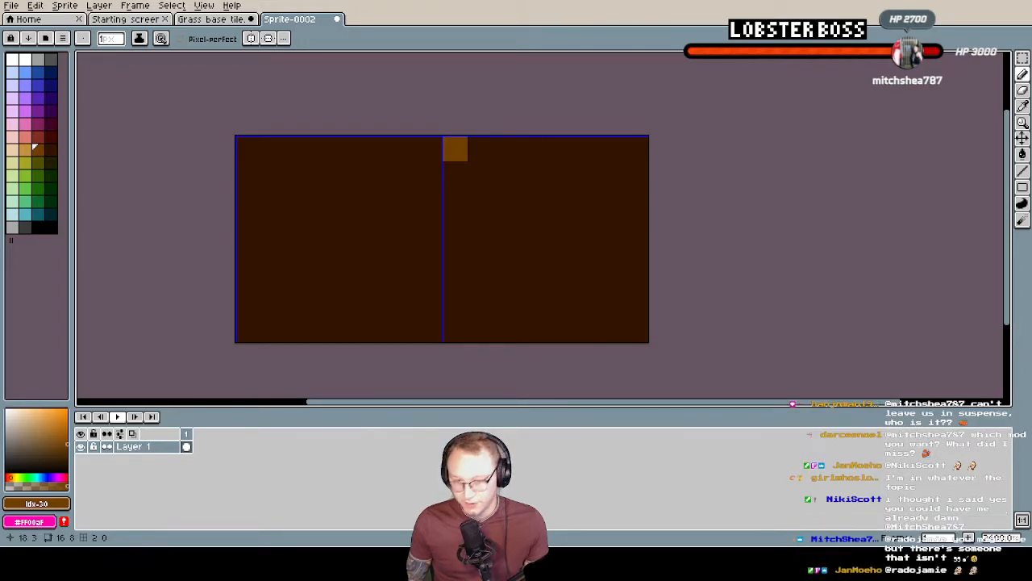
{"action": "mouse_move", "coordinate": [506, 175]}
{"action": "left_mouse_down"}
{"action": "mouse_move", "coordinate": [479, 198]}
{"action": "mouse_move", "coordinate": [490, 185]}
{"action": "mouse_move", "coordinate": [496, 215]}
{"action": "mouse_move", "coordinate": [469, 242]}
{"action": "mouse_move", "coordinate": [465, 207]}
{"action": "mouse_move", "coordinate": [459, 215]}
{"action": "left_mouse_up"}
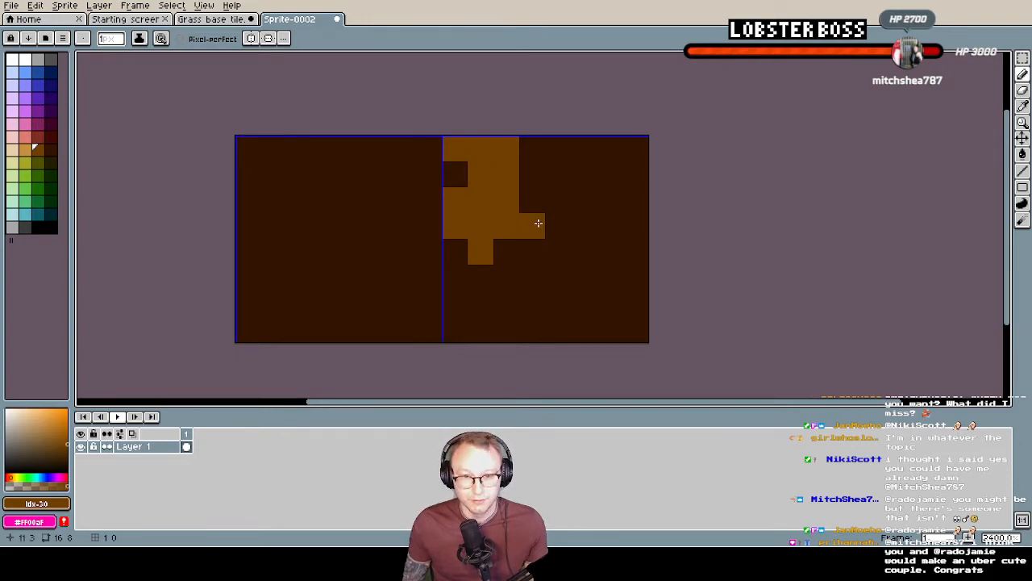
{"action": "left_click", "coordinate": [543, 149], "text": "alt"}
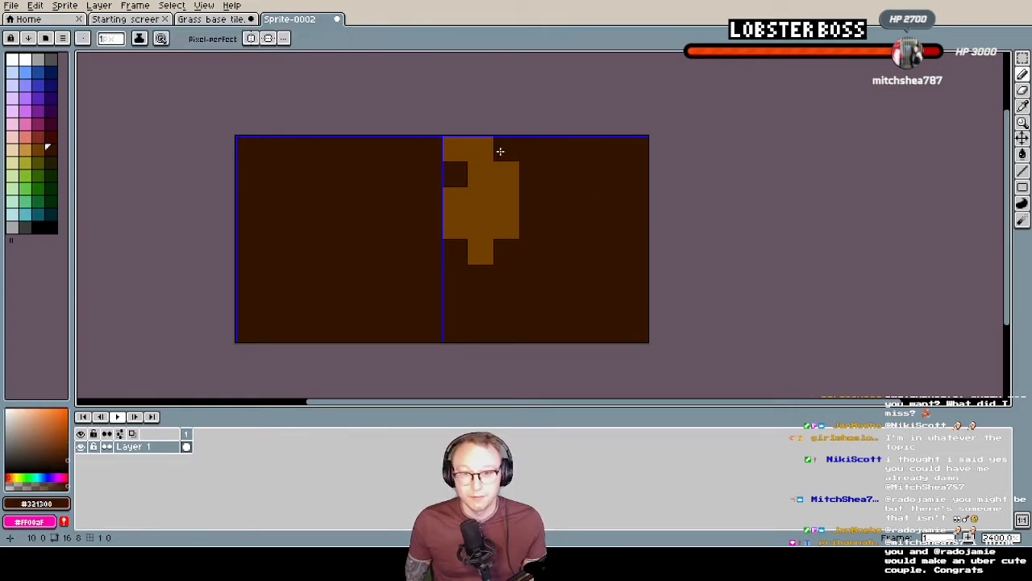
{"action": "left_click", "coordinate": [461, 145]}
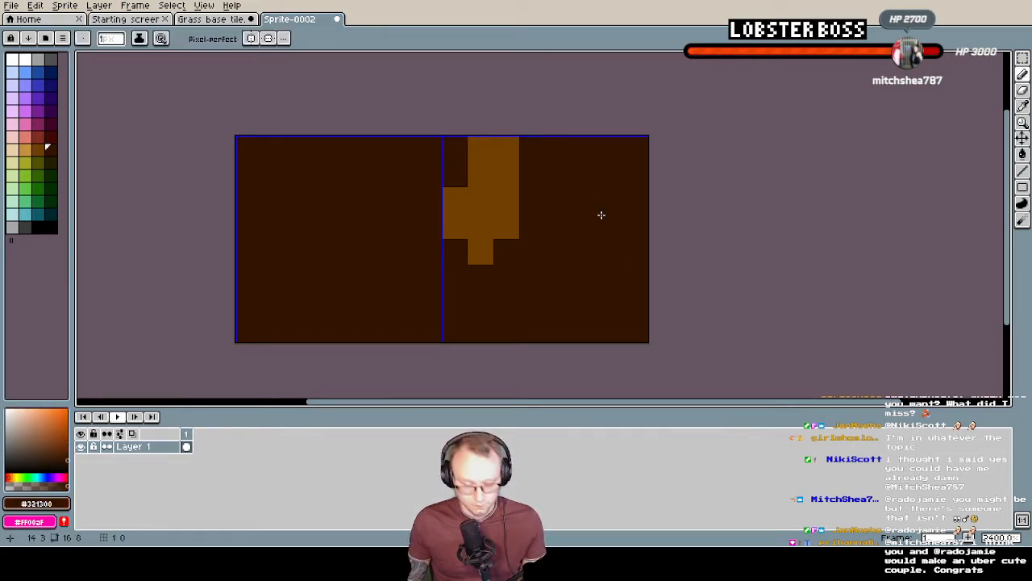
Pencil a larger lower-right rock and a small rock at the top edge of the right tile in the same mid brown
{"action": "left_click", "coordinate": [516, 175], "text": "alt"}
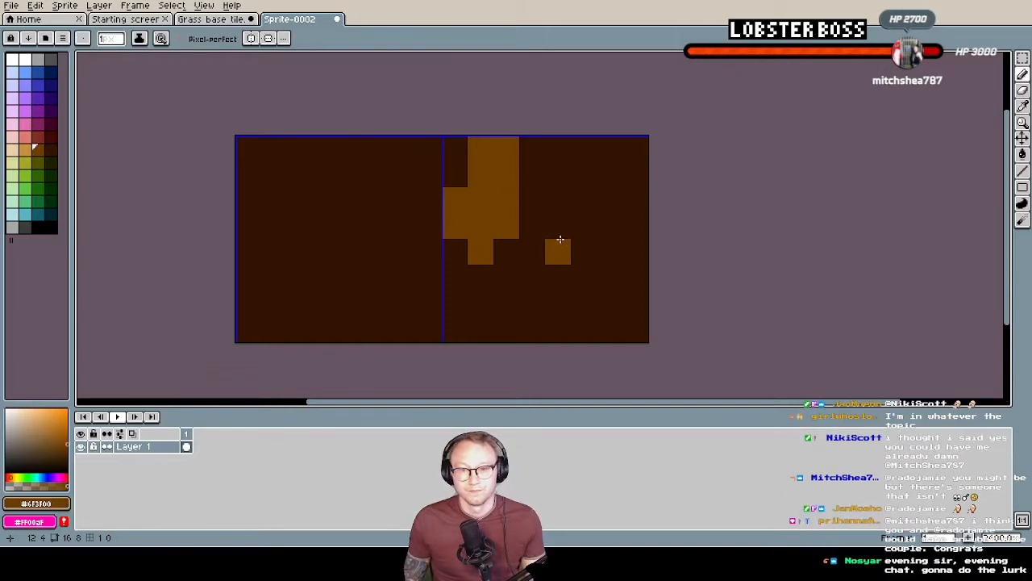
{"action": "mouse_move", "coordinate": [557, 226]}
{"action": "left_mouse_down"}
{"action": "mouse_move", "coordinate": [546, 281]}
{"action": "mouse_move", "coordinate": [580, 240]}
{"action": "mouse_move", "coordinate": [537, 300]}
{"action": "mouse_move", "coordinate": [532, 279]}
{"action": "left_mouse_up"}
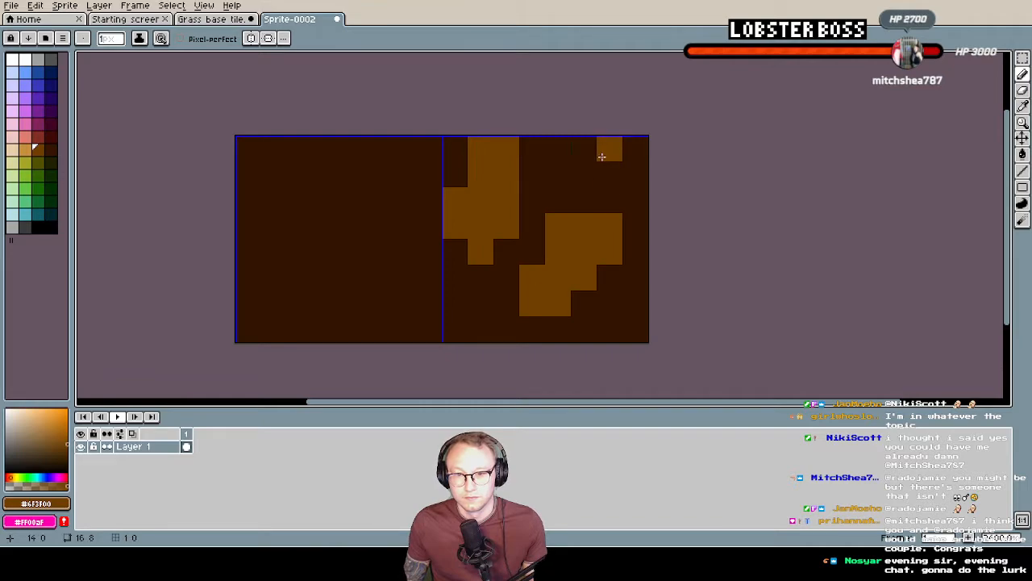
{"action": "mouse_move", "coordinate": [616, 158]}
{"action": "left_mouse_down"}
{"action": "mouse_move", "coordinate": [575, 175]}
{"action": "mouse_move", "coordinate": [562, 150]}
{"action": "left_mouse_up"}
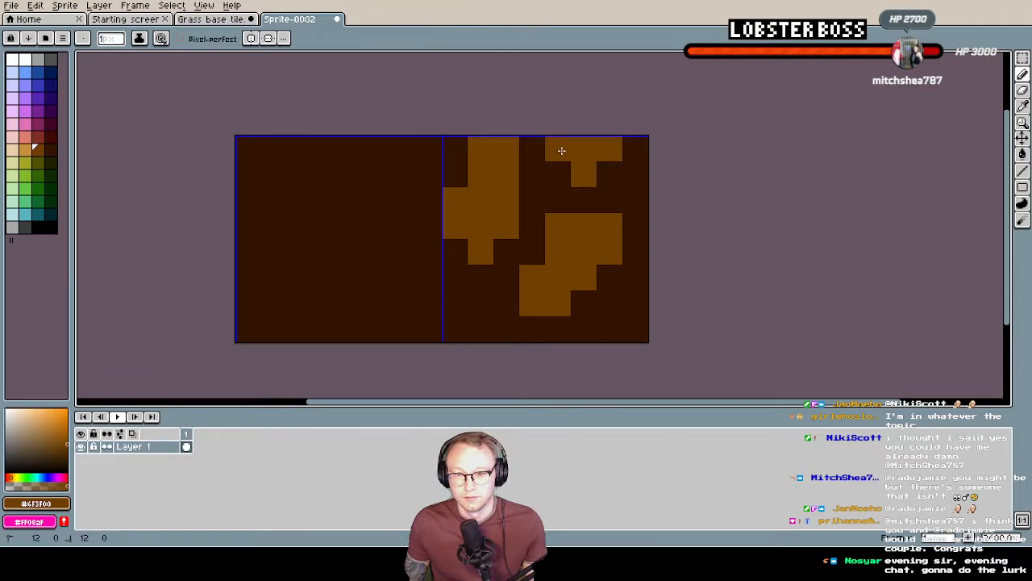
{"action": "mouse_move", "coordinate": [573, 188]}
{"action": "middle_mouse_down"}
{"action": "mouse_move", "coordinate": [600, 218]}
{"action": "mouse_move", "coordinate": [588, 177]}
{"action": "middle_mouse_up"}
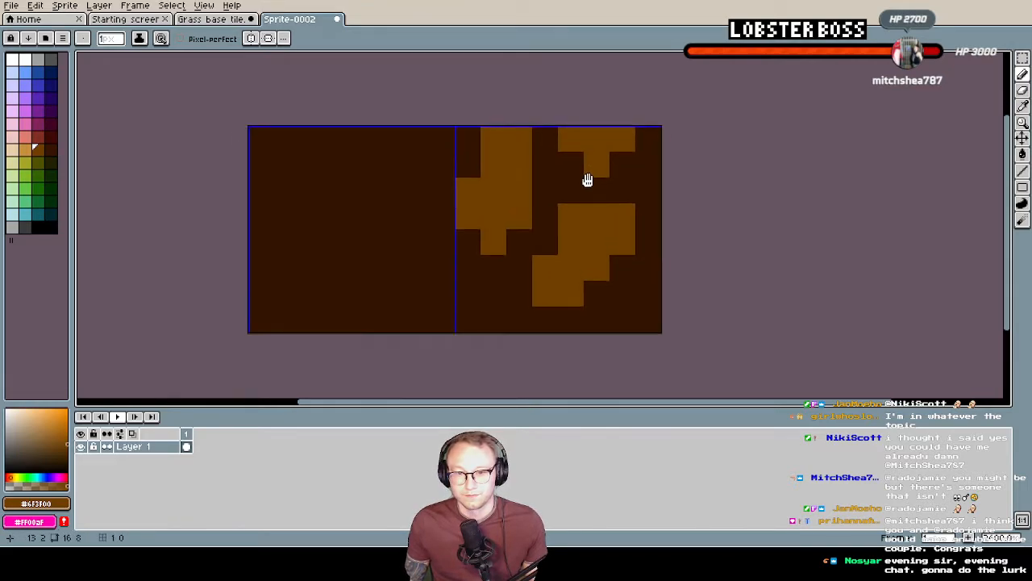
{"action": "middle_click_drag", "start_coordinate": [648, 225], "coordinate": [617, 221]}
{"action": "left_click", "coordinate": [553, 312]}
{"action": "key", "text": "ctrl+z"}
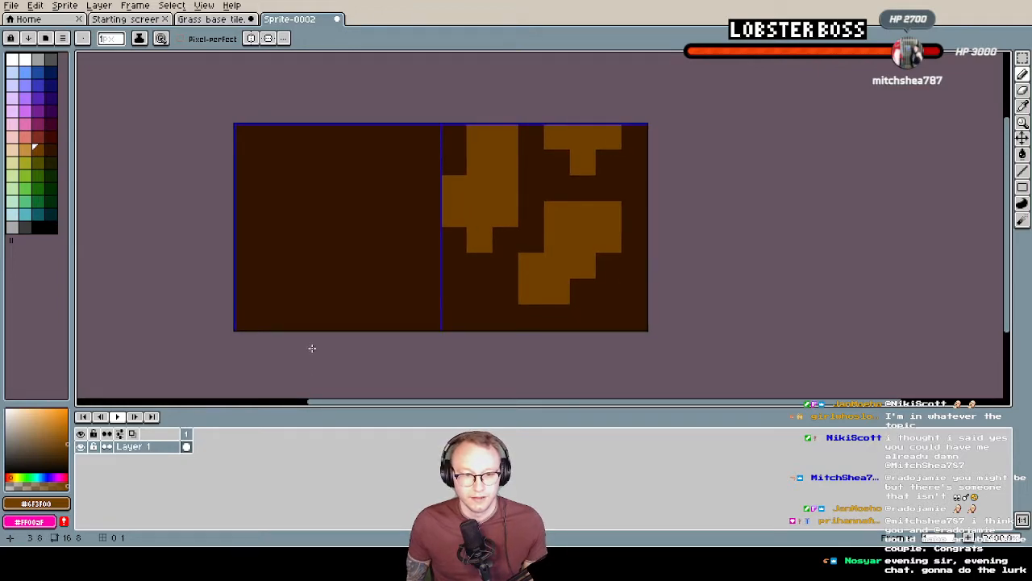
Recolour all three rock shapes in the right tile with the lighter brown Idx-29
{"action": "left_click", "coordinate": [27, 152]}
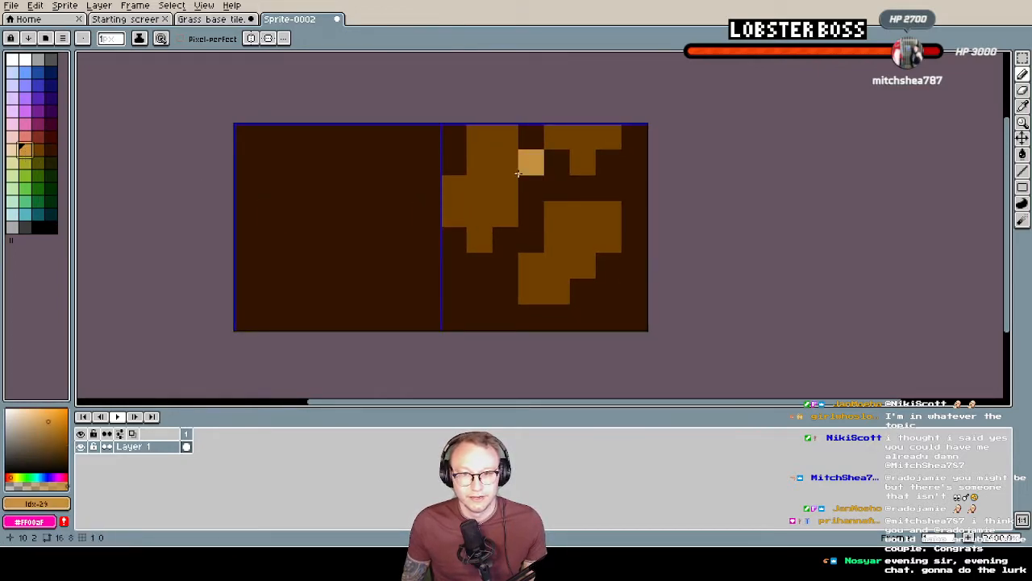
{"action": "left_click", "coordinate": [479, 137]}
{"action": "mouse_move", "coordinate": [506, 143]}
{"action": "left_mouse_down"}
{"action": "mouse_move", "coordinate": [495, 176]}
{"action": "mouse_move", "coordinate": [464, 201]}
{"action": "left_mouse_up"}
{"action": "left_click", "coordinate": [456, 189]}
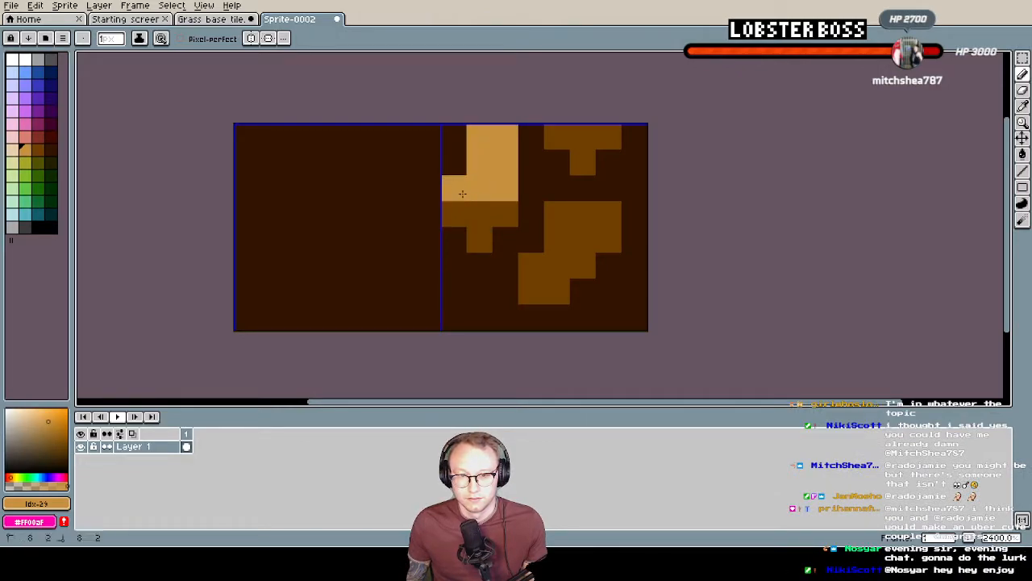
{"action": "left_click_drag", "start_coordinate": [556, 137], "coordinate": [586, 153]}
{"action": "mouse_move", "coordinate": [500, 214]}
{"action": "left_mouse_down"}
{"action": "mouse_move", "coordinate": [476, 214]}
{"action": "mouse_move", "coordinate": [556, 239]}
{"action": "mouse_move", "coordinate": [609, 214]}
{"action": "mouse_move", "coordinate": [582, 240]}
{"action": "mouse_move", "coordinate": [584, 256]}
{"action": "mouse_move", "coordinate": [532, 292]}
{"action": "mouse_move", "coordinate": [531, 266]}
{"action": "left_mouse_up"}
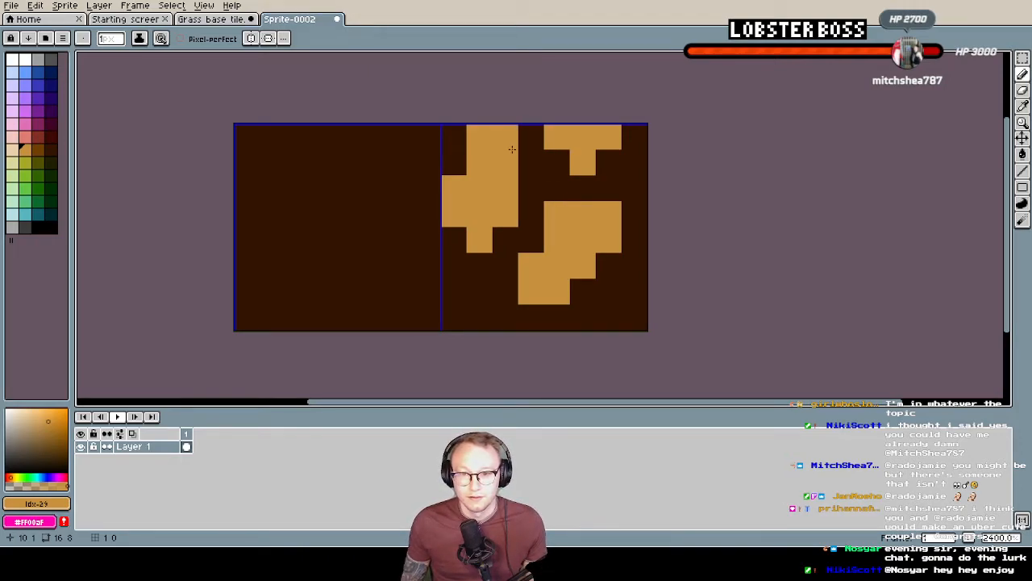
Extend the light brown across the right tile's whole top row and add a small rock in its lower-left corner
{"action": "left_click", "coordinate": [634, 137]}
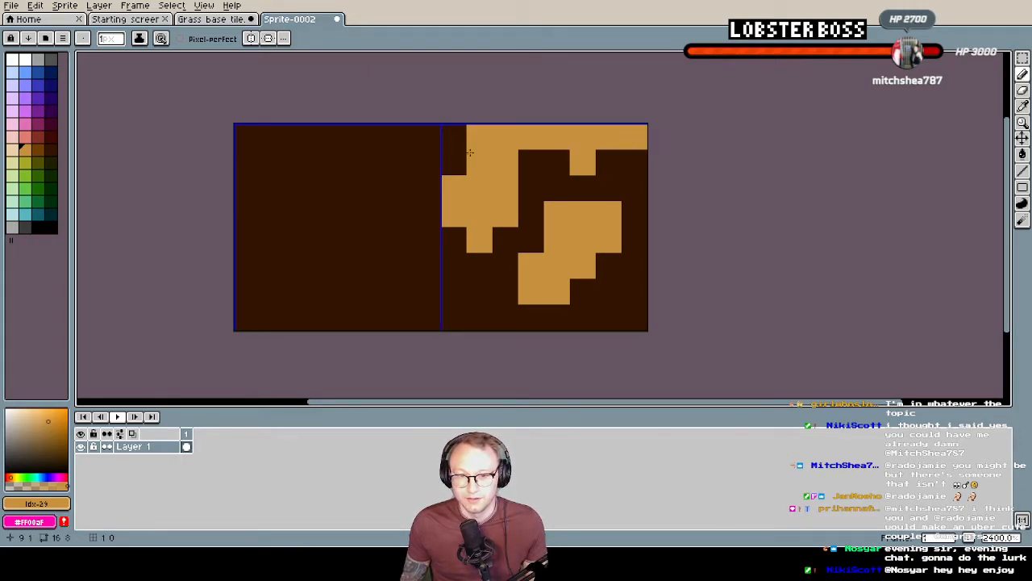
{"action": "left_click", "coordinate": [452, 141]}
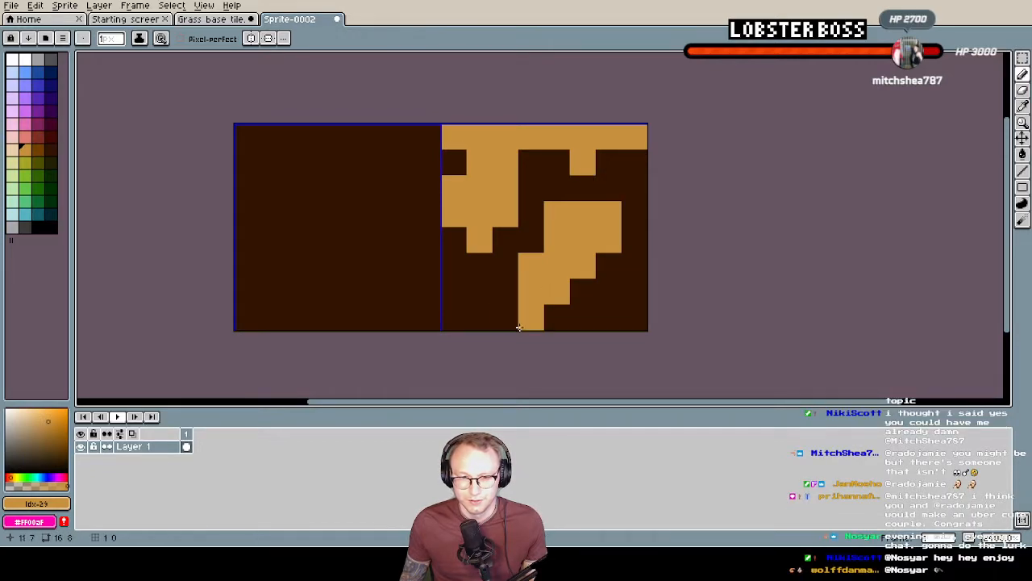
{"action": "left_click", "coordinate": [453, 292]}
{"action": "left_click", "coordinate": [479, 317]}
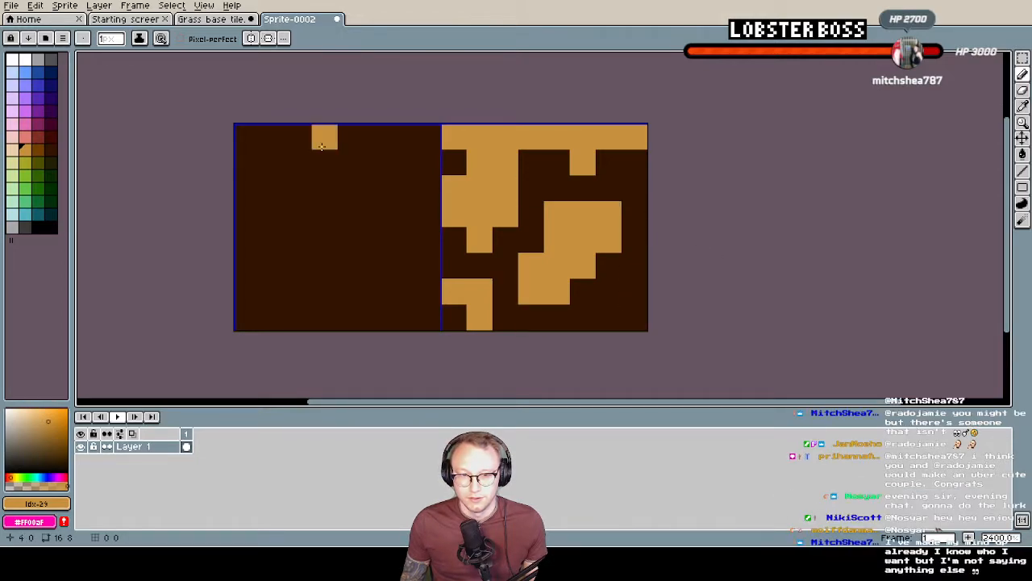
Shade the edges of the upper-left rock in the right tile with single pixels of brown Idx-30
{"action": "left_click", "coordinate": [36, 148]}
{"action": "left_click", "coordinate": [453, 162]}
{"action": "left_click", "coordinate": [453, 240]}
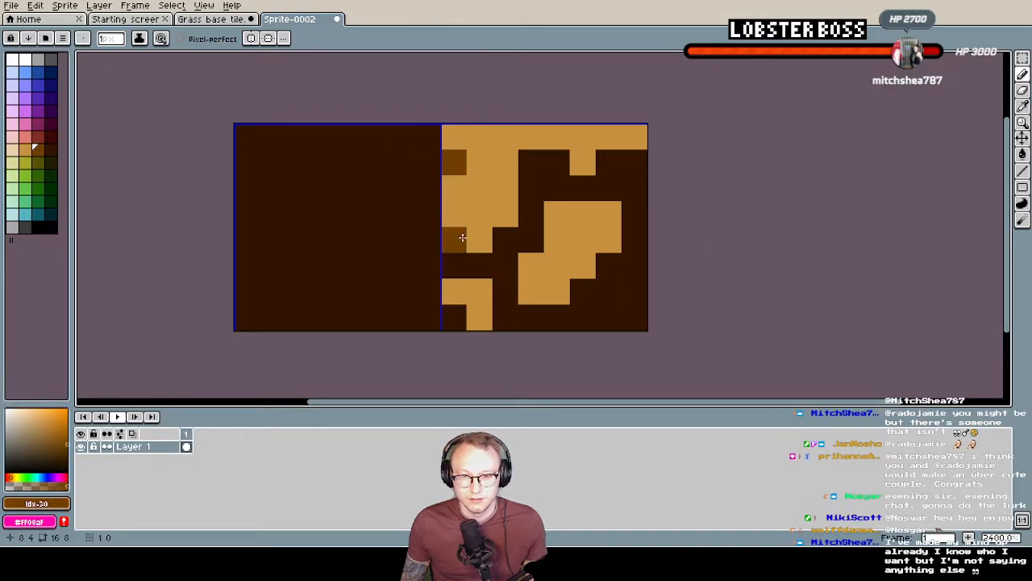
{"action": "left_click", "coordinate": [479, 266]}
{"action": "left_click", "coordinate": [504, 239]}
{"action": "left_click", "coordinate": [532, 188]}
{"action": "left_click", "coordinate": [532, 162]}
{"action": "left_click", "coordinate": [557, 162]}
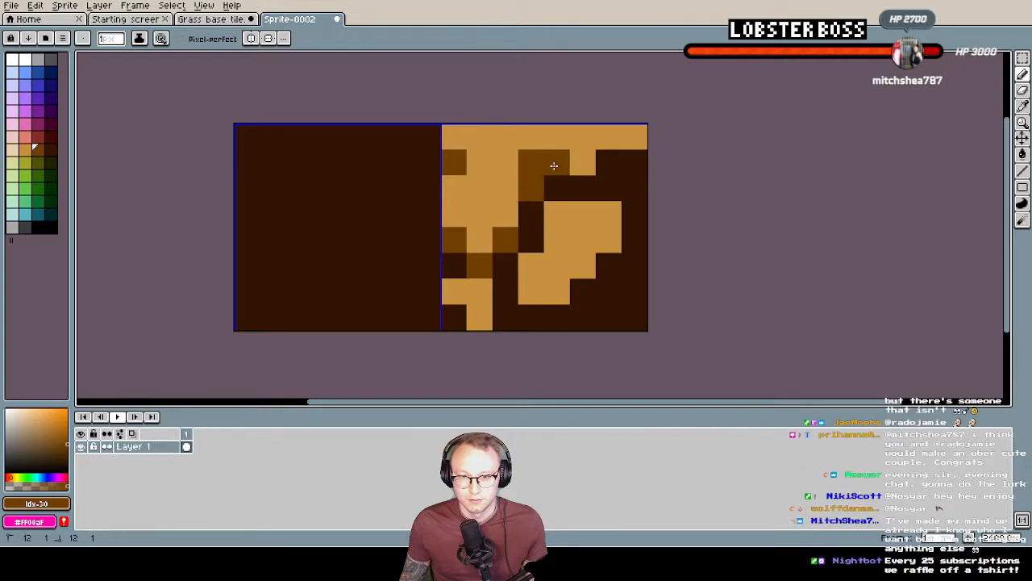
Shade the undersides of the top-right and lower-right rocks with brown Idx-30, including the gap beside the small lower-left rock
{"action": "left_click", "coordinate": [583, 188]}
{"action": "left_click", "coordinate": [609, 162]}
{"action": "left_click", "coordinate": [634, 162]}
{"action": "left_click", "coordinate": [609, 266]}
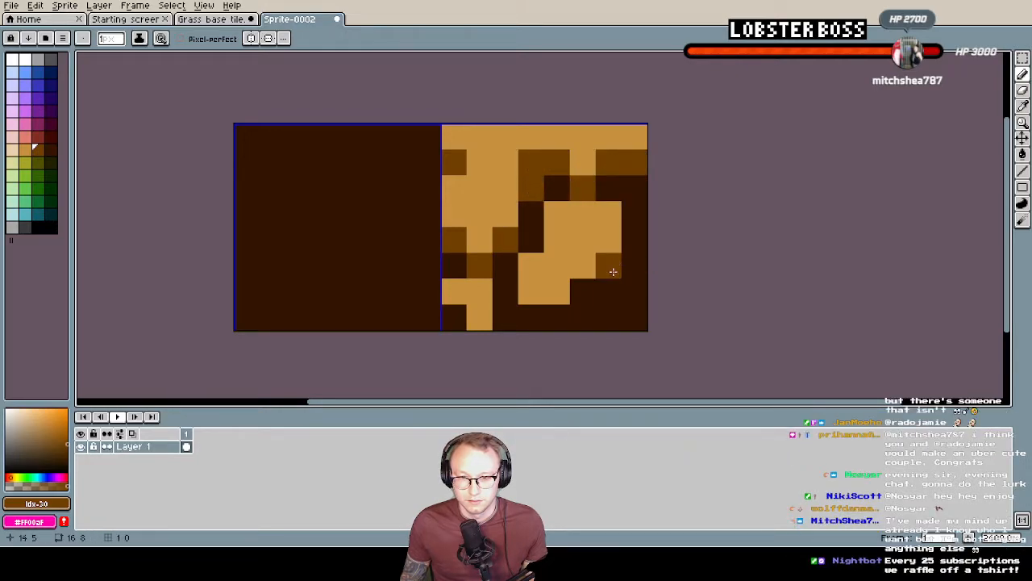
{"action": "left_click", "coordinate": [583, 291]}
{"action": "left_click", "coordinate": [532, 317]}
{"action": "left_click", "coordinate": [557, 317]}
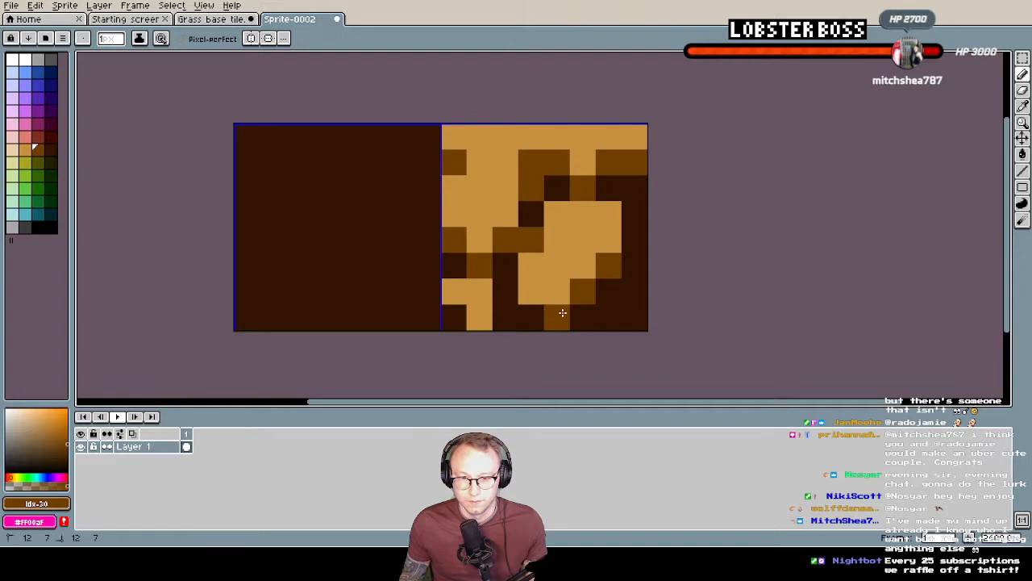
{"action": "left_click", "coordinate": [506, 291]}
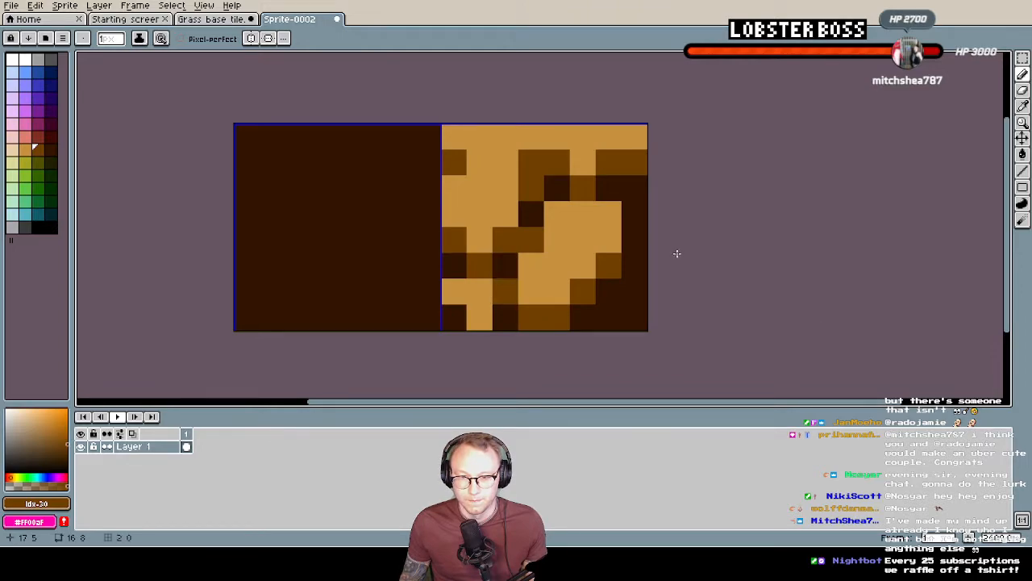
Add pale Idx-28 highlight pixels along the right tile's top row and on the lower-right and lower-left rocks
{"action": "left_click", "coordinate": [583, 236], "text": "alt"}
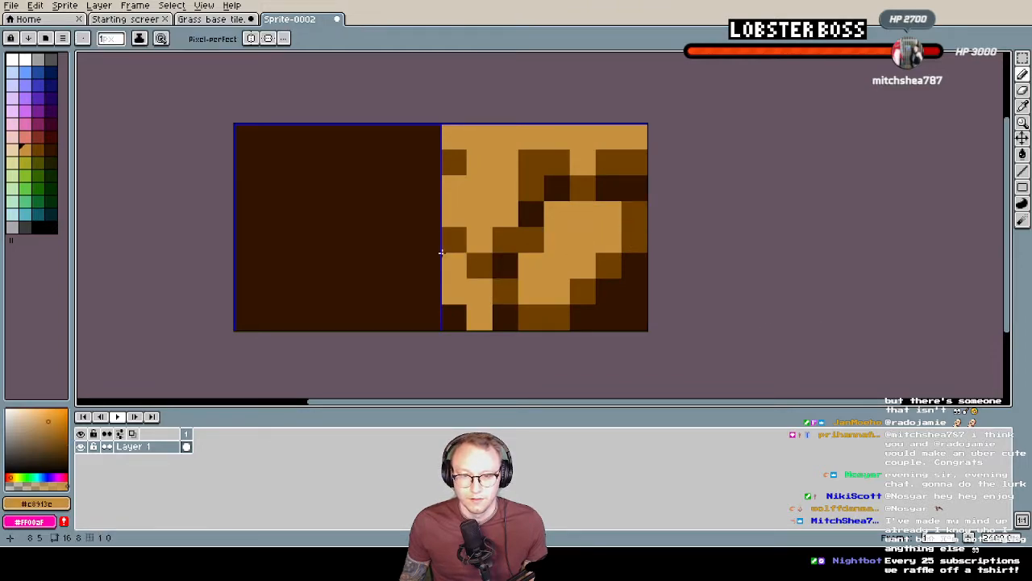
{"action": "left_click", "coordinate": [635, 137]}
{"action": "left_click", "coordinate": [532, 137]}
{"action": "left_click", "coordinate": [502, 137]}
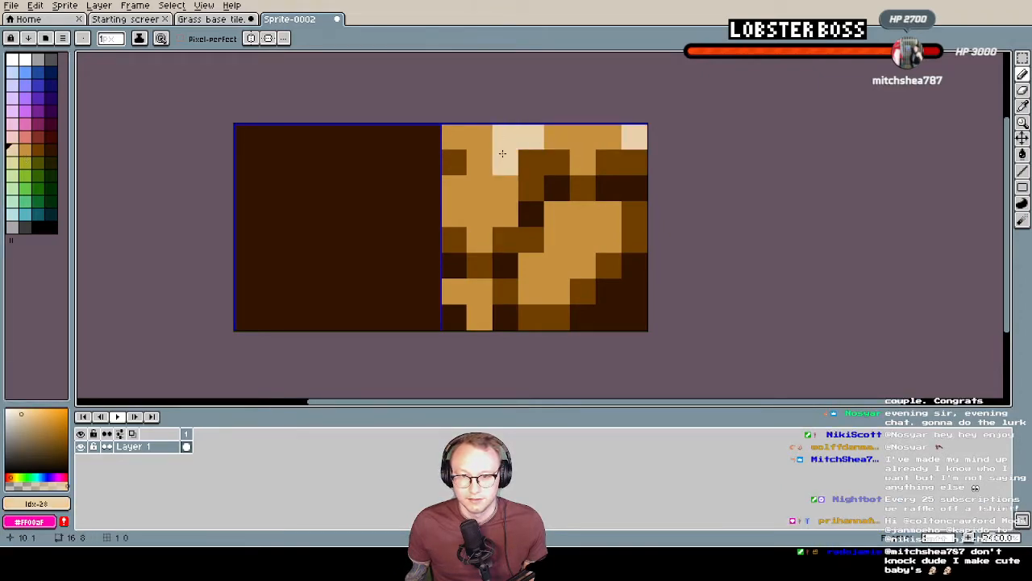
{"action": "left_click", "coordinate": [609, 214]}
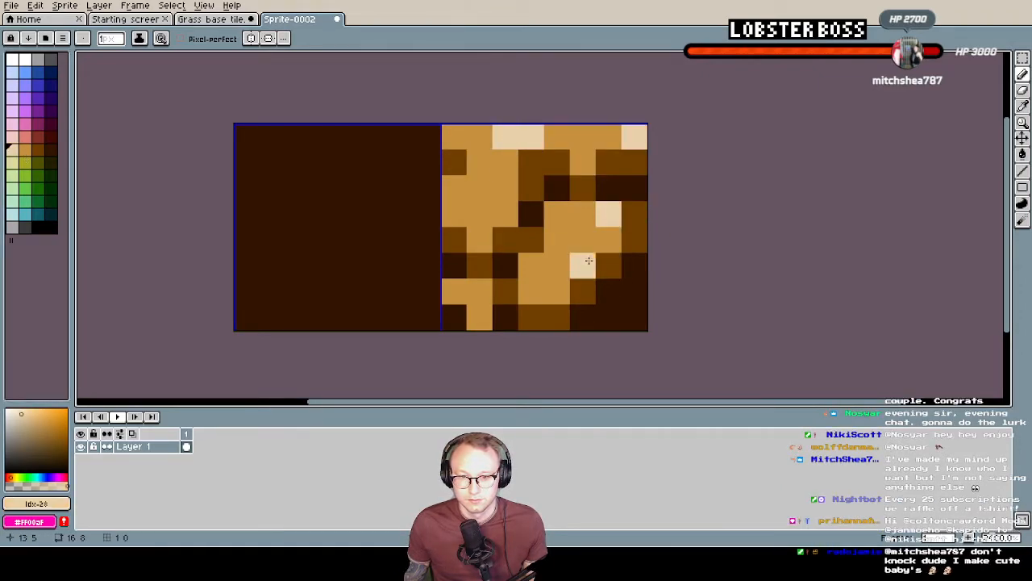
{"action": "left_click", "coordinate": [479, 291]}
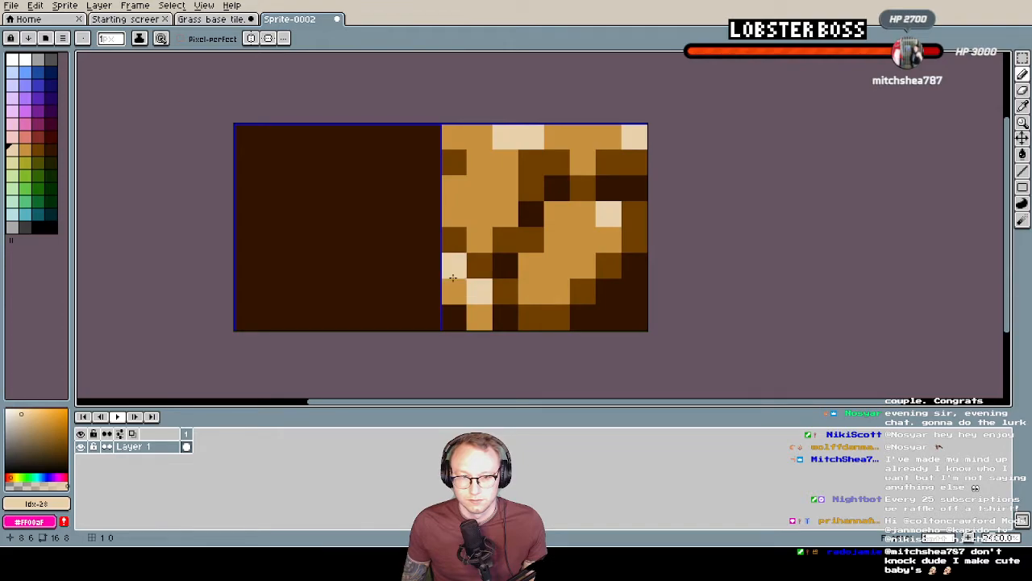
Examine how the rock tile reads at small scale beside the plain dark tile
{"action": "left_click", "coordinate": [619, 263], "text": "alt"}
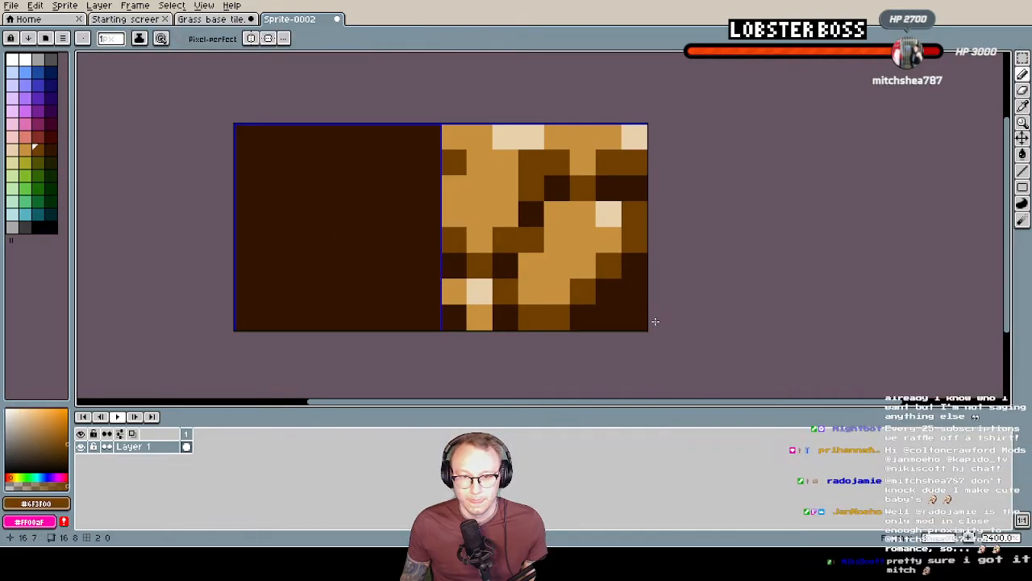
{"action": "scroll", "coordinate": [595, 230], "scroll_direction": "down", "scroll_amount": 6}
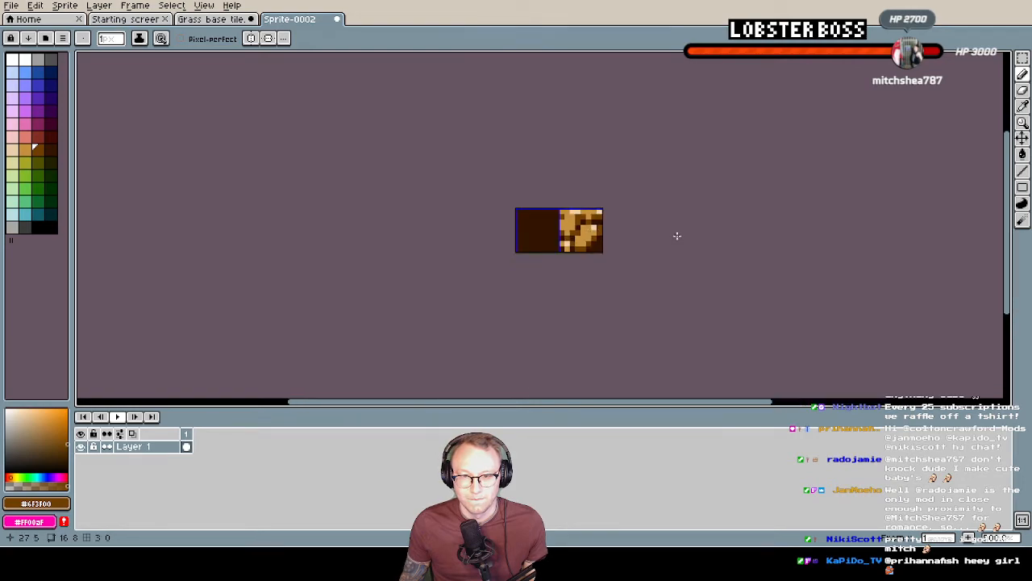
{"action": "scroll", "coordinate": [750, 252], "scroll_direction": "down", "scroll_amount": 2}
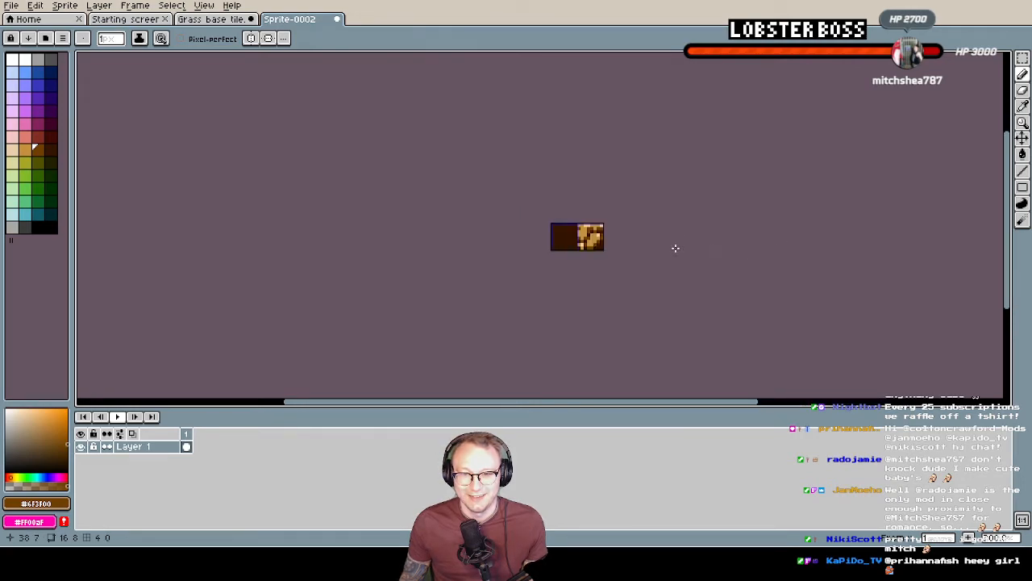
{"action": "scroll", "coordinate": [674, 247], "scroll_direction": "up", "scroll_amount": 1}
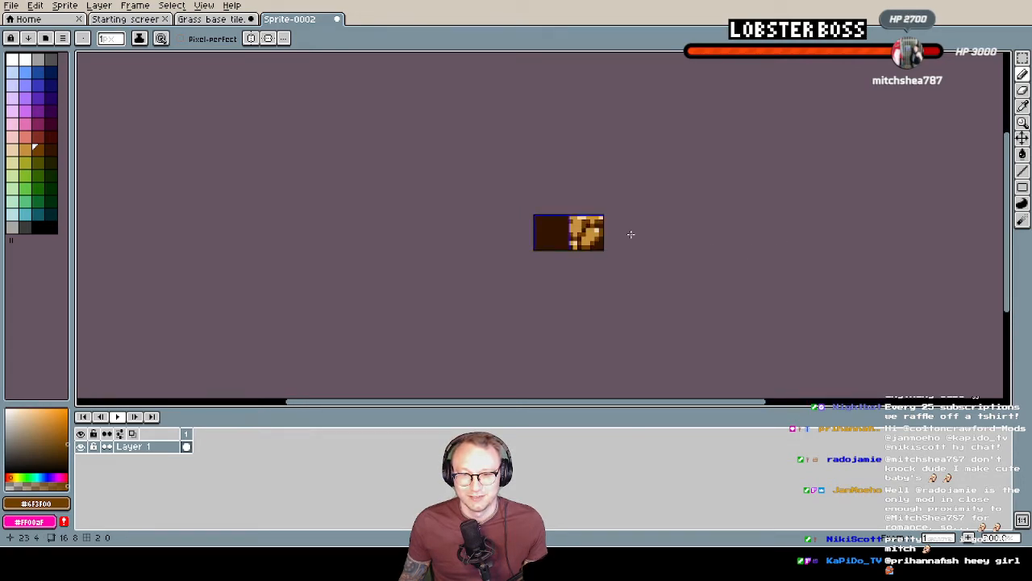
{"action": "scroll", "coordinate": [565, 242], "scroll_direction": "up", "scroll_amount": 3}
{"action": "scroll", "coordinate": [569, 246], "scroll_direction": "down", "scroll_amount": 1}
{"action": "scroll", "coordinate": [574, 250], "scroll_direction": "down", "scroll_amount": 2}
{"action": "scroll", "coordinate": [574, 250], "scroll_direction": "up", "scroll_amount": 4}
{"action": "scroll", "coordinate": [613, 253], "scroll_direction": "up", "scroll_amount": 3}
{"action": "middle_click_drag", "start_coordinate": [615, 252], "coordinate": [700, 257]}
Paint subtle shadow patches in the upper and lower middle of the dark left tile with a slightly darker brown, HSV 22, 85, 15
{"action": "left_click", "coordinate": [375, 230], "text": "alt"}
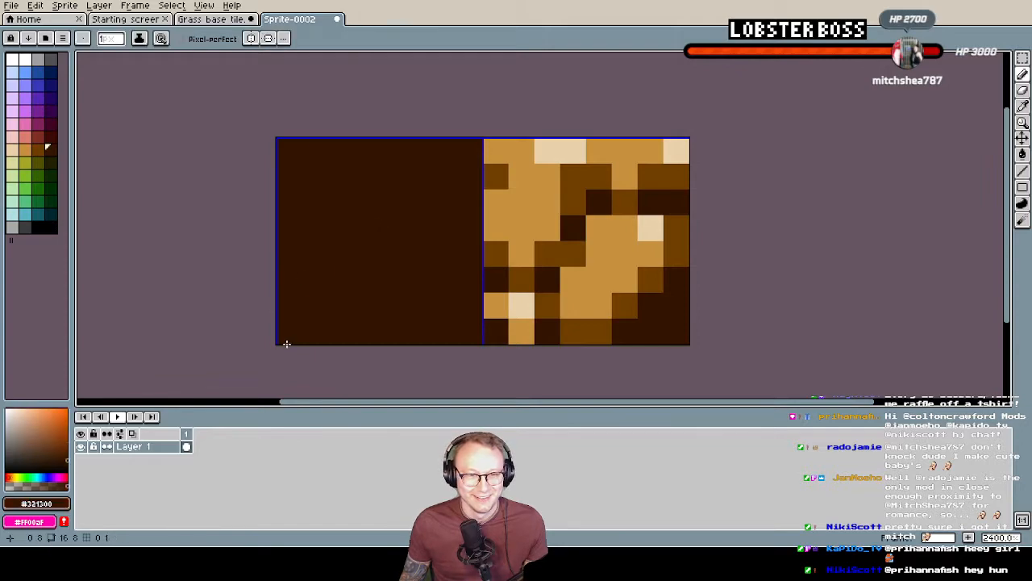
{"action": "left_click", "coordinate": [61, 461]}
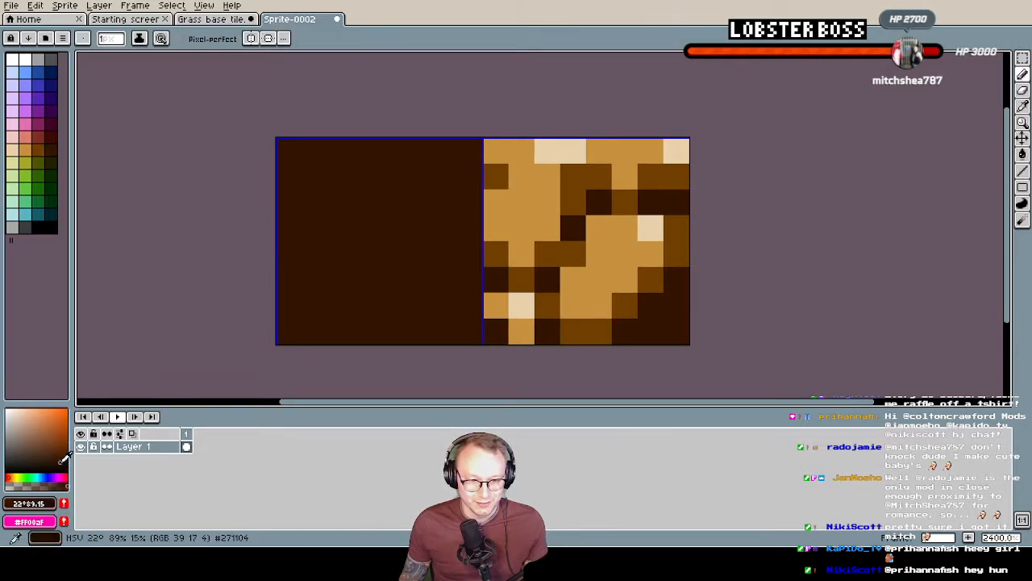
{"action": "left_click_drag", "start_coordinate": [62, 461], "coordinate": [58, 462]}
{"action": "left_click_drag", "start_coordinate": [348, 291], "coordinate": [345, 344]}
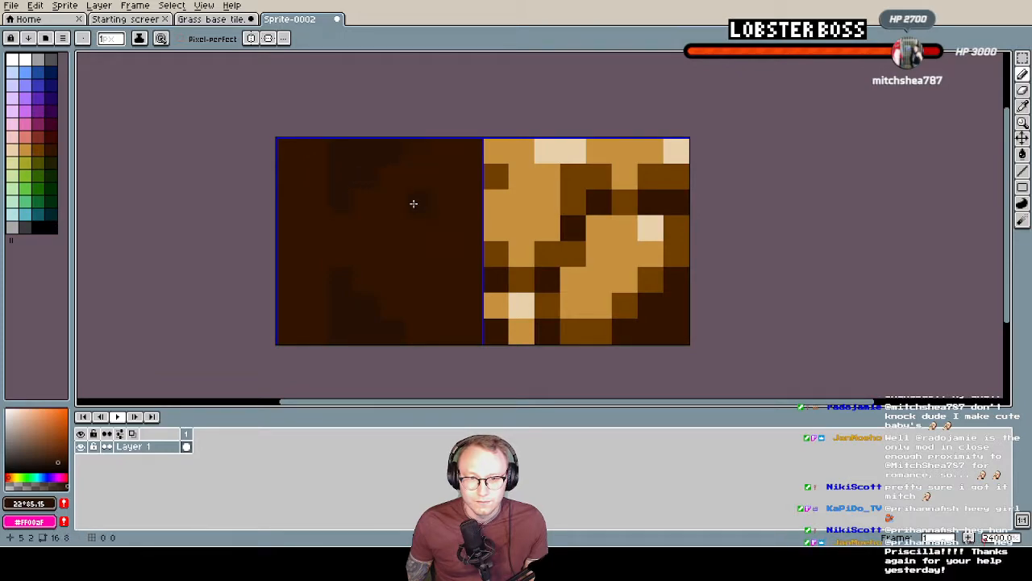
{"action": "left_click", "coordinate": [365, 218]}
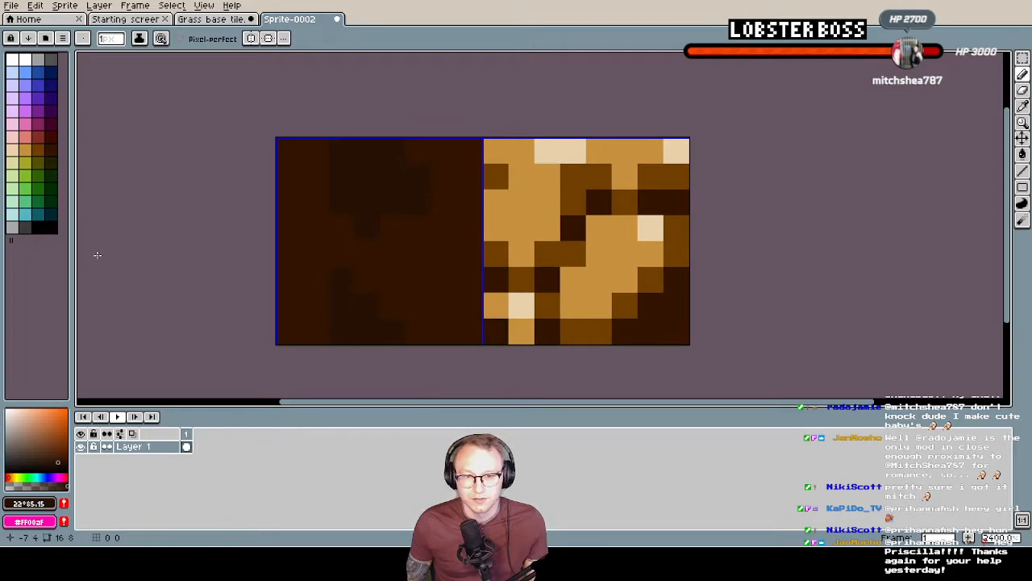
{"action": "scroll", "coordinate": [571, 225], "scroll_direction": "down", "scroll_amount": 2}
{"action": "scroll", "coordinate": [556, 226], "scroll_direction": "up", "scroll_amount": 1}
Save the sprite as "Rock base tile" in the New sprites folder
{"action": "key", "text": "ctrl+s"}
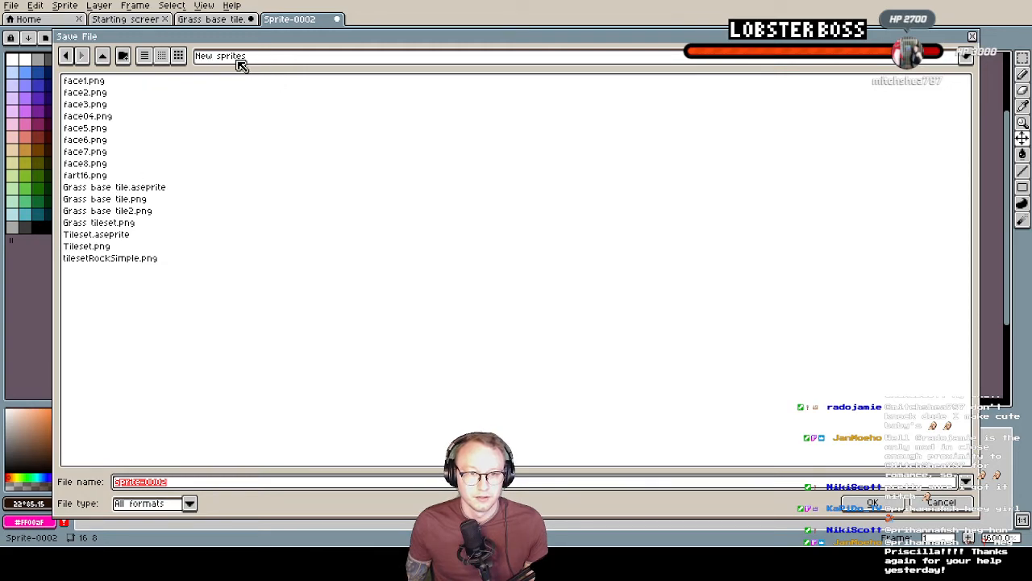
{"action": "left_click", "coordinate": [266, 61]}
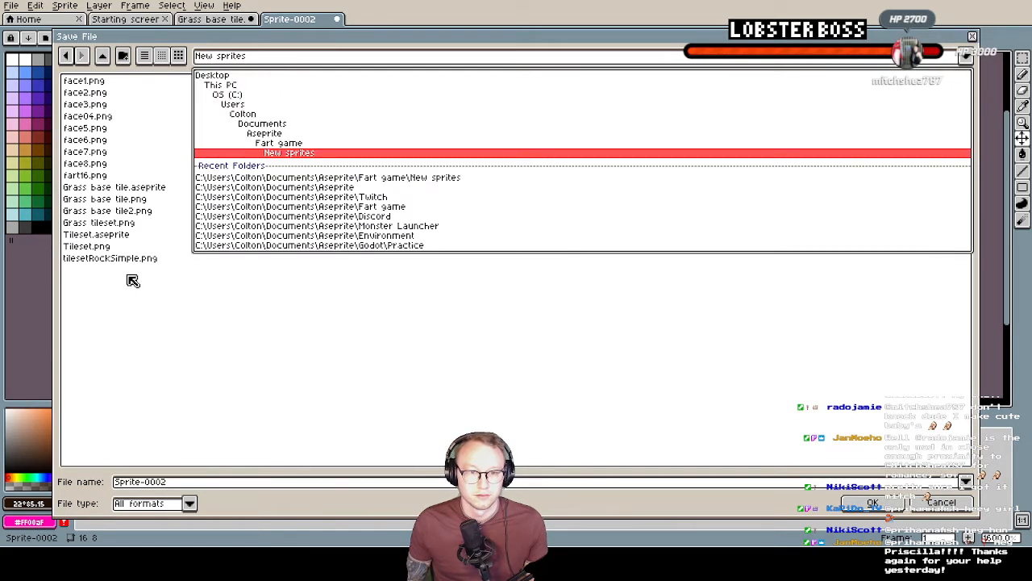
{"action": "left_click", "coordinate": [205, 482]}
{"action": "left_click", "coordinate": [206, 479]}
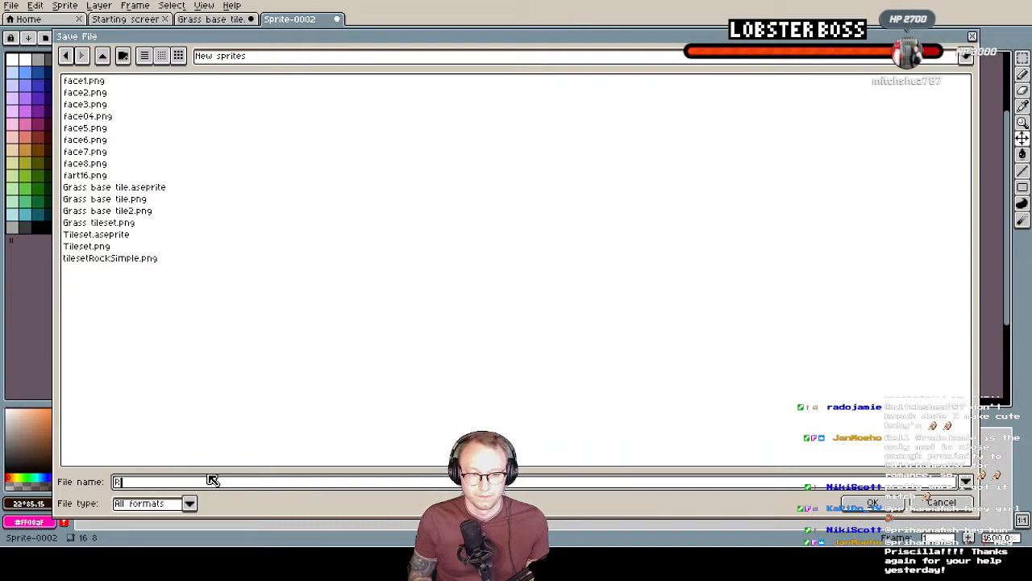
{"action": "type", "text": "Rock base tile"}
{"action": "key", "text": "Return"}
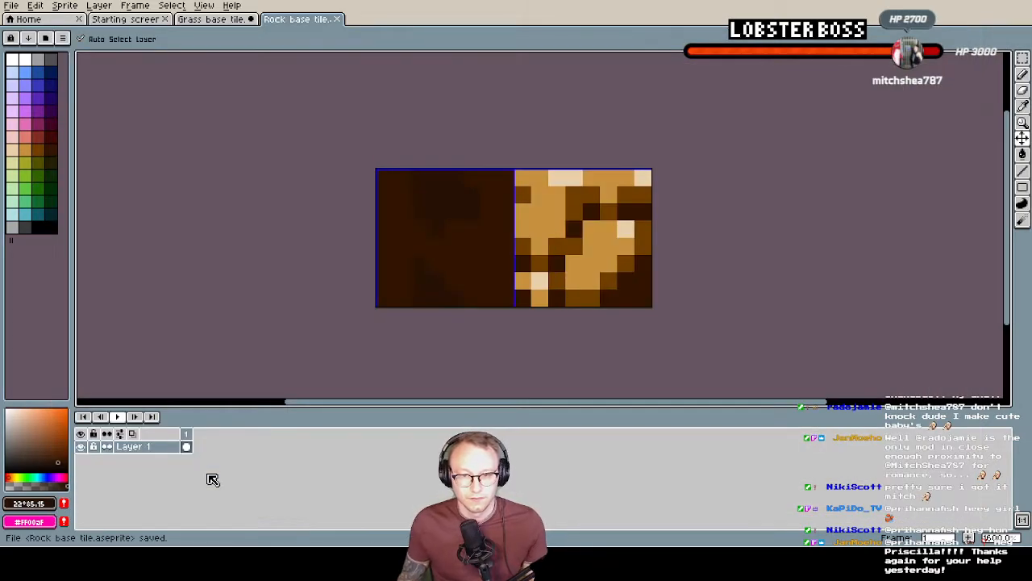
Export the sprite as Rock base tile.png at 100% with visible layers and all frames
{"action": "left_click", "coordinate": [12, 7]}
{"action": "left_click", "coordinate": [64, 87]}
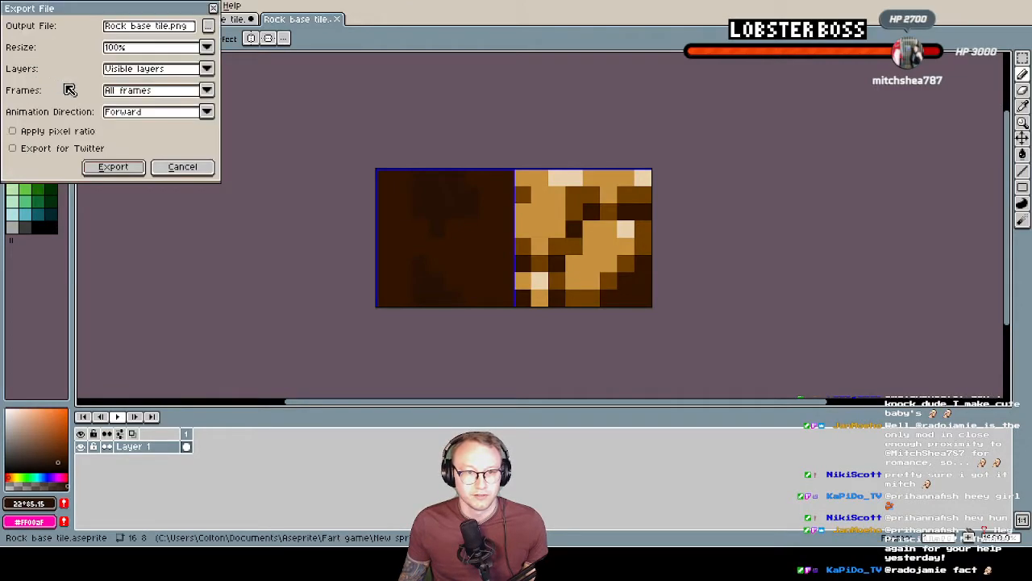
{"action": "left_click", "coordinate": [114, 167]}
{"action": "key", "text": "i"}
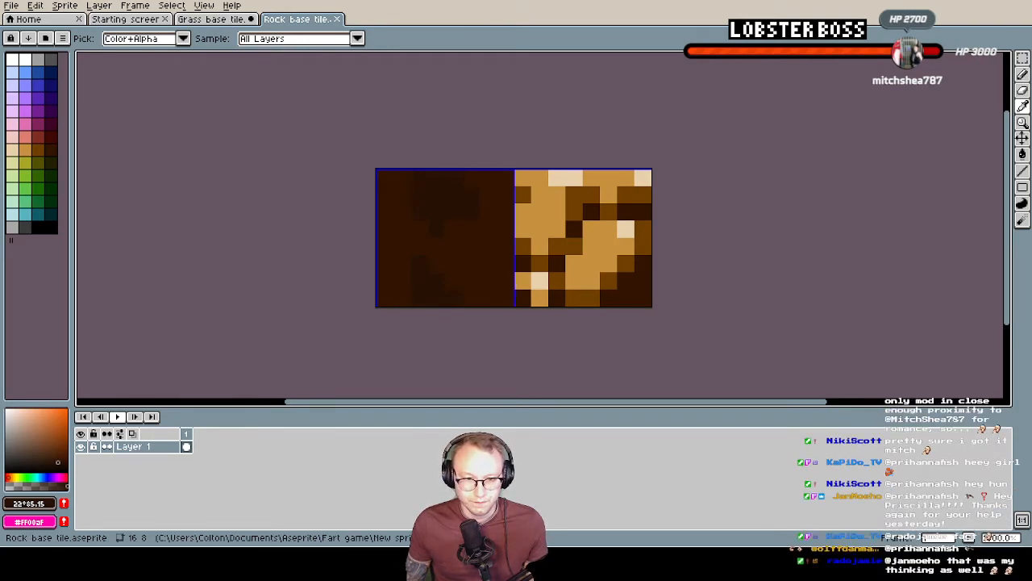
Switch to Tilesetter and delete the green grass tileset and its two base tiles
{"action": "key", "text": "alt+Tab"}
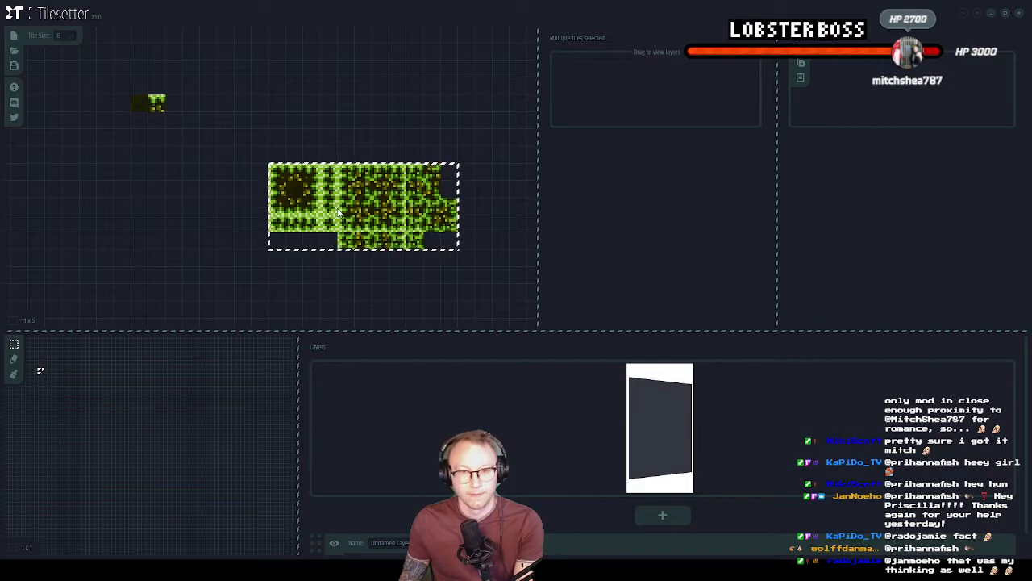
{"action": "key", "text": "Delete"}
{"action": "left_click_drag", "start_coordinate": [122, 87], "coordinate": [177, 125]}
{"action": "key", "text": "Delete"}
Import the rock base tile image into an empty cell of the tileset area
{"action": "left_click_drag", "start_coordinate": [242, 205], "coordinate": [245, 192]}
{"action": "left_click", "coordinate": [262, 135]}
{"action": "right_click", "coordinate": [271, 133]}
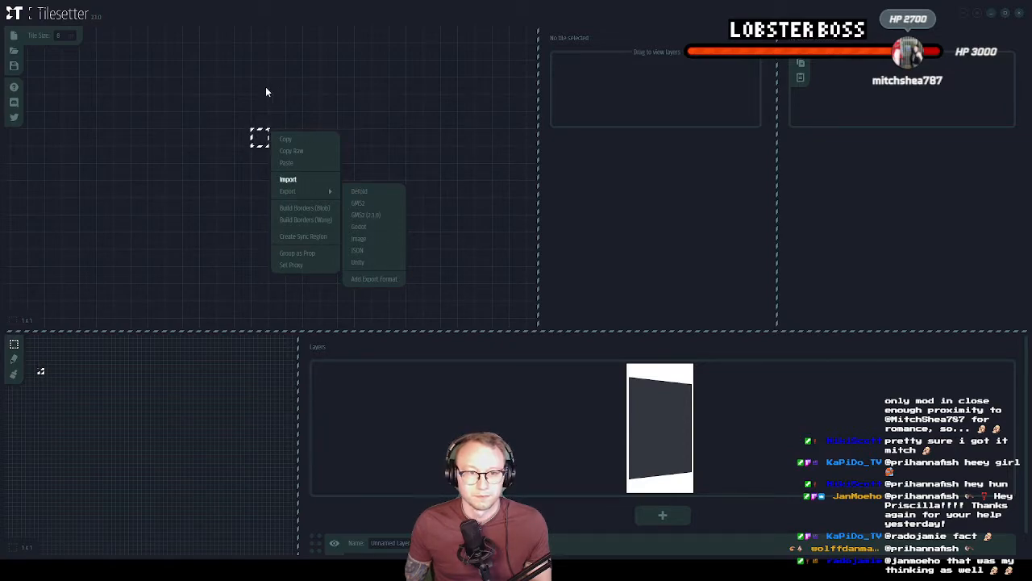
{"action": "left_click", "coordinate": [492, 271]}
{"action": "right_click", "coordinate": [259, 141]}
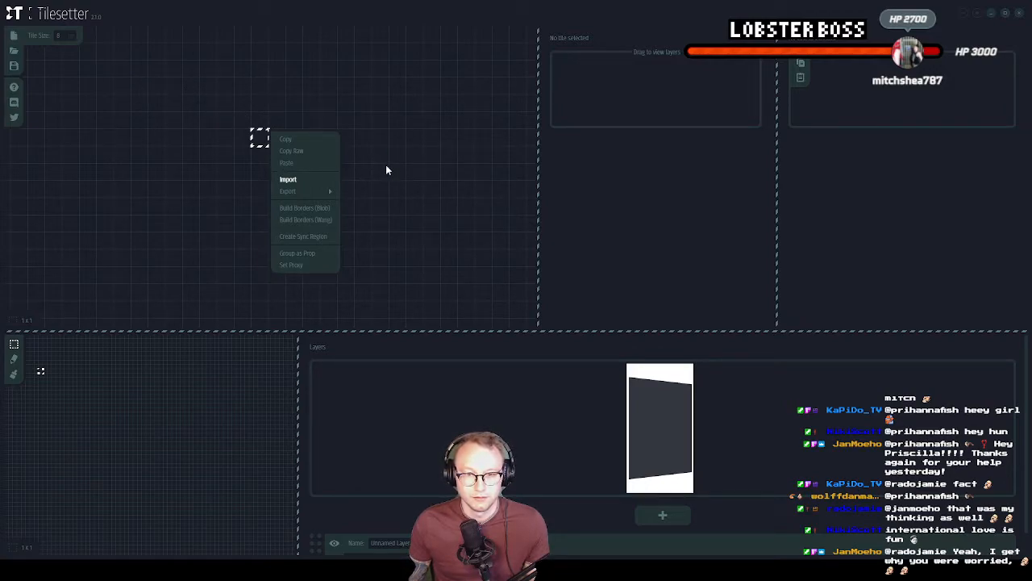
{"action": "left_click", "coordinate": [288, 179]}
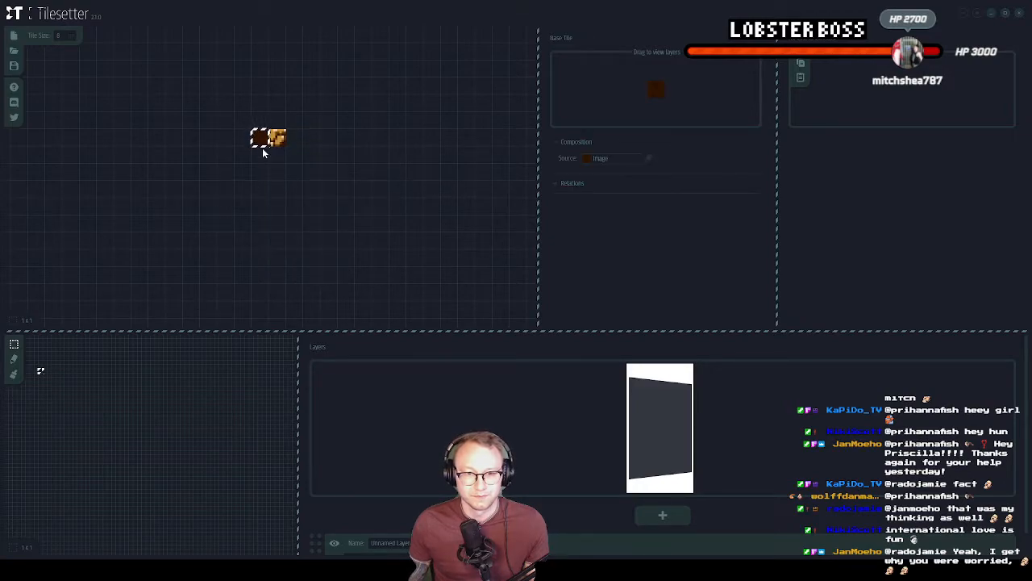
Place a copy of the dark tile below the imported pair and build Blob borders around it
{"action": "left_click", "coordinate": [260, 225]}
{"action": "key", "text": "ctrl+v"}
{"action": "right_click", "coordinate": [264, 230]}
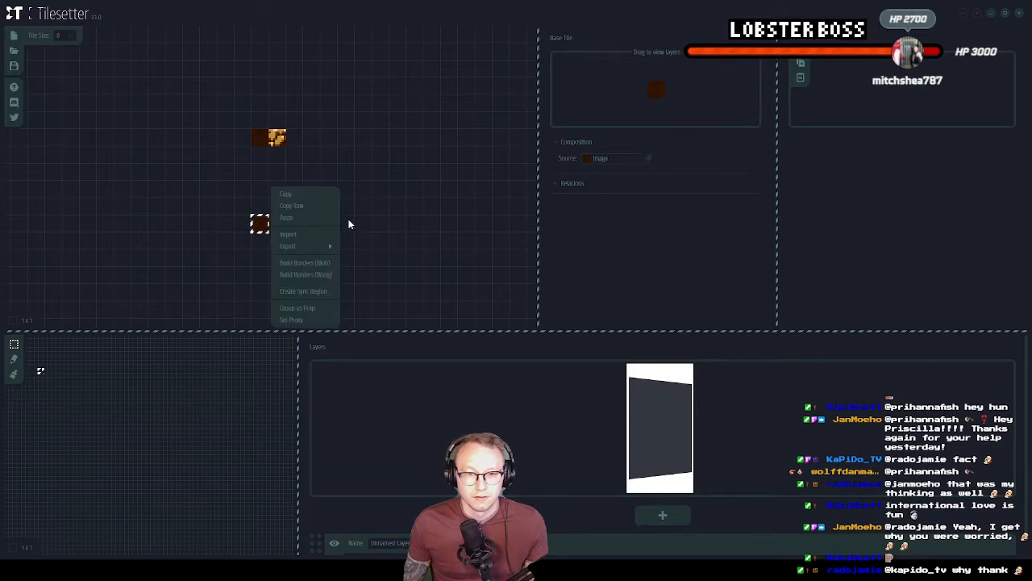
{"action": "left_click", "coordinate": [305, 249]}
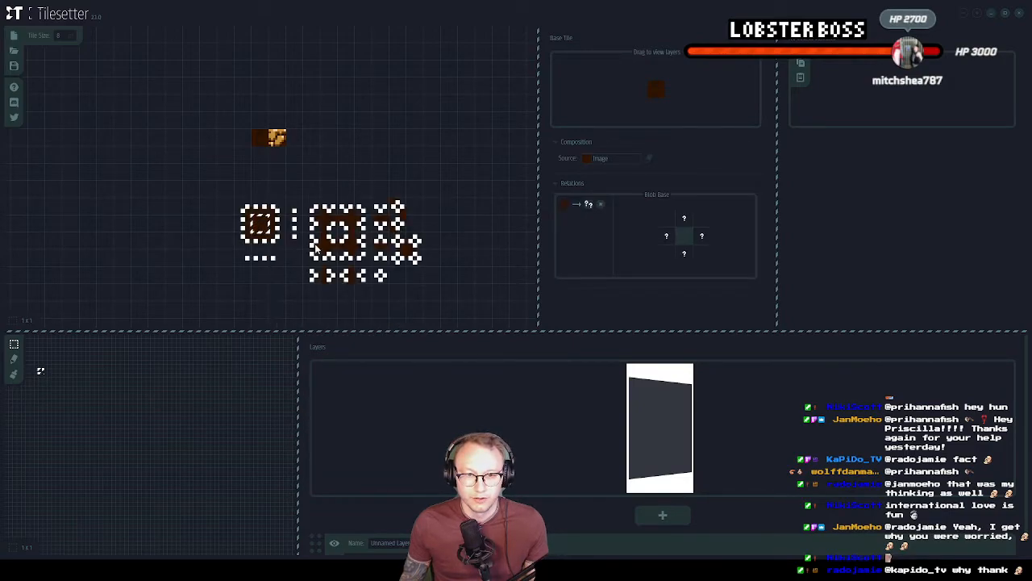
Set the rock tile as the source image of the blob's upper and right border tiles
{"action": "left_click", "coordinate": [262, 211]}
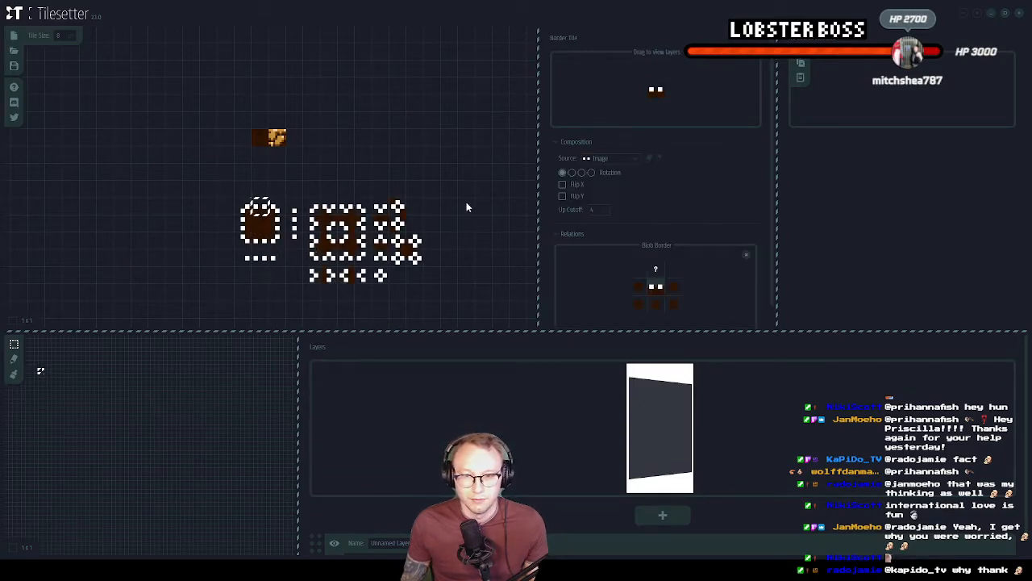
{"action": "left_click", "coordinate": [616, 158]}
{"action": "left_click", "coordinate": [626, 171]}
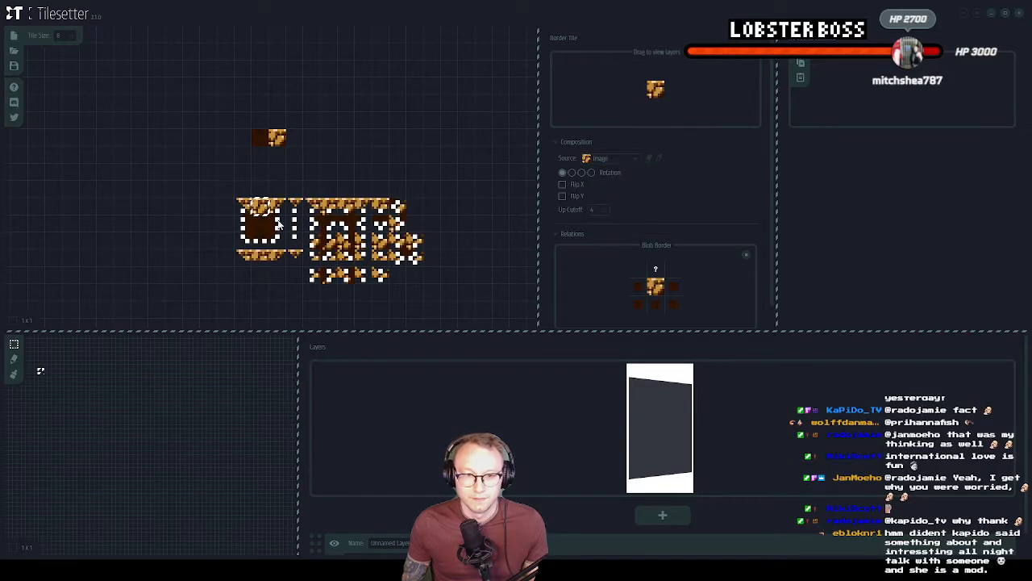
{"action": "left_click", "coordinate": [278, 226]}
{"action": "left_click", "coordinate": [619, 159]}
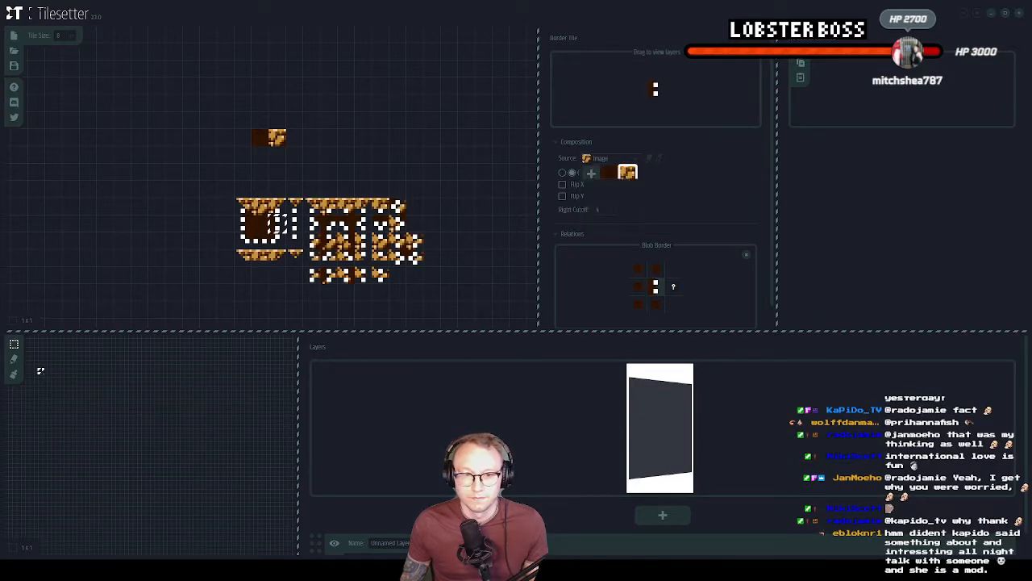
{"action": "left_click", "coordinate": [628, 174]}
Set the rock tile as the source image of the blob's lower and left border tiles
{"action": "left_click", "coordinate": [266, 244]}
{"action": "left_click", "coordinate": [604, 159]}
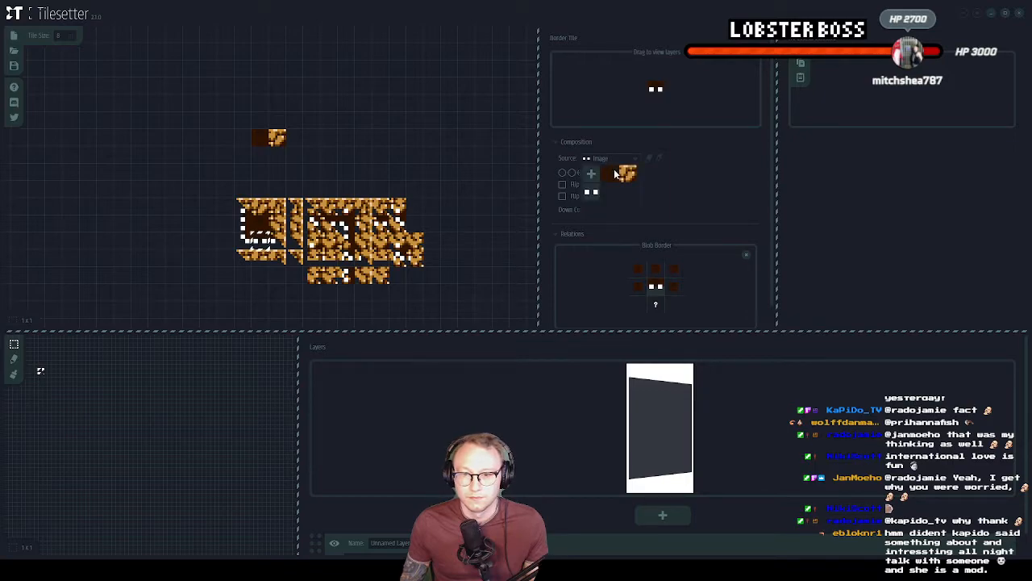
{"action": "left_click", "coordinate": [627, 174]}
{"action": "left_click", "coordinate": [242, 227]}
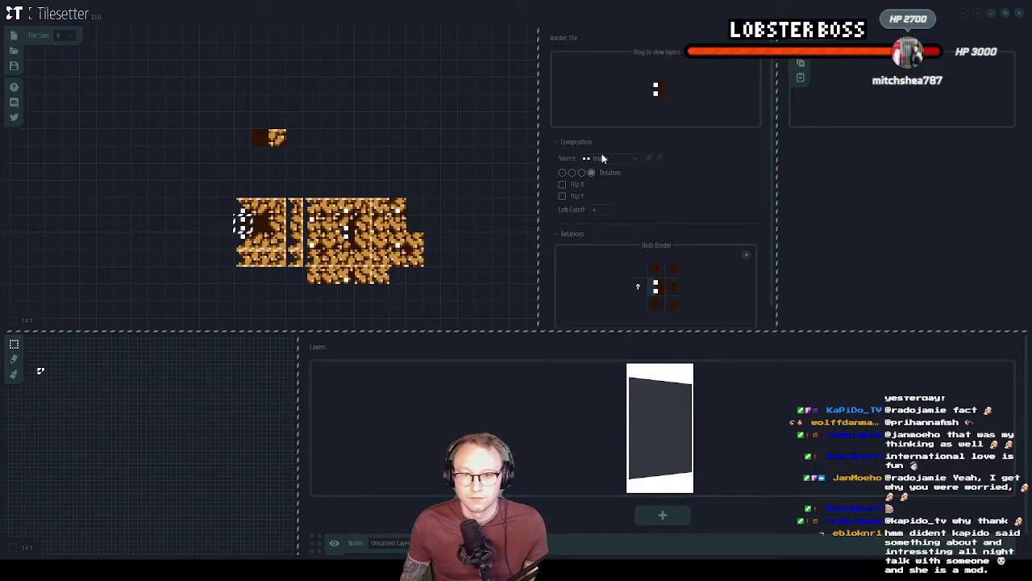
{"action": "left_click", "coordinate": [626, 174]}
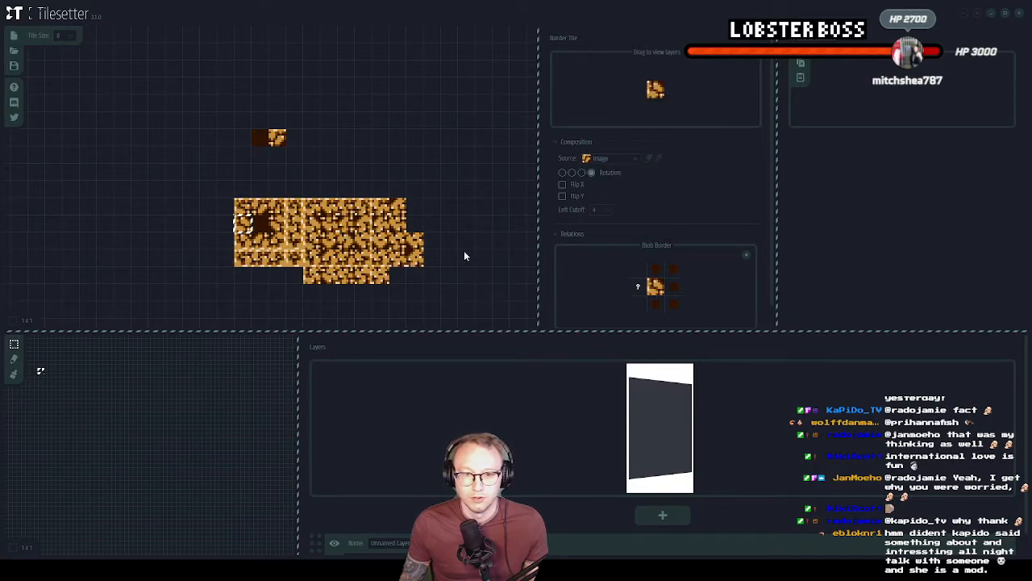
Delete the generated rock tileset and its two base tiles, and switch back to Aseprite
{"action": "left_click", "coordinate": [465, 256]}
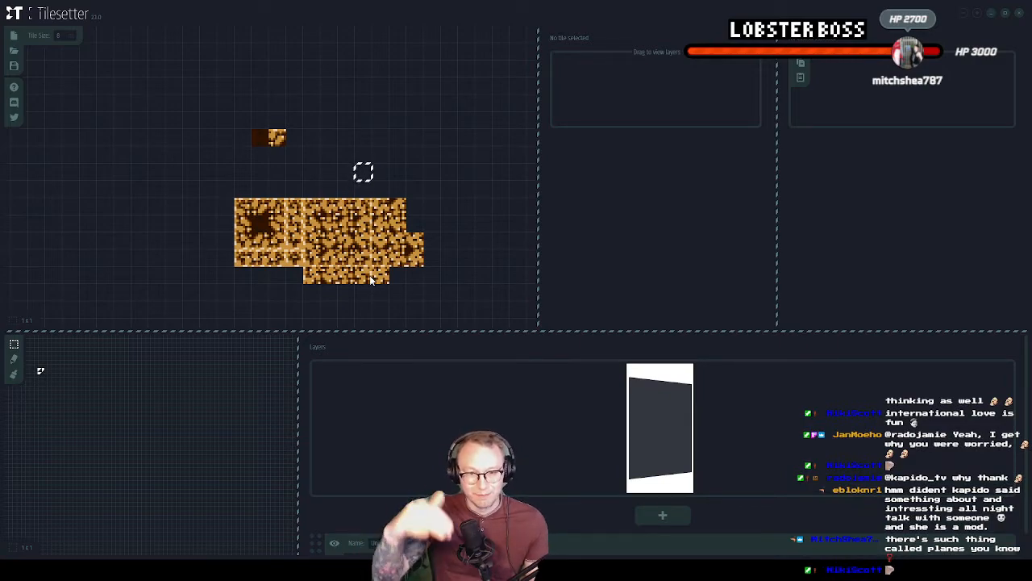
{"action": "left_click", "coordinate": [242, 206]}
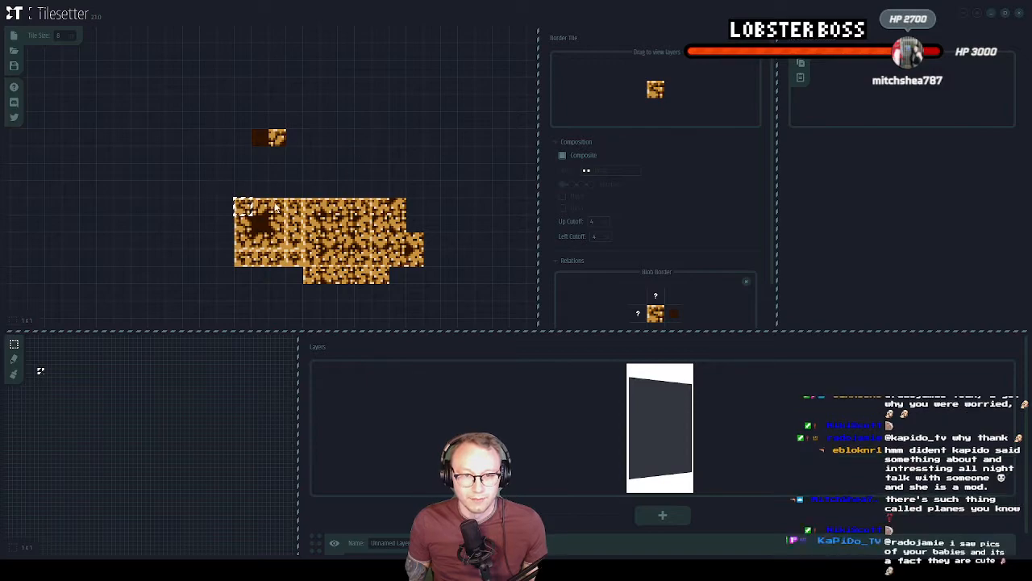
{"action": "left_click_drag", "start_coordinate": [419, 297], "coordinate": [456, 309]}
{"action": "key", "text": "Delete"}
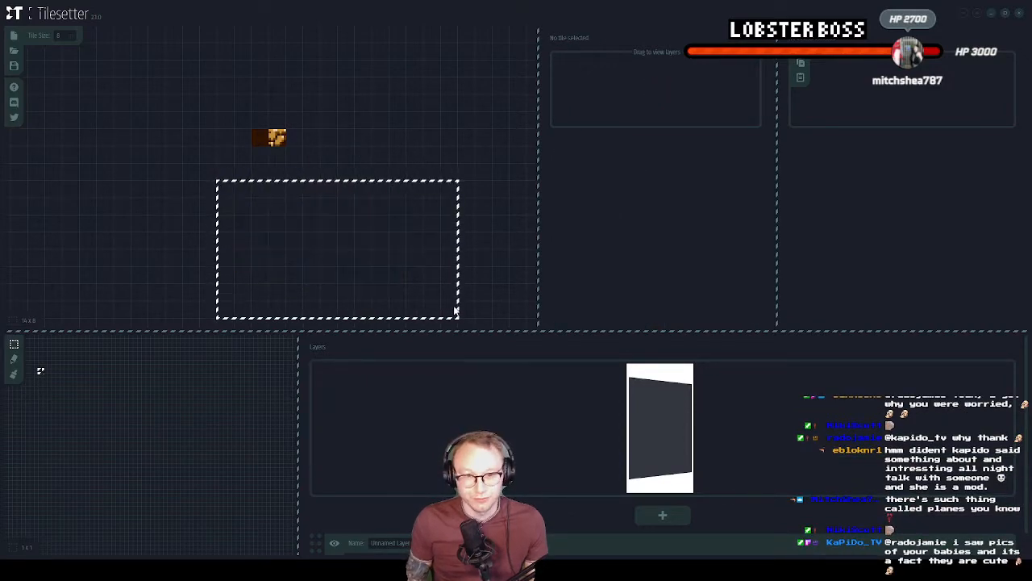
{"action": "left_click", "coordinate": [363, 97]}
{"action": "left_click_drag", "start_coordinate": [261, 131], "coordinate": [299, 157]}
{"action": "key", "text": "Delete"}
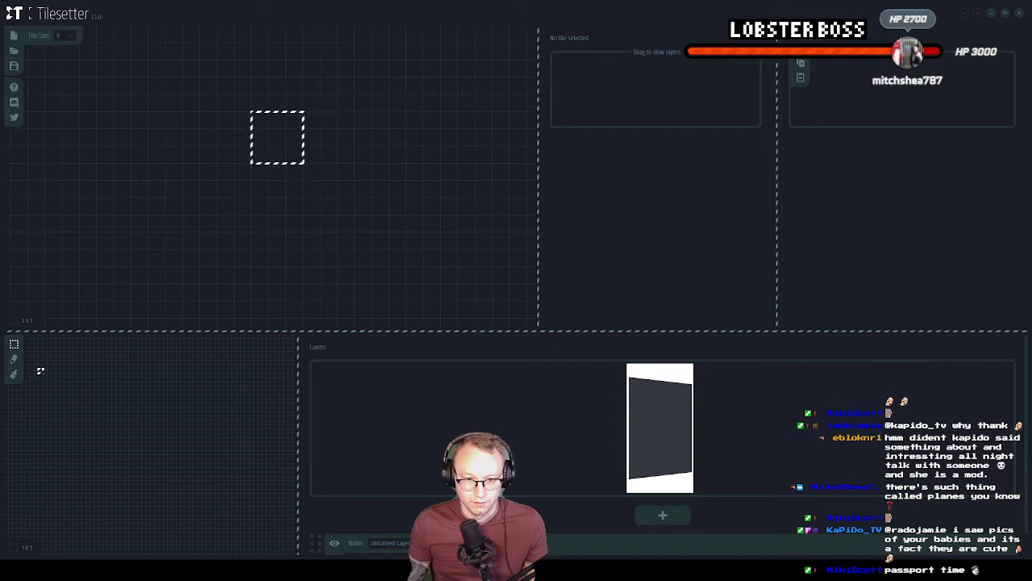
{"action": "key", "text": "alt+Tab"}
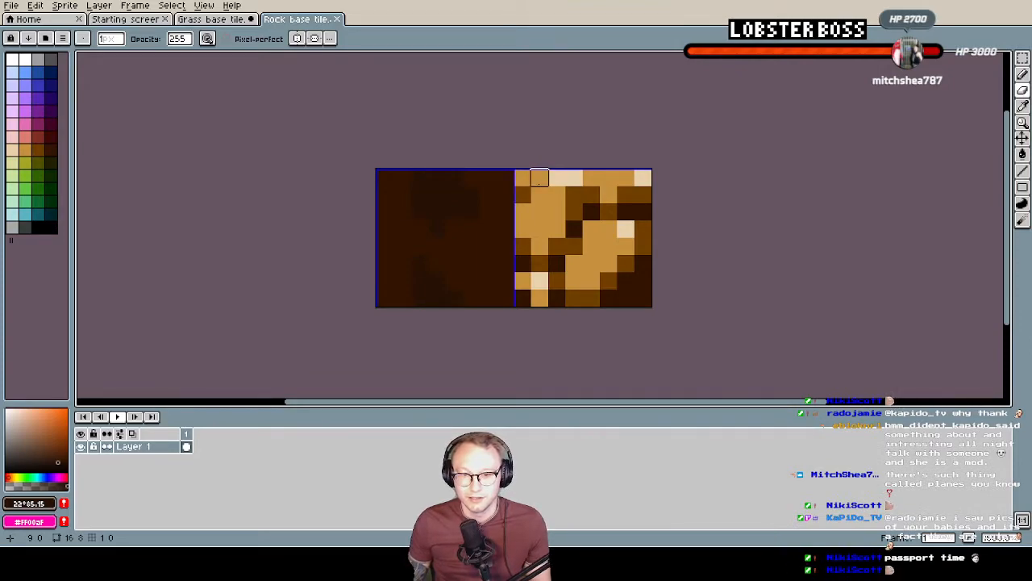
{"action": "left_click", "coordinate": [540, 177]}
{"action": "left_click", "coordinate": [556, 176]}
{"action": "left_click", "coordinate": [608, 176]}
{"action": "left_click", "coordinate": [608, 194]}
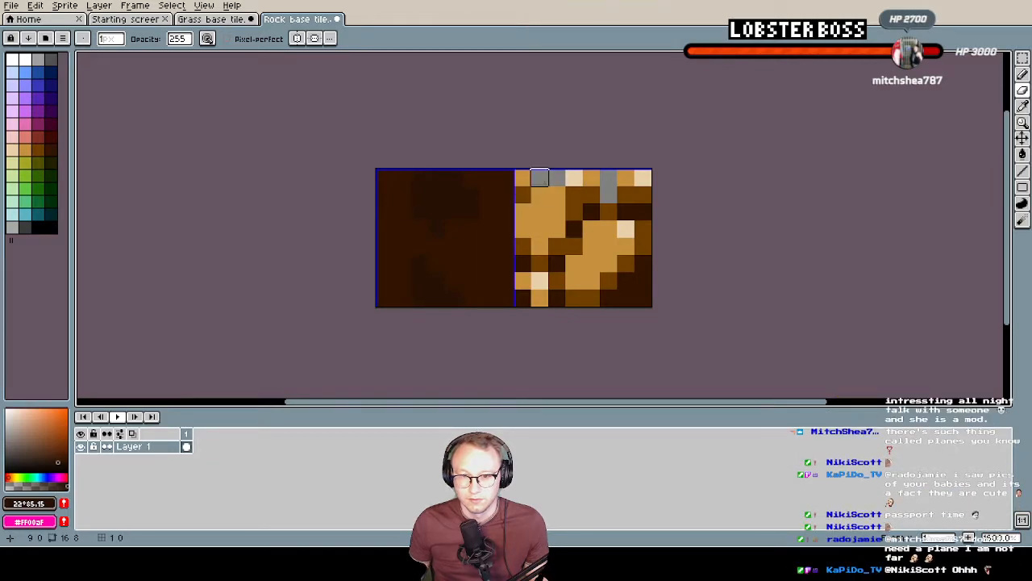
{"action": "key", "text": "ctrl+z"}
{"action": "key", "text": "ctrl+z"}
{"action": "key", "text": "ctrl+z"}
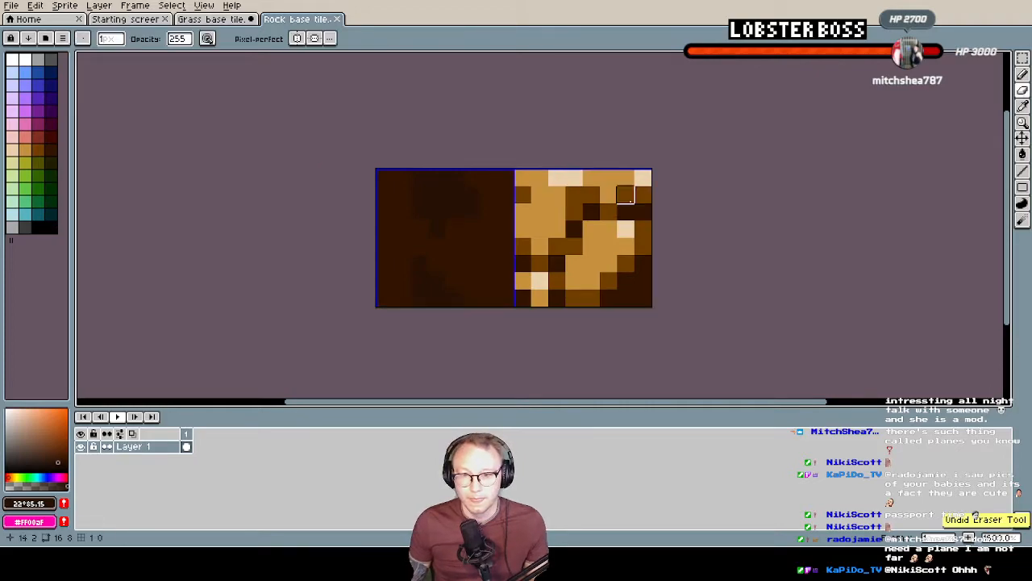
Erase the rock tile's top-left corner pixel and the tan top-row pixels of the top-right rock, including the one pixel beneath them
{"action": "left_click_drag", "start_coordinate": [609, 178], "coordinate": [596, 172]}
{"action": "left_click", "coordinate": [608, 193]}
{"action": "left_click", "coordinate": [523, 178]}
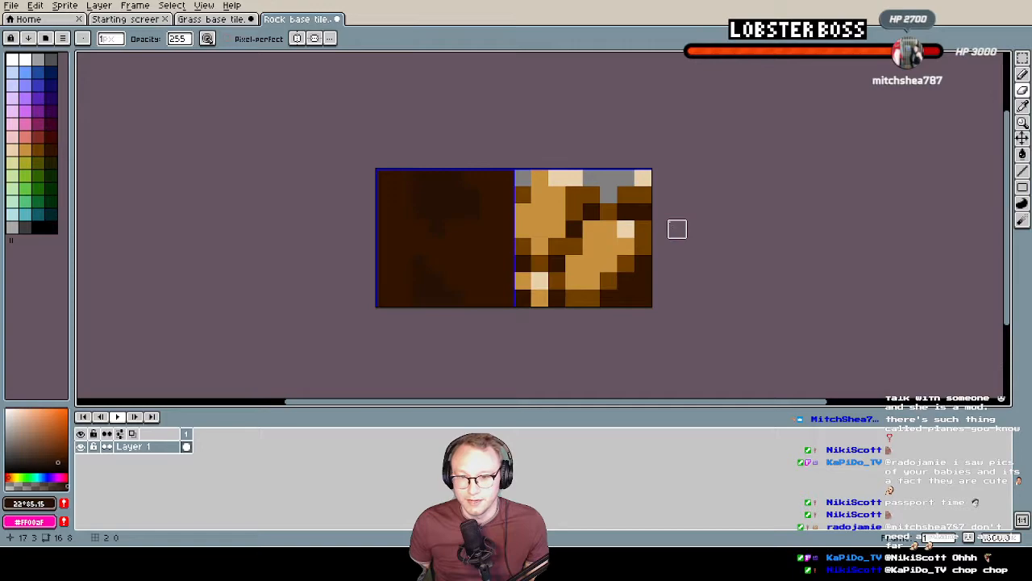
{"action": "left_click_drag", "start_coordinate": [643, 178], "coordinate": [643, 194]}
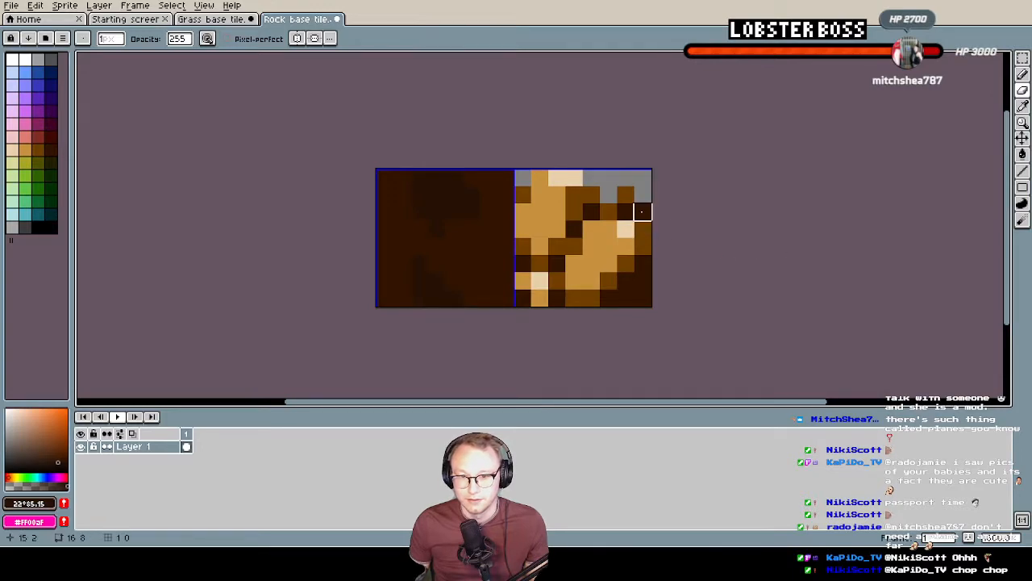
{"action": "left_click", "coordinate": [625, 194]}
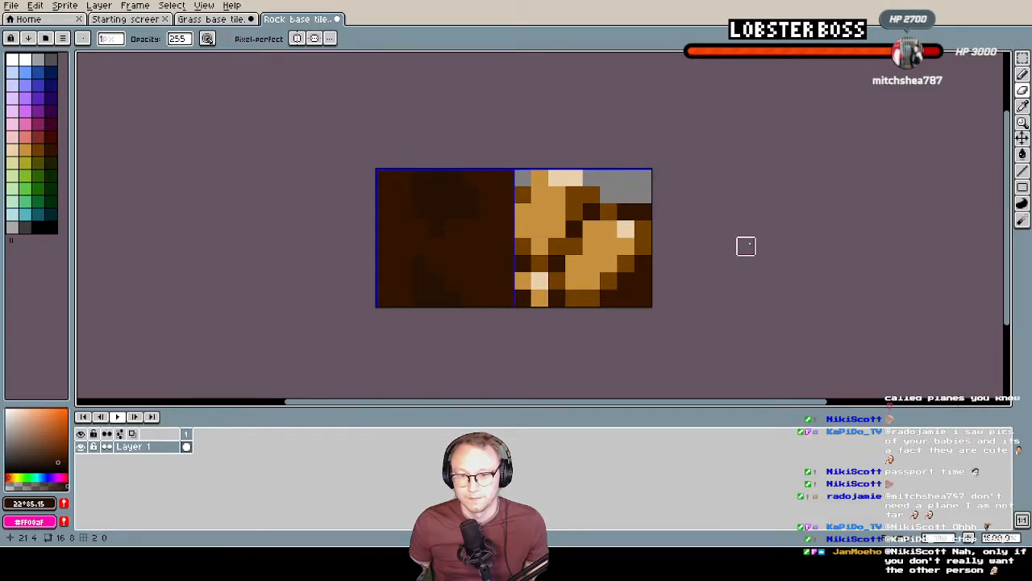
{"action": "key", "text": "ctrl+z"}
{"action": "key", "text": "ctrl+z"}
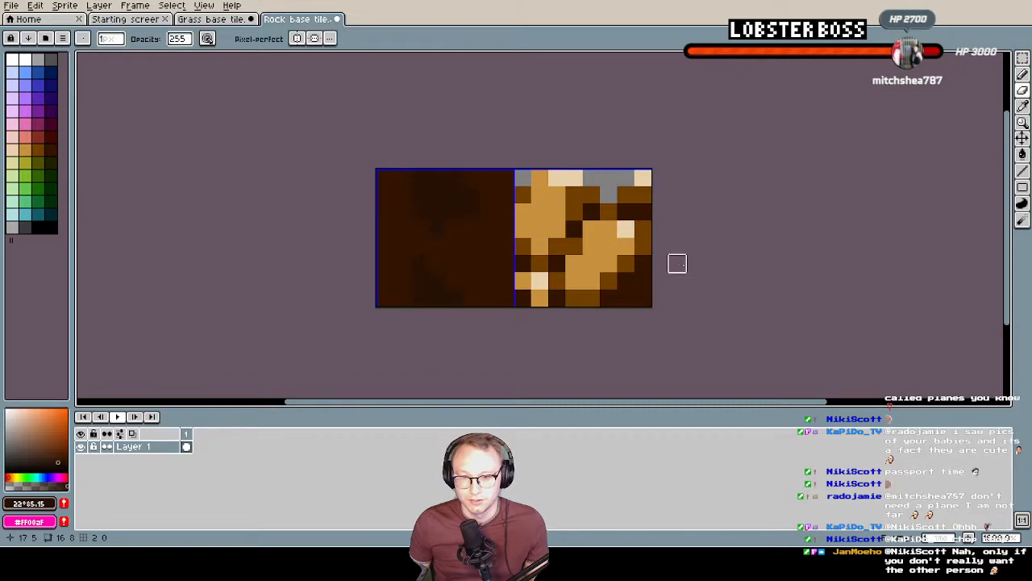
Sample the rocks' tan and paint it over the brown pixels beneath the top-right corner highlight of the rock tile
{"action": "left_click", "coordinate": [558, 211], "text": "alt"}
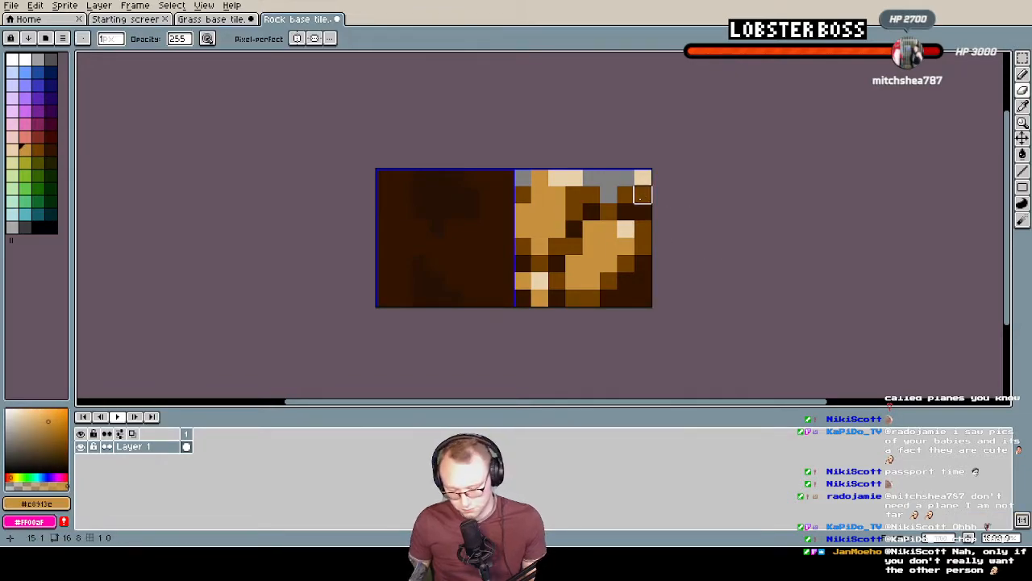
{"action": "key", "text": "b"}
{"action": "left_click_drag", "start_coordinate": [642, 195], "coordinate": [634, 199]}
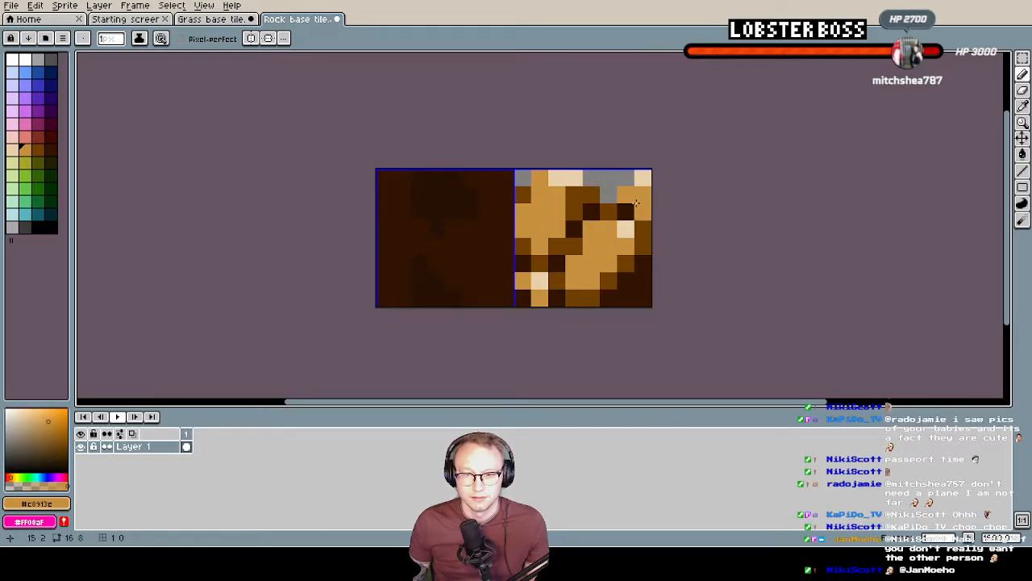
Touch up the rock tile's third row, darkening its rightmost pixel and painting one inner pixel tan, and export it as Rock base tile.png
{"action": "left_click_drag", "start_coordinate": [637, 214], "coordinate": [639, 232]}
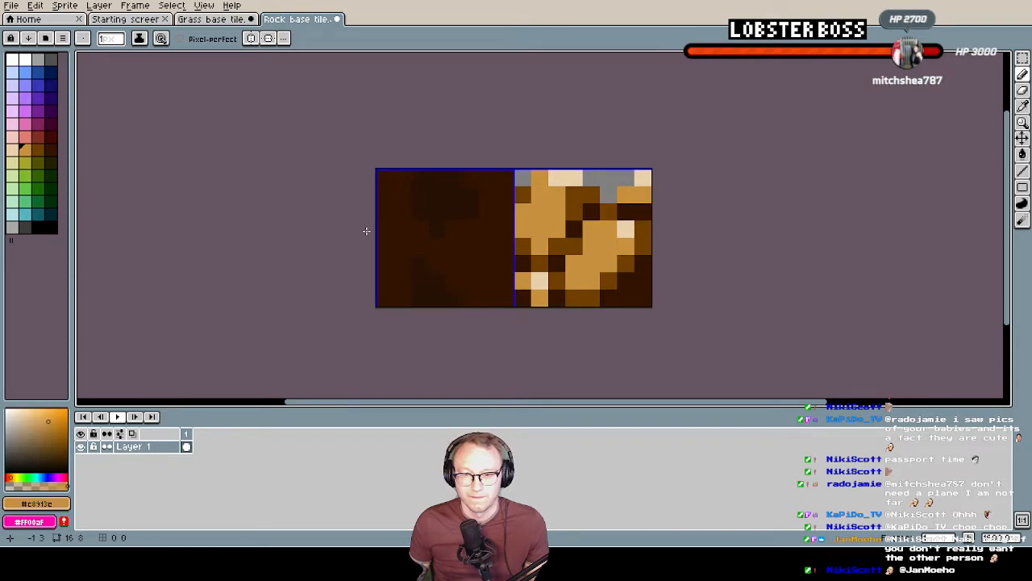
{"action": "left_click_drag", "start_coordinate": [573, 213], "coordinate": [592, 211]}
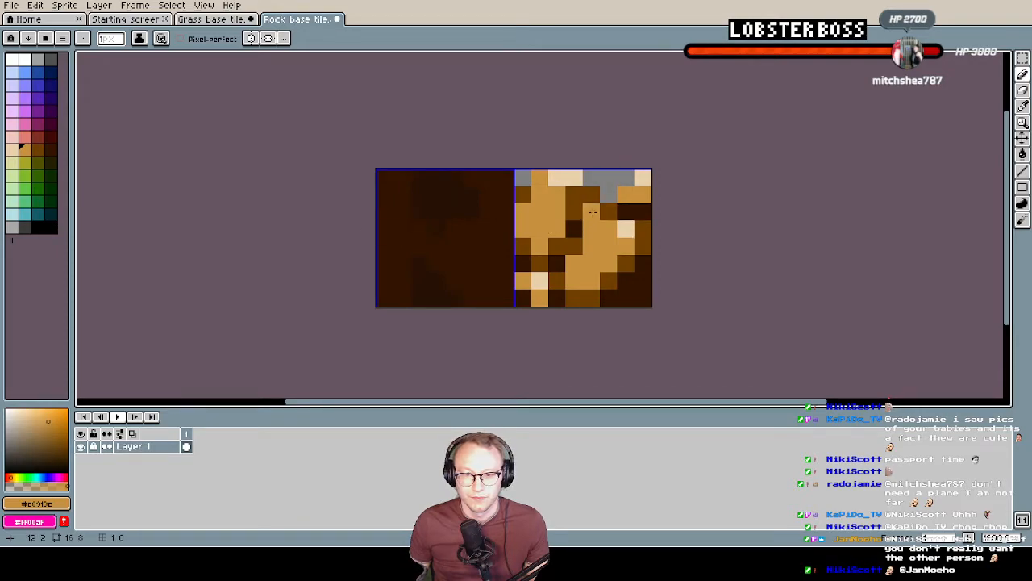
{"action": "left_click", "coordinate": [14, 7]}
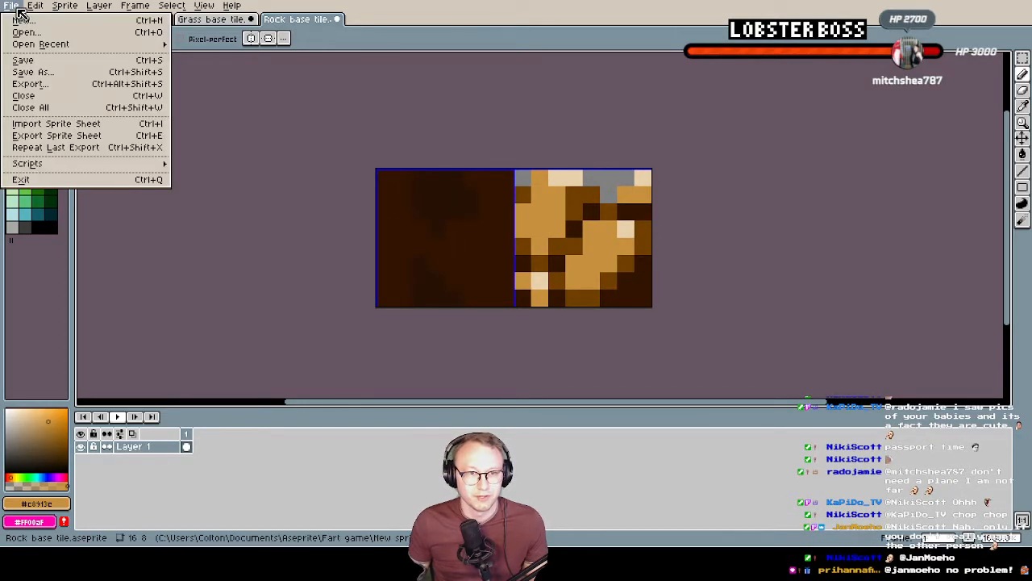
{"action": "left_click", "coordinate": [48, 84]}
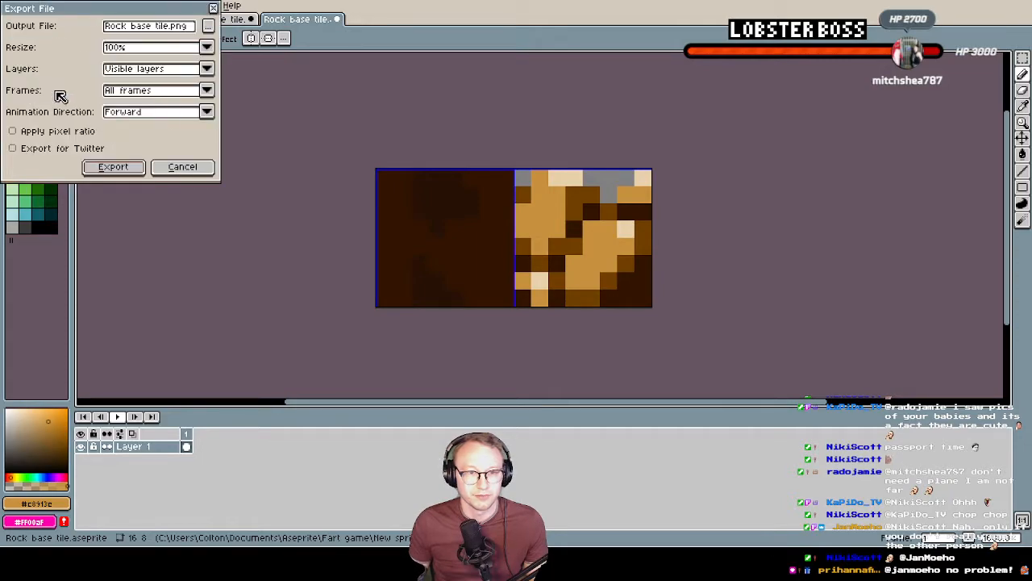
{"action": "left_click", "coordinate": [112, 167]}
{"action": "left_click", "coordinate": [495, 308]}
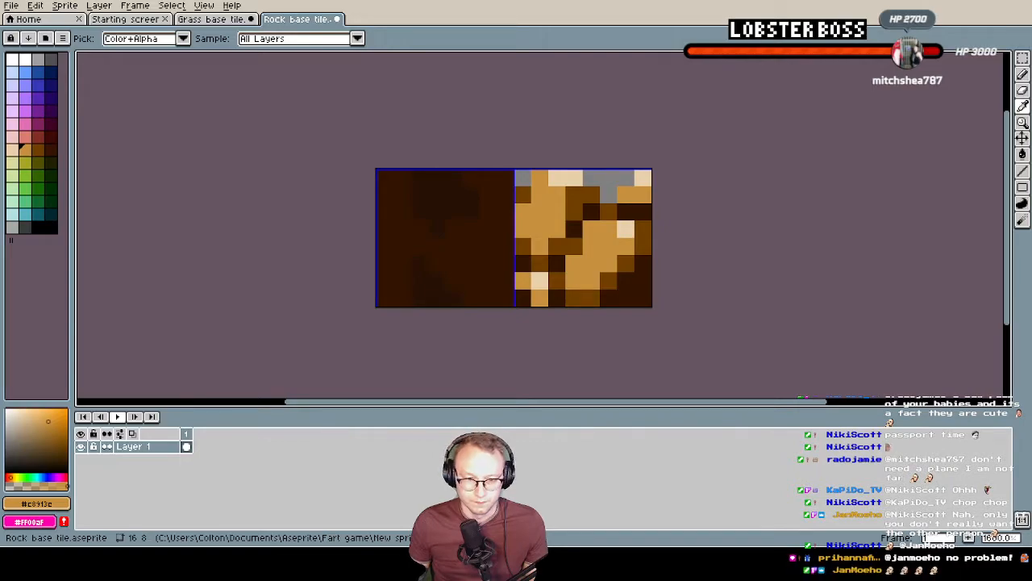
Switch to Tilesetter and import the updated rock base tile image onto the empty grid
{"action": "key", "text": "alt+Tab"}
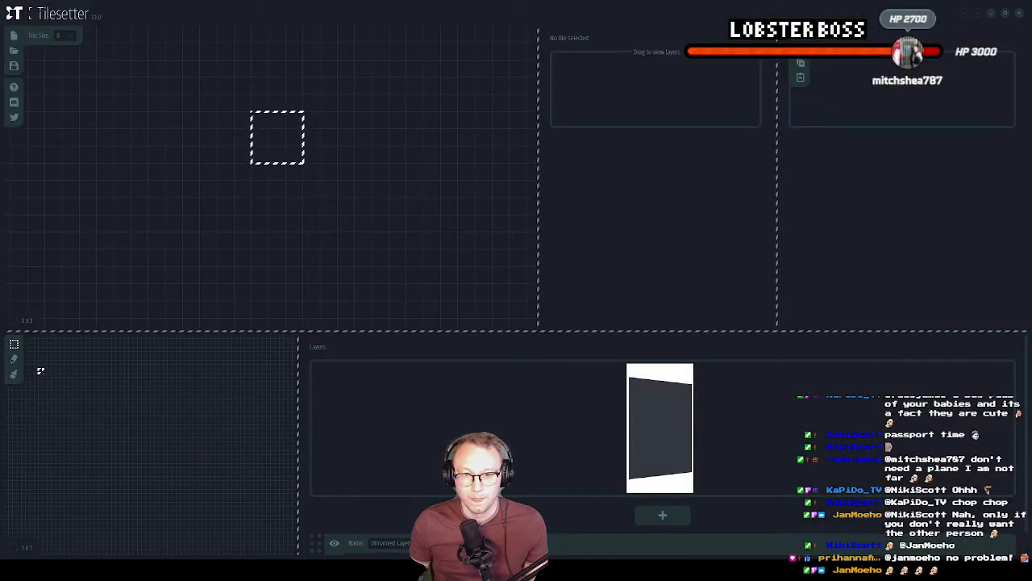
{"action": "left_click", "coordinate": [234, 189]}
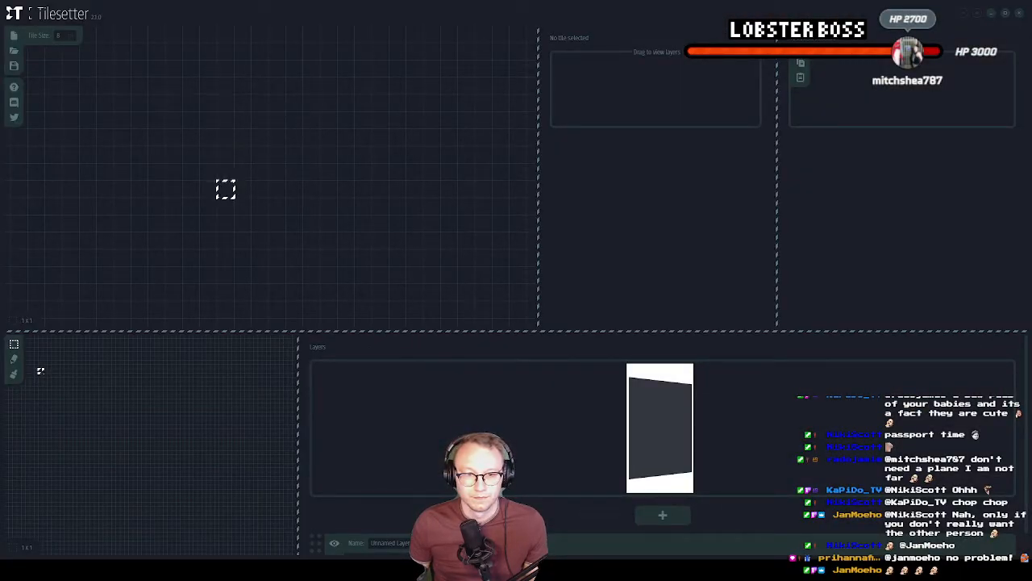
{"action": "right_click", "coordinate": [235, 170]}
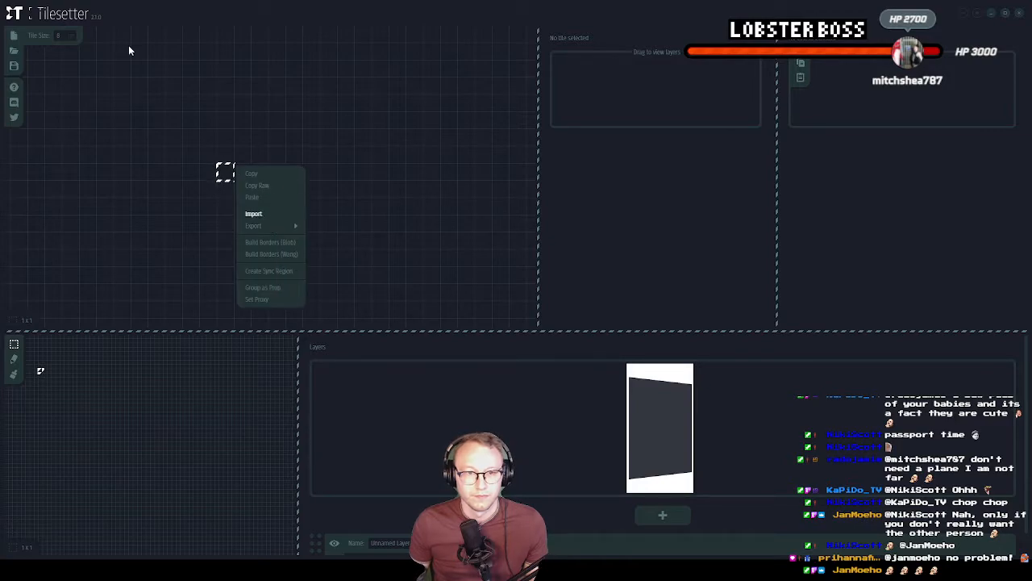
{"action": "left_click", "coordinate": [256, 214]}
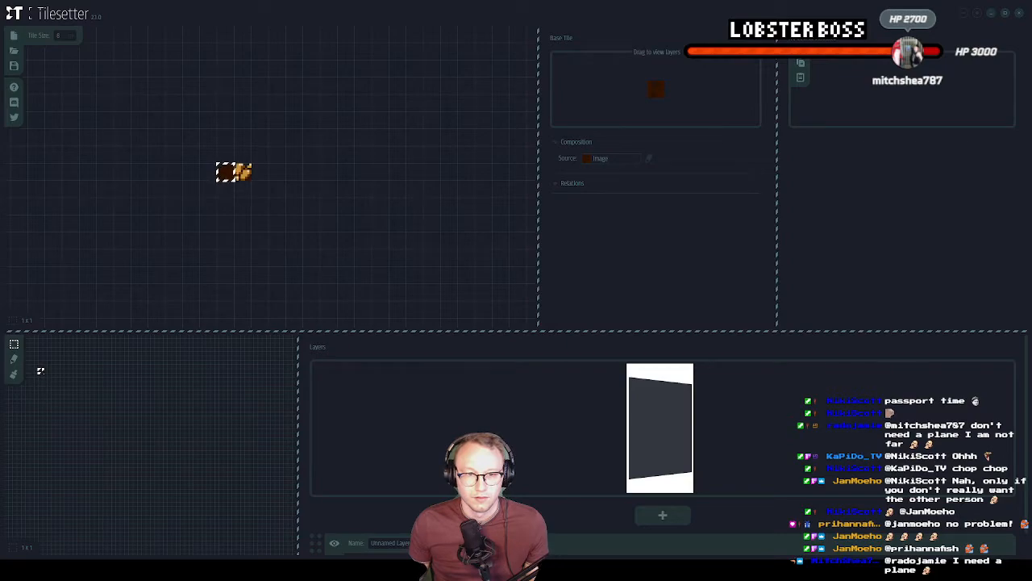
Paste a copy of the dark background tile on an empty area of the grid and build blob borders from it
{"action": "left_click", "coordinate": [272, 269]}
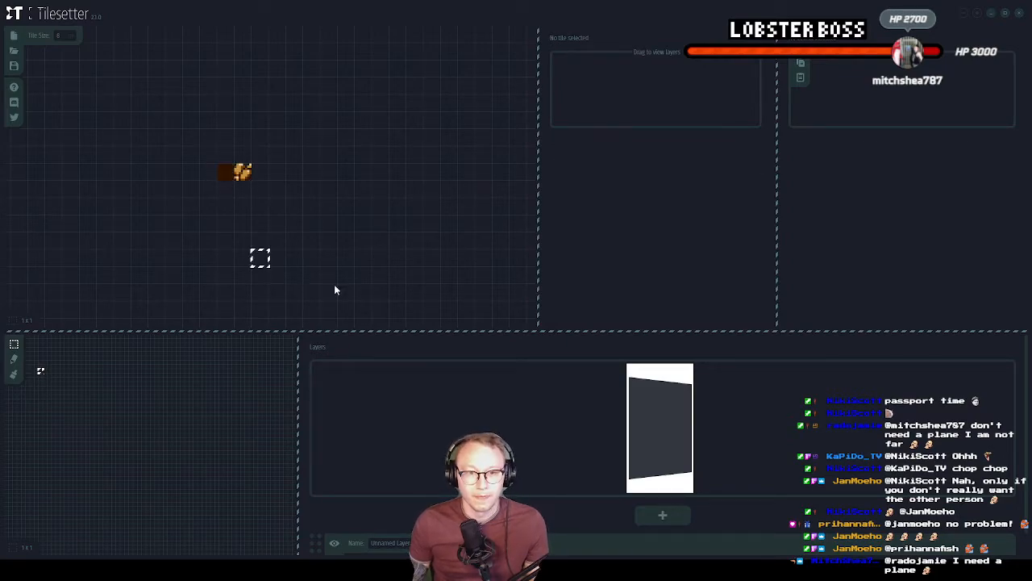
{"action": "key", "text": "ctrl+v"}
{"action": "right_click", "coordinate": [377, 260]}
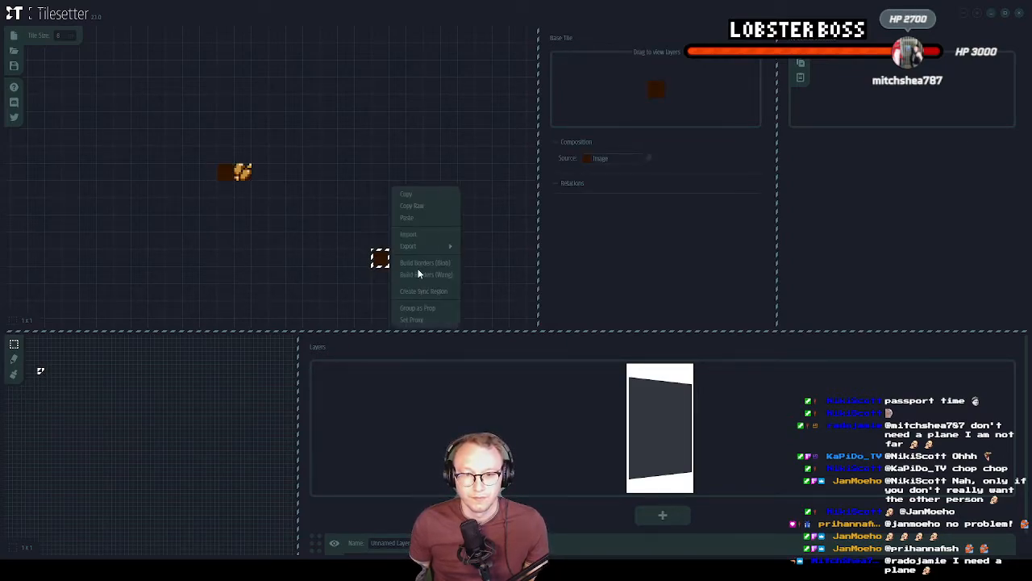
{"action": "left_click", "coordinate": [420, 263]}
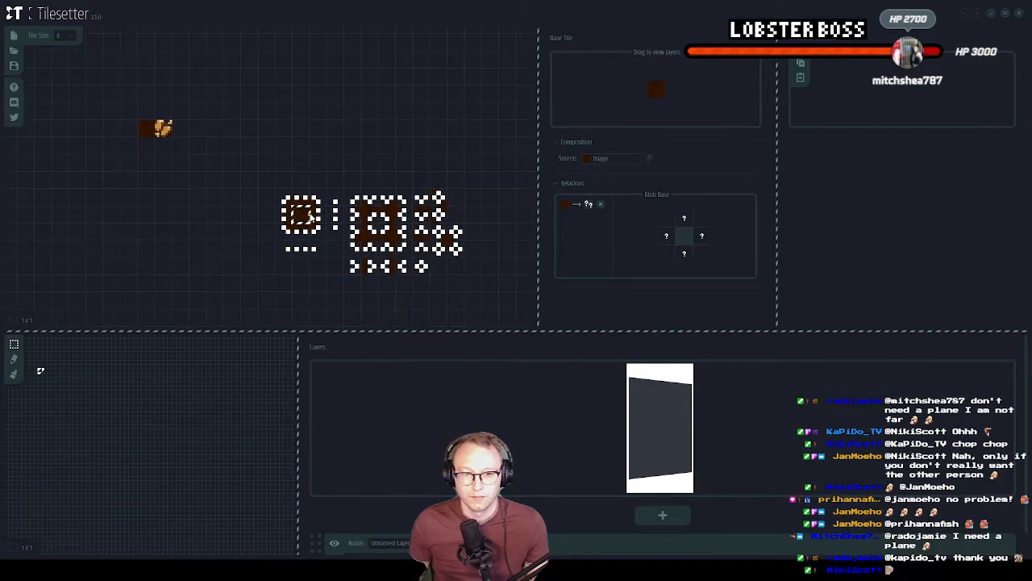
Set the rock tile as the source image of the blob's upper, right, lower and left border tiles
{"action": "left_click", "coordinate": [308, 203]}
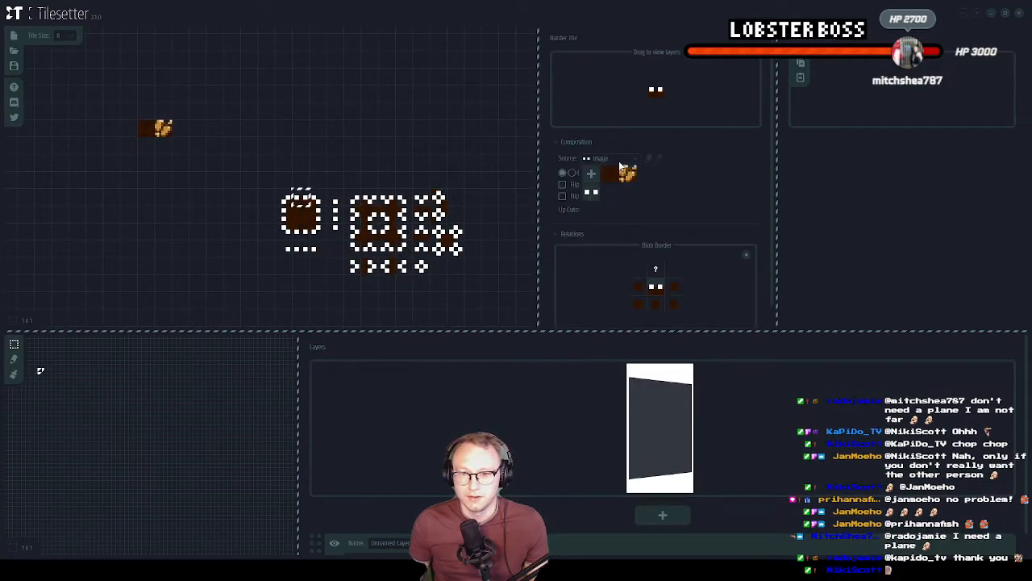
{"action": "left_click", "coordinate": [628, 175]}
{"action": "left_click", "coordinate": [320, 216]}
{"action": "left_click", "coordinate": [602, 161]}
{"action": "left_click", "coordinate": [628, 176]}
{"action": "left_click", "coordinate": [302, 232]}
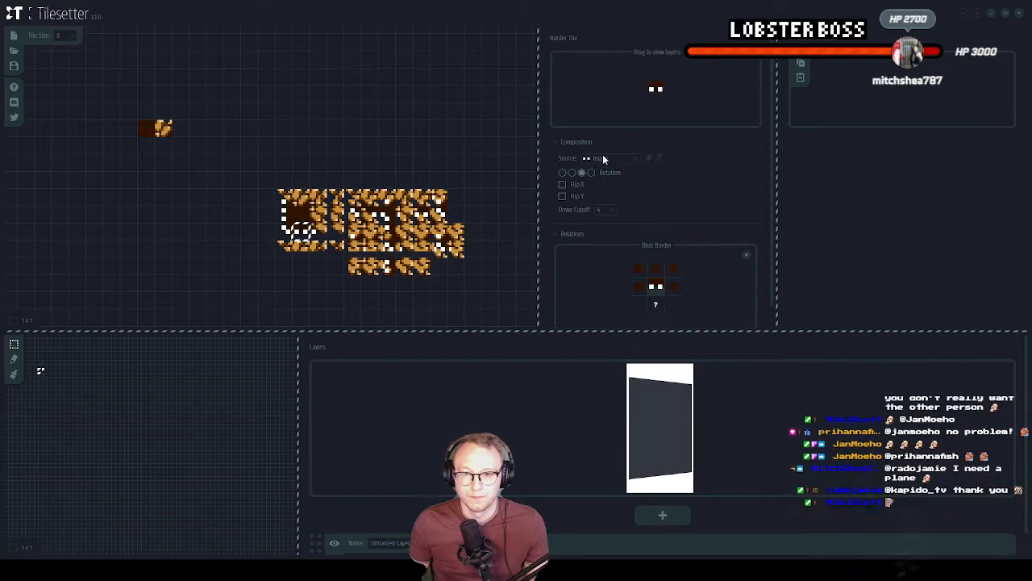
{"action": "left_click", "coordinate": [602, 159]}
{"action": "left_click", "coordinate": [628, 174]}
{"action": "left_click", "coordinate": [274, 214]}
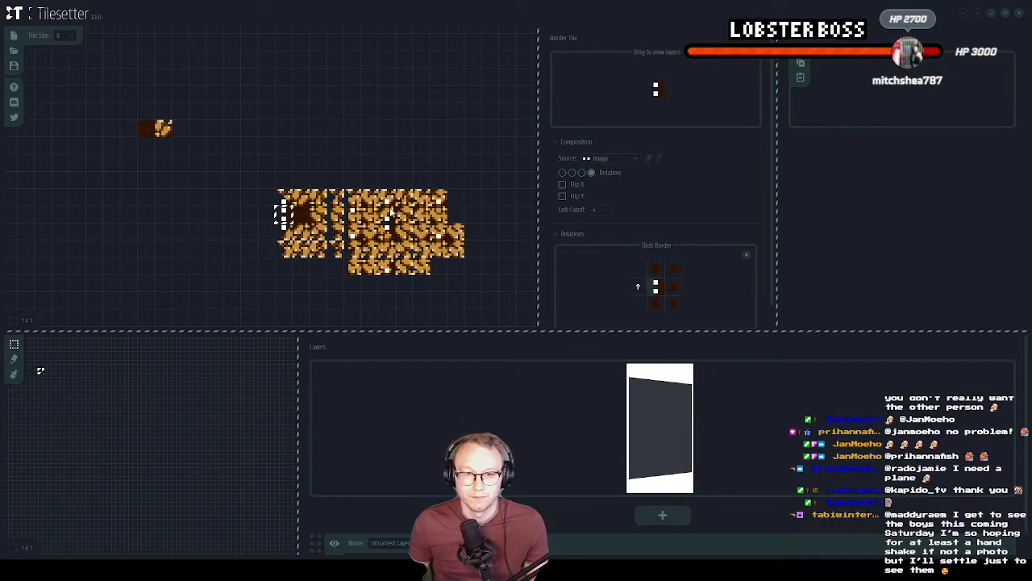
{"action": "left_click", "coordinate": [611, 158]}
{"action": "left_click", "coordinate": [627, 174]}
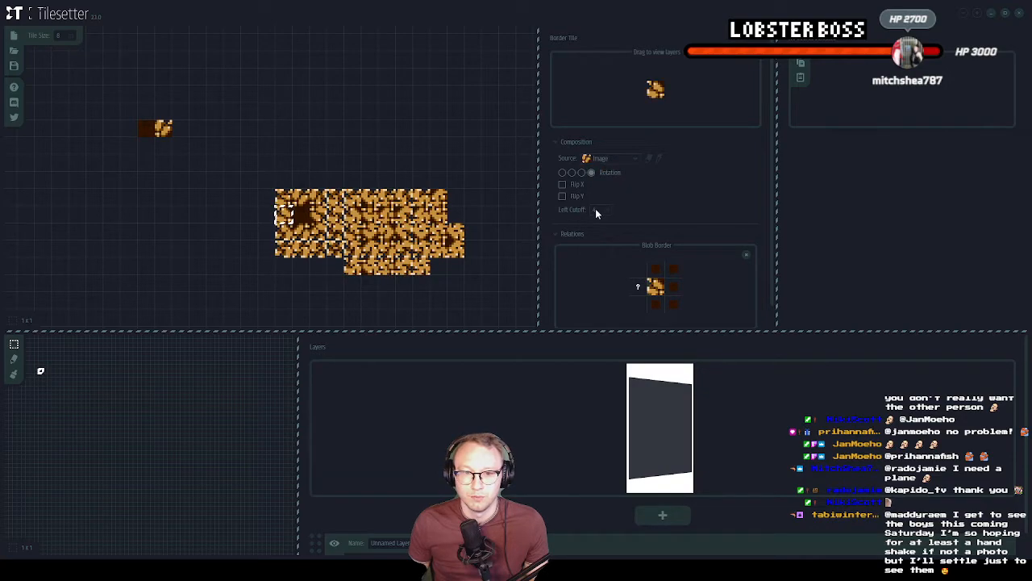
Select the whole generated rock blob tileset and export it in the GMS2 (2.3.0) format
{"action": "left_click", "coordinate": [495, 305]}
{"action": "left_click_drag", "start_coordinate": [284, 196], "coordinate": [457, 267]}
{"action": "right_click", "coordinate": [466, 250]}
{"action": "mouse_move", "coordinate": [473, 245]}
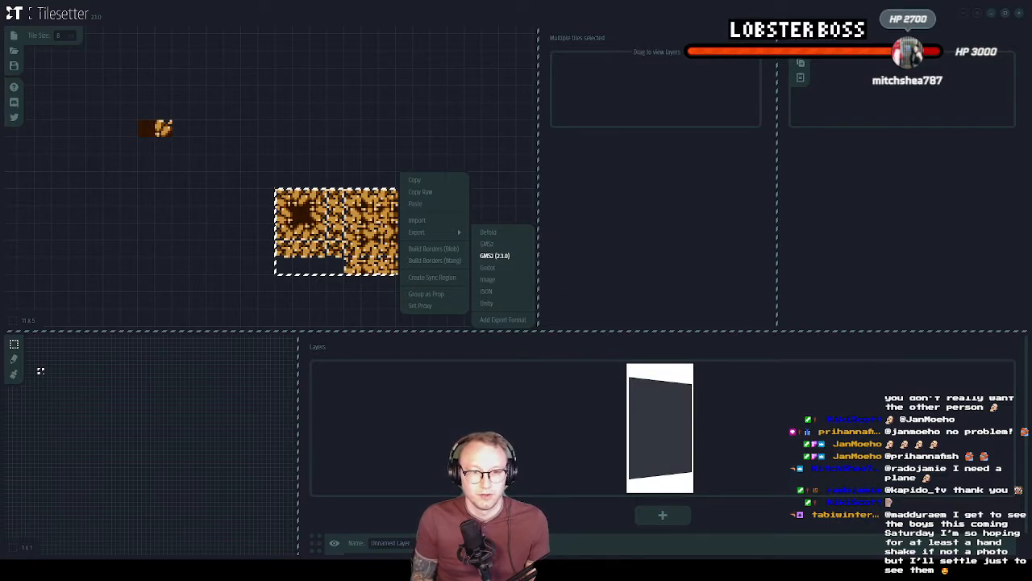
{"action": "left_click", "coordinate": [495, 255]}
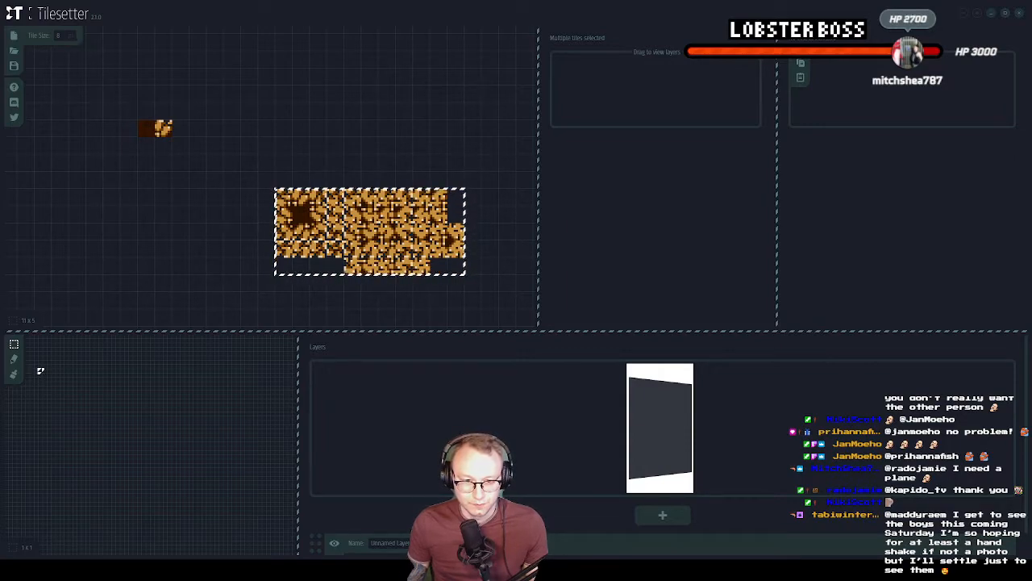
Switch to GameMaker, close the grass tile set's editor, and add the exported rock tile set as an existing asset under Tile Sets
{"action": "key", "text": "alt+Tab"}
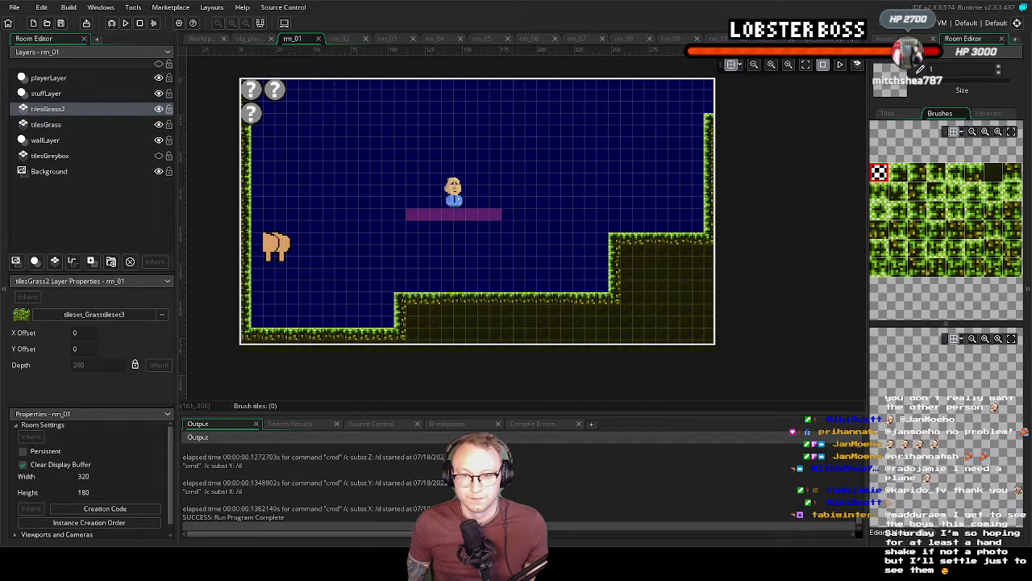
{"action": "left_click", "coordinate": [202, 39]}
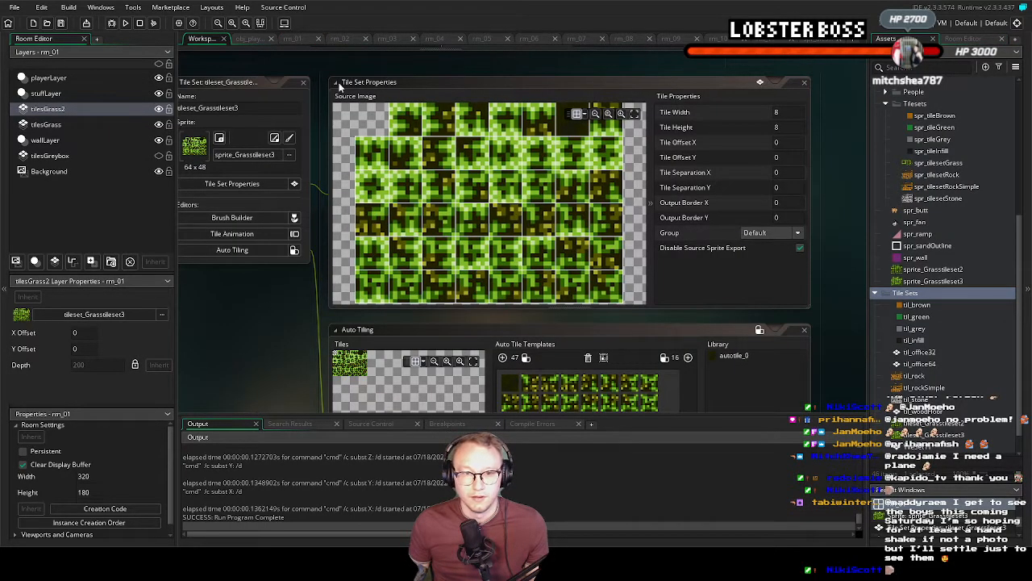
{"action": "left_click", "coordinate": [303, 82]}
{"action": "right_click", "coordinate": [913, 297]}
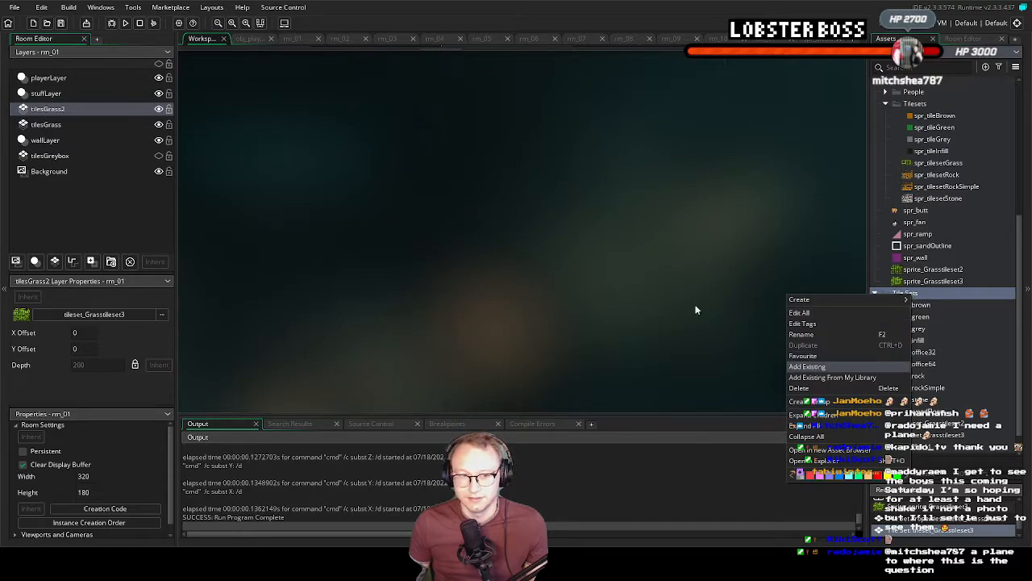
{"action": "double_click", "coordinate": [133, 81]}
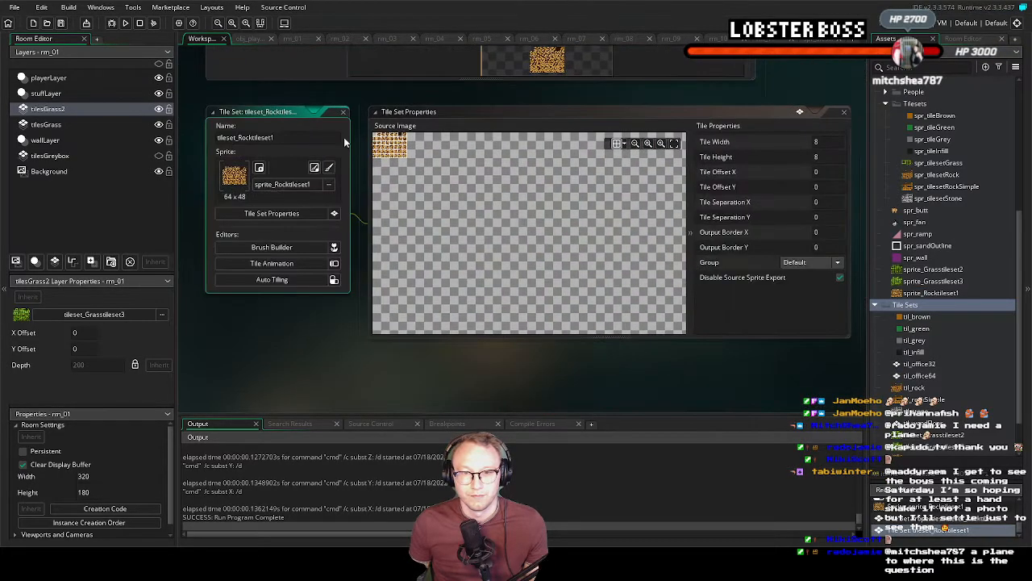
Inspect the imported rock tile set's source image and its auto-tiling template
{"action": "left_click", "coordinate": [674, 144]}
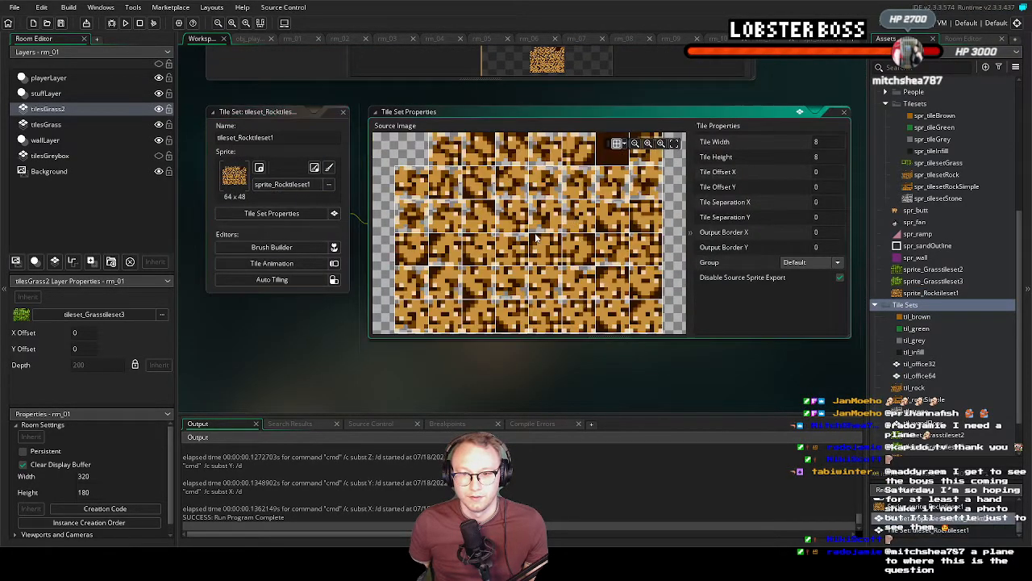
{"action": "left_click", "coordinate": [332, 279]}
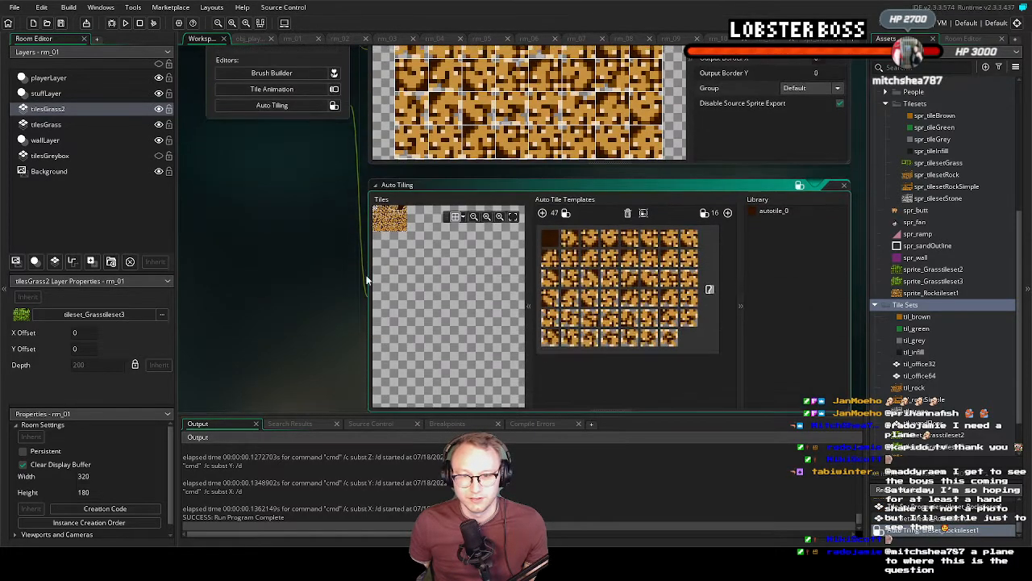
{"action": "middle_click_drag", "start_coordinate": [329, 215], "coordinate": [307, 290]}
Create a new tile layer above tilesGrass2 in room rm_01 and name it tilesRock1
{"action": "left_click", "coordinate": [292, 38]}
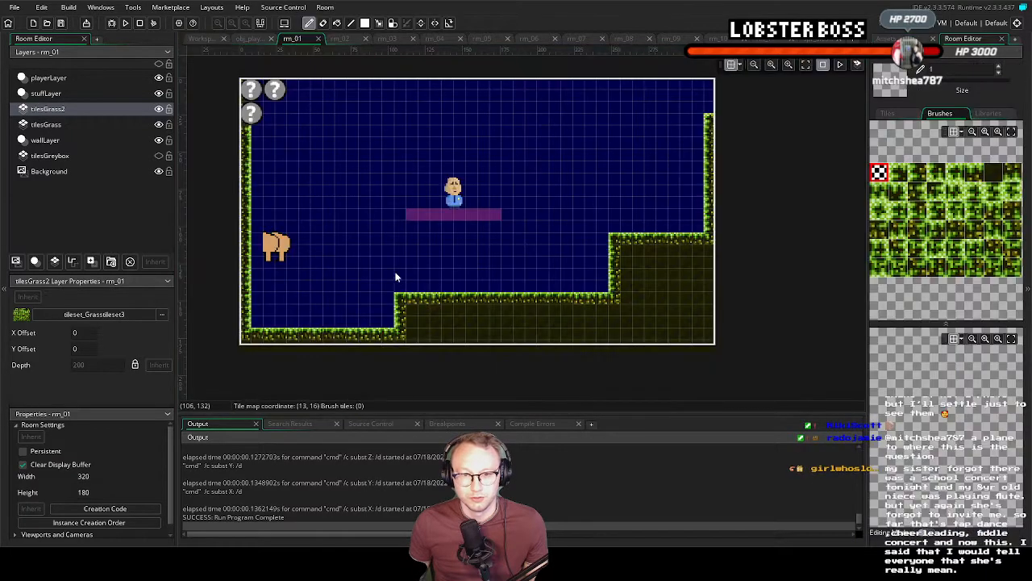
{"action": "right_click", "coordinate": [66, 111]}
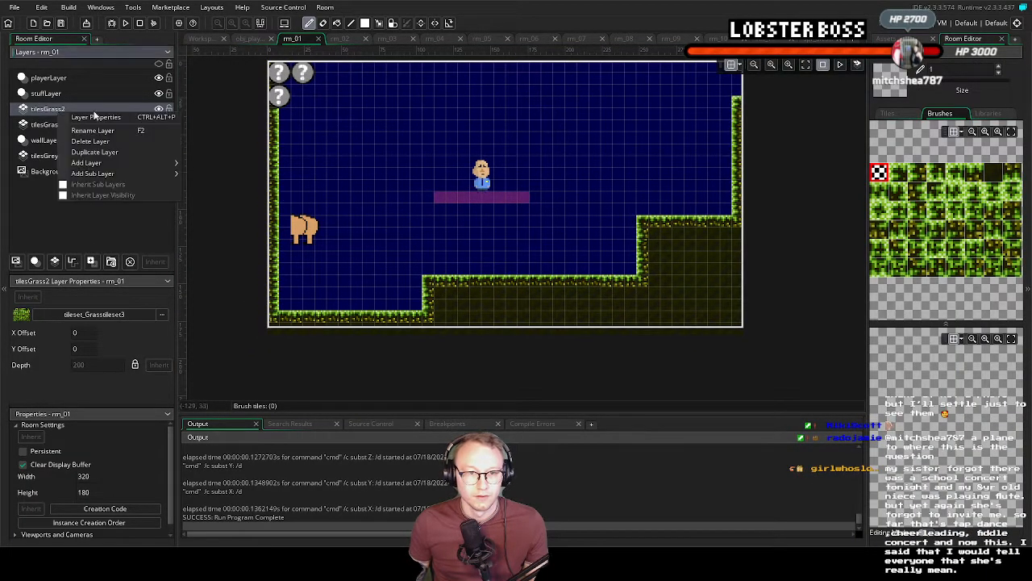
{"action": "left_click", "coordinate": [54, 261]}
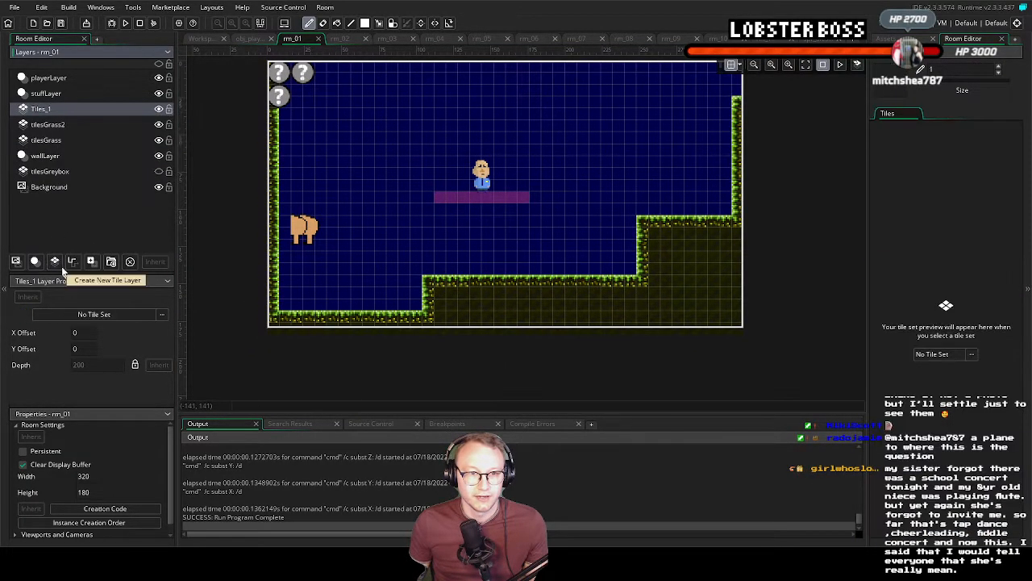
{"action": "right_click", "coordinate": [63, 113]}
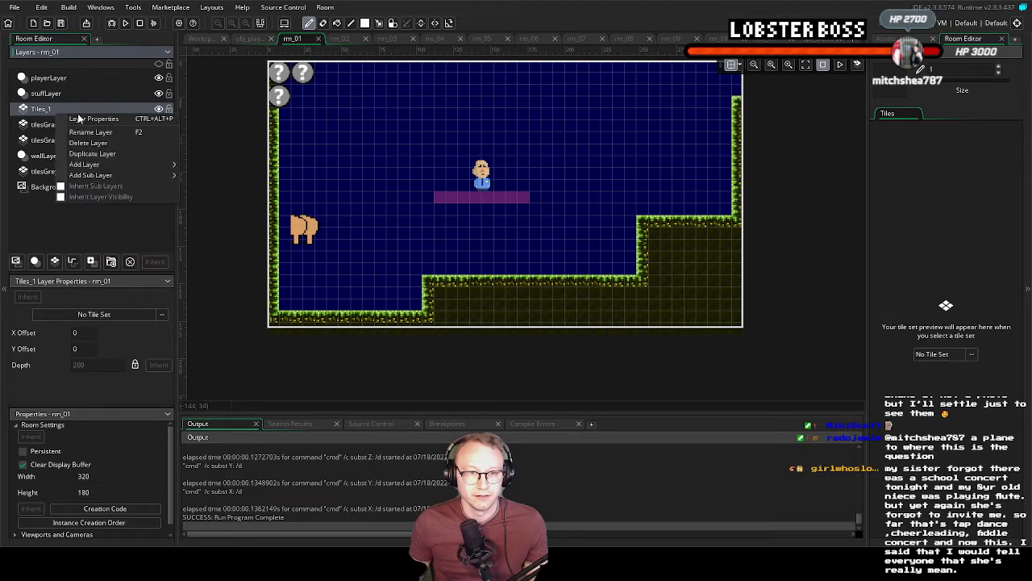
{"action": "left_click", "coordinate": [121, 132]}
{"action": "type", "text": "tilesRo"}
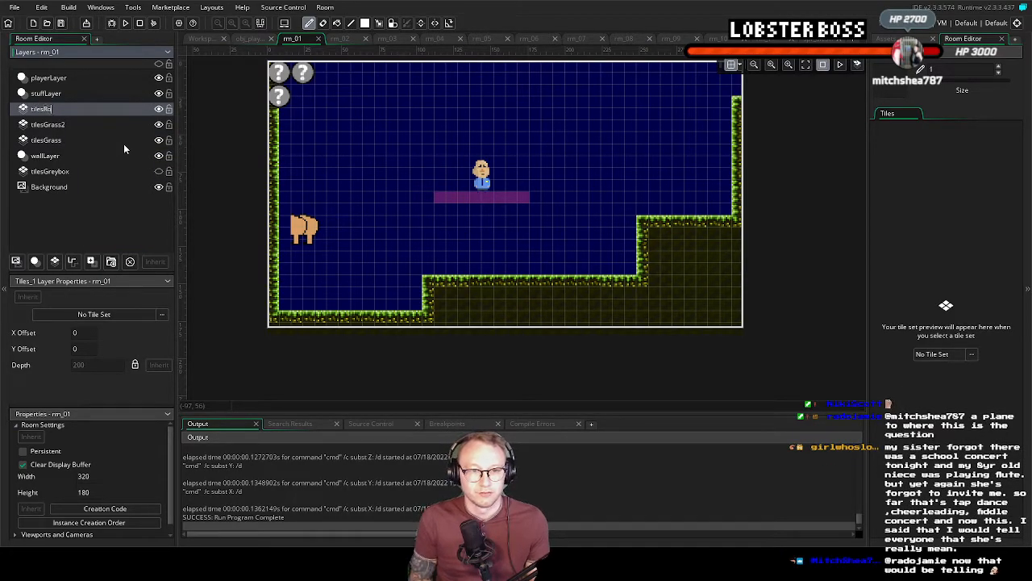
{"action": "type", "text": "ck1"}
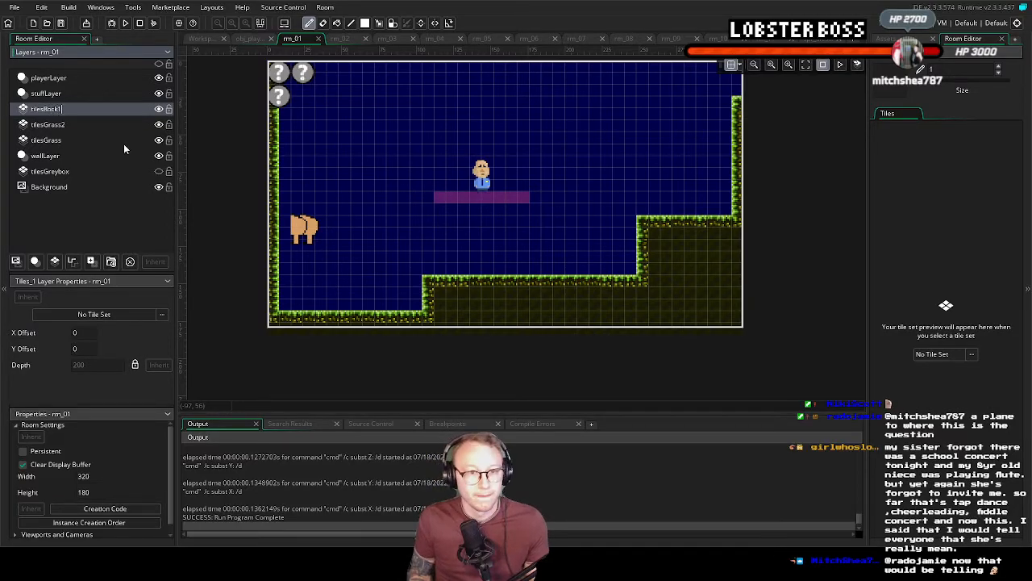
{"action": "key", "text": "Return"}
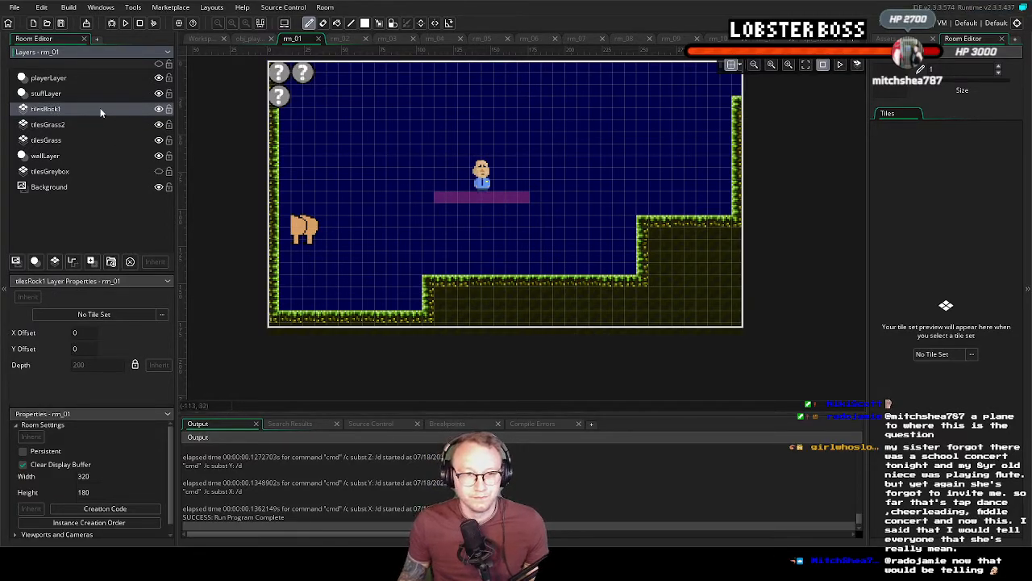
Assign tileset_Rocktileset1 as the tile set of the tilesRock1 layer
{"action": "left_click", "coordinate": [933, 353]}
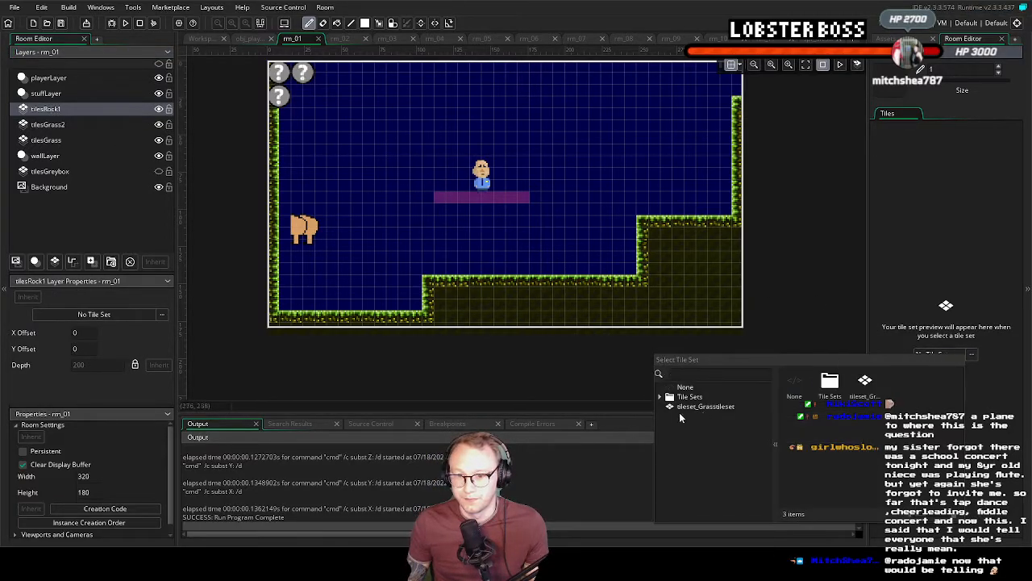
{"action": "scroll", "coordinate": [714, 432], "scroll_direction": "down", "scroll_amount": 2}
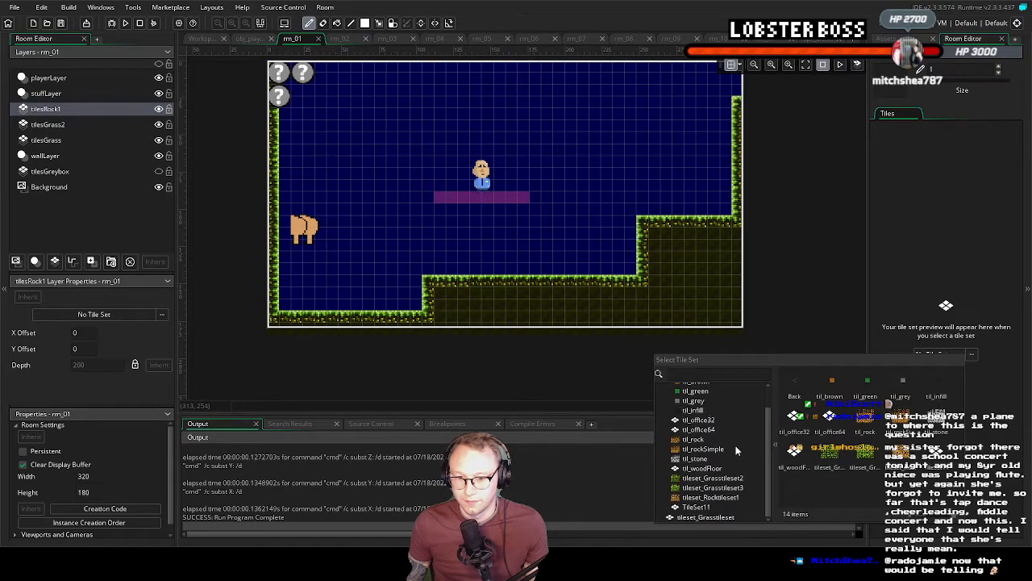
{"action": "left_click", "coordinate": [725, 497]}
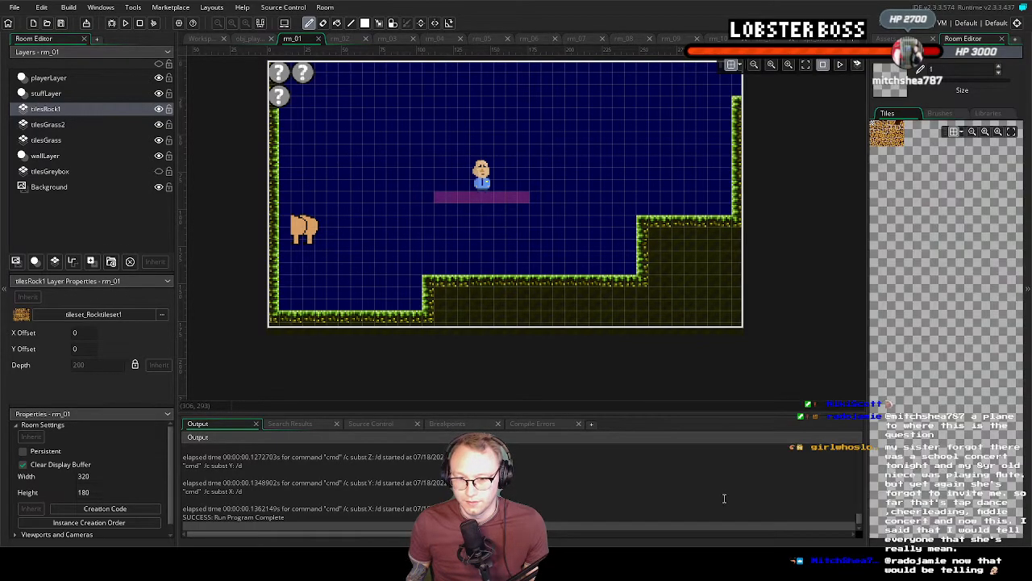
Paint a short horizontal strip of rock with the autotile_0 auto tile along the top of the room's middle grass ledge
{"action": "left_click", "coordinate": [988, 114]}
{"action": "left_click", "coordinate": [907, 140]}
{"action": "left_click_drag", "start_coordinate": [504, 284], "coordinate": [463, 283]}
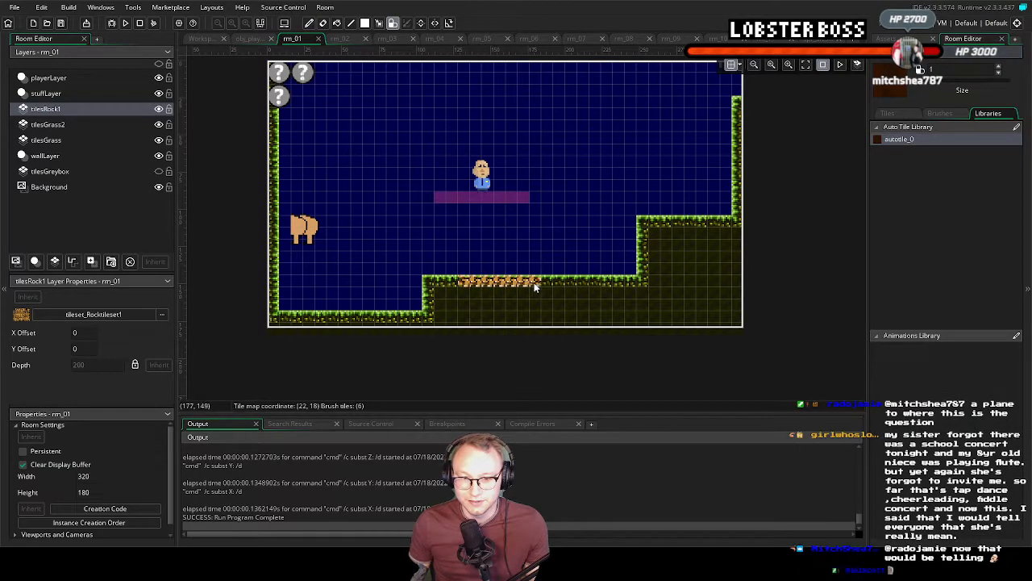
Lengthen the rock strip on the middle ledge and fill the area below it with rock down past the room's bottom edge
{"action": "mouse_move", "coordinate": [583, 291]}
{"action": "left_mouse_down"}
{"action": "mouse_move", "coordinate": [472, 292]}
{"action": "mouse_move", "coordinate": [511, 296]}
{"action": "left_mouse_up"}
{"action": "left_click_drag", "start_coordinate": [590, 301], "coordinate": [475, 310]}
{"action": "left_click_drag", "start_coordinate": [585, 317], "coordinate": [466, 319]}
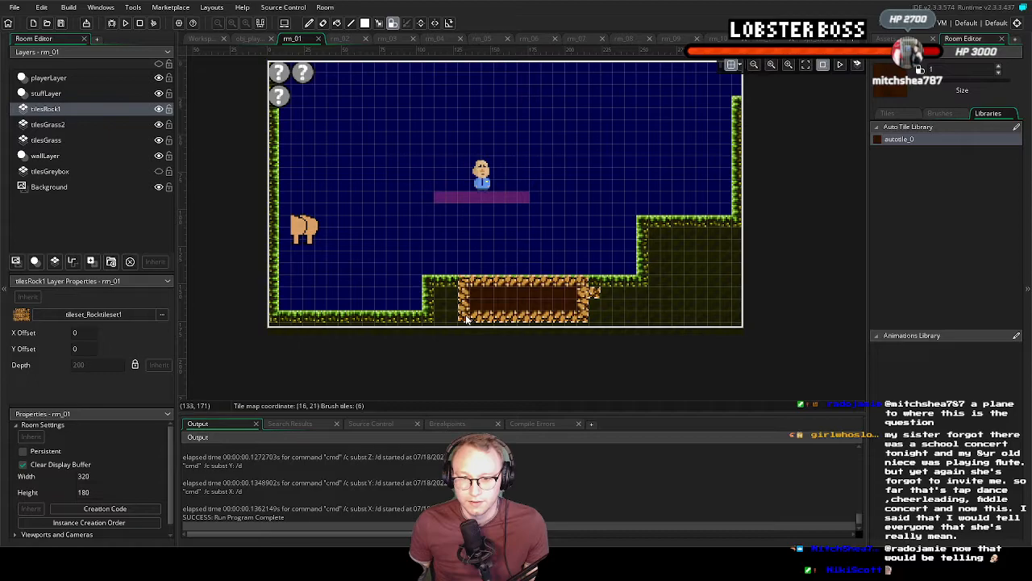
{"action": "left_click_drag", "start_coordinate": [530, 325], "coordinate": [584, 326]}
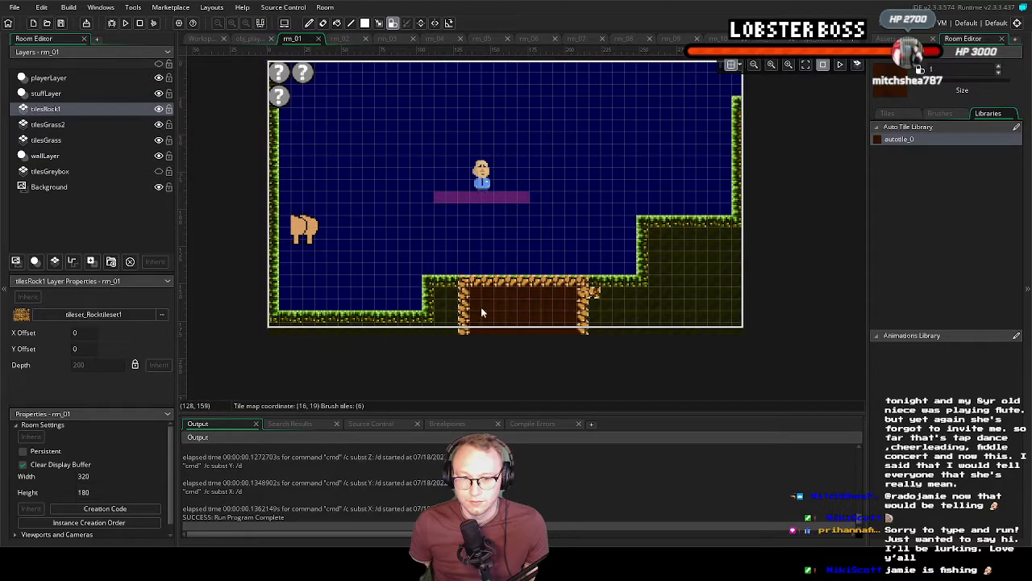
Erase the rock fill below the middle ledge's top row with the empty tile, keeping only the strip along the ledge
{"action": "left_click", "coordinate": [941, 114]}
{"action": "left_click", "coordinate": [1013, 132]}
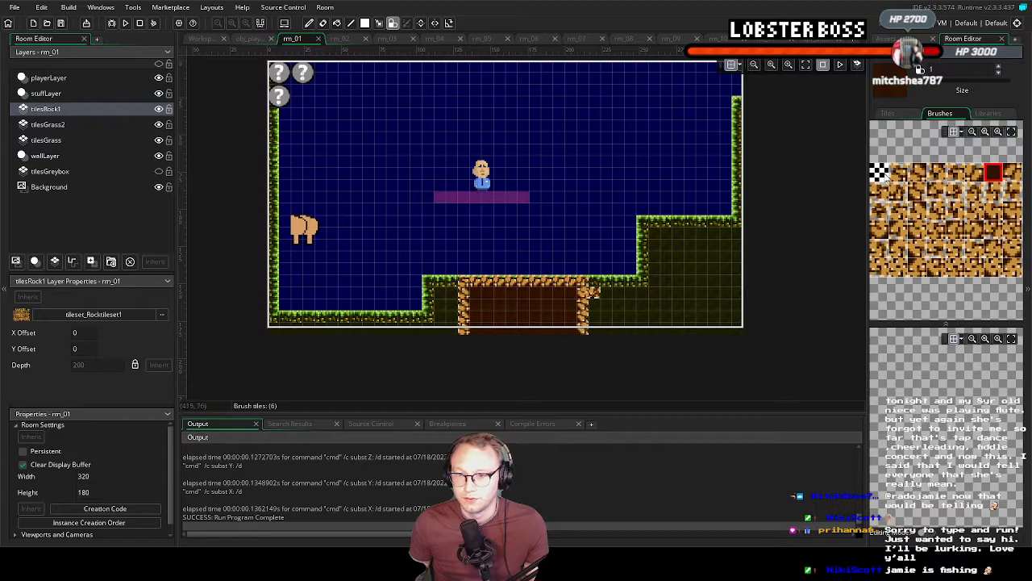
{"action": "left_click", "coordinate": [880, 173]}
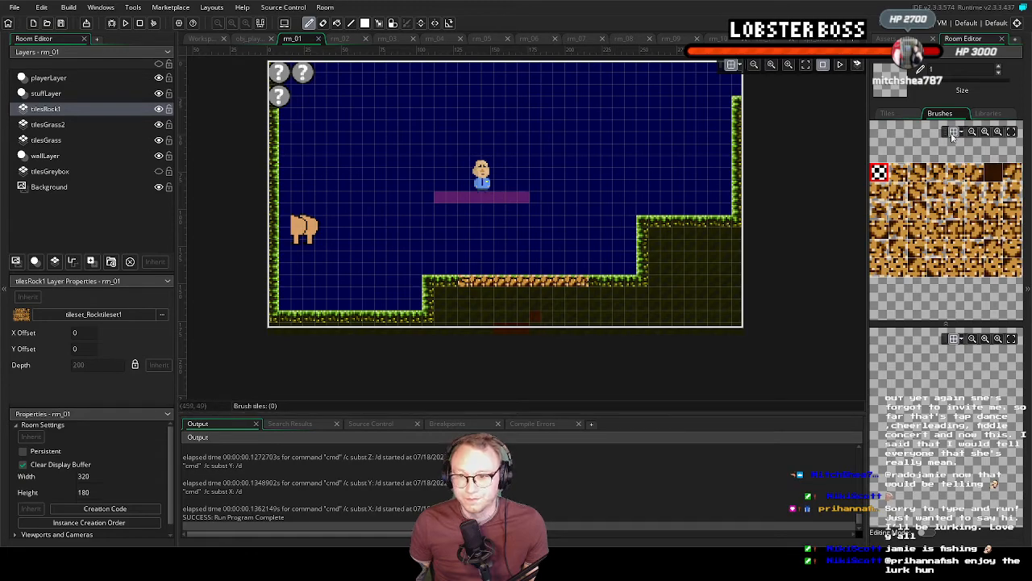
Paint autotile_0 rock along part of the upper ledge's top and around the room's lower-left wall and floor corner
{"action": "left_click", "coordinate": [986, 114]}
{"action": "left_click", "coordinate": [903, 139]}
{"action": "left_click_drag", "start_coordinate": [676, 222], "coordinate": [714, 226]}
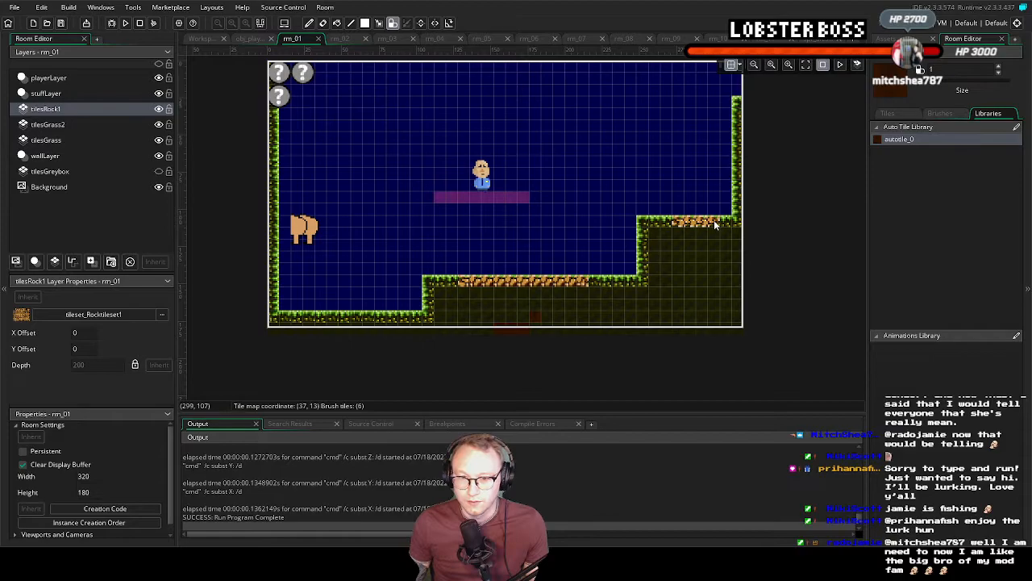
{"action": "mouse_move", "coordinate": [275, 283]}
{"action": "left_mouse_down"}
{"action": "mouse_move", "coordinate": [275, 319]}
{"action": "mouse_move", "coordinate": [317, 325]}
{"action": "left_mouse_up"}
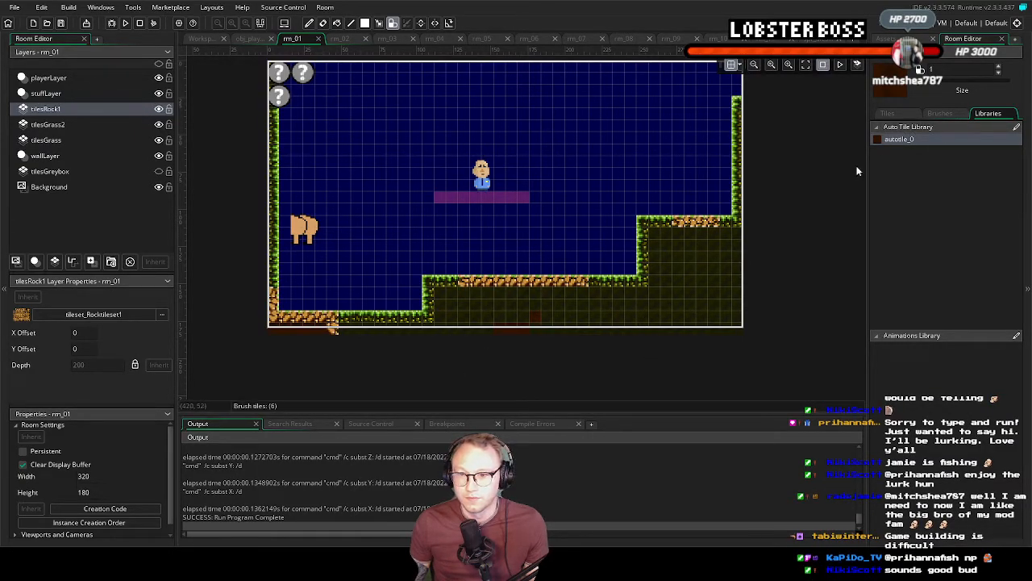
Erase the stray rock tile below the floor strip and paint single autotile_0 rock tiles on the outer corners of both ledges
{"action": "left_click", "coordinate": [899, 115]}
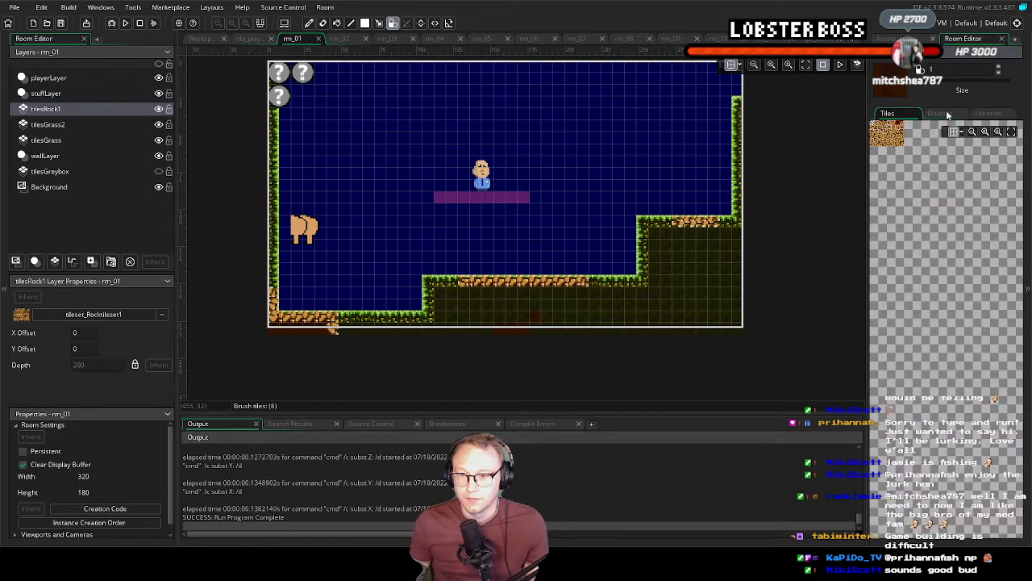
{"action": "left_click", "coordinate": [1011, 131]}
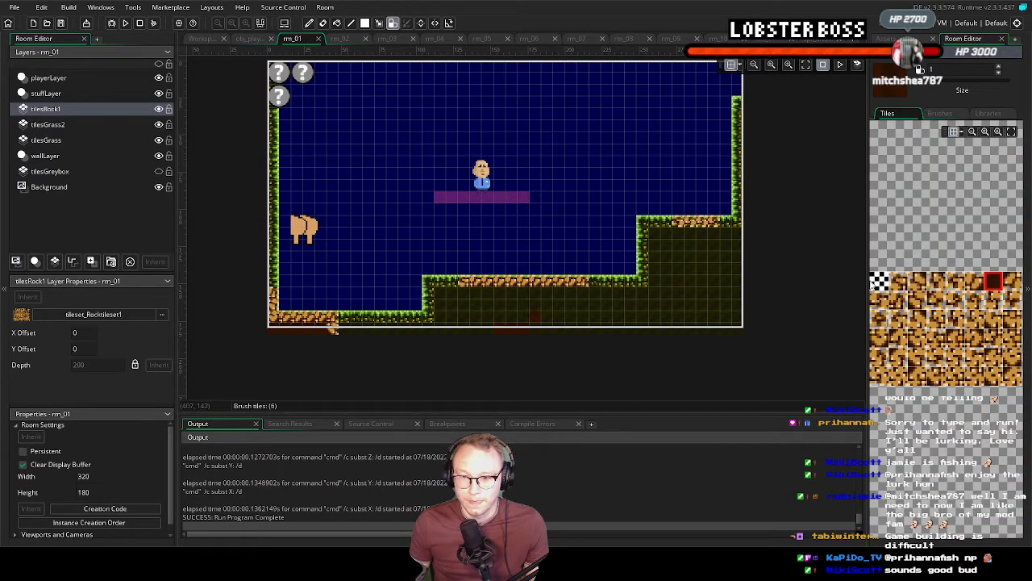
{"action": "left_click", "coordinate": [879, 281]}
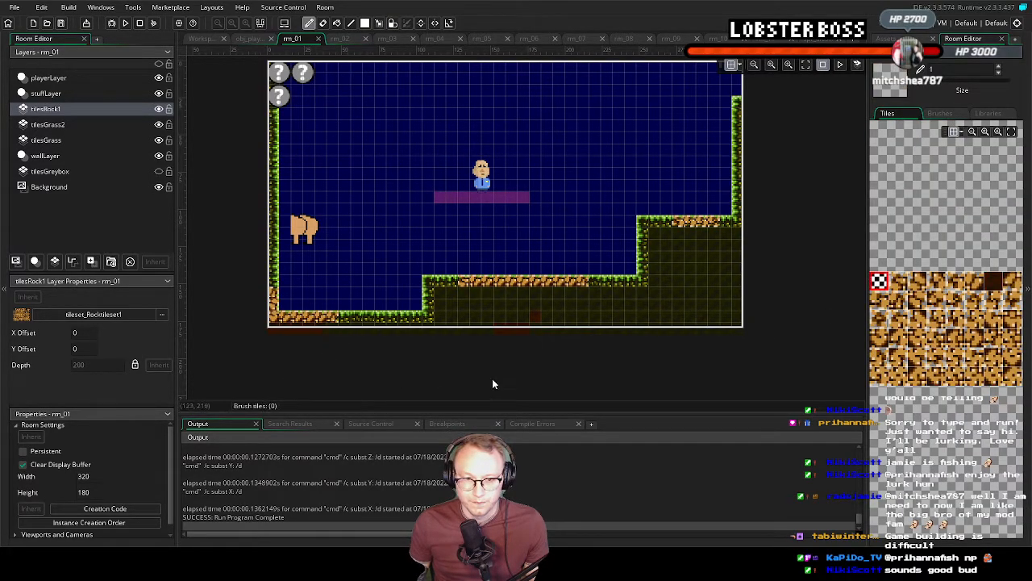
{"action": "middle_click_drag", "start_coordinate": [512, 336], "coordinate": [445, 348]}
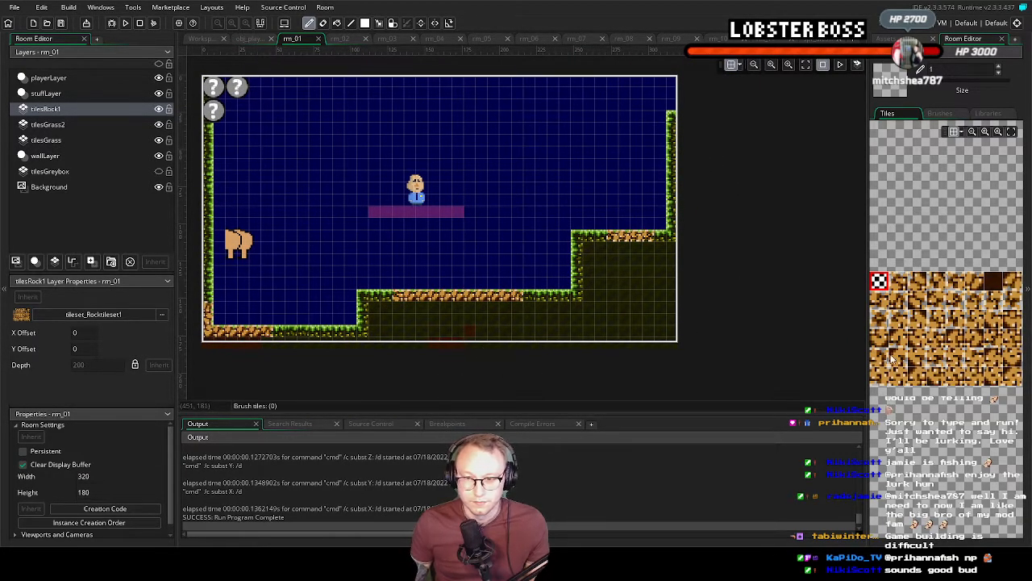
{"action": "left_click", "coordinate": [927, 139]}
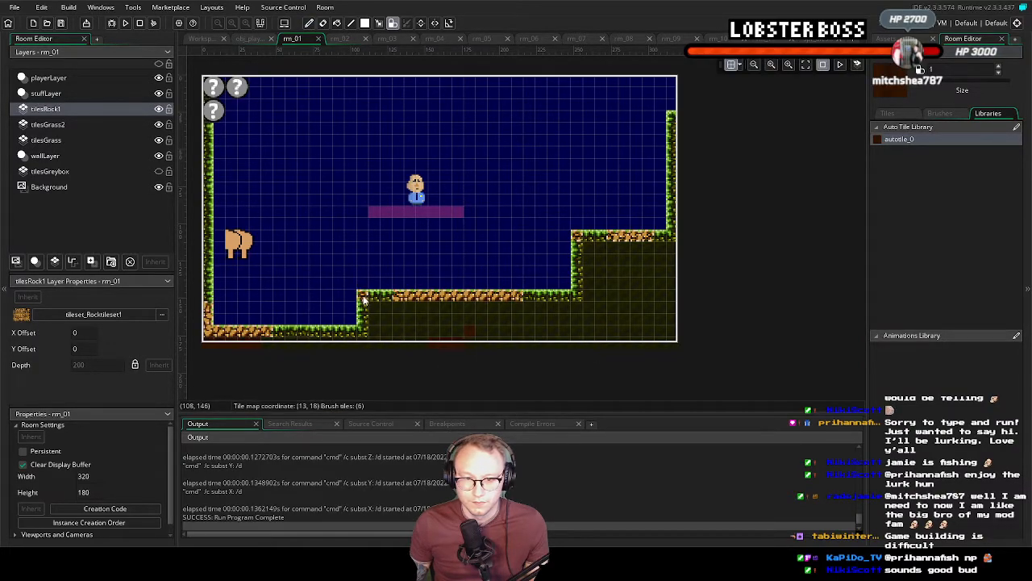
{"action": "middle_click_drag", "start_coordinate": [417, 320], "coordinate": [463, 322]}
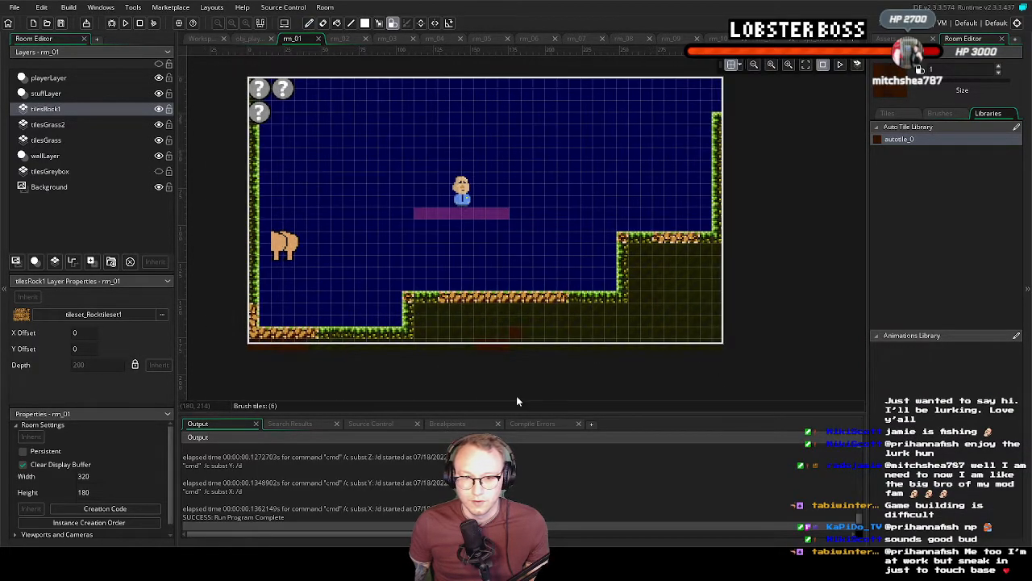
Erase the grass tiles beneath the rock patches on the tilesGrass2 and tilesGrass layers using the empty tile
{"action": "left_click", "coordinate": [68, 125]}
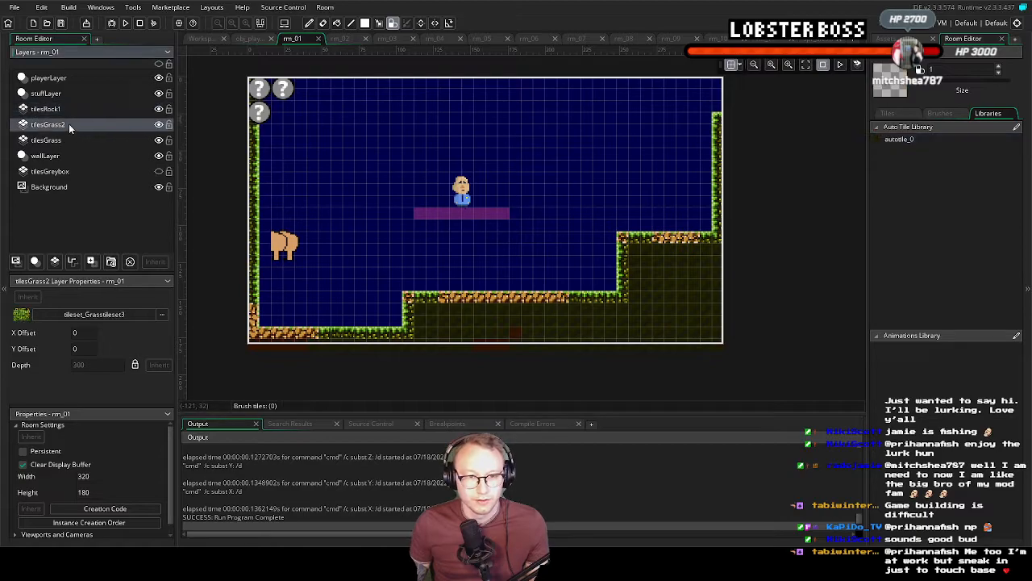
{"action": "left_click", "coordinate": [888, 113]}
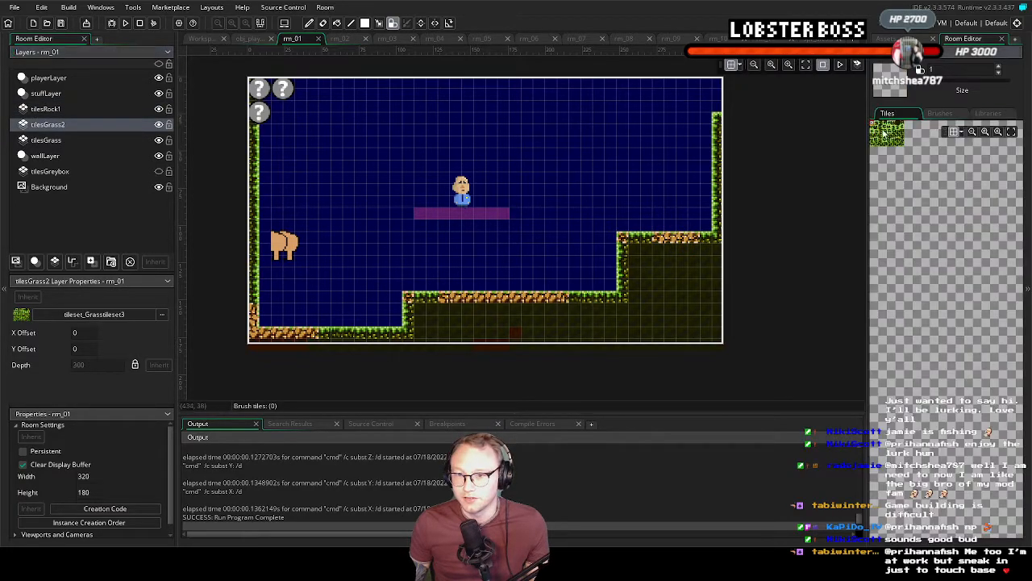
{"action": "left_click", "coordinate": [1012, 131]}
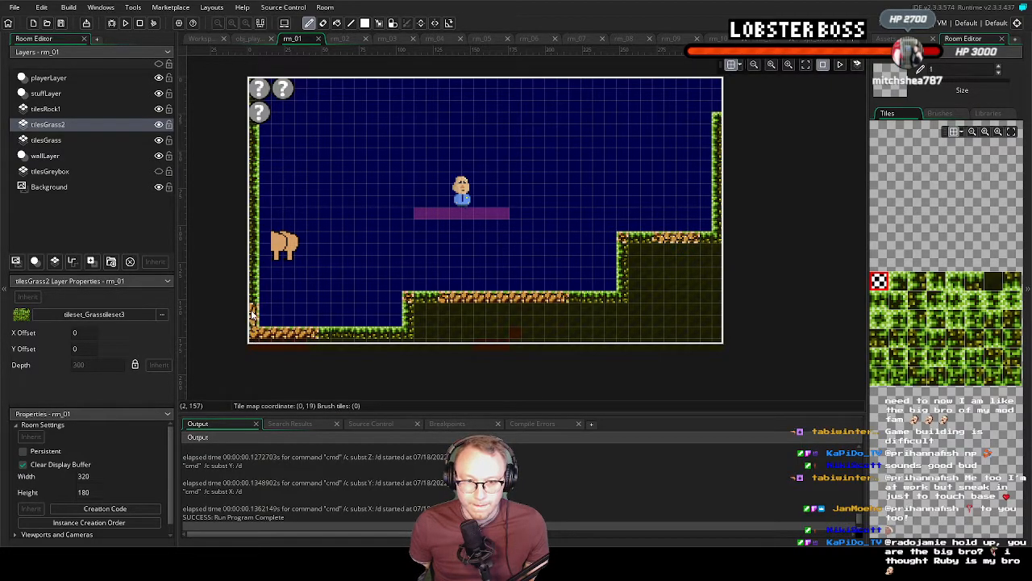
{"action": "left_click", "coordinate": [127, 140]}
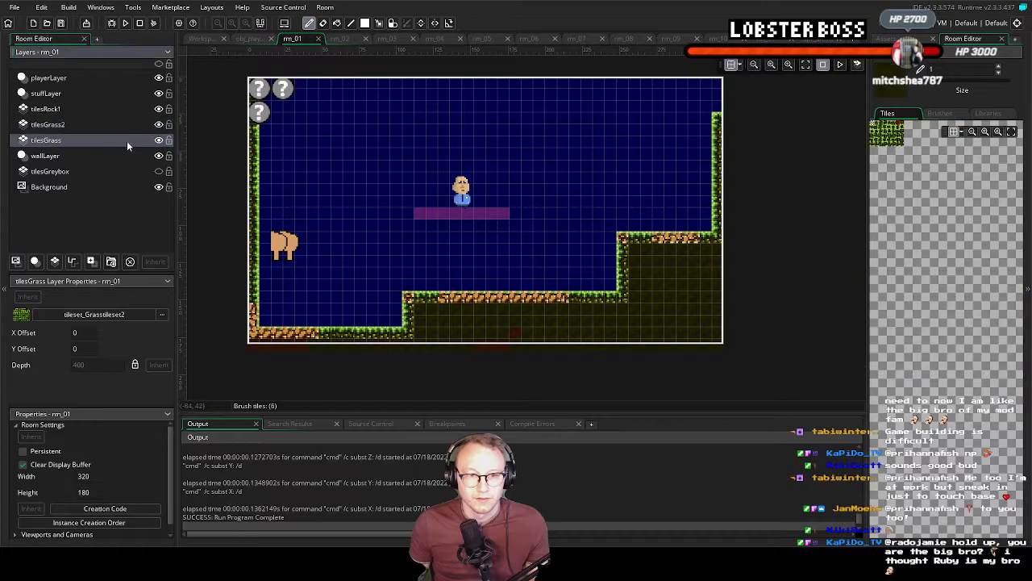
{"action": "left_click", "coordinate": [1011, 132]}
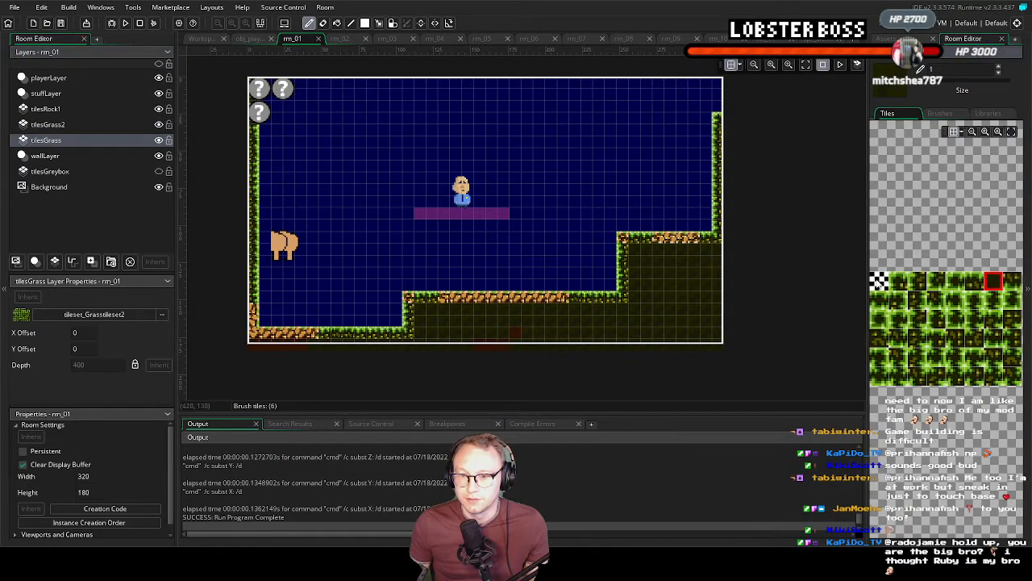
{"action": "left_click", "coordinate": [878, 280]}
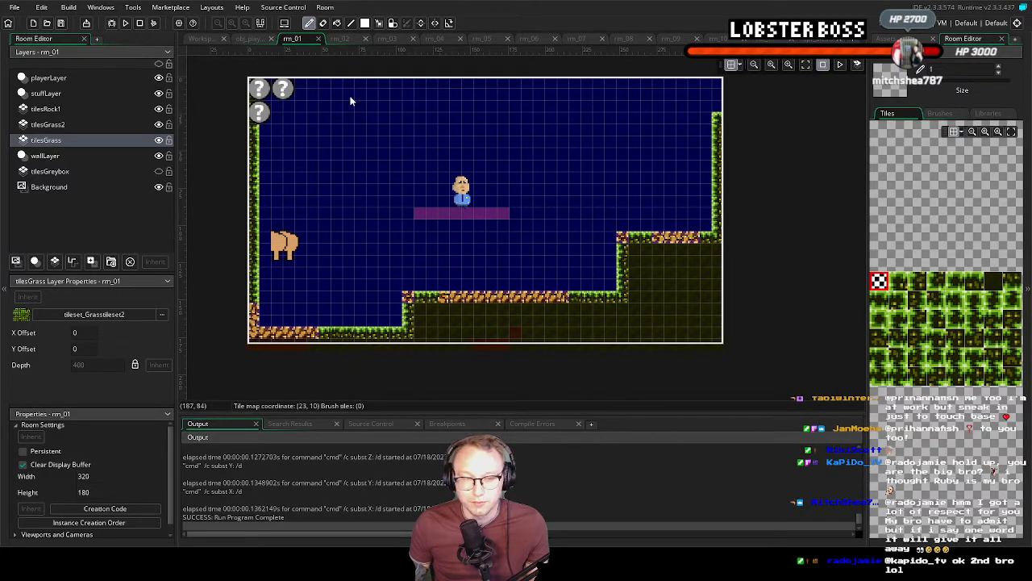
Run the game to check how the rock patches look in the room, and close it again
{"action": "key", "text": "F5"}
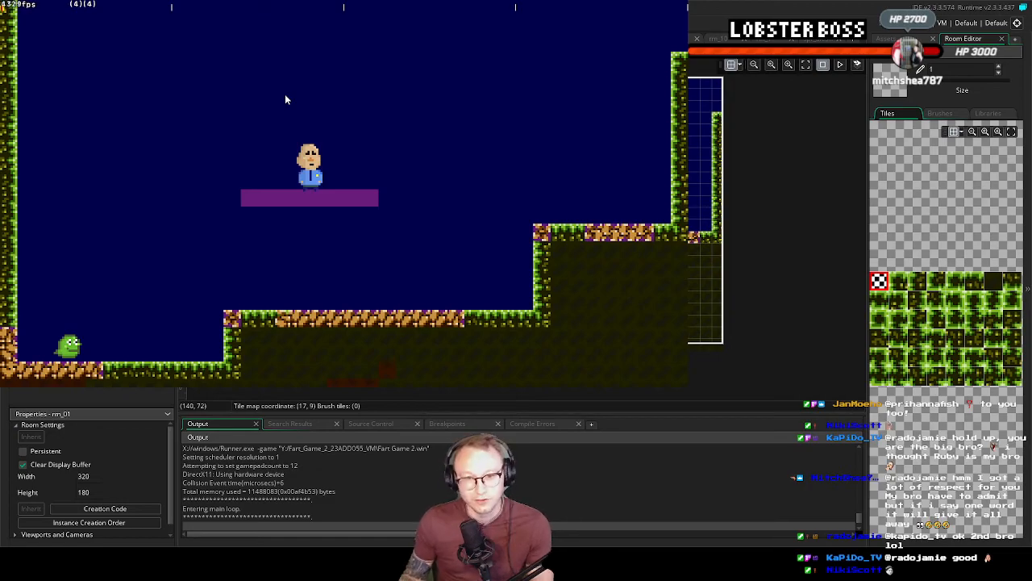
{"action": "left_click", "coordinate": [850, 86]}
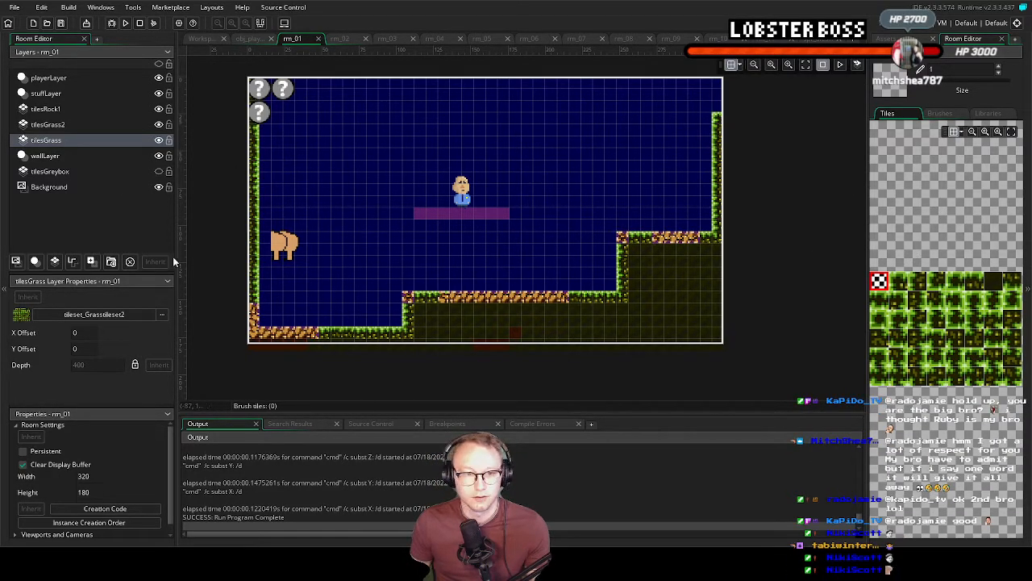
Paint a rock block eight tiles wide and three rows deep over the floating platform on tilesRock1 with autotile_0
{"action": "left_click", "coordinate": [71, 109]}
{"action": "left_click", "coordinate": [994, 116]}
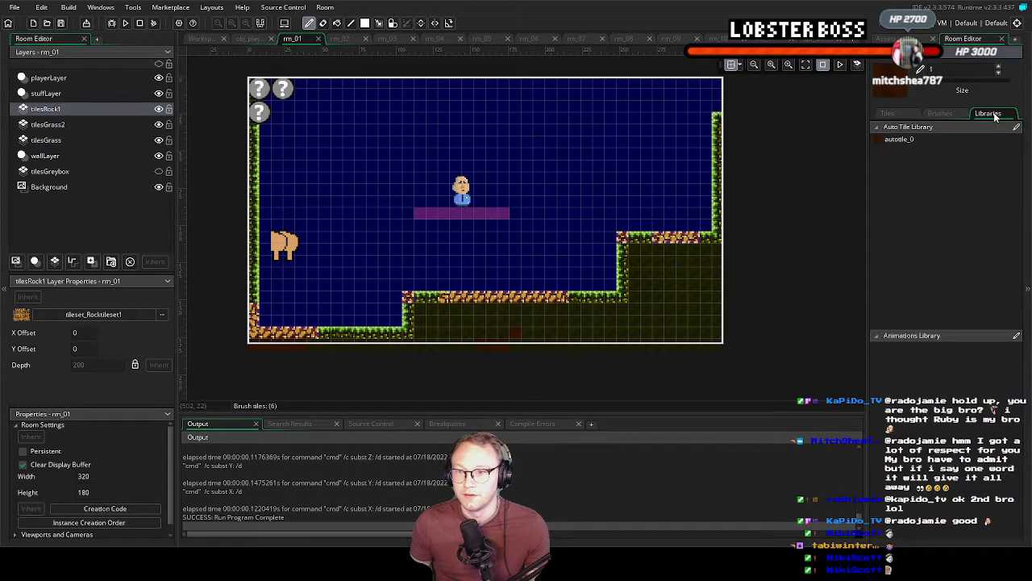
{"action": "left_click", "coordinate": [920, 144]}
{"action": "left_click_drag", "start_coordinate": [419, 213], "coordinate": [499, 225]}
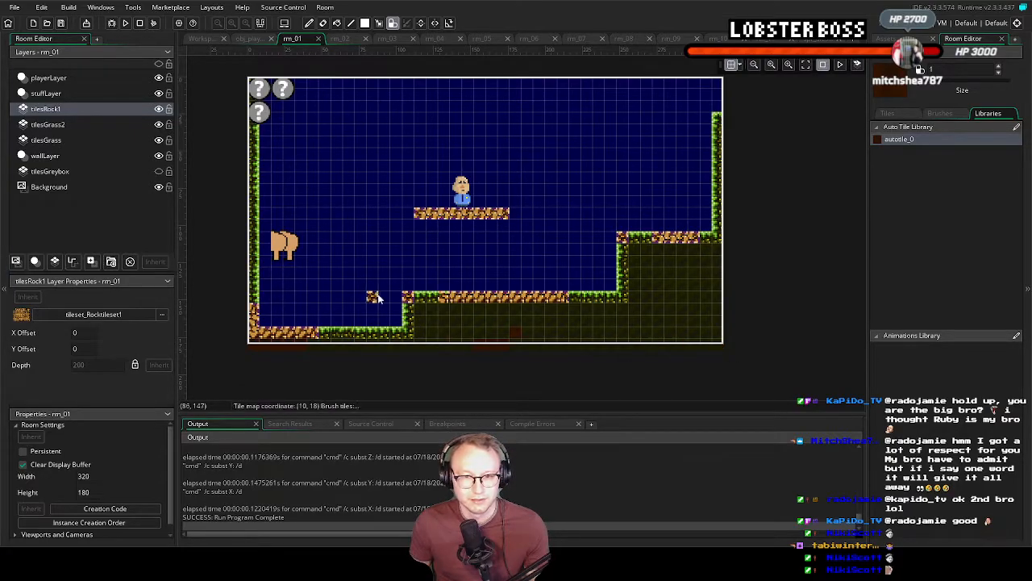
{"action": "left_click_drag", "start_coordinate": [421, 219], "coordinate": [503, 229]}
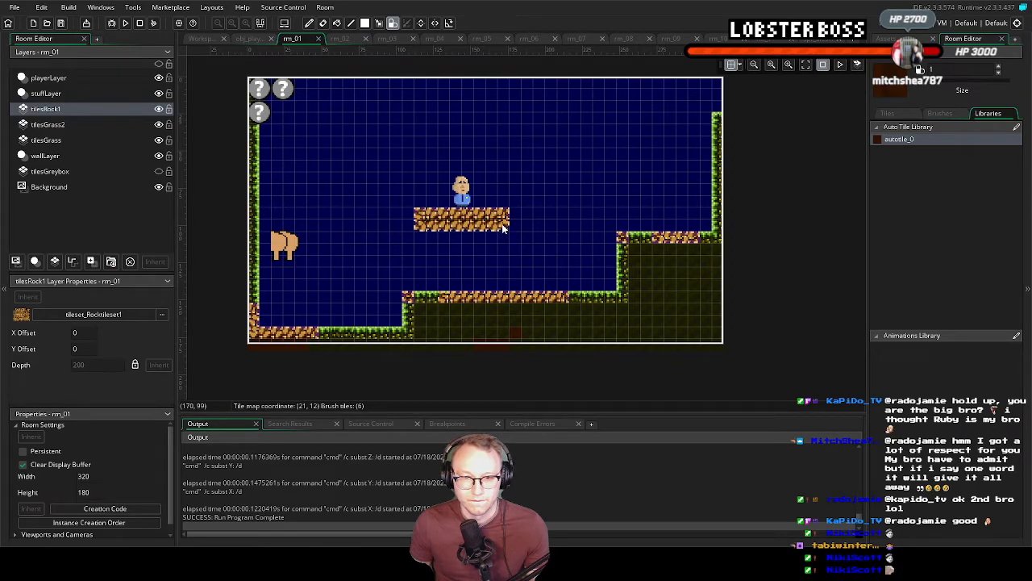
{"action": "left_click_drag", "start_coordinate": [421, 232], "coordinate": [505, 241]}
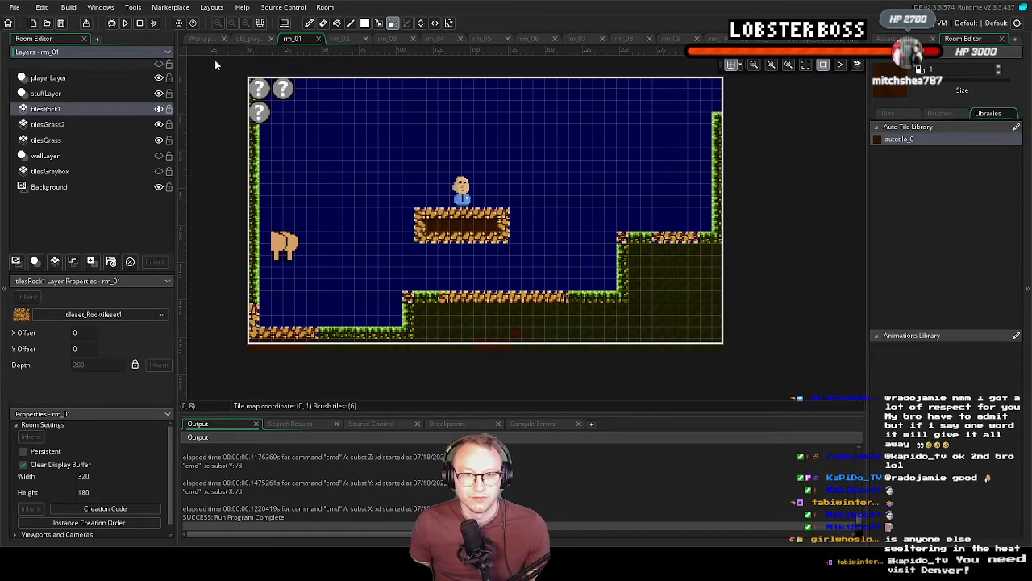
Run the game, move and jump the green character across the ledges and rock platform to test the tiles, and close it
{"action": "left_click", "coordinate": [126, 22]}
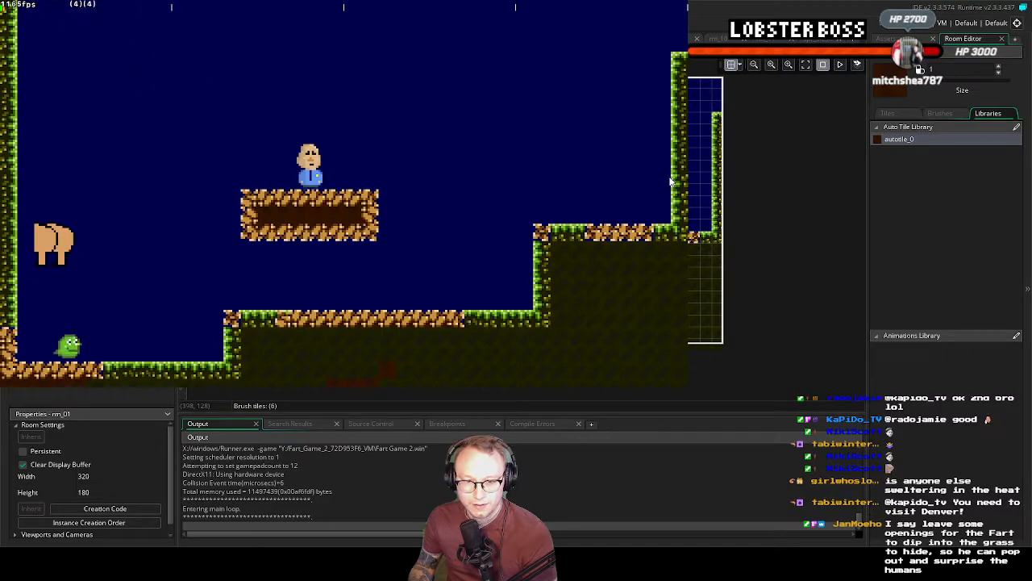
{"action": "key", "text": "Right"}
{"action": "key", "text": "space"}
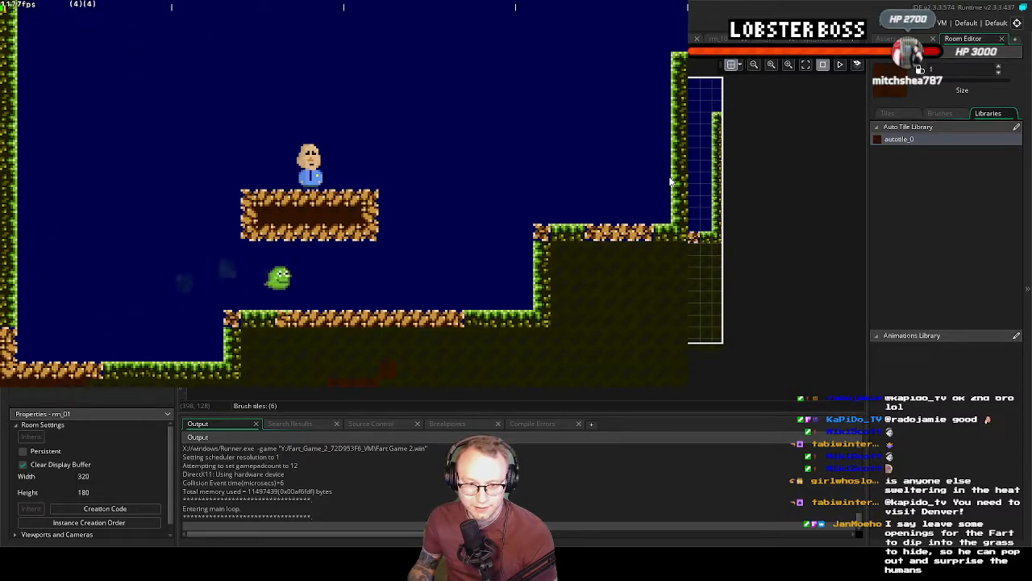
{"action": "key", "text": "Right"}
{"action": "key", "text": "Left"}
{"action": "key", "text": "Right"}
{"action": "key", "text": "Left"}
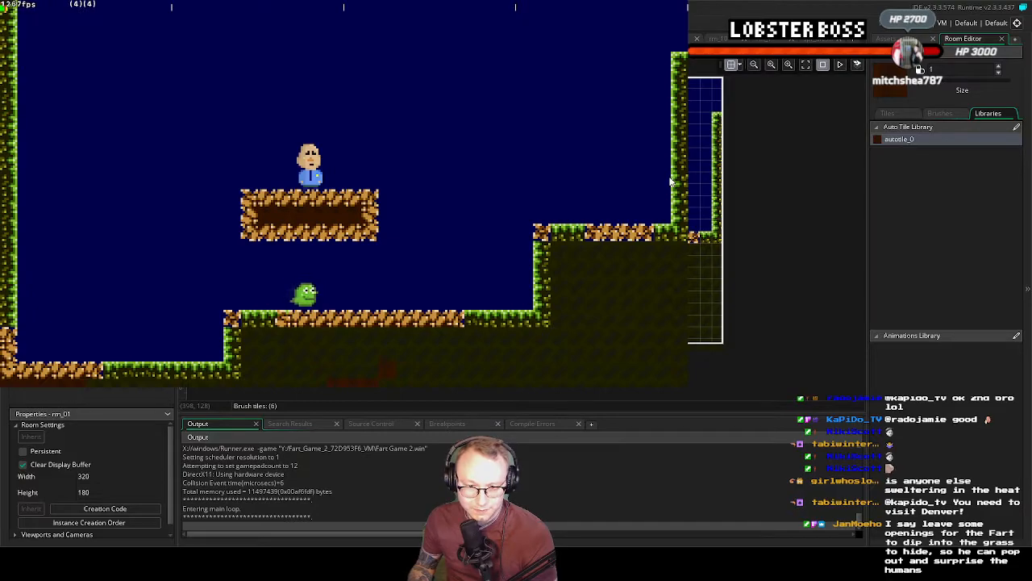
{"action": "key", "text": "Right"}
{"action": "key", "text": "space"}
{"action": "key", "text": "Left"}
{"action": "key", "text": "Right"}
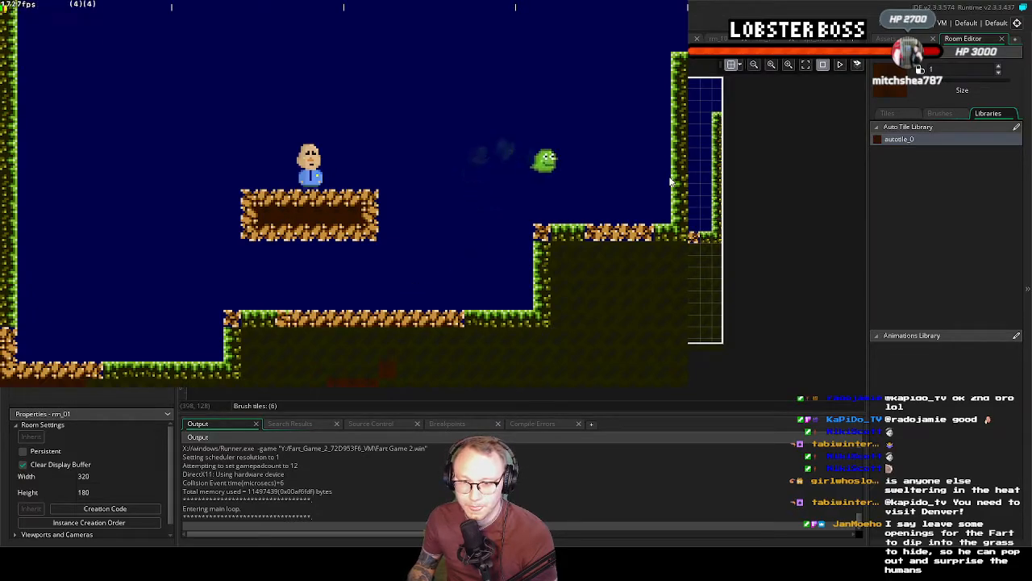
{"action": "key", "text": "Right"}
{"action": "key", "text": "space"}
{"action": "key", "text": "Left"}
{"action": "key", "text": "Right"}
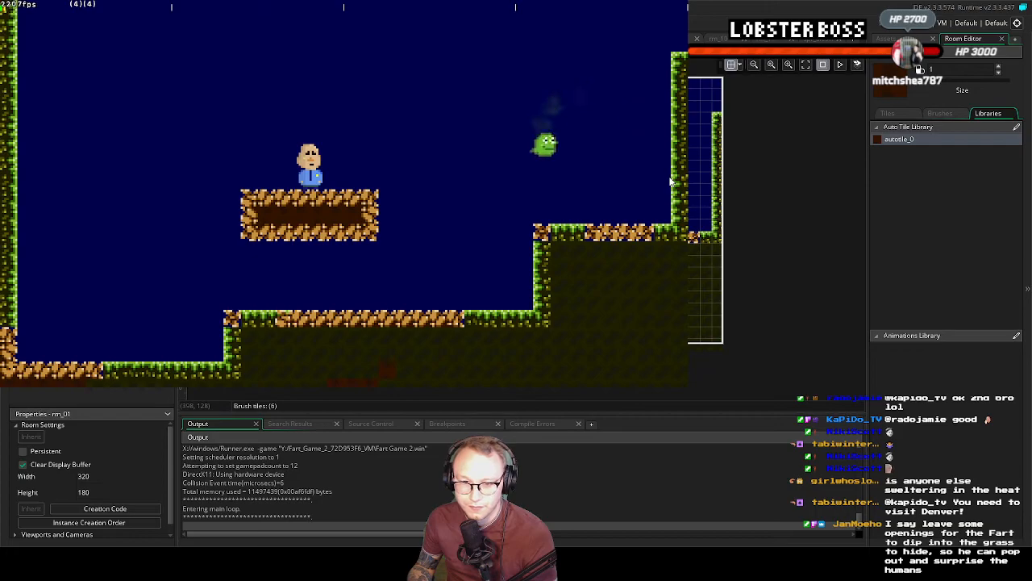
{"action": "key", "text": "Left"}
{"action": "key", "text": "space"}
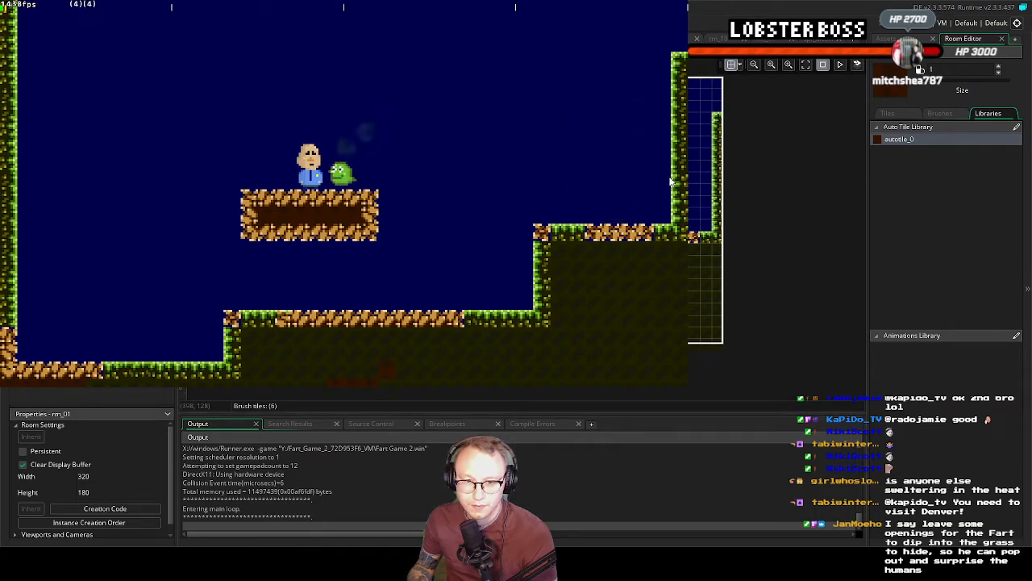
{"action": "key", "text": "Right"}
{"action": "key", "text": "space"}
{"action": "key", "text": "Left"}
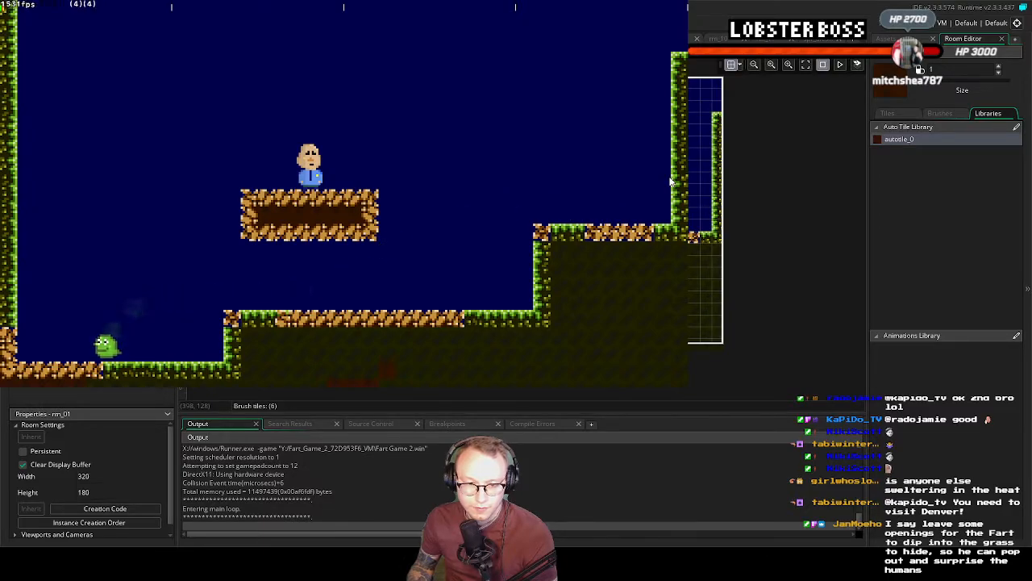
{"action": "key", "text": "Right"}
{"action": "key", "text": "Left"}
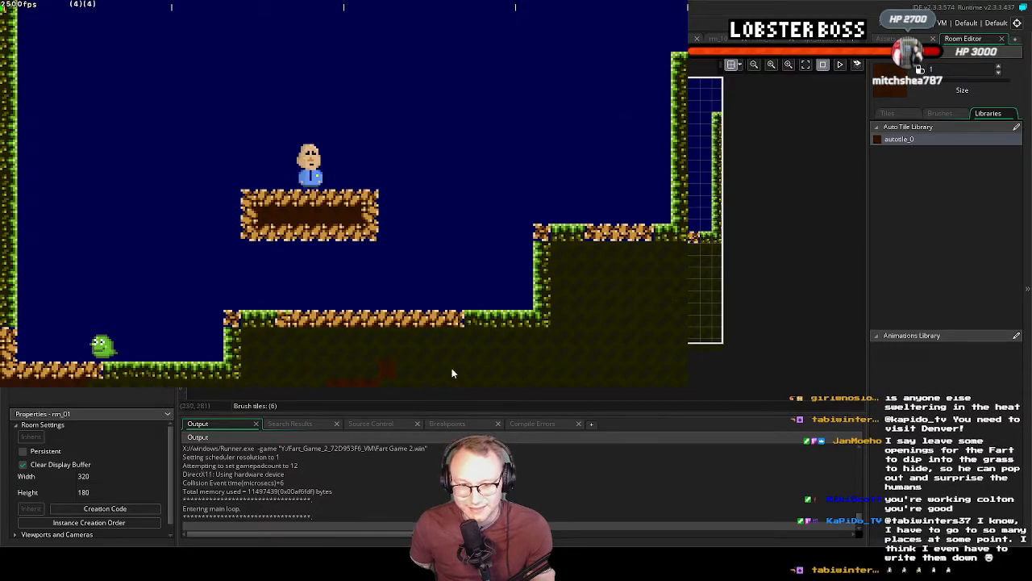
{"action": "left_click", "coordinate": [853, 89]}
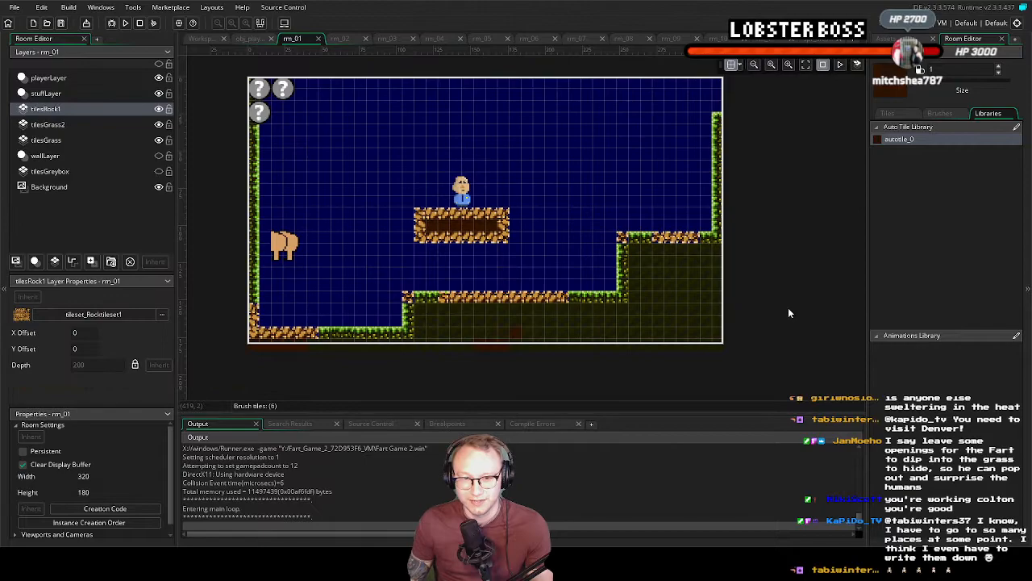
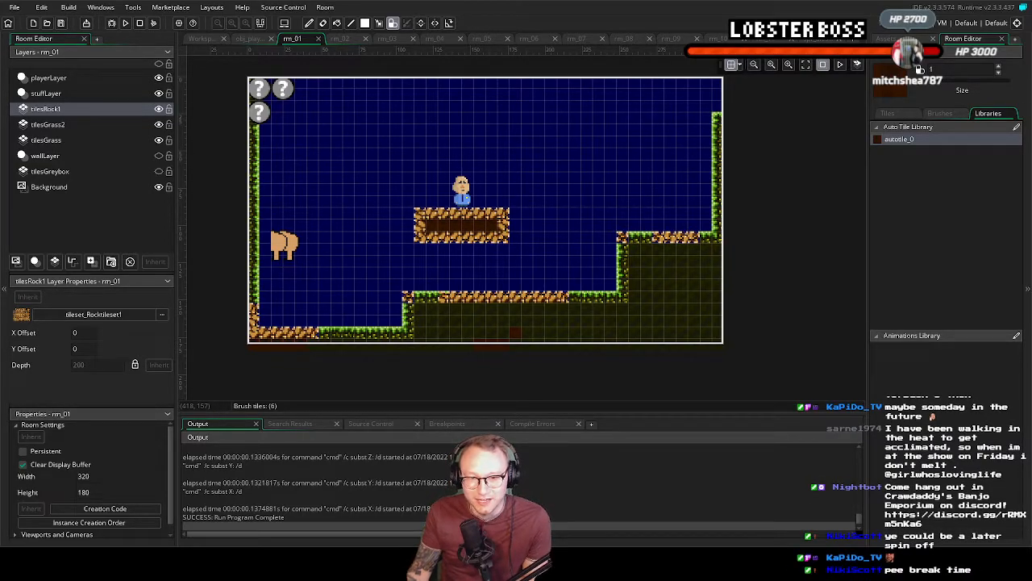
{"action": "scroll", "coordinate": [454, 238], "scroll_direction": "up", "scroll_amount": 2}
{"action": "scroll", "coordinate": [459, 241], "scroll_direction": "down", "scroll_amount": 3}
{"action": "scroll", "coordinate": [462, 243], "scroll_direction": "up", "scroll_amount": 1}
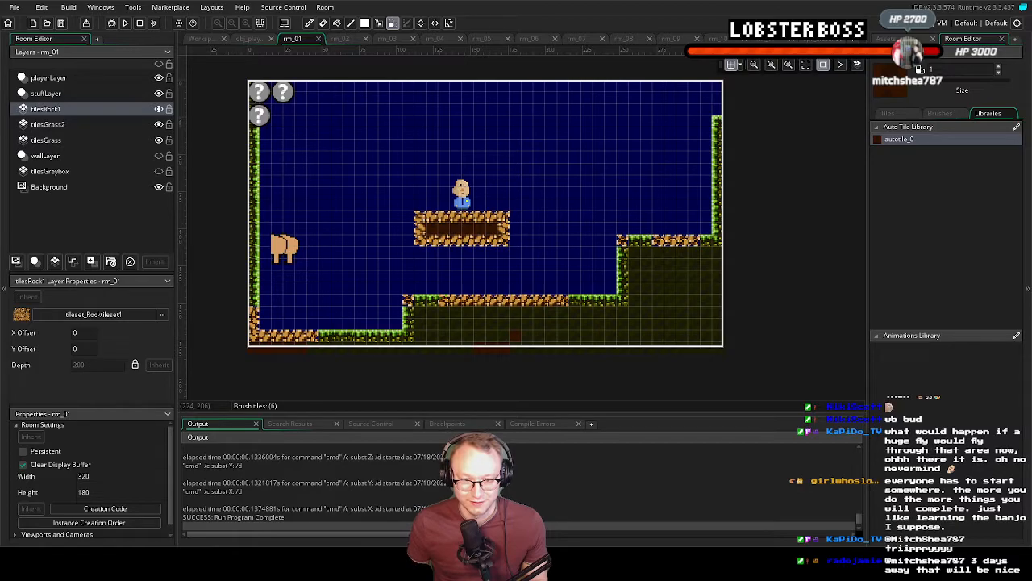
Switch to Aseprite, isolate the light-brown rock shape from the rock edge tile, clear everything else, and place it in the tile's upper-left corner
{"action": "key", "text": "alt+Tab"}
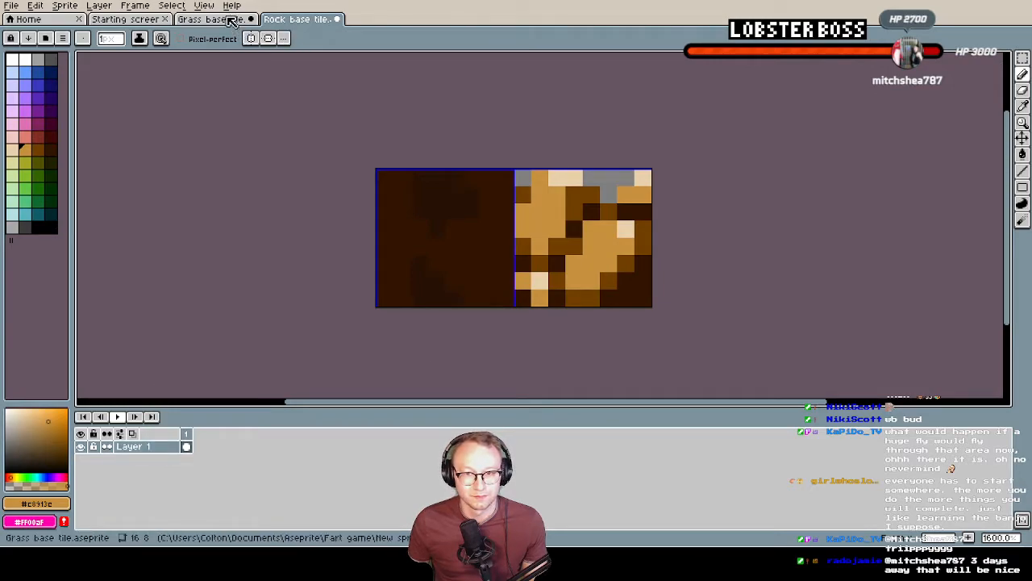
{"action": "left_click", "coordinate": [627, 298]}
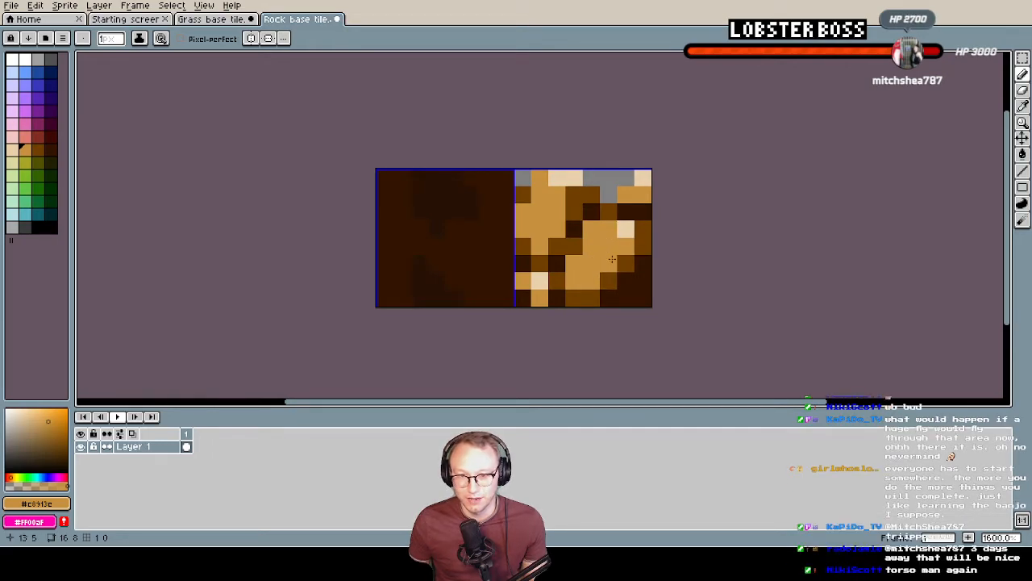
{"action": "key", "text": "m"}
{"action": "left_click_drag", "start_coordinate": [636, 220], "coordinate": [582, 256]}
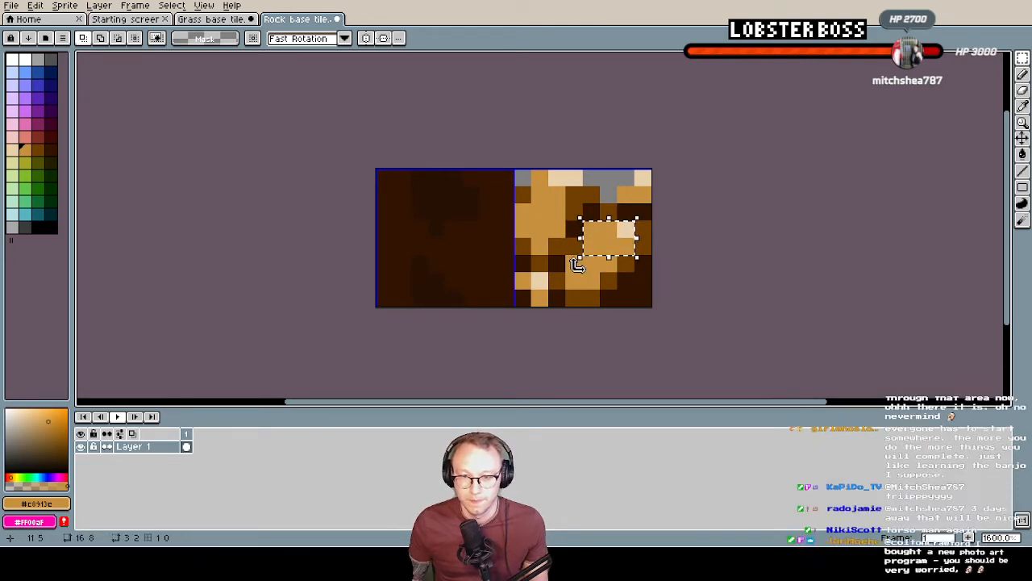
{"action": "left_click_drag", "start_coordinate": [574, 263], "coordinate": [592, 281], "text": "shift"}
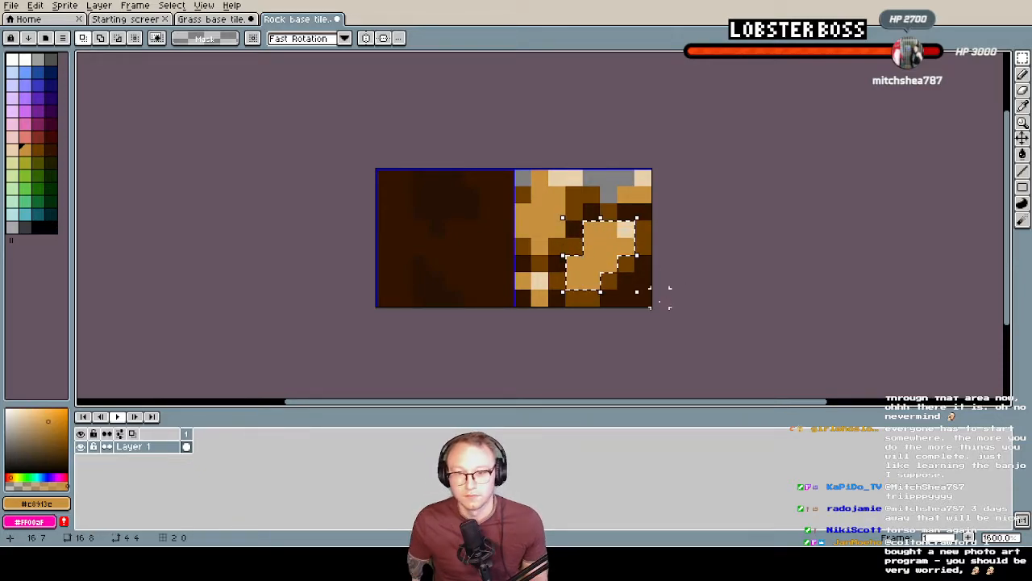
{"action": "key", "text": "Delete"}
{"action": "left_click_drag", "start_coordinate": [536, 196], "coordinate": [569, 219]}
{"action": "key", "text": "Delete"}
{"action": "key", "text": "ctrl+v"}
{"action": "left_click", "coordinate": [593, 229]}
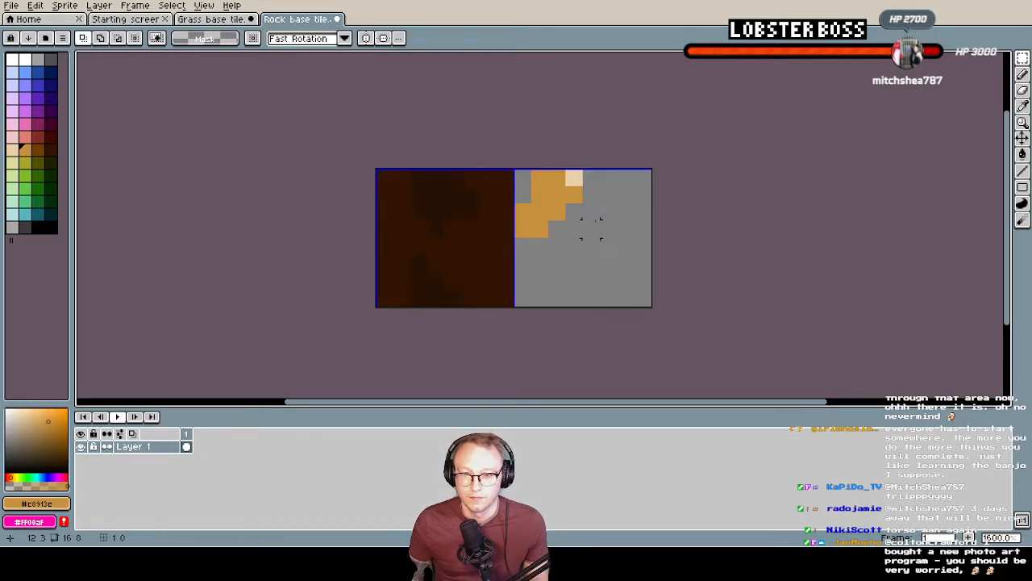
Draw a second light-brown rock in #c8913c in the empty right part of the edge tile
{"action": "key", "text": "b"}
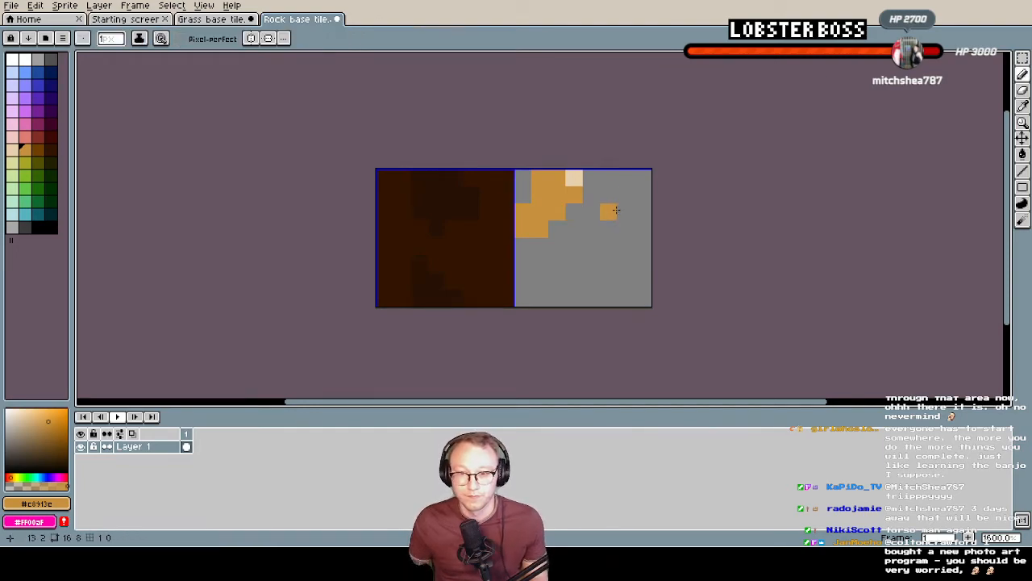
{"action": "mouse_move", "coordinate": [616, 210]}
{"action": "left_mouse_down"}
{"action": "mouse_move", "coordinate": [627, 246]}
{"action": "mouse_move", "coordinate": [593, 229]}
{"action": "mouse_move", "coordinate": [595, 239]}
{"action": "left_mouse_up"}
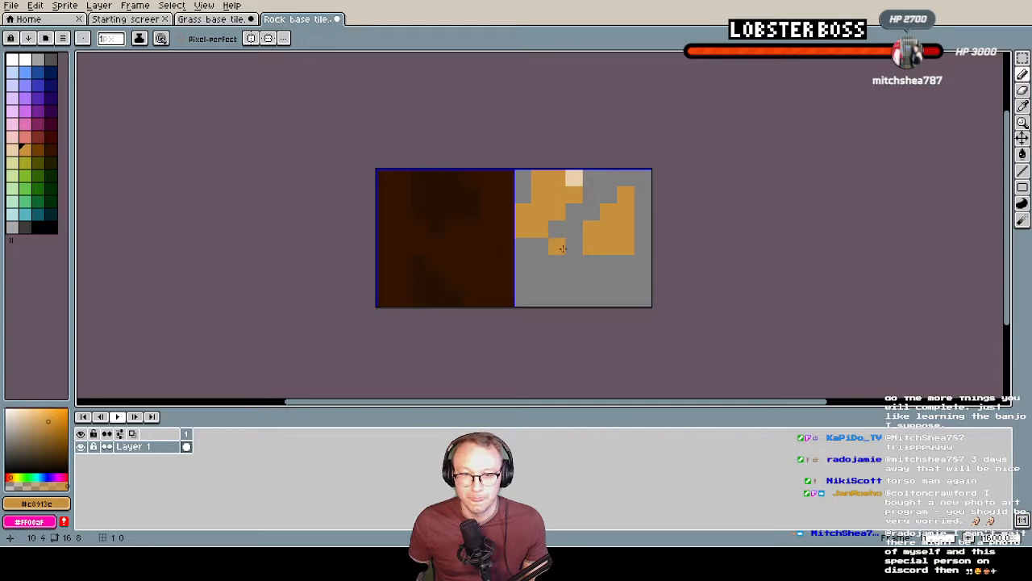
Fill the background of both rock tiles with the dark olive #1F2000 sampled from the Grass base tile sprite
{"action": "left_click", "coordinate": [211, 19]}
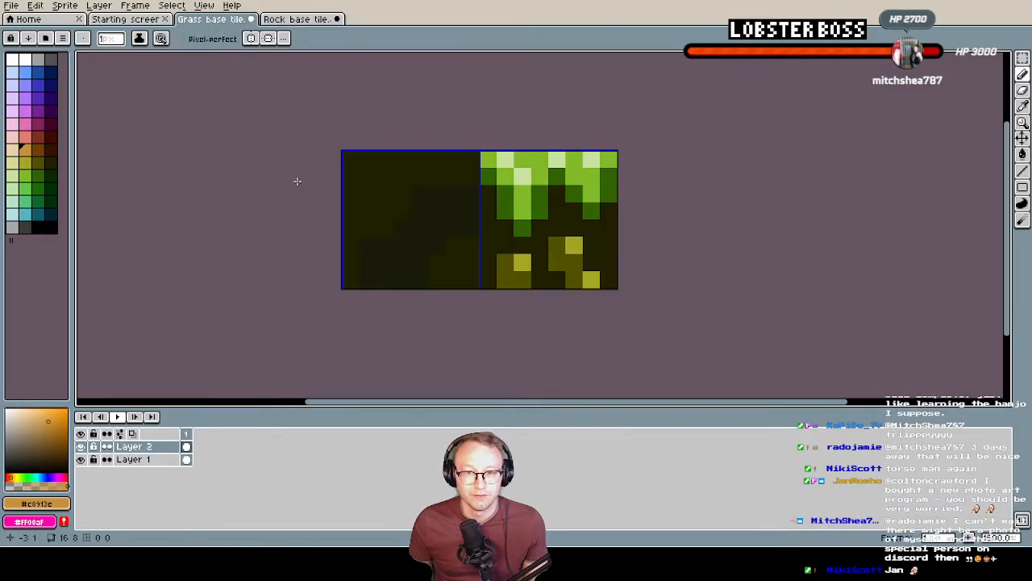
{"action": "key", "text": "i"}
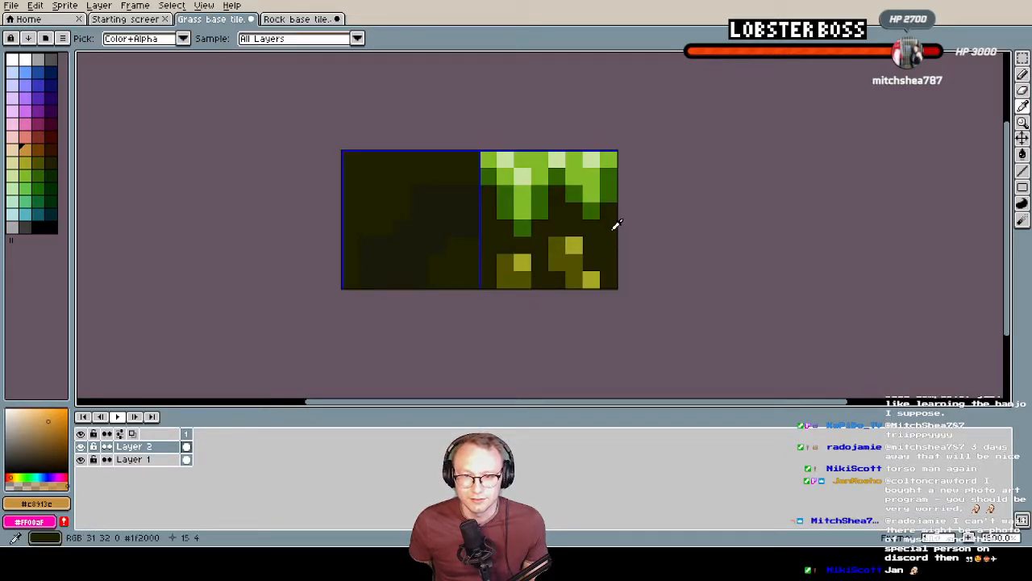
{"action": "left_click", "coordinate": [617, 224]}
{"action": "key", "text": "b"}
{"action": "left_click", "coordinate": [297, 19]}
{"action": "left_click", "coordinate": [555, 261]}
{"action": "left_click", "coordinate": [592, 295]}
{"action": "key", "text": "g"}
{"action": "left_click", "coordinate": [594, 282]}
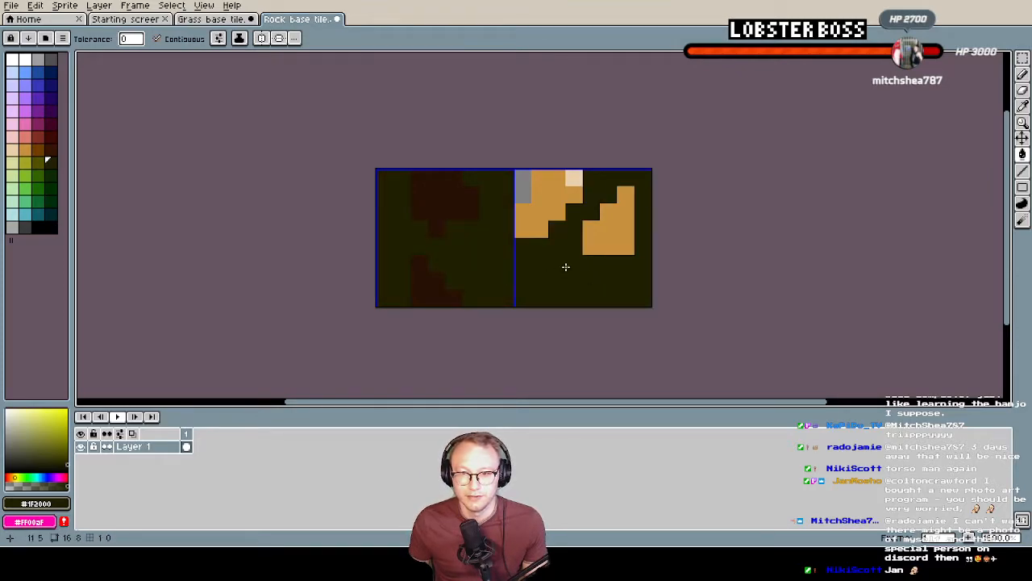
{"action": "left_click", "coordinate": [523, 176]}
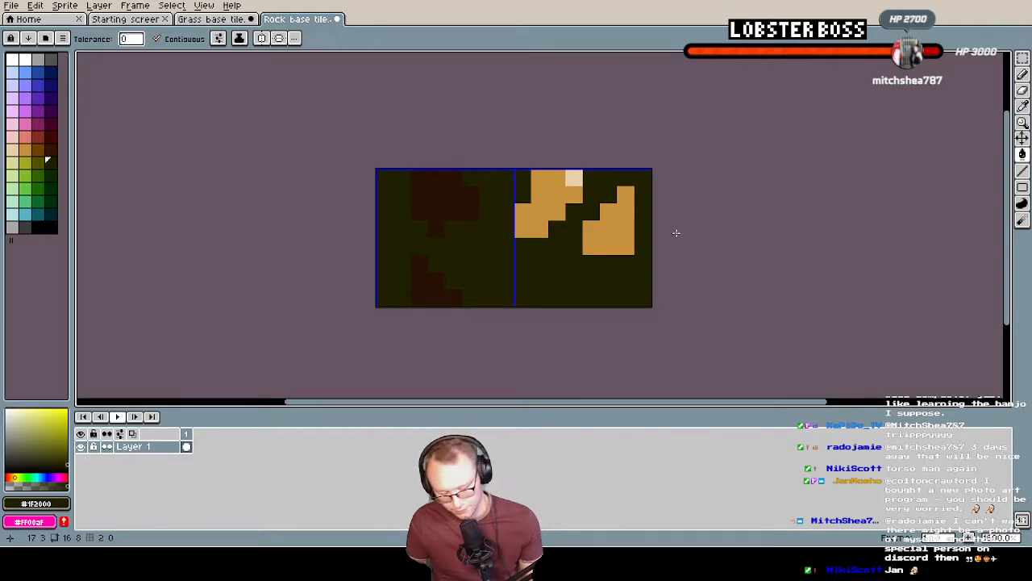
Erase the dark background pixels along the edge tile's top row and draw a small third rock in #c8913c near its lower left
{"action": "key", "text": "b"}
{"action": "left_click_drag", "start_coordinate": [523, 176], "coordinate": [643, 176]}
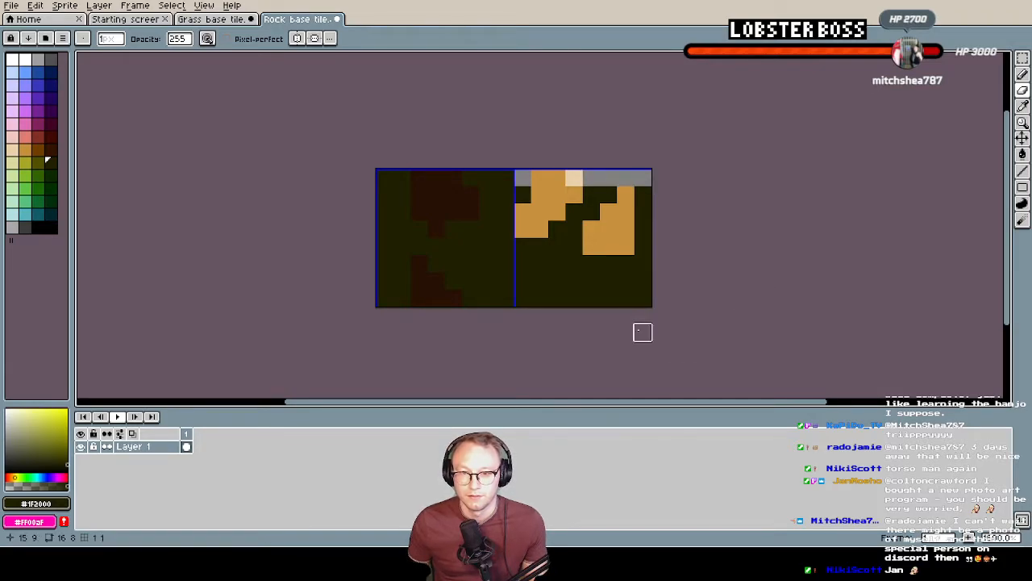
{"action": "key", "text": "i"}
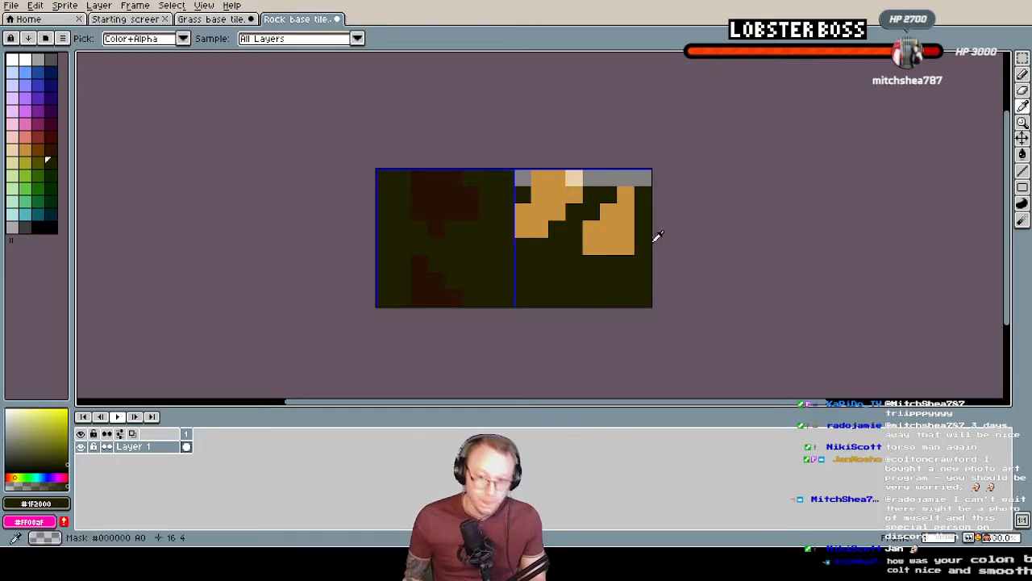
{"action": "left_click", "coordinate": [629, 236]}
{"action": "key", "text": "b"}
{"action": "key", "text": "b"}
{"action": "mouse_move", "coordinate": [561, 267]}
{"action": "left_mouse_down"}
{"action": "mouse_move", "coordinate": [539, 279]}
{"action": "mouse_move", "coordinate": [556, 296]}
{"action": "mouse_move", "coordinate": [540, 289]}
{"action": "mouse_move", "coordinate": [537, 271]}
{"action": "left_mouse_up"}
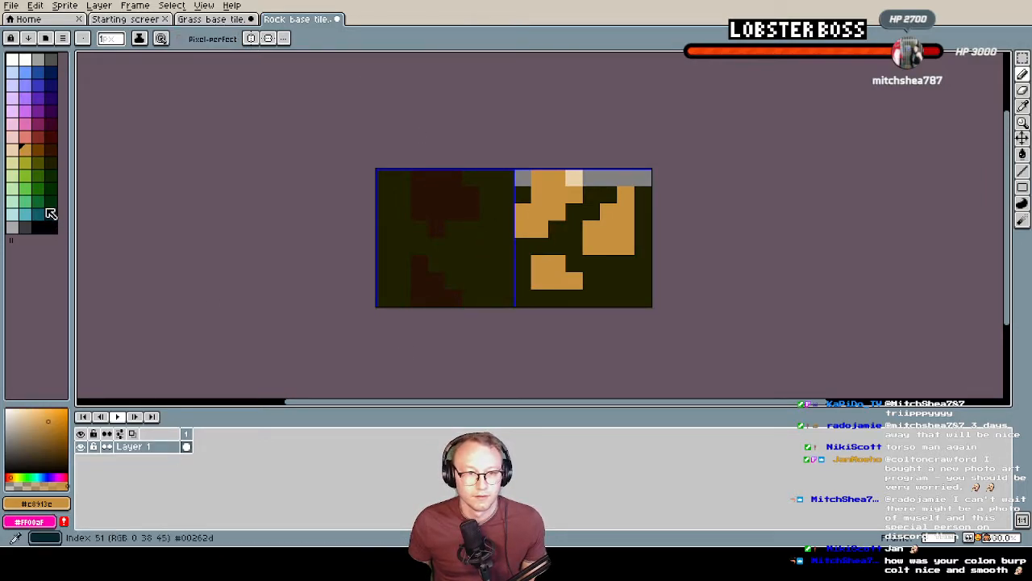
{"action": "left_click", "coordinate": [591, 211]}
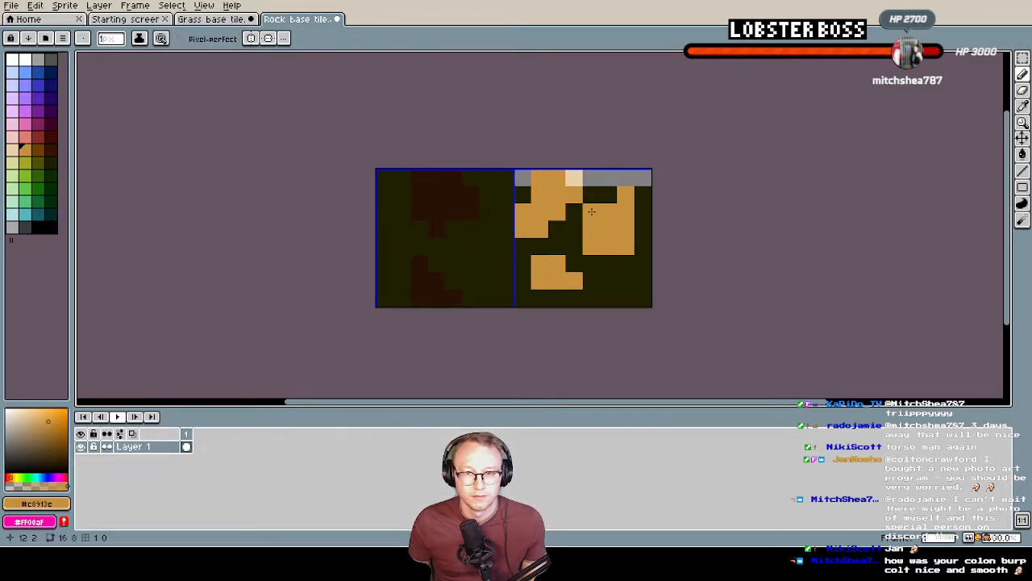
Shade the lower edge of the upper-left rock with brown #6f3f00
{"action": "left_click", "coordinate": [37, 149]}
{"action": "left_click_drag", "start_coordinate": [519, 244], "coordinate": [536, 244]}
{"action": "left_click", "coordinate": [556, 229]}
{"action": "left_click", "coordinate": [573, 214]}
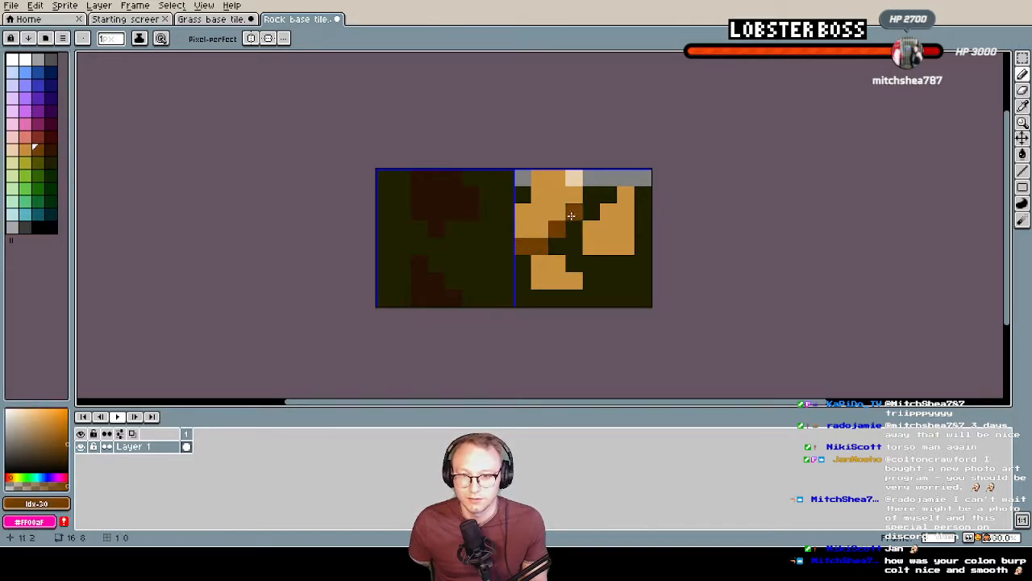
{"action": "left_click", "coordinate": [523, 207]}
{"action": "key", "text": "ctrl+z"}
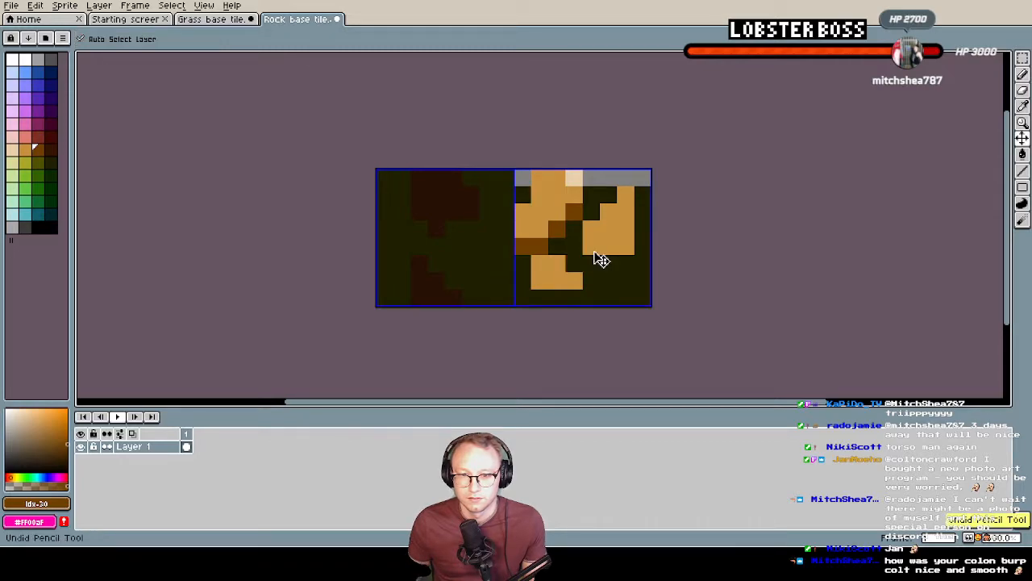
Shade the underside of the small lower rock and the bottom and right edges of the right rock with brown #6f3f00
{"action": "mouse_move", "coordinate": [522, 264]}
{"action": "left_mouse_down"}
{"action": "mouse_move", "coordinate": [520, 280]}
{"action": "mouse_move", "coordinate": [569, 300]}
{"action": "left_mouse_up"}
{"action": "key", "text": "ctrl+z"}
{"action": "left_click", "coordinate": [589, 285]}
{"action": "left_click_drag", "start_coordinate": [591, 266], "coordinate": [627, 264]}
{"action": "left_click", "coordinate": [640, 211]}
{"action": "left_click_drag", "start_coordinate": [639, 208], "coordinate": [637, 246]}
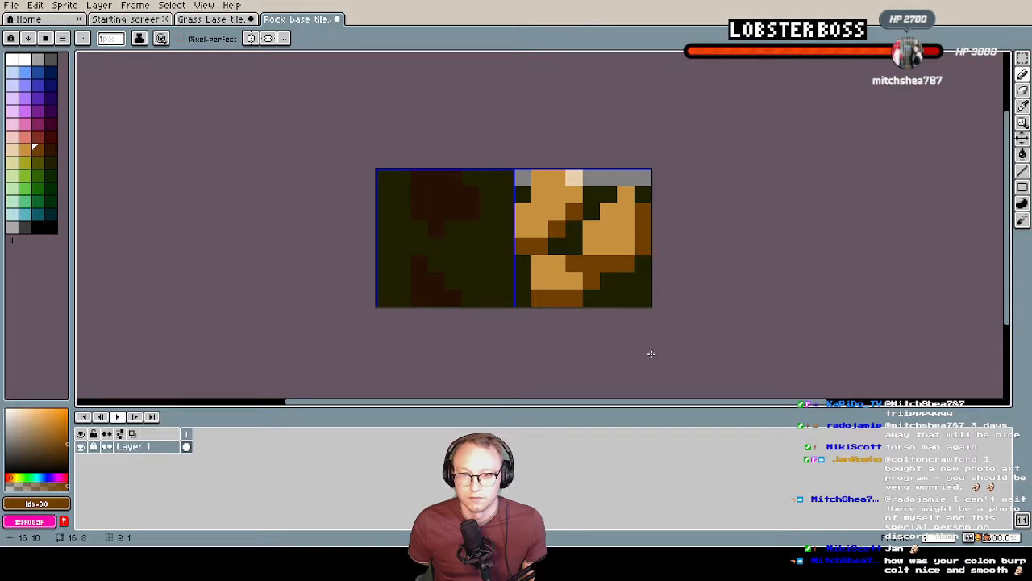
Fill the gaps between the three rocks with the same brown, including the right rock's upper-left edge and the area below it
{"action": "left_click", "coordinate": [595, 208]}
{"action": "left_click", "coordinate": [607, 199]}
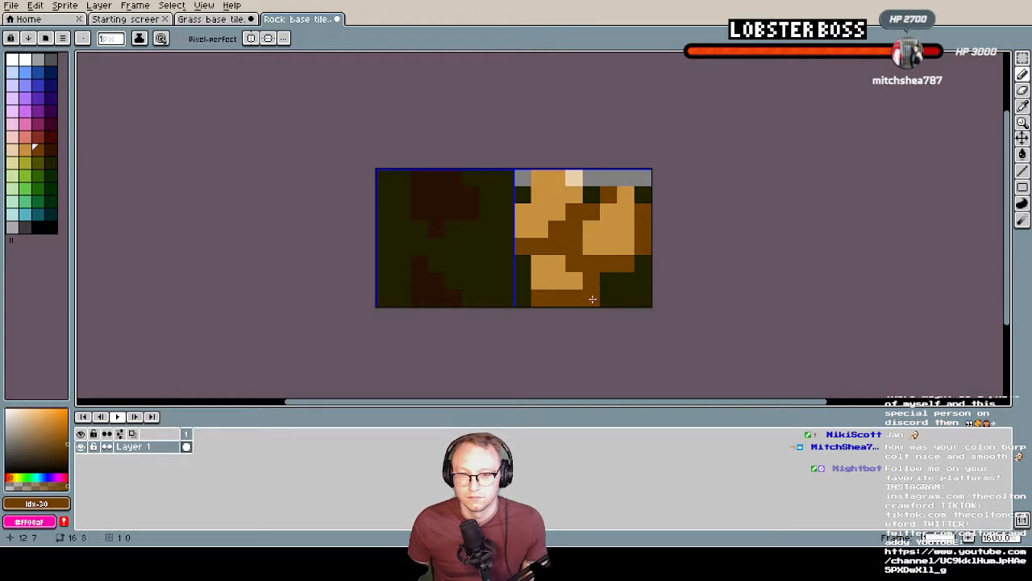
{"action": "mouse_move", "coordinate": [593, 300]}
{"action": "left_mouse_down"}
{"action": "mouse_move", "coordinate": [613, 275]}
{"action": "mouse_move", "coordinate": [585, 300]}
{"action": "left_mouse_up"}
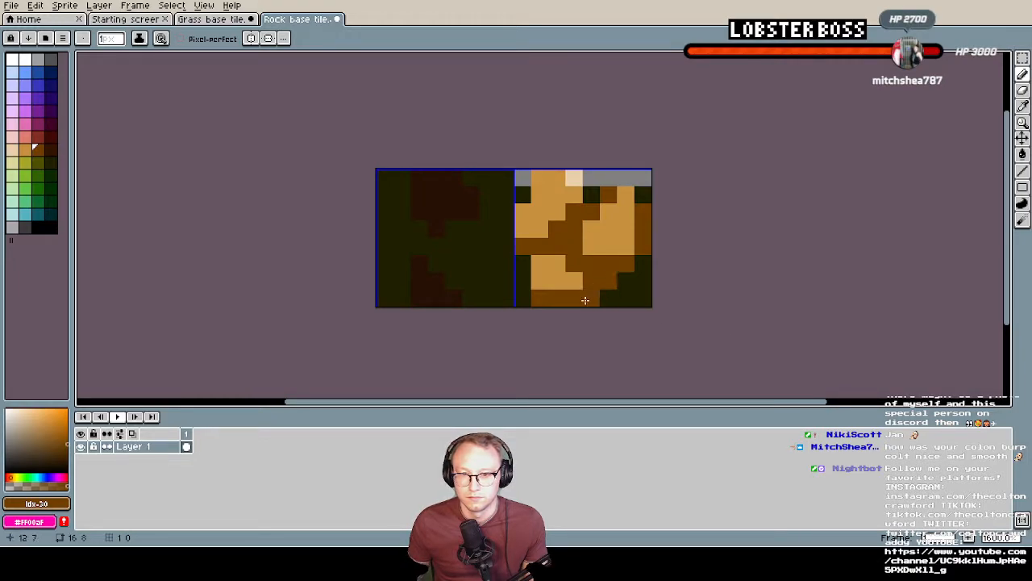
{"action": "scroll", "coordinate": [601, 289], "scroll_direction": "down", "scroll_amount": 3}
{"action": "scroll", "coordinate": [602, 289], "scroll_direction": "up", "scroll_amount": 2}
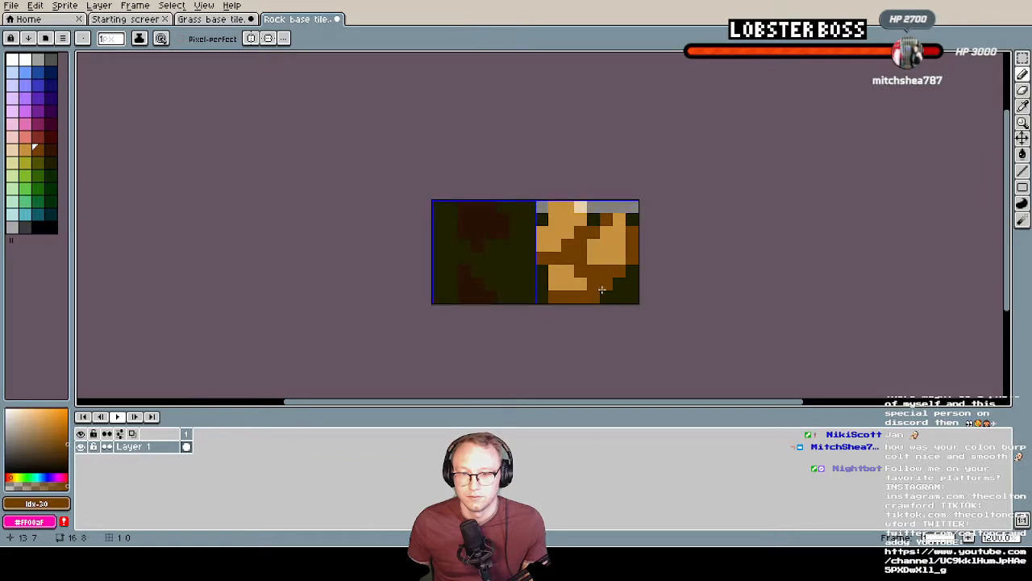
{"action": "middle_click_drag", "start_coordinate": [595, 245], "coordinate": [595, 264]}
Add light cream highlight pixels to the right rock and the small lower rock
{"action": "left_click", "coordinate": [580, 227], "text": "alt"}
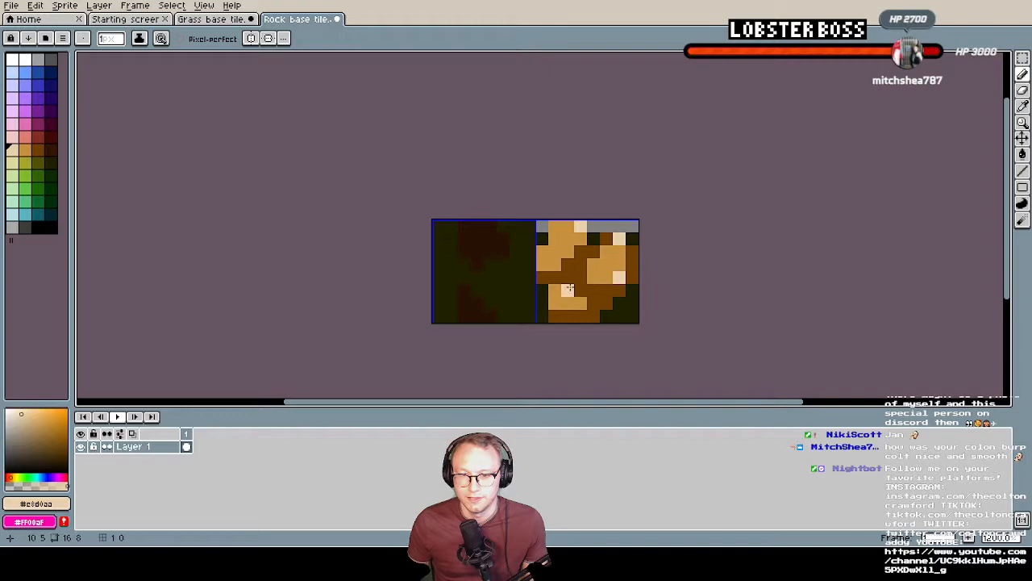
{"action": "scroll", "coordinate": [629, 302], "scroll_direction": "down", "scroll_amount": 1}
{"action": "scroll", "coordinate": [630, 302], "scroll_direction": "down", "scroll_amount": 3}
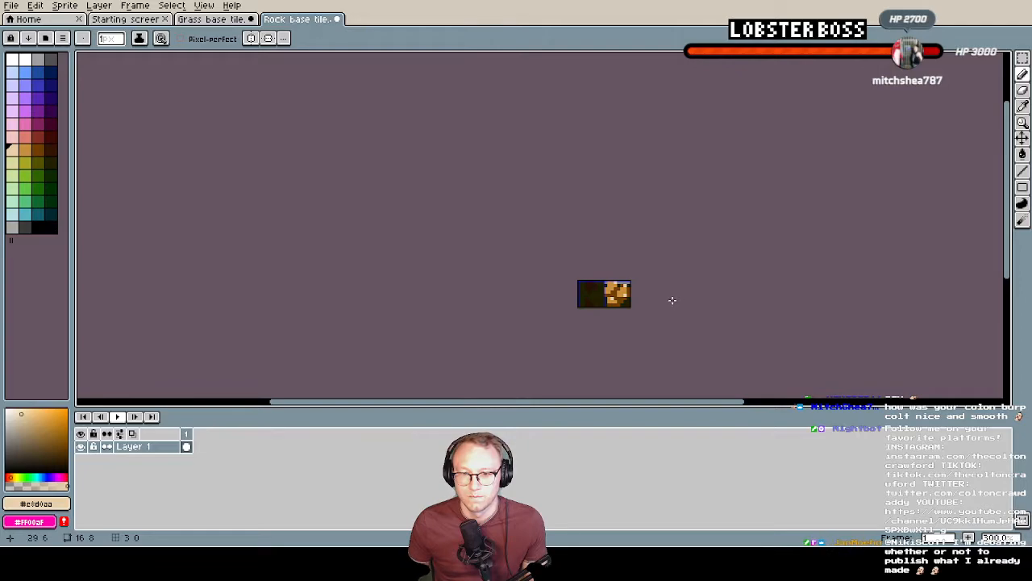
{"action": "scroll", "coordinate": [618, 286], "scroll_direction": "up", "scroll_amount": 6}
{"action": "scroll", "coordinate": [617, 298], "scroll_direction": "down", "scroll_amount": 2}
{"action": "middle_click_drag", "start_coordinate": [614, 325], "coordinate": [594, 297]}
{"action": "scroll", "coordinate": [623, 299], "scroll_direction": "up", "scroll_amount": 2}
{"action": "scroll", "coordinate": [624, 298], "scroll_direction": "down", "scroll_amount": 1}
{"action": "key", "text": "alt+Tab"}
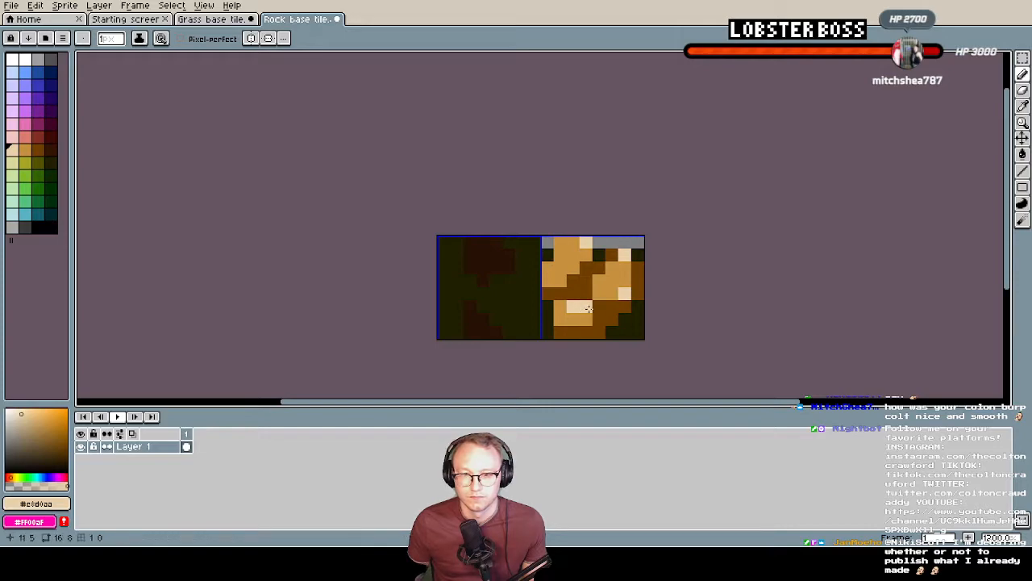
{"action": "scroll", "coordinate": [625, 320], "scroll_direction": "down", "scroll_amount": 2}
{"action": "scroll", "coordinate": [625, 320], "scroll_direction": "up", "scroll_amount": 3}
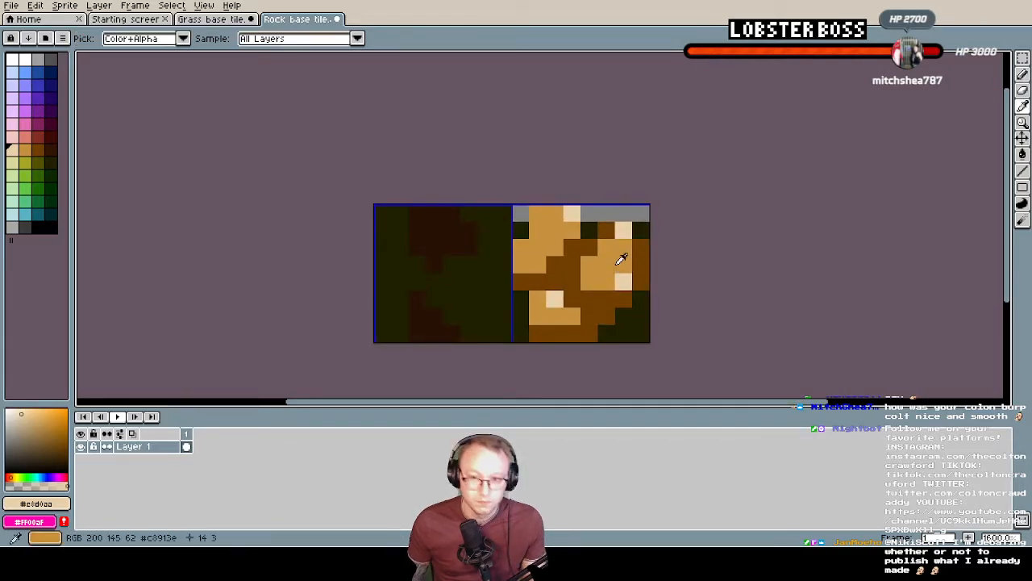
Shade the left edge of the small lower rock with brown #6F3F00, sample the dark olive #1F2000, and save the sprite
{"action": "left_click", "coordinate": [539, 331], "text": "alt"}
{"action": "left_click", "coordinate": [524, 314]}
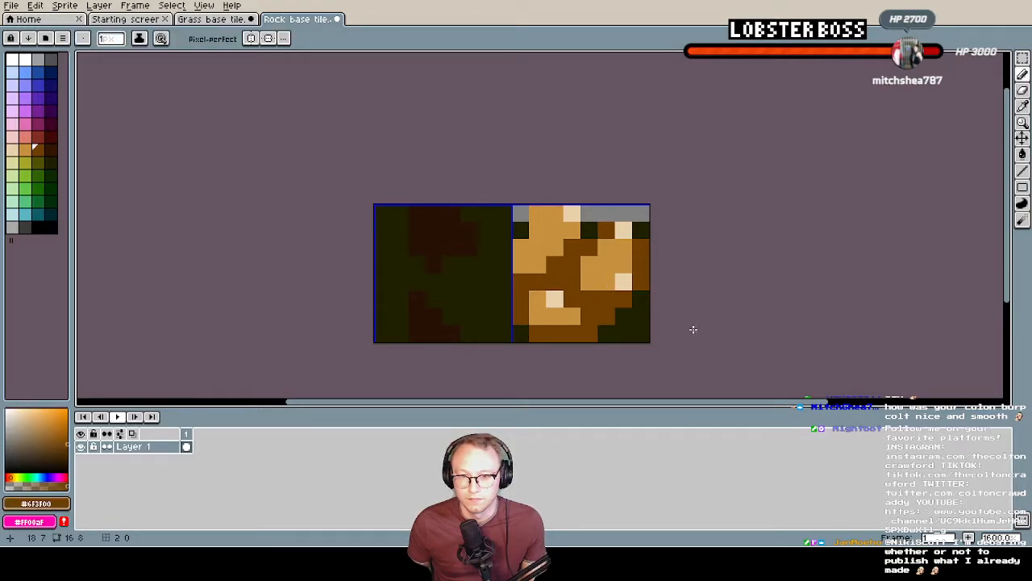
{"action": "left_click", "coordinate": [635, 318], "text": "alt"}
{"action": "left_click", "coordinate": [567, 279]}
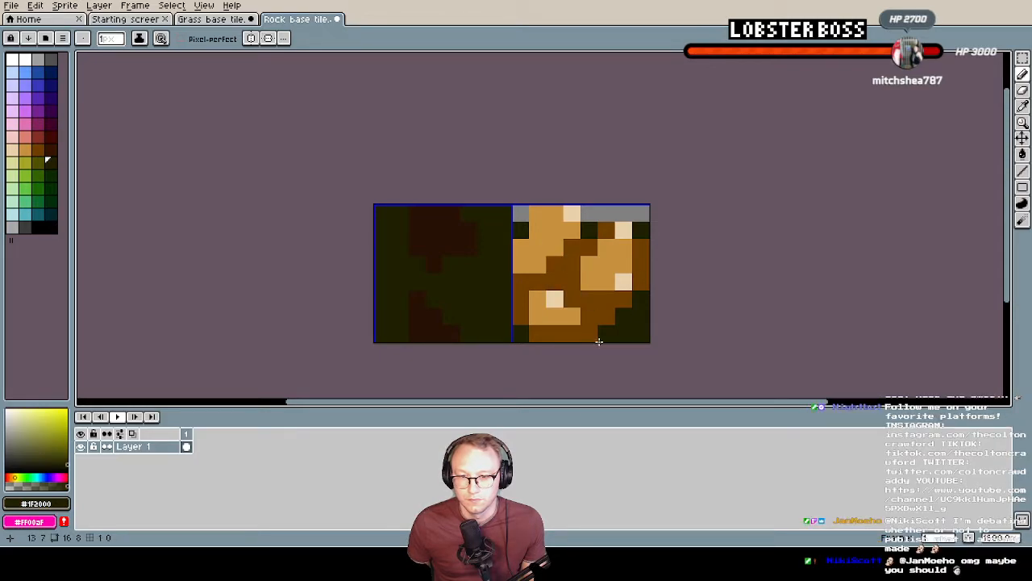
{"action": "scroll", "coordinate": [648, 272], "scroll_direction": "down", "scroll_amount": 1}
{"action": "scroll", "coordinate": [603, 279], "scroll_direction": "up", "scroll_amount": 1}
{"action": "scroll", "coordinate": [602, 295], "scroll_direction": "down", "scroll_amount": 1}
{"action": "scroll", "coordinate": [603, 295], "scroll_direction": "up", "scroll_amount": 1}
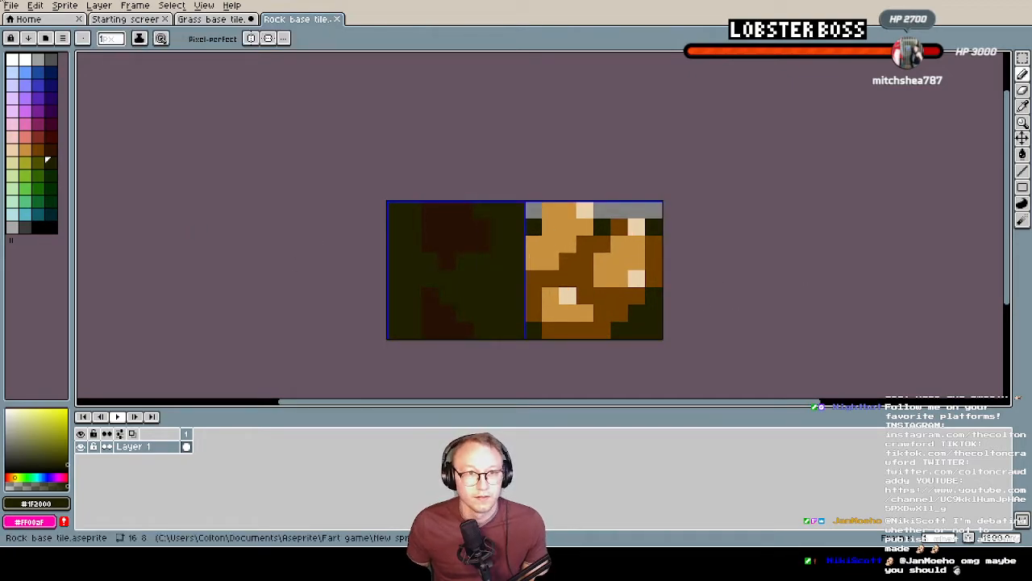
Export the sprite at 100% as Rock base tile.png, overwriting the existing file
{"action": "left_click", "coordinate": [12, 6]}
{"action": "left_click", "coordinate": [53, 85]}
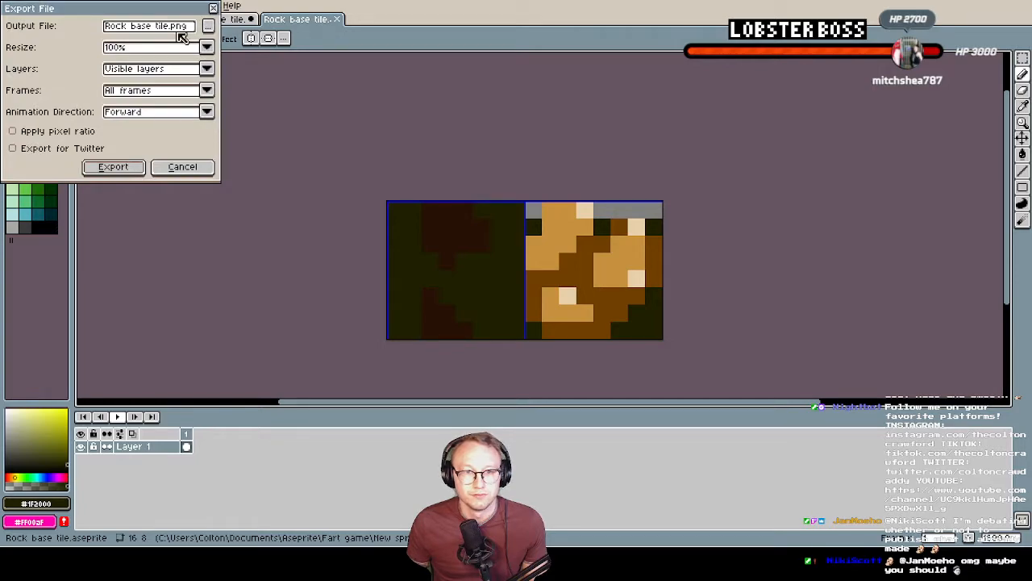
{"action": "left_click", "coordinate": [113, 167]}
{"action": "left_click", "coordinate": [508, 304]}
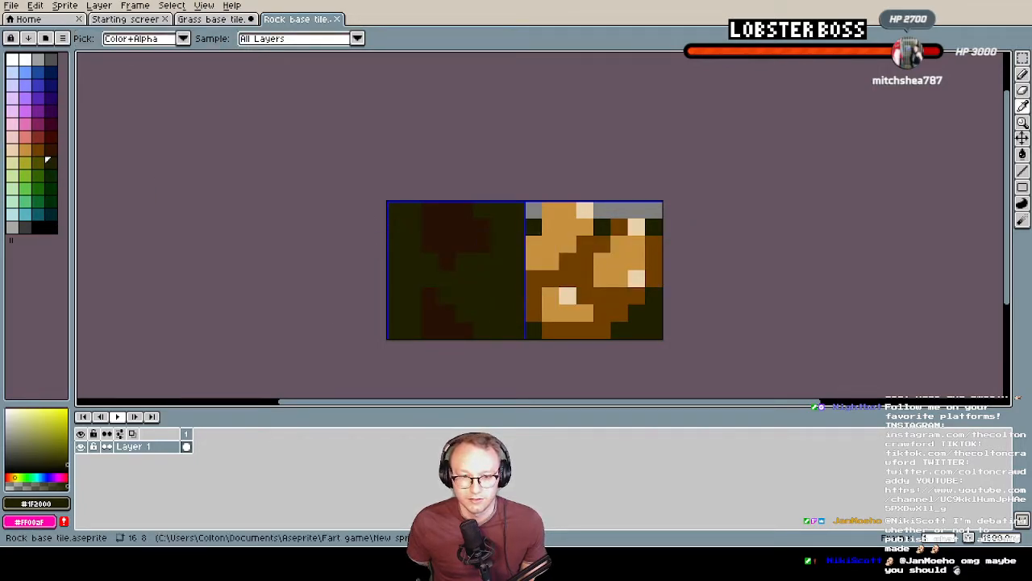
Switch to Tilesetter and delete the old rock blob tileset and its two base tiles
{"action": "key", "text": "alt+Tab"}
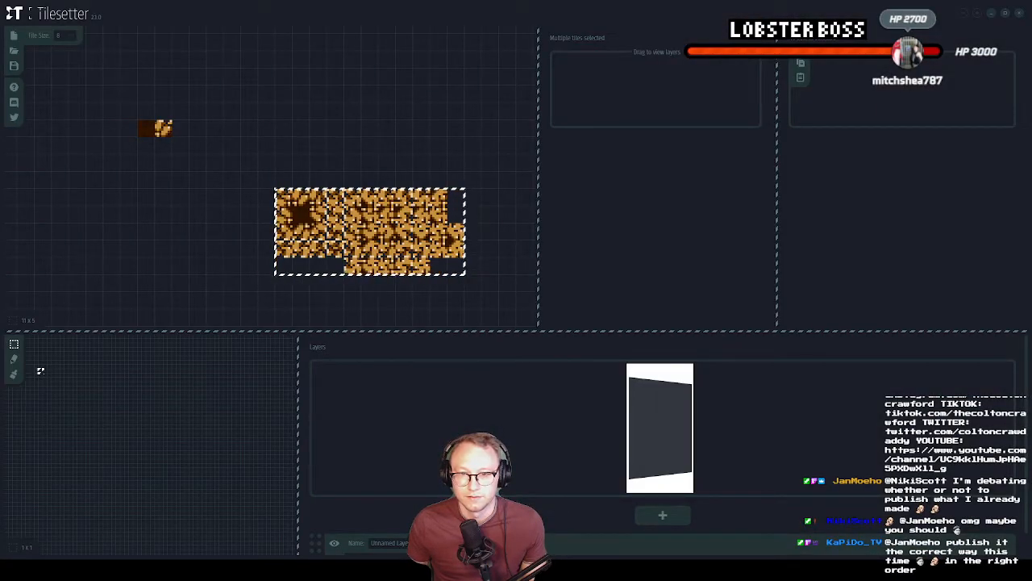
{"action": "left_click_drag", "start_coordinate": [269, 168], "coordinate": [483, 310]}
{"action": "key", "text": "Delete"}
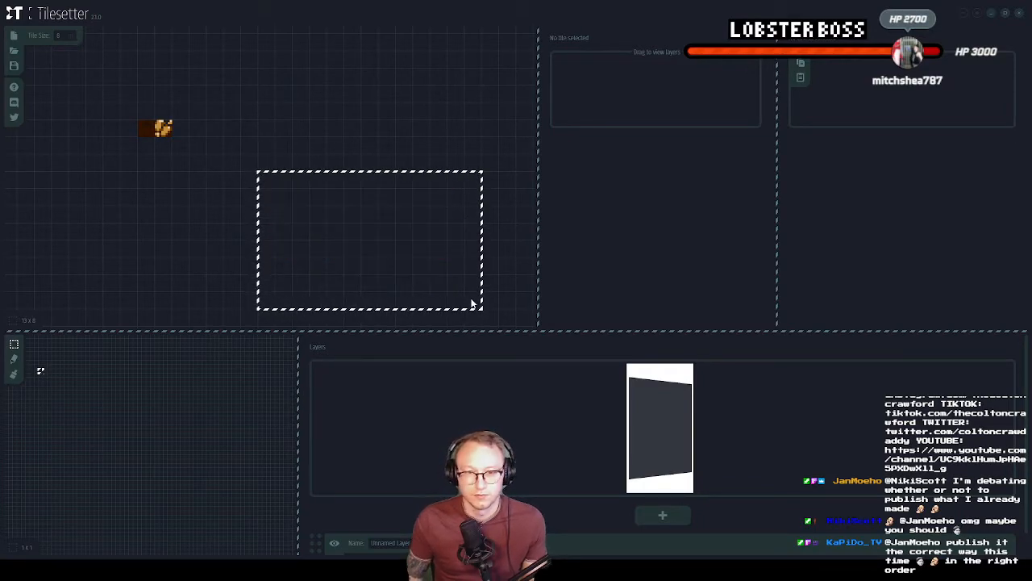
{"action": "left_click_drag", "start_coordinate": [119, 101], "coordinate": [192, 153]}
{"action": "key", "text": "Delete"}
Import the redrawn rock base tile image into an empty cell of the tileset canvas
{"action": "left_click", "coordinate": [266, 162]}
{"action": "left_click", "coordinate": [267, 129]}
{"action": "right_click", "coordinate": [278, 124]}
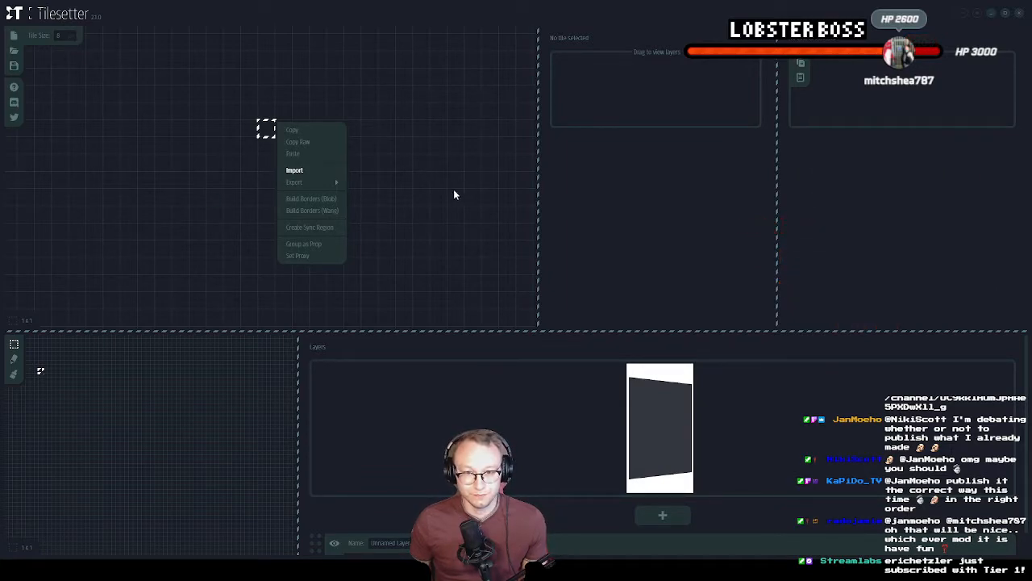
{"action": "left_click", "coordinate": [300, 170]}
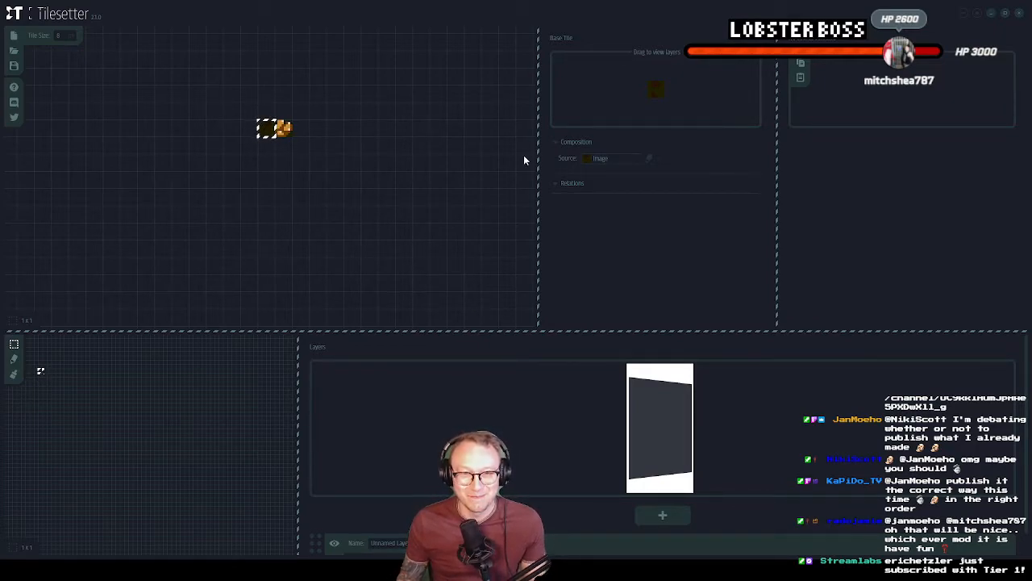
Paste a copy of the dark base tile into an empty cell below and build blob borders around it
{"action": "left_click", "coordinate": [287, 222]}
{"action": "right_click", "coordinate": [285, 221]}
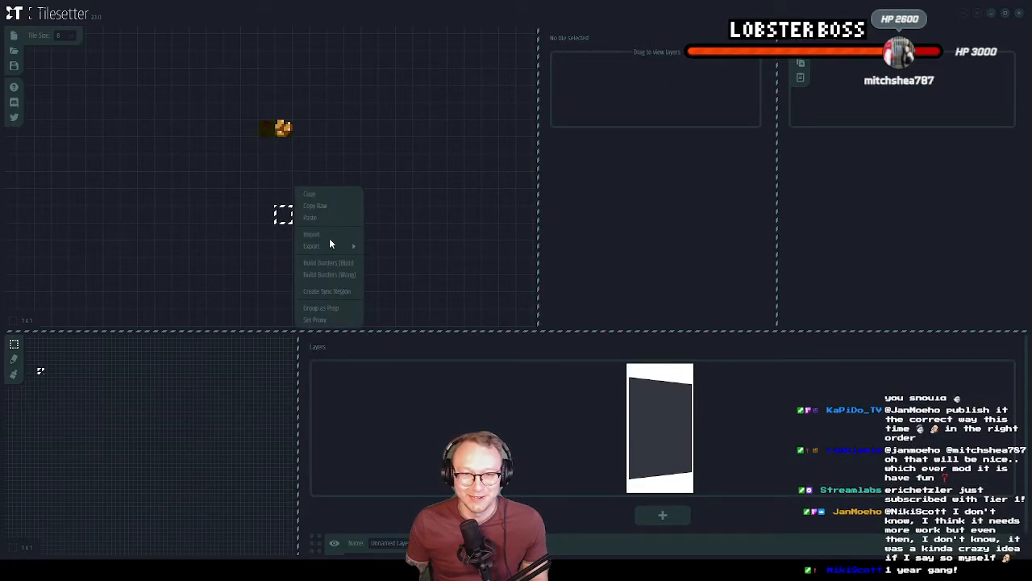
{"action": "left_click", "coordinate": [279, 217]}
{"action": "key", "text": "ctrl+v"}
{"action": "right_click", "coordinate": [285, 218]}
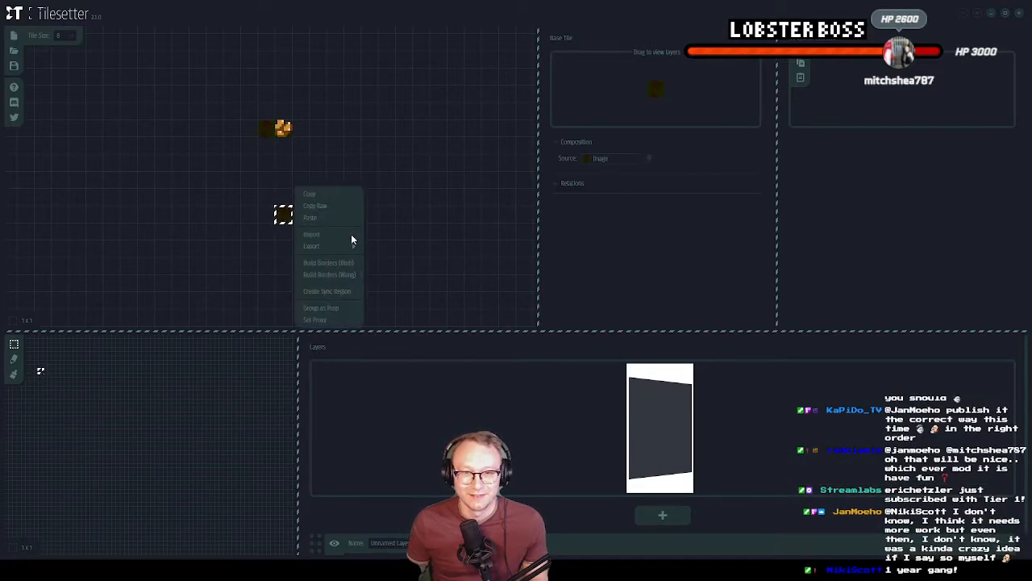
{"action": "left_click", "coordinate": [328, 249]}
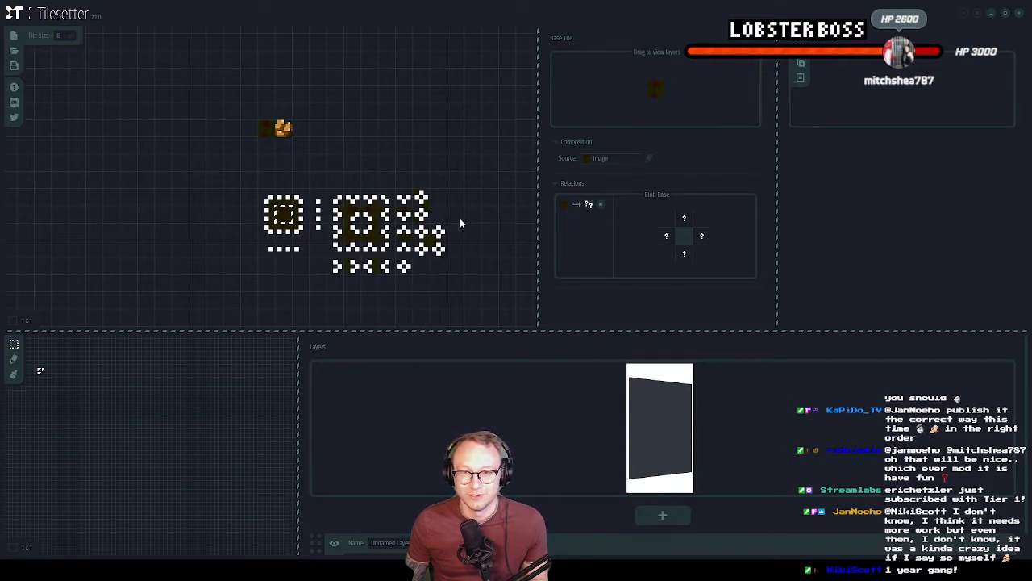
Set the source image of the blob set's upper, right, lower and left border tiles to the redrawn rock tile
{"action": "left_click", "coordinate": [283, 198]}
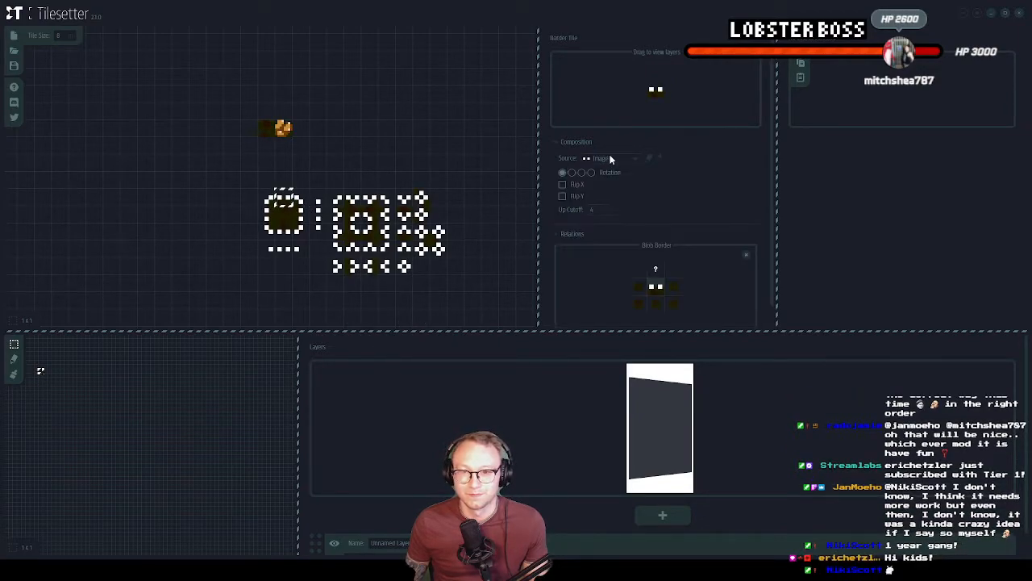
{"action": "left_click_drag", "start_coordinate": [608, 156], "coordinate": [620, 165]}
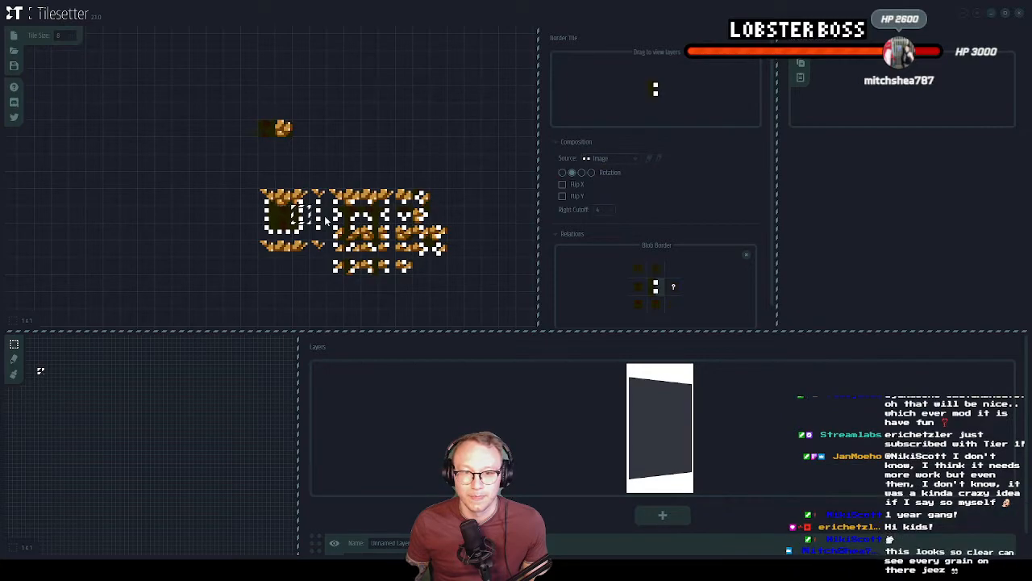
{"action": "left_click", "coordinate": [628, 178]}
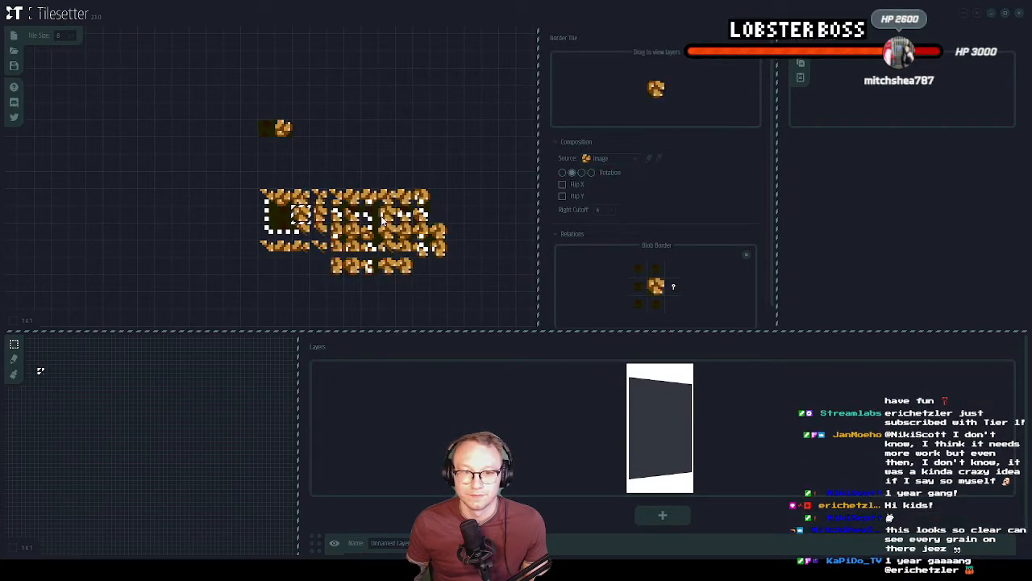
{"action": "left_click", "coordinate": [281, 233]}
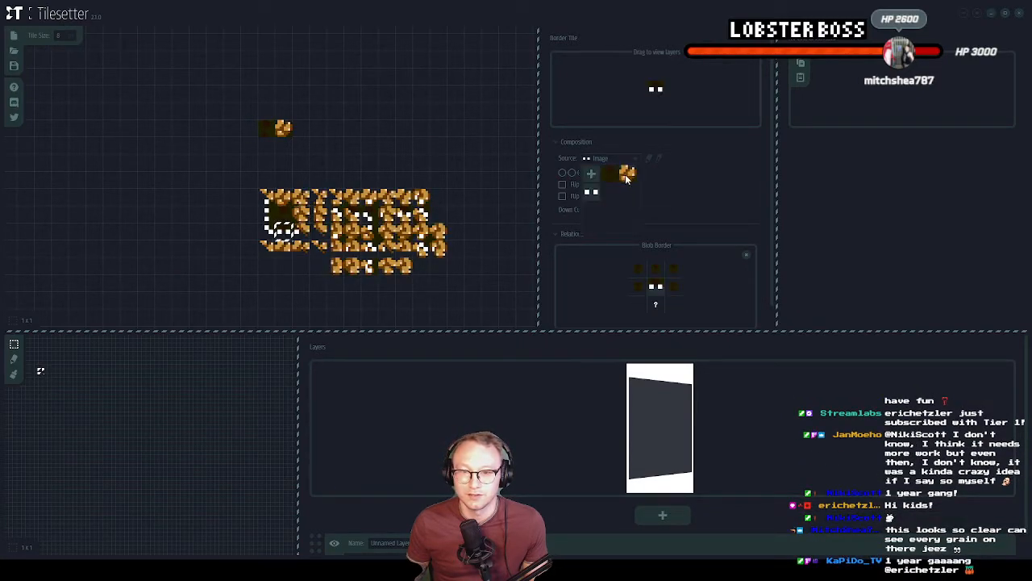
{"action": "left_click", "coordinate": [626, 174]}
{"action": "left_click", "coordinate": [266, 212]}
{"action": "left_click", "coordinate": [614, 158]}
{"action": "left_click", "coordinate": [628, 174]}
{"action": "left_click", "coordinate": [490, 214]}
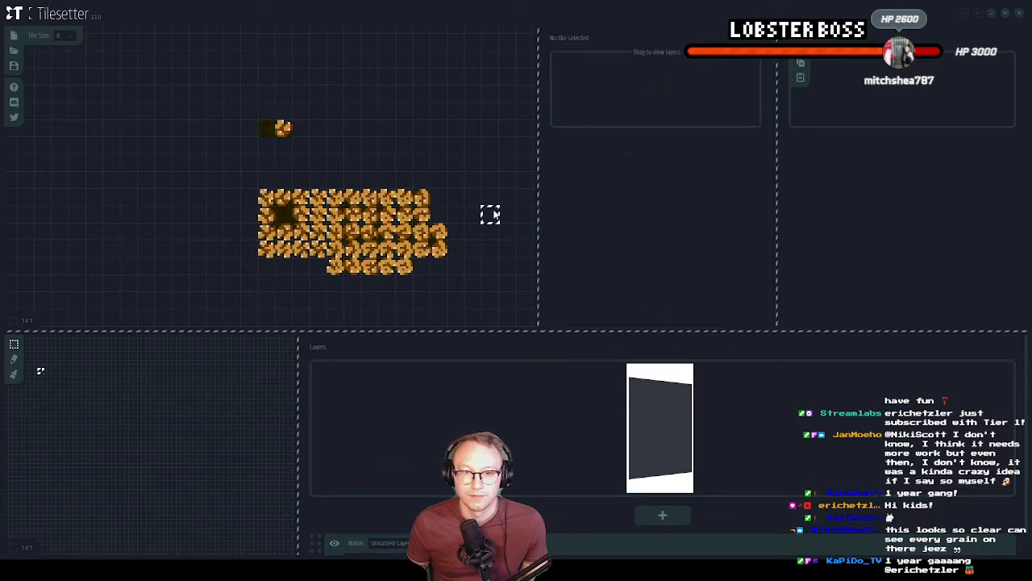
{"action": "left_click", "coordinate": [465, 254]}
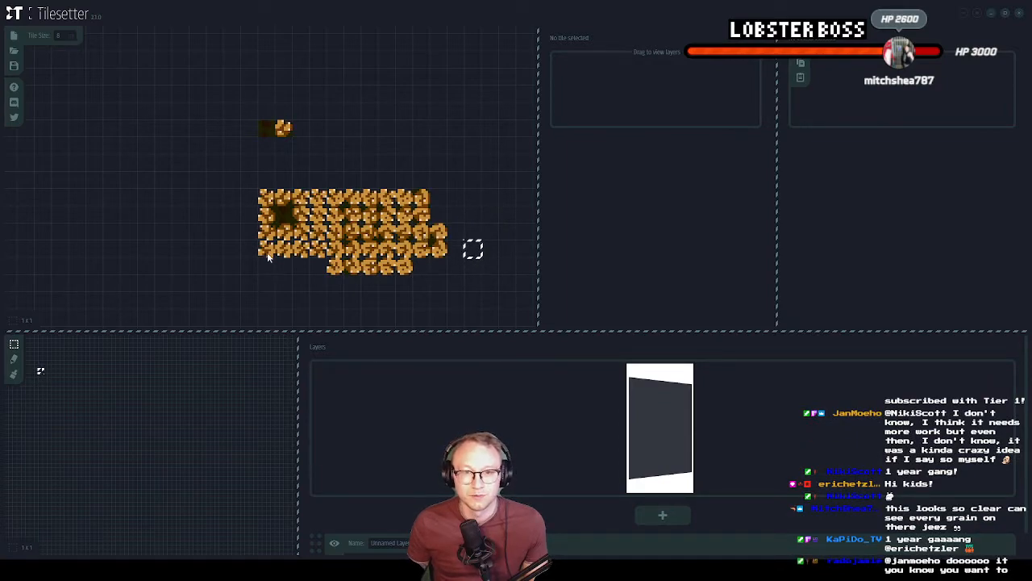
Select the complete rock blob tileset and export it in the GMS2 (2.3.0) format
{"action": "left_click", "coordinate": [456, 179]}
{"action": "left_click_drag", "start_coordinate": [260, 195], "coordinate": [447, 273]}
{"action": "right_click", "coordinate": [401, 174]}
{"action": "mouse_move", "coordinate": [436, 233]}
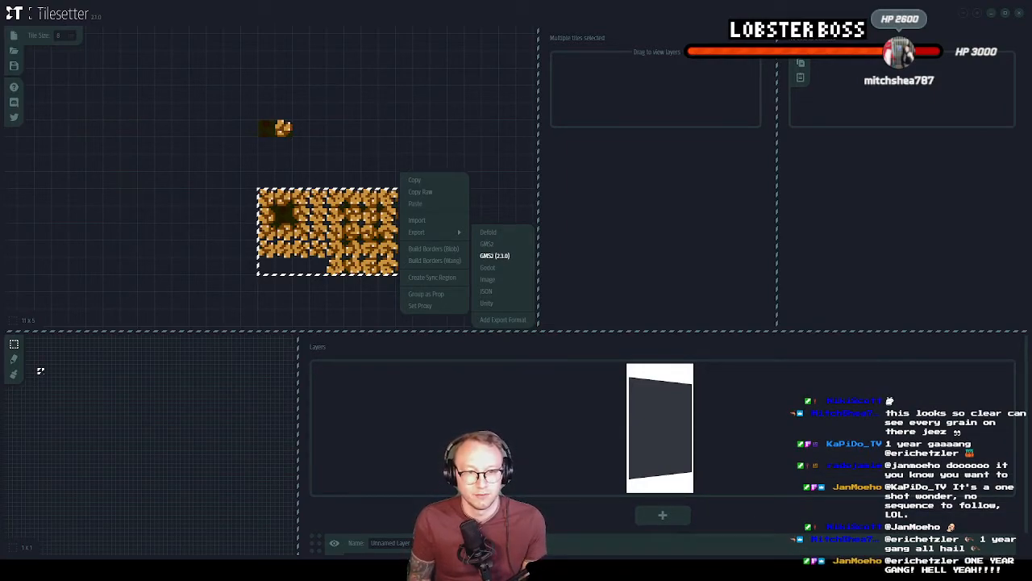
{"action": "left_click", "coordinate": [494, 255]}
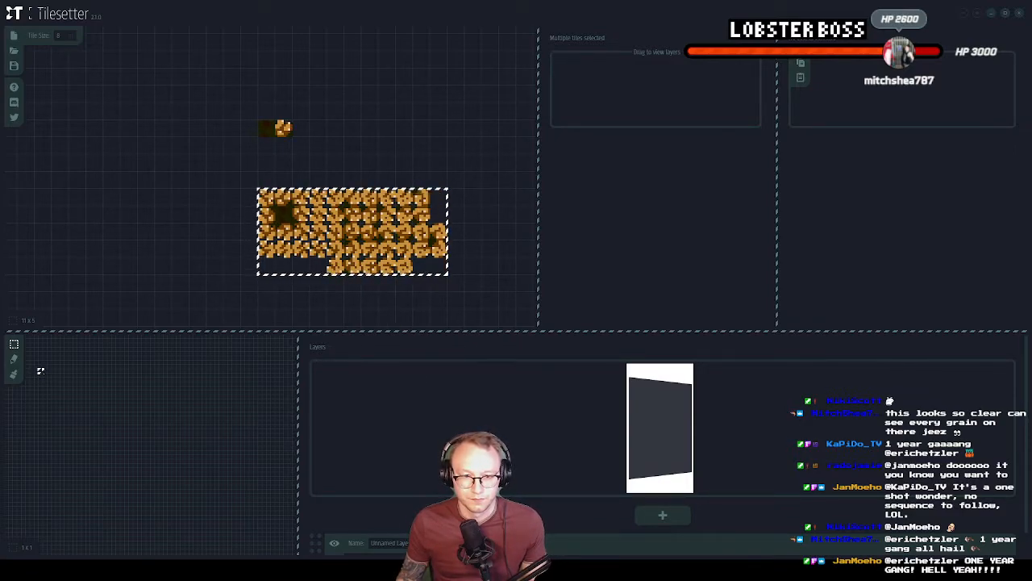
Switch to GameMaker, close the open rock tile set editor, and delete tileset_Rocktileset1 from the Tile Sets group
{"action": "key", "text": "alt+Tab"}
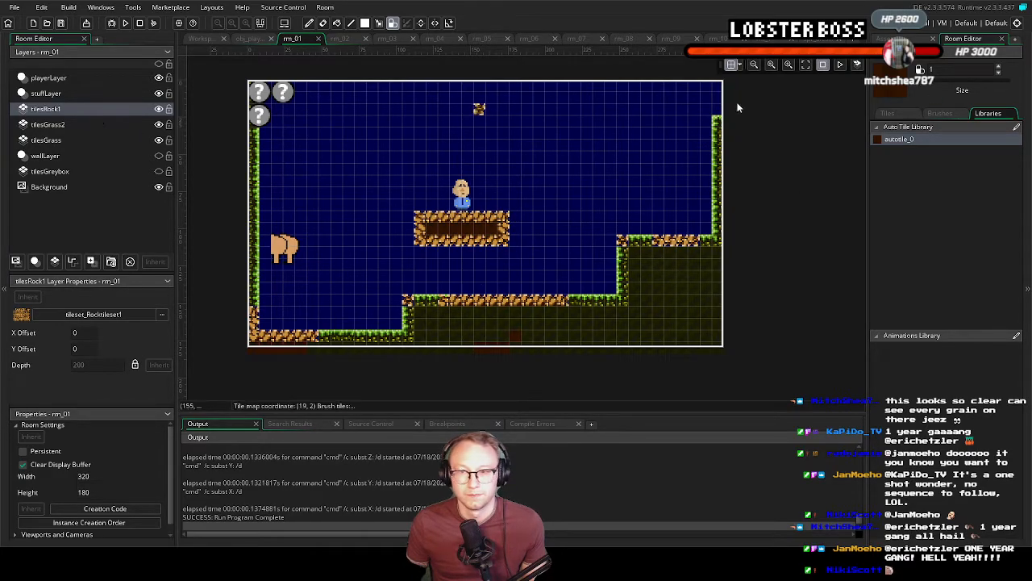
{"action": "left_click", "coordinate": [206, 39]}
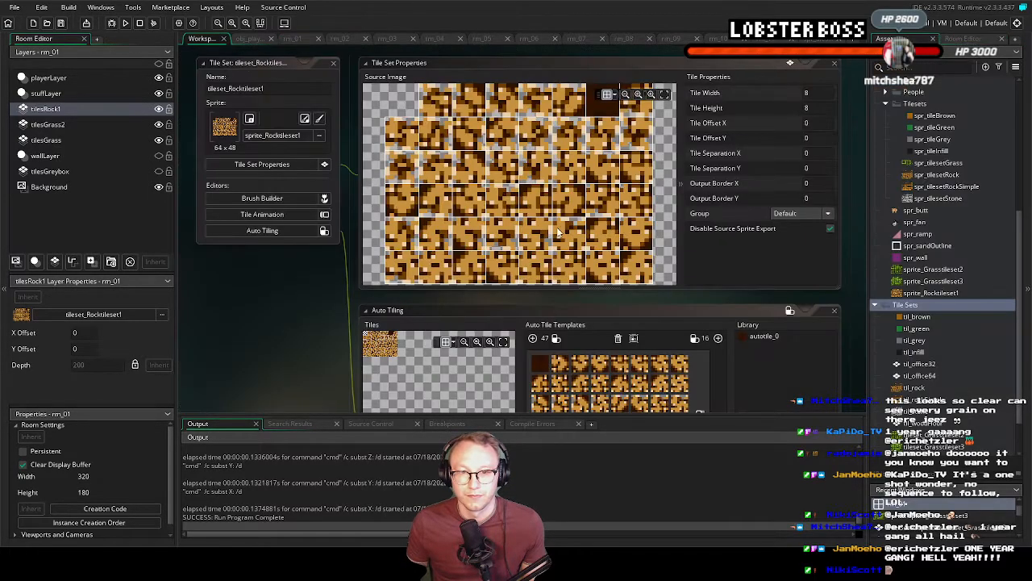
{"action": "left_click", "coordinate": [333, 64]}
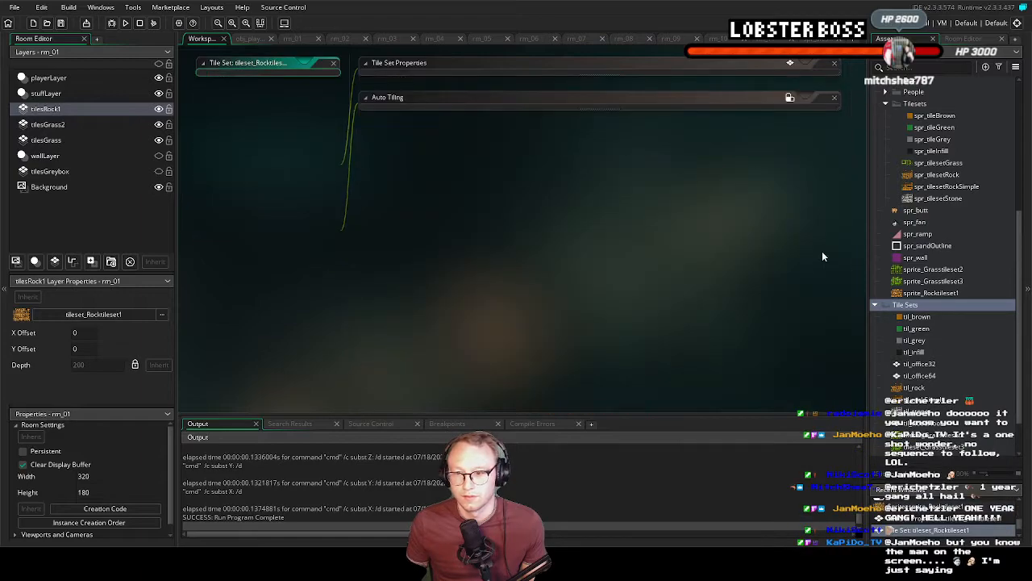
{"action": "scroll", "coordinate": [942, 339], "scroll_direction": "down", "scroll_amount": 2}
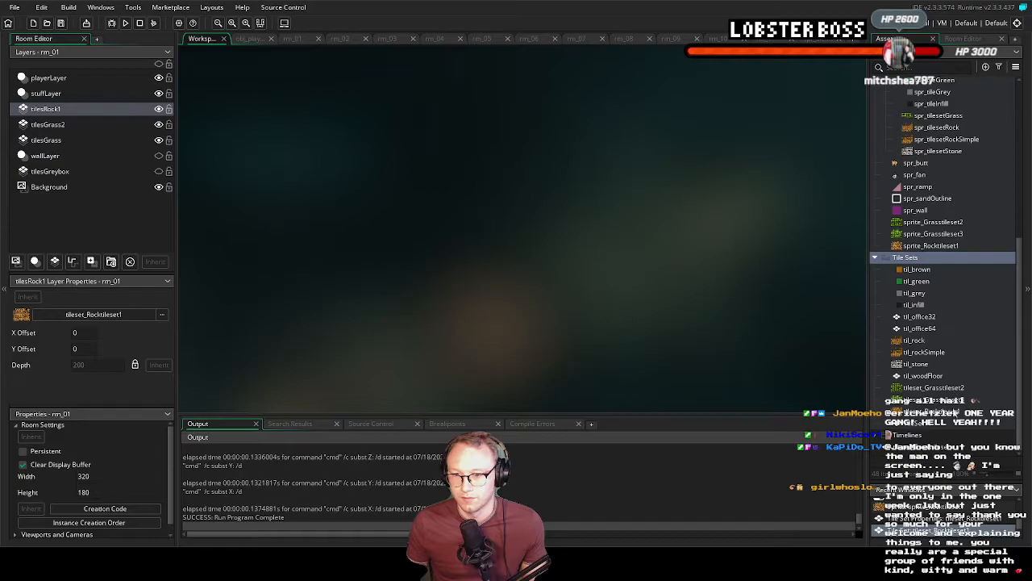
{"action": "left_click", "coordinate": [945, 414]}
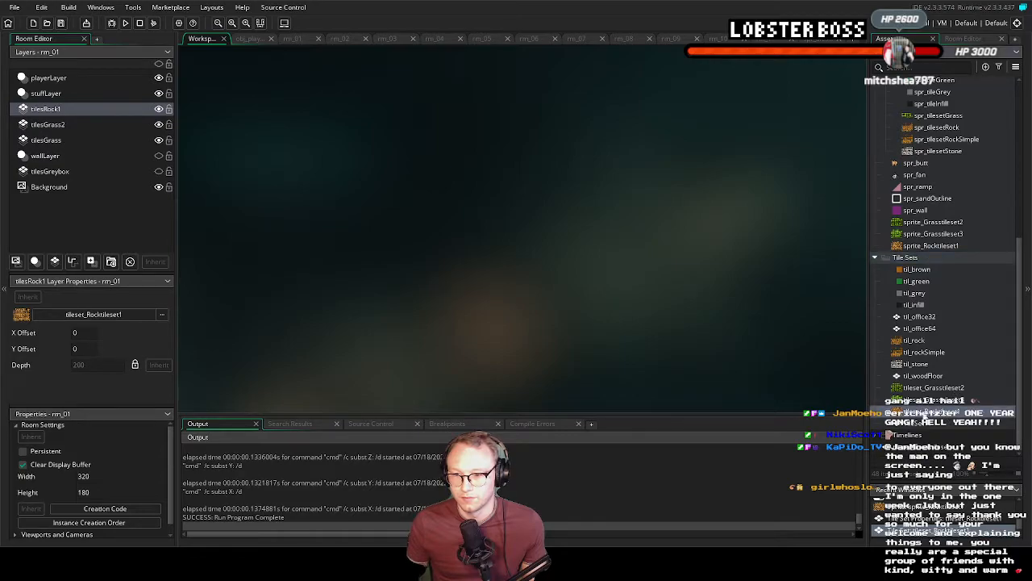
{"action": "key", "text": "Delete"}
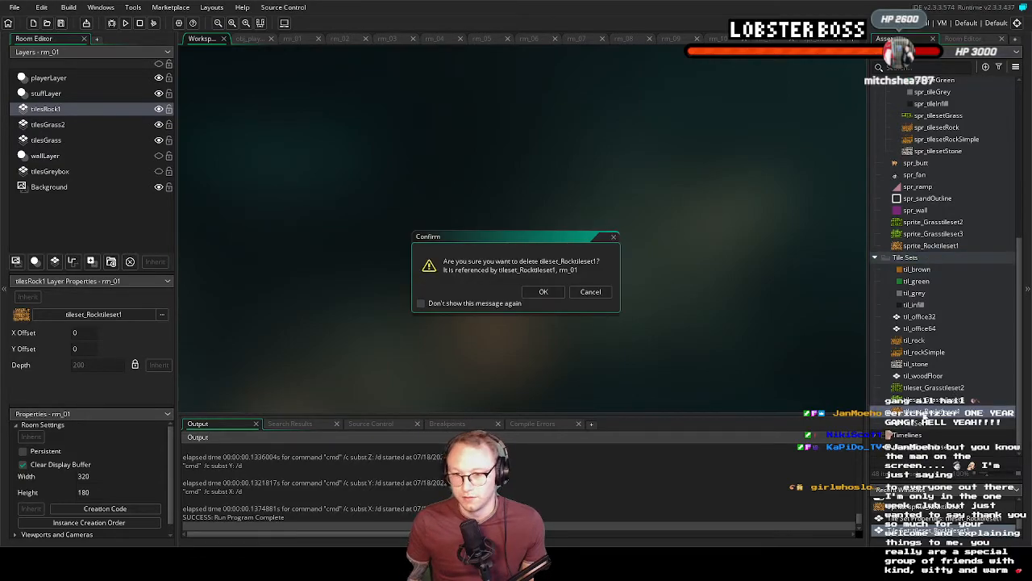
{"action": "left_click", "coordinate": [554, 293]}
Add the newly exported rock tile set to the Tile Sets group and check its source image and auto-tile template
{"action": "right_click", "coordinate": [916, 270]}
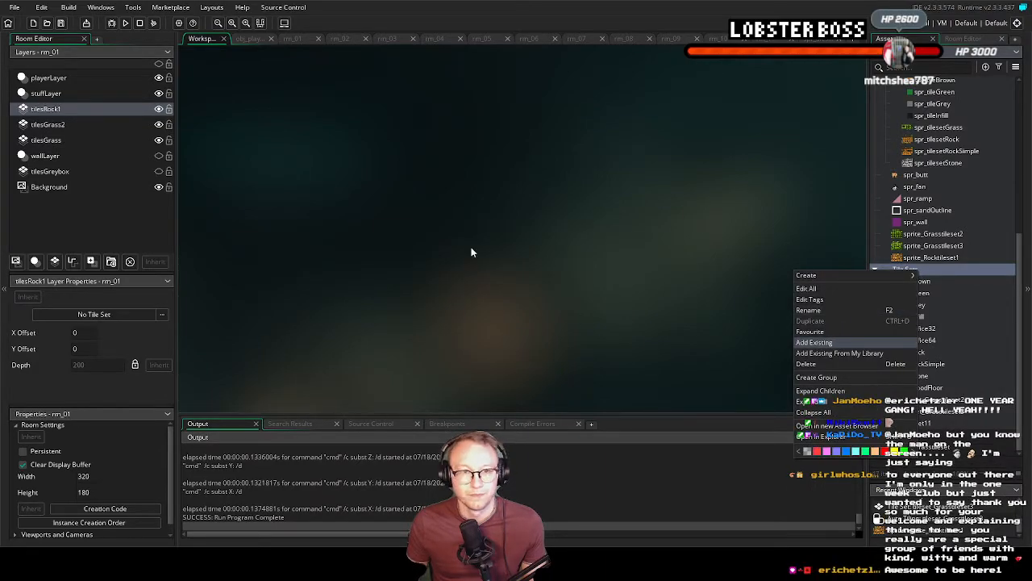
{"action": "double_click", "coordinate": [154, 84]}
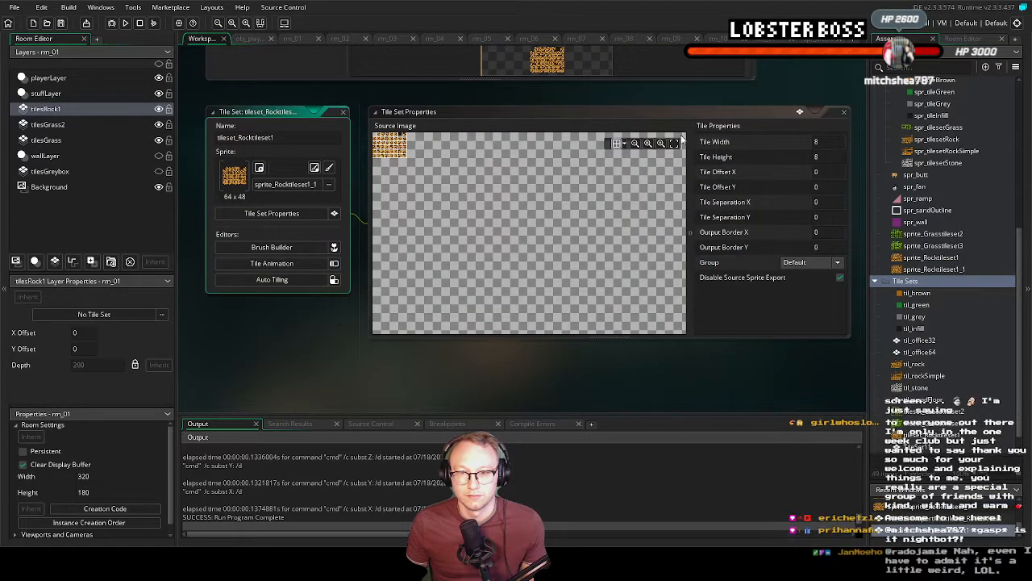
{"action": "left_click", "coordinate": [674, 143]}
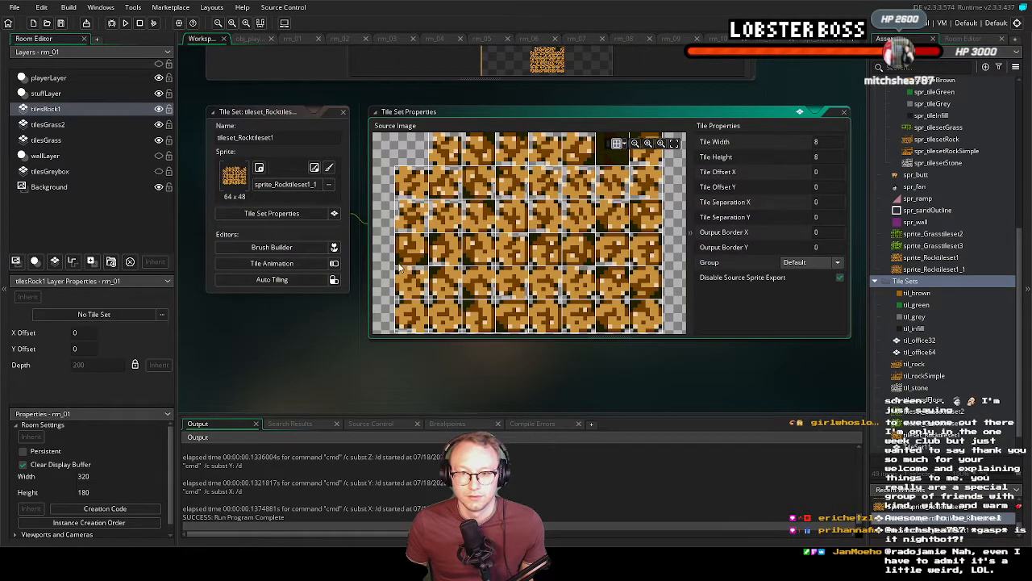
{"action": "left_click", "coordinate": [314, 279]}
{"action": "middle_click_drag", "start_coordinate": [279, 179], "coordinate": [296, 229]}
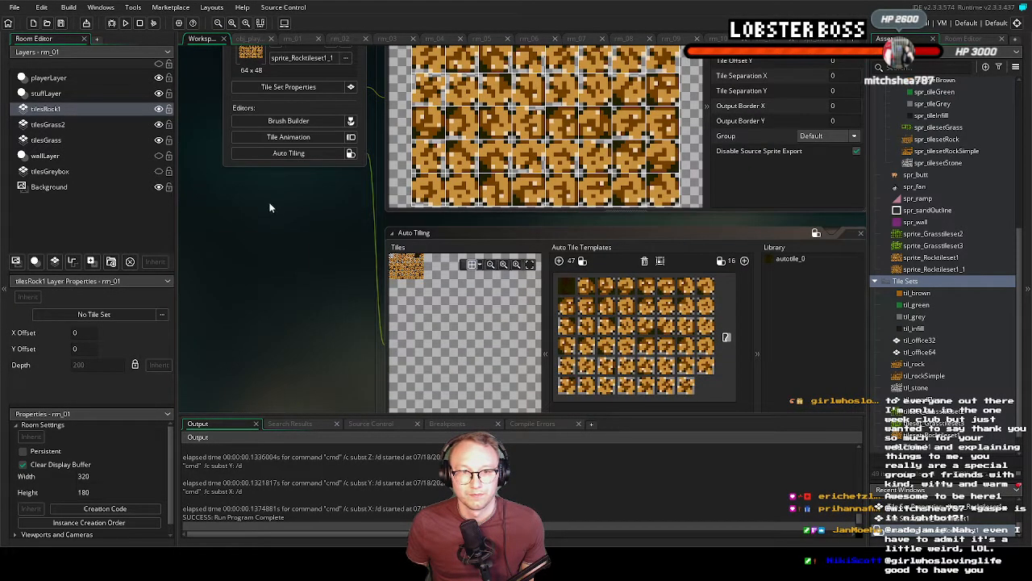
Assign tileset_Rocktileset1 to the tilesRock1 layer of rm_01 and run the game briefly to check the rock tiles
{"action": "left_click", "coordinate": [292, 38]}
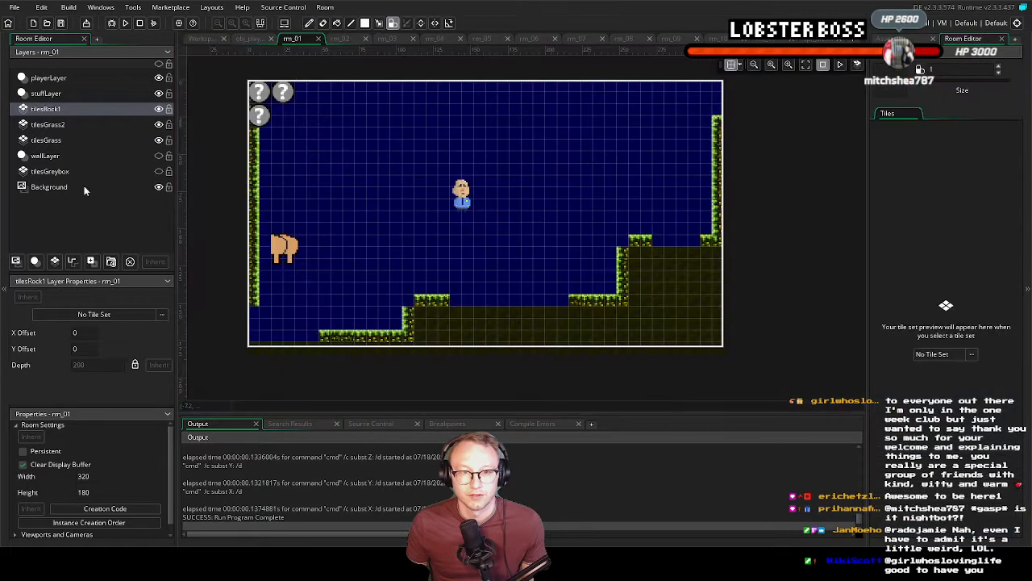
{"action": "left_click", "coordinate": [940, 354]}
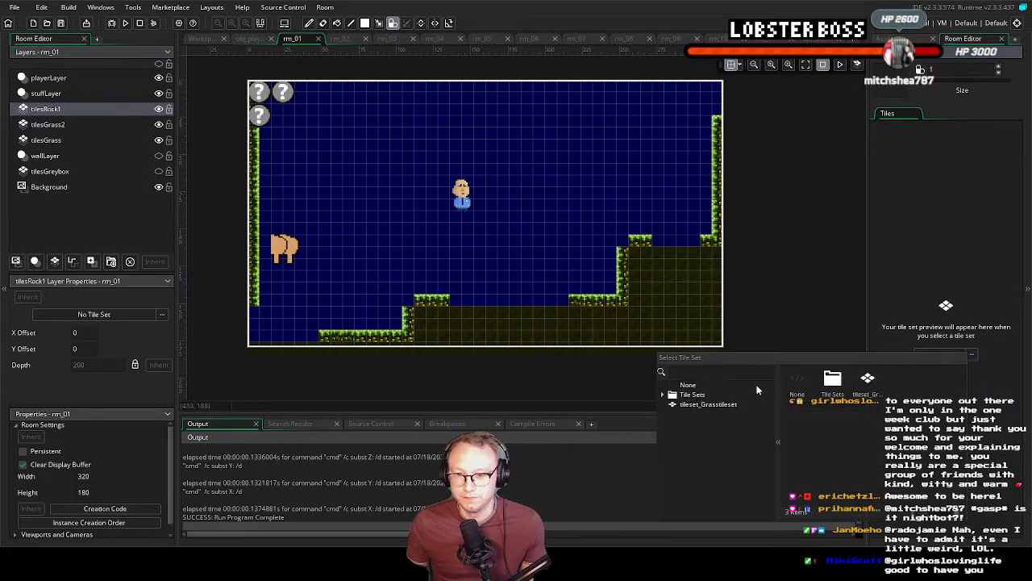
{"action": "double_click", "coordinate": [689, 396]}
{"action": "scroll", "coordinate": [729, 477], "scroll_direction": "down", "scroll_amount": 1}
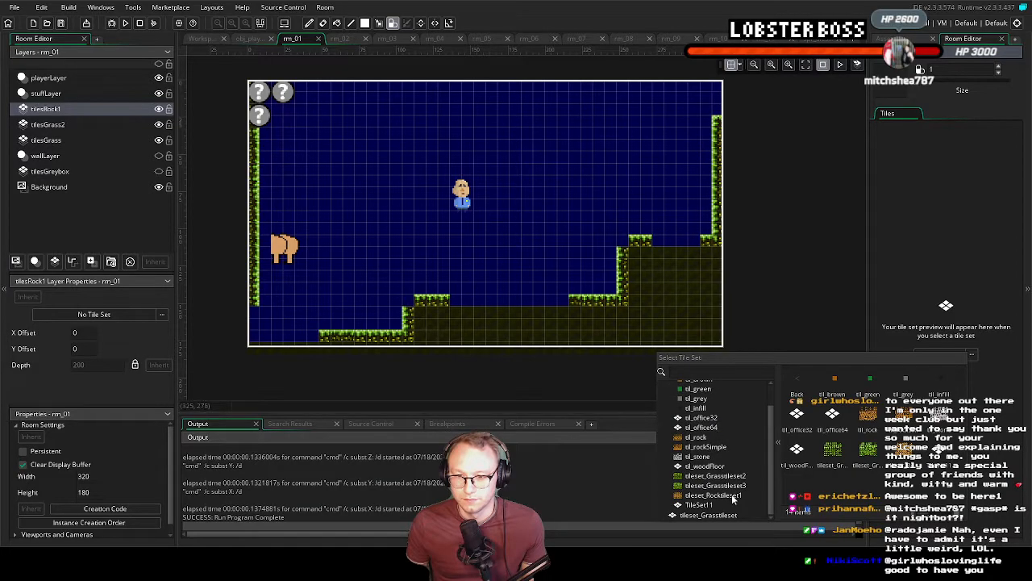
{"action": "left_click", "coordinate": [729, 496]}
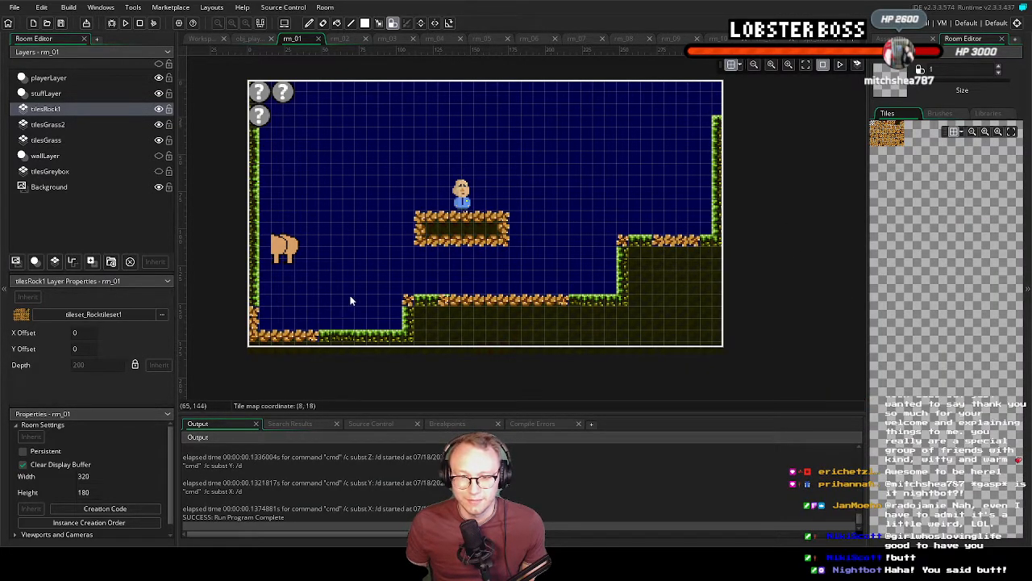
{"action": "left_click", "coordinate": [125, 22]}
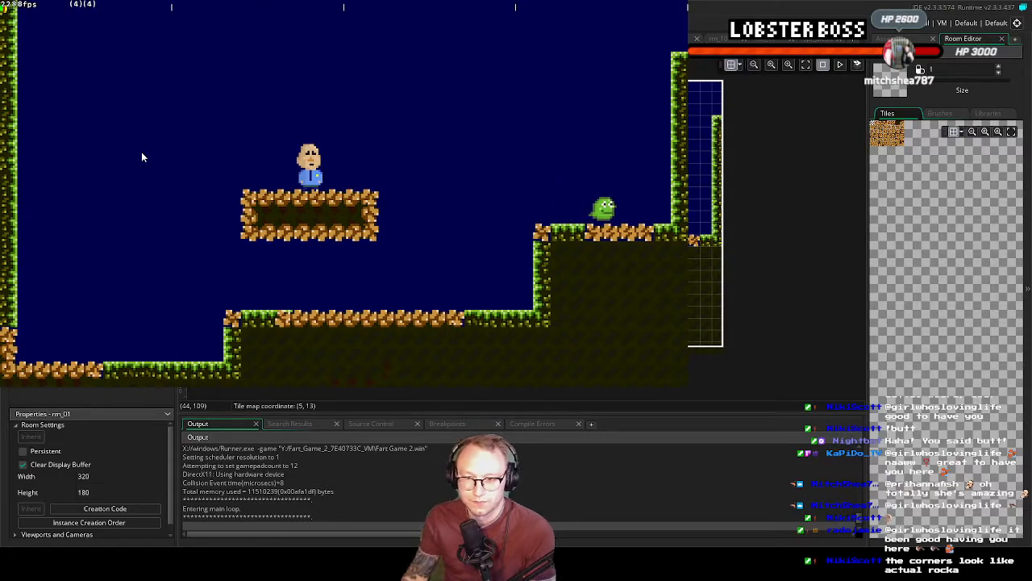
{"action": "key", "text": "Escape"}
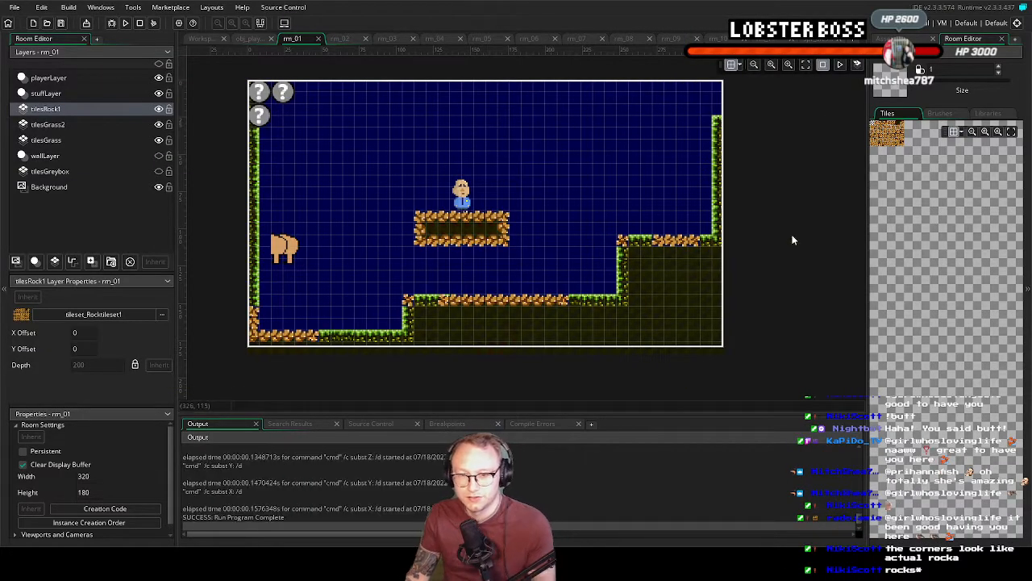
Paint rock with autotile_0 through the ground beneath the upper and lower ledges on the tilesRock1 layer
{"action": "left_click", "coordinate": [984, 115]}
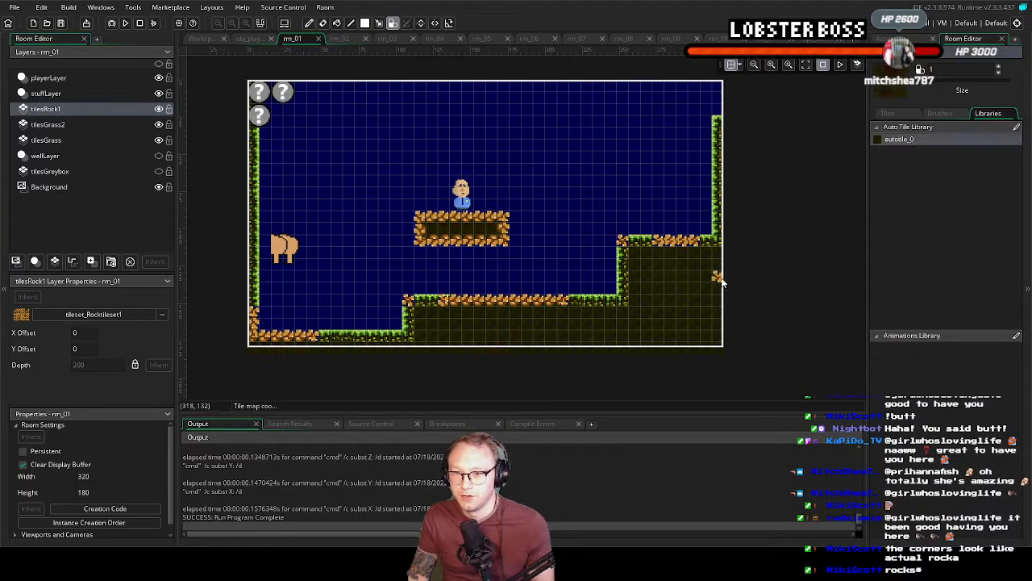
{"action": "left_click_drag", "start_coordinate": [660, 256], "coordinate": [664, 272]}
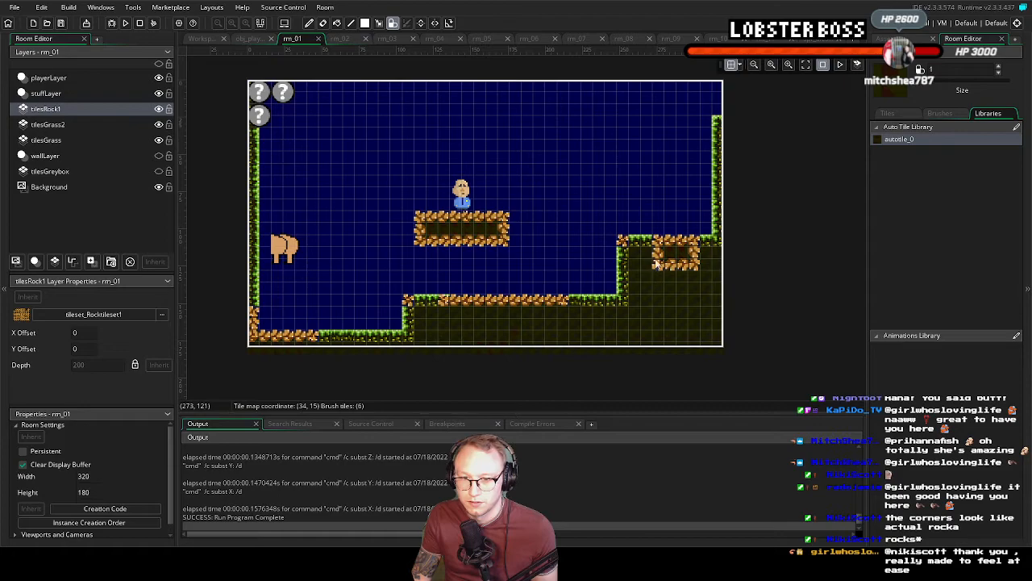
{"action": "mouse_move", "coordinate": [677, 263]}
{"action": "left_mouse_down"}
{"action": "mouse_move", "coordinate": [691, 270]}
{"action": "mouse_move", "coordinate": [641, 274]}
{"action": "mouse_move", "coordinate": [706, 289]}
{"action": "mouse_move", "coordinate": [657, 296]}
{"action": "mouse_move", "coordinate": [703, 303]}
{"action": "left_mouse_up"}
{"action": "mouse_move", "coordinate": [637, 303]}
{"action": "left_mouse_down"}
{"action": "mouse_move", "coordinate": [712, 298]}
{"action": "mouse_move", "coordinate": [701, 318]}
{"action": "mouse_move", "coordinate": [649, 325]}
{"action": "mouse_move", "coordinate": [693, 349]}
{"action": "mouse_move", "coordinate": [659, 349]}
{"action": "mouse_move", "coordinate": [705, 332]}
{"action": "left_mouse_up"}
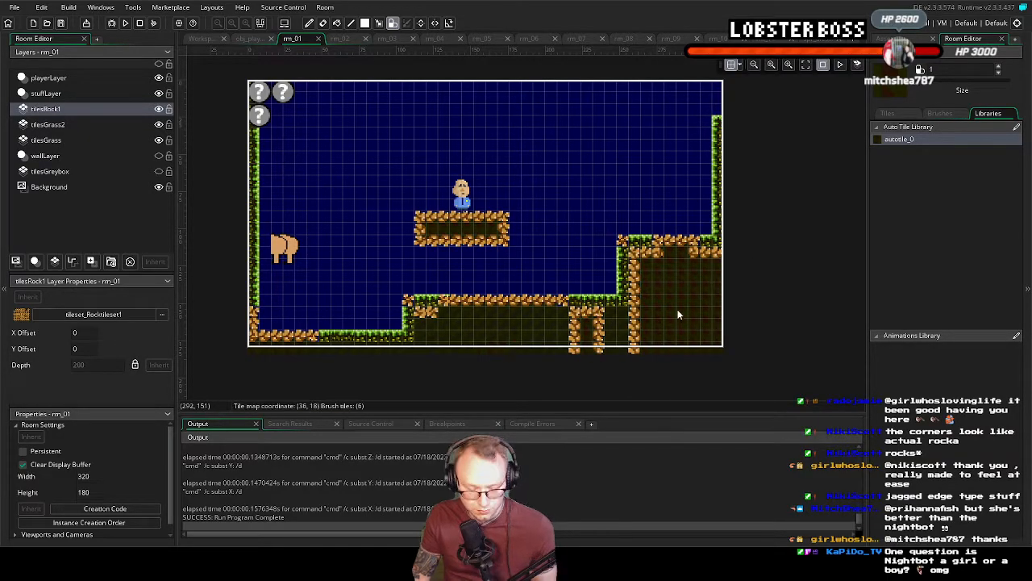
Erase the stray rock pillars in the ground and the rock tiles at both ledge corners using the empty tile
{"action": "left_click", "coordinate": [889, 113]}
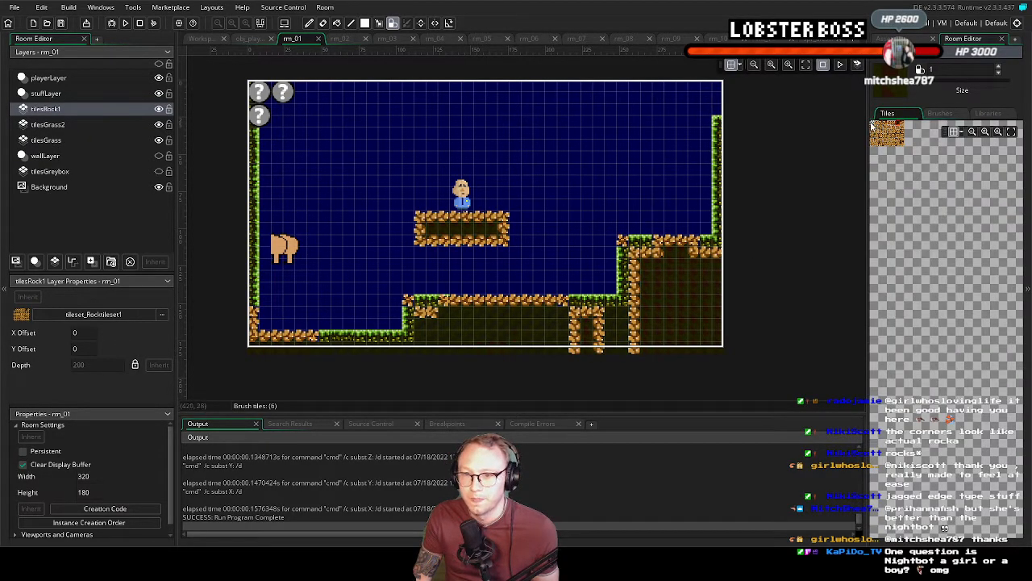
{"action": "left_click", "coordinate": [871, 125]}
{"action": "left_click_drag", "start_coordinate": [606, 322], "coordinate": [575, 322]}
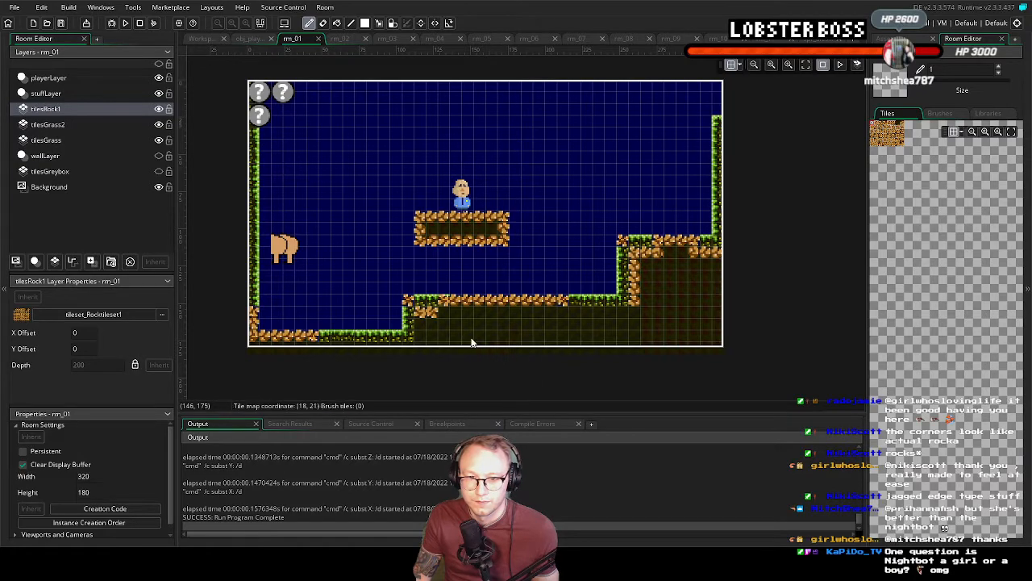
{"action": "middle_click_drag", "start_coordinate": [465, 342], "coordinate": [499, 335]}
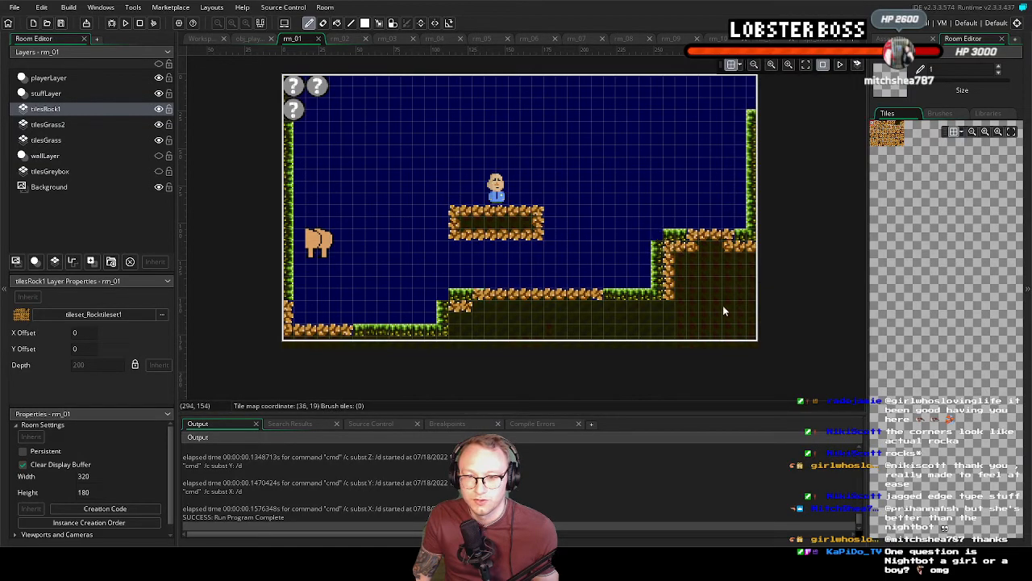
Fill the outer corners of both ledges with grass on the tilesGrass2 layer using autotile_0
{"action": "left_click", "coordinate": [48, 124]}
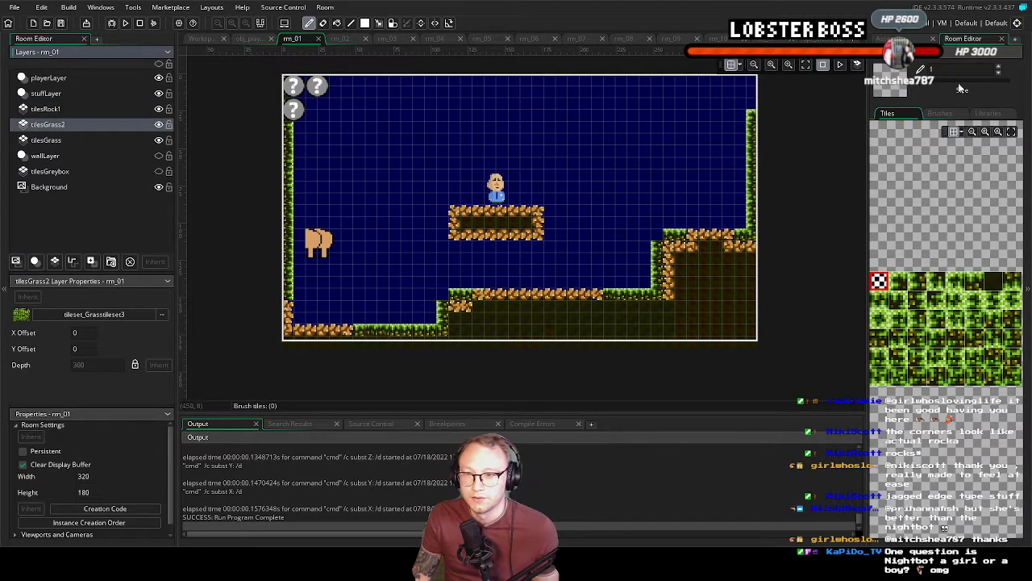
{"action": "left_click", "coordinate": [988, 113]}
{"action": "left_click", "coordinate": [927, 139]}
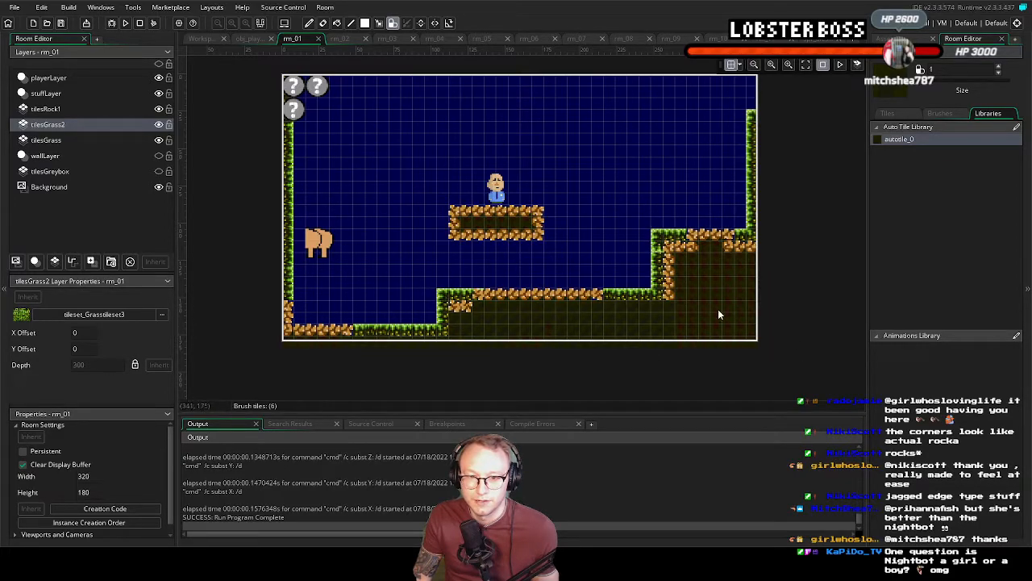
Run the game and move the green character around rm_01 to check the blended rock and grass tiles, finally closing it
{"action": "middle_click_drag", "start_coordinate": [658, 306], "coordinate": [564, 309]}
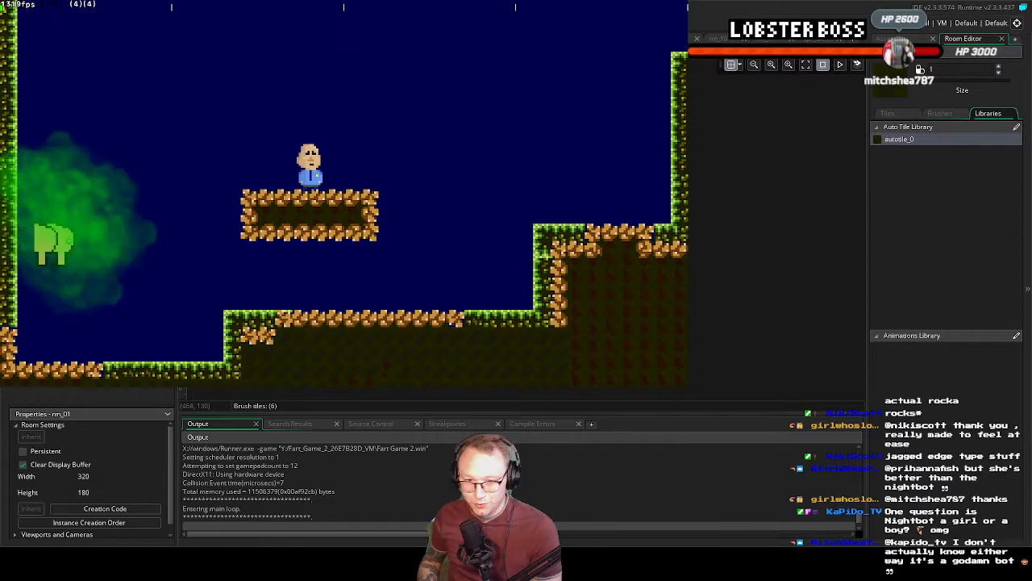
{"action": "key", "text": "Right"}
{"action": "key", "text": "Left"}
{"action": "key", "text": "space"}
{"action": "key", "text": "space"}
{"action": "key", "text": "Left"}
{"action": "key", "text": "Right"}
{"action": "key", "text": "space"}
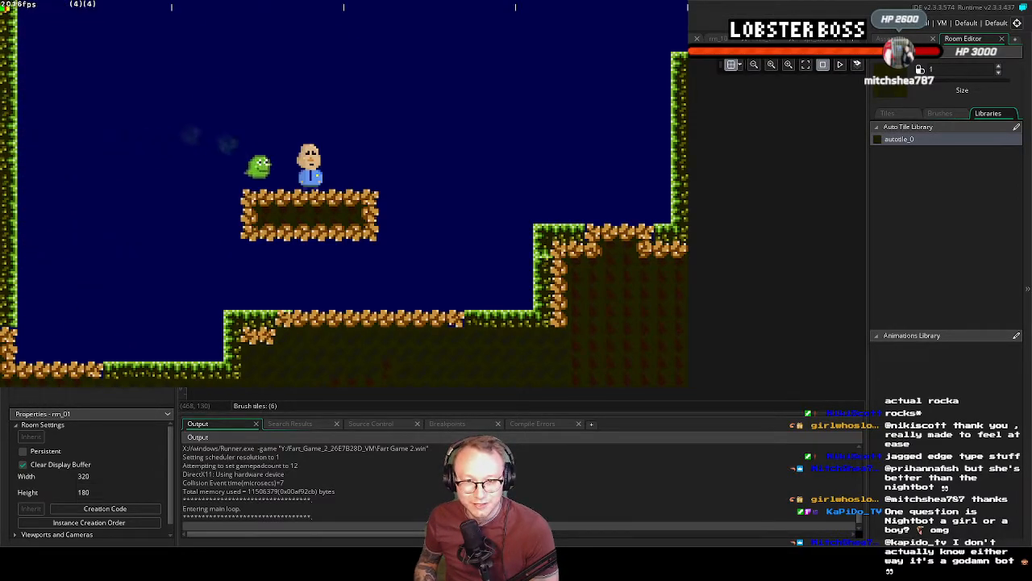
{"action": "key", "text": "Left"}
{"action": "key", "text": "space"}
{"action": "key", "text": "Right"}
{"action": "key", "text": "Right"}
{"action": "key", "text": "space"}
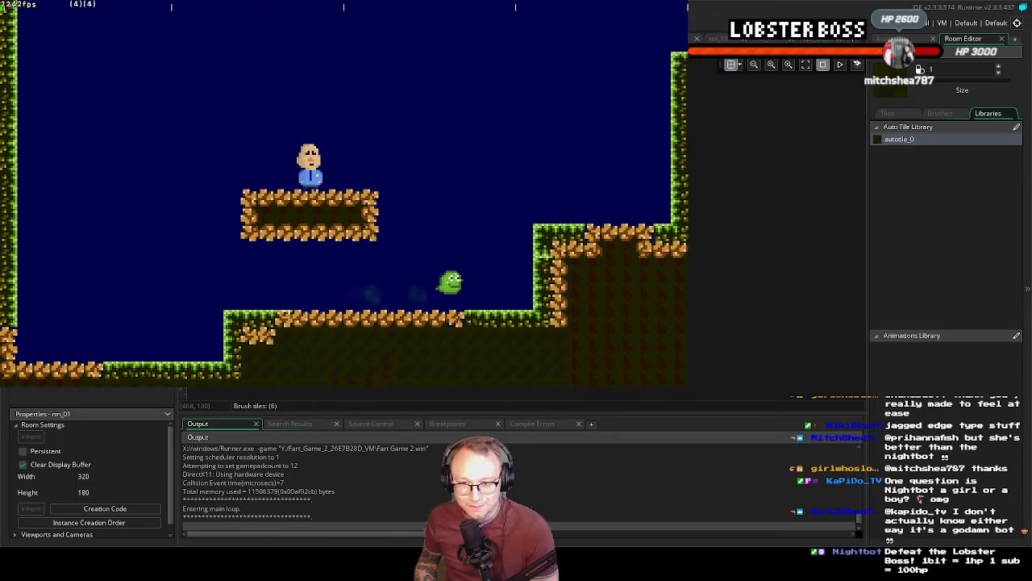
{"action": "key", "text": "space"}
{"action": "key", "text": "Right"}
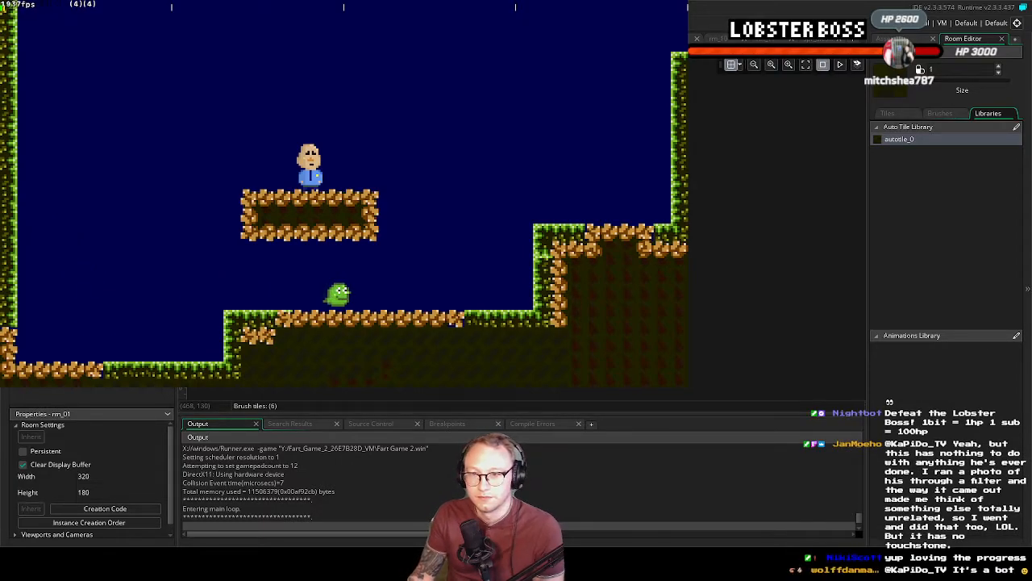
{"action": "left_click", "coordinate": [679, 1]}
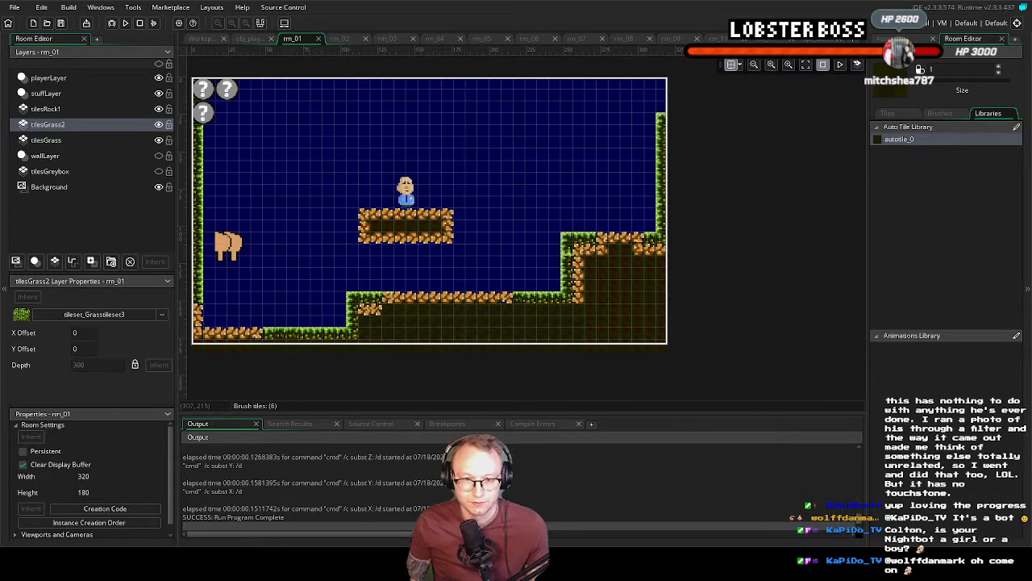
Switch to Aseprite and add a new layer above Layer 1 in the rock base tile sprite
{"action": "key", "text": "alt+Tab"}
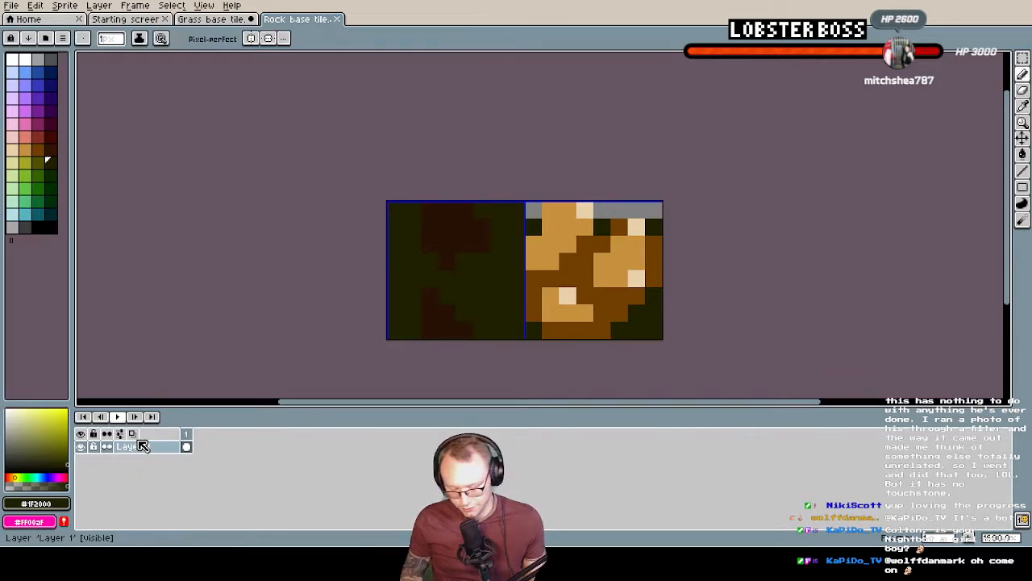
{"action": "key", "text": "shift+n"}
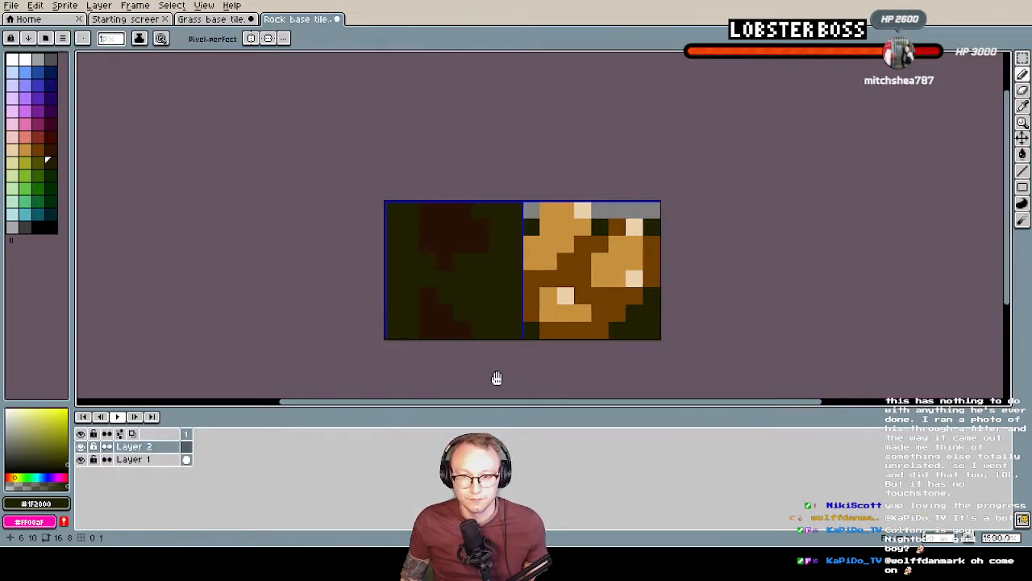
{"action": "middle_click_drag", "start_coordinate": [497, 377], "coordinate": [459, 377]}
{"action": "left_click", "coordinate": [81, 459]}
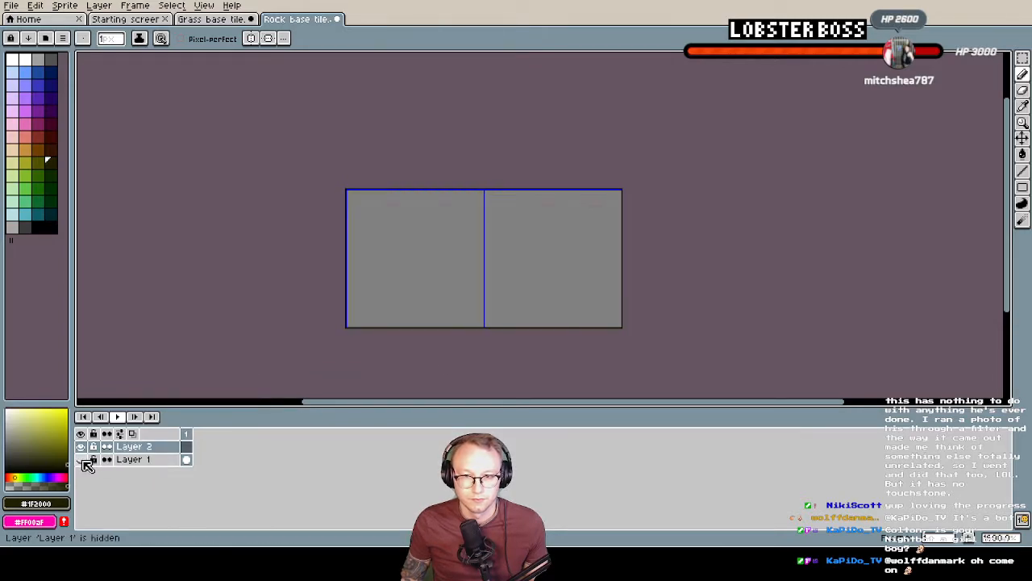
{"action": "left_click", "coordinate": [80, 458]}
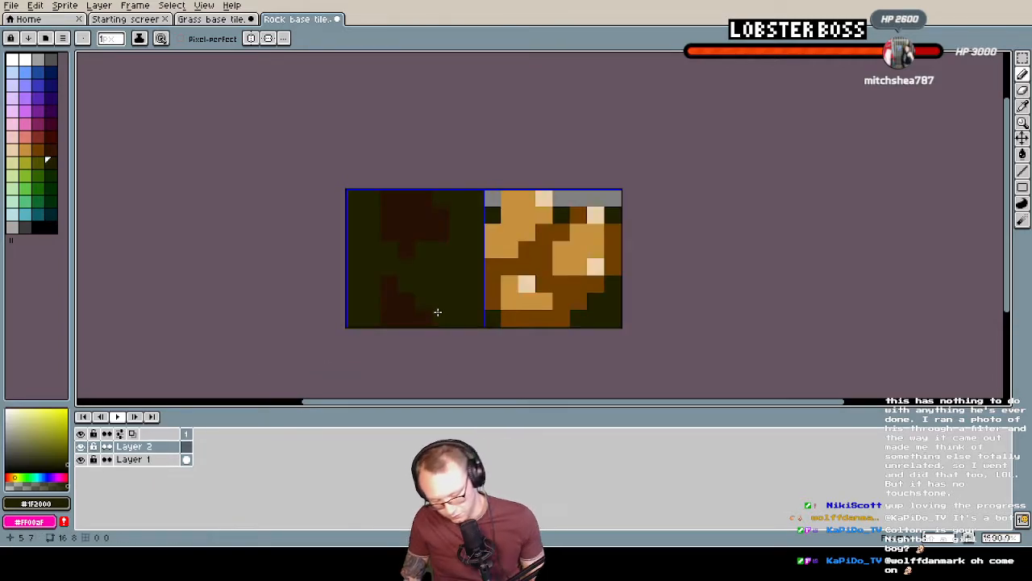
With Layer 1 hidden, draw three light-brown rock shapes on Layer 2 in the right-hand tile using the old rock's colour
{"action": "left_click", "coordinate": [549, 279], "text": "alt"}
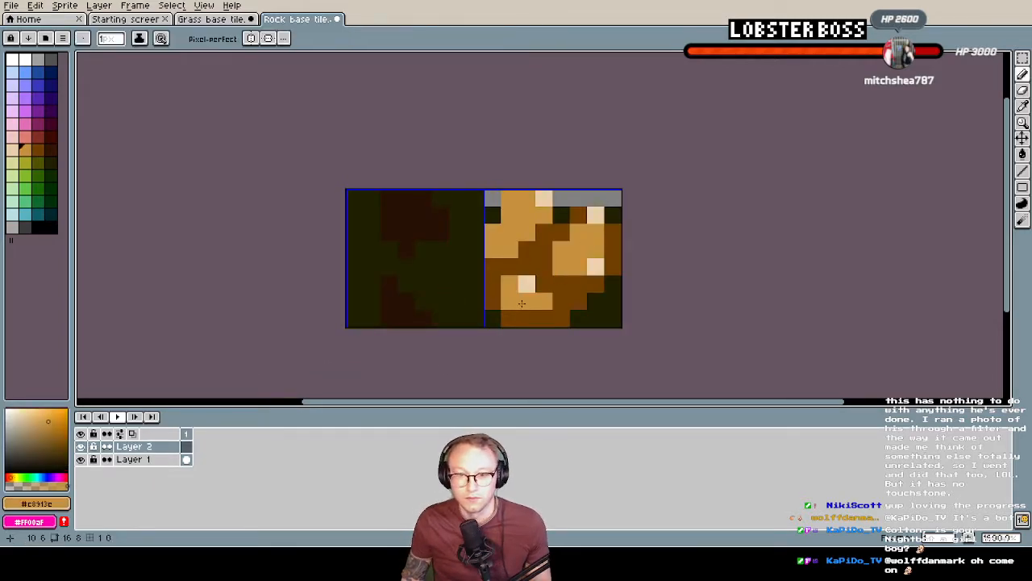
{"action": "left_click", "coordinate": [81, 459]}
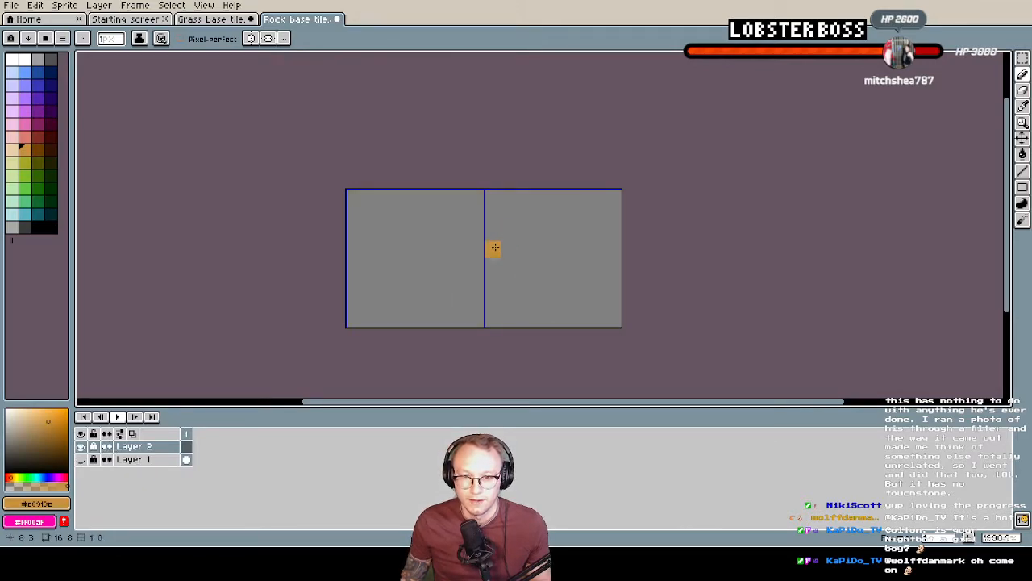
{"action": "left_click_drag", "start_coordinate": [493, 249], "coordinate": [502, 208]}
{"action": "left_click", "coordinate": [517, 233]}
{"action": "mouse_move", "coordinate": [568, 216]}
{"action": "left_mouse_down"}
{"action": "mouse_move", "coordinate": [540, 250]}
{"action": "mouse_move", "coordinate": [601, 200]}
{"action": "mouse_move", "coordinate": [596, 217]}
{"action": "left_mouse_up"}
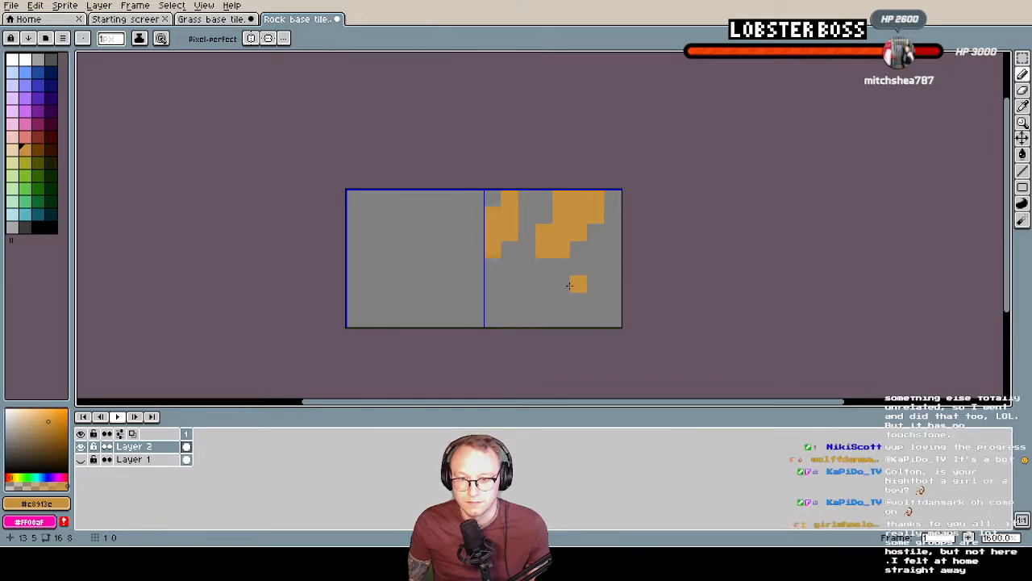
{"action": "left_click_drag", "start_coordinate": [575, 283], "coordinate": [561, 295]}
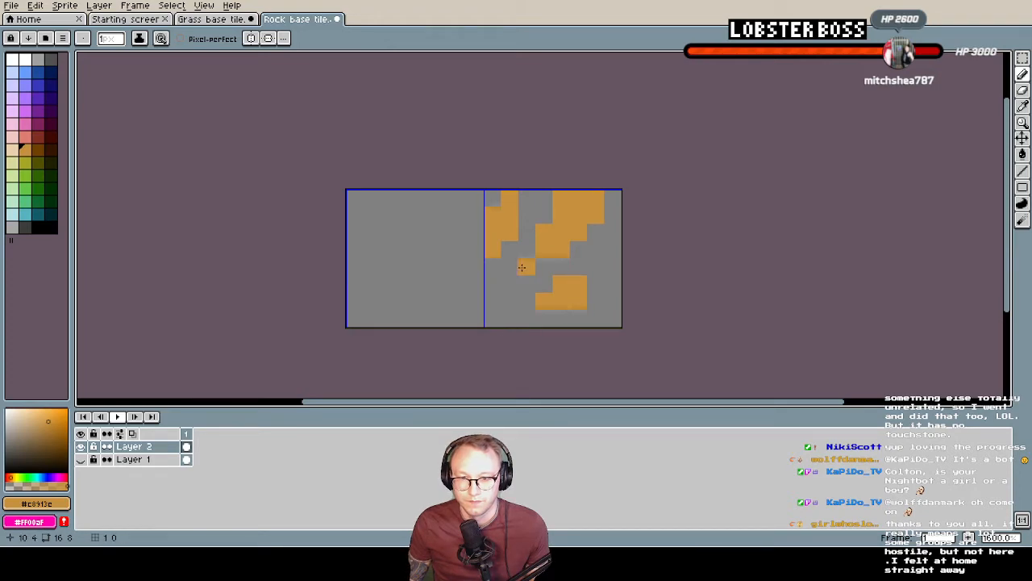
Sample dark brown #6F3F00 from the old rock and start shading below the small upper rock and around the lower rock on Layer 2
{"action": "left_click", "coordinate": [80, 459]}
{"action": "left_click", "coordinate": [525, 282], "text": "alt"}
{"action": "left_click", "coordinate": [82, 459]}
{"action": "left_click", "coordinate": [493, 267]}
{"action": "left_click", "coordinate": [510, 250]}
{"action": "left_click_drag", "start_coordinate": [542, 270], "coordinate": [574, 265]}
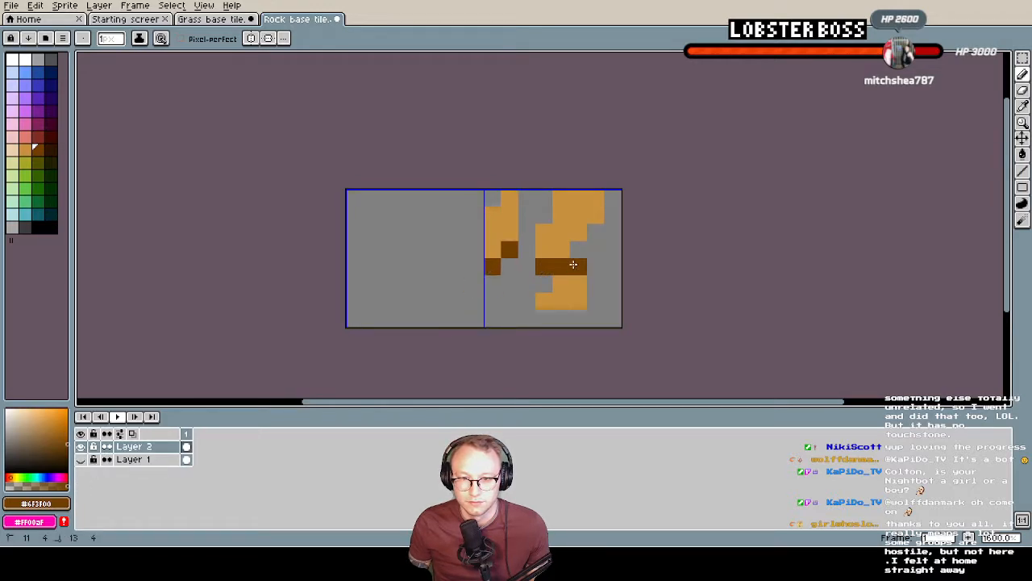
{"action": "left_click", "coordinate": [544, 317]}
{"action": "left_click", "coordinate": [527, 301]}
{"action": "left_click_drag", "start_coordinate": [560, 318], "coordinate": [579, 318]}
{"action": "left_click_drag", "start_coordinate": [594, 281], "coordinate": [595, 300]}
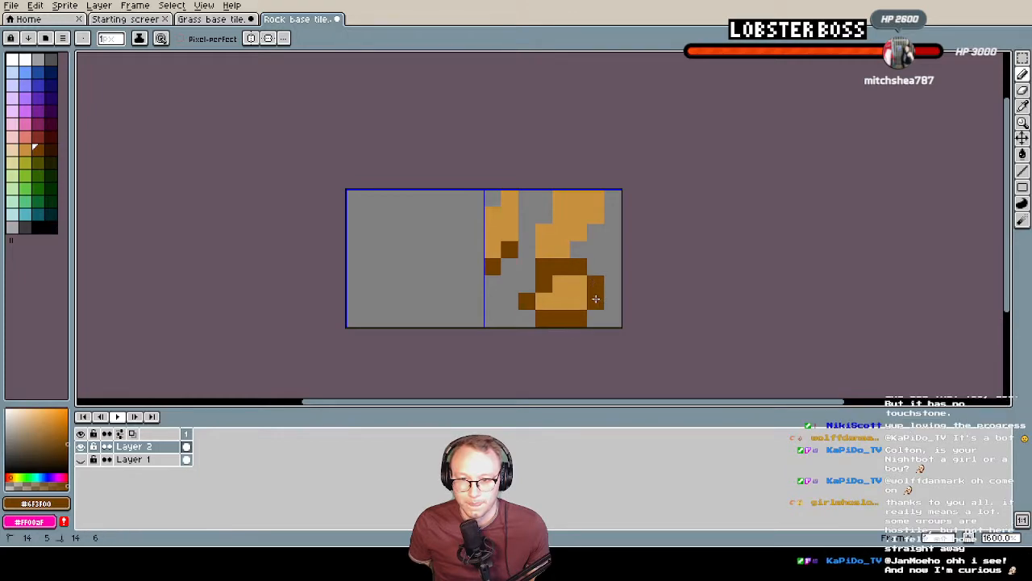
Continue the dark-brown shading up between the two upper rocks and along the right side of the larger one
{"action": "key", "text": "e"}
{"action": "left_click", "coordinate": [544, 267]}
{"action": "key", "text": "b"}
{"action": "left_click", "coordinate": [545, 269]}
{"action": "left_click_drag", "start_coordinate": [527, 248], "coordinate": [544, 216]}
{"action": "left_click_drag", "start_coordinate": [579, 249], "coordinate": [612, 215]}
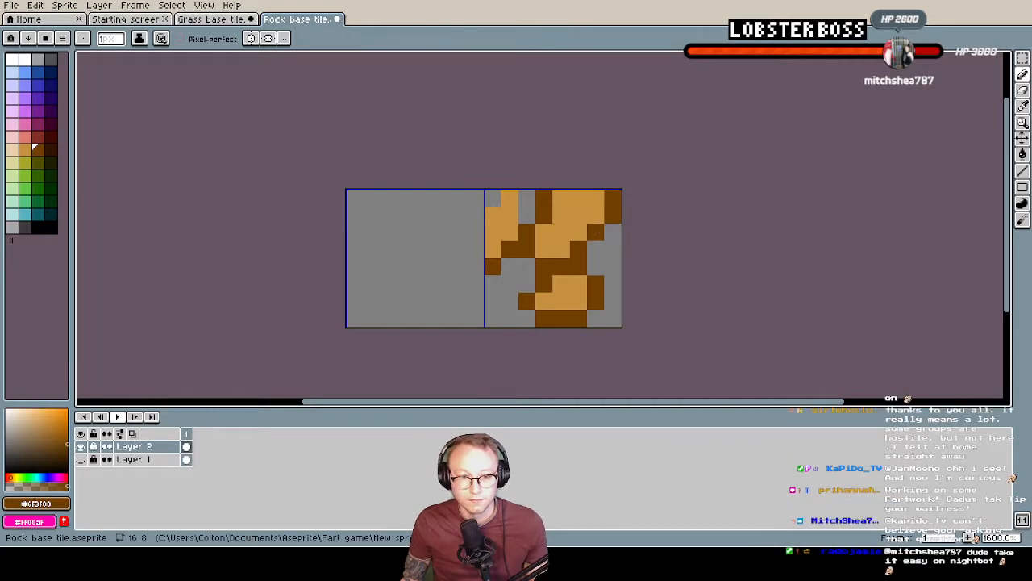
Sample the old rock's pale highlight colour and add highlight pixels to the three new rocks on Layer 2
{"action": "left_click", "coordinate": [81, 459]}
{"action": "left_click", "coordinate": [595, 266], "text": "alt"}
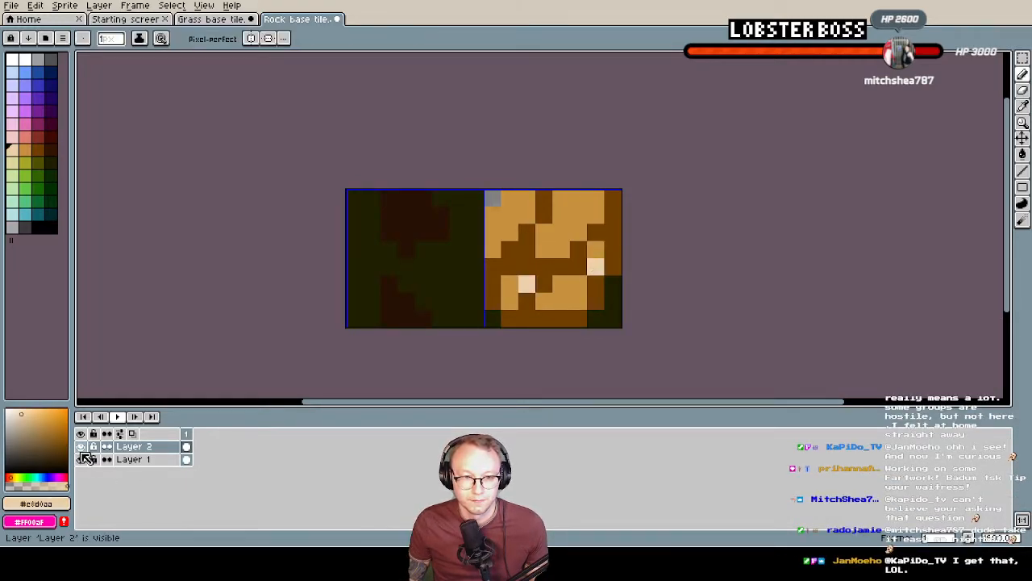
{"action": "left_click", "coordinate": [81, 458]}
{"action": "left_click", "coordinate": [594, 198]}
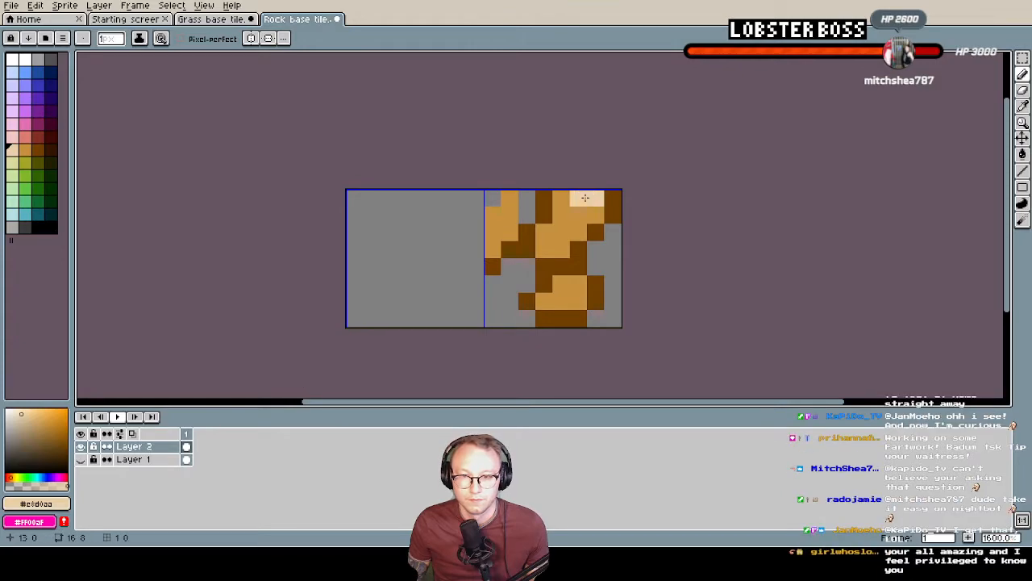
{"action": "left_click", "coordinate": [510, 215]}
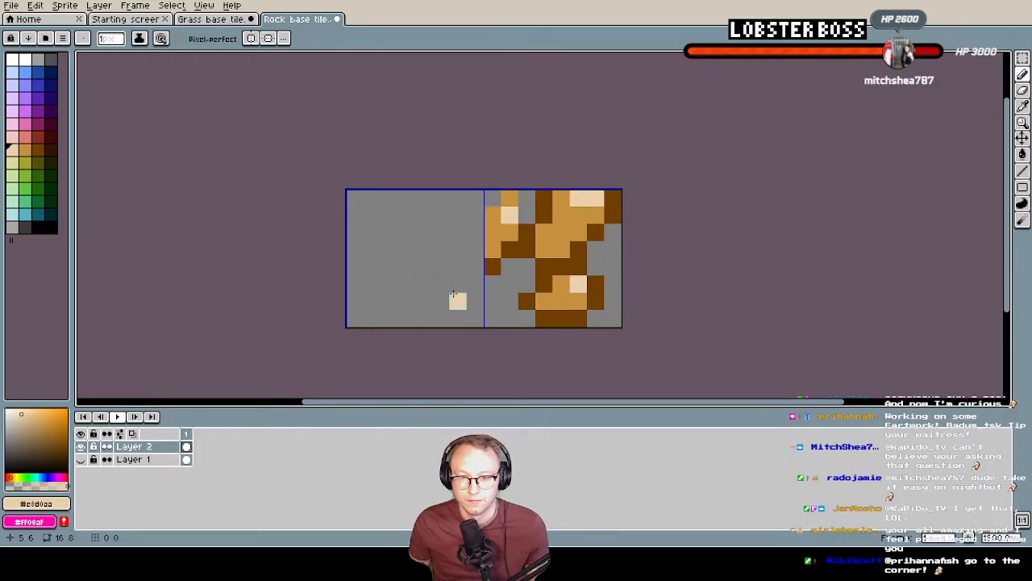
Sample dark green #1F2000 from Layer 1 and fill the empty areas of both tiles on Layer 2 with it
{"action": "left_click", "coordinate": [82, 460]}
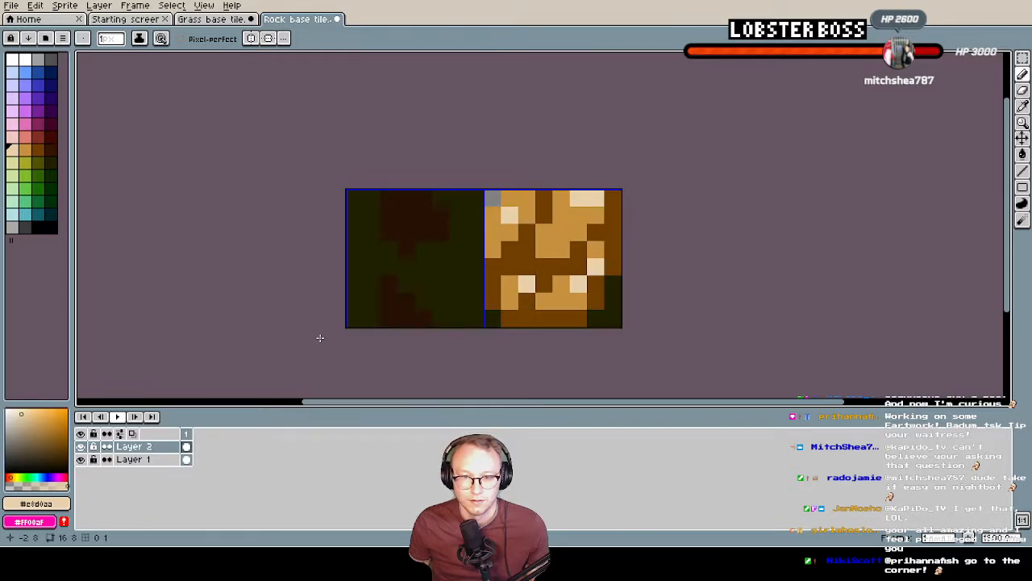
{"action": "left_click", "coordinate": [611, 311], "text": "alt"}
{"action": "left_click", "coordinate": [82, 461]}
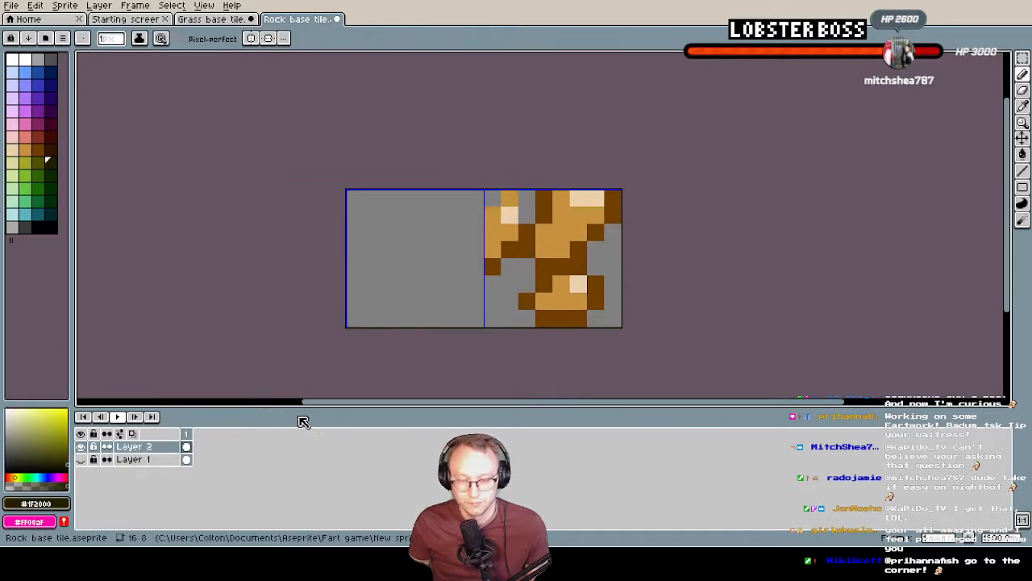
{"action": "key", "text": "g"}
{"action": "left_click", "coordinate": [613, 250]}
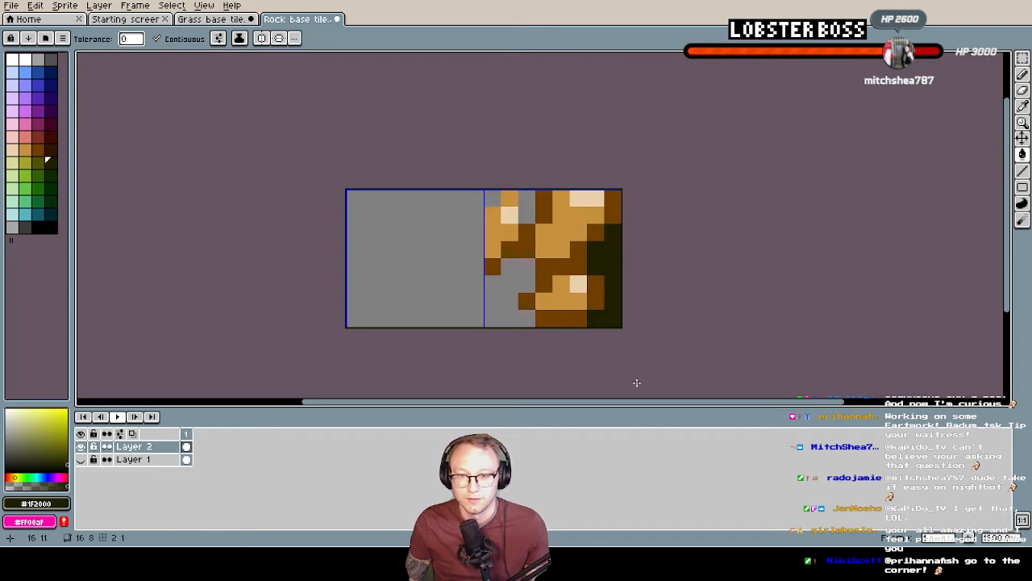
{"action": "key", "text": "g"}
{"action": "left_click", "coordinate": [511, 290]}
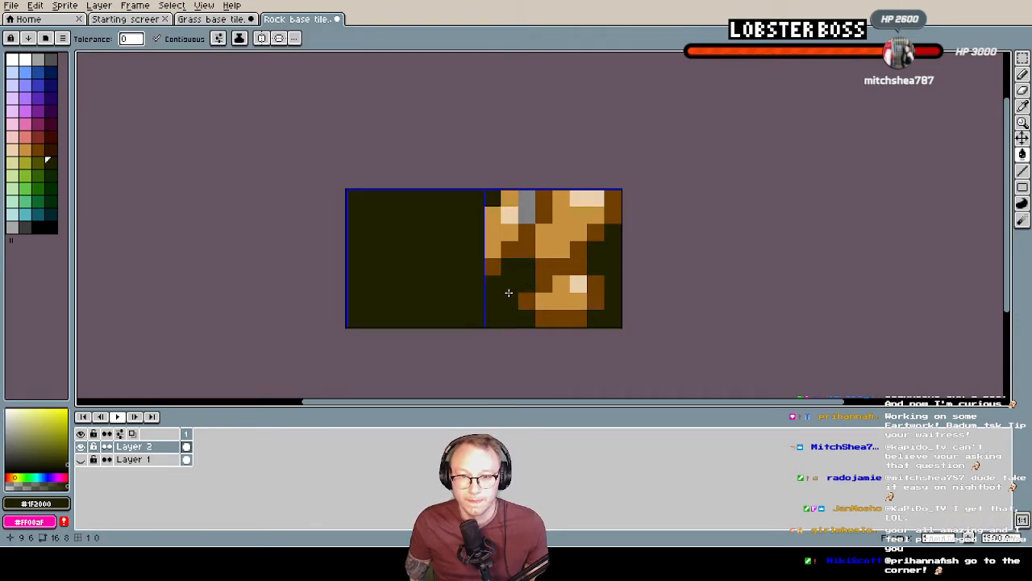
{"action": "left_click", "coordinate": [526, 206]}
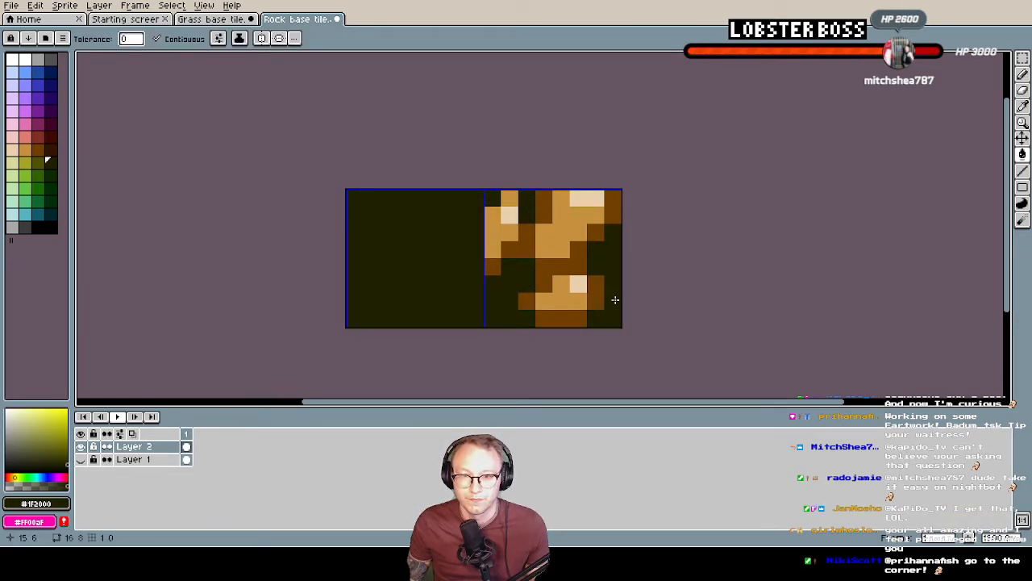
Erase the background and dark-brown pixels between and beside the rocks along the right-hand tile's top edge for a jagged outline
{"action": "key", "text": "e"}
{"action": "left_click", "coordinate": [493, 198]}
{"action": "left_click", "coordinate": [527, 198]}
{"action": "left_click", "coordinate": [527, 215]}
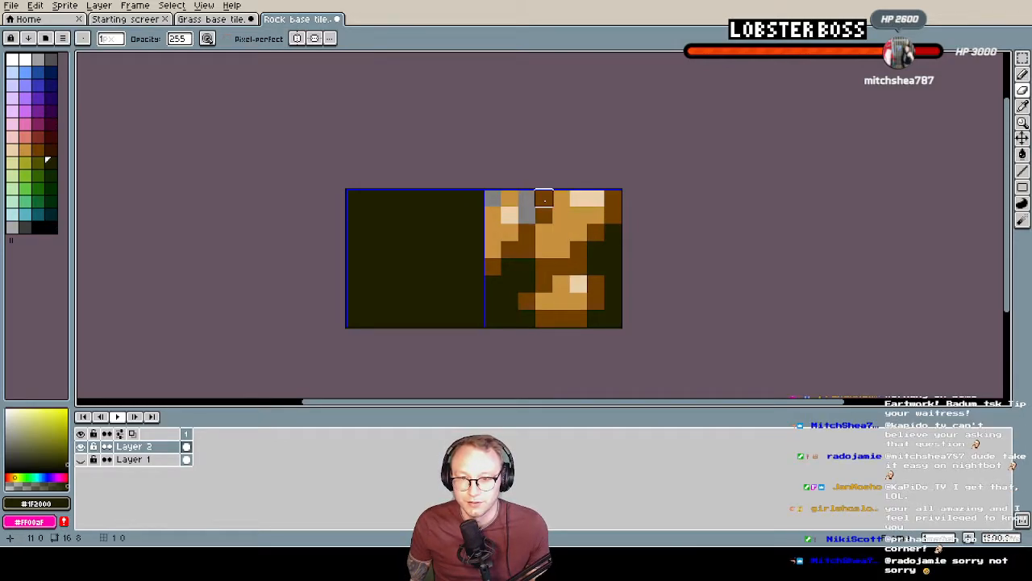
{"action": "left_click", "coordinate": [543, 199]}
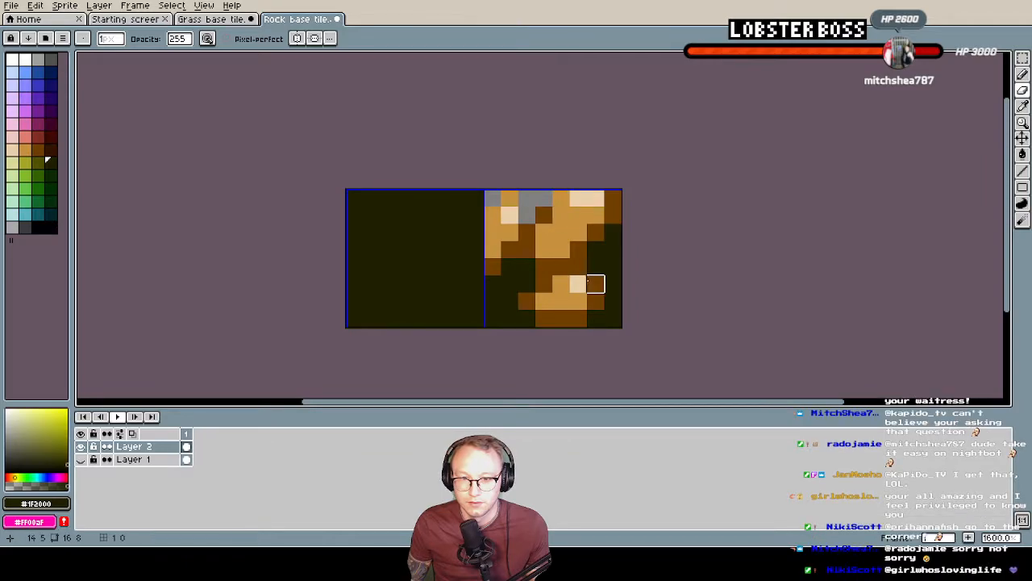
{"action": "left_click", "coordinate": [612, 198]}
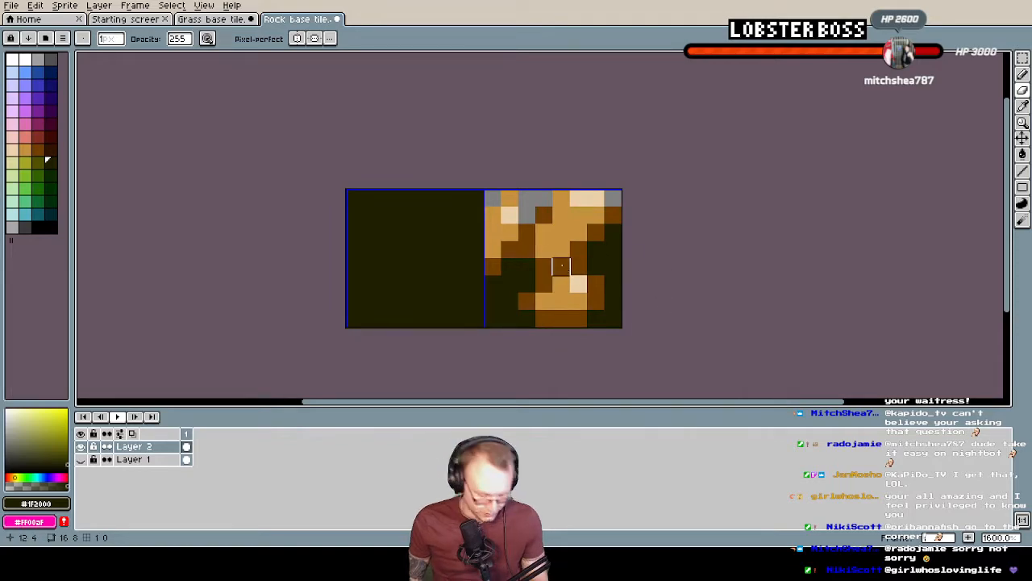
Add a #6F3F00 shadow pixel in the gap between the upper and lower rocks
{"action": "left_click", "coordinate": [525, 239], "text": "alt"}
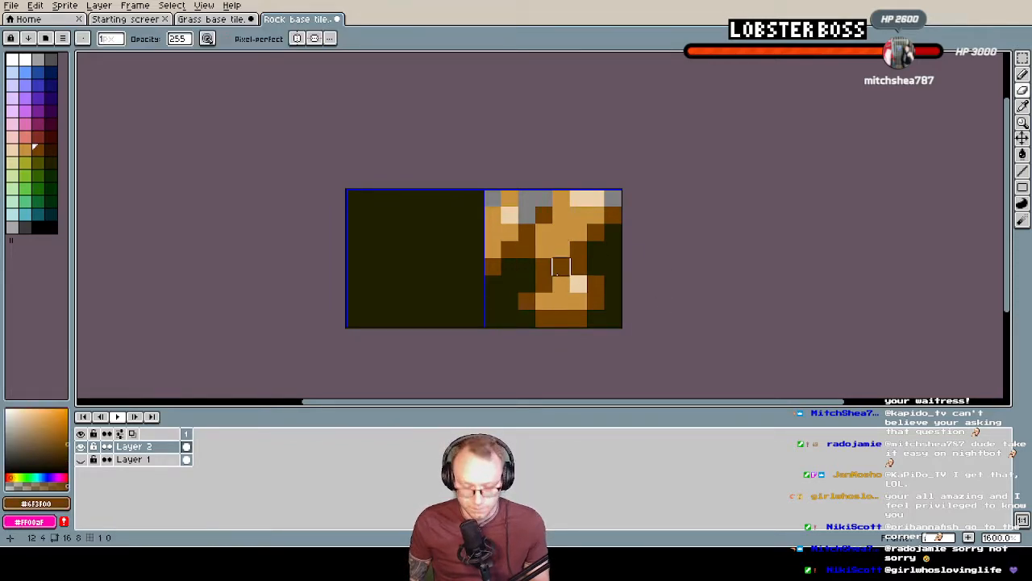
{"action": "left_click", "coordinate": [526, 267]}
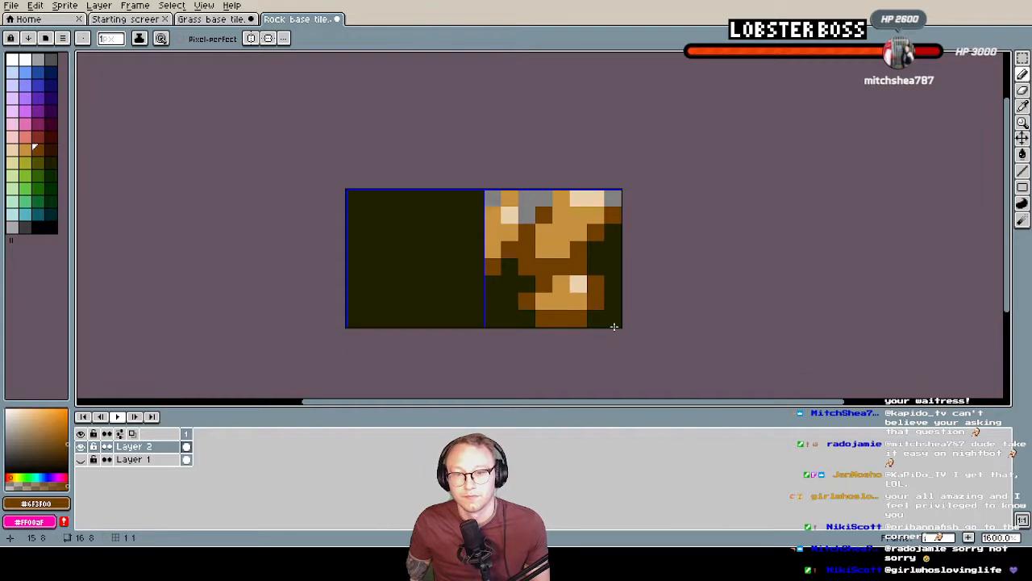
{"action": "mouse_move", "coordinate": [534, 300]}
{"action": "middle_mouse_down"}
{"action": "mouse_move", "coordinate": [546, 297]}
{"action": "mouse_move", "coordinate": [520, 301]}
{"action": "middle_mouse_up"}
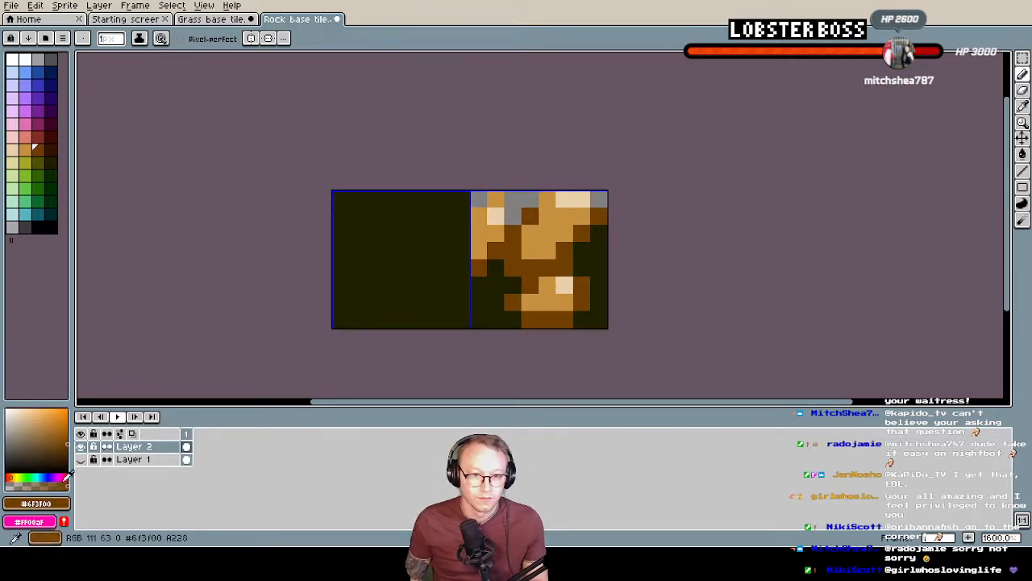
Sample the dark reddish brown #271205 from Layer 1 and paint two irregular patches in the left-hand tile on Layer 2
{"action": "left_click", "coordinate": [79, 446]}
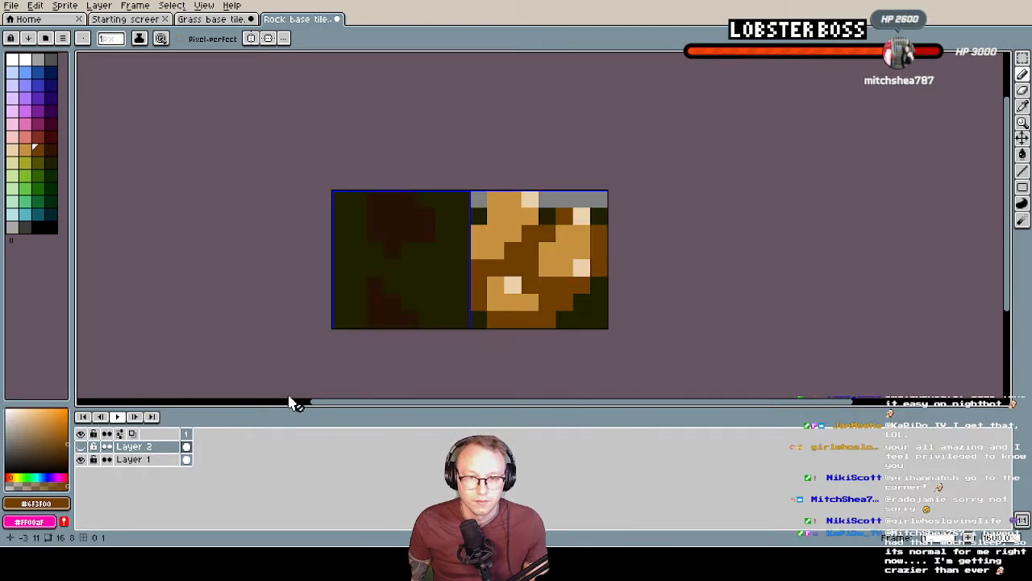
{"action": "left_click", "coordinate": [414, 219], "text": "alt"}
{"action": "left_click", "coordinate": [80, 446]}
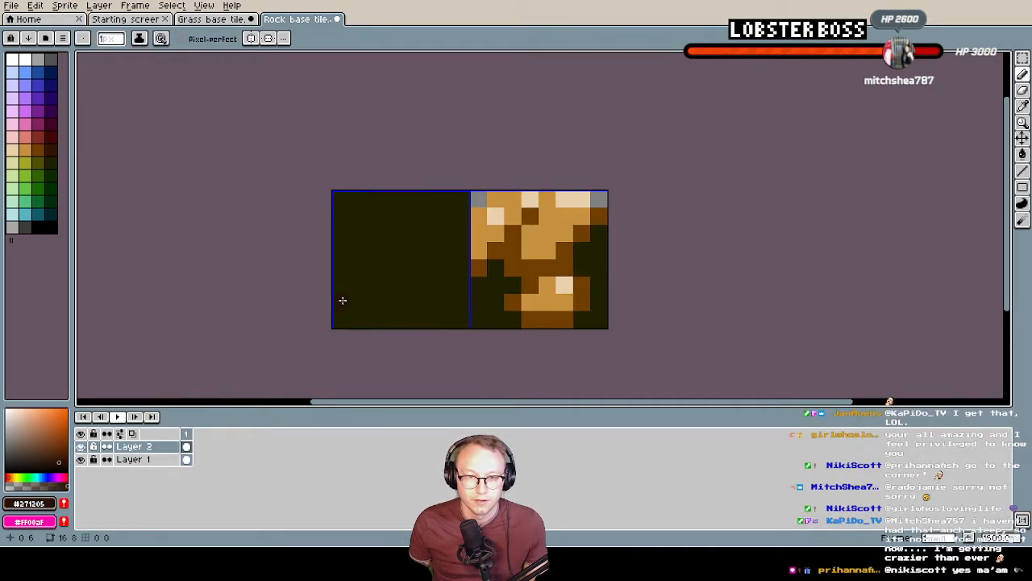
{"action": "left_click", "coordinate": [80, 459]}
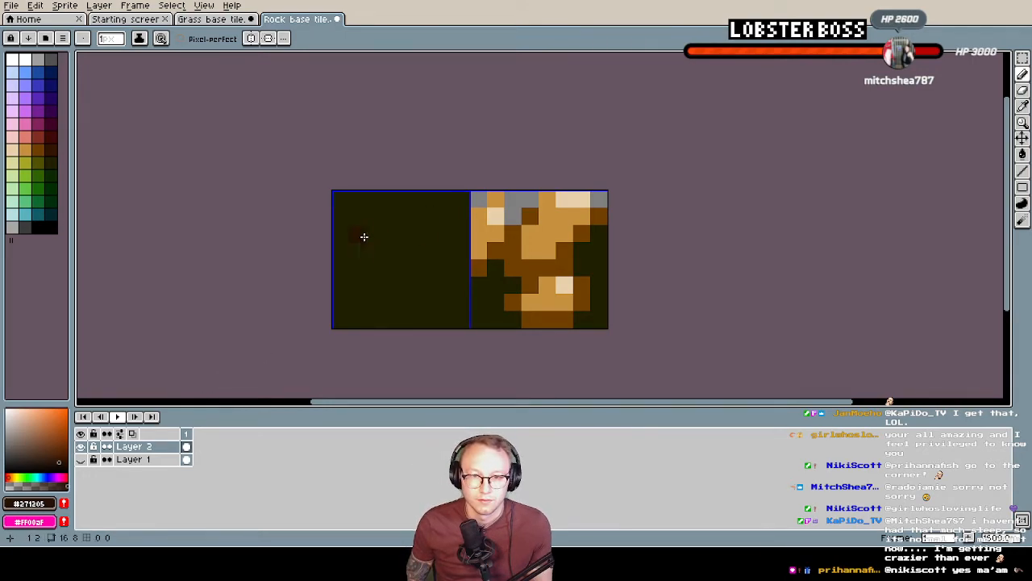
{"action": "mouse_move", "coordinate": [464, 252]}
{"action": "left_mouse_down"}
{"action": "mouse_move", "coordinate": [462, 272]}
{"action": "mouse_move", "coordinate": [442, 255]}
{"action": "left_mouse_up"}
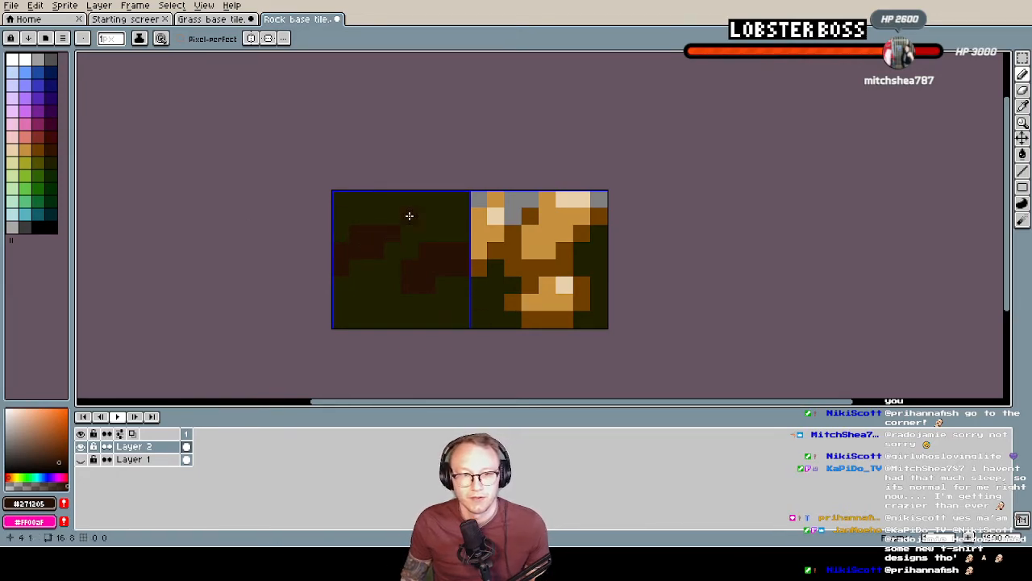
{"action": "left_click", "coordinate": [18, 18]}
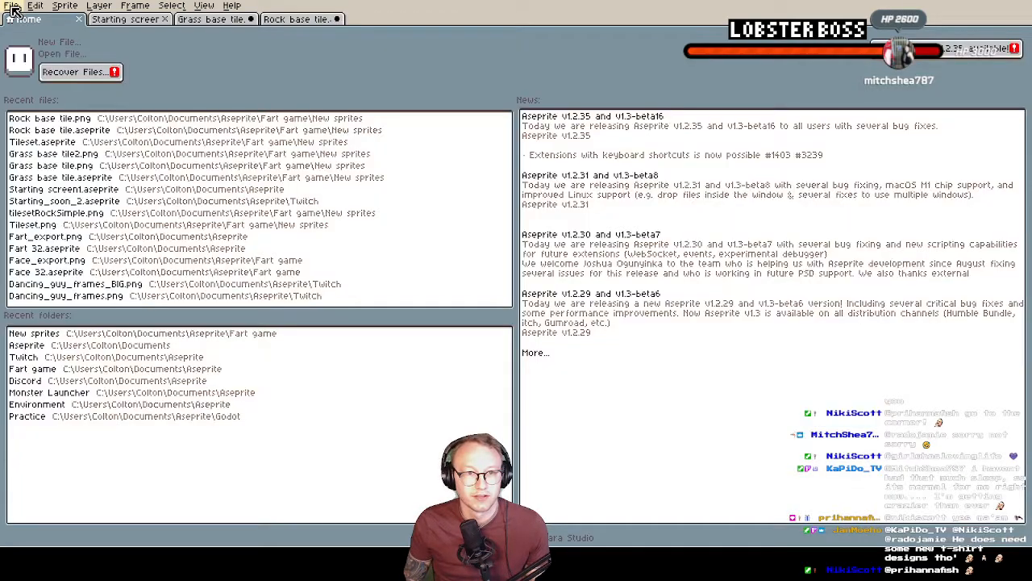
Export the visible layers of the Rock base tile sprite as a PNG at 100% size, accepting the loss of layers
{"action": "left_click", "coordinate": [302, 21]}
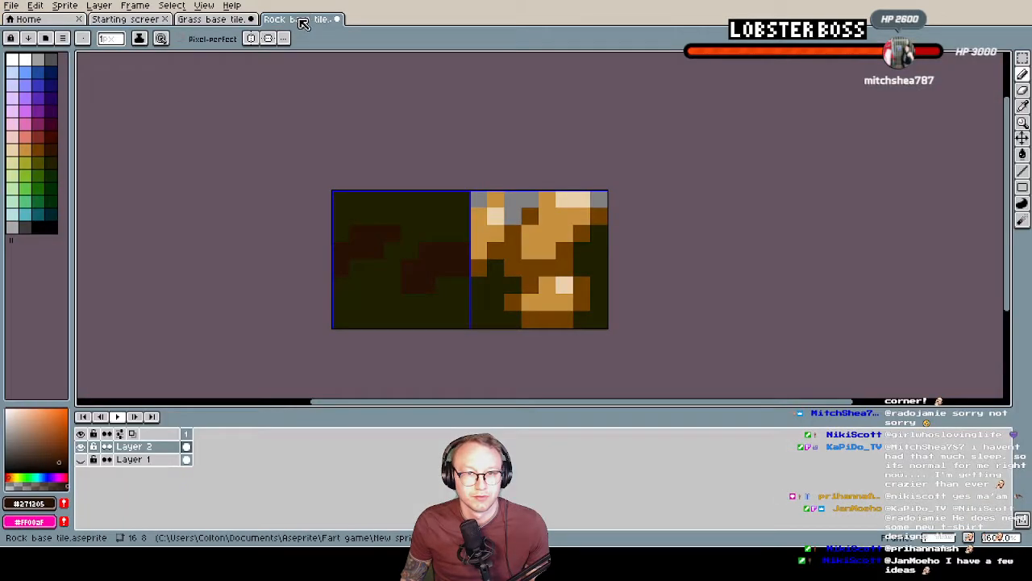
{"action": "left_click", "coordinate": [11, 6]}
{"action": "left_click", "coordinate": [41, 83]}
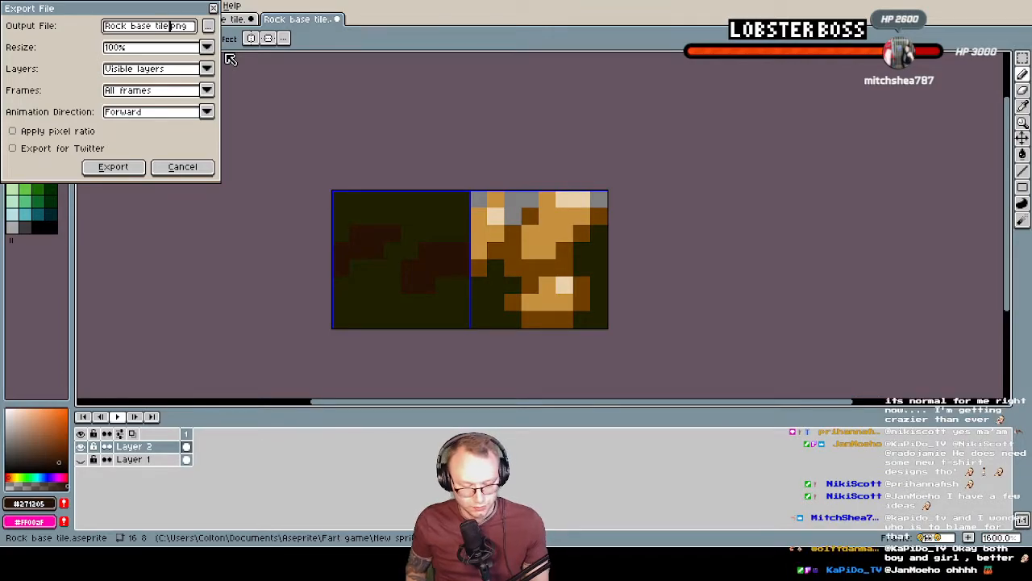
{"action": "left_click", "coordinate": [113, 166]}
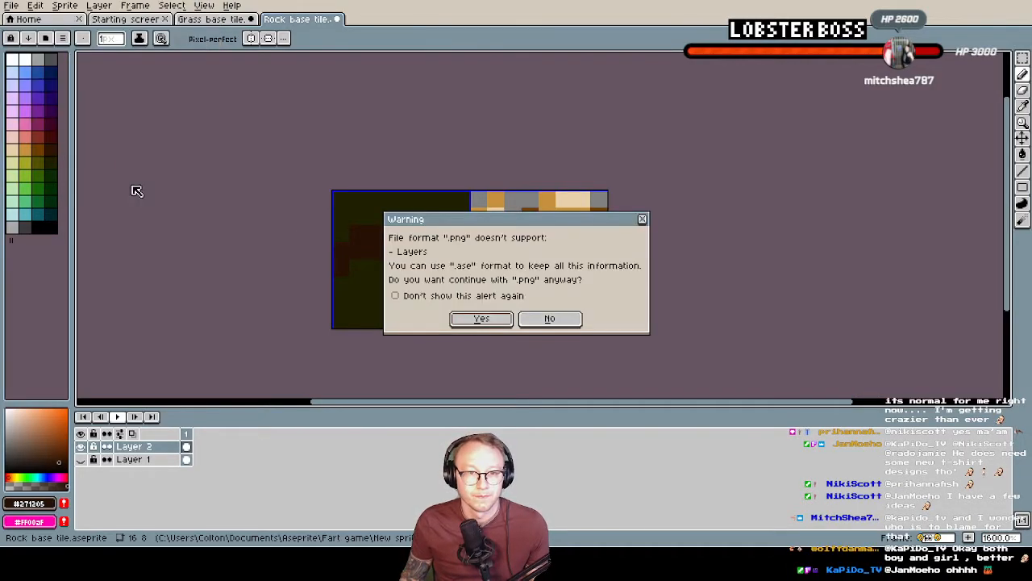
{"action": "left_click", "coordinate": [481, 318]}
Switch to Tilesetter and delete the old rock base tiles together with the tileset generated from them
{"action": "key", "text": "alt"}
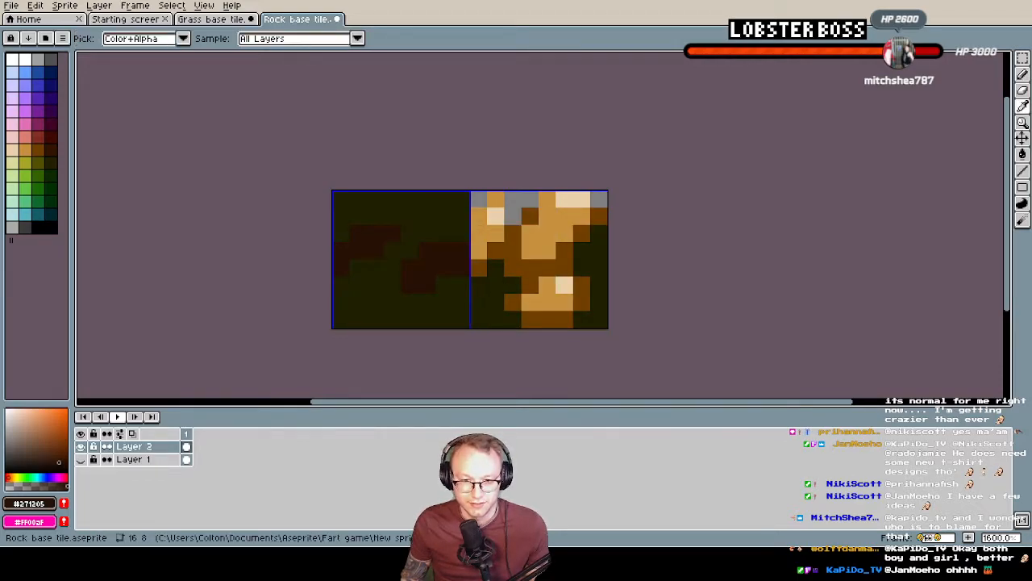
{"action": "key", "text": "alt+Tab"}
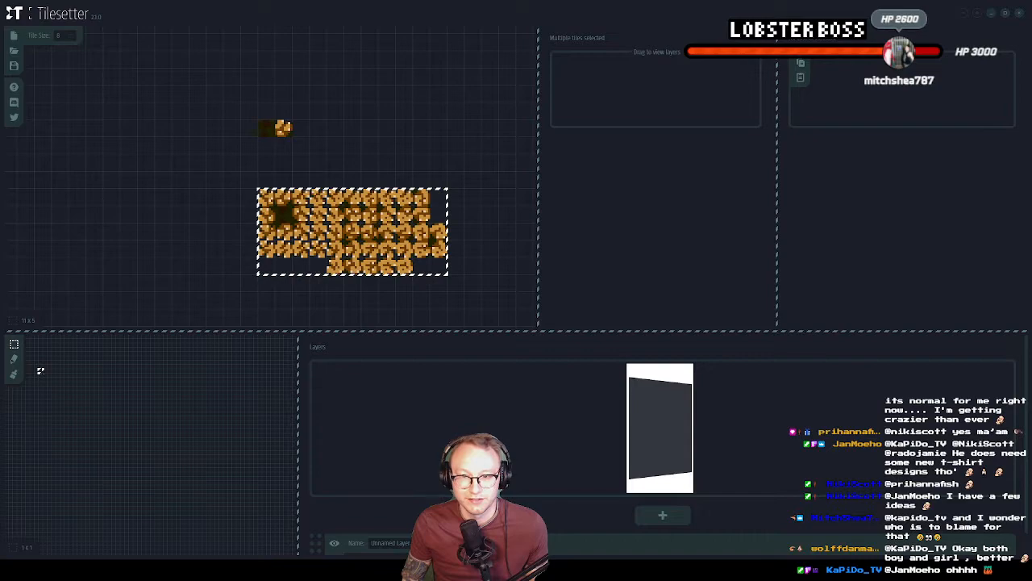
{"action": "left_click_drag", "start_coordinate": [204, 84], "coordinate": [482, 309]}
{"action": "key", "text": "Delete"}
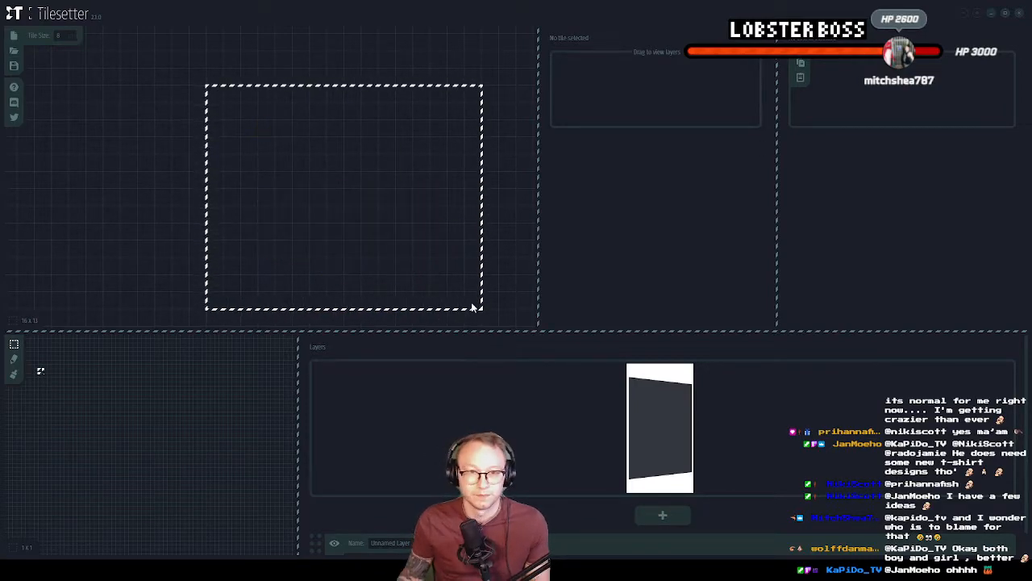
Import the newly exported rock base tile PNG onto the empty tile grid
{"action": "left_click", "coordinate": [198, 126]}
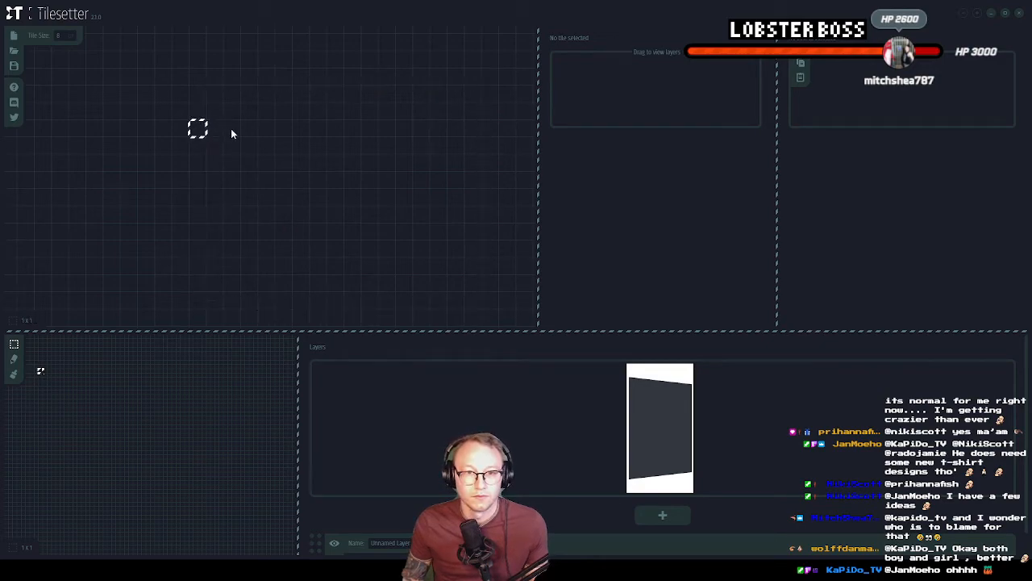
{"action": "right_click", "coordinate": [250, 131]}
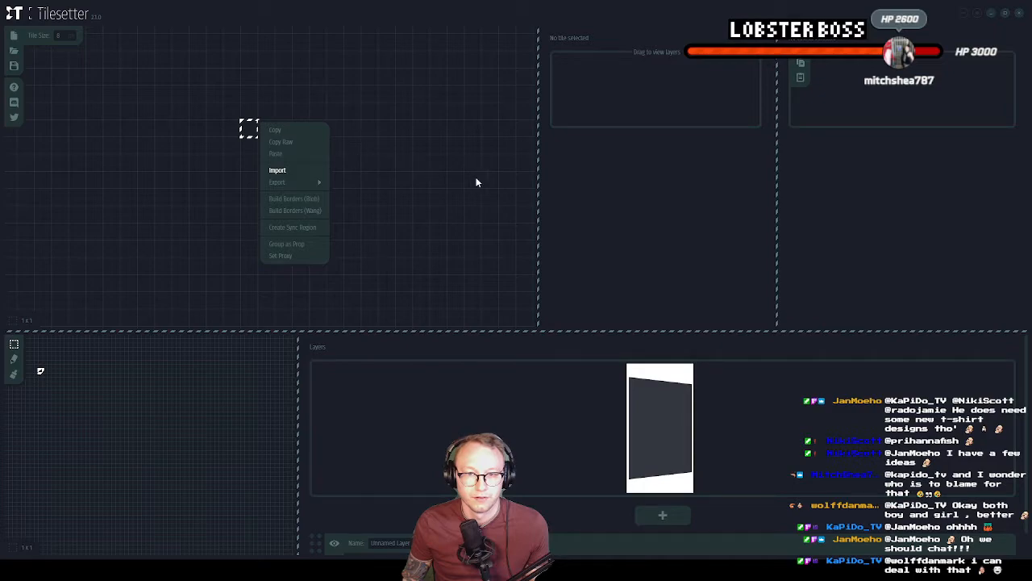
{"action": "left_click", "coordinate": [278, 170]}
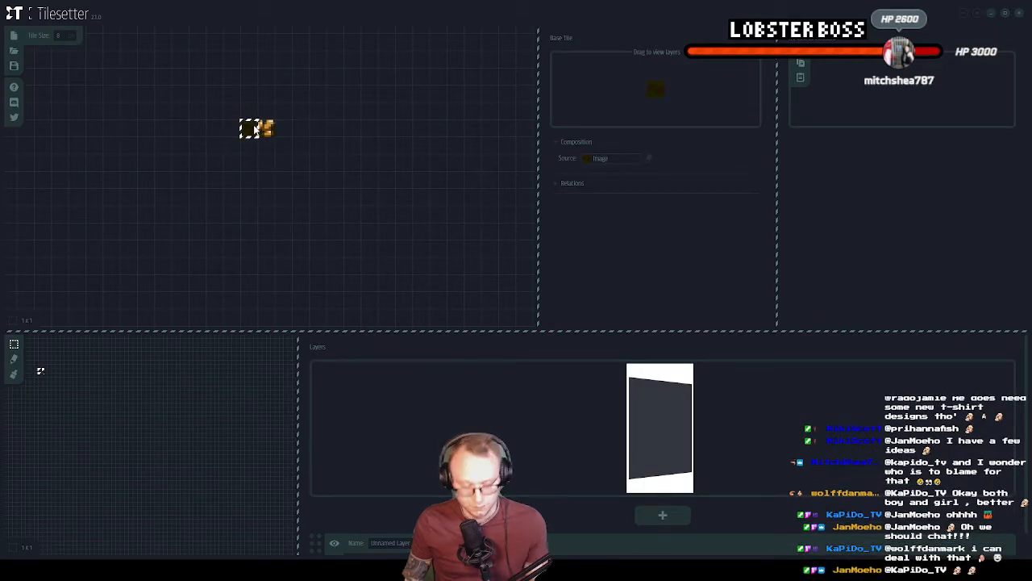
Place a copy of the dark base tile in an empty area of the grid and build its Blob borders
{"action": "right_click", "coordinate": [332, 233]}
{"action": "left_click", "coordinate": [332, 234]}
{"action": "right_click", "coordinate": [336, 233]}
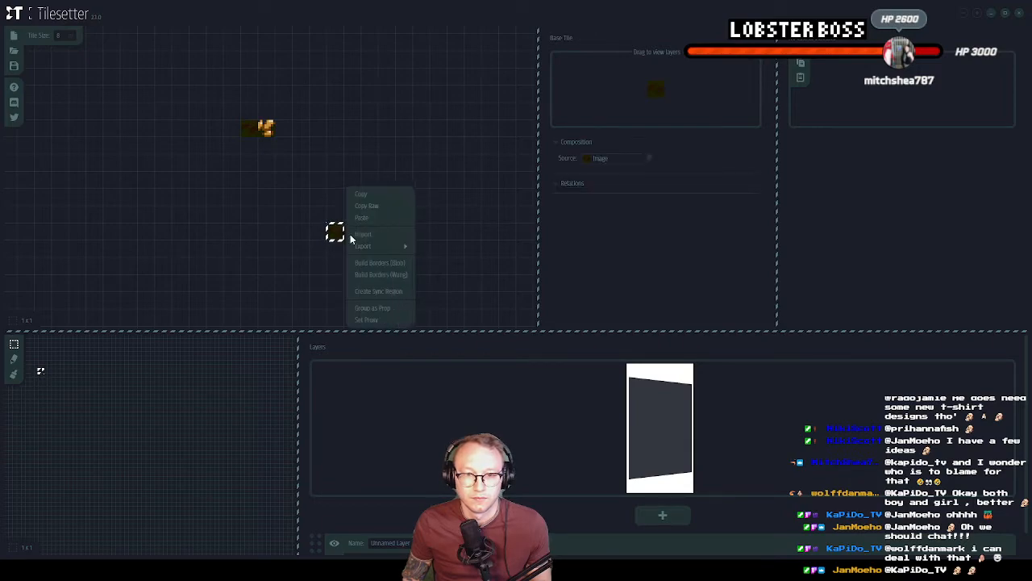
{"action": "left_click", "coordinate": [373, 249]}
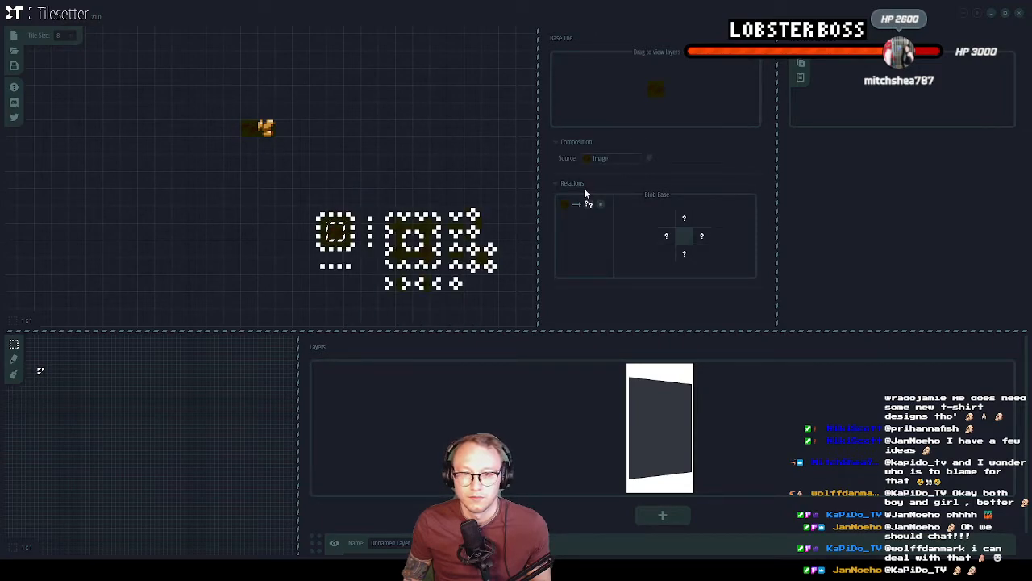
Set the rock tile as the source of all four border tiles, rotating the right, bottom and left ones to face outward
{"action": "left_click", "coordinate": [334, 218]}
{"action": "left_click", "coordinate": [614, 159]}
{"action": "left_click", "coordinate": [627, 175]}
{"action": "left_click", "coordinate": [573, 173]}
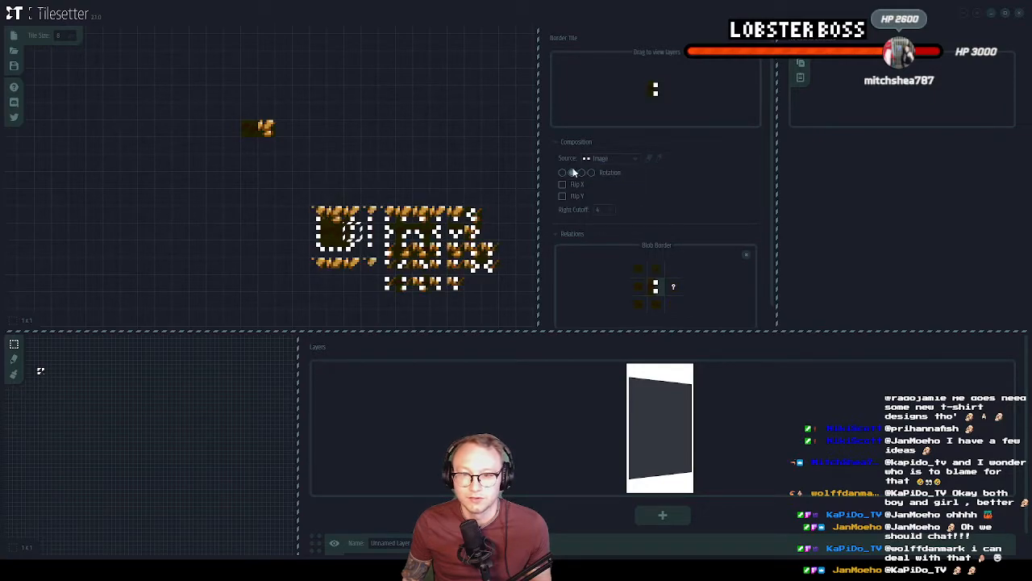
{"action": "left_click", "coordinate": [627, 175]}
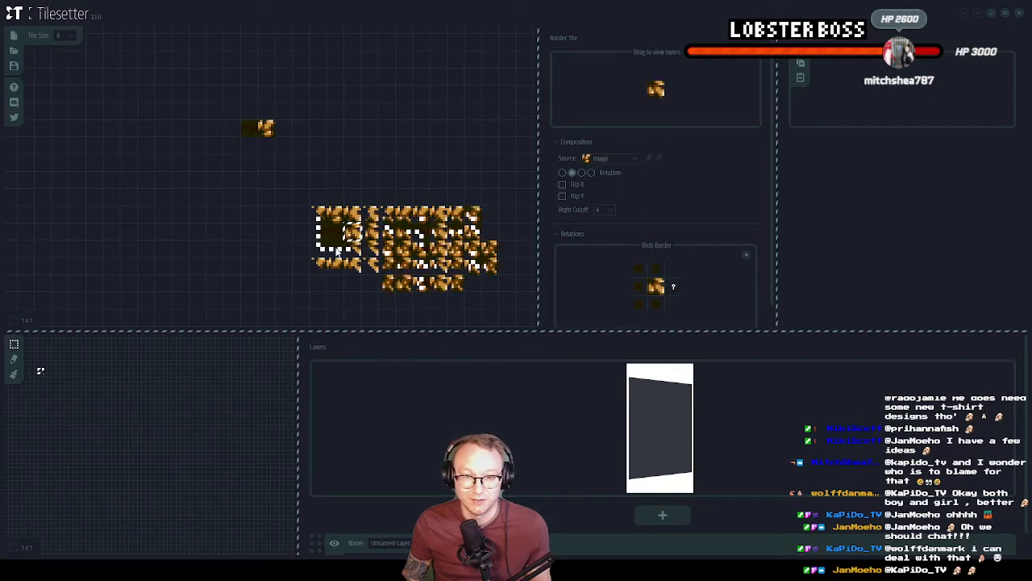
{"action": "left_click", "coordinate": [580, 172]}
{"action": "left_click", "coordinate": [627, 173]}
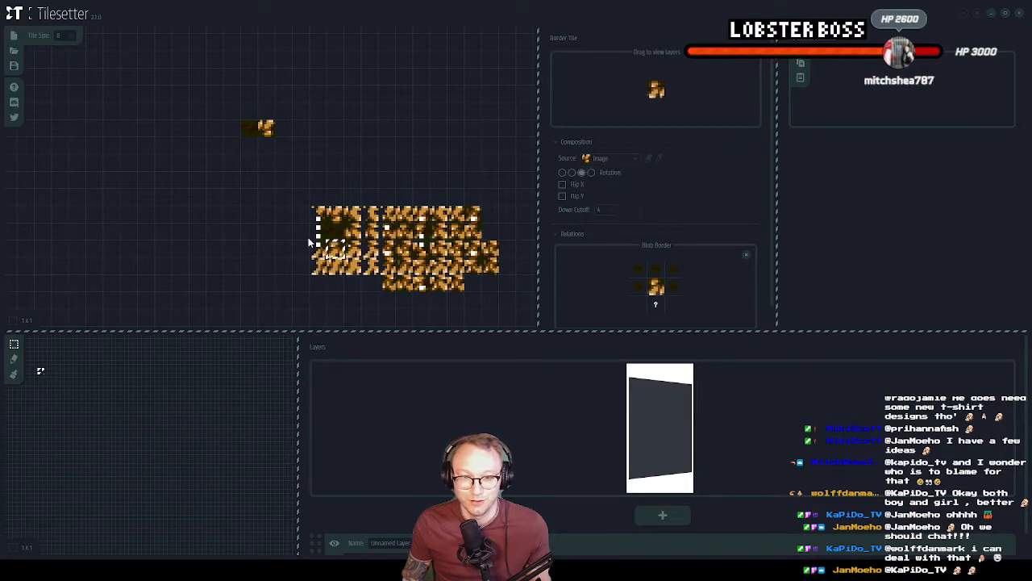
{"action": "left_click", "coordinate": [591, 173]}
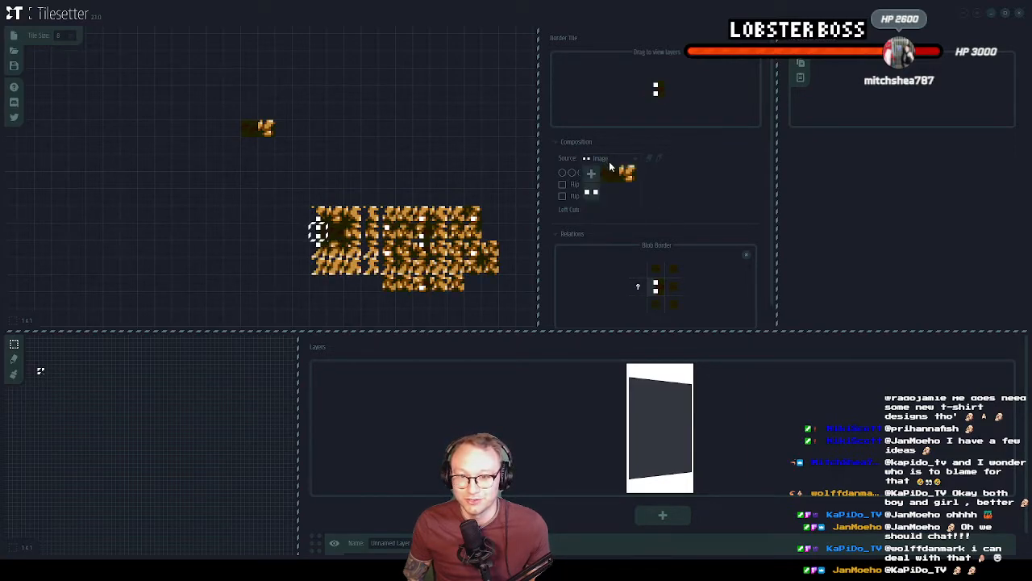
{"action": "left_click", "coordinate": [626, 173]}
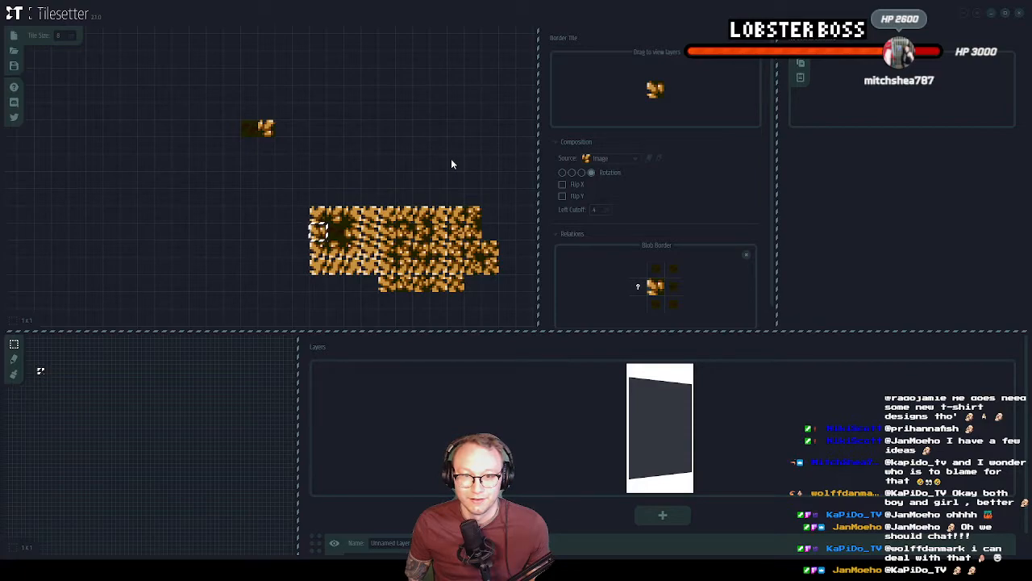
Select the whole generated rock tileset and export it in GMS2 (2.3.0) format as Rocktileset2
{"action": "left_click", "coordinate": [455, 163]}
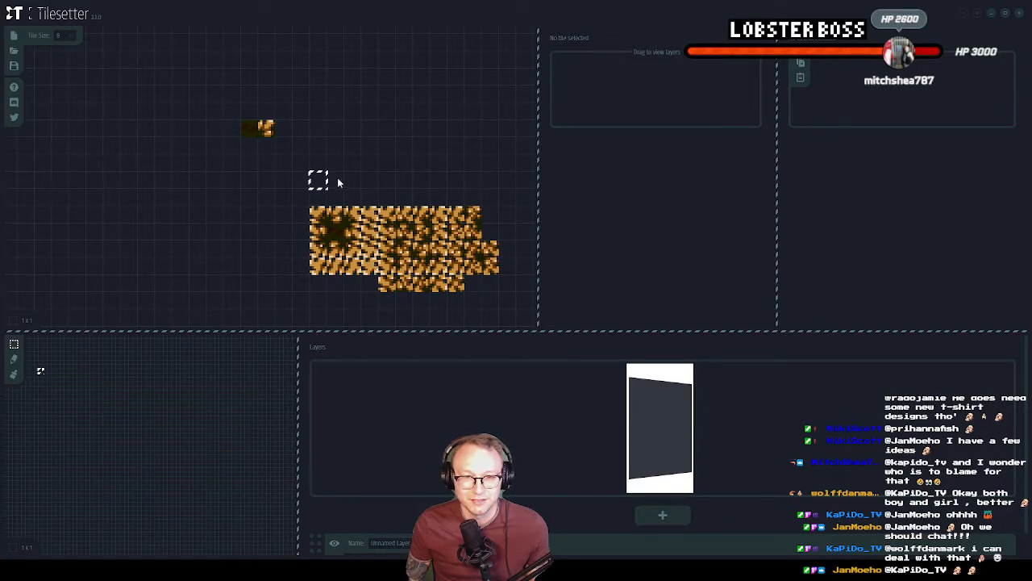
{"action": "middle_click_drag", "start_coordinate": [394, 231], "coordinate": [341, 180]}
{"action": "left_click", "coordinate": [435, 254]}
{"action": "left_click", "coordinate": [337, 135]}
{"action": "left_click_drag", "start_coordinate": [262, 159], "coordinate": [443, 239]}
{"action": "right_click", "coordinate": [411, 208]}
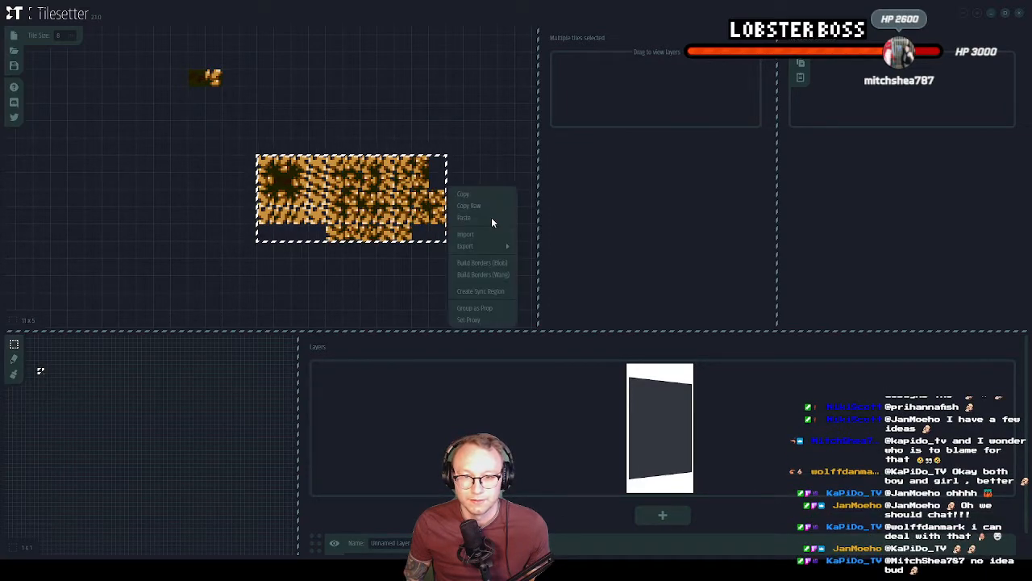
{"action": "mouse_move", "coordinate": [452, 233]}
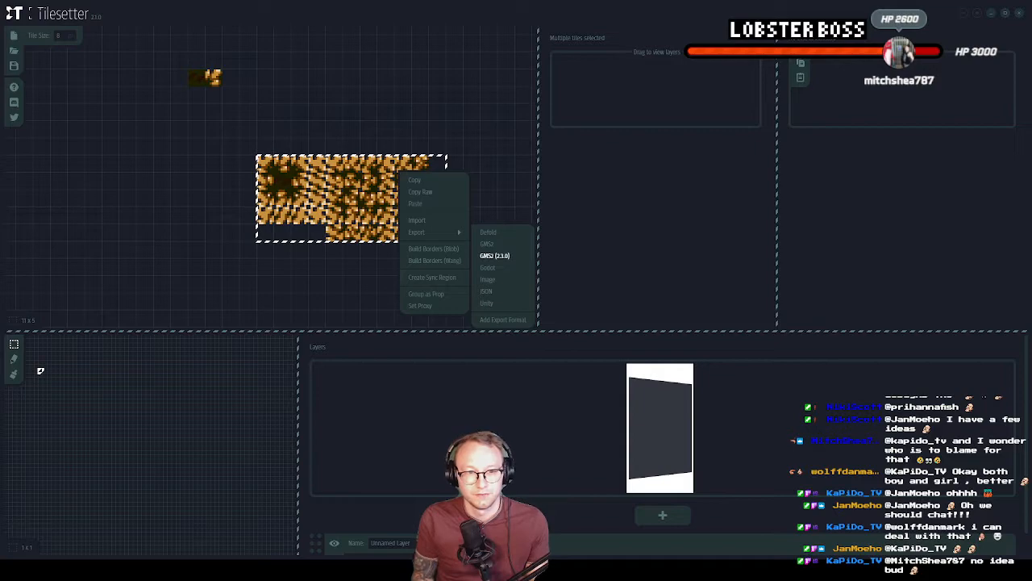
{"action": "left_click", "coordinate": [142, 244]}
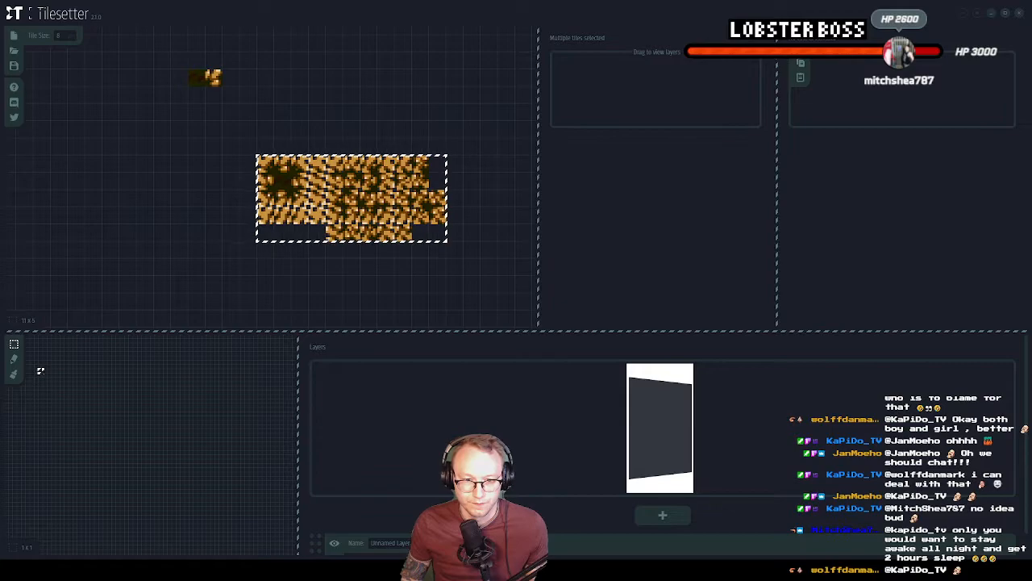
Switch to GameMaker, close the sprite_Rocktileset1_1 editor and import the exported tileset_Rocktileset2 into Tile Sets
{"action": "key", "text": "alt+Tab"}
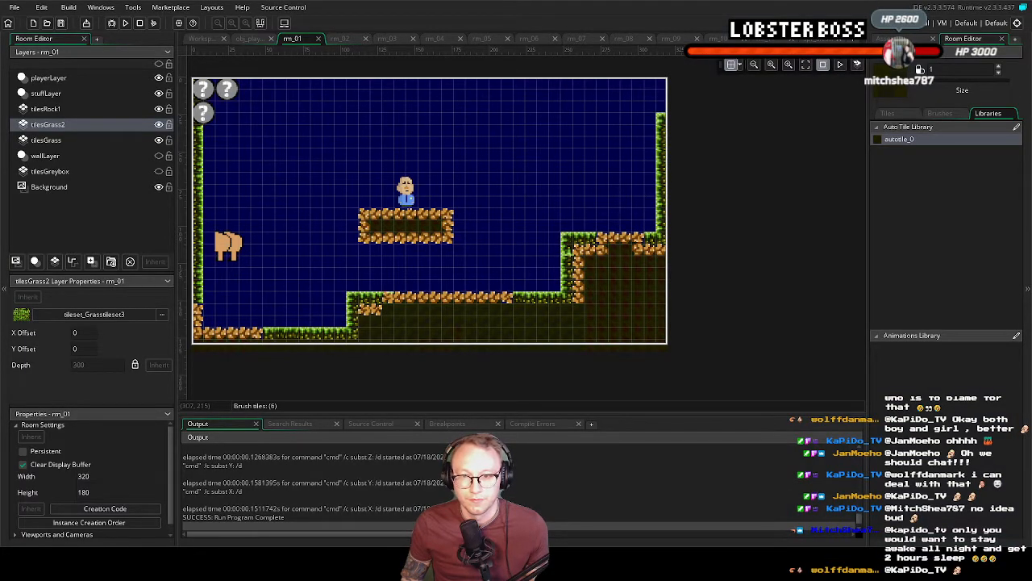
{"action": "left_click", "coordinate": [200, 39]}
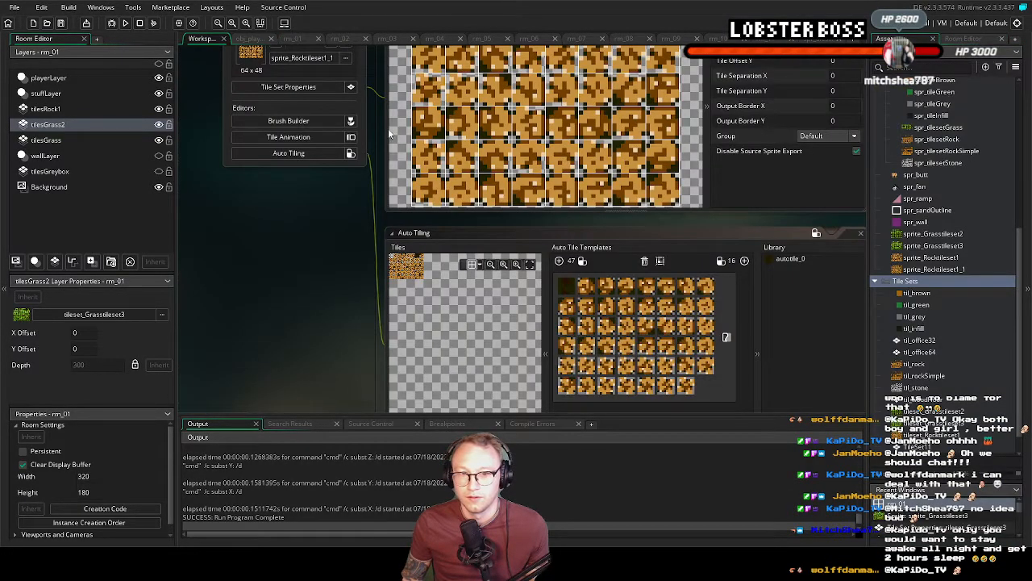
{"action": "scroll", "coordinate": [354, 147], "scroll_direction": "up", "scroll_amount": 3}
{"action": "left_click", "coordinate": [360, 115]}
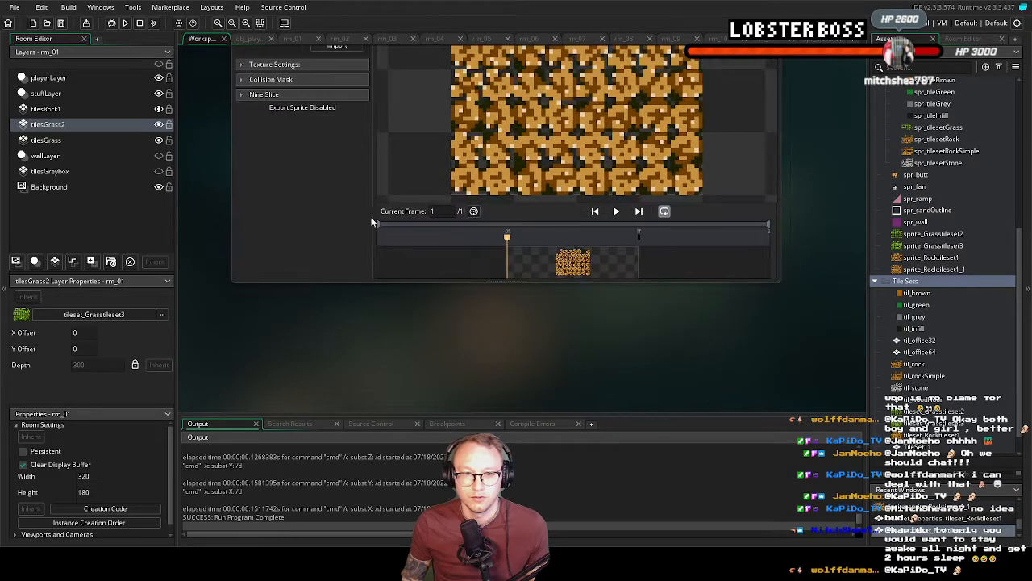
{"action": "left_click", "coordinate": [776, 91]}
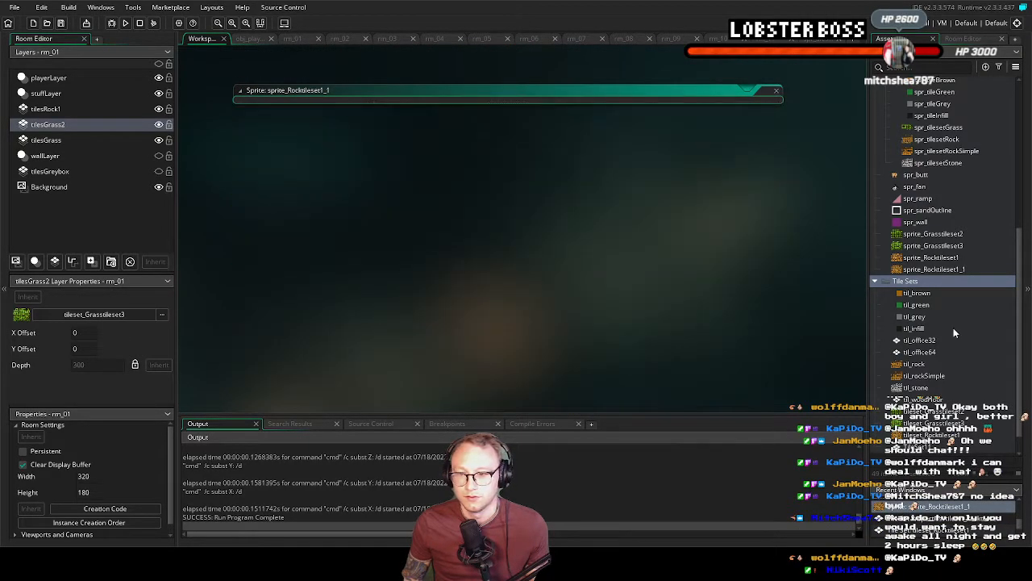
{"action": "right_click", "coordinate": [912, 281]}
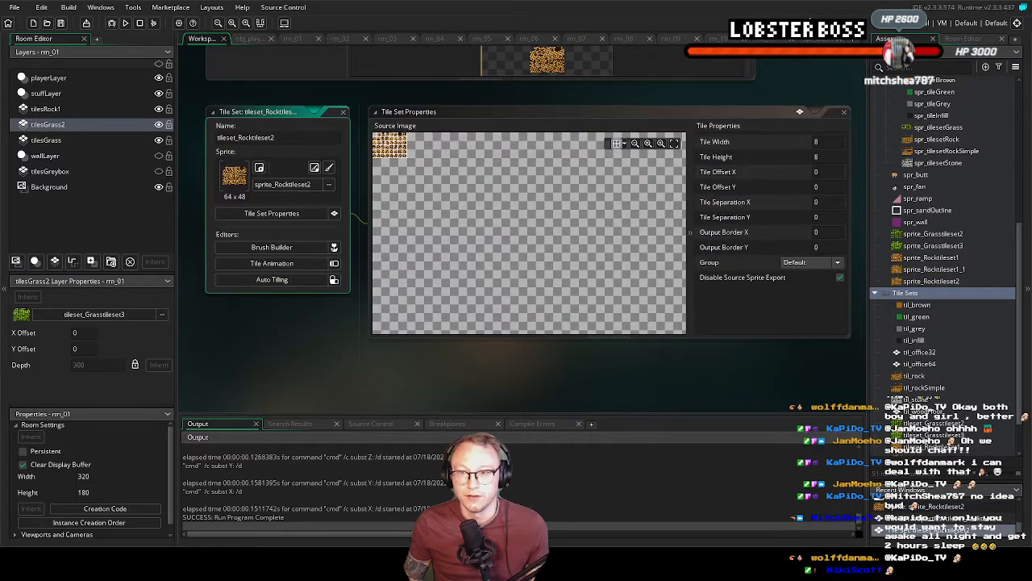
Add a tile layer above tilesRock1 in rm_01 and name it tilesRock2
{"action": "left_click", "coordinate": [303, 38]}
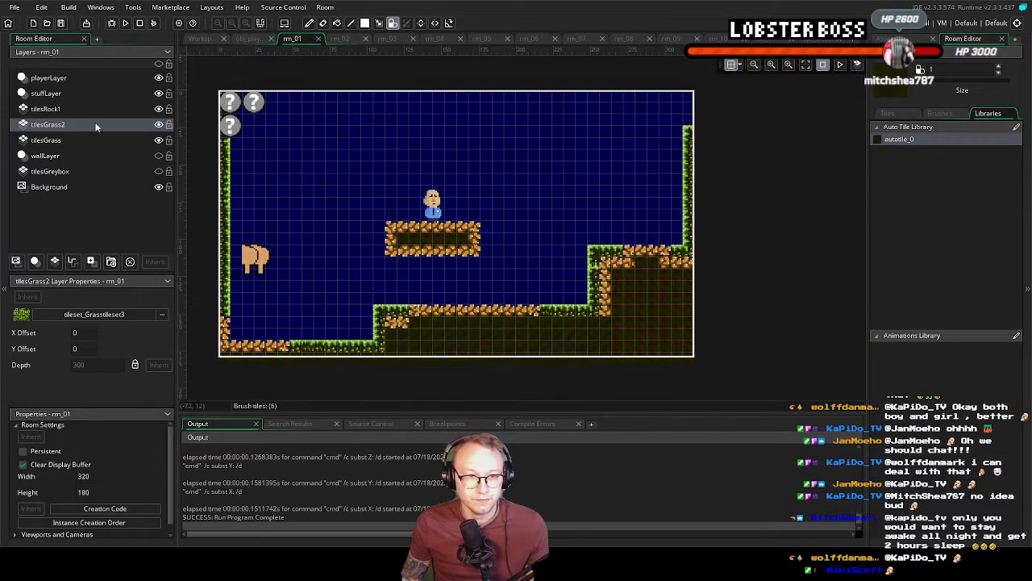
{"action": "left_click", "coordinate": [57, 109]}
{"action": "right_click", "coordinate": [58, 108]}
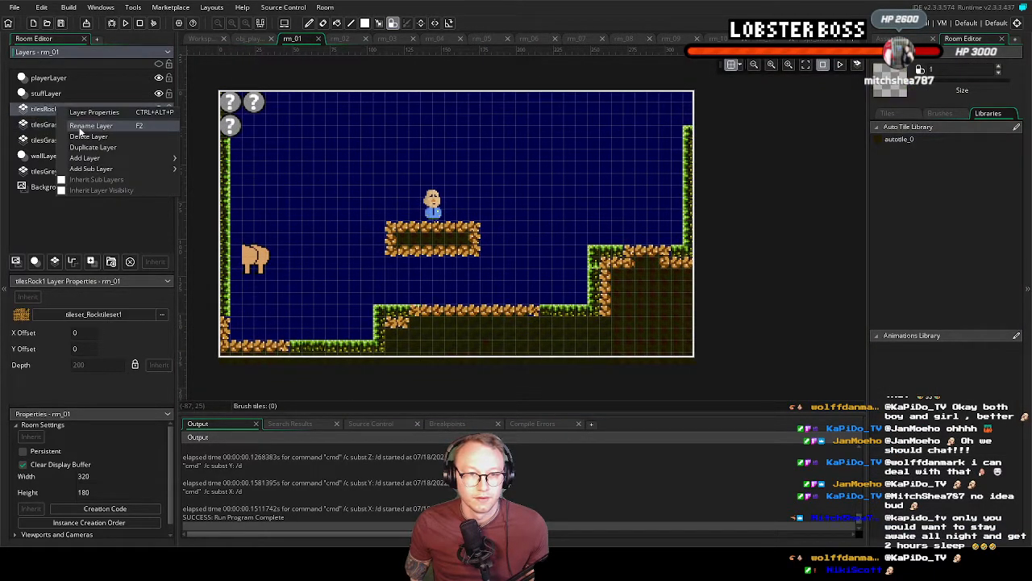
{"action": "left_click", "coordinate": [54, 261]}
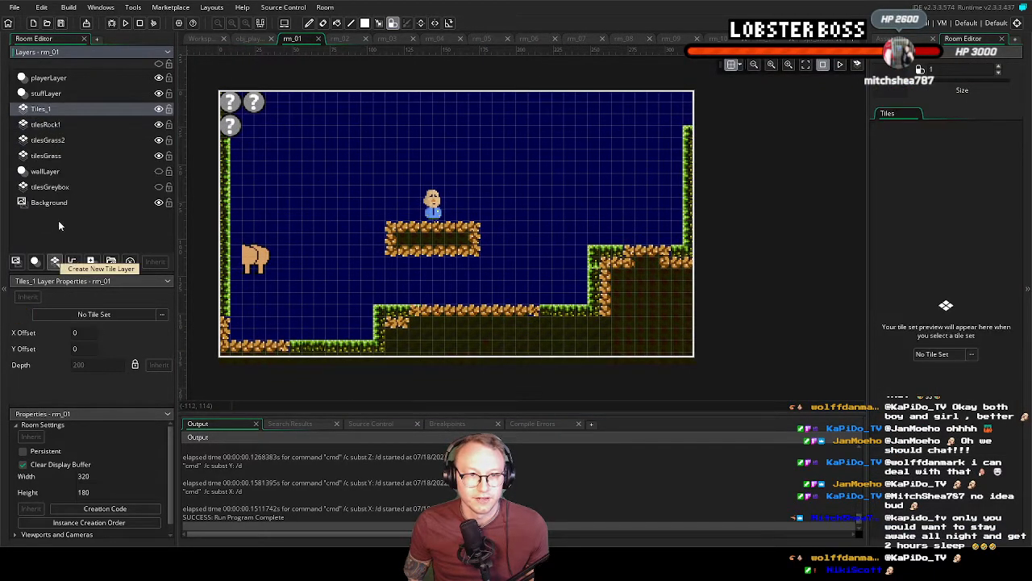
{"action": "right_click", "coordinate": [44, 110]}
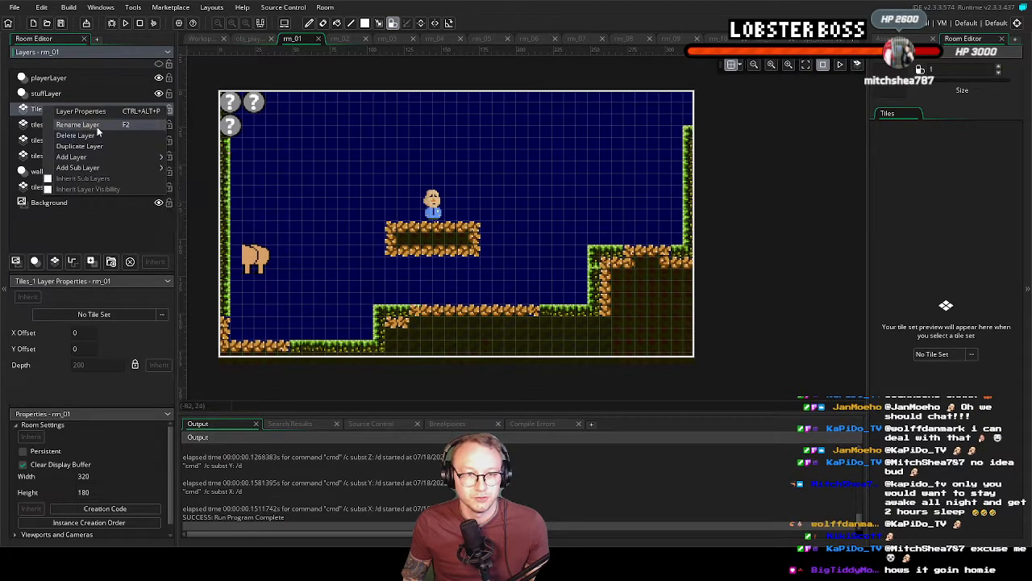
{"action": "left_click", "coordinate": [97, 125]}
{"action": "type", "text": "tilesRock2"}
{"action": "key", "text": "Return"}
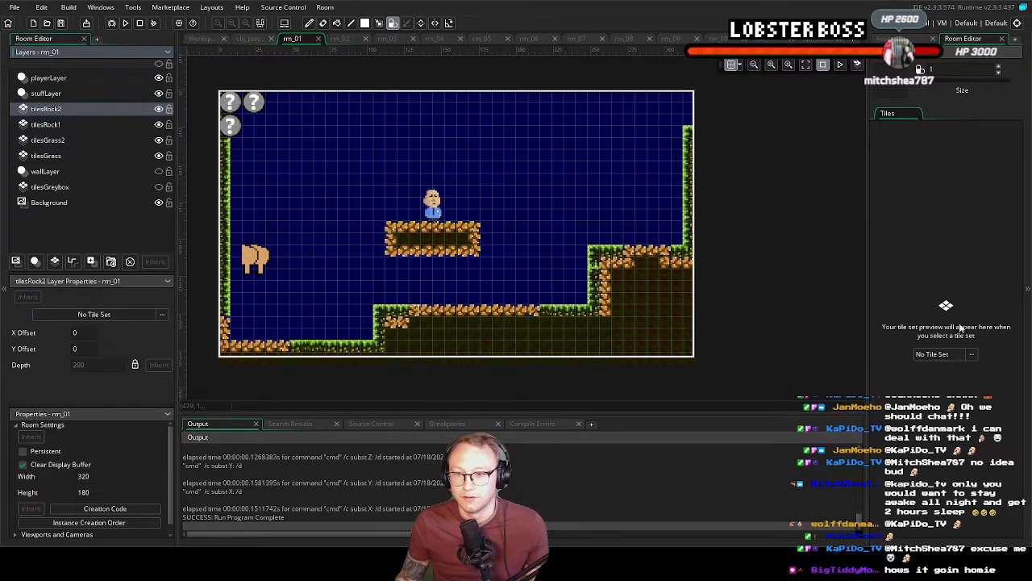
Assign tileset_Rocktileset2 to the tilesRock2 layer and choose autotile_0 for painting, undoing the trial paint in the room
{"action": "left_click", "coordinate": [952, 353]}
{"action": "double_click", "coordinate": [713, 393]}
{"action": "scroll", "coordinate": [728, 440], "scroll_direction": "down", "scroll_amount": 2}
{"action": "double_click", "coordinate": [730, 494]}
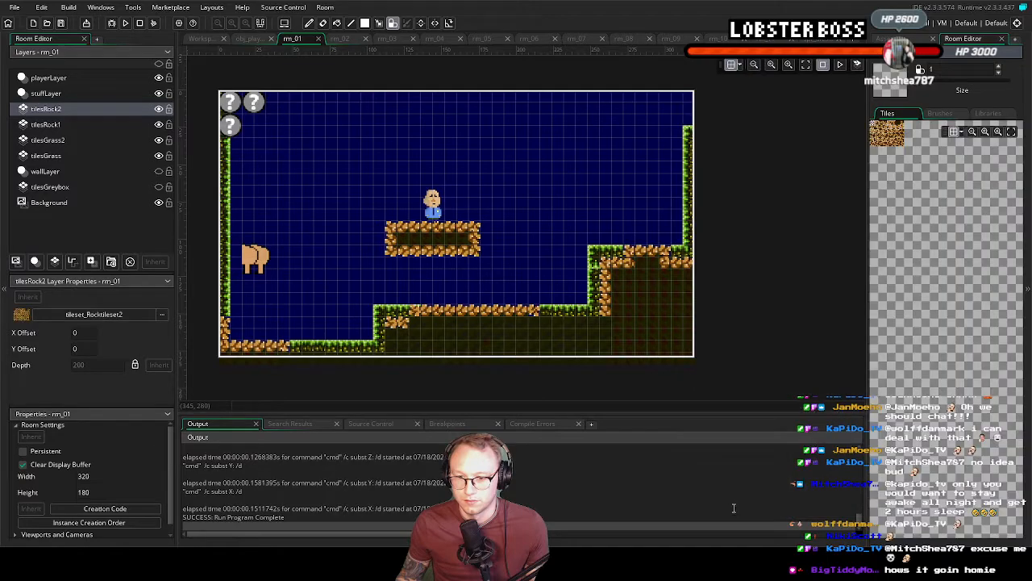
{"action": "left_click", "coordinate": [988, 113]}
{"action": "left_click", "coordinate": [923, 138]}
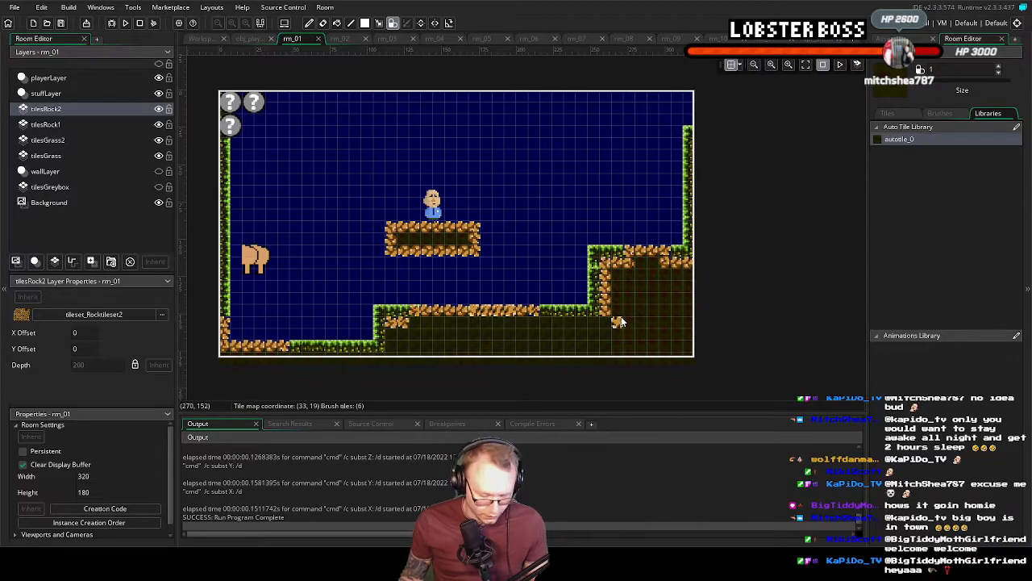
{"action": "key", "text": "ctrl+z"}
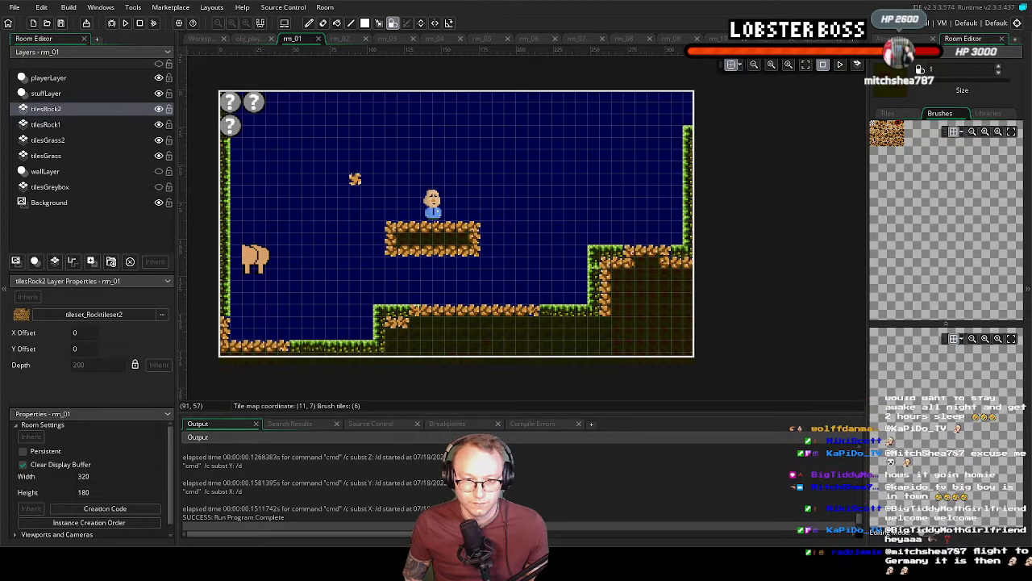
Switch to Aseprite and clear the whole 16 × 8 artwork on Layer 2 of the rock base tile
{"action": "key", "text": "alt+Tab"}
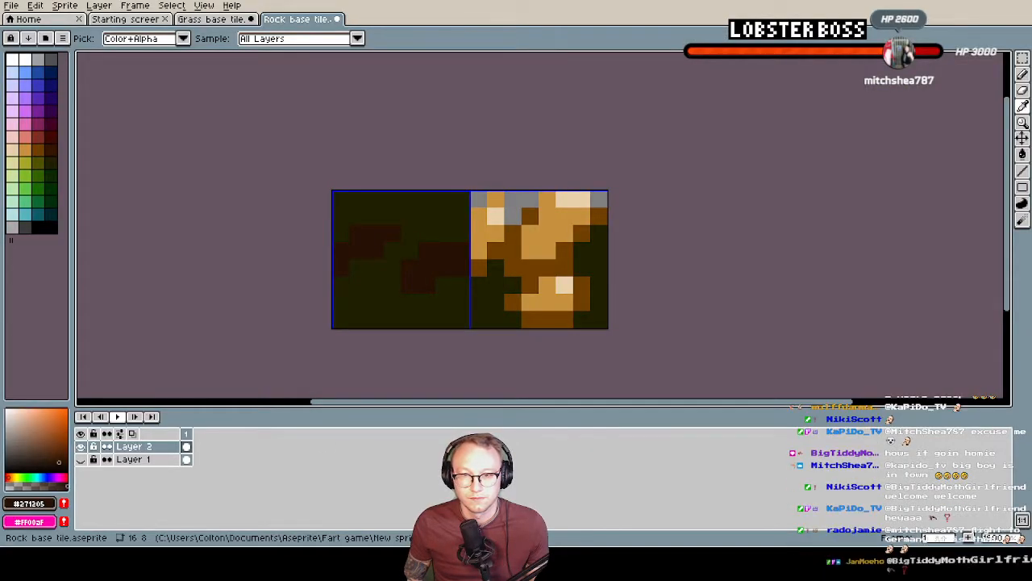
{"action": "key", "text": "m"}
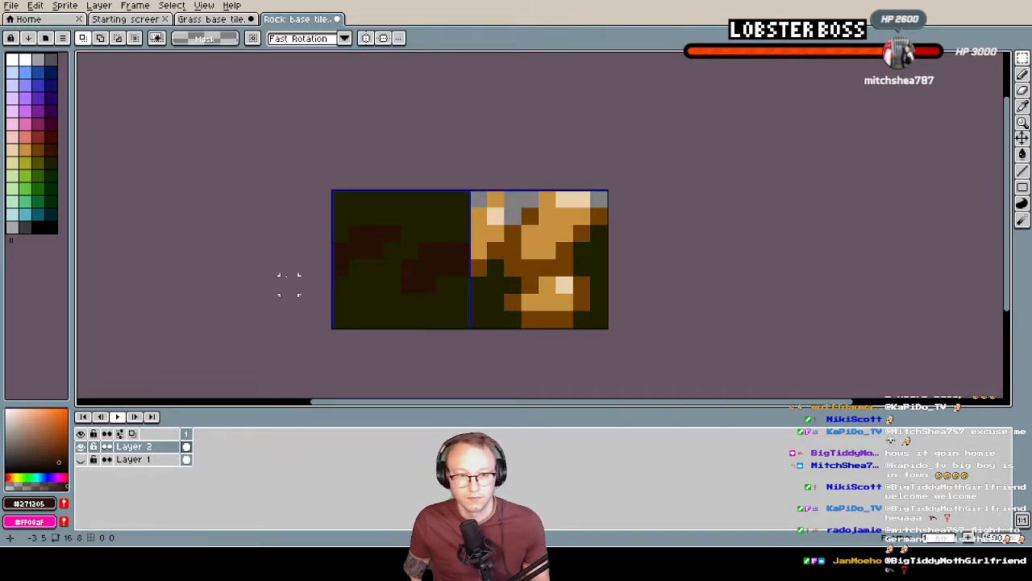
{"action": "left_click_drag", "start_coordinate": [331, 191], "coordinate": [611, 328]}
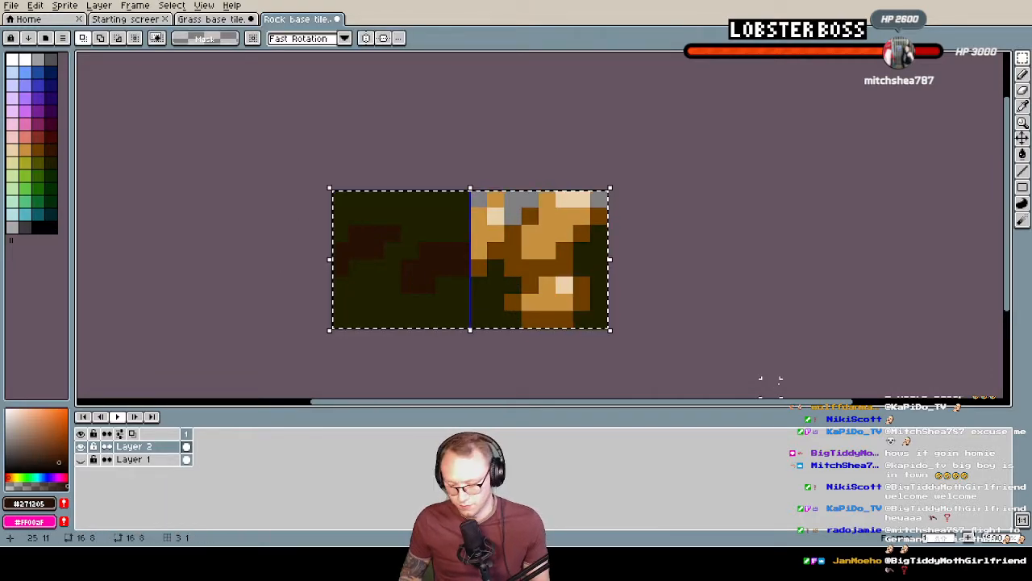
{"action": "key", "text": "Delete"}
{"action": "key", "text": "ctrl+z"}
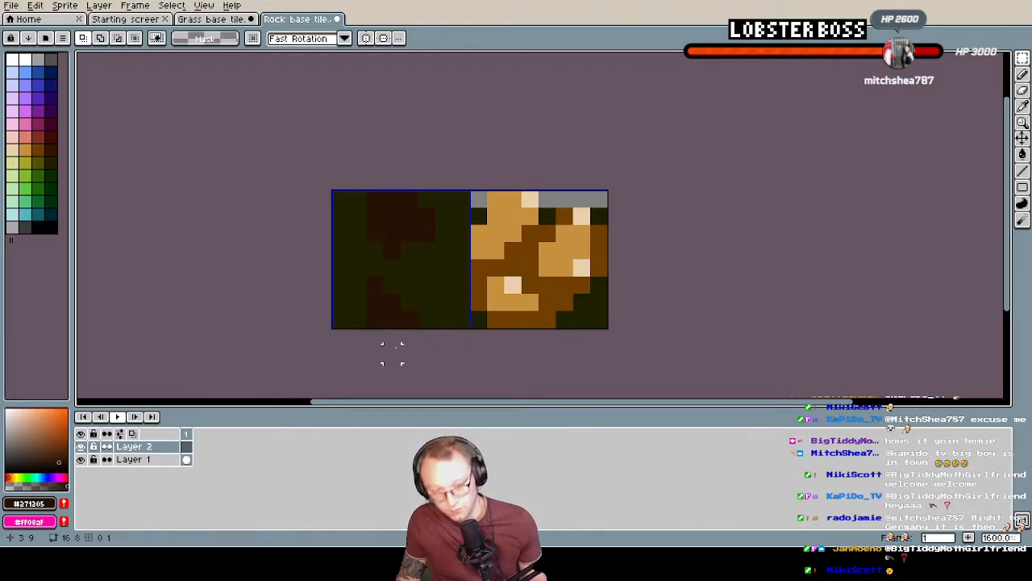
Sample dark olive #1F2000 from Layer 1, hide that layer and fill all of Layer 2 with the colour
{"action": "left_click", "coordinate": [426, 284], "text": "alt"}
{"action": "key", "text": "g"}
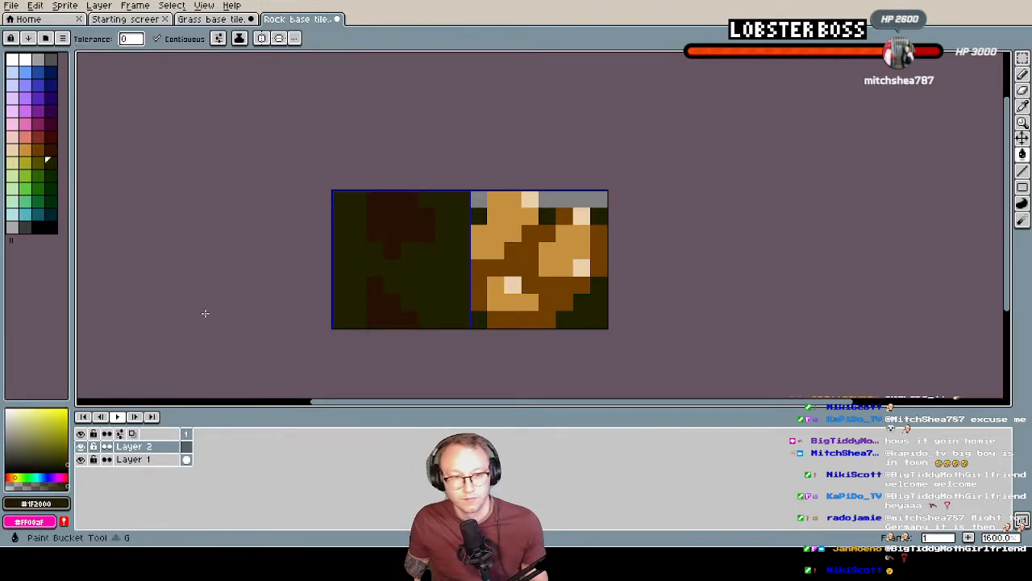
{"action": "left_click", "coordinate": [80, 459]}
{"action": "left_click", "coordinate": [427, 268]}
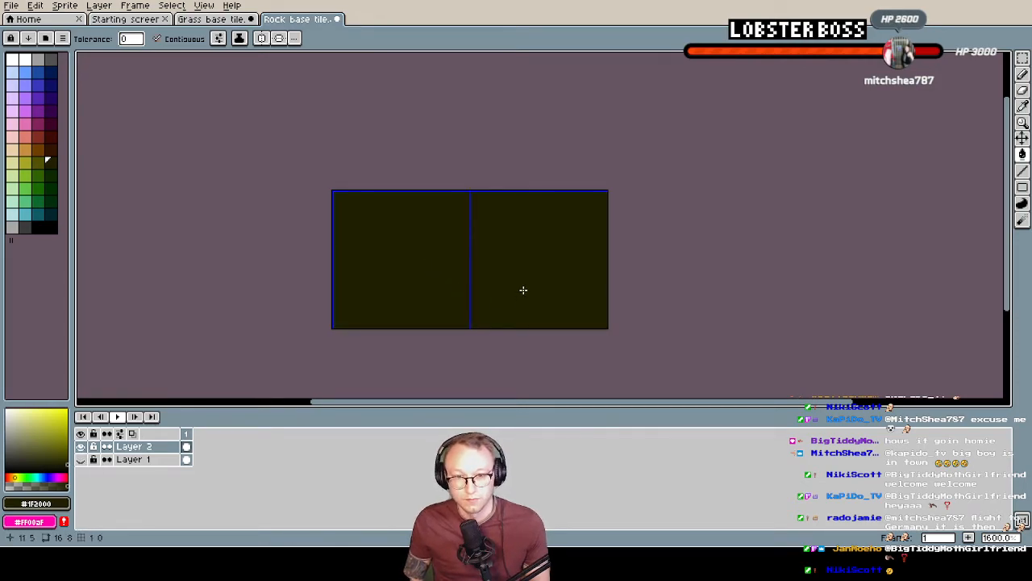
Sample light brown #c8913e from Layer 1 and erase the upper two pixel rows of the right-hand tile on Layer 2
{"action": "left_click", "coordinate": [80, 458]}
{"action": "left_click", "coordinate": [79, 445]}
{"action": "key", "text": "i"}
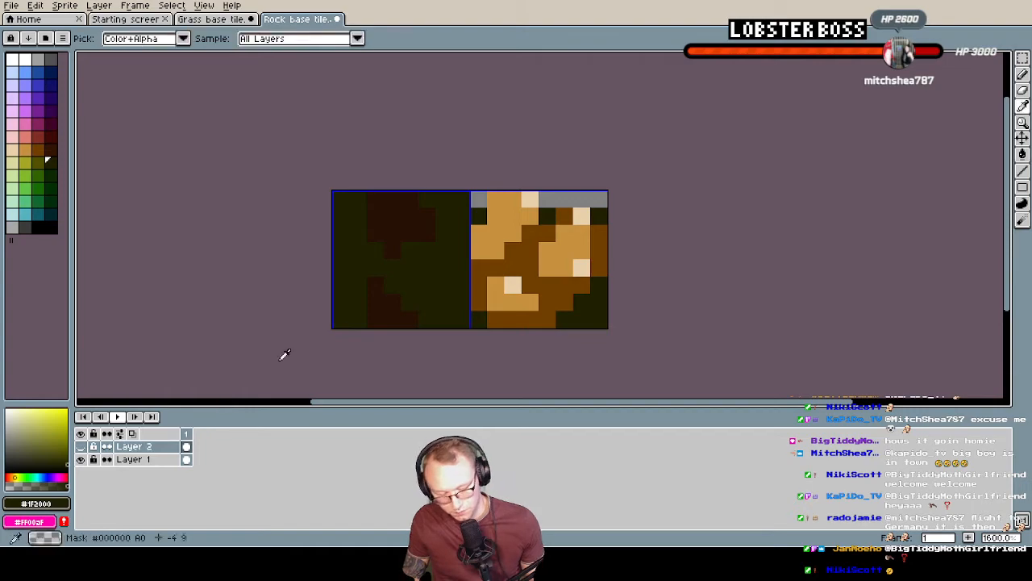
{"action": "left_click", "coordinate": [502, 247]}
{"action": "key", "text": "b"}
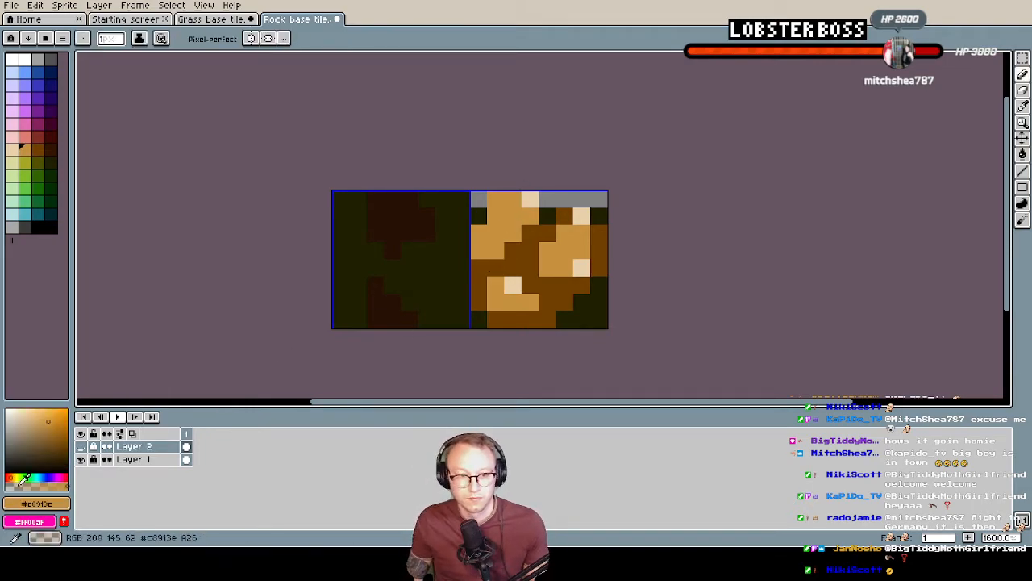
{"action": "left_click", "coordinate": [79, 446]}
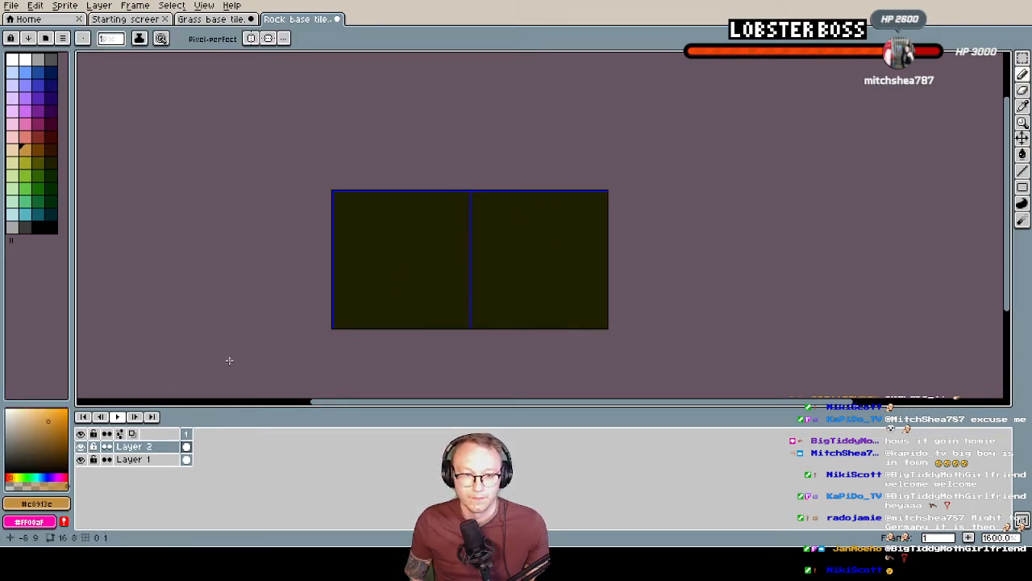
{"action": "key", "text": "e"}
{"action": "mouse_move", "coordinate": [495, 198]}
{"action": "left_mouse_down"}
{"action": "mouse_move", "coordinate": [598, 198]}
{"action": "mouse_move", "coordinate": [562, 216]}
{"action": "mouse_move", "coordinate": [495, 216]}
{"action": "left_mouse_up"}
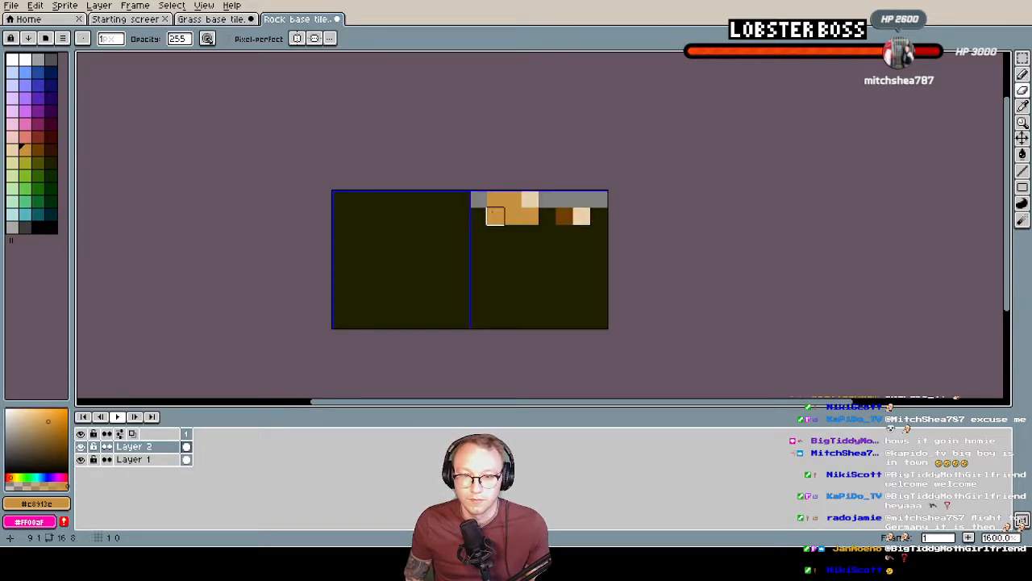
{"action": "left_click", "coordinate": [80, 458]}
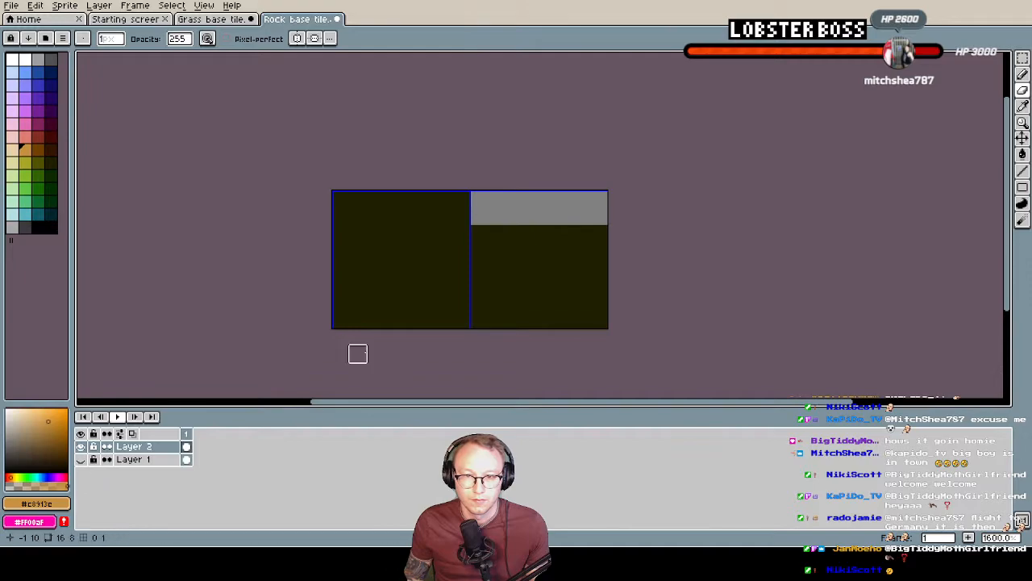
Paint two light brown rock shapes reaching down from the upper part of the right-hand tile on Layer 2
{"action": "key", "text": "b"}
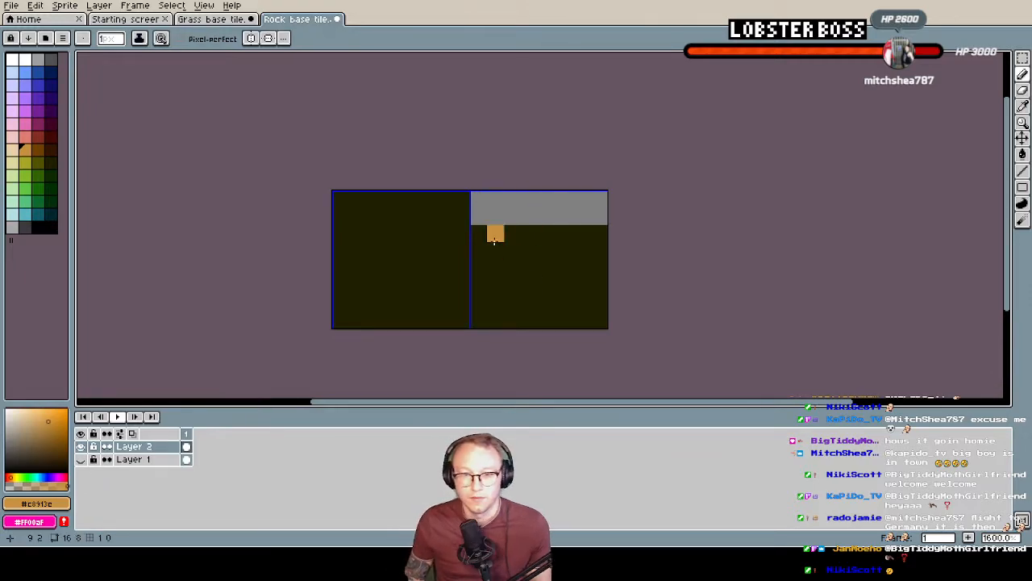
{"action": "mouse_move", "coordinate": [512, 213]}
{"action": "left_mouse_down"}
{"action": "mouse_move", "coordinate": [495, 251]}
{"action": "mouse_move", "coordinate": [525, 218]}
{"action": "mouse_move", "coordinate": [579, 215]}
{"action": "mouse_move", "coordinate": [569, 243]}
{"action": "left_mouse_up"}
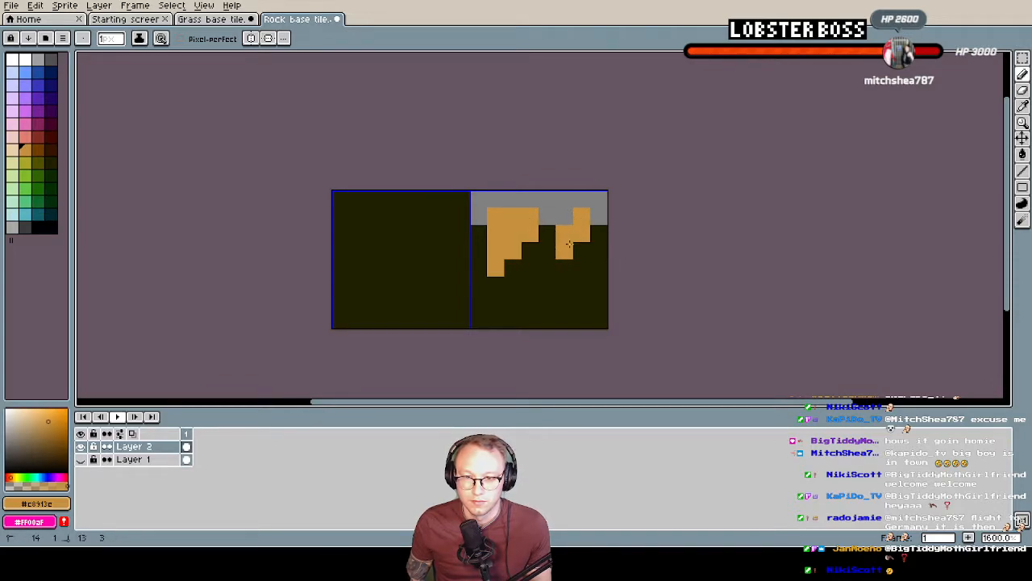
{"action": "left_click", "coordinate": [565, 285]}
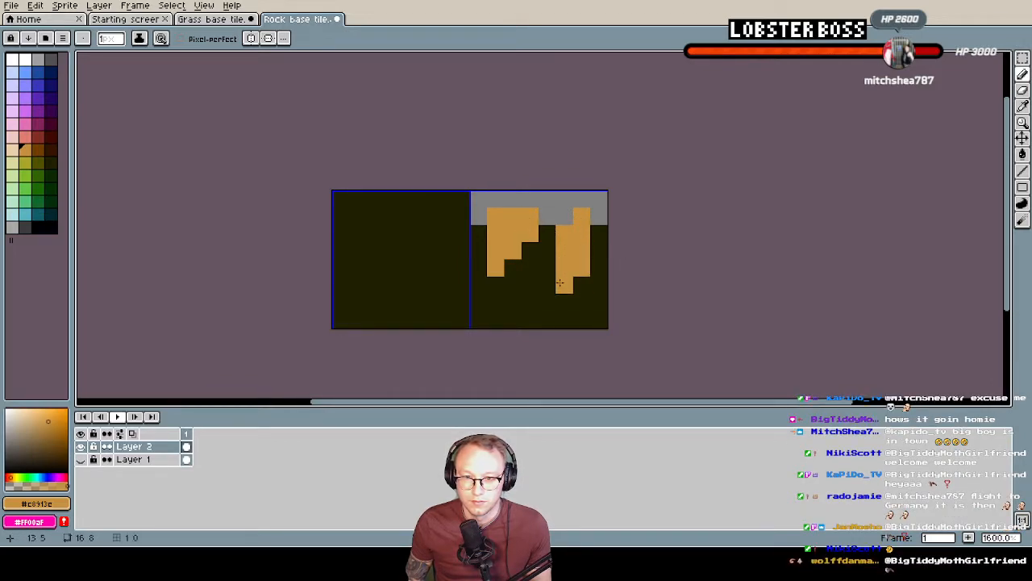
Paint a small light brown rock at the tile's lower edge, undoing the first version and redrawing it narrower
{"action": "left_click_drag", "start_coordinate": [526, 287], "coordinate": [514, 298]}
{"action": "left_click", "coordinate": [522, 318]}
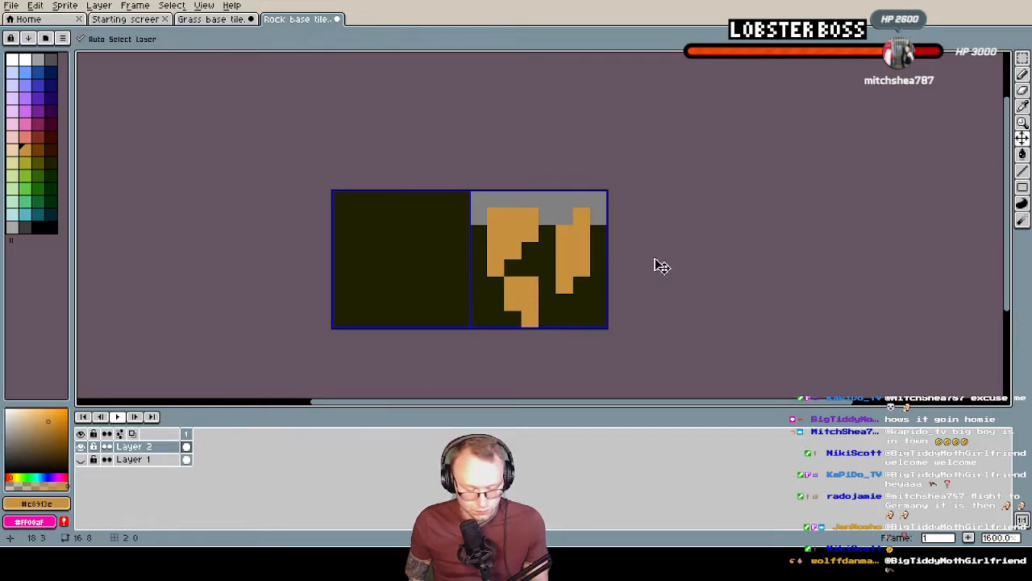
{"action": "key", "text": "ctrl+z"}
{"action": "key", "text": "ctrl+z"}
{"action": "left_click_drag", "start_coordinate": [530, 283], "coordinate": [521, 298]}
{"action": "left_click", "coordinate": [520, 298]}
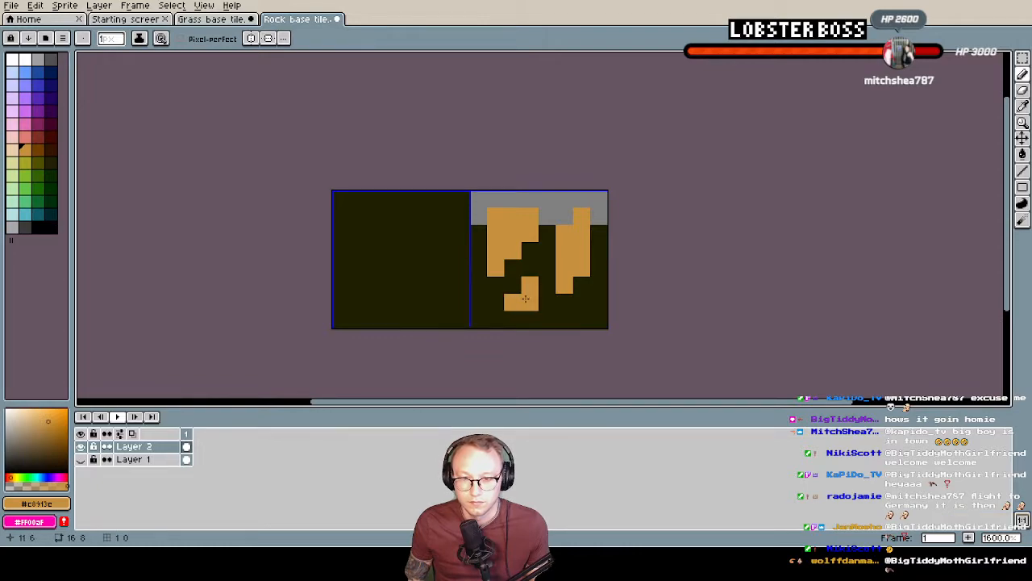
{"action": "left_click", "coordinate": [512, 314]}
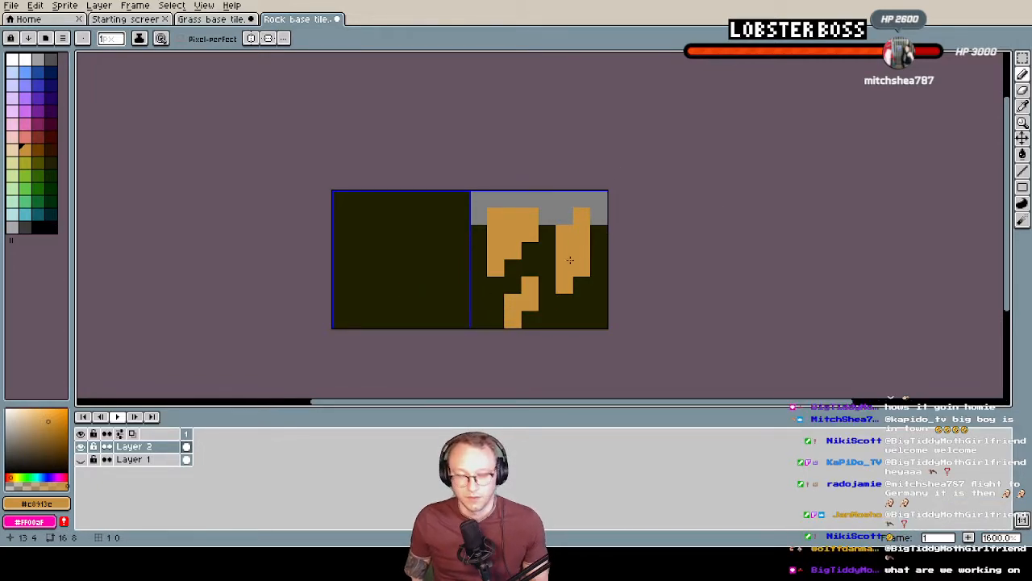
Sample dark brown #6f3f00 from Layer 1, then shade around the left and lower rocks on Layer 2
{"action": "left_click", "coordinate": [81, 459]}
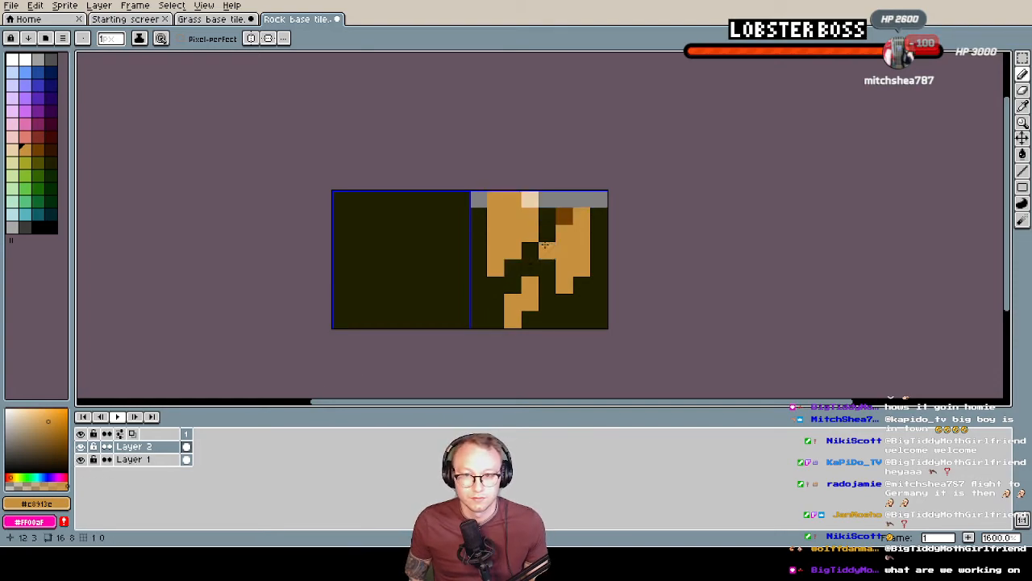
{"action": "left_click", "coordinate": [564, 215], "text": "alt"}
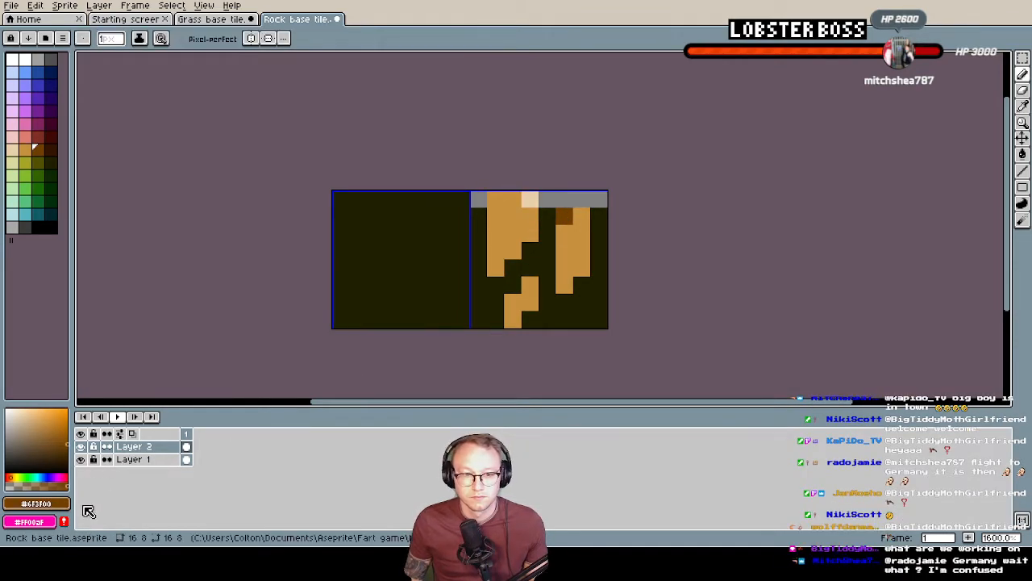
{"action": "left_click", "coordinate": [81, 459]}
{"action": "left_click", "coordinate": [530, 251]}
{"action": "left_click", "coordinate": [512, 269]}
{"action": "left_click", "coordinate": [479, 269]}
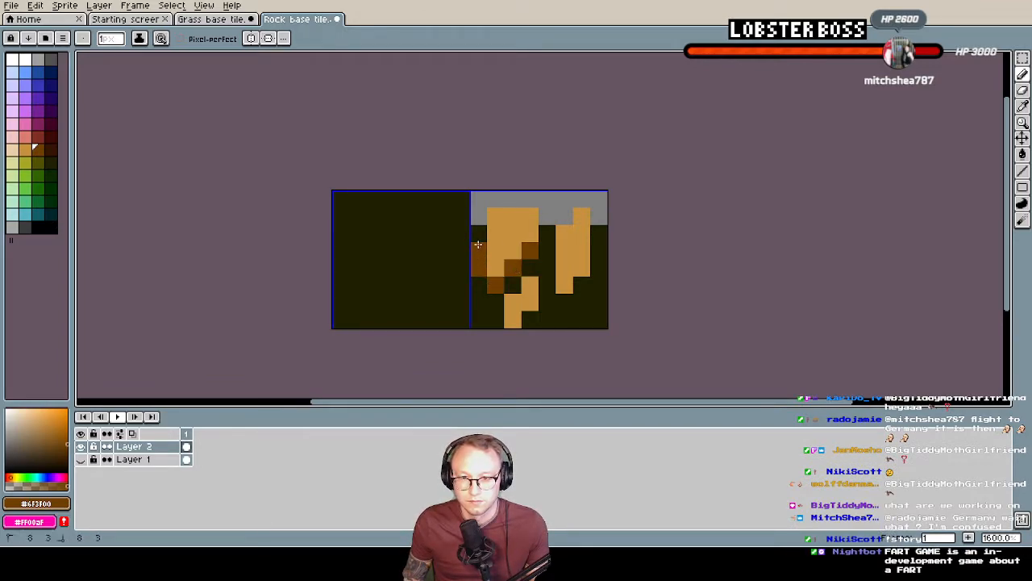
{"action": "left_click", "coordinate": [510, 287]}
{"action": "left_click_drag", "start_coordinate": [497, 303], "coordinate": [494, 320]}
{"action": "left_click", "coordinate": [529, 322]}
{"action": "left_click", "coordinate": [530, 269]}
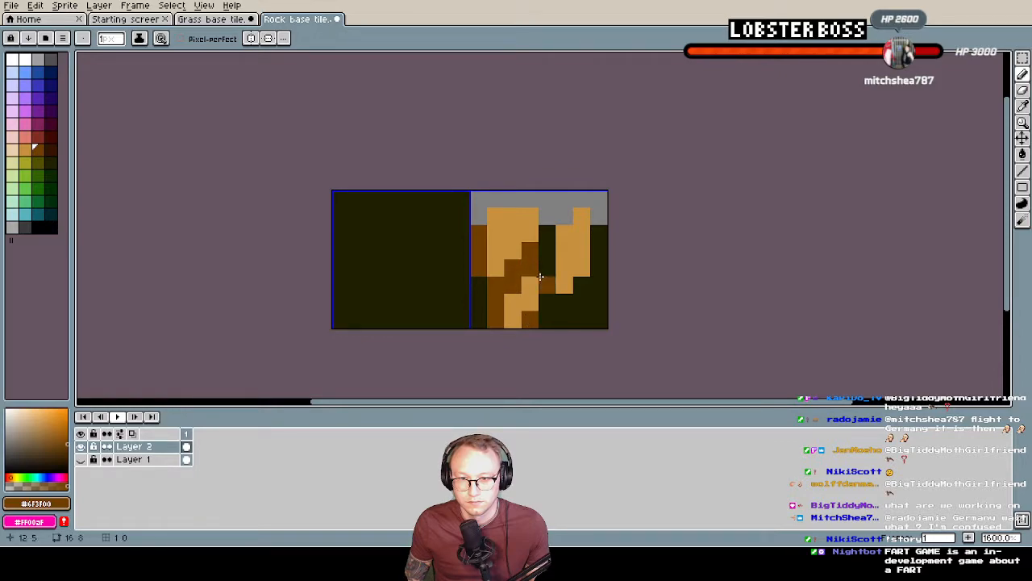
Shade both sides and the underside of the right rock in dark brown, filling the gap between the upper rocks
{"action": "left_click", "coordinate": [546, 281]}
{"action": "left_click", "coordinate": [579, 286]}
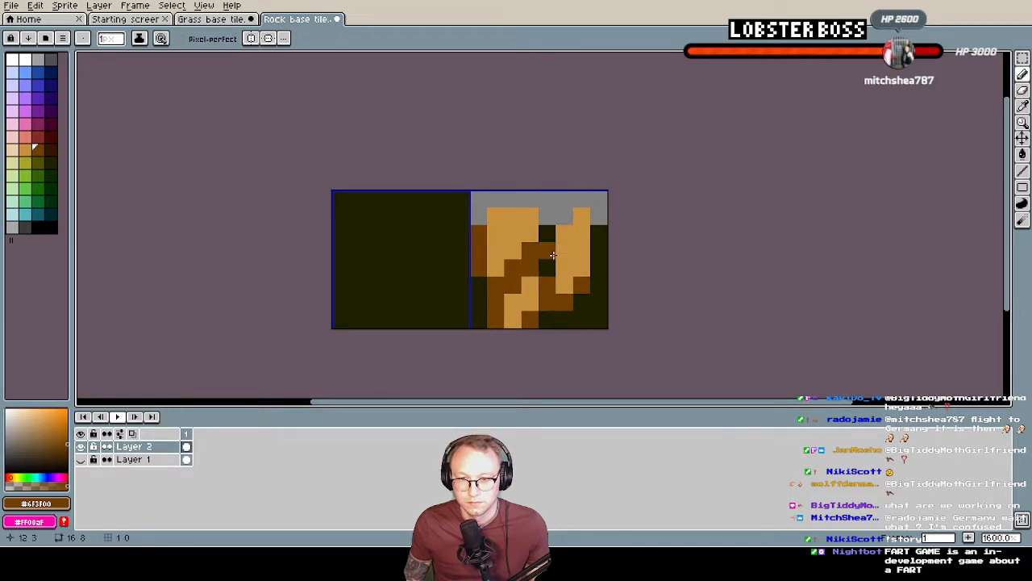
{"action": "left_click", "coordinate": [548, 237]}
{"action": "left_click", "coordinate": [546, 265], "text": "shift"}
{"action": "left_click_drag", "start_coordinate": [599, 234], "coordinate": [599, 268]}
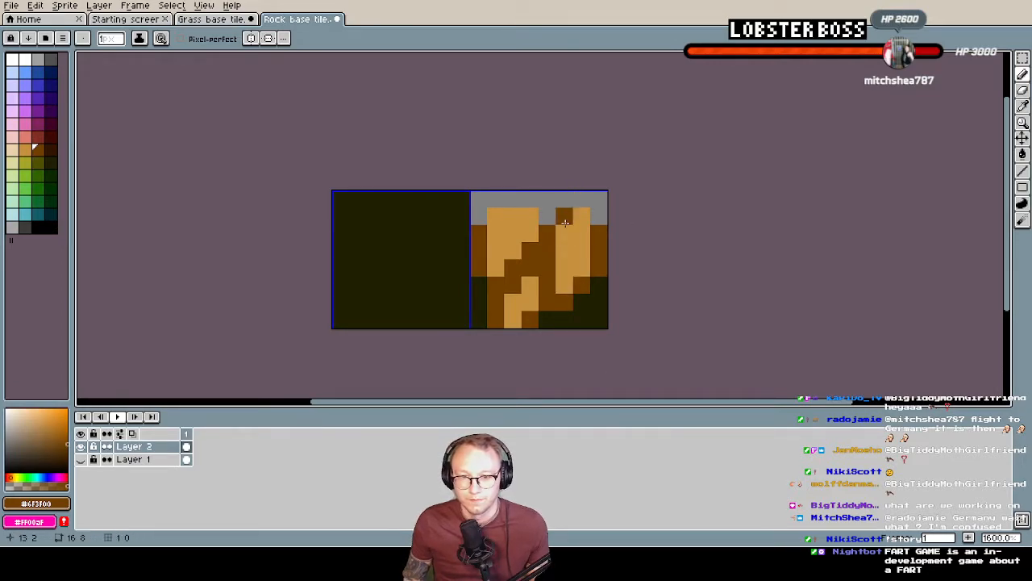
Sample pale tan #e8d0aa from Layer 1 and add four highlight pixels: two on the left rock and one on each other rock
{"action": "left_click", "coordinate": [535, 210], "text": "alt"}
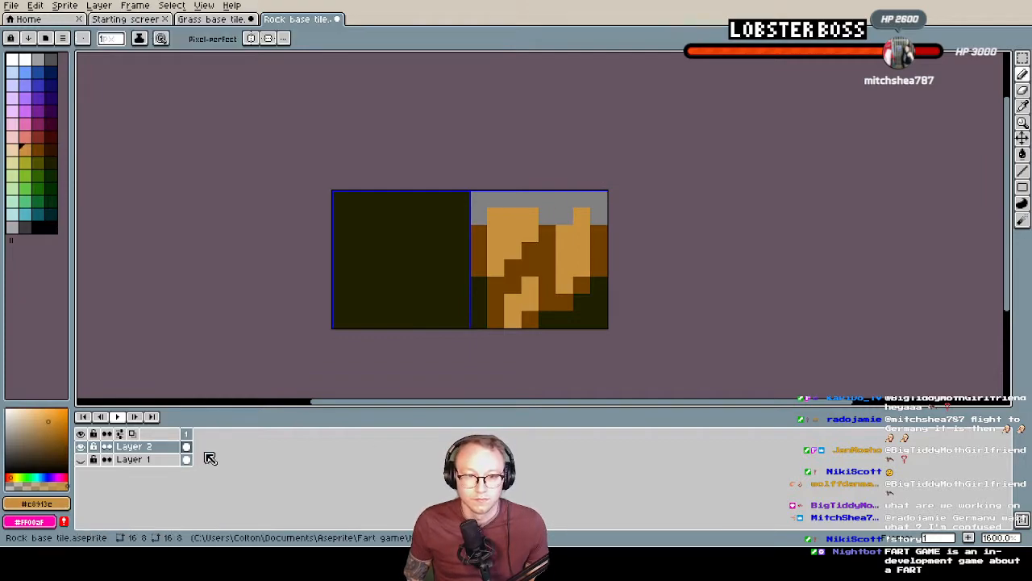
{"action": "left_click", "coordinate": [82, 459]}
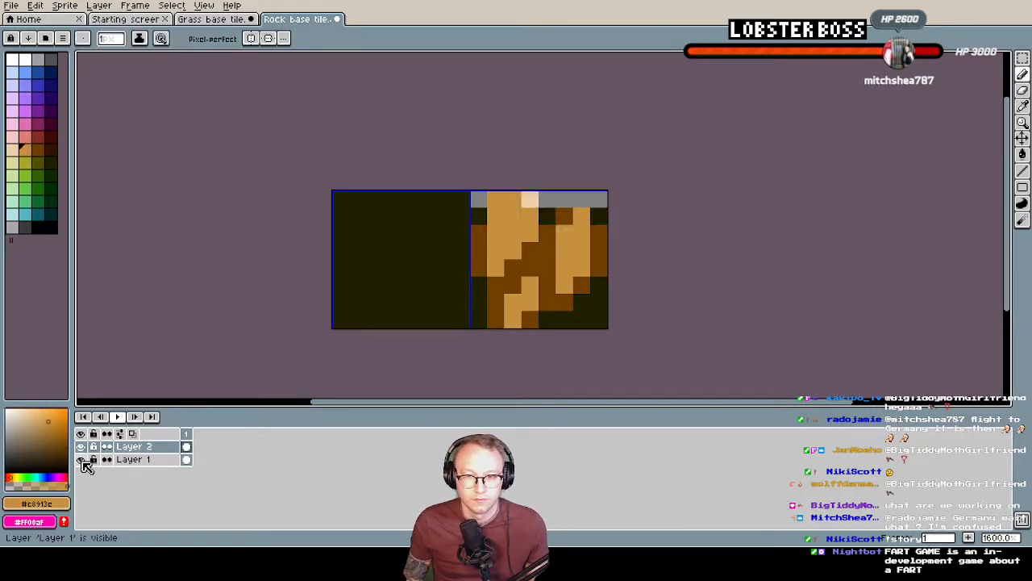
{"action": "left_click", "coordinate": [529, 198], "text": "alt"}
{"action": "left_click", "coordinate": [80, 459]}
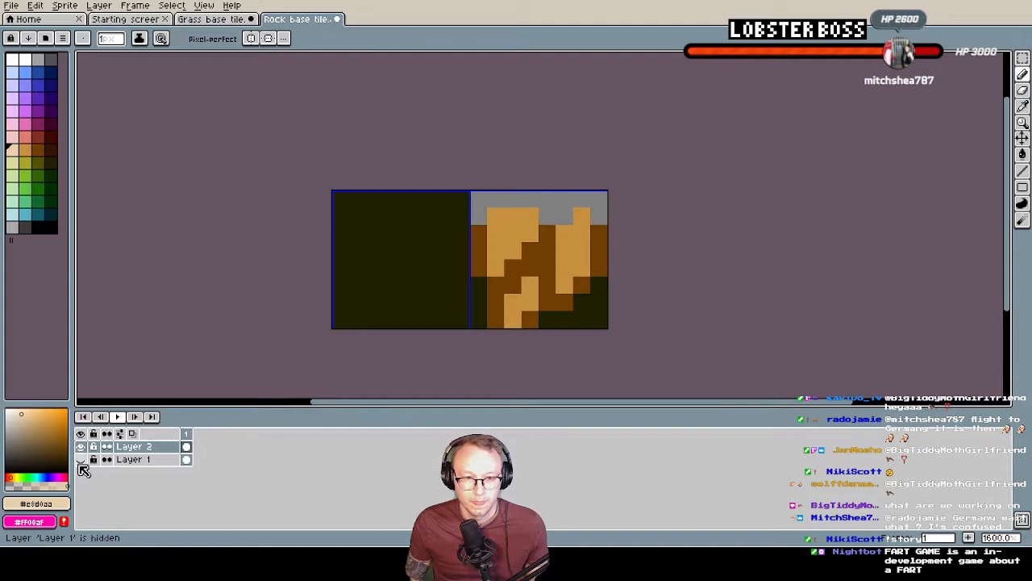
{"action": "left_click", "coordinate": [577, 214]}
{"action": "left_click", "coordinate": [530, 215]}
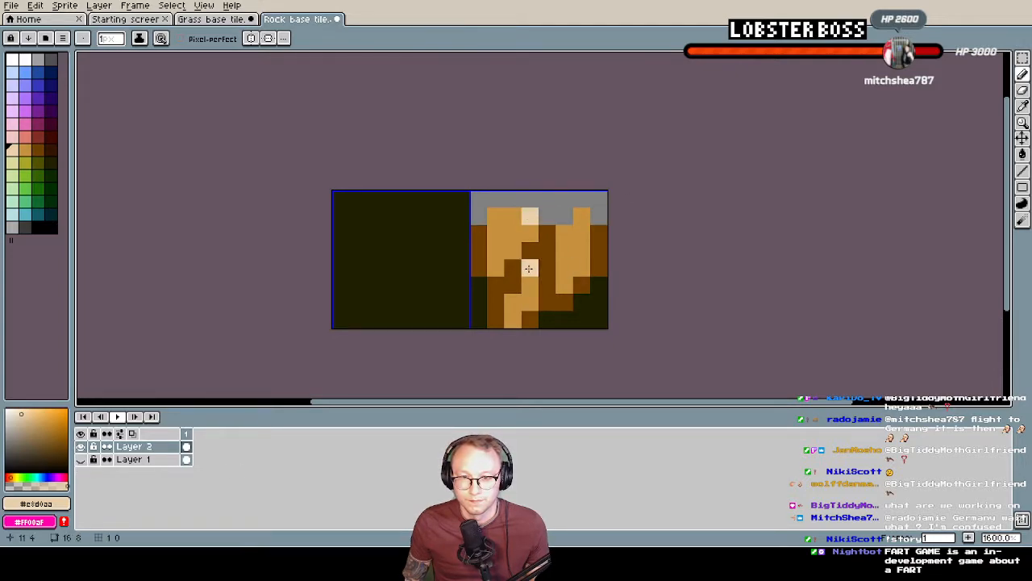
{"action": "left_click", "coordinate": [513, 251]}
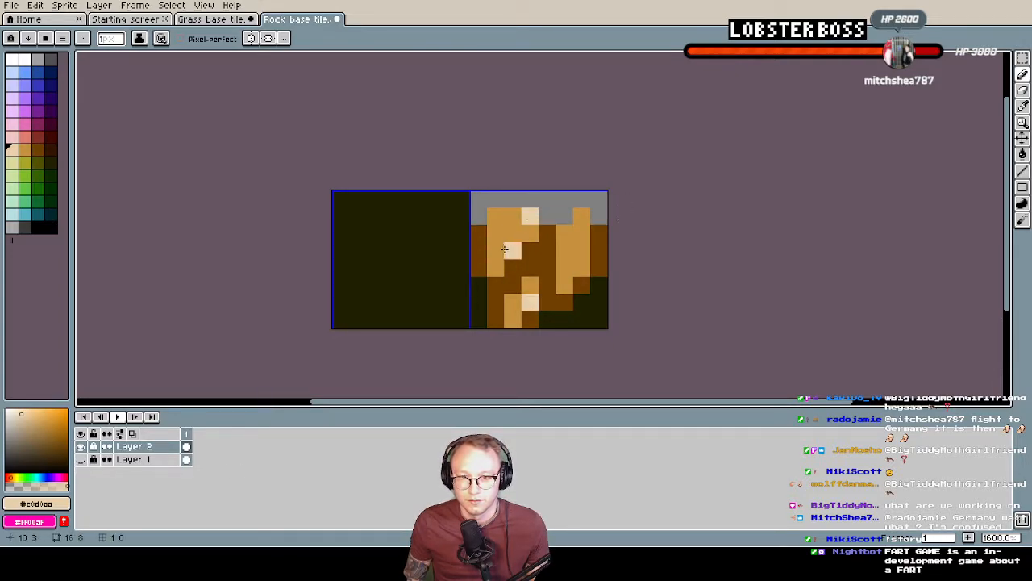
{"action": "left_click", "coordinate": [581, 251]}
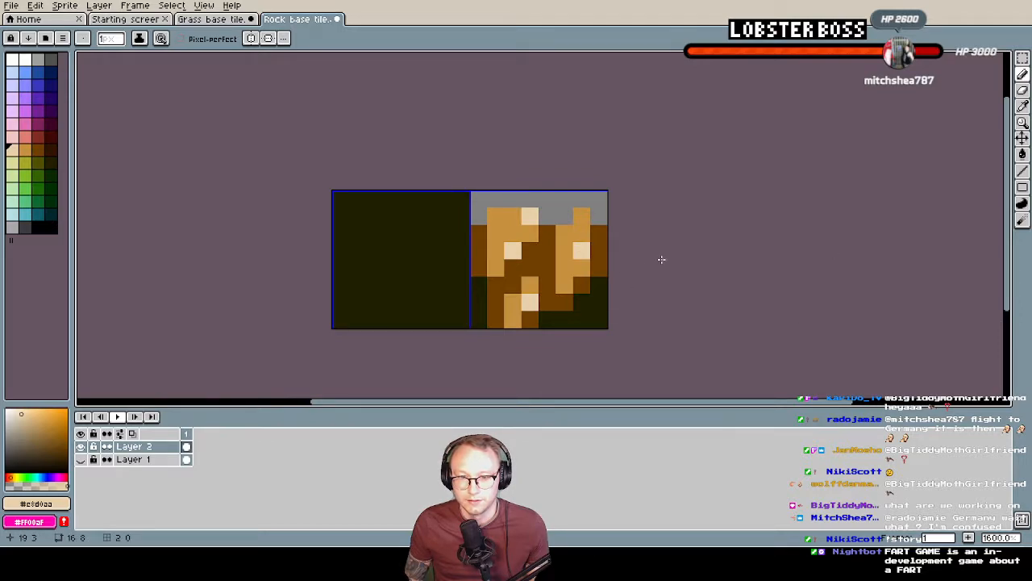
Add a dark brown #6f3f00 pixel at the tile's right edge, beside the tip of the right rock
{"action": "scroll", "coordinate": [623, 259], "scroll_direction": "down", "scroll_amount": 4}
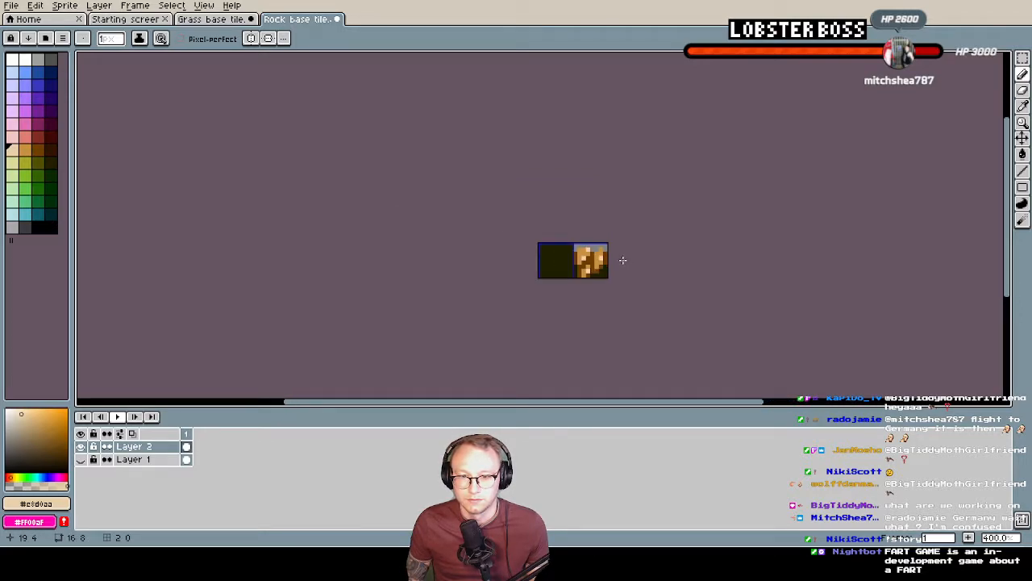
{"action": "scroll", "coordinate": [626, 253], "scroll_direction": "up", "scroll_amount": 4}
{"action": "scroll", "coordinate": [624, 251], "scroll_direction": "down", "scroll_amount": 1}
{"action": "middle_click_drag", "start_coordinate": [624, 251], "coordinate": [576, 266]}
{"action": "scroll", "coordinate": [618, 267], "scroll_direction": "up", "scroll_amount": 2}
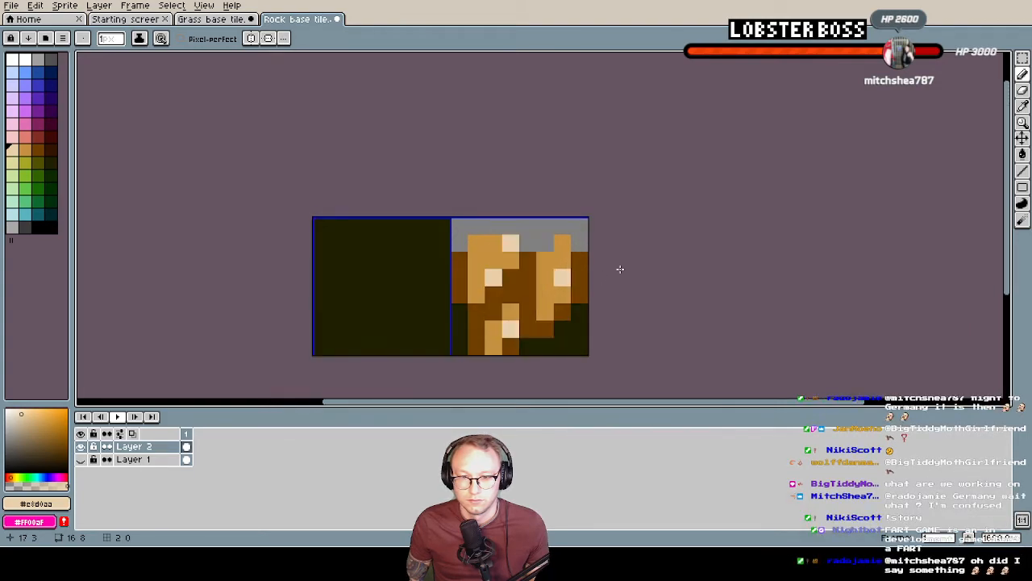
{"action": "left_click", "coordinate": [578, 266], "text": "alt"}
{"action": "left_click", "coordinate": [575, 231]}
{"action": "scroll", "coordinate": [670, 317], "scroll_direction": "down", "scroll_amount": 2}
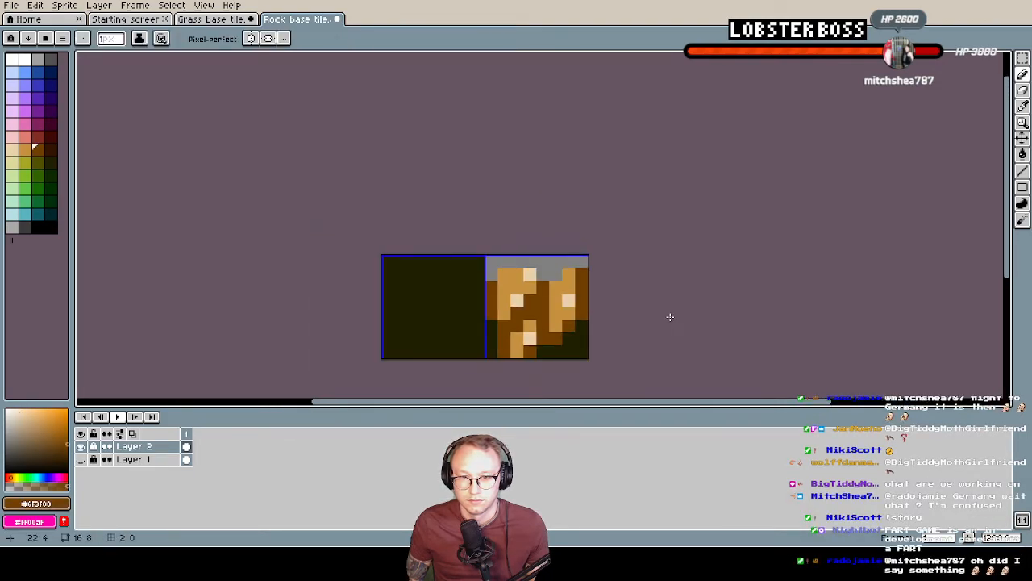
Recolour the edge pixel beside the right rock's tip with light brown #c8913e
{"action": "scroll", "coordinate": [587, 279], "scroll_direction": "up", "scroll_amount": 1}
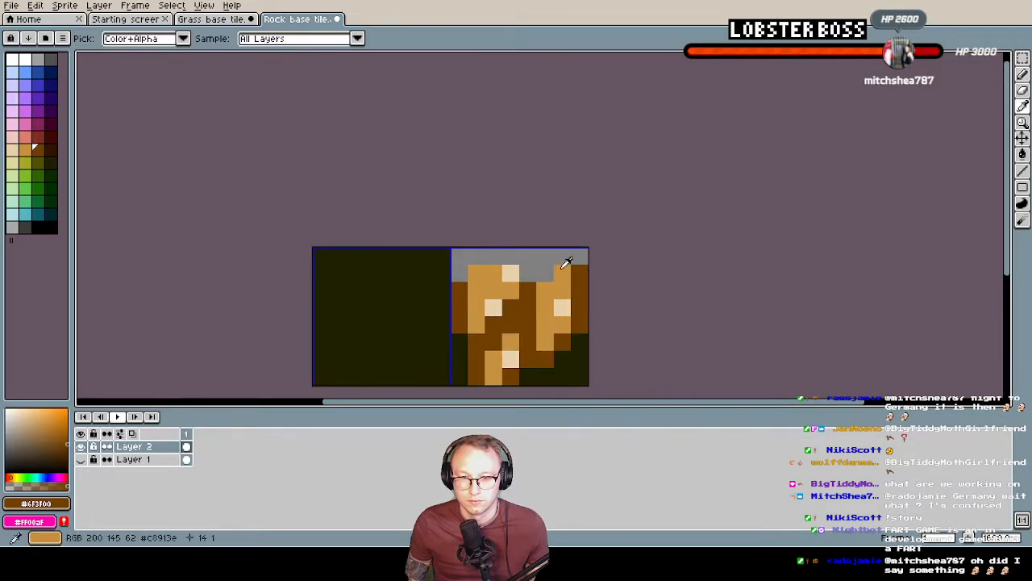
{"action": "left_click", "coordinate": [588, 275], "text": "alt"}
{"action": "scroll", "coordinate": [606, 326], "scroll_direction": "down", "scroll_amount": 1}
{"action": "mouse_move", "coordinate": [575, 336]}
{"action": "middle_mouse_down"}
{"action": "mouse_move", "coordinate": [586, 299]}
{"action": "mouse_move", "coordinate": [596, 299]}
{"action": "middle_mouse_up"}
{"action": "scroll", "coordinate": [597, 318], "scroll_direction": "up", "scroll_amount": 1}
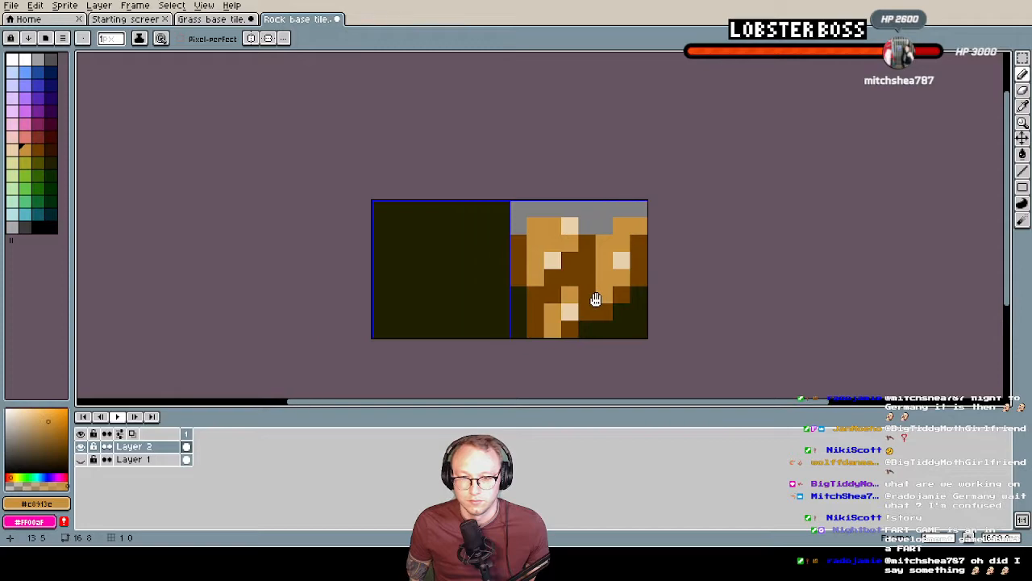
Sample dark reddish-brown #271205 from Layer 1 and paint two diagonal patches across the dark left tile on Layer 2
{"action": "left_click", "coordinate": [81, 458]}
{"action": "left_click", "coordinate": [82, 447]}
{"action": "left_click", "coordinate": [409, 303], "text": "alt"}
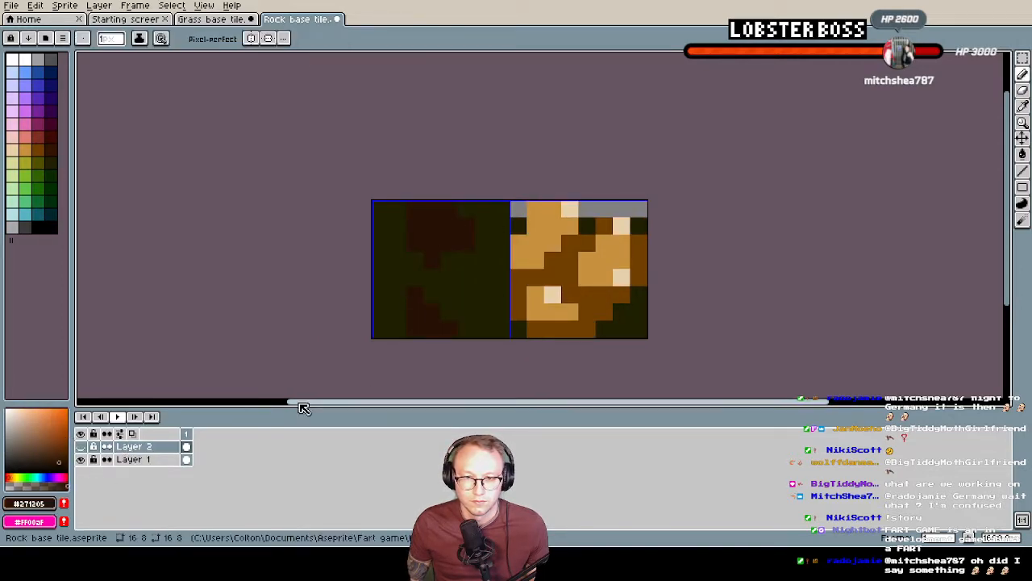
{"action": "left_click", "coordinate": [81, 446]}
{"action": "left_click", "coordinate": [81, 458]}
{"action": "left_click_drag", "start_coordinate": [383, 262], "coordinate": [380, 277]}
{"action": "left_click_drag", "start_coordinate": [502, 260], "coordinate": [504, 267]}
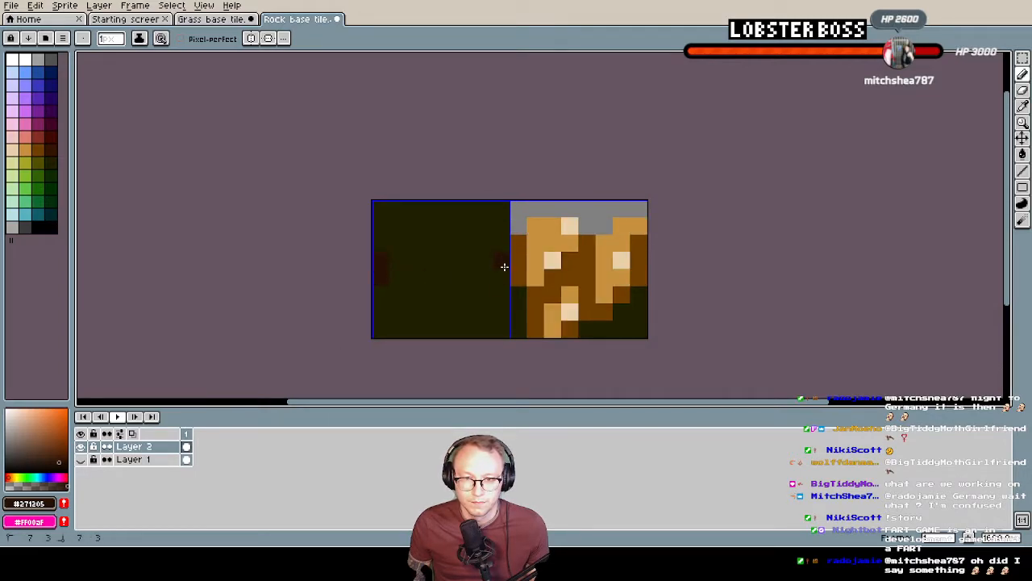
{"action": "left_click_drag", "start_coordinate": [396, 268], "coordinate": [417, 231]}
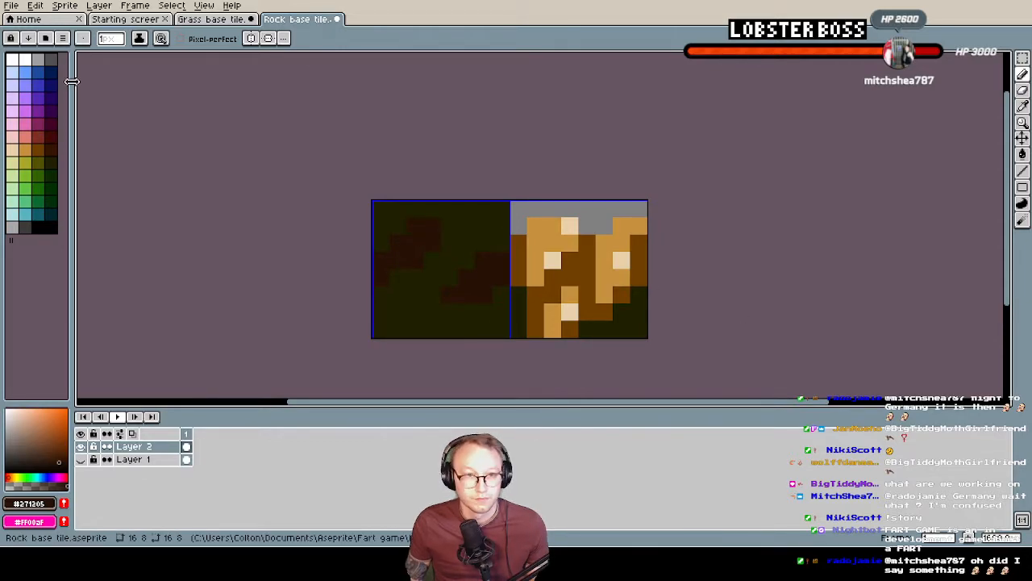
Export the visible layers as Rock base tile2.png at 100% size, accepting the PNG format without layer support
{"action": "left_click", "coordinate": [12, 6]}
{"action": "left_click", "coordinate": [62, 83]}
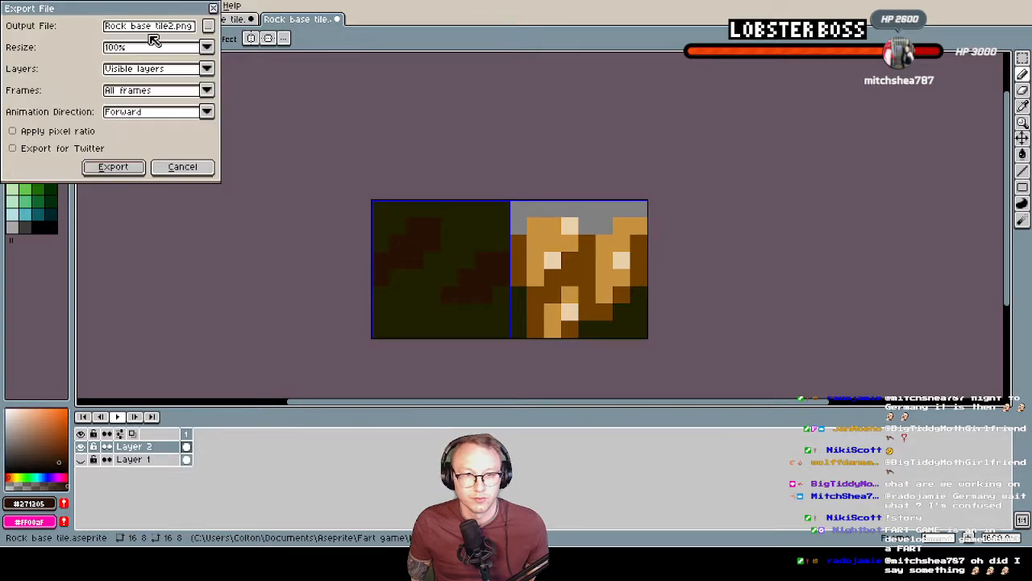
{"action": "left_click", "coordinate": [116, 169]}
{"action": "left_click", "coordinate": [476, 300]}
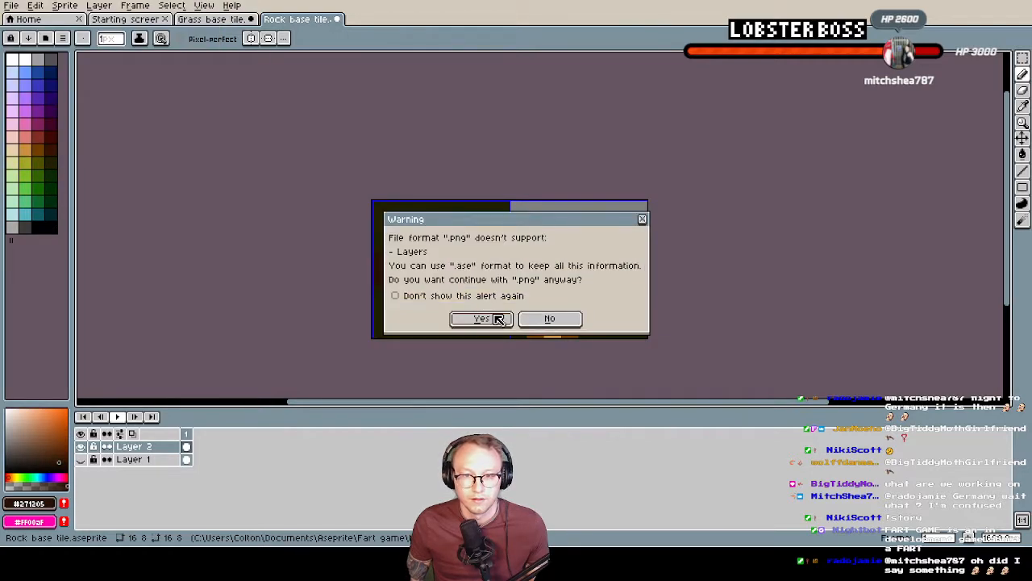
{"action": "left_click", "coordinate": [483, 319]}
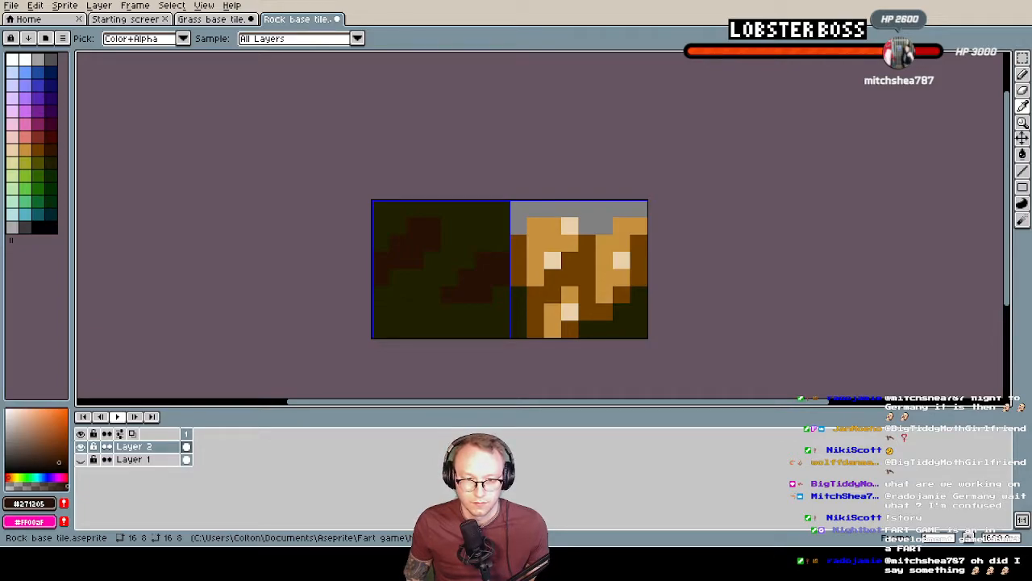
Switch to Tilesetter and delete all the old rock tiles, including the base tiles and the generated border block
{"action": "key", "text": "alt+Tab"}
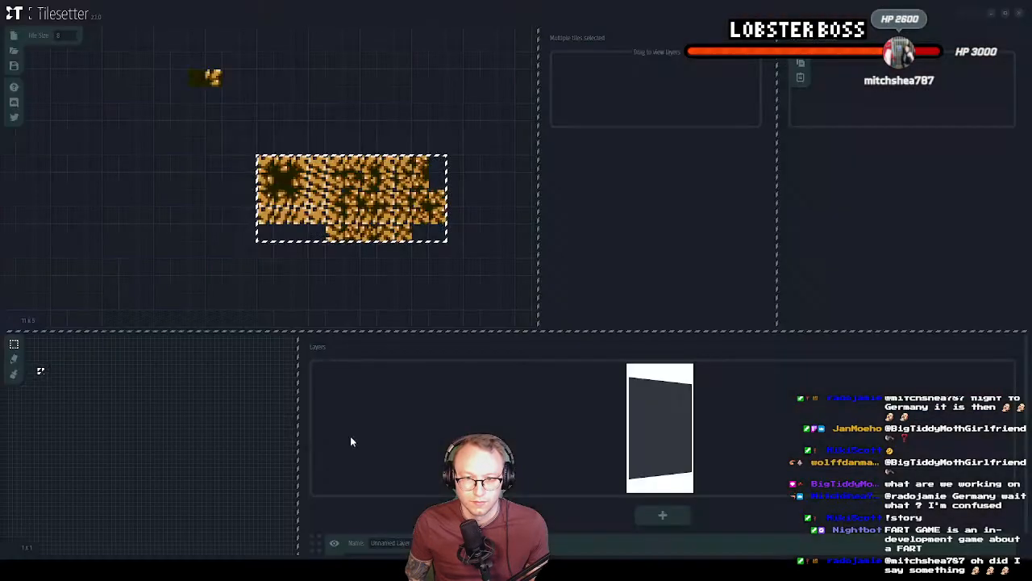
{"action": "left_click", "coordinate": [231, 129]}
{"action": "key", "text": "ctrl+a"}
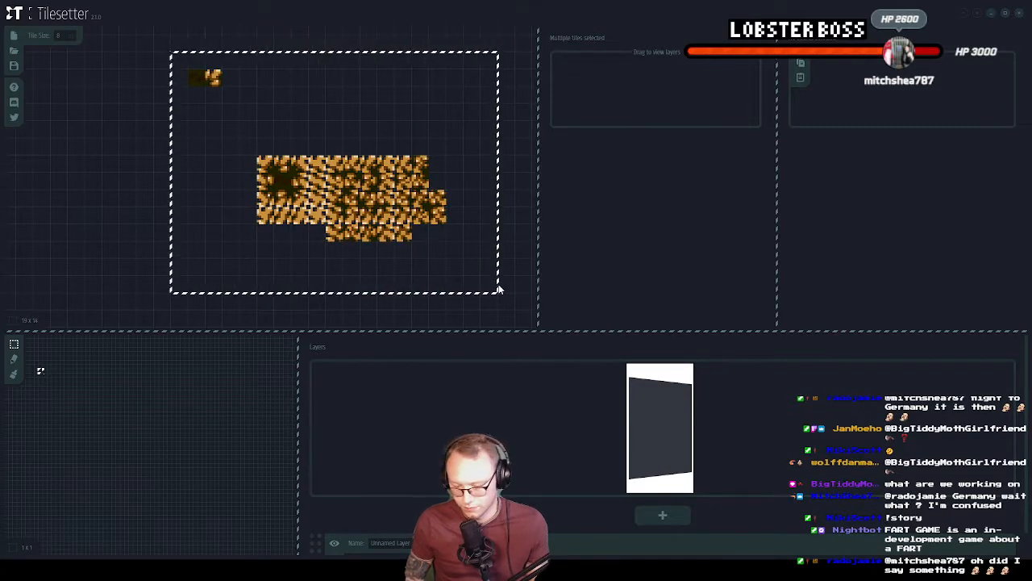
{"action": "key", "text": "Delete"}
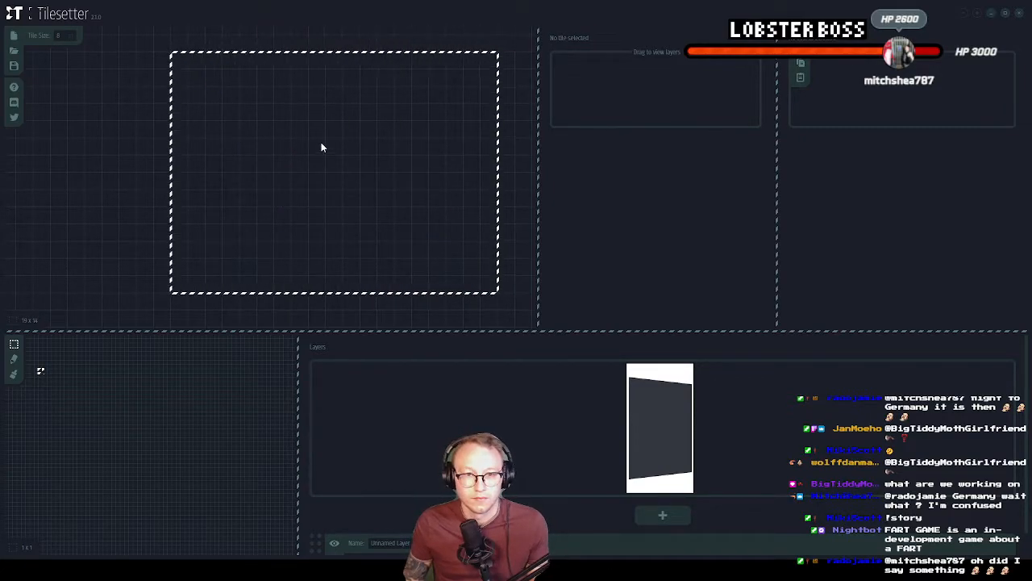
Import the newly exported rock base tile image into the empty tile canvas
{"action": "left_click", "coordinate": [127, 181]}
{"action": "right_click", "coordinate": [271, 145]}
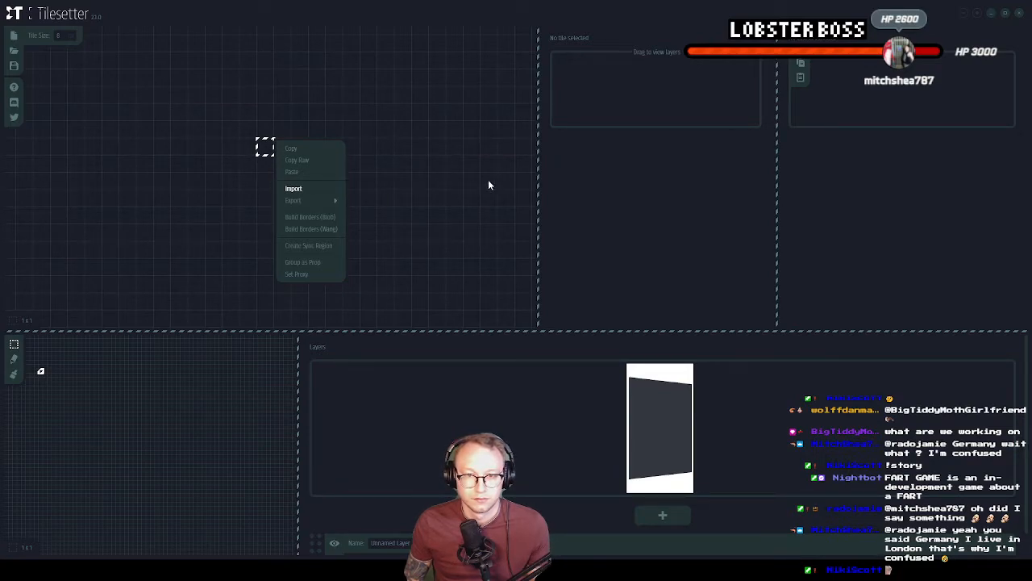
{"action": "left_click", "coordinate": [295, 191]}
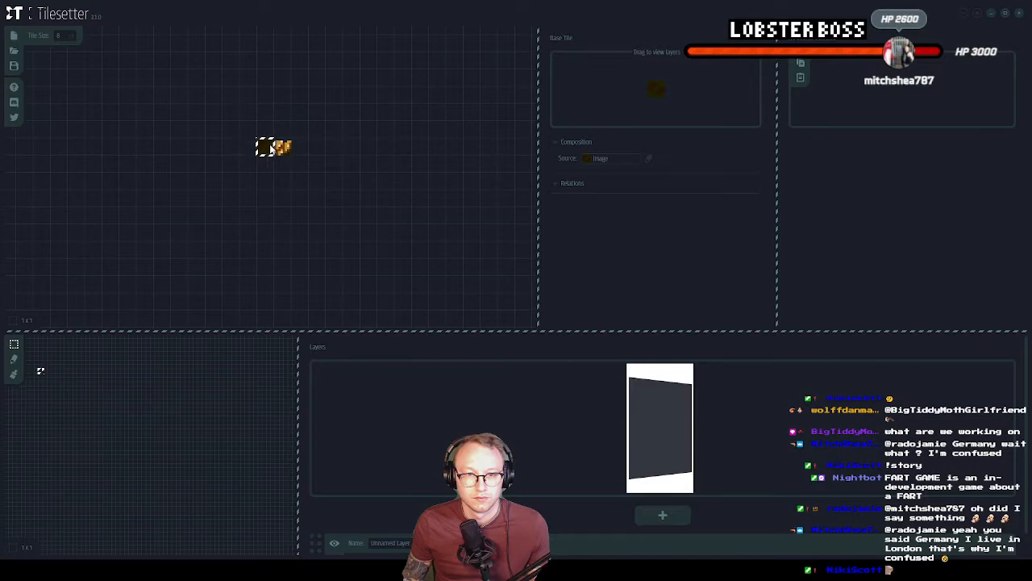
Paste the dark infill tile into an empty cell below the imported tiles and build blob borders around it
{"action": "left_click", "coordinate": [352, 233]}
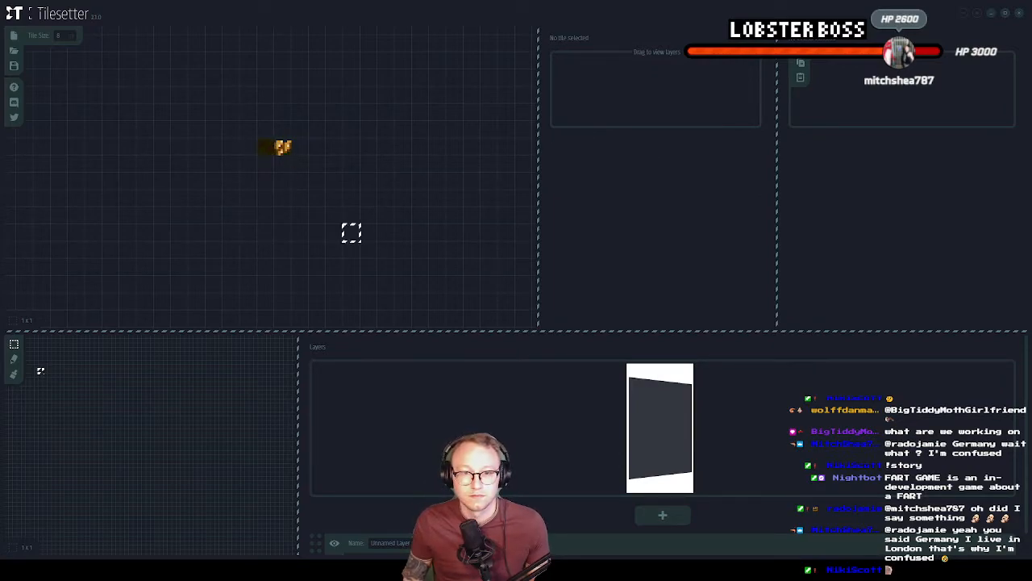
{"action": "right_click", "coordinate": [361, 234]}
{"action": "key", "text": "ctrl+v"}
{"action": "left_click", "coordinate": [350, 240]}
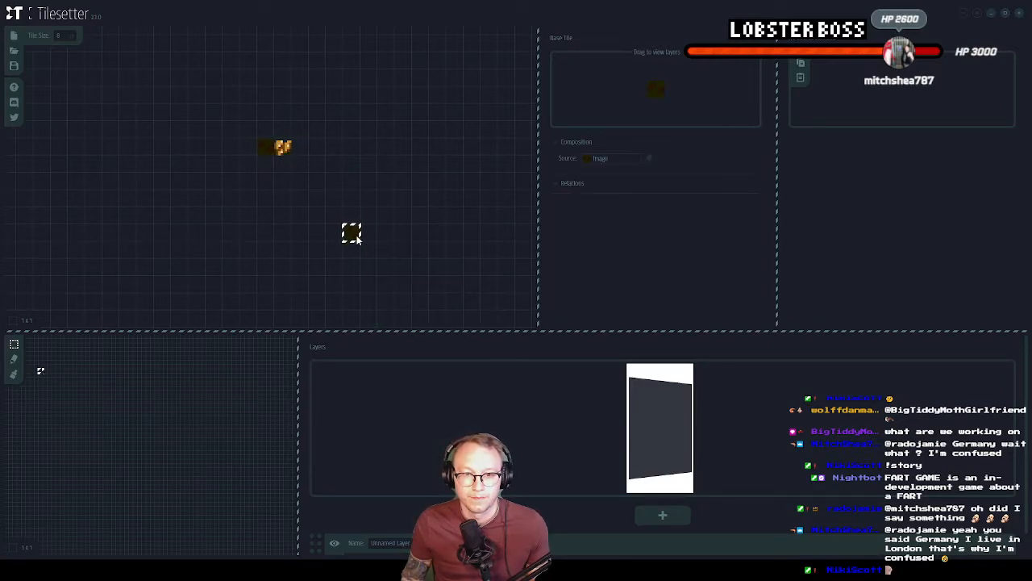
{"action": "right_click", "coordinate": [351, 237]}
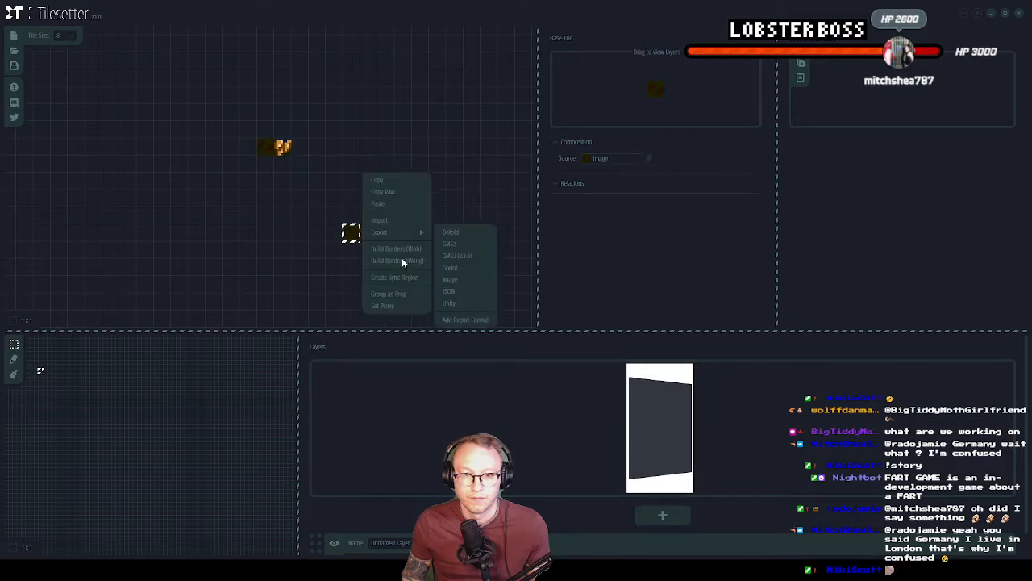
{"action": "left_click", "coordinate": [398, 259]}
Set the rock tile as the source image for the upper, right, lower and left border tiles of the blob set
{"action": "left_click_drag", "start_coordinate": [324, 204], "coordinate": [353, 250]}
{"action": "left_click", "coordinate": [354, 216]}
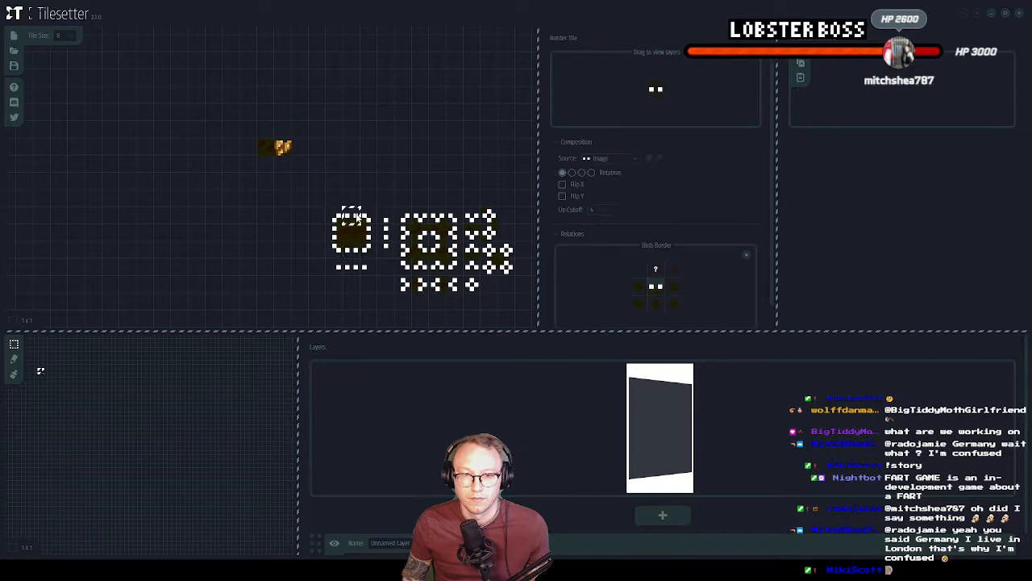
{"action": "left_click", "coordinate": [625, 159]}
{"action": "left_click", "coordinate": [627, 174]}
{"action": "left_click", "coordinate": [572, 172]}
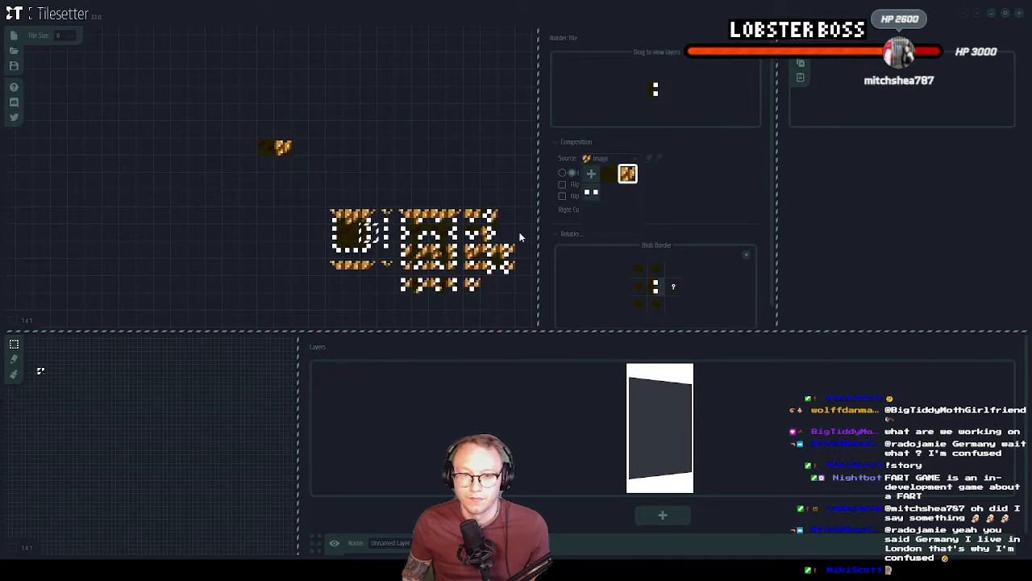
{"action": "left_click", "coordinate": [582, 172]}
{"action": "left_click", "coordinate": [595, 160]}
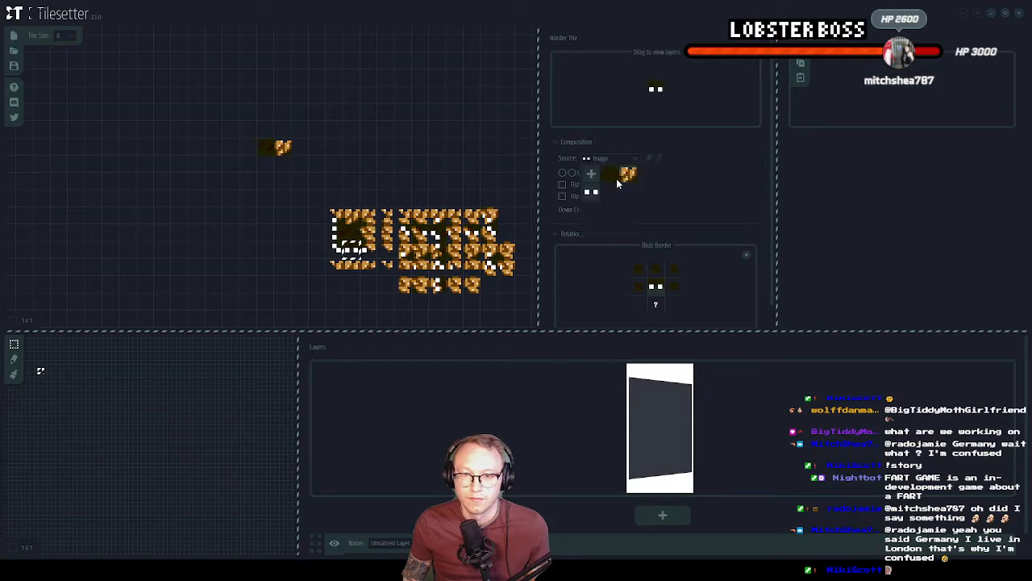
{"action": "left_click", "coordinate": [622, 173]}
{"action": "left_click", "coordinate": [592, 172]}
{"action": "left_click", "coordinate": [462, 164]}
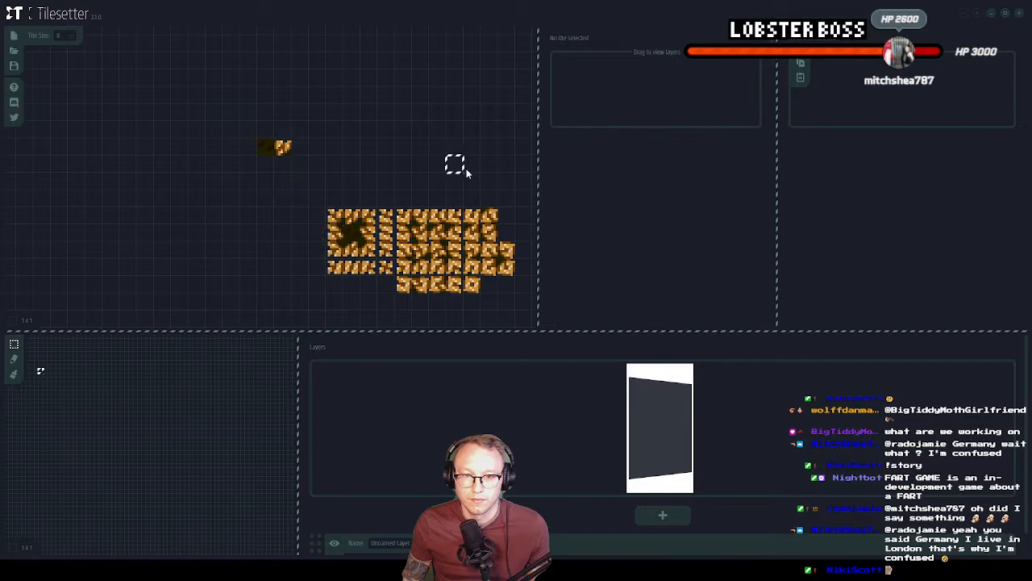
{"action": "middle_click_drag", "start_coordinate": [487, 194], "coordinate": [435, 173]}
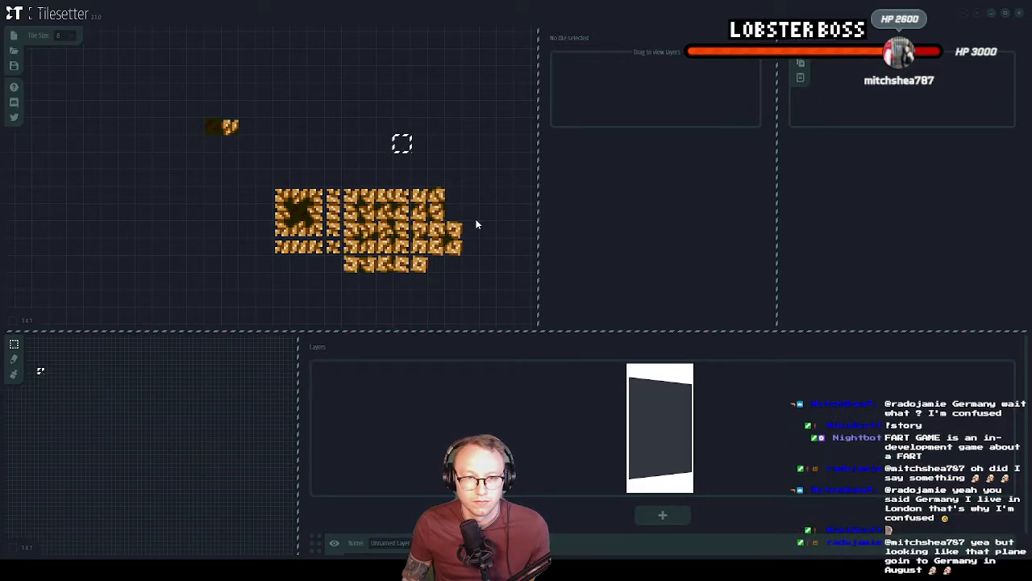
{"action": "middle_click_drag", "start_coordinate": [476, 224], "coordinate": [499, 230]}
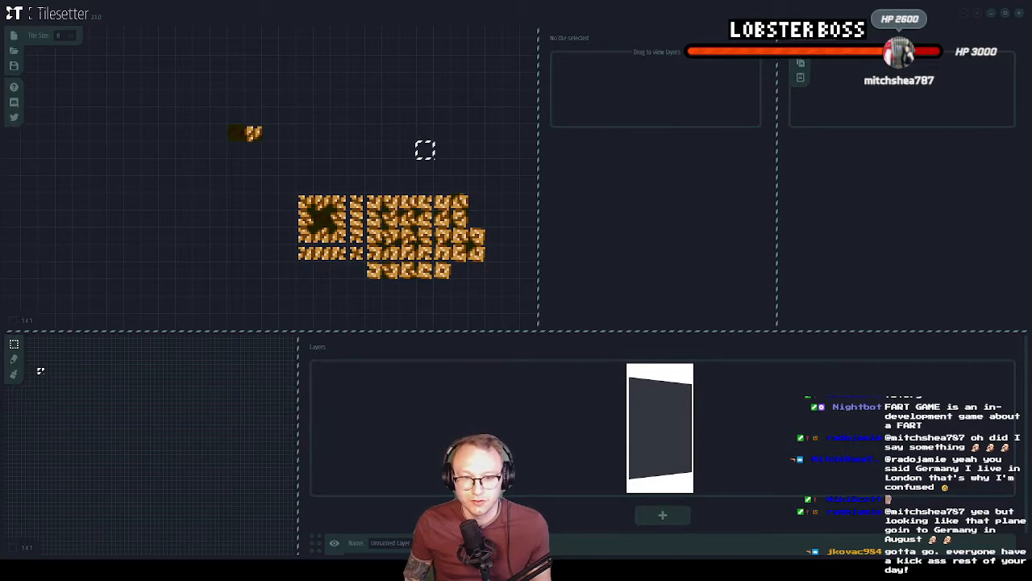
Switch to Aseprite and compare the Layer 1 and Layer 2 rock tiles by showing and hiding each layer
{"action": "key", "text": "alt+Tab"}
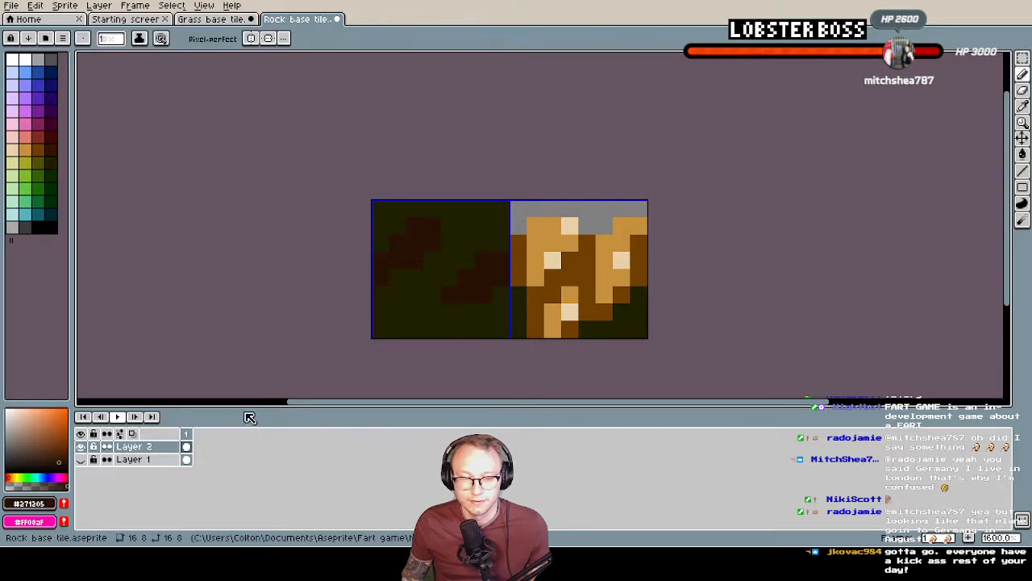
{"action": "left_click", "coordinate": [81, 447]}
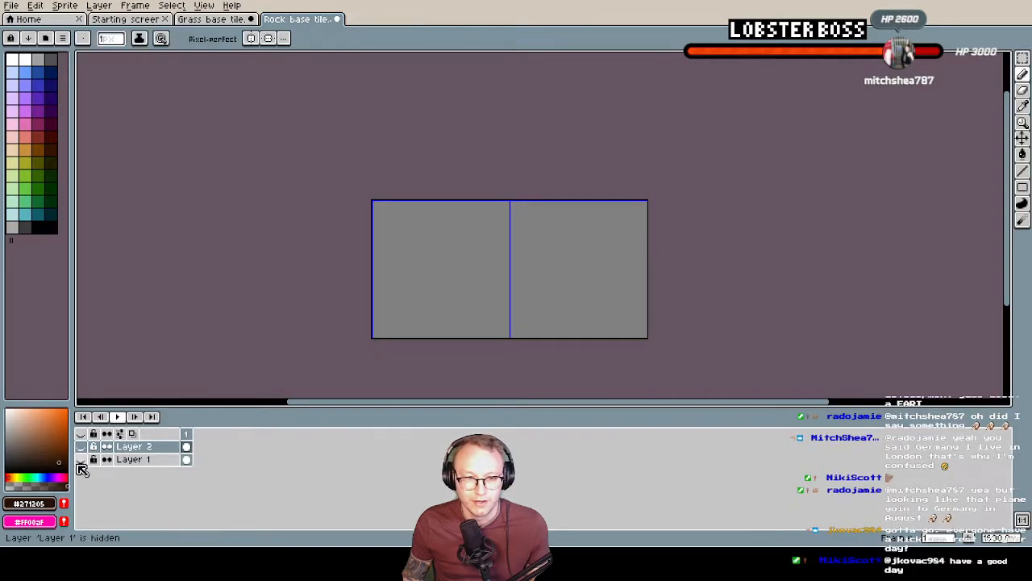
{"action": "left_click", "coordinate": [81, 460]}
{"action": "scroll", "coordinate": [592, 308], "scroll_direction": "down", "scroll_amount": 2}
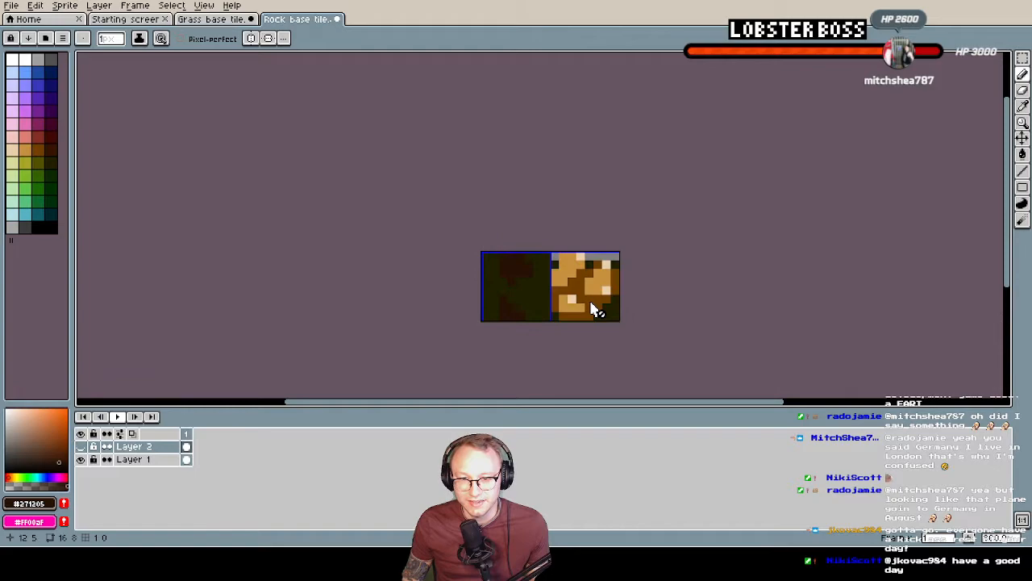
{"action": "left_click", "coordinate": [80, 459]}
{"action": "left_click", "coordinate": [81, 447]}
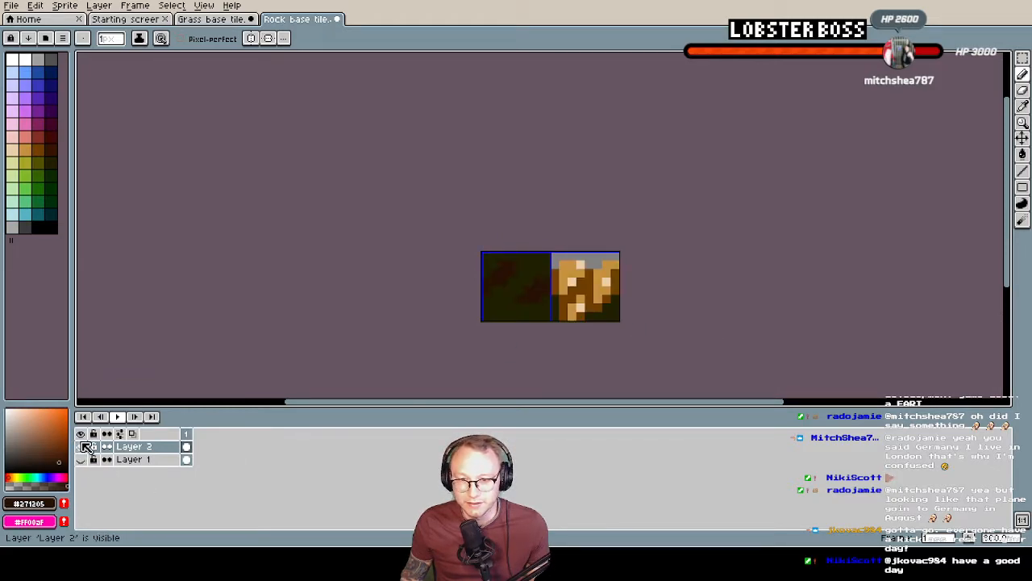
{"action": "left_click", "coordinate": [81, 460]}
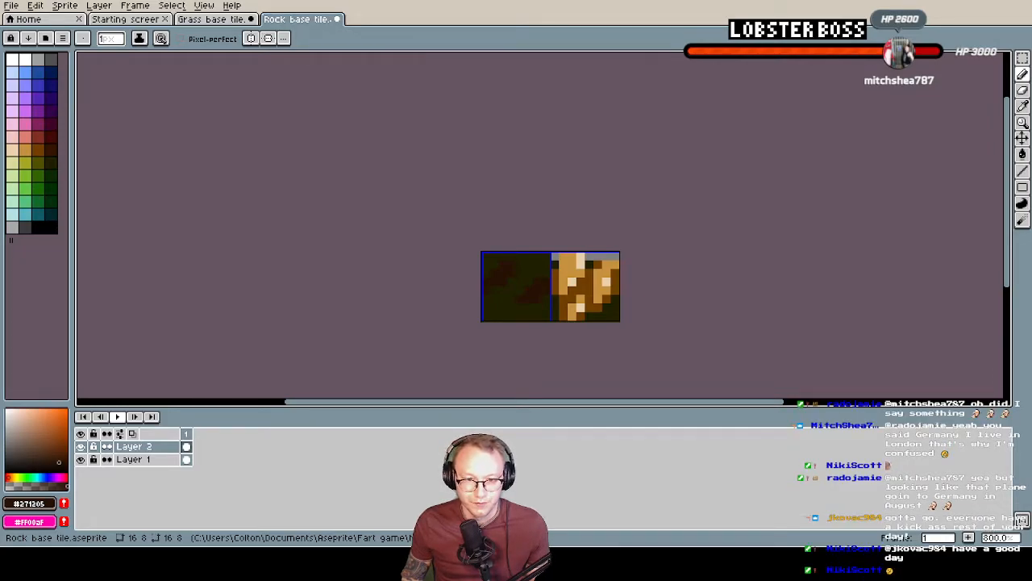
Return to Tilesetter, select the whole block of generated rock border tiles and open its tile actions
{"action": "key", "text": "alt+Tab"}
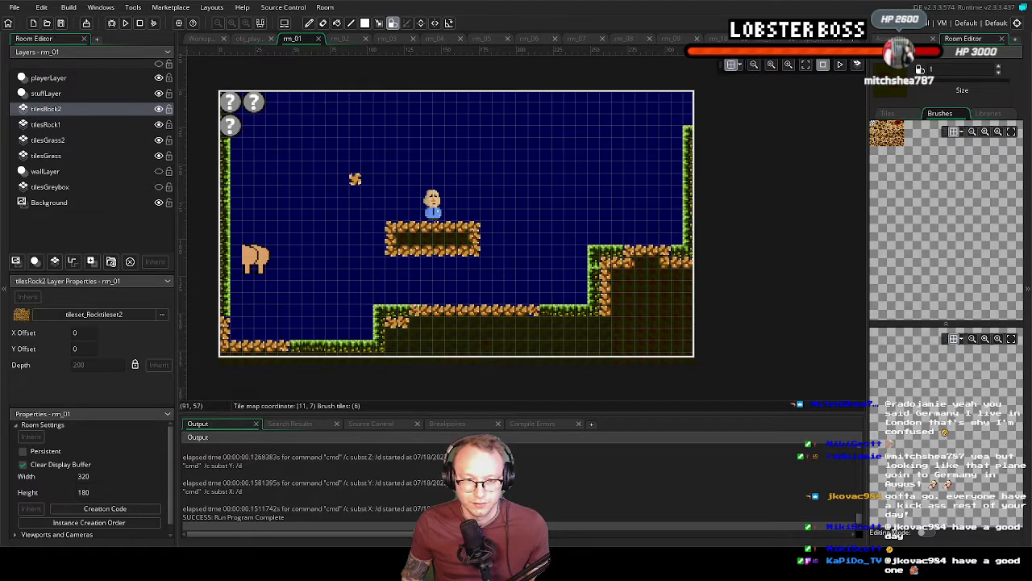
{"action": "key", "text": "alt+Tab"}
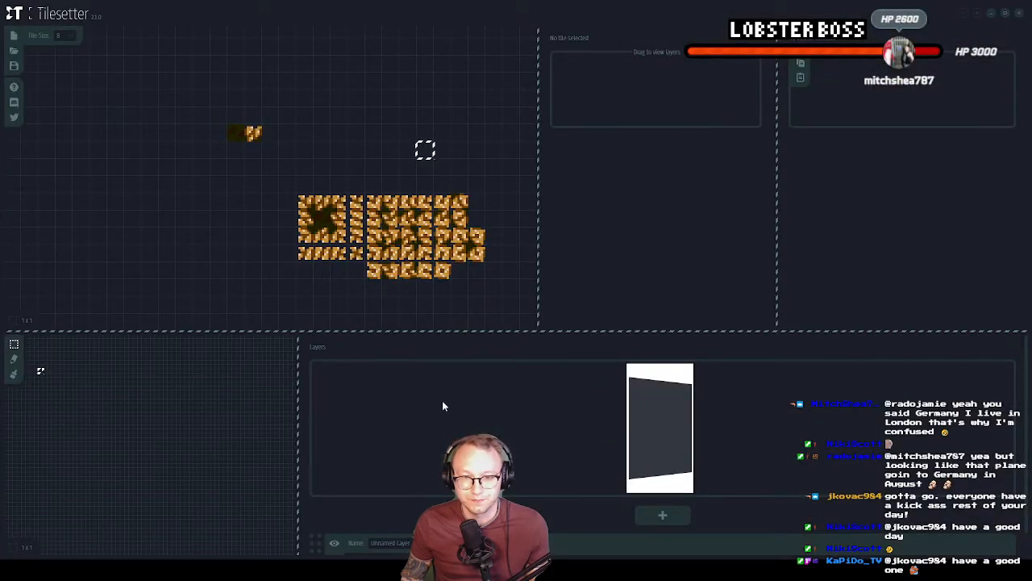
{"action": "left_click_drag", "start_coordinate": [306, 201], "coordinate": [485, 277]}
{"action": "right_click", "coordinate": [402, 175]}
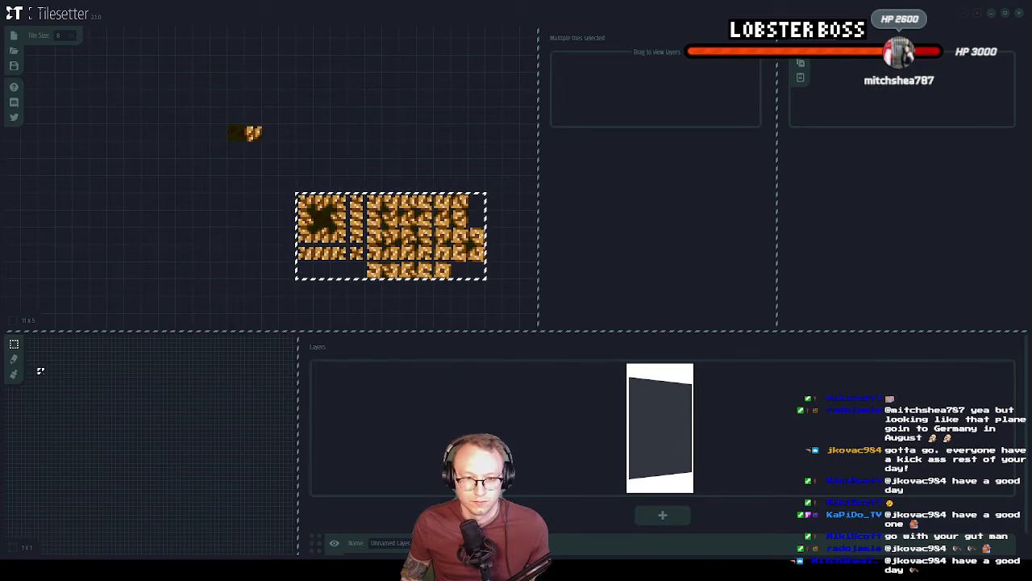
Switch to GameMaker and close the tileset_Rocktileset2 and sprite_Rocktileset2 editors in the workspace
{"action": "key", "text": "alt+Tab"}
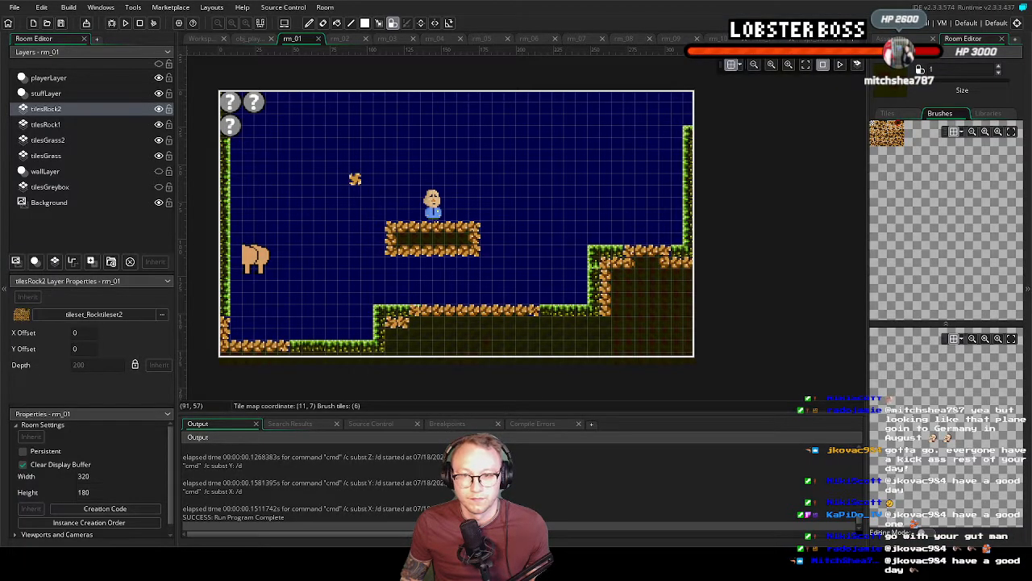
{"action": "left_click", "coordinate": [203, 38]}
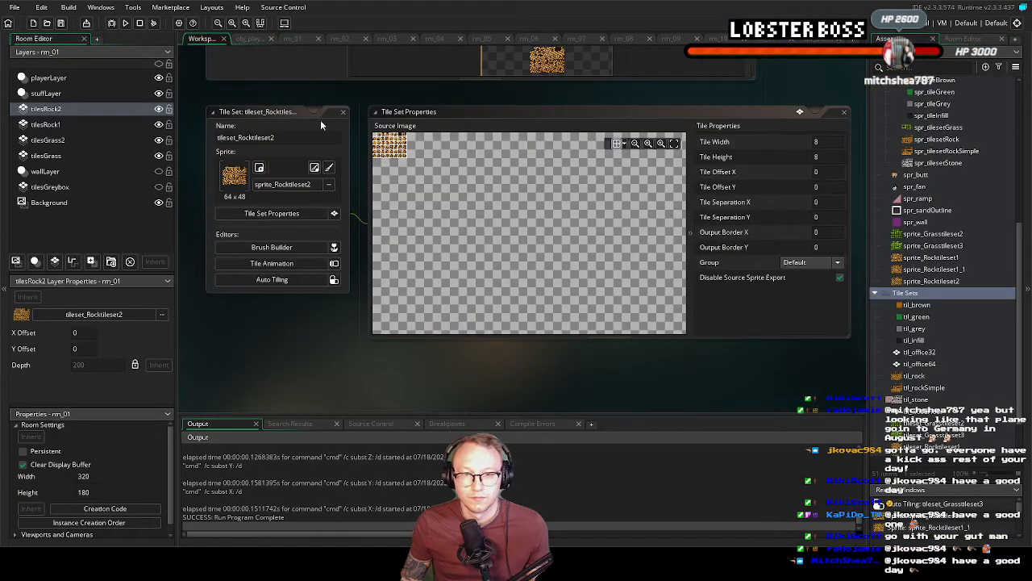
{"action": "middle_click_drag", "start_coordinate": [331, 115], "coordinate": [338, 135]}
{"action": "left_click", "coordinate": [349, 133]}
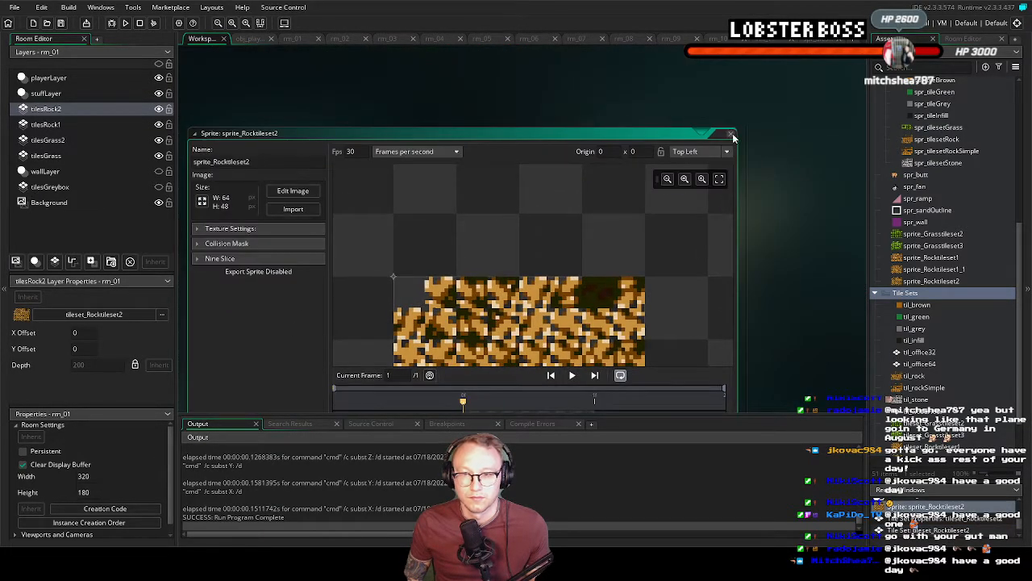
{"action": "left_click", "coordinate": [730, 134]}
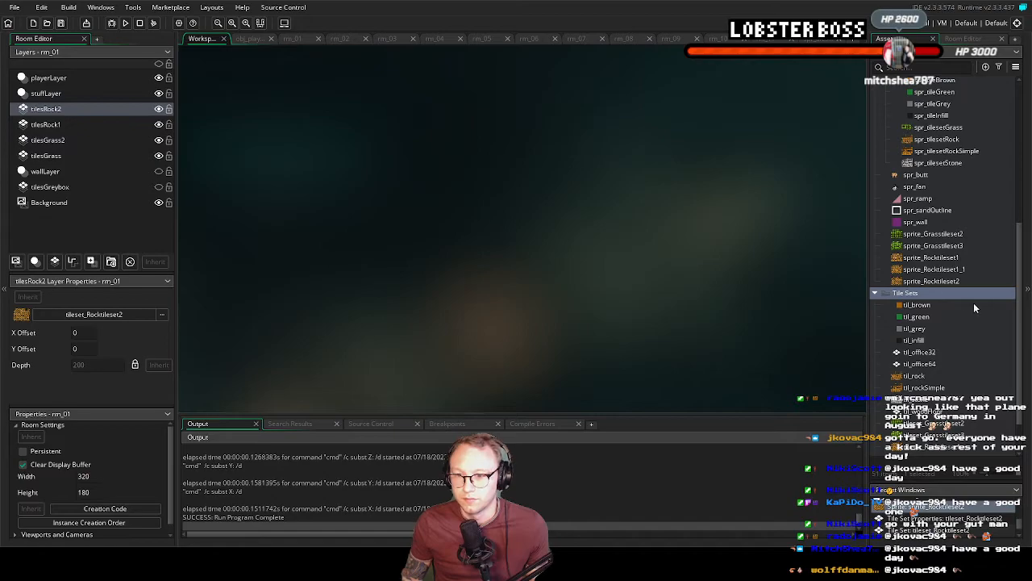
Delete the old tileset_Rocktileset2 and add the existing rebuilt tileset_Rocktileset2 to the Tile Sets group
{"action": "left_click", "coordinate": [946, 282]}
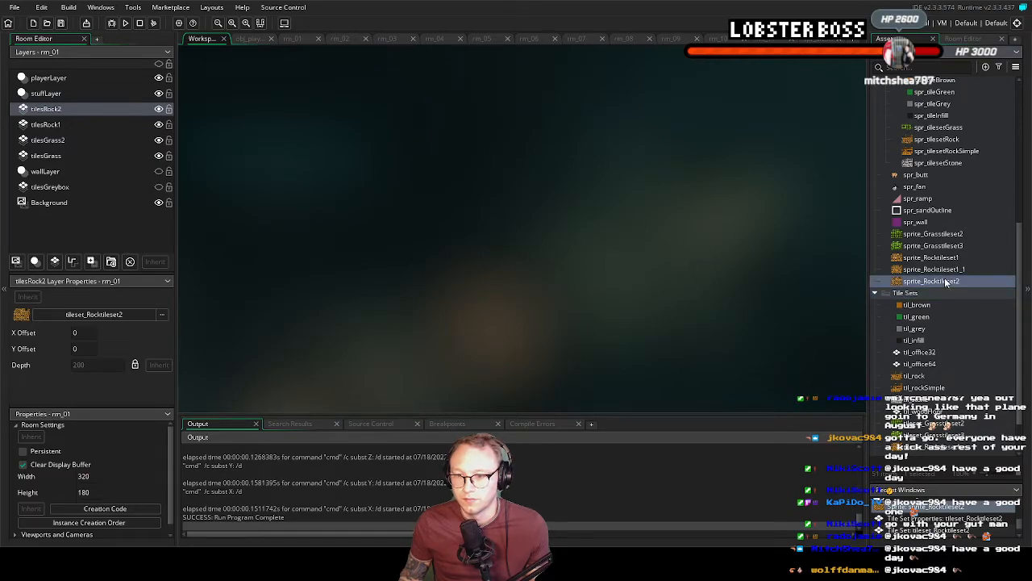
{"action": "scroll", "coordinate": [946, 282], "scroll_direction": "down", "scroll_amount": 2}
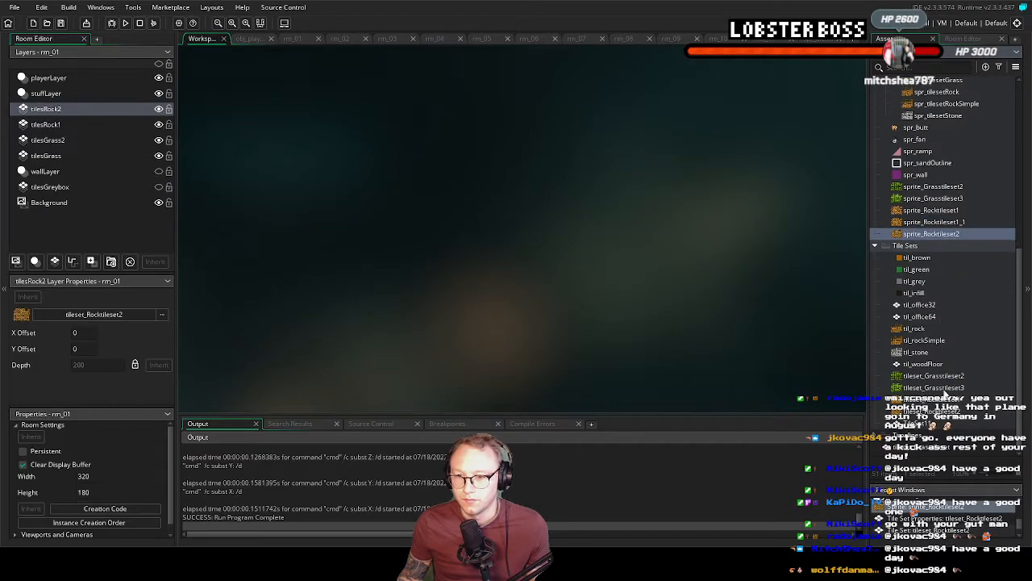
{"action": "right_click", "coordinate": [927, 246]}
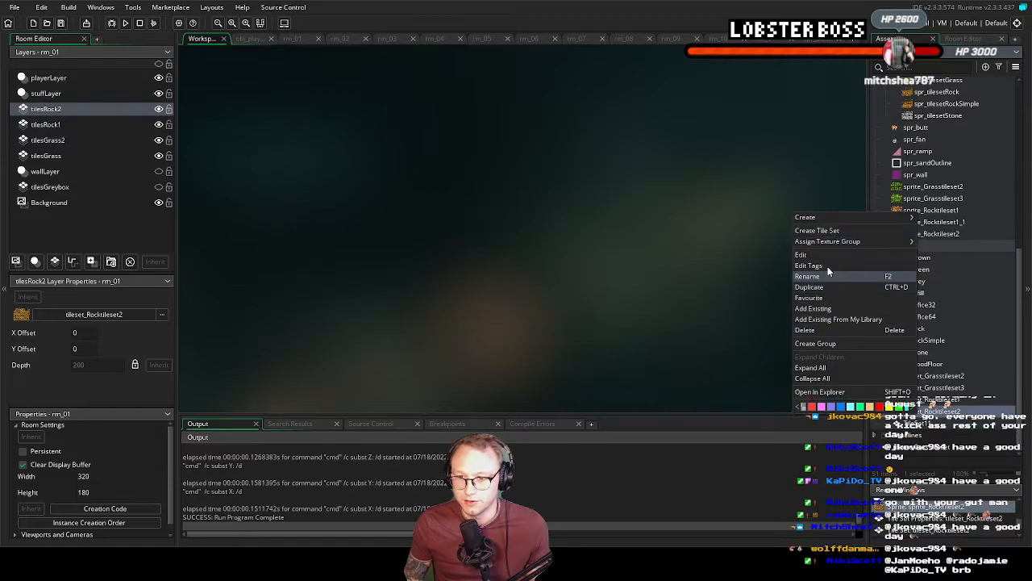
{"action": "left_click", "coordinate": [826, 330]}
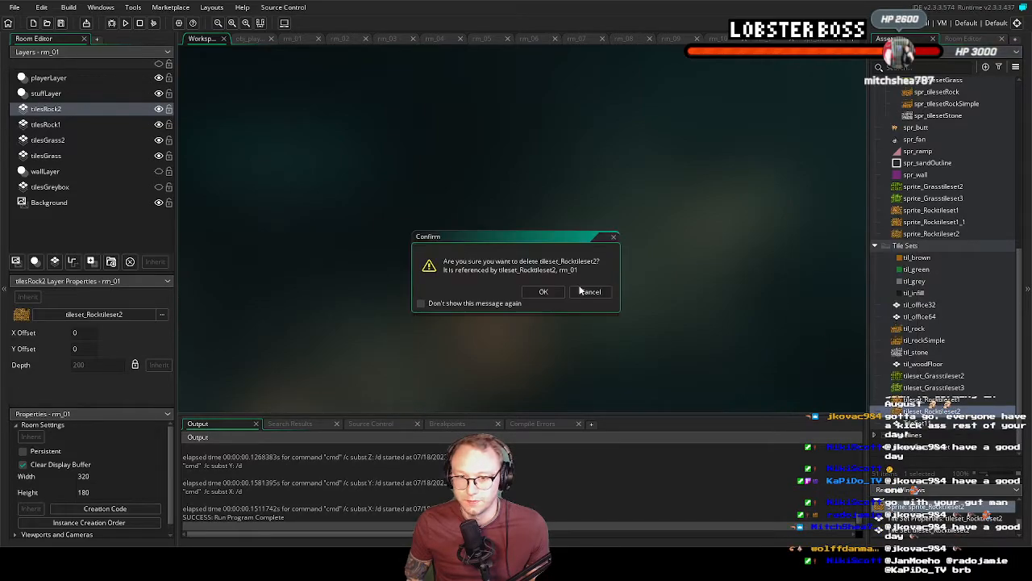
{"action": "left_click", "coordinate": [544, 292]}
{"action": "right_click", "coordinate": [897, 258]}
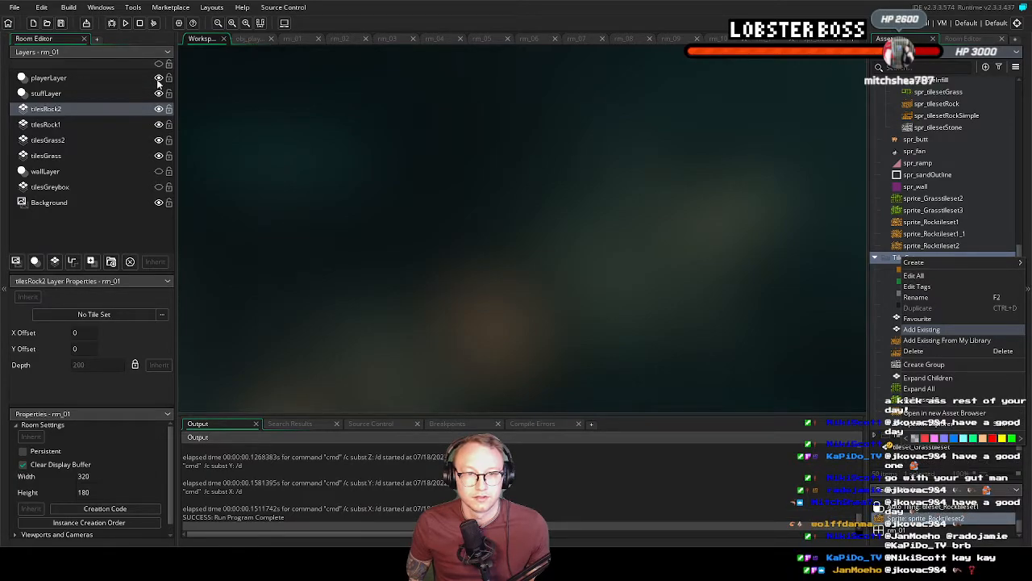
{"action": "double_click", "coordinate": [202, 122]}
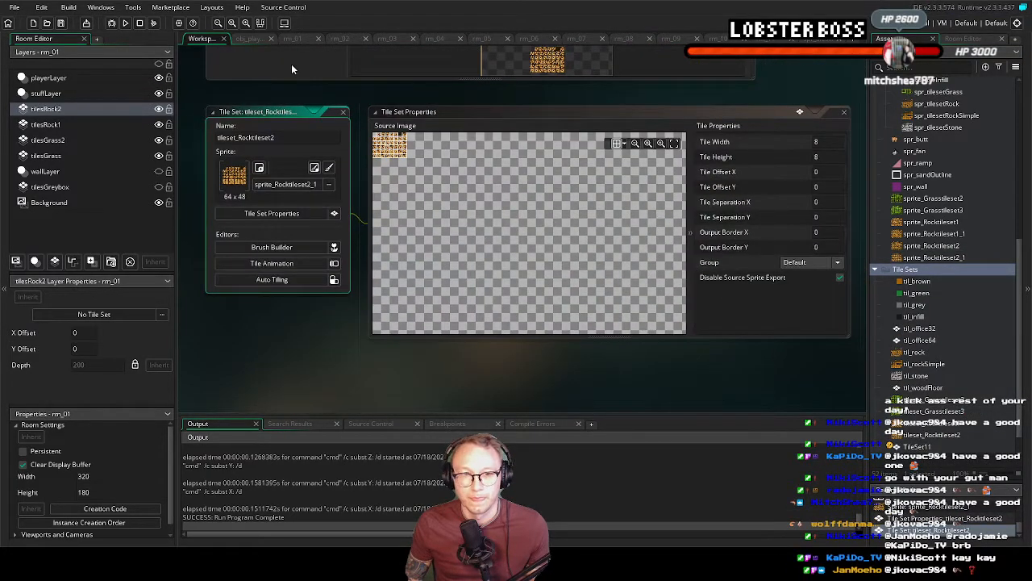
Assign tileset_Rocktileset2 to the tilesRock2 layer of rm_01 and select its autotile_0 for painting
{"action": "left_click", "coordinate": [287, 40]}
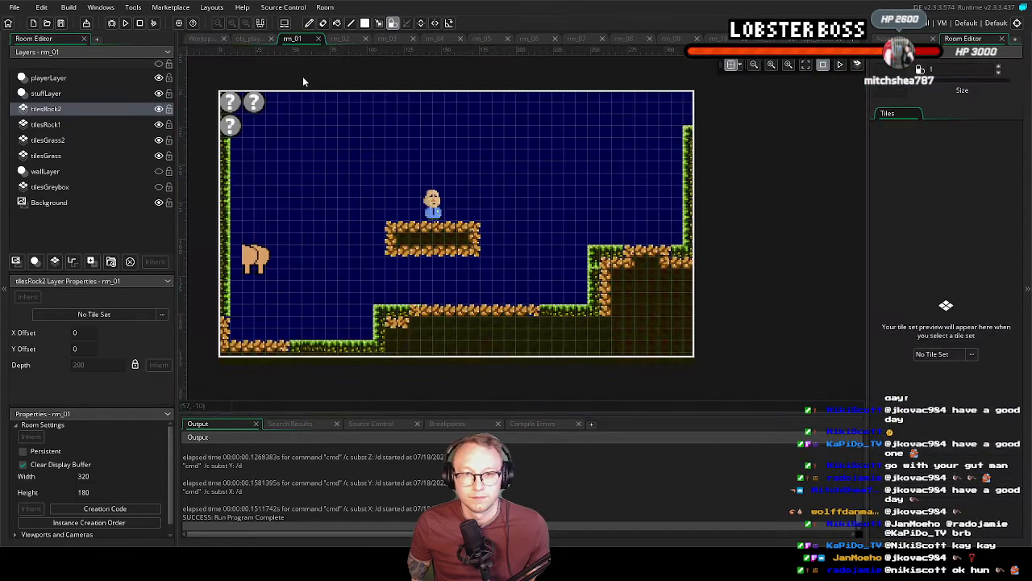
{"action": "left_click", "coordinate": [72, 108]}
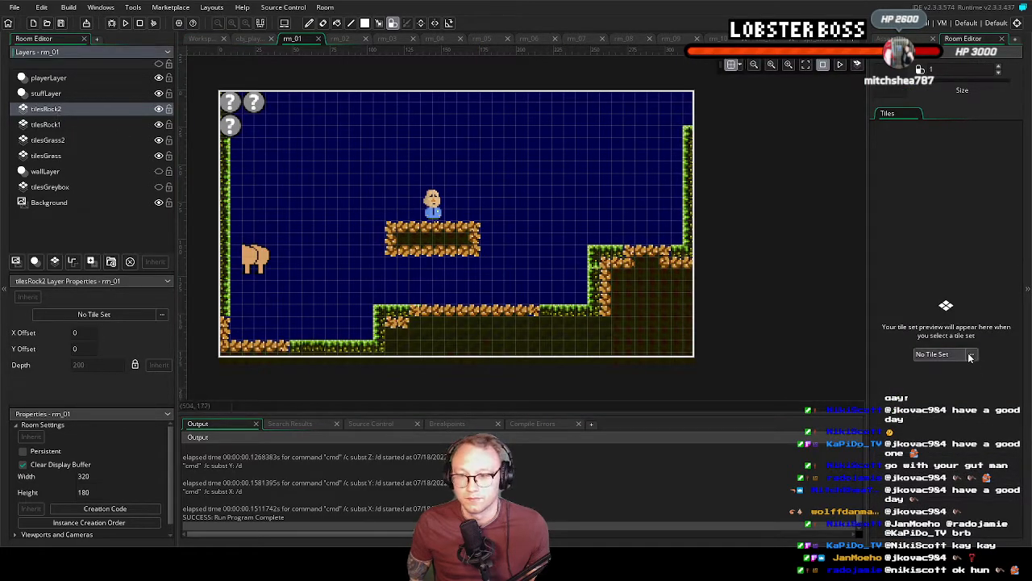
{"action": "left_click", "coordinate": [928, 354]}
{"action": "double_click", "coordinate": [731, 397]}
{"action": "scroll", "coordinate": [742, 451], "scroll_direction": "down", "scroll_amount": 3}
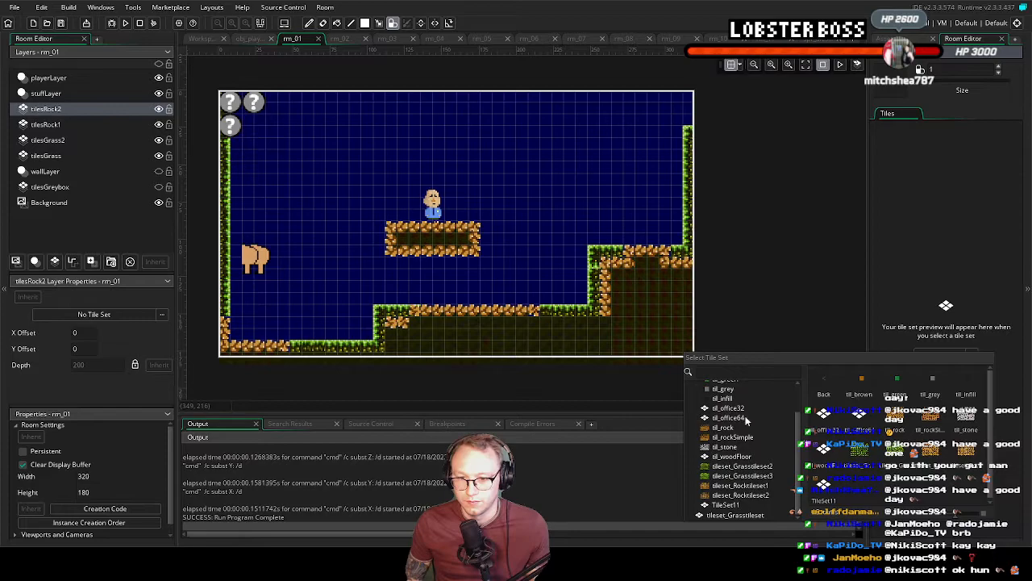
{"action": "left_click", "coordinate": [741, 495]}
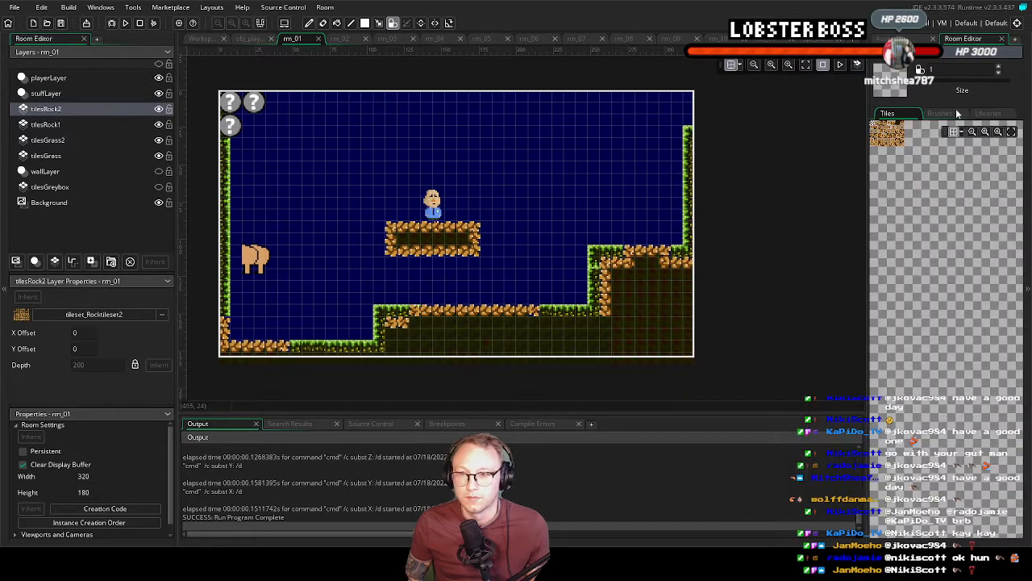
{"action": "left_click", "coordinate": [988, 113]}
{"action": "left_click", "coordinate": [909, 142]}
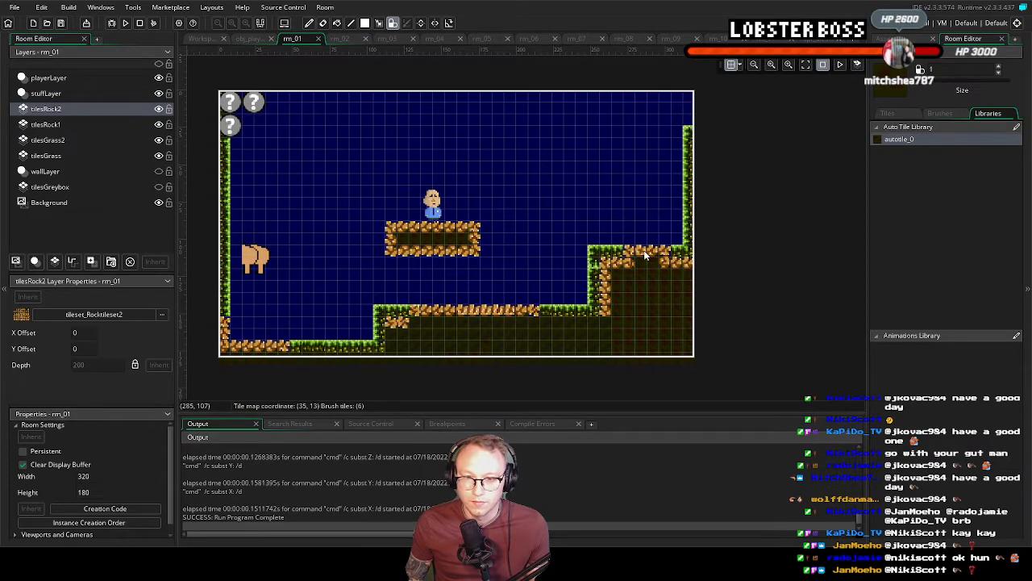
{"action": "key", "text": "b"}
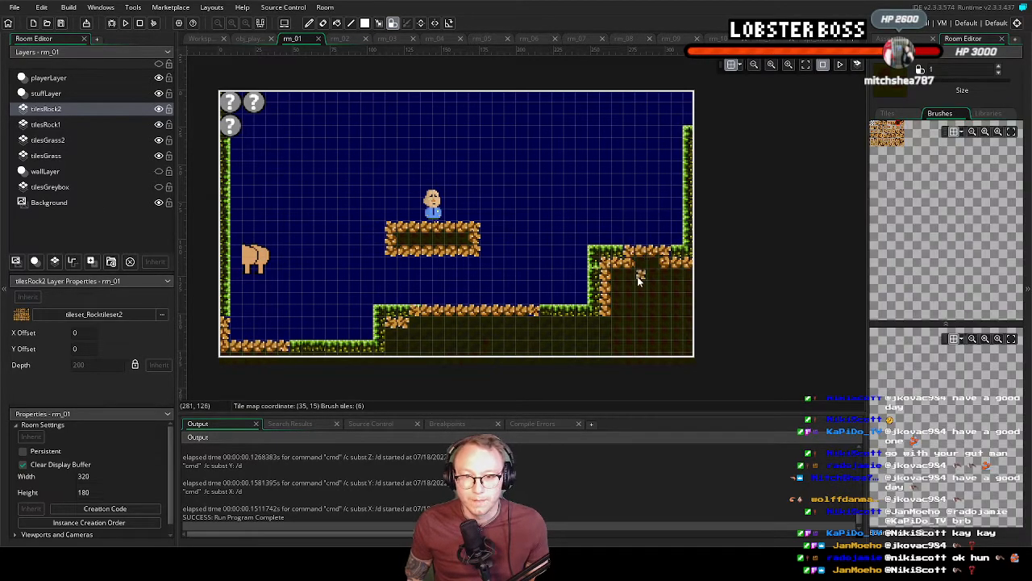
On the tilesRock1 layer, erase some rock tiles from the middle ledge, the floating platform and the lower floor
{"action": "left_click", "coordinate": [75, 123]}
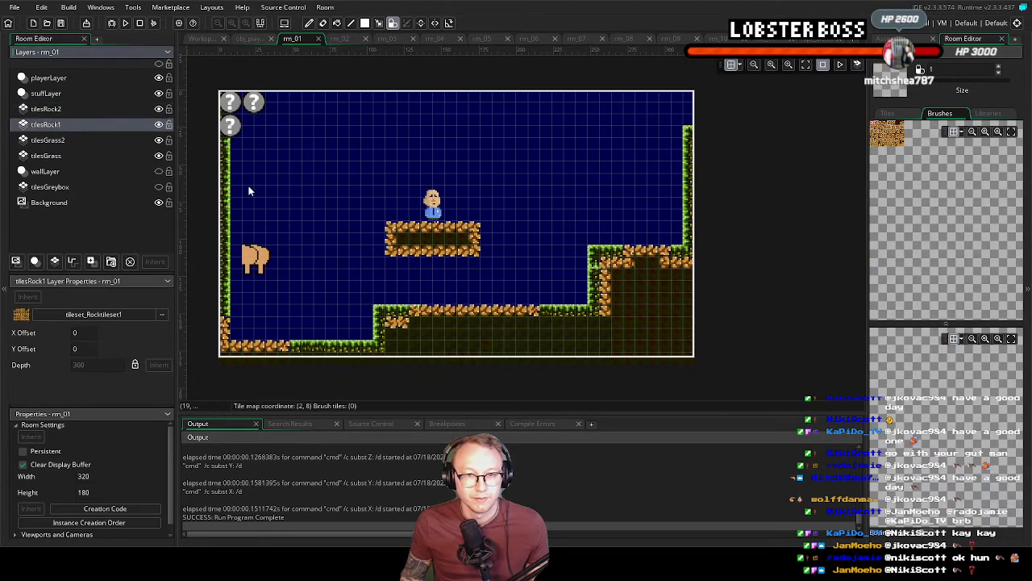
{"action": "left_click", "coordinate": [875, 125]}
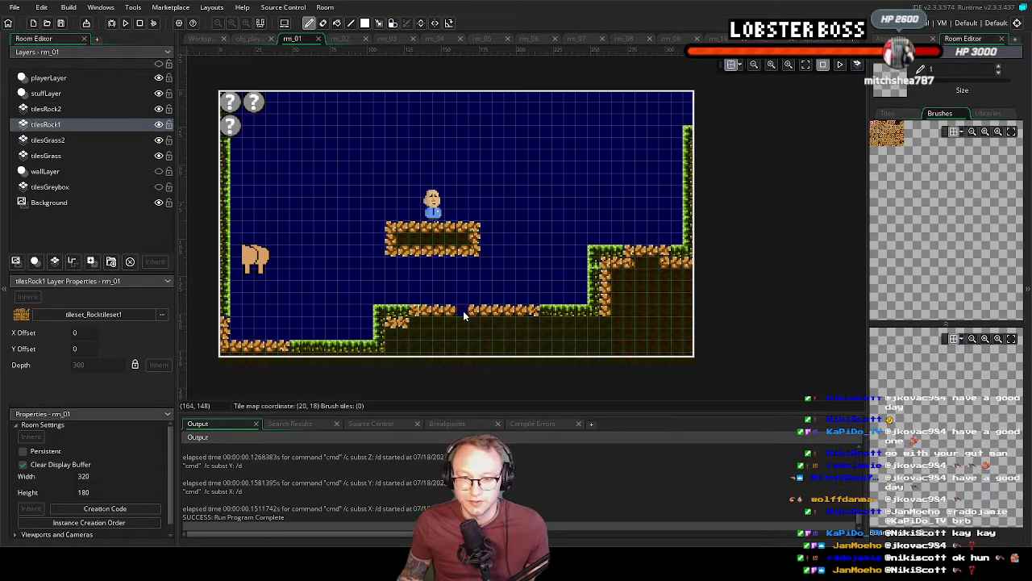
{"action": "right_click_drag", "start_coordinate": [464, 315], "coordinate": [499, 315]}
{"action": "left_click", "coordinate": [402, 225]}
{"action": "left_click", "coordinate": [452, 254]}
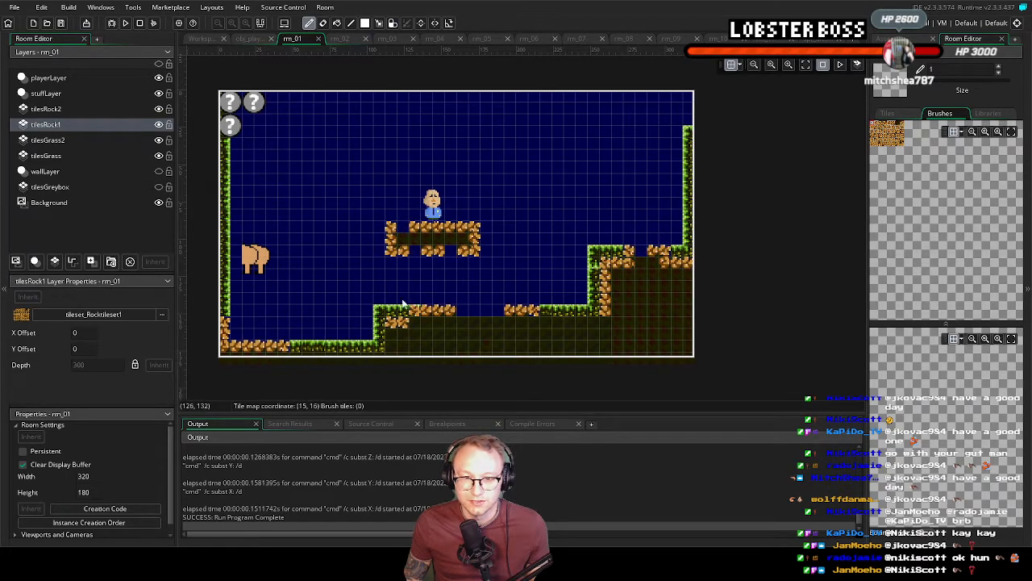
{"action": "left_click", "coordinate": [245, 346]}
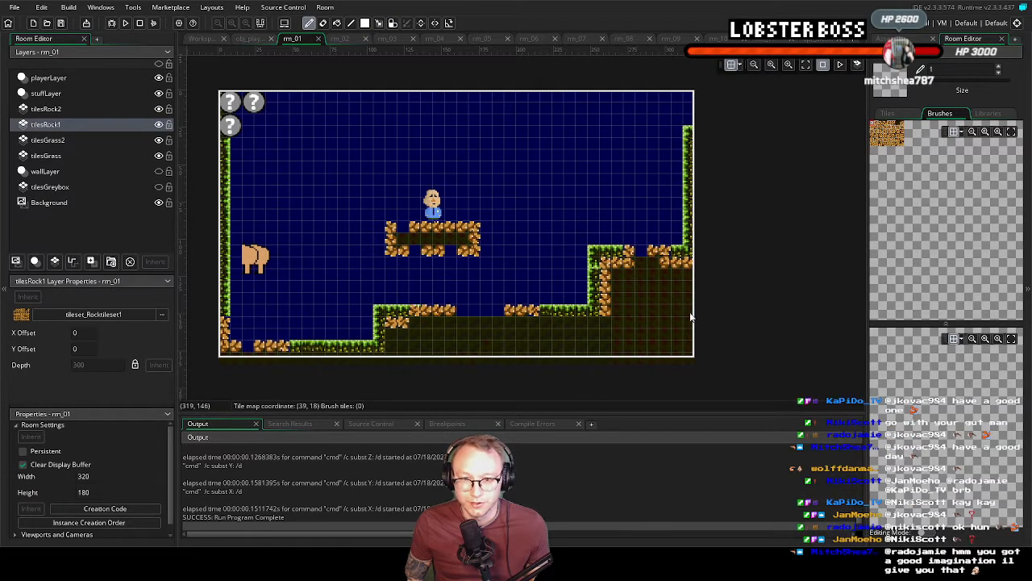
On tilesRock2, paint autotile_0 rock tiles across the middle ledge gap and down to the room's lower edge
{"action": "left_click", "coordinate": [72, 109]}
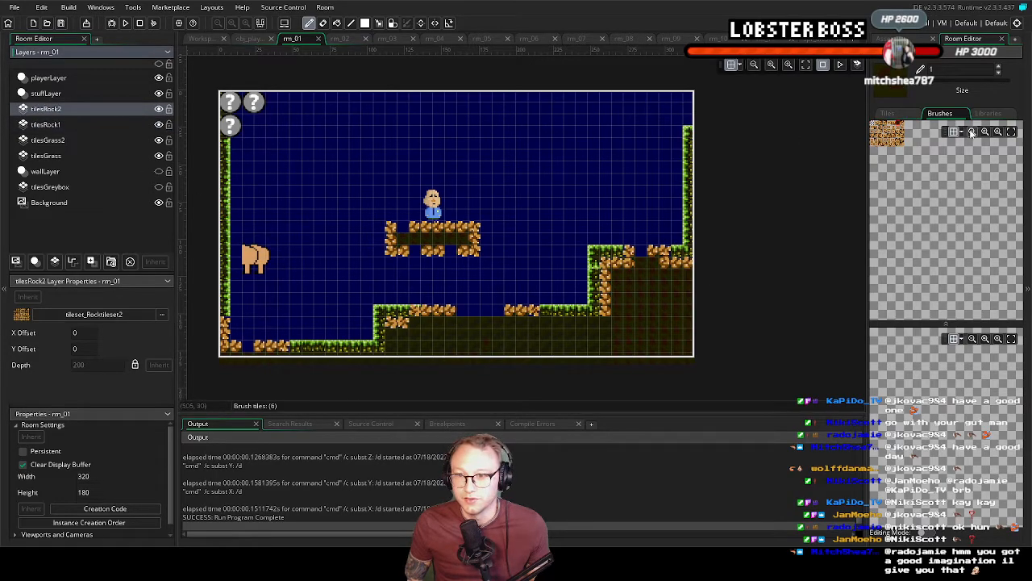
{"action": "left_click", "coordinate": [987, 114]}
{"action": "left_click", "coordinate": [928, 138]}
{"action": "left_click", "coordinate": [488, 313]}
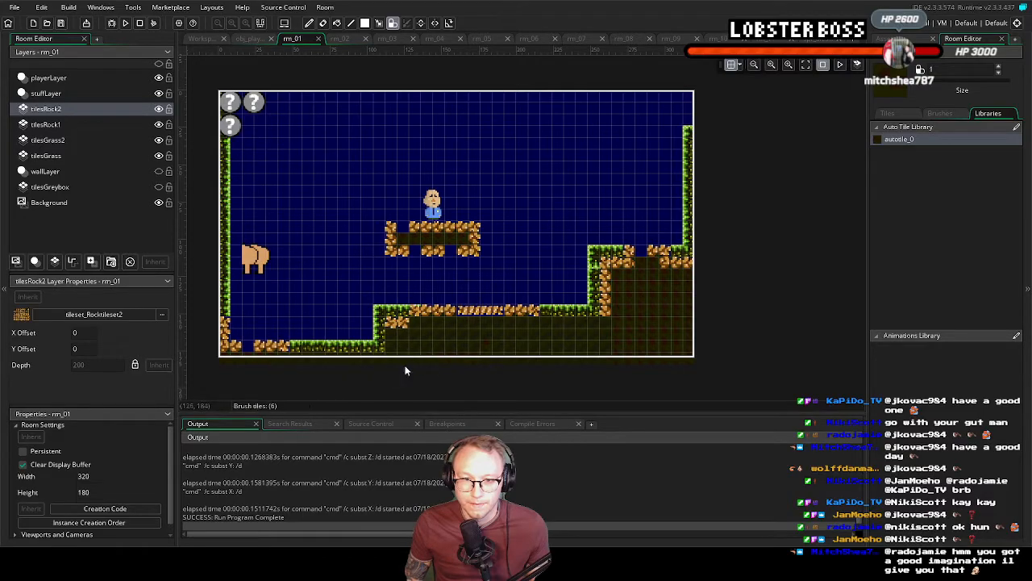
{"action": "left_click", "coordinate": [501, 323]}
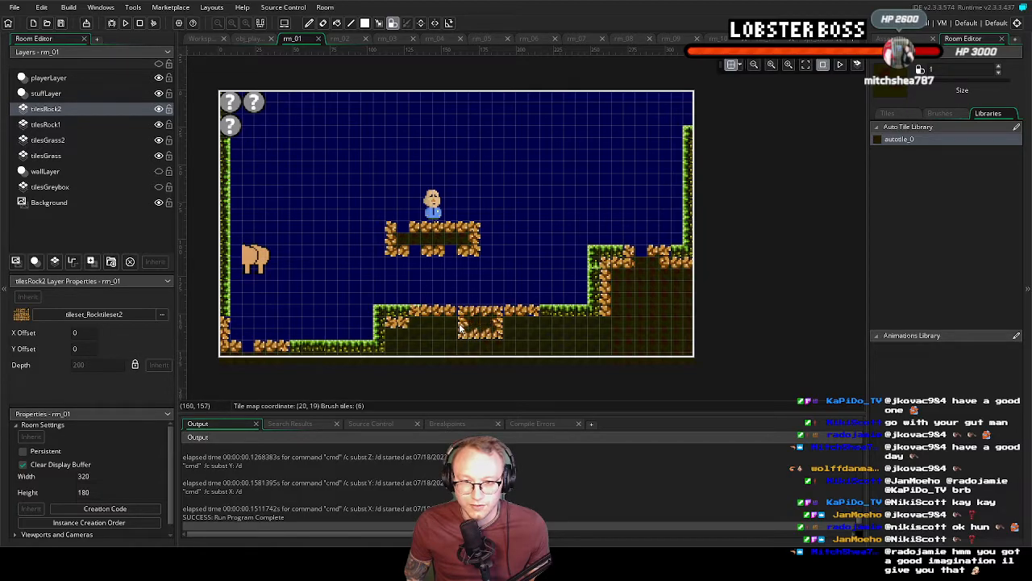
{"action": "mouse_move", "coordinate": [492, 341]}
{"action": "left_mouse_down"}
{"action": "mouse_move", "coordinate": [492, 352]}
{"action": "mouse_move", "coordinate": [463, 356]}
{"action": "mouse_move", "coordinate": [510, 356]}
{"action": "left_mouse_up"}
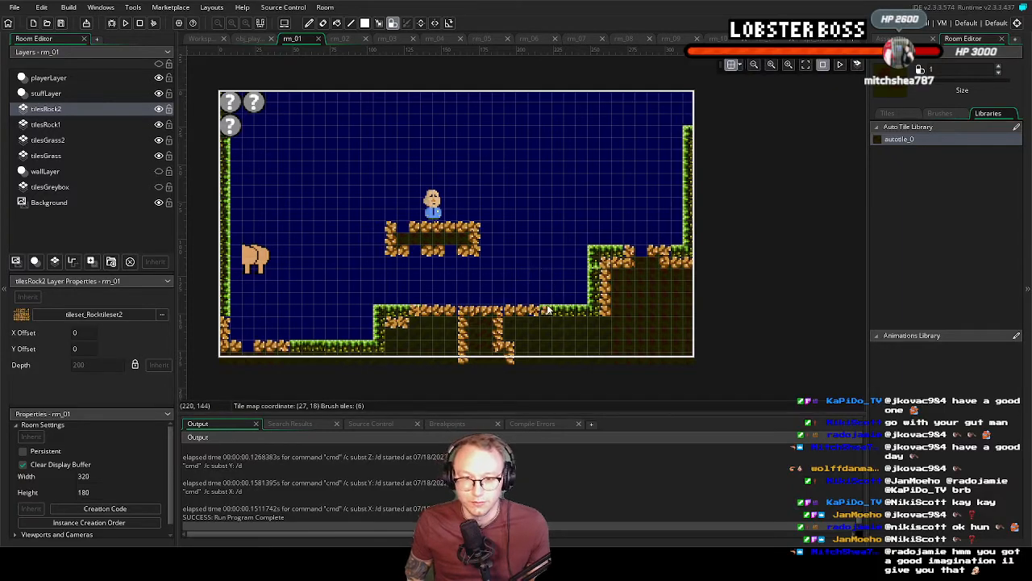
Undo the rock tiles painted on tilesRock2 and the tile erasures on tilesRock1
{"action": "key", "text": "ctrl+z"}
{"action": "key", "text": "ctrl+z"}
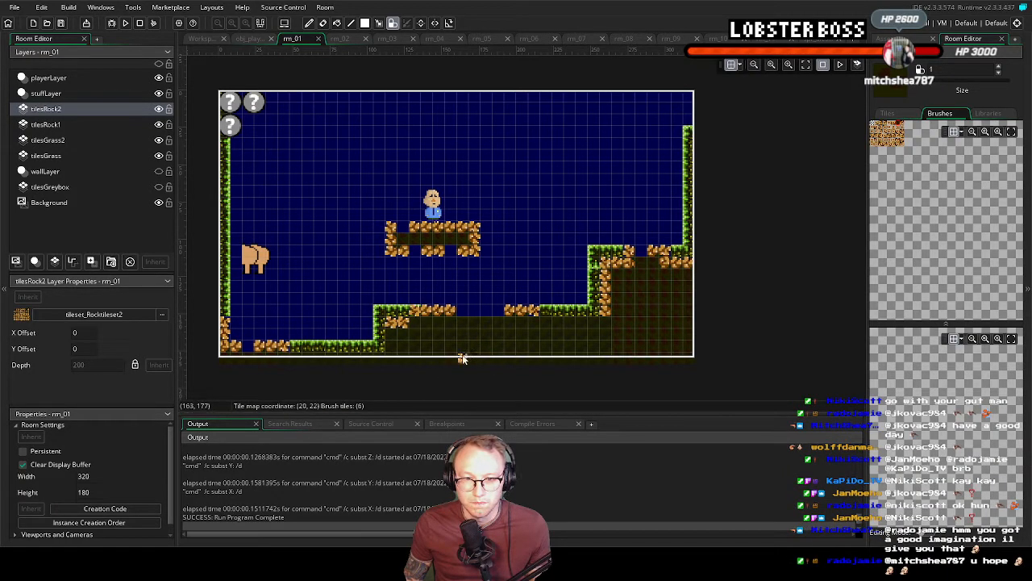
{"action": "key", "text": "ctrl+z"}
{"action": "key", "text": "ctrl+z"}
{"action": "key", "text": "ctrl+z"}
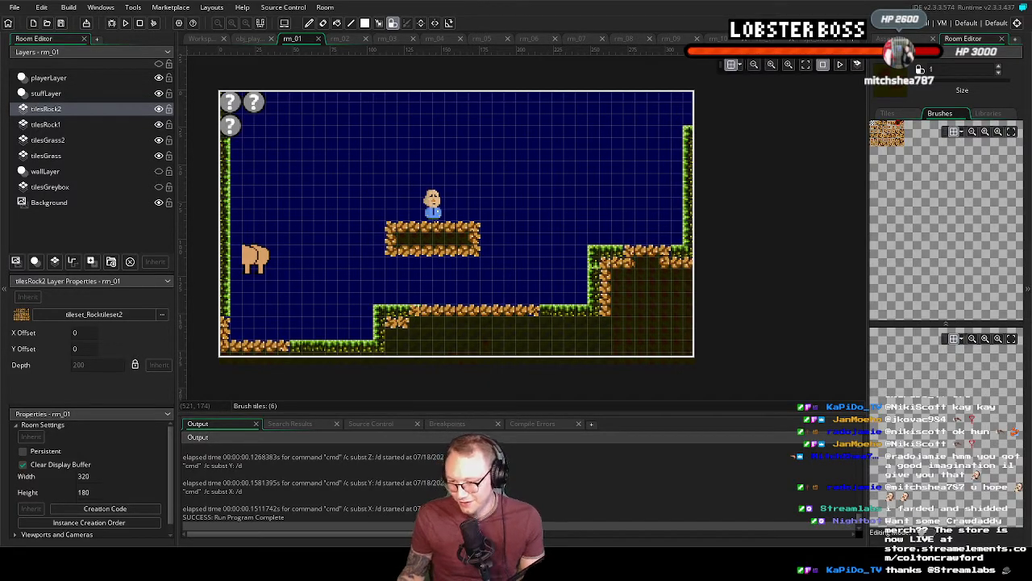
Place a single autotile_0 rock tile directly beneath the floating platform on the tilesRock2 layer
{"action": "left_click", "coordinate": [426, 263]}
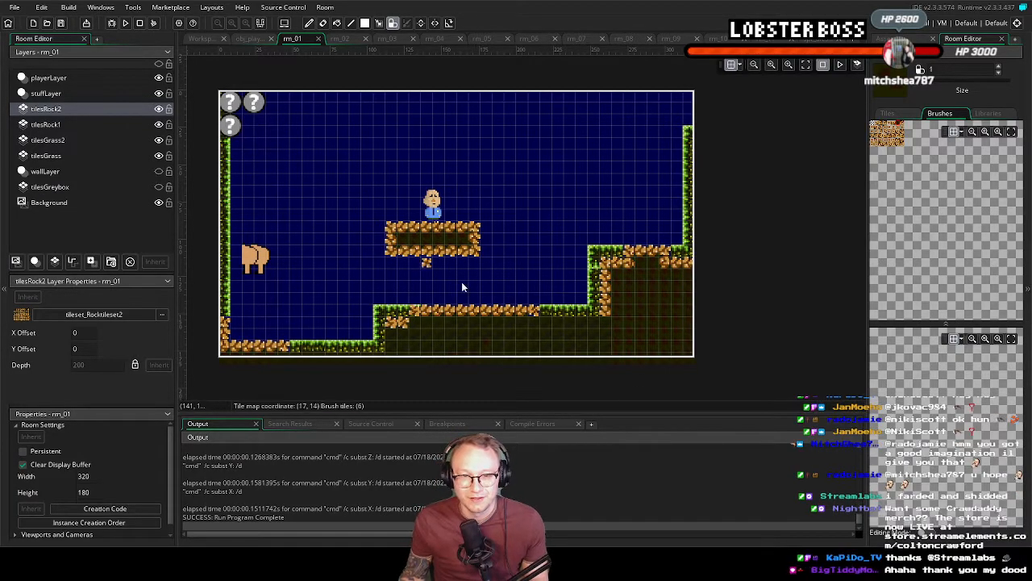
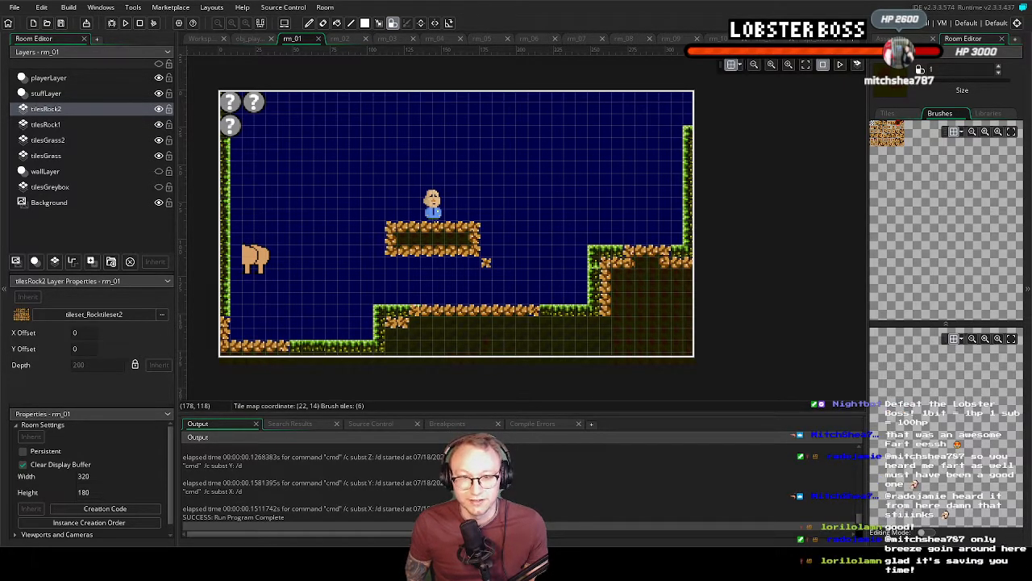
Close the open Rocktileset2 tile set and sprite windows and delete the tileset_Rocktileset2 asset
{"action": "left_click", "coordinate": [202, 39]}
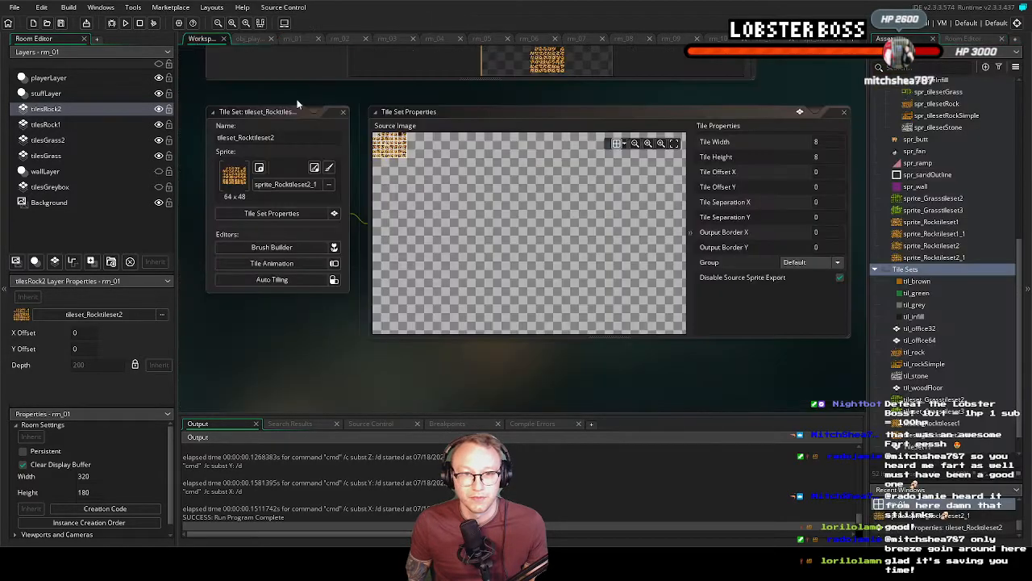
{"action": "left_click", "coordinate": [343, 112]}
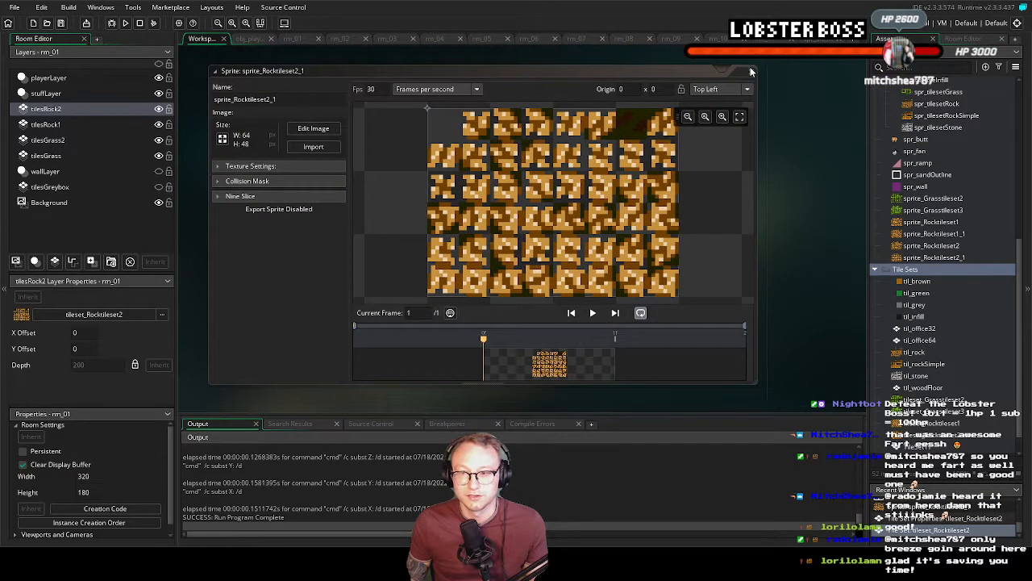
{"action": "left_click", "coordinate": [750, 71]}
{"action": "scroll", "coordinate": [965, 328], "scroll_direction": "down", "scroll_amount": 1}
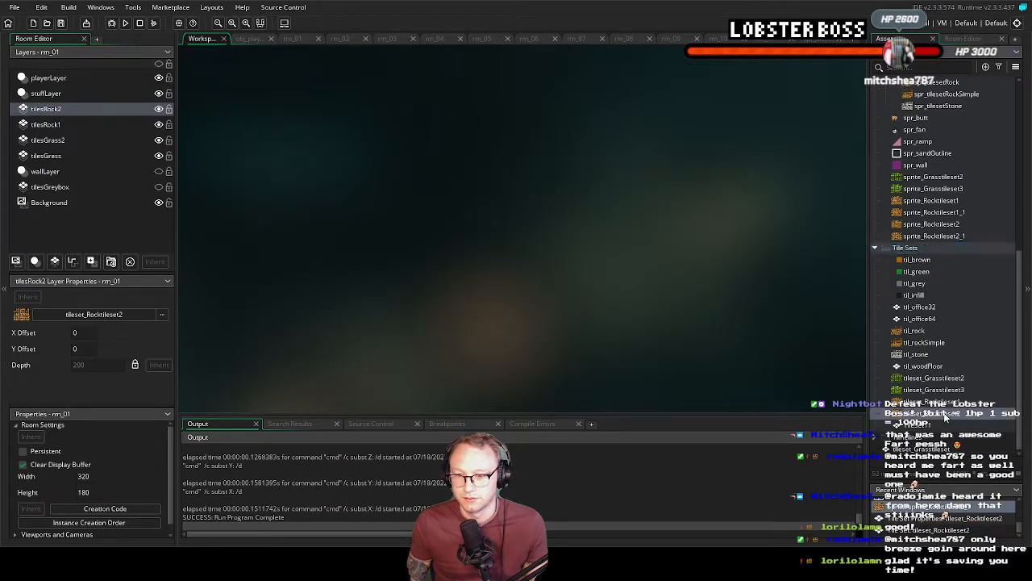
{"action": "right_click", "coordinate": [945, 416]}
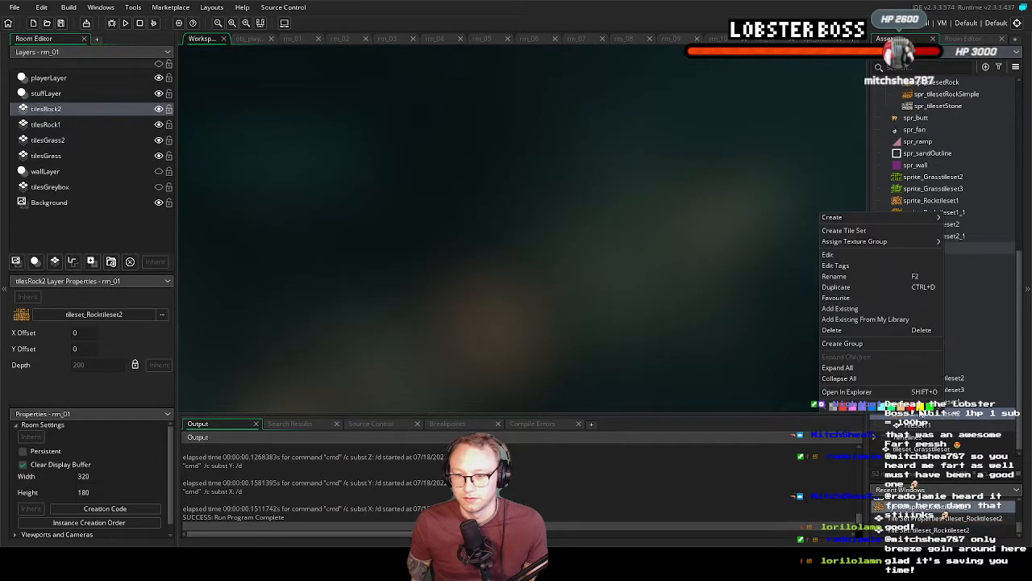
{"action": "left_click", "coordinate": [849, 330]}
{"action": "left_click", "coordinate": [544, 293]}
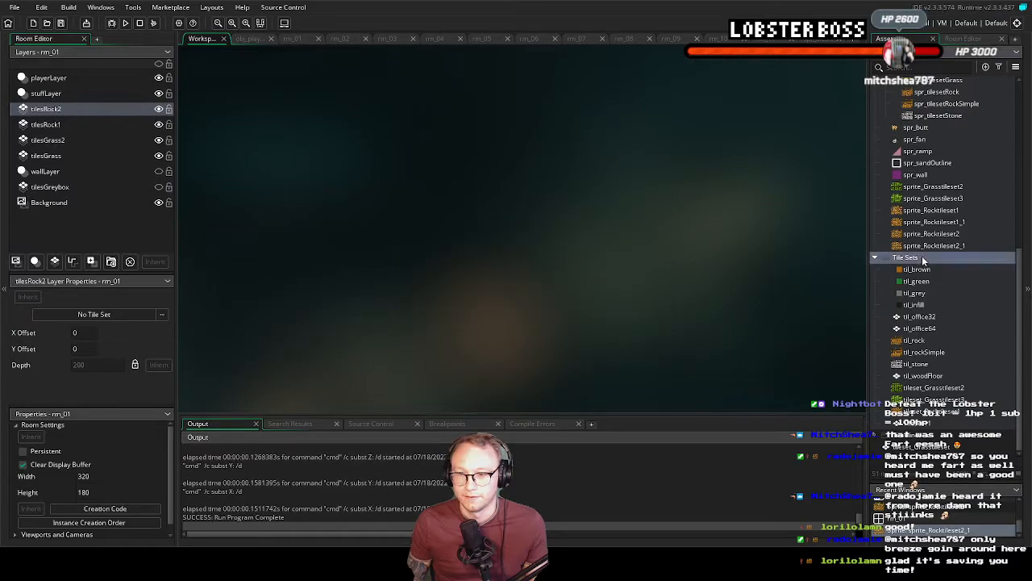
Import the existing tileset_Rocktileset2 into the Tile Sets group and open its Auto Tiling setup
{"action": "right_click", "coordinate": [923, 258]}
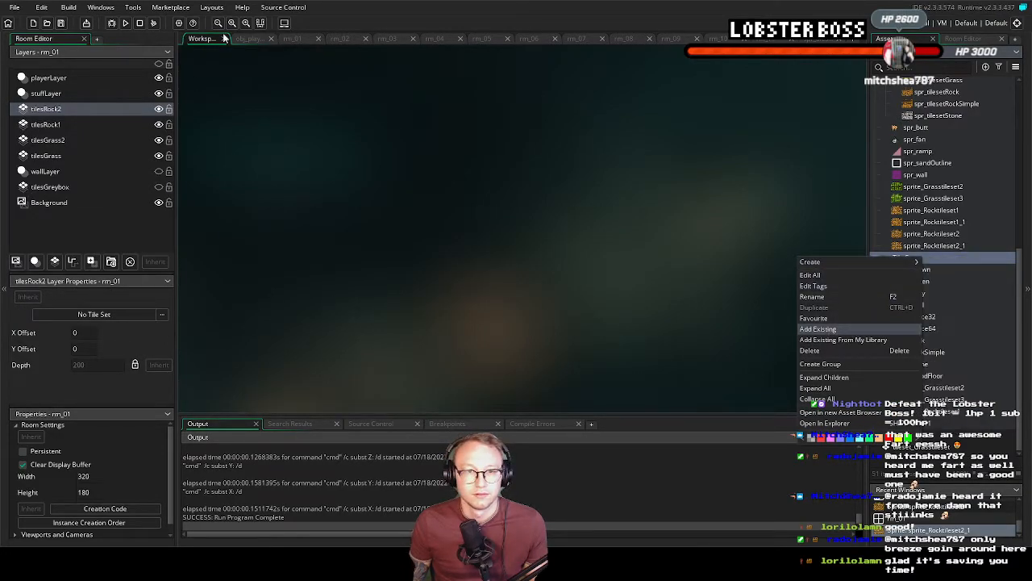
{"action": "double_click", "coordinate": [162, 72]}
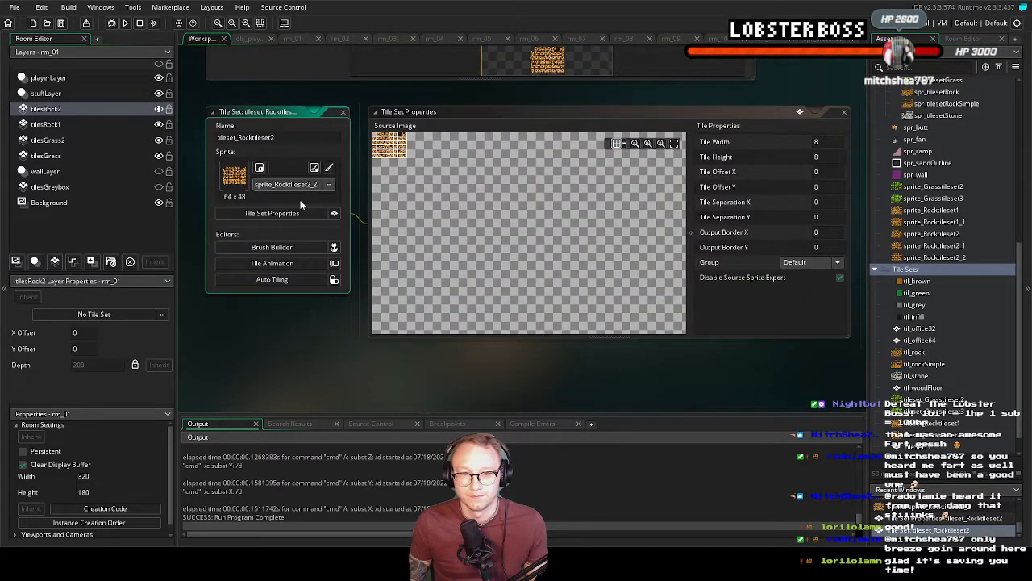
{"action": "left_click", "coordinate": [294, 280]}
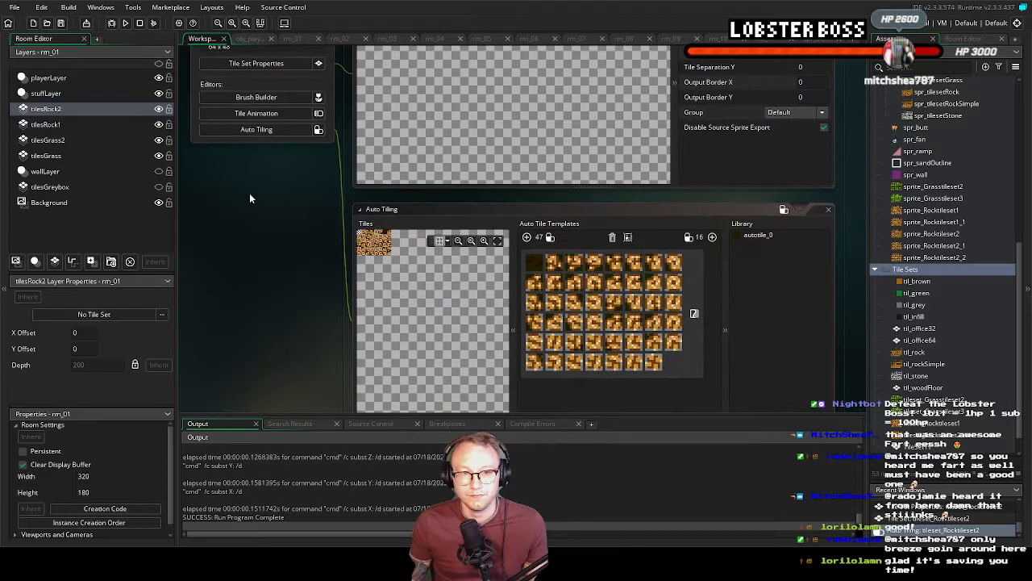
In rm_01, assign tileset_Rocktileset2 to the tilesRock2 layer
{"action": "left_click", "coordinate": [287, 38]}
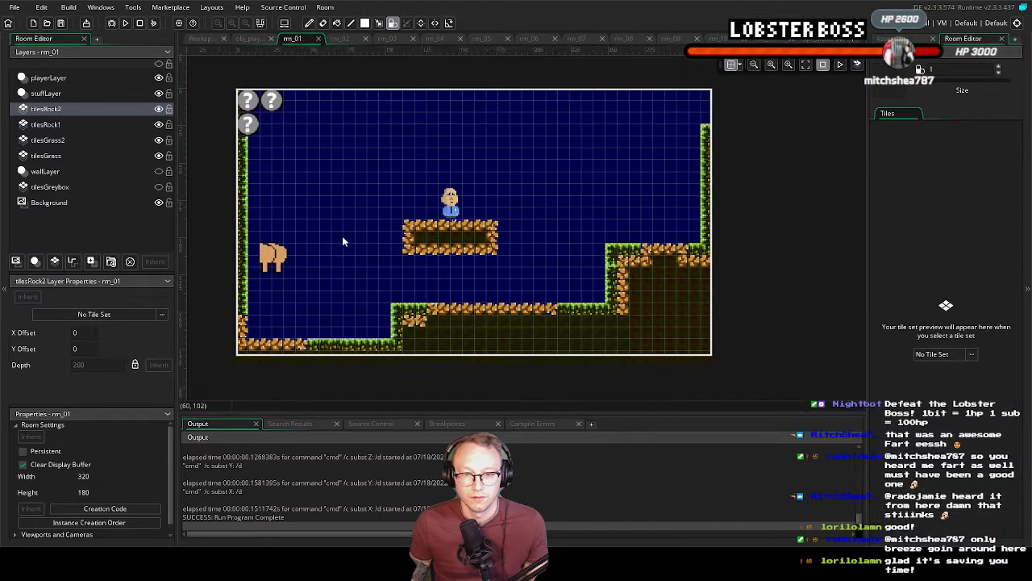
{"action": "left_click", "coordinate": [955, 356]}
{"action": "double_click", "coordinate": [705, 397]}
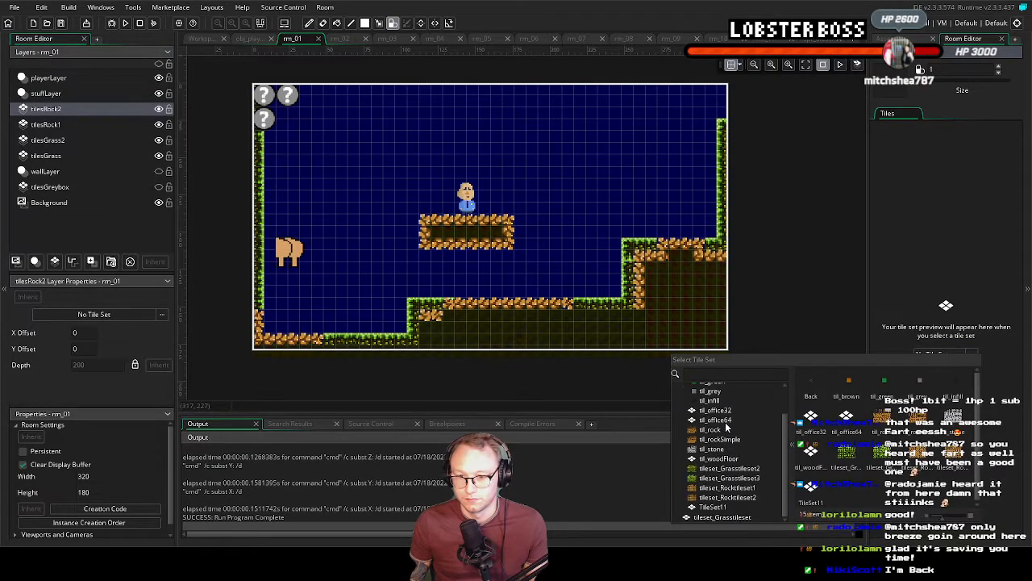
{"action": "double_click", "coordinate": [740, 497]}
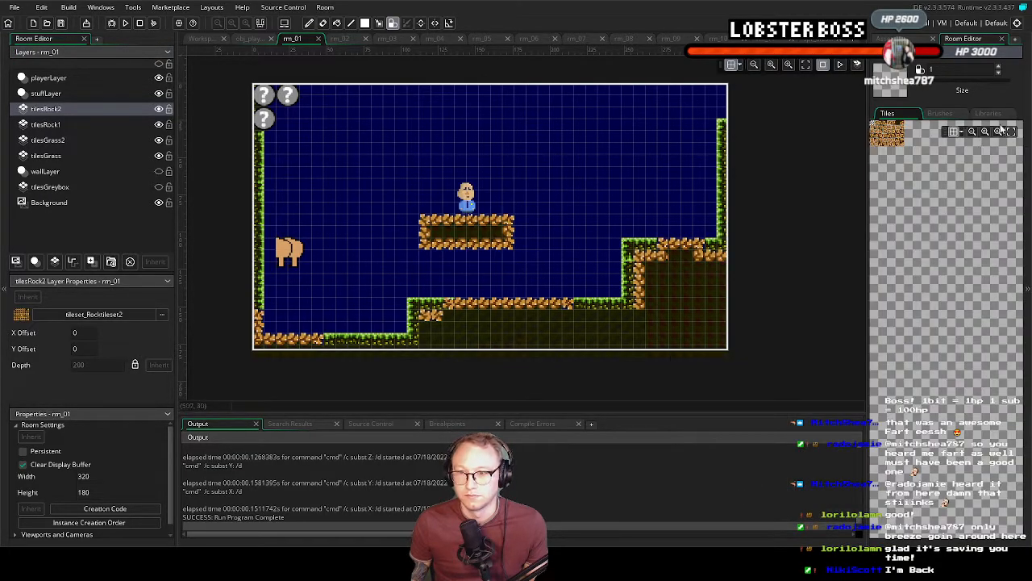
With autotile_0, paint a test rock platform about 10 tiles wide and 3 tall above the bald character on tilesRock2
{"action": "left_click", "coordinate": [986, 114]}
{"action": "left_click", "coordinate": [903, 139]}
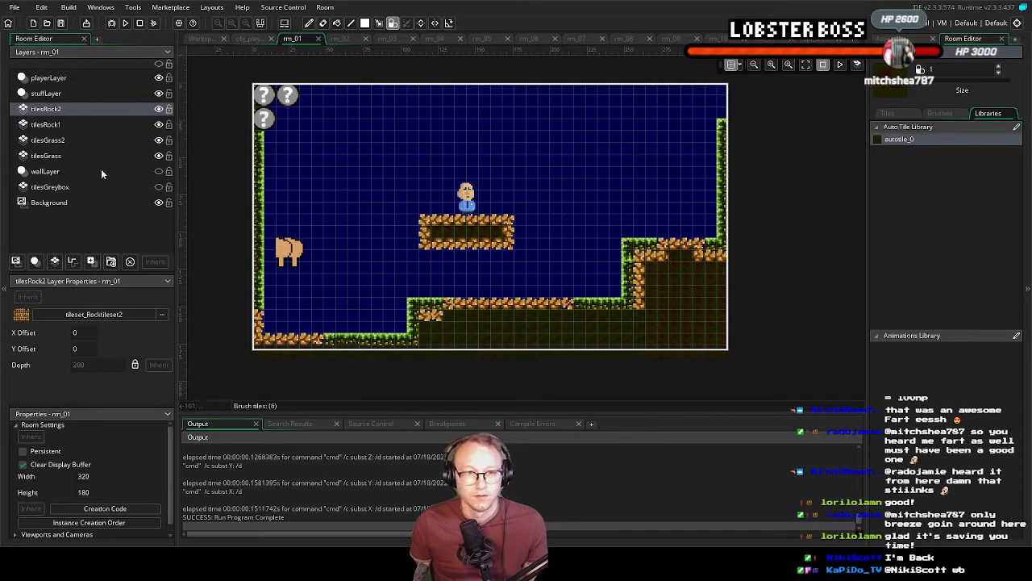
{"action": "mouse_move", "coordinate": [436, 136]}
{"action": "left_mouse_down"}
{"action": "mouse_move", "coordinate": [536, 137]}
{"action": "mouse_move", "coordinate": [440, 147]}
{"action": "mouse_move", "coordinate": [537, 157]}
{"action": "mouse_move", "coordinate": [437, 164]}
{"action": "left_mouse_up"}
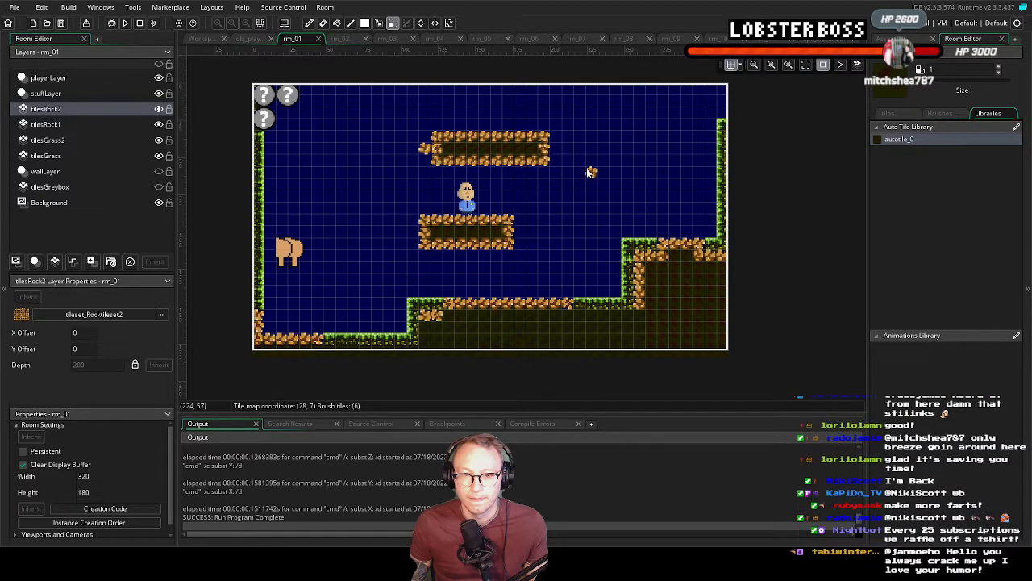
{"action": "middle_click_drag", "start_coordinate": [585, 162], "coordinate": [542, 186]}
Erase the test rock platform above the bald character by painting over it with the empty tile
{"action": "key", "text": "e"}
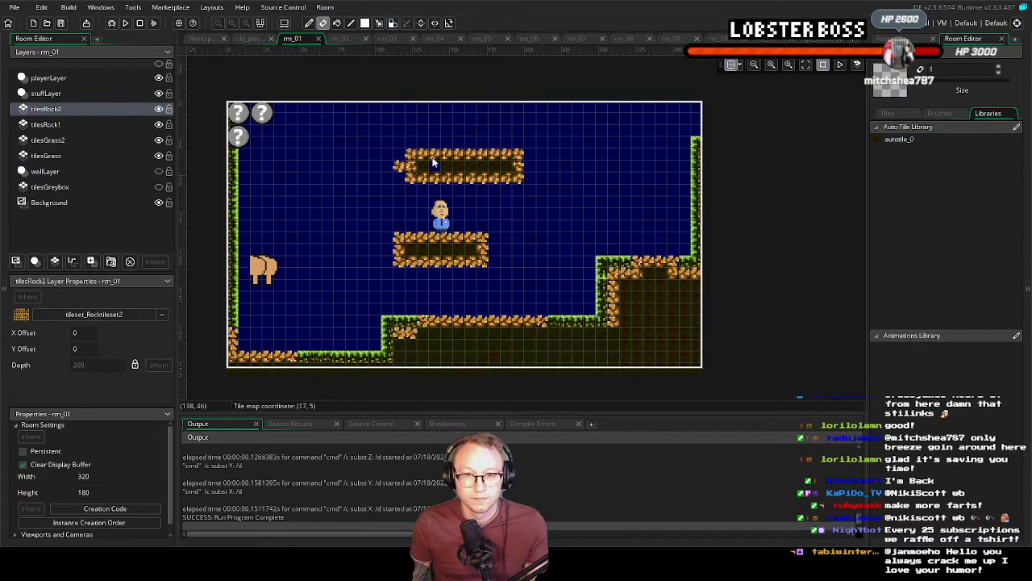
{"action": "left_click", "coordinate": [938, 113]}
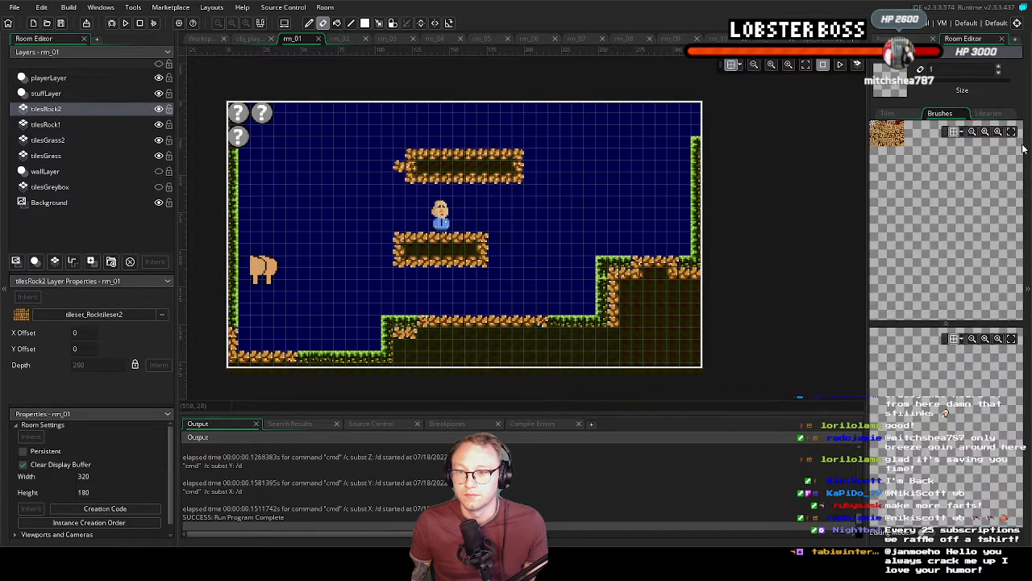
{"action": "key", "text": "d"}
{"action": "mouse_move", "coordinate": [458, 179]}
{"action": "left_mouse_down"}
{"action": "mouse_move", "coordinate": [428, 155]}
{"action": "mouse_move", "coordinate": [508, 165]}
{"action": "mouse_move", "coordinate": [481, 182]}
{"action": "mouse_move", "coordinate": [476, 167]}
{"action": "mouse_move", "coordinate": [422, 165]}
{"action": "left_mouse_up"}
{"action": "scroll", "coordinate": [556, 290], "scroll_direction": "down", "scroll_amount": 1}
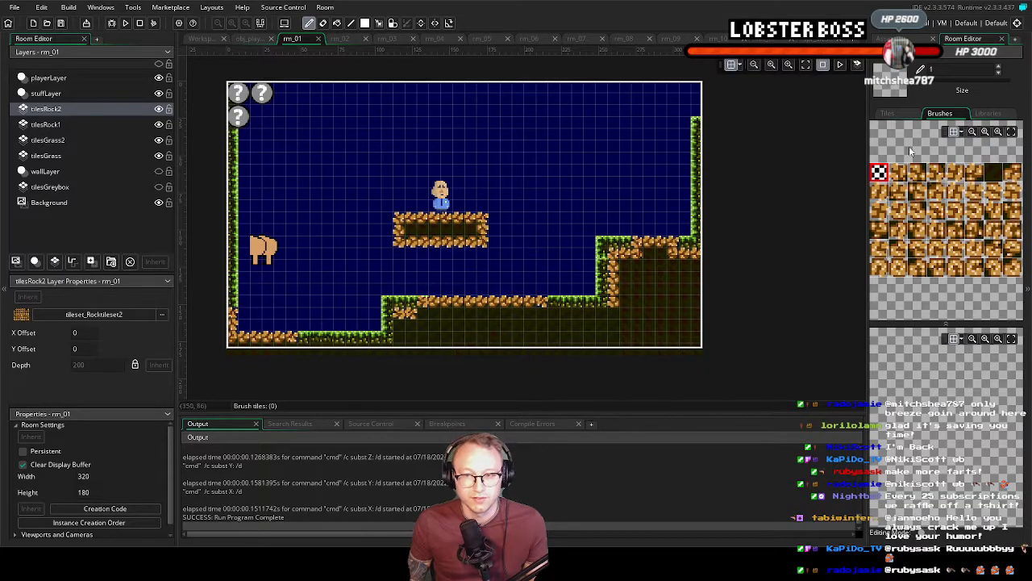
On tilesRock1, erase rock tiles with the empty tile to open gaps in the middle ledge, the upper ledge and the lower floor
{"action": "left_click", "coordinate": [57, 125]}
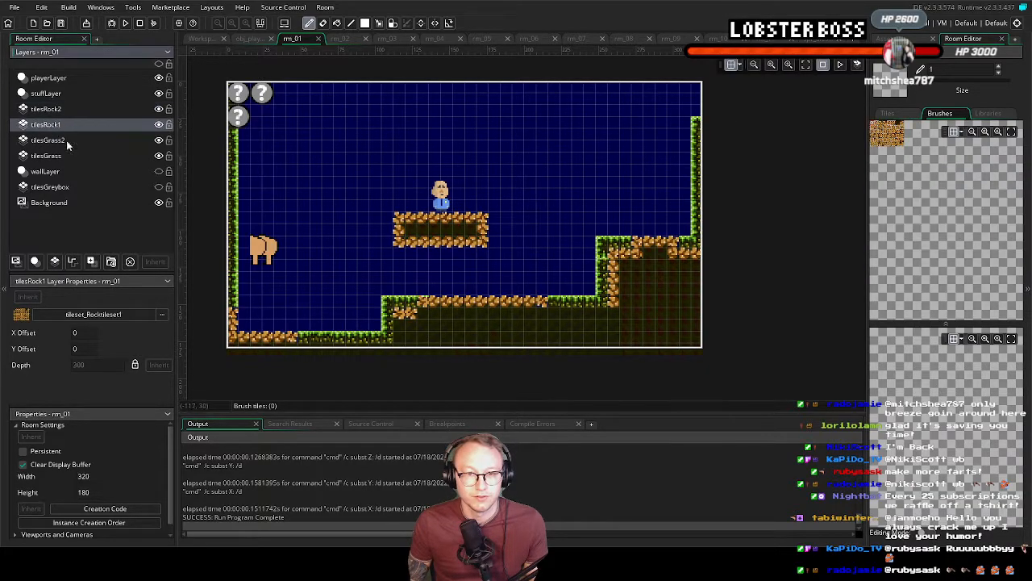
{"action": "left_click", "coordinate": [1011, 132]}
{"action": "left_click", "coordinate": [470, 303]}
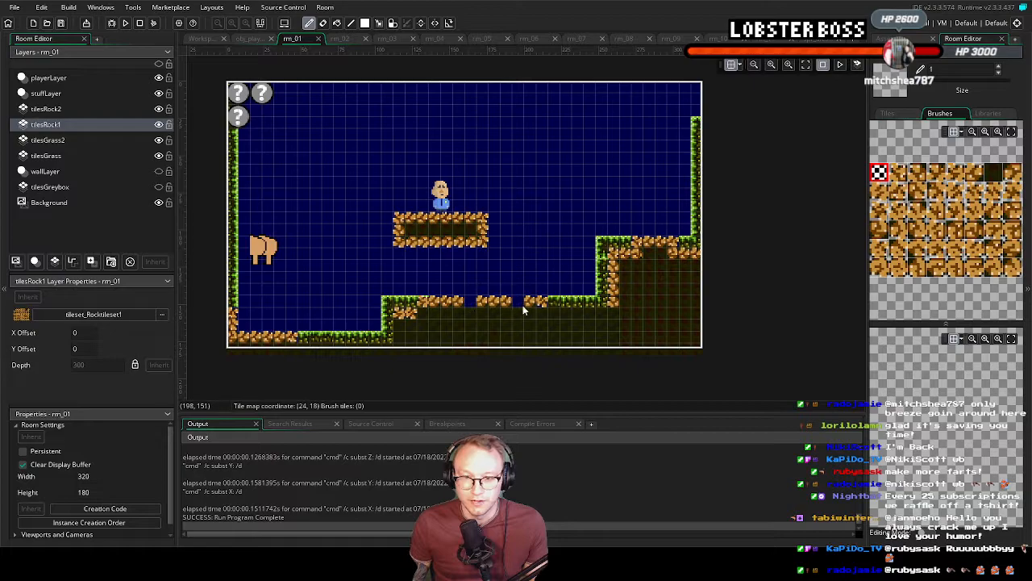
{"action": "left_click_drag", "start_coordinate": [533, 302], "coordinate": [541, 303]}
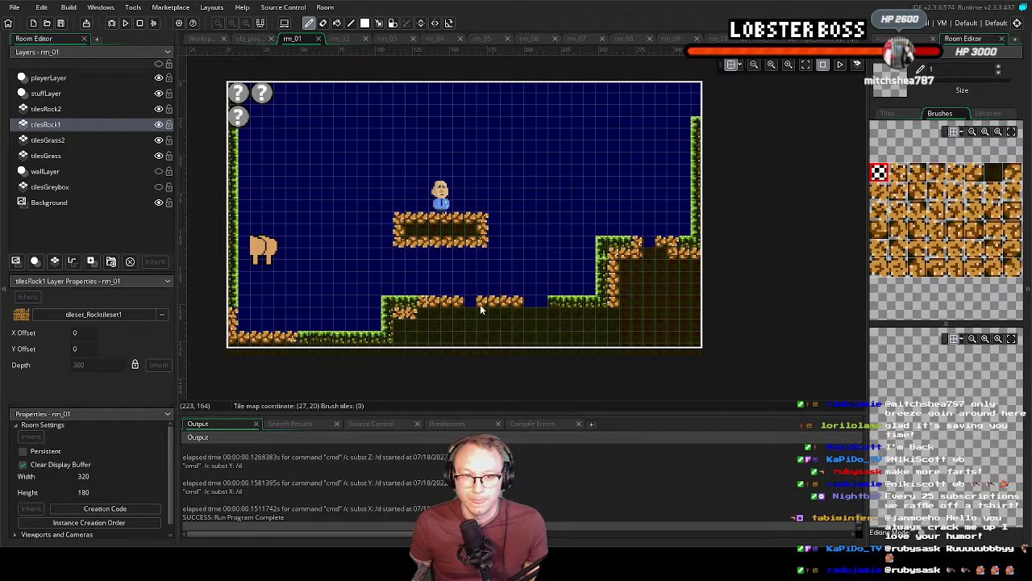
{"action": "left_click", "coordinate": [274, 336]}
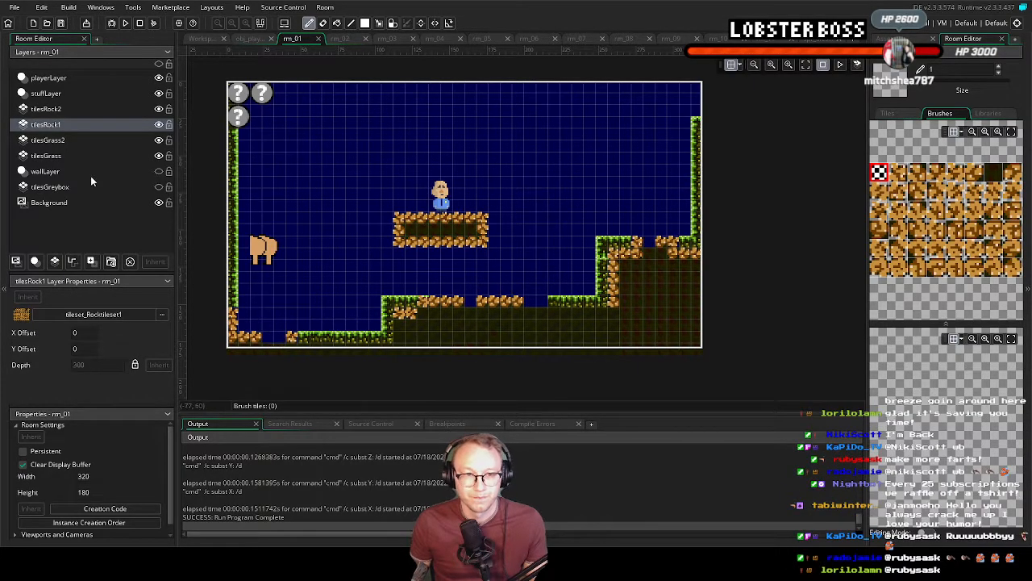
On tilesRock2, fill the gaps in the lower floor, middle ledge and upper ledge with autotile_0 rock tiles
{"action": "left_click", "coordinate": [56, 108]}
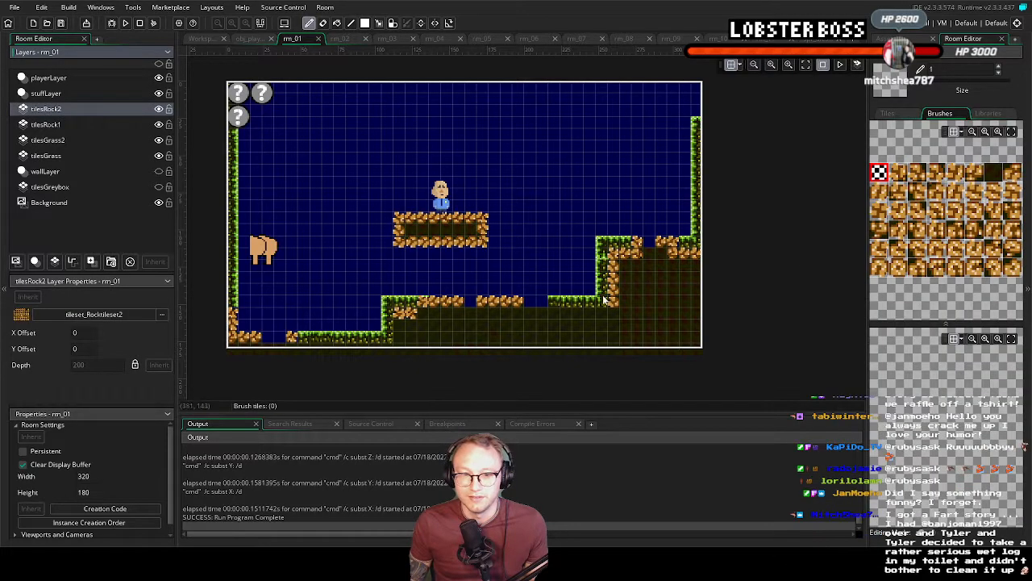
{"action": "left_click", "coordinate": [988, 113]}
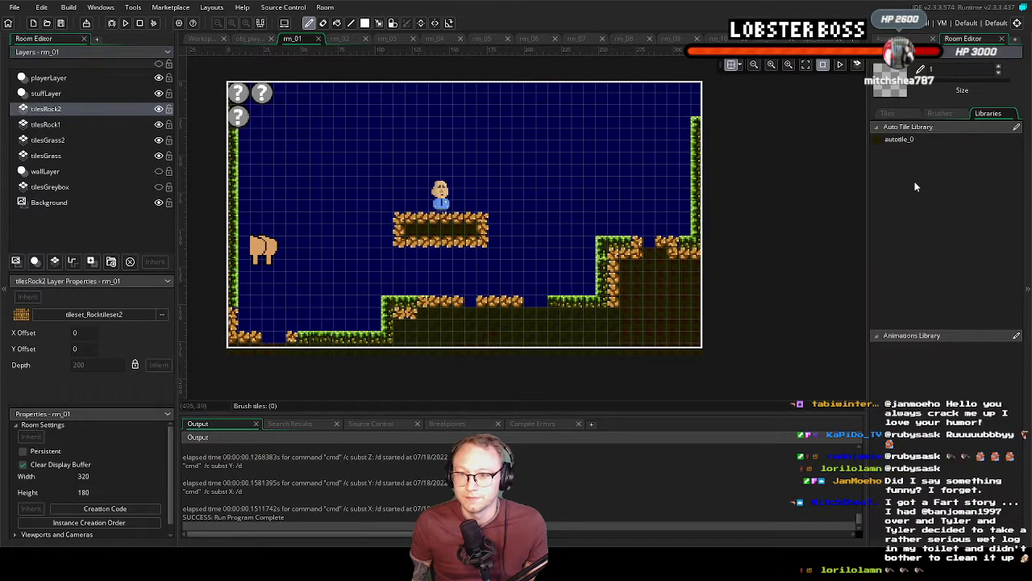
{"action": "left_click", "coordinate": [907, 139]}
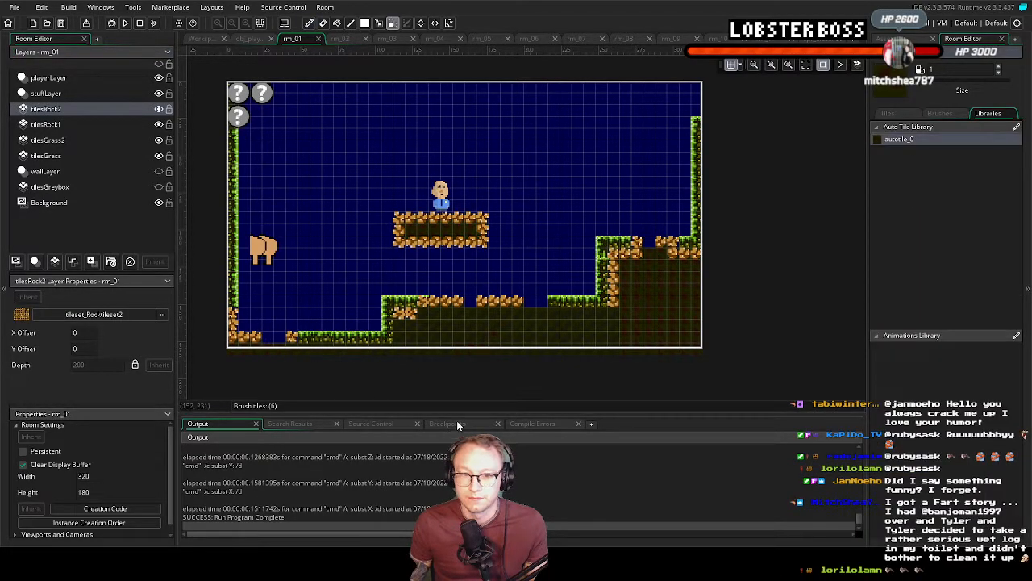
{"action": "left_click", "coordinate": [269, 342]}
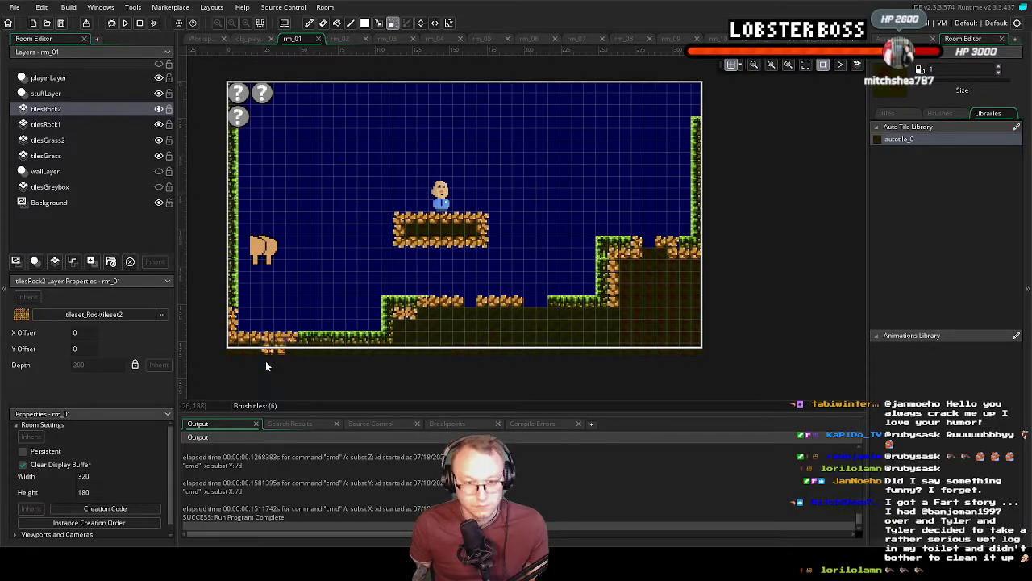
{"action": "key", "text": "ctrl+z"}
{"action": "left_click", "coordinate": [269, 342]}
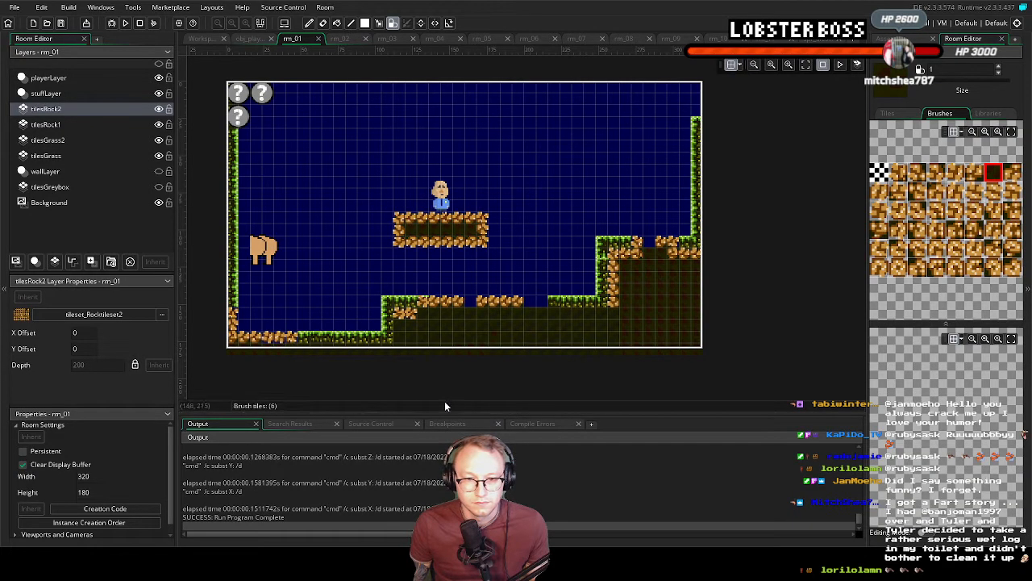
{"action": "left_click", "coordinate": [471, 302]}
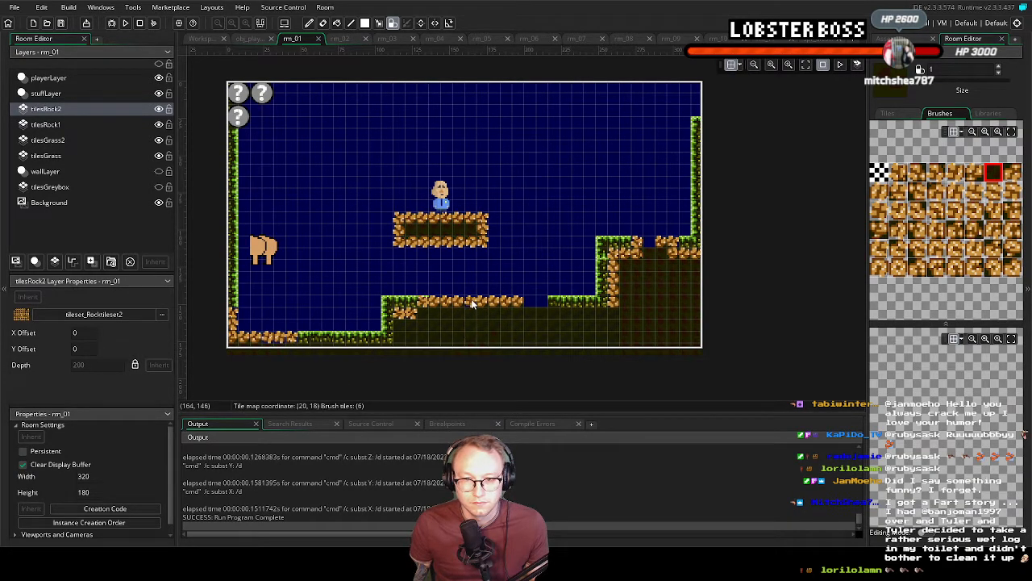
{"action": "left_click", "coordinate": [536, 301]}
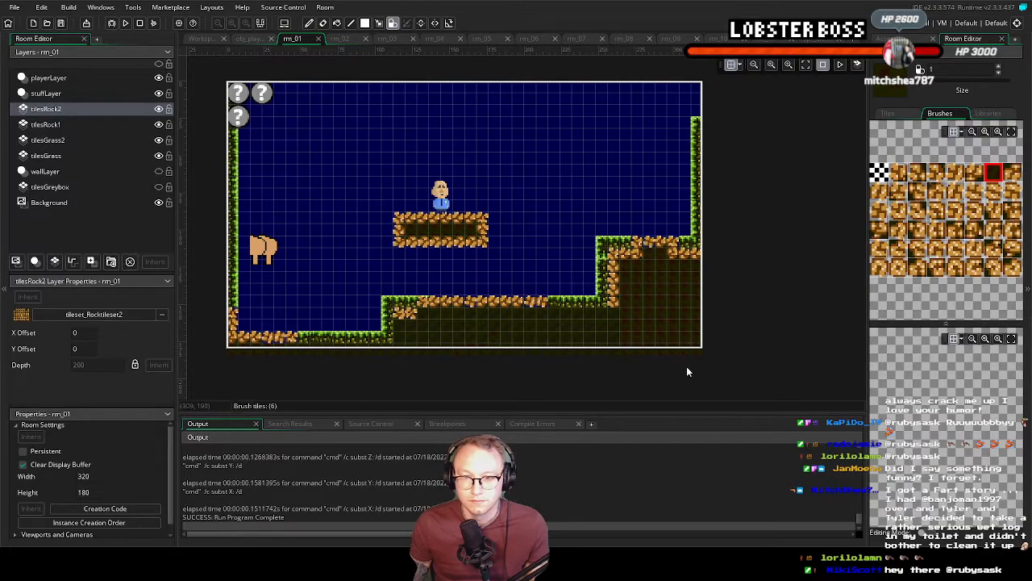
Run the game to check the filled rock tiles in rm_01, and close it
{"action": "left_click", "coordinate": [125, 23]}
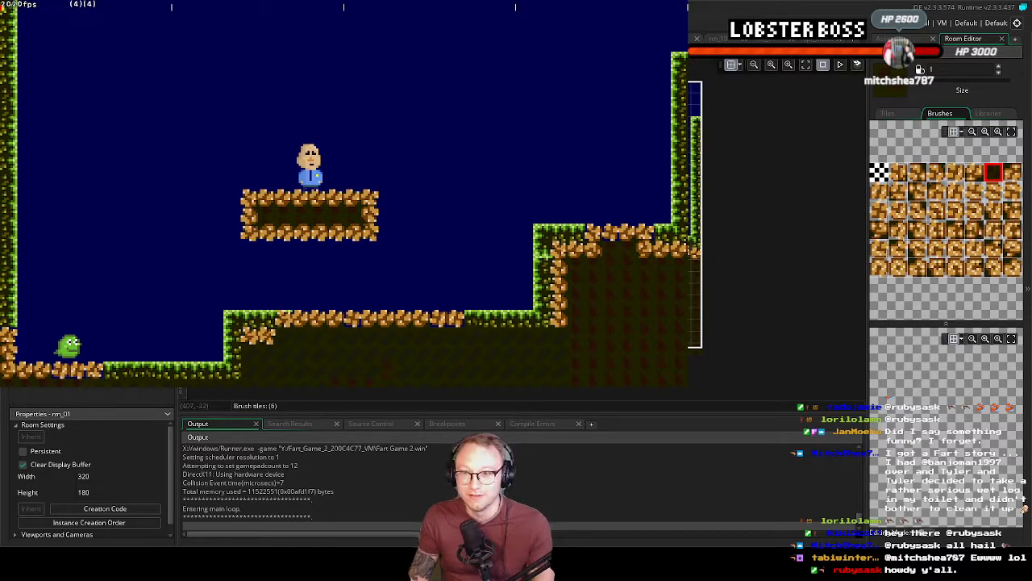
{"action": "key", "text": "Escape"}
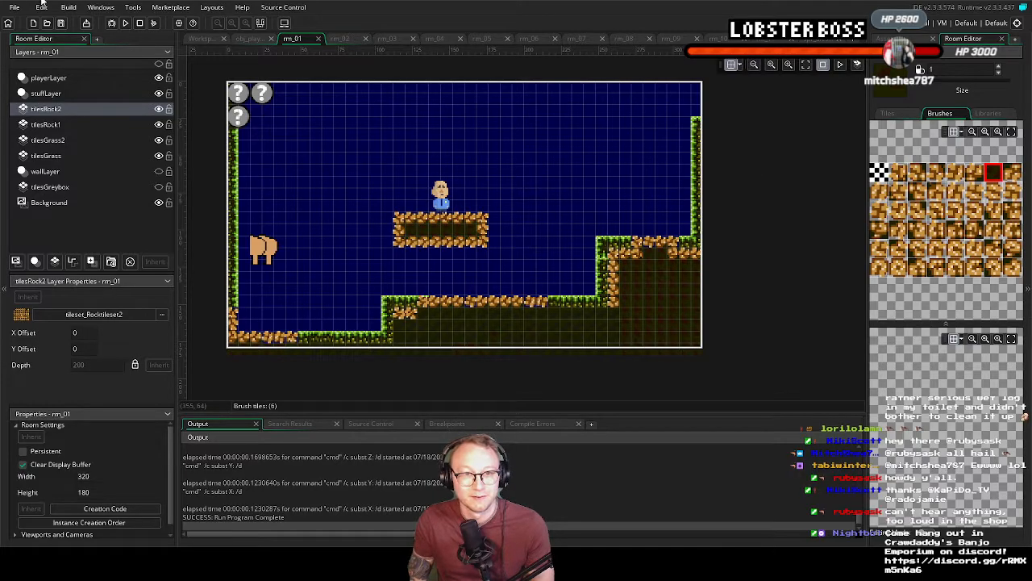
Run the game again and move the green character back and forth along the middle ledge to examine how the rock tiles blend
{"action": "key", "text": "F5"}
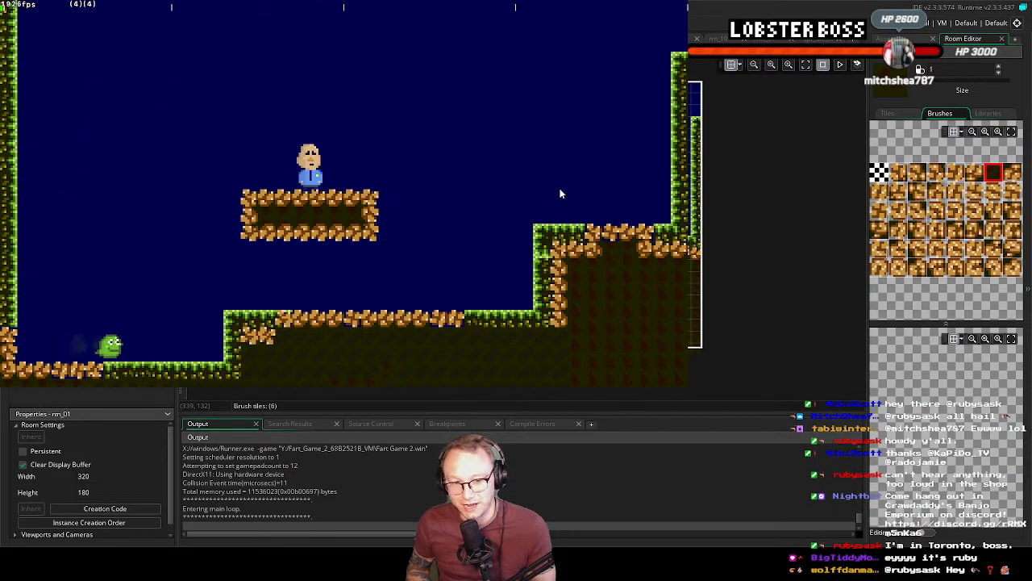
{"action": "key", "text": "Right"}
{"action": "key", "text": "space"}
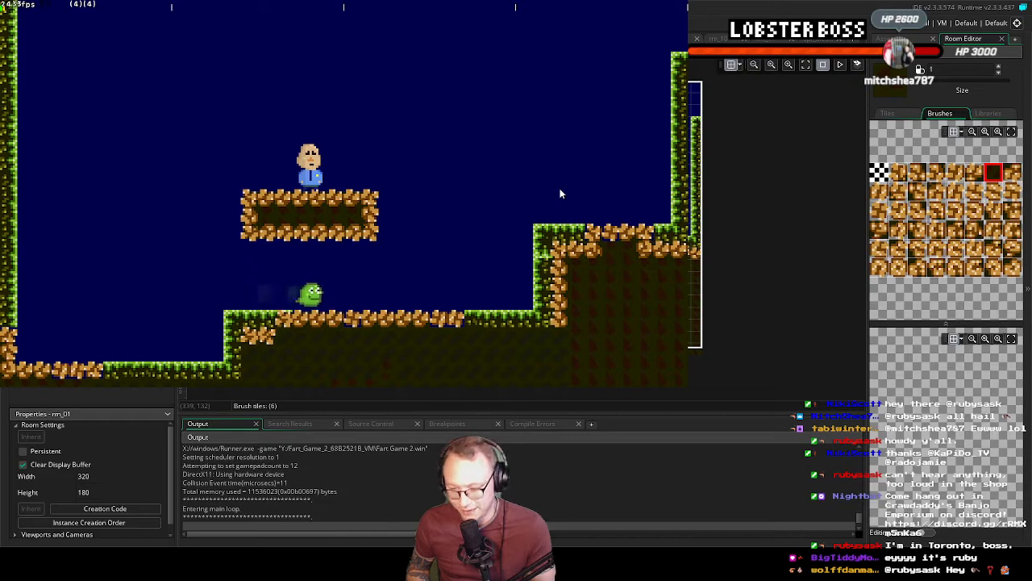
{"action": "key", "text": "Right"}
{"action": "key", "text": "Left"}
{"action": "key", "text": "Right"}
{"action": "key", "text": "Right"}
{"action": "key", "text": "Left"}
{"action": "key", "text": "Left"}
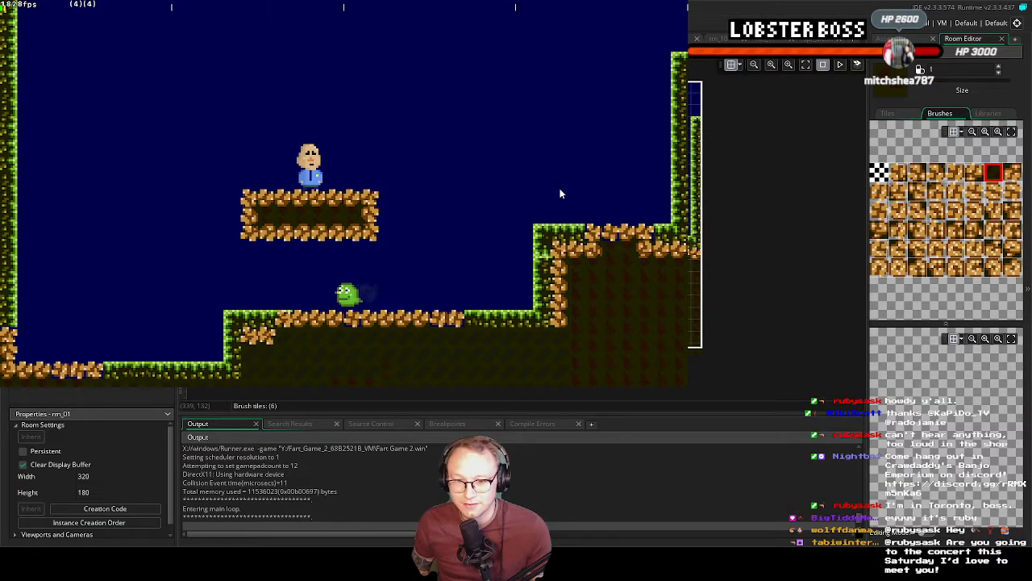
{"action": "key", "text": "Left"}
{"action": "key", "text": "Right"}
{"action": "key", "text": "Right"}
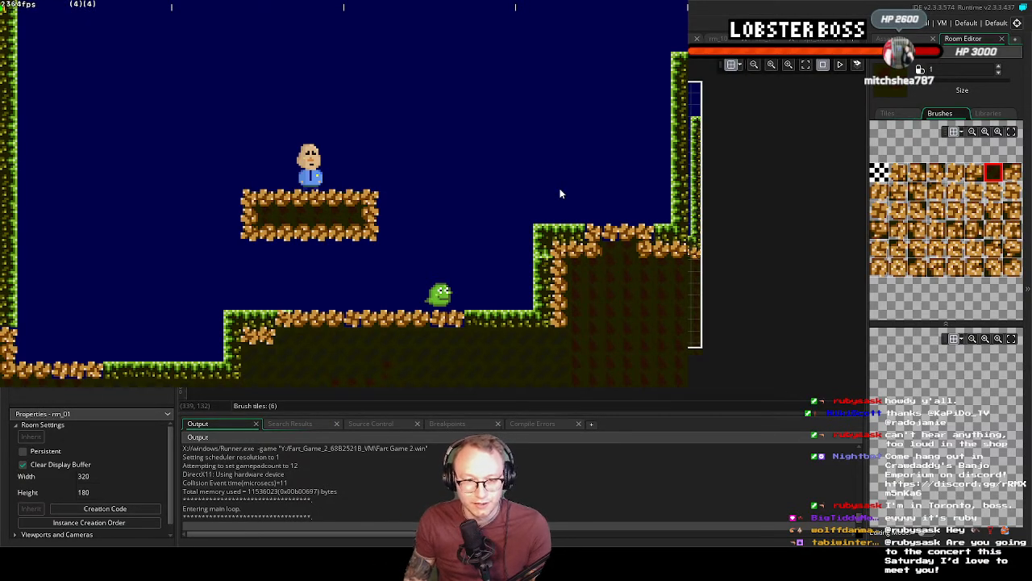
{"action": "key", "text": "Left"}
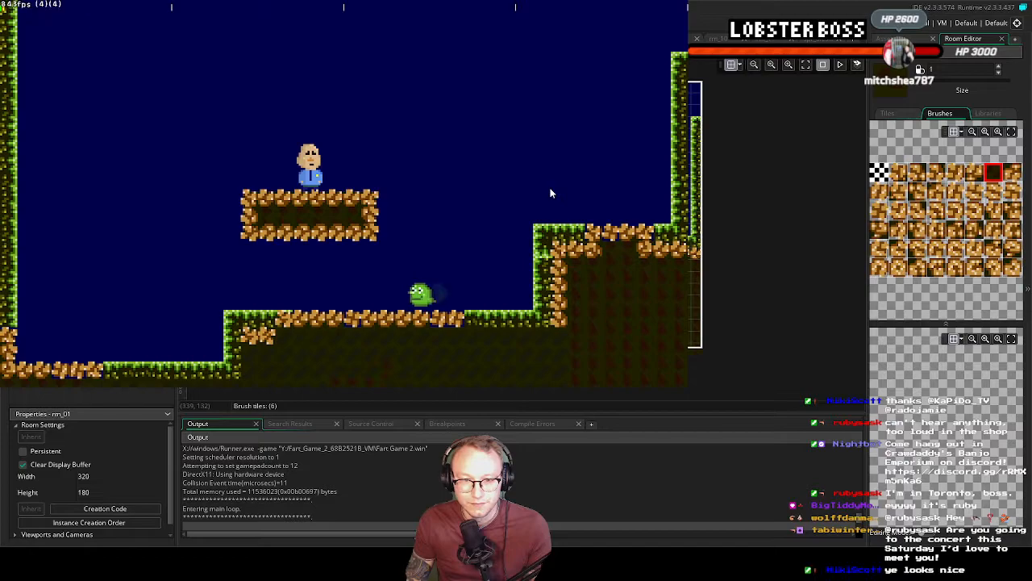
{"action": "key", "text": "Right"}
{"action": "key", "text": "Left"}
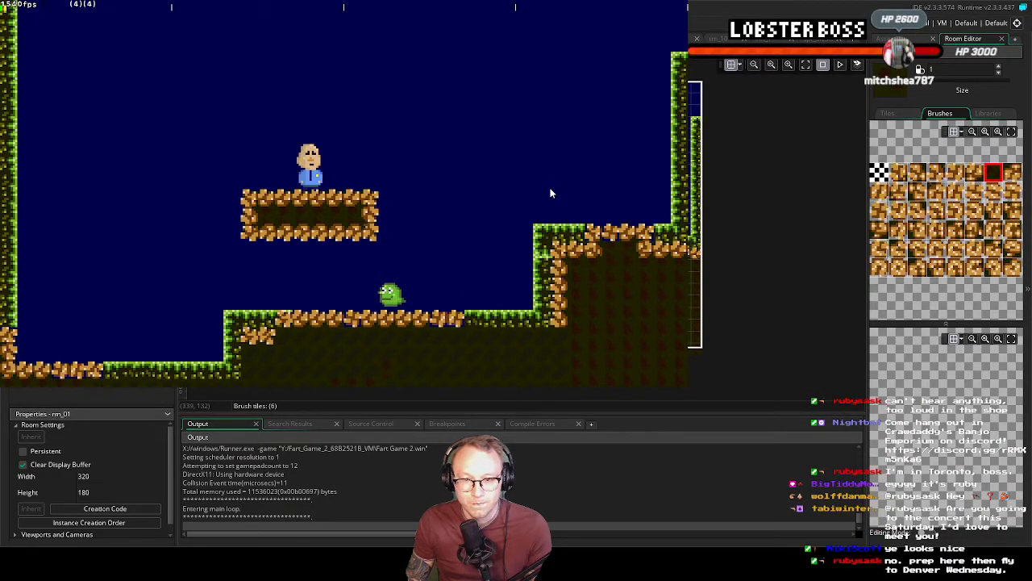
Keep walking the green character left and right on the middle ledge to inspect the rock edges, and close the game
{"action": "key", "text": "Left"}
{"action": "key", "text": "Right"}
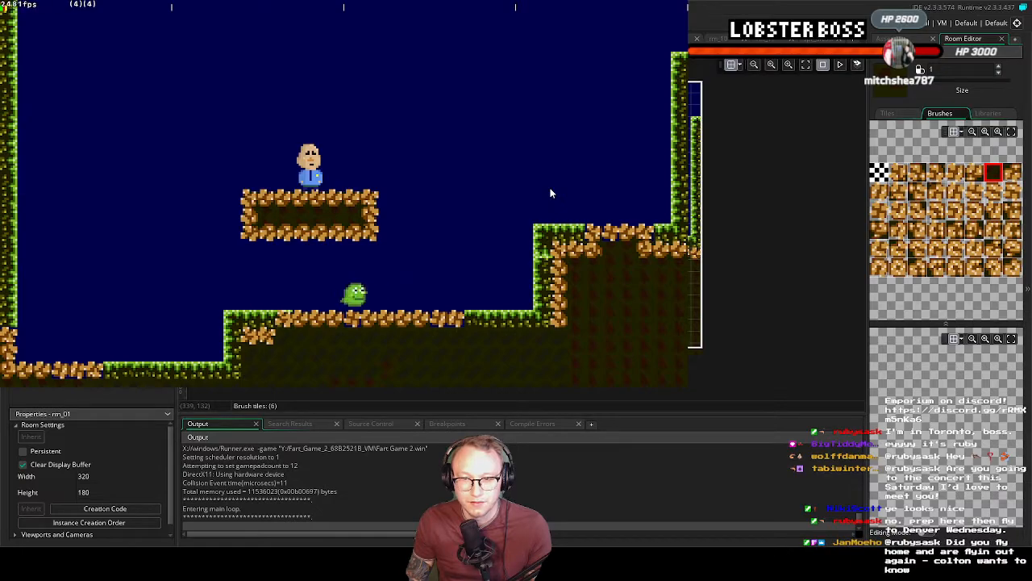
{"action": "key", "text": "Right"}
{"action": "key", "text": "Left"}
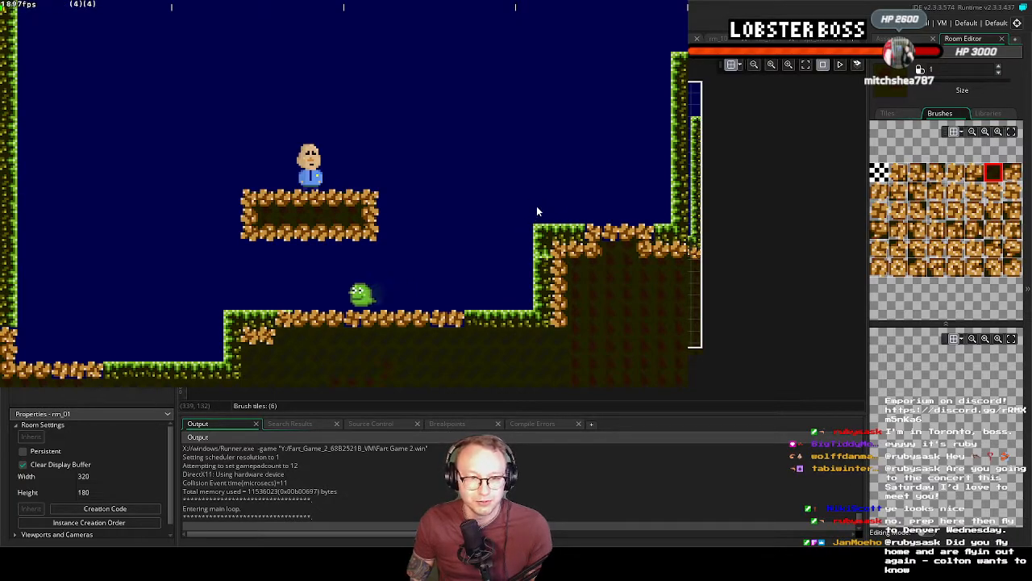
{"action": "key", "text": "Right"}
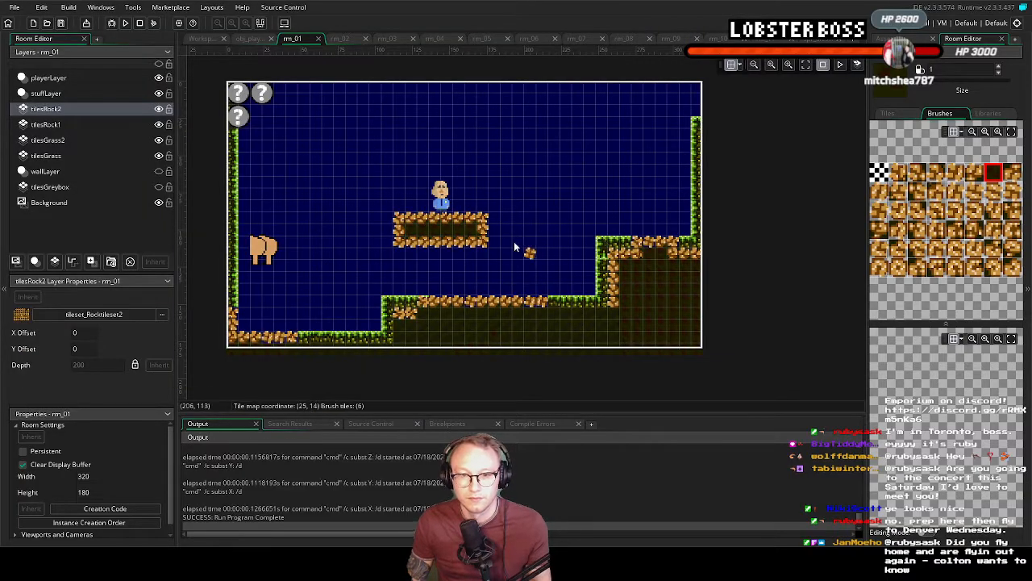
{"action": "left_click", "coordinate": [731, 254]}
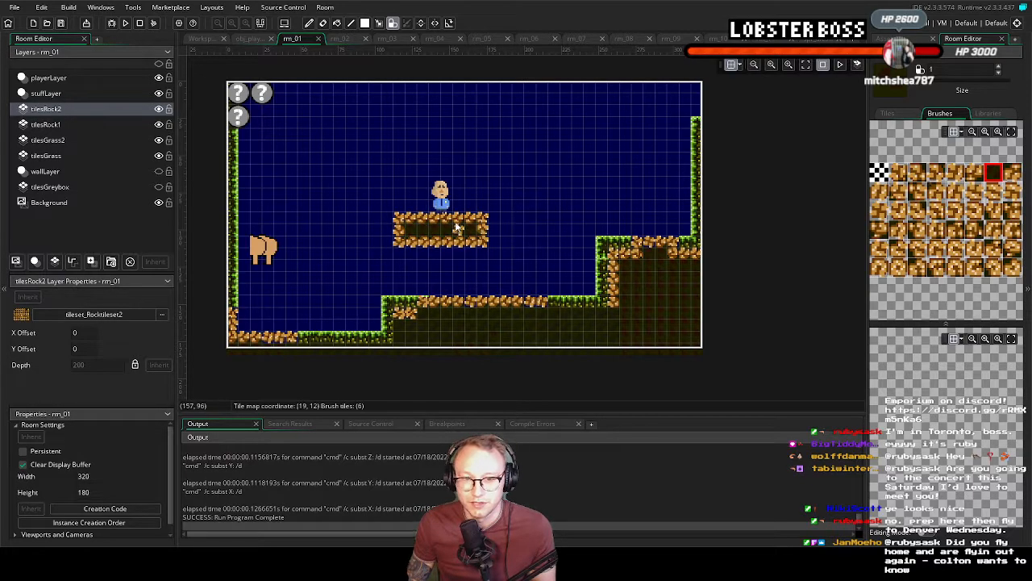
Erase parts of the floating platform's top and bottom edges on tilesRock1, and refill the gaps on tilesRock2 with autotile_0
{"action": "left_click", "coordinate": [86, 130]}
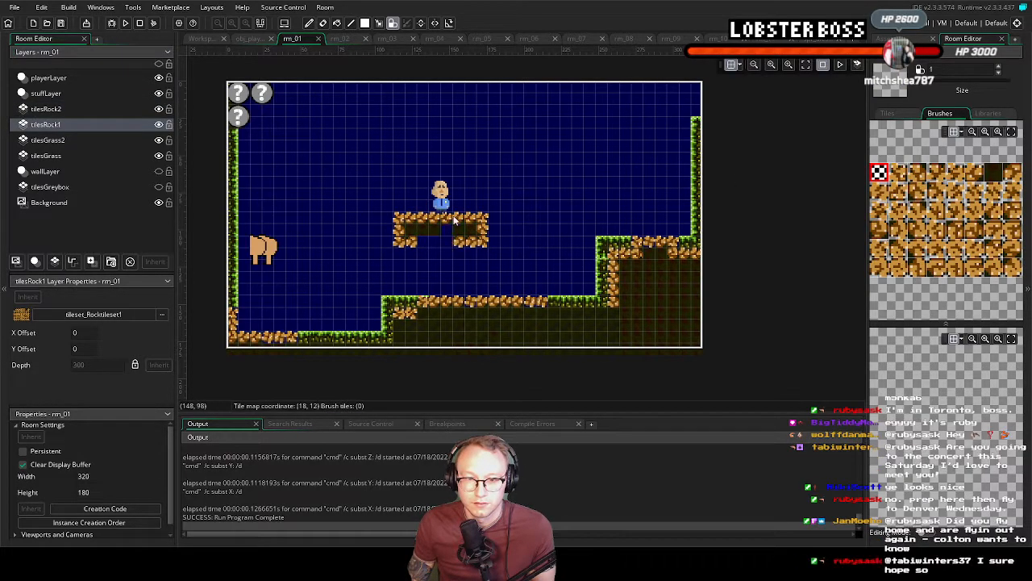
{"action": "left_click_drag", "start_coordinate": [445, 241], "coordinate": [471, 218]}
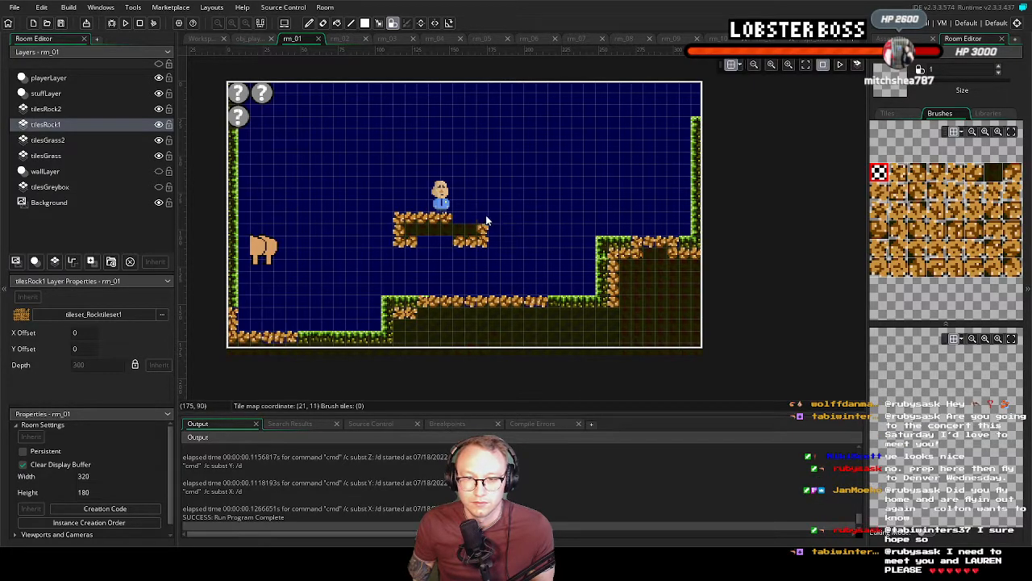
{"action": "left_click", "coordinate": [46, 109]}
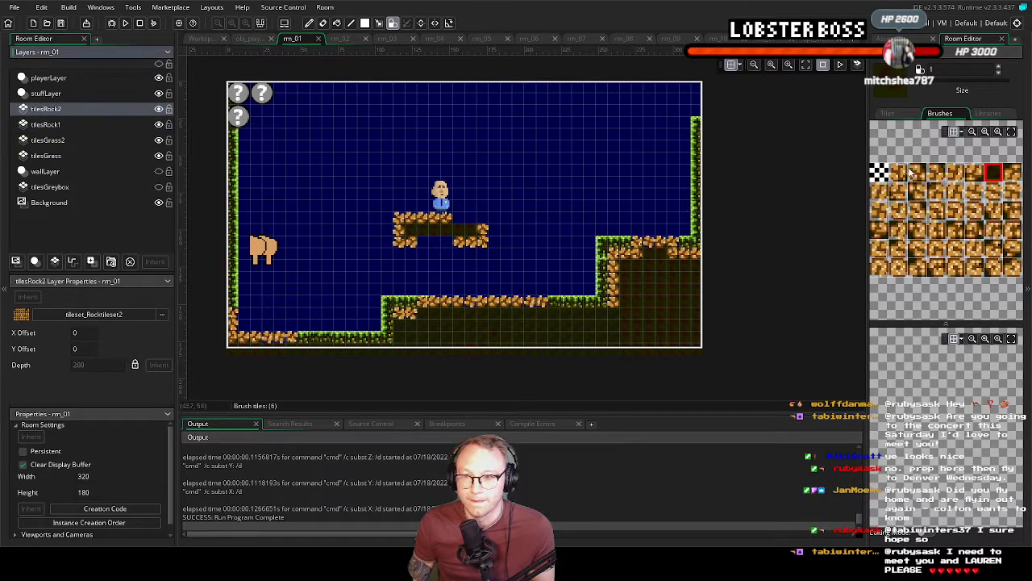
{"action": "left_click", "coordinate": [998, 115]}
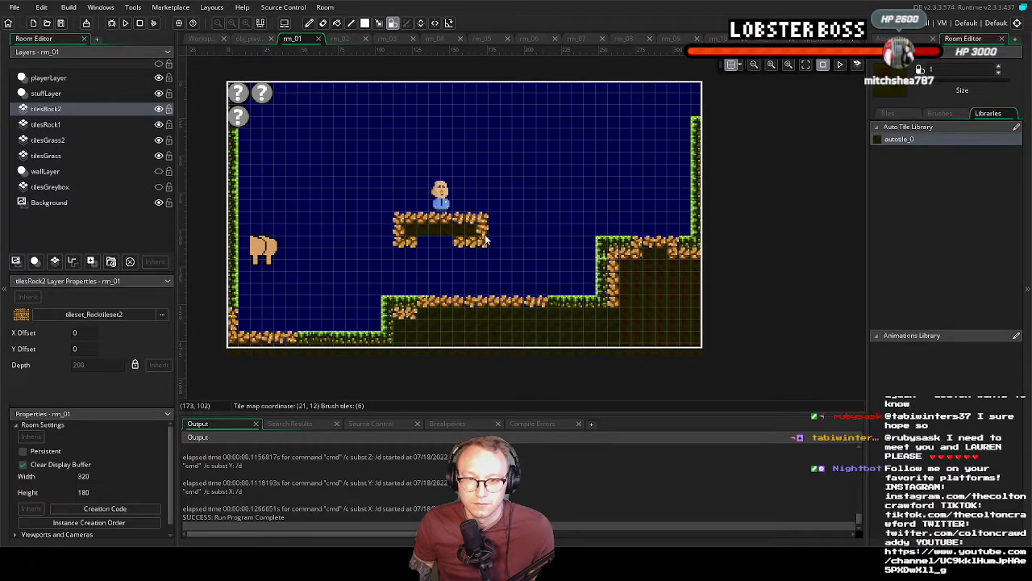
{"action": "key", "text": "ctrl+z"}
{"action": "left_click_drag", "start_coordinate": [458, 218], "coordinate": [484, 219]}
{"action": "mouse_move", "coordinate": [426, 245]}
{"action": "left_mouse_down"}
{"action": "mouse_move", "coordinate": [450, 230]}
{"action": "mouse_move", "coordinate": [420, 230]}
{"action": "mouse_move", "coordinate": [469, 230]}
{"action": "left_mouse_up"}
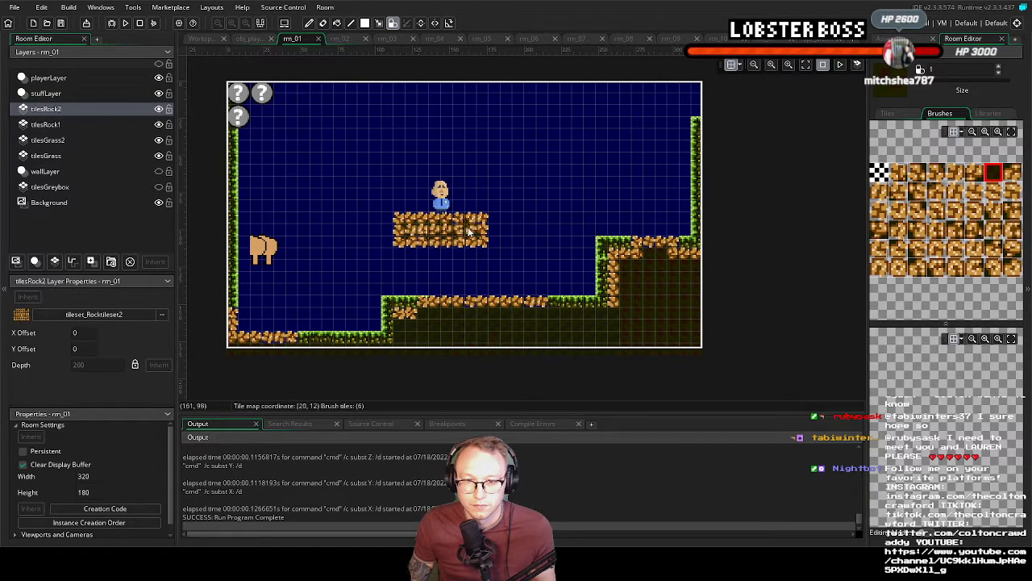
{"action": "key", "text": "ctrl+z"}
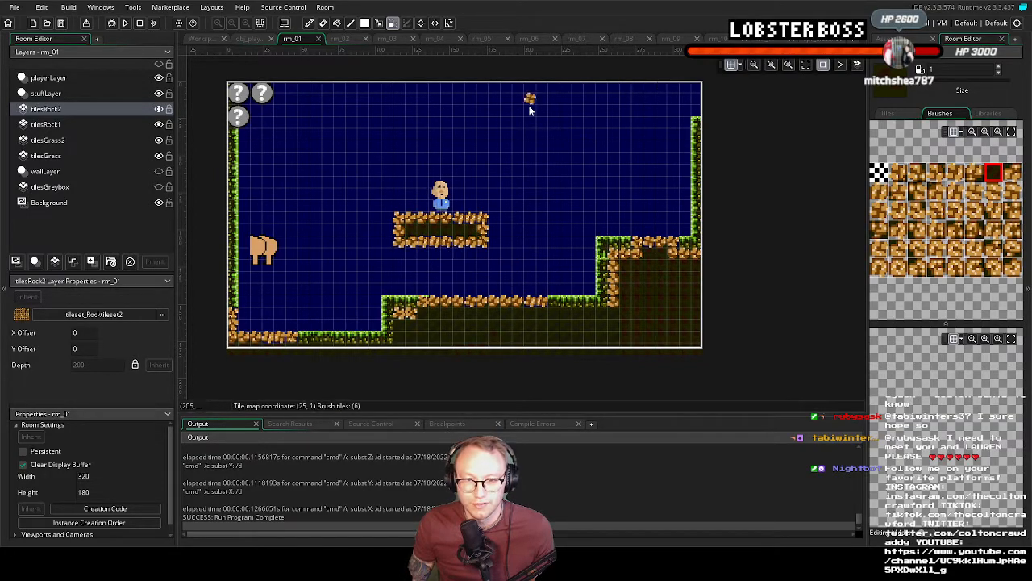
Try a two-row strip of autotile_0 rock in the open sky on tilesRock2, and erase it with the empty tile
{"action": "mouse_move", "coordinate": [522, 119]}
{"action": "left_mouse_down"}
{"action": "mouse_move", "coordinate": [589, 114]}
{"action": "mouse_move", "coordinate": [516, 122]}
{"action": "mouse_move", "coordinate": [602, 122]}
{"action": "left_mouse_up"}
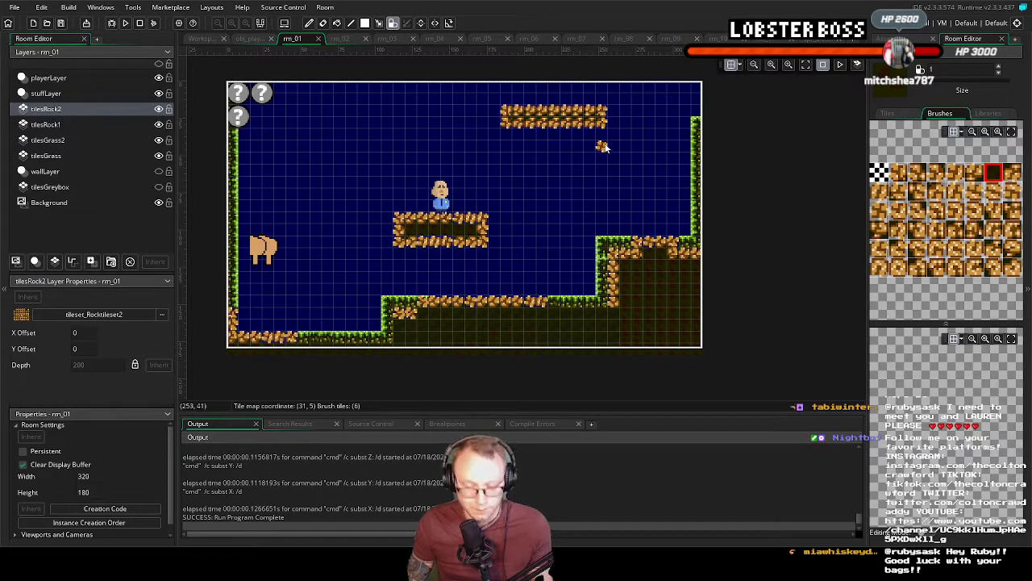
{"action": "left_click", "coordinate": [880, 174]}
{"action": "mouse_move", "coordinate": [518, 114]}
{"action": "left_mouse_down"}
{"action": "mouse_move", "coordinate": [586, 117]}
{"action": "mouse_move", "coordinate": [485, 108]}
{"action": "mouse_move", "coordinate": [521, 119]}
{"action": "mouse_move", "coordinate": [504, 119]}
{"action": "left_mouse_up"}
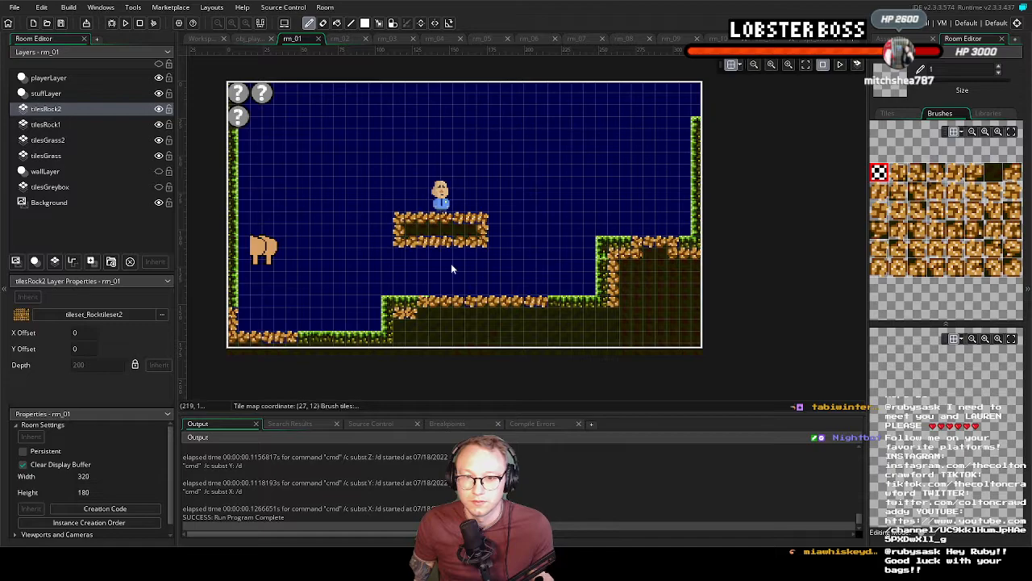
Erase tiles from the floating platform's bottom edge on tilesRock2, and try refilling the gap on tilesRock1 with autotile_0
{"action": "left_click", "coordinate": [433, 240]}
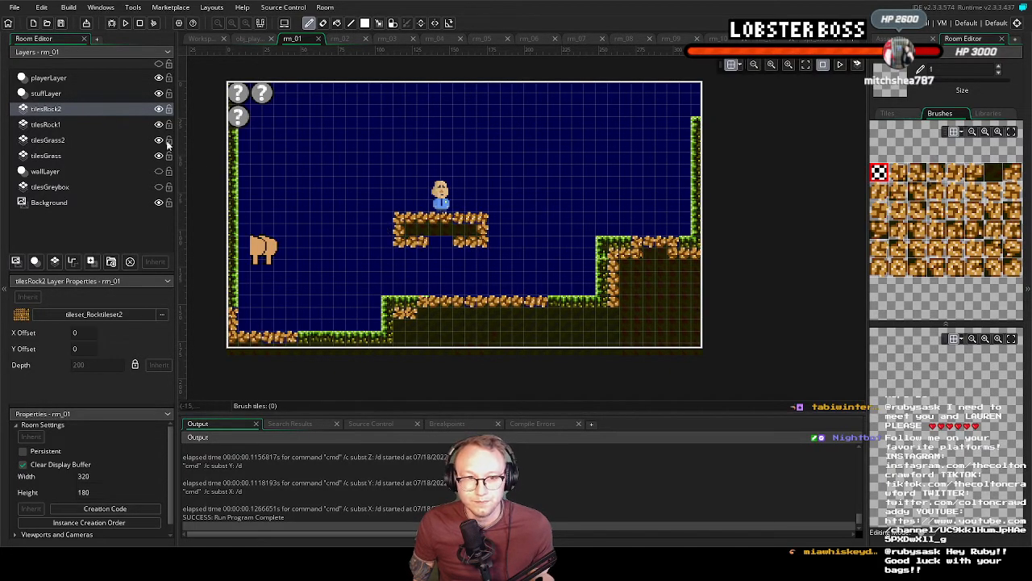
{"action": "left_click", "coordinate": [46, 125]}
{"action": "left_click", "coordinate": [989, 115]}
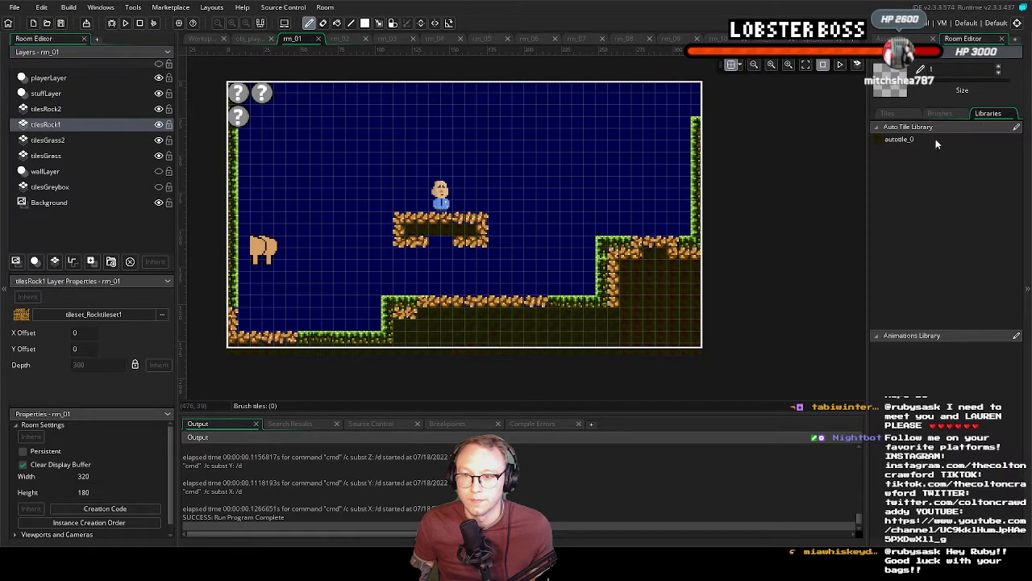
{"action": "left_click", "coordinate": [444, 246]}
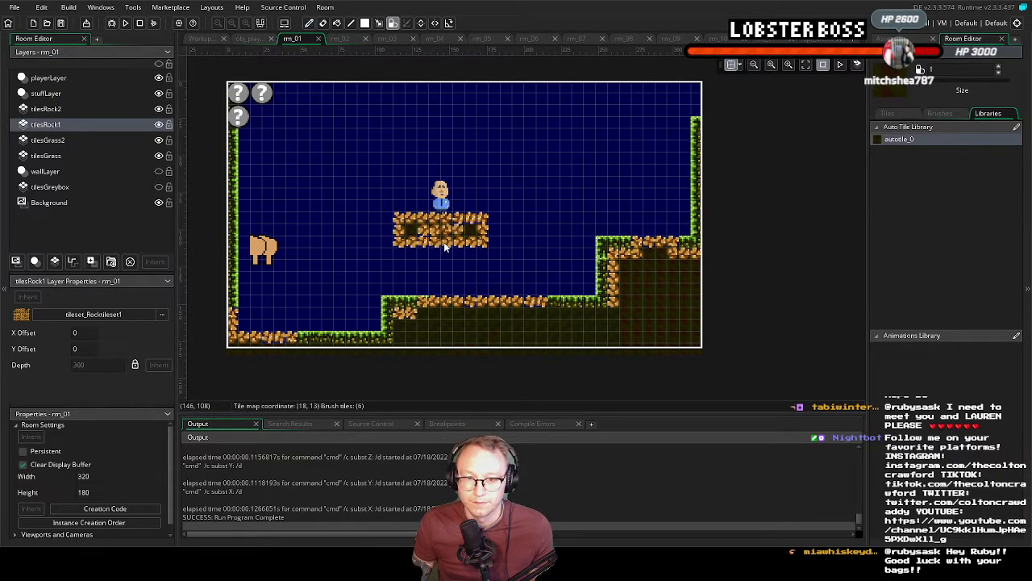
{"action": "mouse_move", "coordinate": [445, 246]}
{"action": "left_mouse_down"}
{"action": "mouse_move", "coordinate": [446, 229]}
{"action": "mouse_move", "coordinate": [471, 230]}
{"action": "mouse_move", "coordinate": [413, 229]}
{"action": "left_mouse_up"}
{"action": "key", "text": "ctrl+z"}
{"action": "key", "text": "ctrl+z"}
{"action": "key", "text": "ctrl+z"}
{"action": "key", "text": "ctrl+z"}
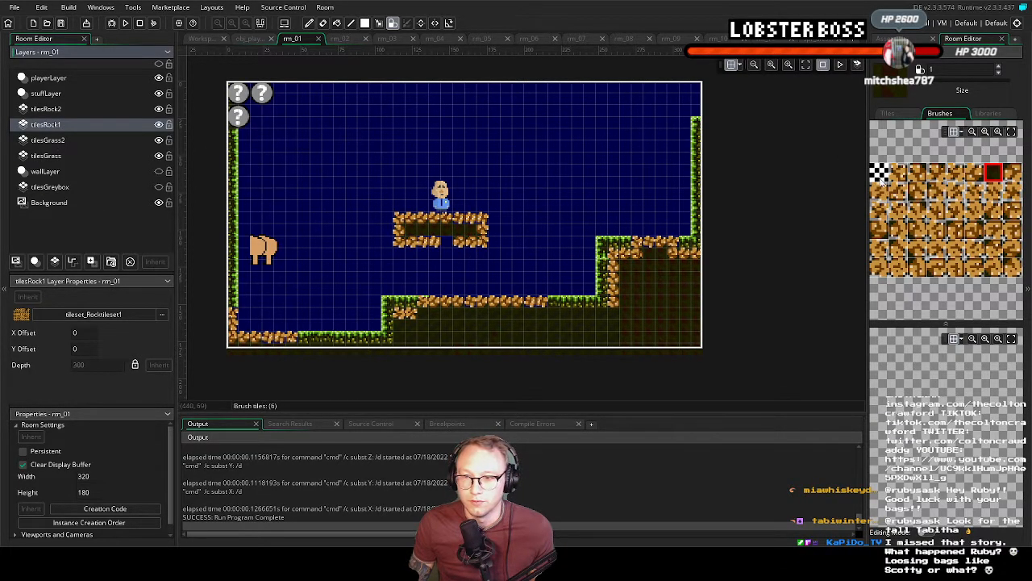
Examine the complete set of tileset_Rocktileset1 tiles for tilesRock1, and select the empty tile
{"action": "left_click", "coordinate": [1004, 115]}
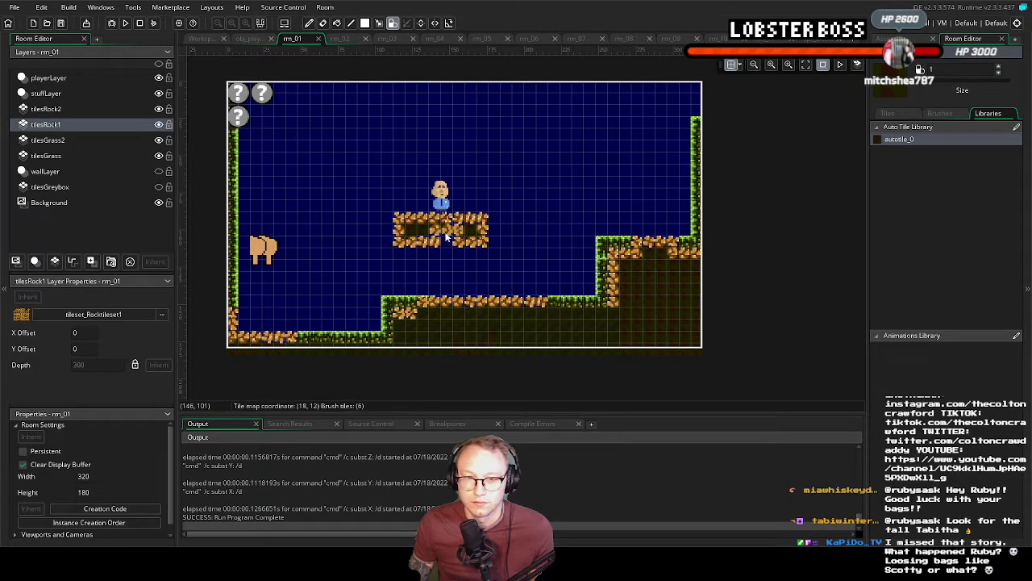
{"action": "left_click", "coordinate": [895, 114]}
{"action": "left_click", "coordinate": [1011, 132]}
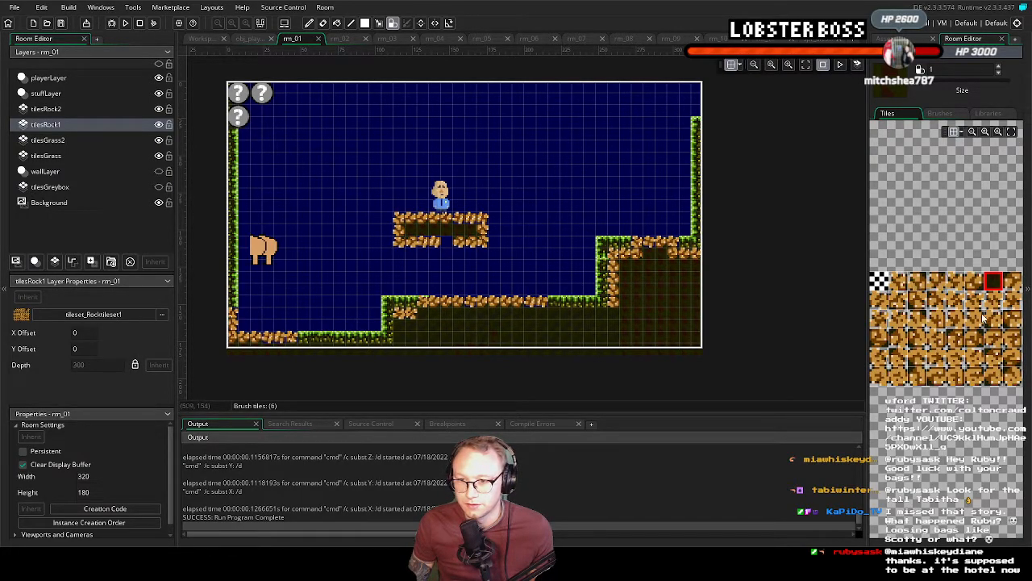
{"action": "left_click", "coordinate": [878, 282]}
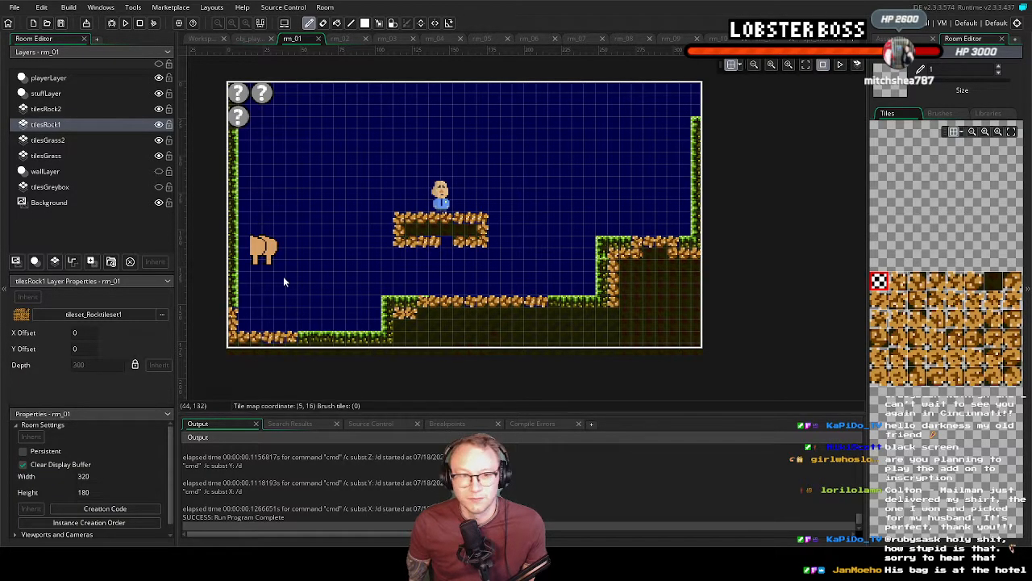
On tilesRock2, paint a one-row strip of autotile_0 rock about 15 tiles long in the sky near the room's upper edge
{"action": "left_click", "coordinate": [48, 111]}
{"action": "left_click", "coordinate": [989, 113]}
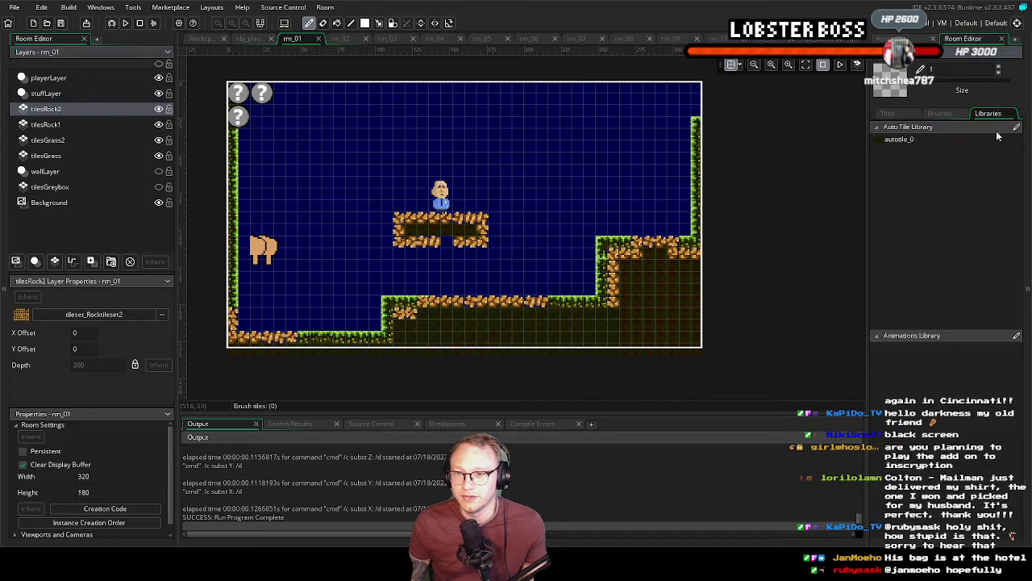
{"action": "left_click", "coordinate": [930, 140]}
{"action": "mouse_move", "coordinate": [526, 99]}
{"action": "left_mouse_down"}
{"action": "mouse_move", "coordinate": [616, 115]}
{"action": "mouse_move", "coordinate": [574, 123]}
{"action": "mouse_move", "coordinate": [528, 109]}
{"action": "mouse_move", "coordinate": [577, 129]}
{"action": "mouse_move", "coordinate": [559, 135]}
{"action": "left_mouse_up"}
{"action": "key", "text": "ctrl+z"}
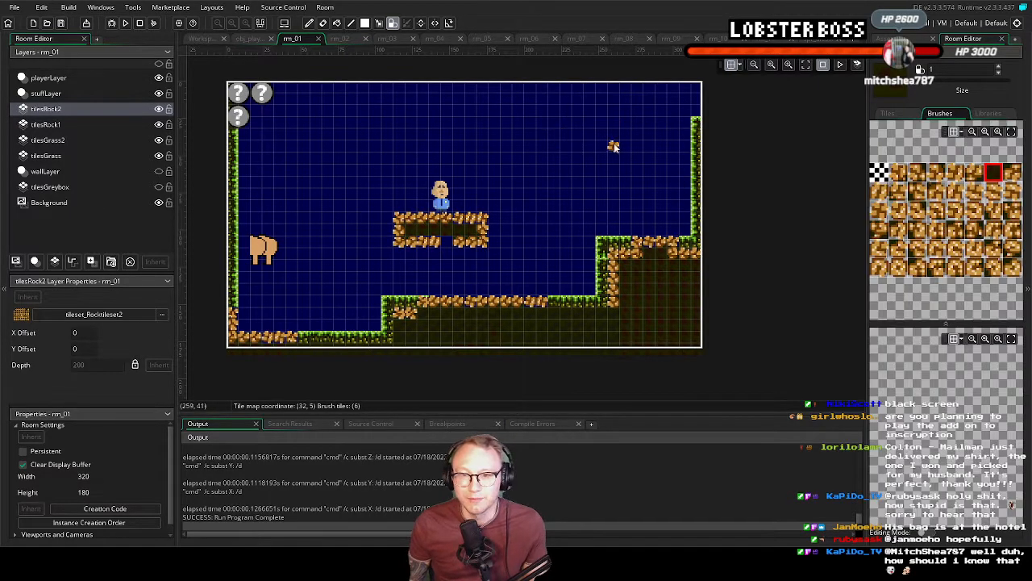
{"action": "left_click_drag", "start_coordinate": [520, 105], "coordinate": [631, 100]}
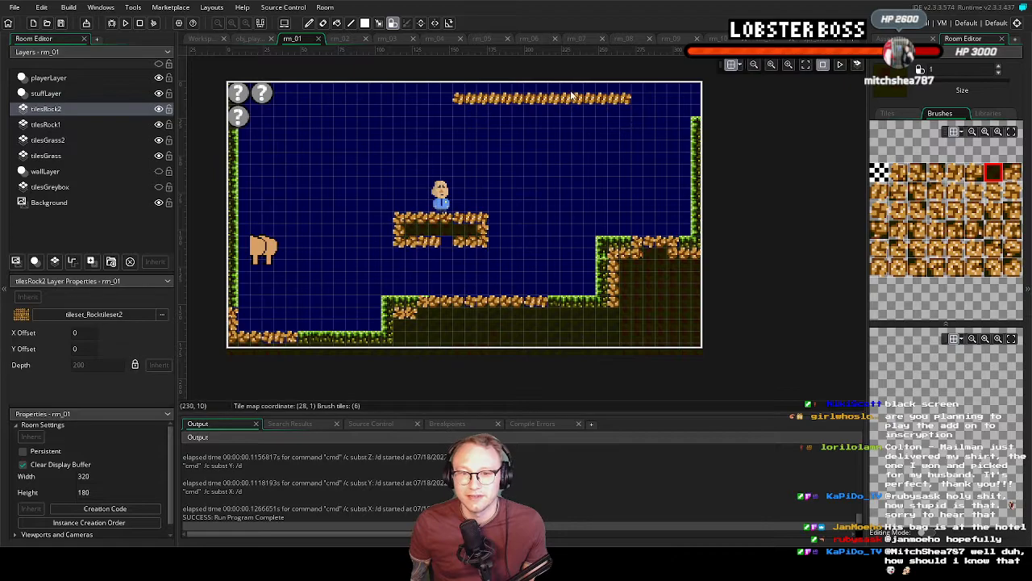
On tilesRock1, try an autotile_0 strip below the existing one, extend it into a three-row block for comparison, and undo it
{"action": "scroll", "coordinate": [567, 111], "scroll_direction": "up", "scroll_amount": 5, "text": "ctrl"}
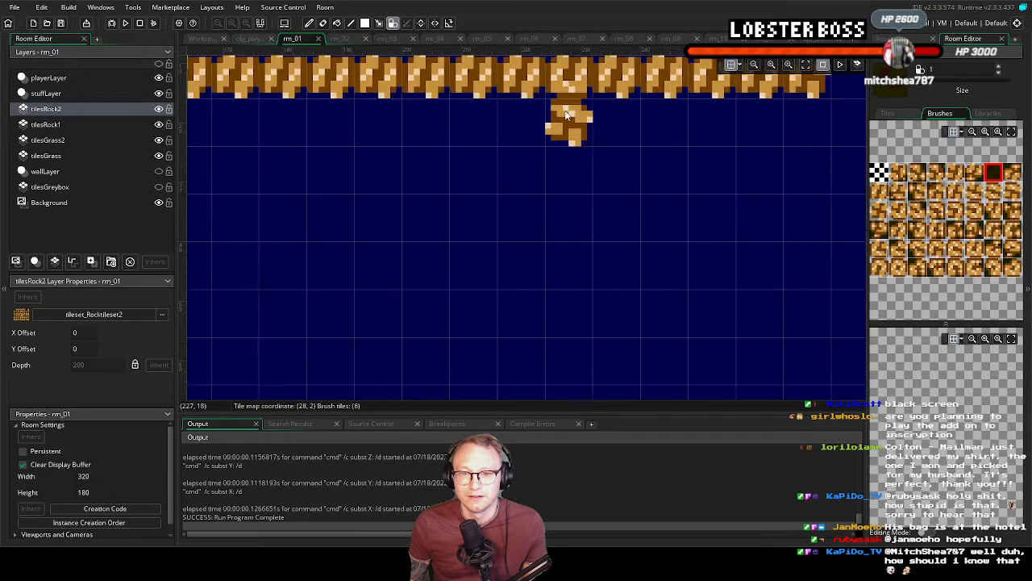
{"action": "middle_click_drag", "start_coordinate": [564, 110], "coordinate": [570, 151]}
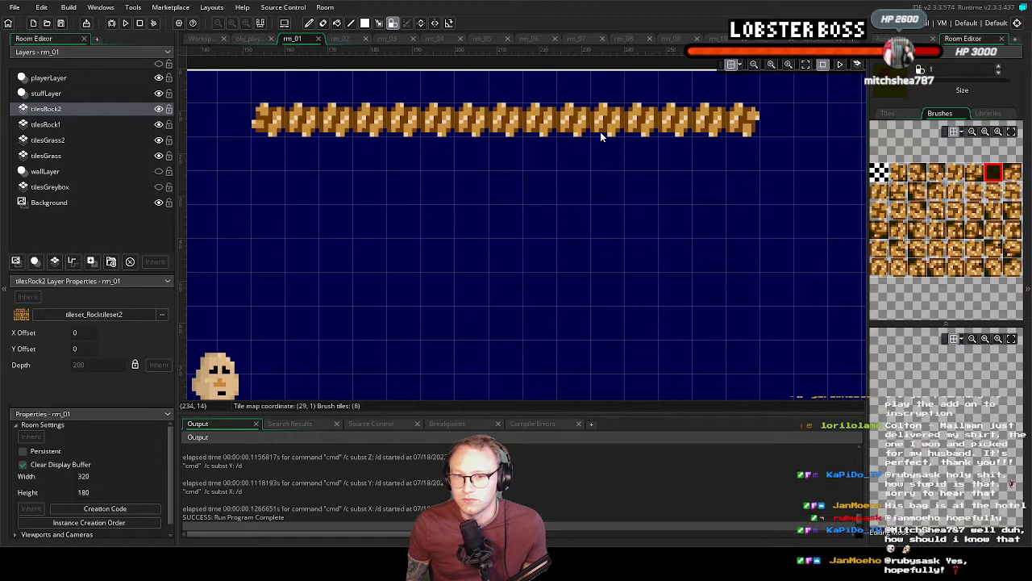
{"action": "scroll", "coordinate": [567, 137], "scroll_direction": "down", "scroll_amount": 5}
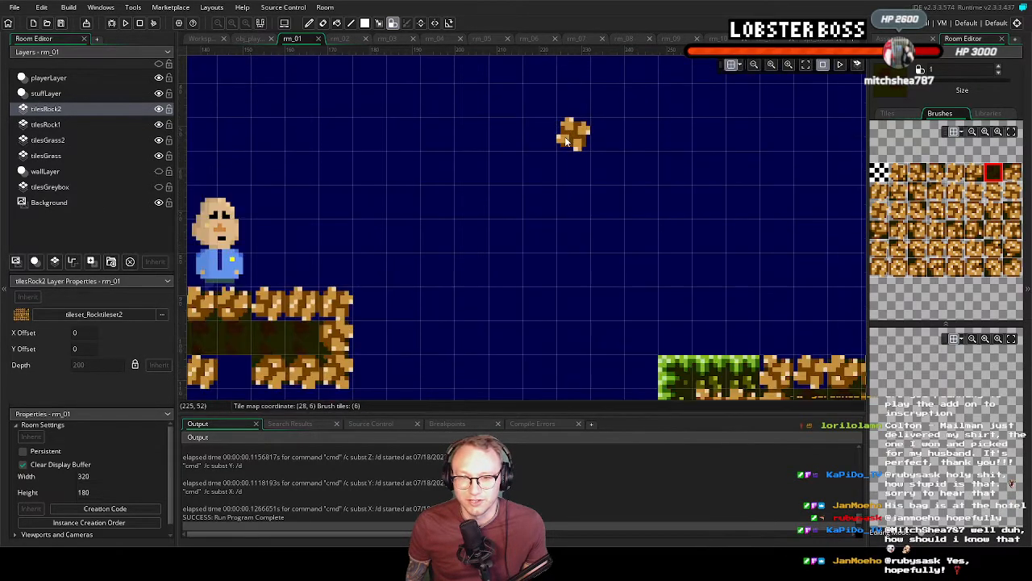
{"action": "scroll", "coordinate": [507, 171], "scroll_direction": "up", "scroll_amount": 5}
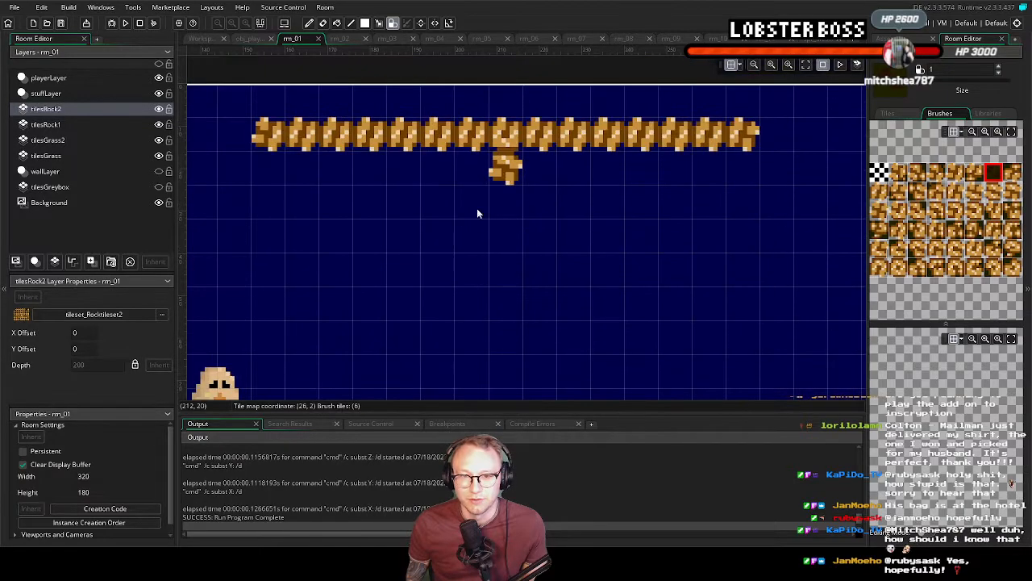
{"action": "left_click", "coordinate": [46, 124]}
{"action": "left_click", "coordinate": [988, 113]}
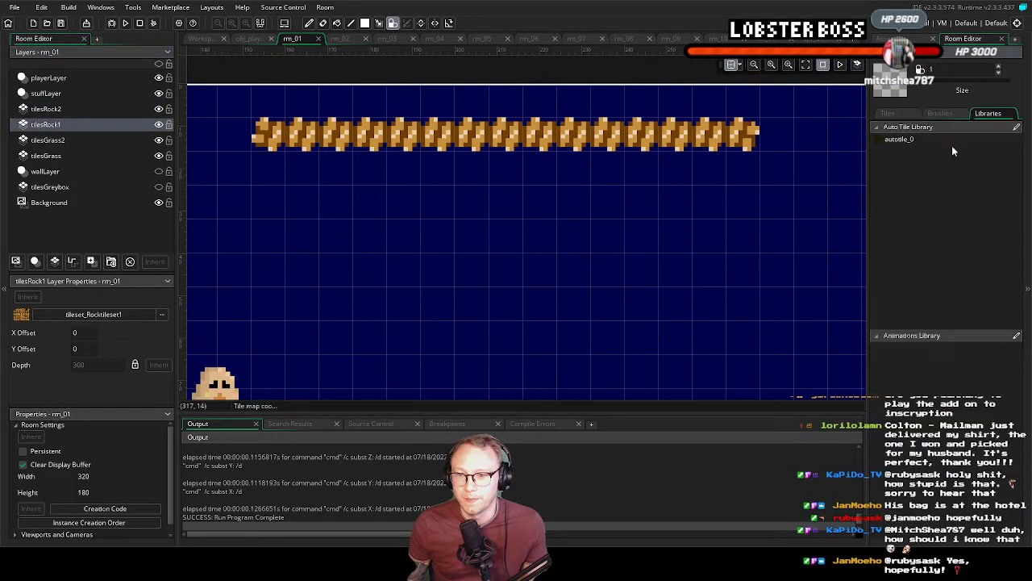
{"action": "left_click_drag", "start_coordinate": [292, 232], "coordinate": [740, 240]}
{"action": "scroll", "coordinate": [681, 260], "scroll_direction": "down", "scroll_amount": 3}
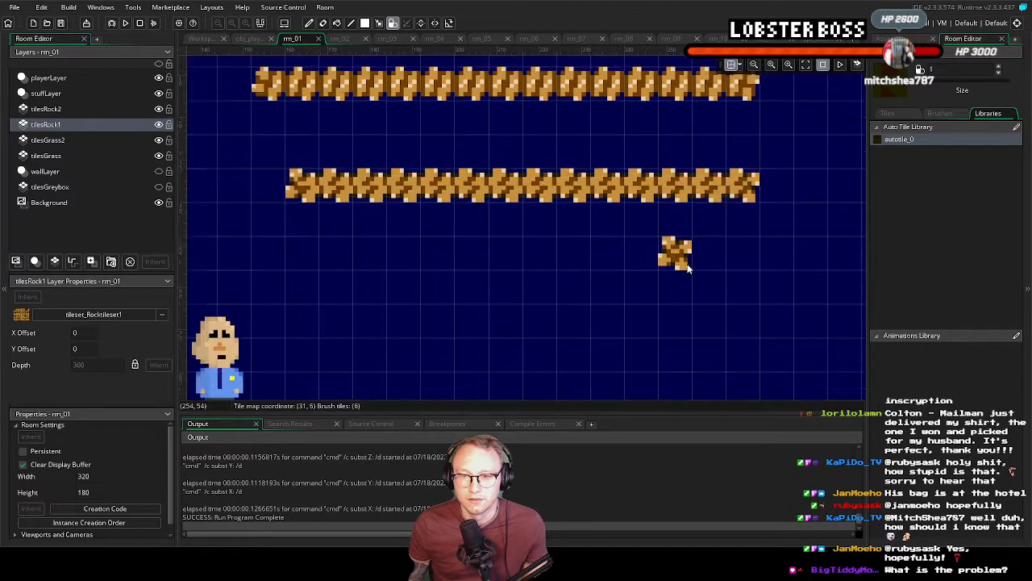
{"action": "scroll", "coordinate": [681, 260], "scroll_direction": "up", "scroll_amount": 3}
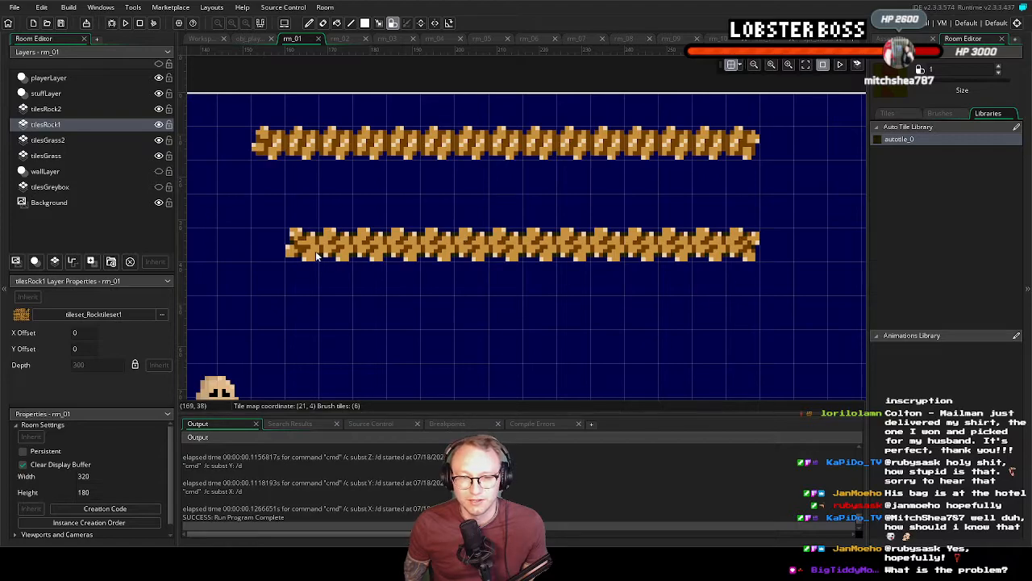
{"action": "mouse_move", "coordinate": [306, 262]}
{"action": "left_mouse_down"}
{"action": "mouse_move", "coordinate": [301, 297]}
{"action": "mouse_move", "coordinate": [740, 269]}
{"action": "mouse_move", "coordinate": [740, 278]}
{"action": "mouse_move", "coordinate": [669, 314]}
{"action": "mouse_move", "coordinate": [542, 297]}
{"action": "mouse_move", "coordinate": [524, 311]}
{"action": "mouse_move", "coordinate": [299, 313]}
{"action": "left_mouse_up"}
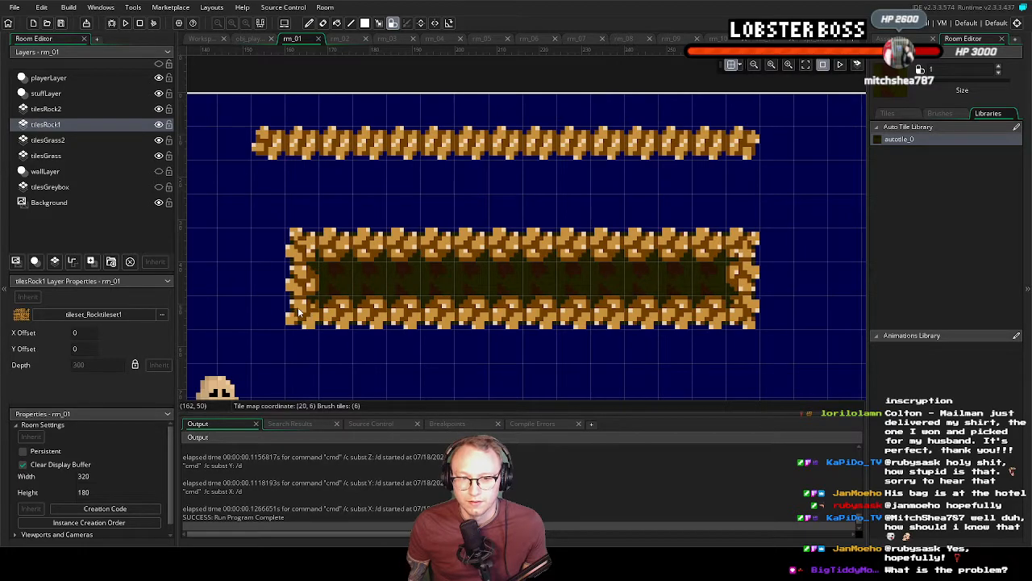
{"action": "key", "text": "ctrl+z"}
{"action": "key", "text": "ctrl+z"}
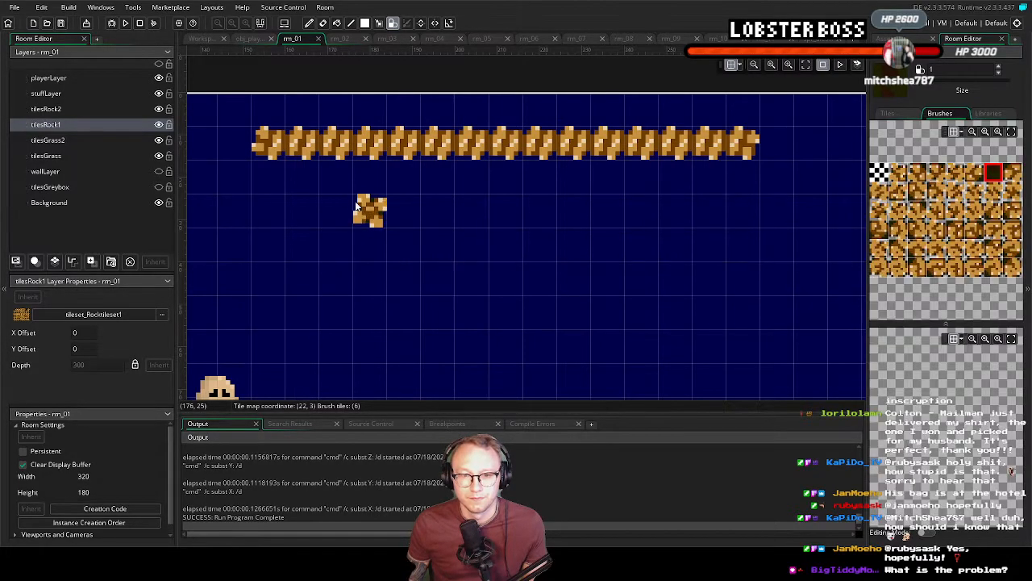
On tilesRock2, extend the strip near the room's upper edge into a three-row rock block with a filled dark interior
{"action": "left_click", "coordinate": [63, 113]}
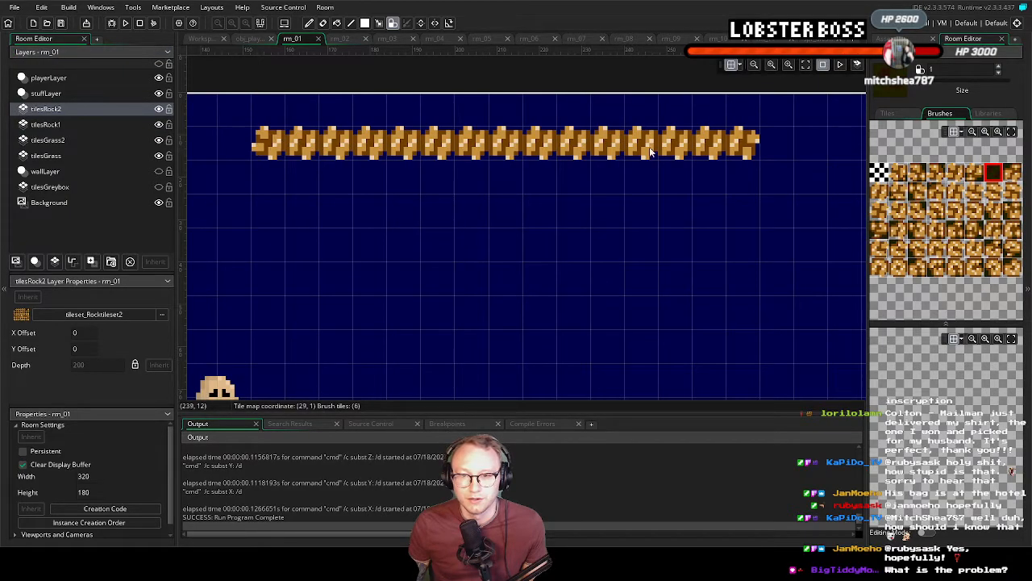
{"action": "mouse_move", "coordinate": [735, 181]}
{"action": "left_mouse_down"}
{"action": "mouse_move", "coordinate": [263, 171]}
{"action": "mouse_move", "coordinate": [266, 212]}
{"action": "mouse_move", "coordinate": [744, 210]}
{"action": "left_mouse_up"}
{"action": "scroll", "coordinate": [488, 269], "scroll_direction": "down", "scroll_amount": 3}
{"action": "scroll", "coordinate": [491, 270], "scroll_direction": "up", "scroll_amount": 4}
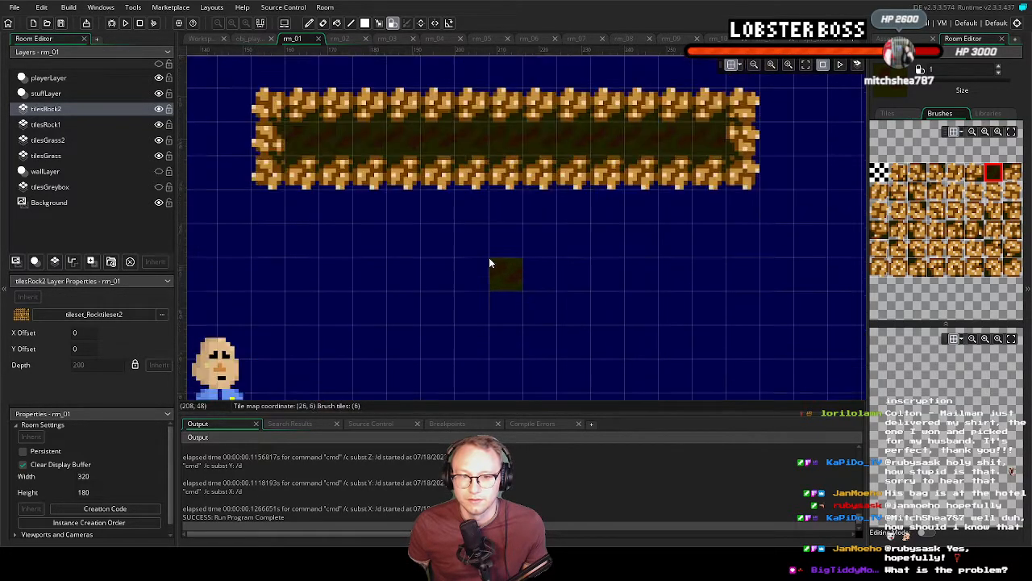
{"action": "scroll", "coordinate": [605, 268], "scroll_direction": "down", "scroll_amount": 5, "text": "ctrl"}
{"action": "scroll", "coordinate": [597, 250], "scroll_direction": "down", "scroll_amount": 2}
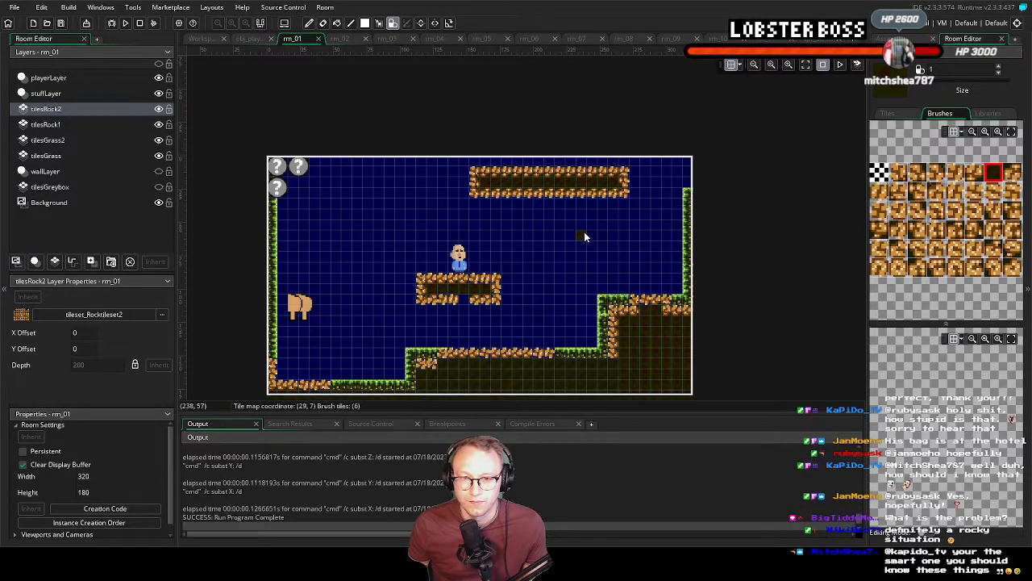
{"action": "scroll", "coordinate": [584, 232], "scroll_direction": "up", "scroll_amount": 2, "text": "ctrl"}
{"action": "mouse_move", "coordinate": [516, 208]}
{"action": "middle_mouse_down"}
{"action": "mouse_move", "coordinate": [571, 226]}
{"action": "mouse_move", "coordinate": [559, 221]}
{"action": "middle_mouse_up"}
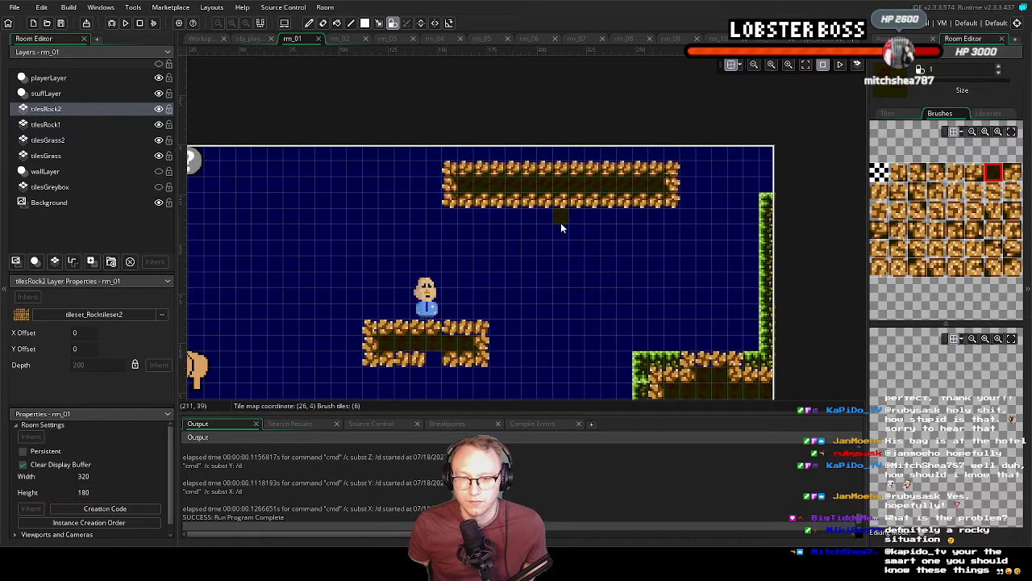
Erase the three-row rock block near the room's upper edge from tilesRock2 using the empty tile
{"action": "left_click", "coordinate": [879, 172]}
{"action": "left_click_drag", "start_coordinate": [685, 203], "coordinate": [477, 208]}
{"action": "mouse_move", "coordinate": [453, 173]}
{"action": "left_mouse_down"}
{"action": "mouse_move", "coordinate": [571, 167]}
{"action": "mouse_move", "coordinate": [679, 195]}
{"action": "mouse_move", "coordinate": [627, 172]}
{"action": "mouse_move", "coordinate": [611, 202]}
{"action": "mouse_move", "coordinate": [494, 190]}
{"action": "left_mouse_up"}
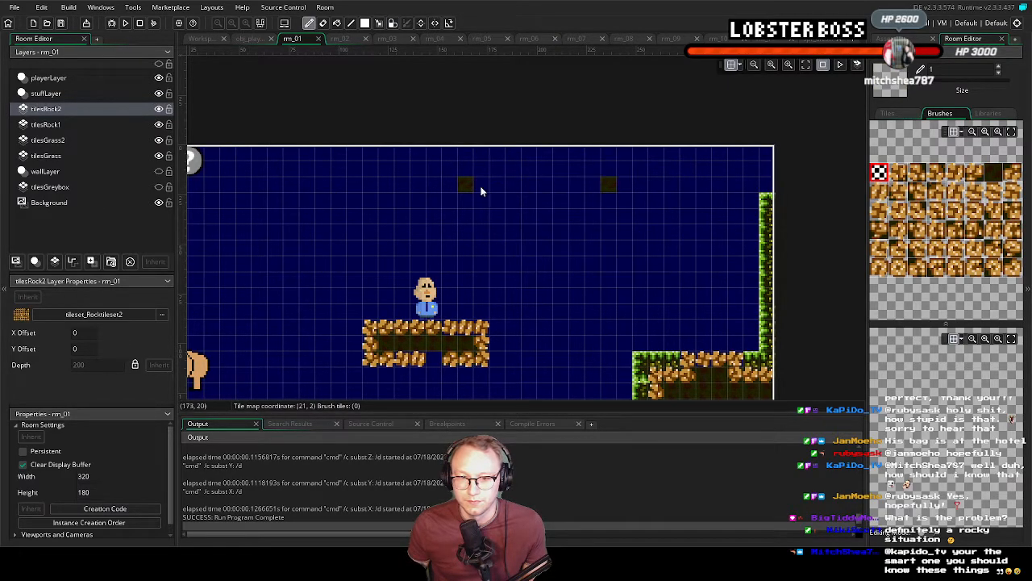
On tilesRock2, erase part of the upper and lower edge tiles of the floating rock platform below the bald character
{"action": "scroll", "coordinate": [592, 274], "scroll_direction": "down", "scroll_amount": 2}
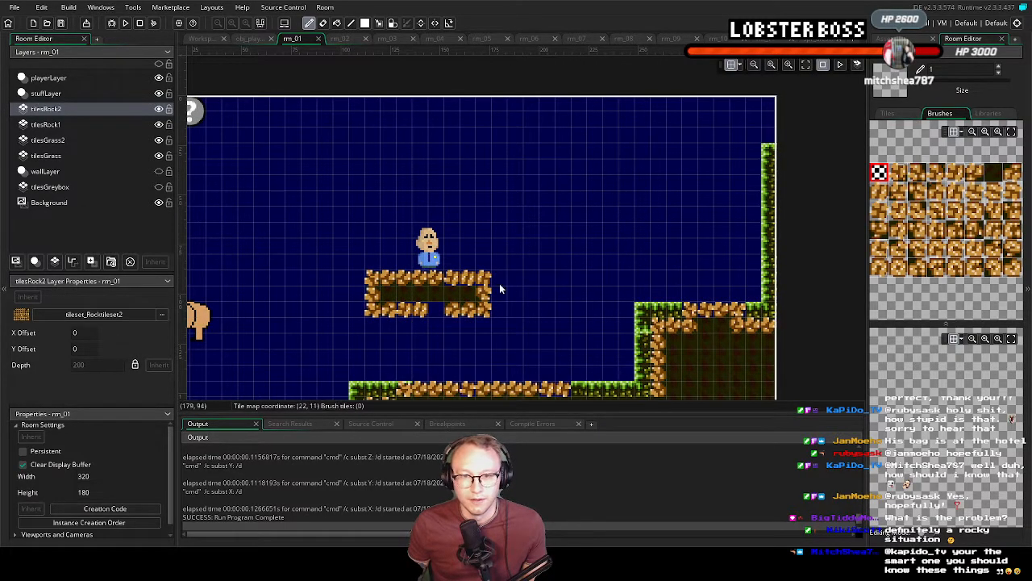
{"action": "left_click_drag", "start_coordinate": [452, 278], "coordinate": [486, 279]}
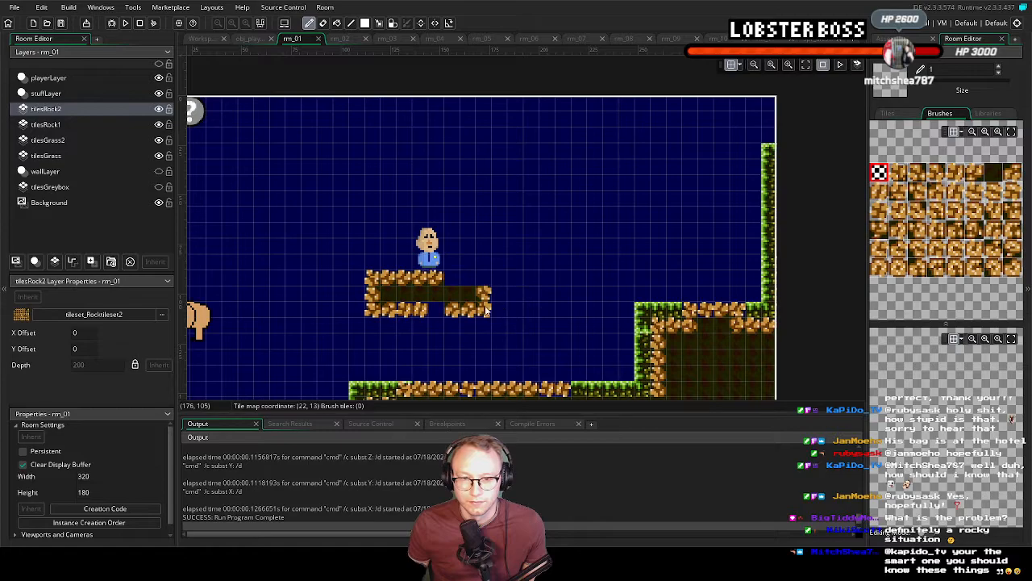
{"action": "left_click_drag", "start_coordinate": [422, 311], "coordinate": [403, 311]}
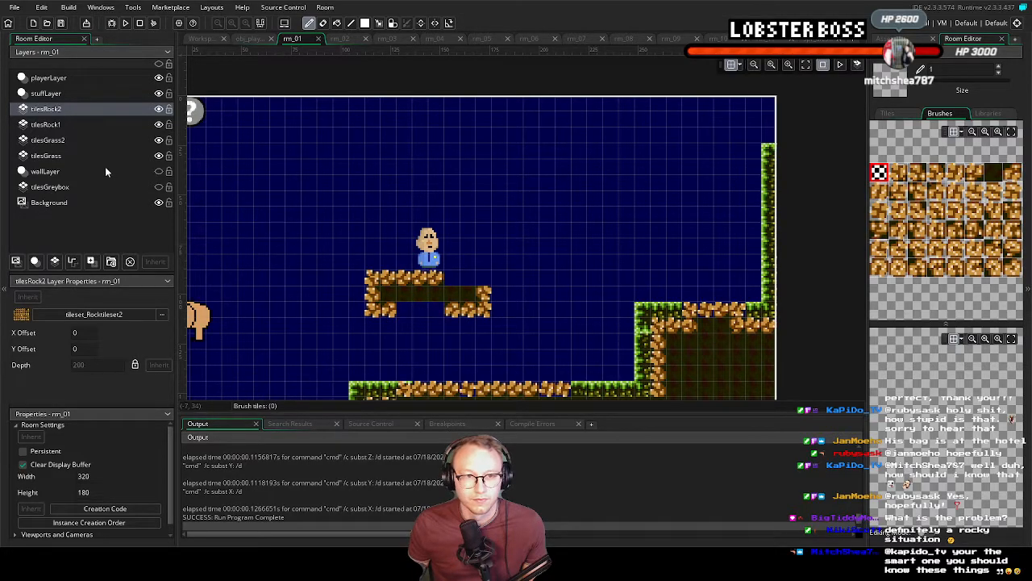
On tilesRock1, fill the gaps in the floating platform's edges with autotile_0 rock
{"action": "left_click", "coordinate": [65, 124]}
{"action": "left_click", "coordinate": [989, 114]}
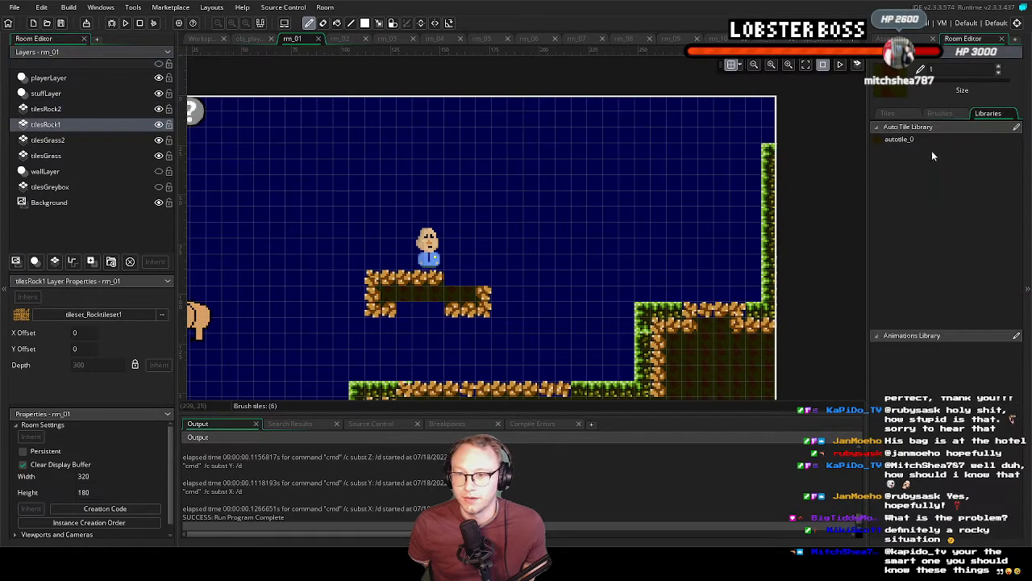
{"action": "mouse_move", "coordinate": [447, 284]}
{"action": "left_mouse_down"}
{"action": "mouse_move", "coordinate": [379, 294]}
{"action": "mouse_move", "coordinate": [484, 287]}
{"action": "mouse_move", "coordinate": [395, 296]}
{"action": "mouse_move", "coordinate": [438, 315]}
{"action": "left_mouse_up"}
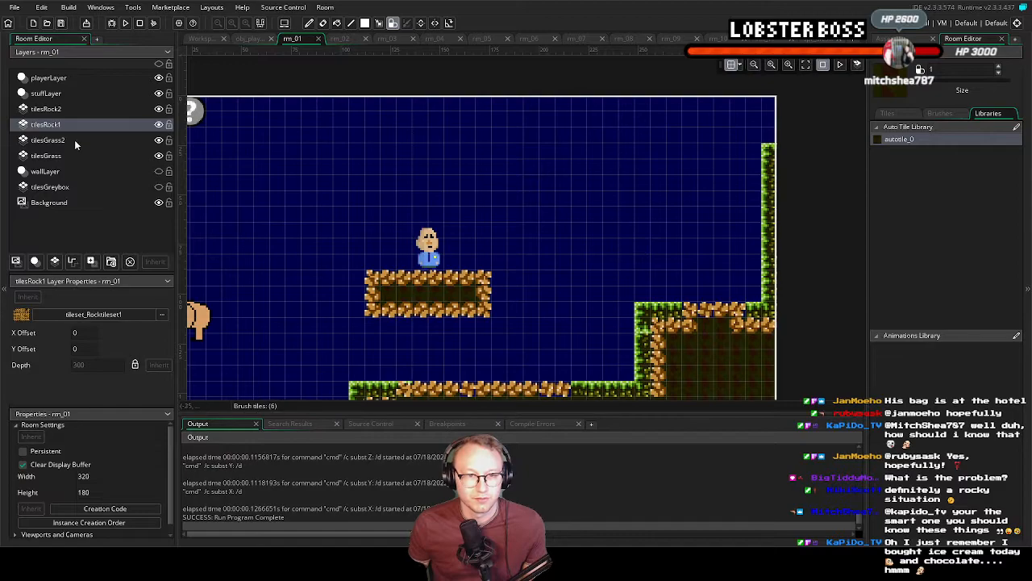
On tilesRock2, paint autotile_0 rock over the floating platform to layer it on the tilesRock1 tiles
{"action": "left_click", "coordinate": [73, 109]}
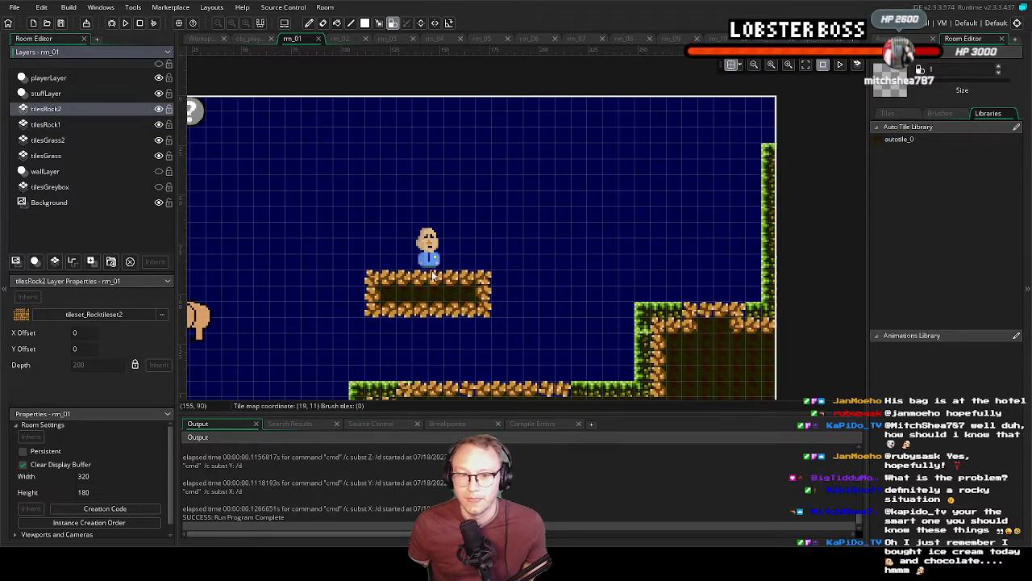
{"action": "left_click", "coordinate": [899, 139]}
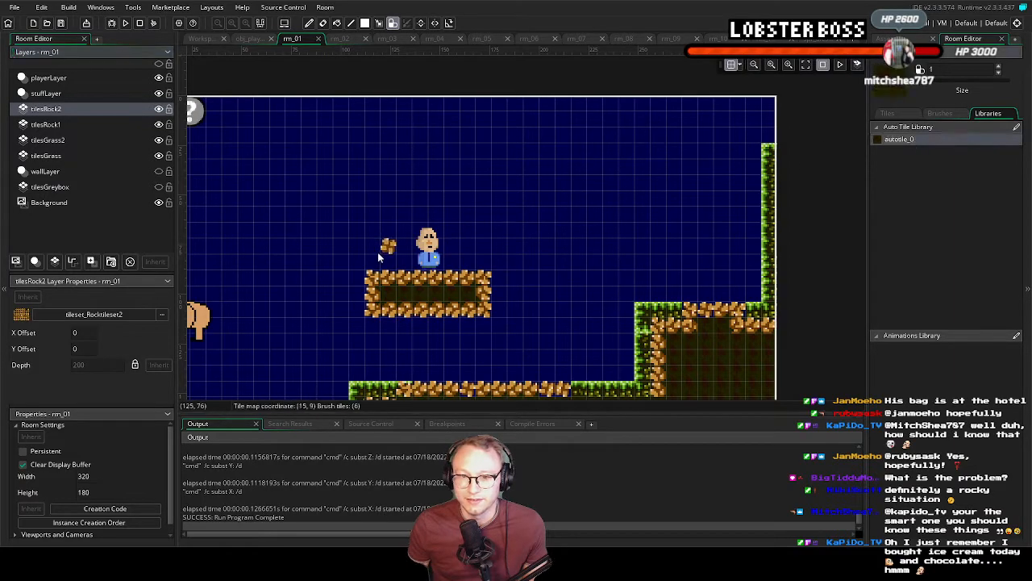
{"action": "mouse_move", "coordinate": [394, 289]}
{"action": "left_mouse_down"}
{"action": "mouse_move", "coordinate": [485, 289]}
{"action": "mouse_move", "coordinate": [379, 298]}
{"action": "mouse_move", "coordinate": [375, 312]}
{"action": "mouse_move", "coordinate": [493, 321]}
{"action": "left_mouse_up"}
With the empty tile on tilesRock2, erase gaps in the rock row along the middle ground ledge and the raised ledge at the room's right
{"action": "left_click", "coordinate": [887, 113]}
{"action": "left_click", "coordinate": [939, 113]}
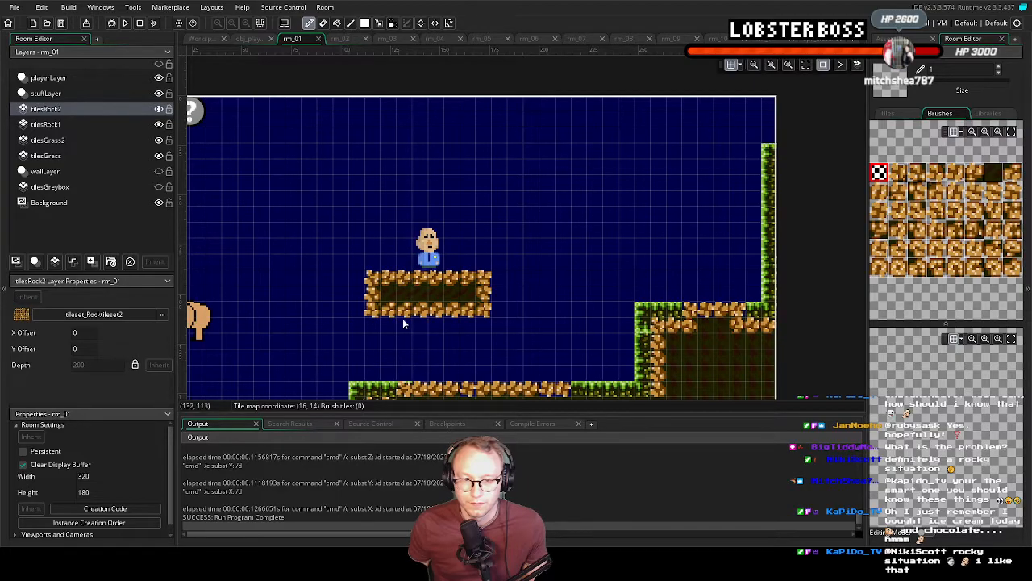
{"action": "scroll", "coordinate": [566, 260], "scroll_direction": "down", "scroll_amount": 3}
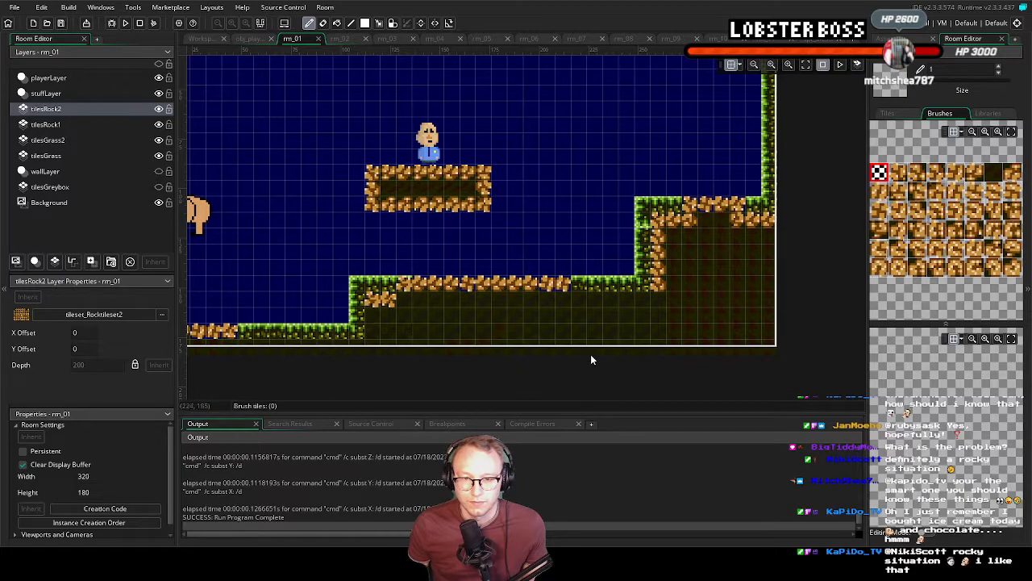
{"action": "scroll", "coordinate": [697, 290], "scroll_direction": "down", "scroll_amount": 3}
{"action": "scroll", "coordinate": [697, 290], "scroll_direction": "up", "scroll_amount": 3}
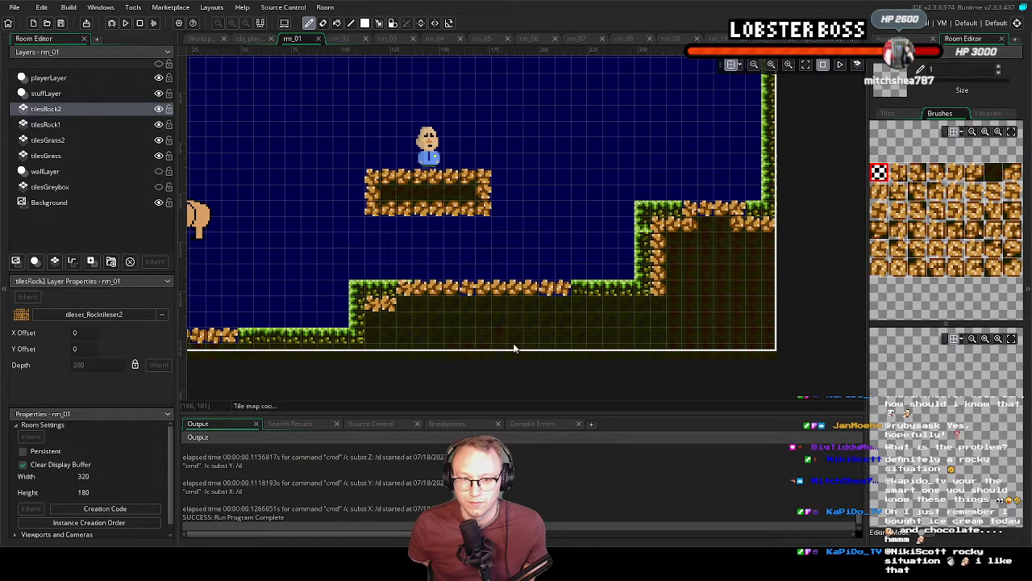
{"action": "middle_click_drag", "start_coordinate": [498, 332], "coordinate": [514, 343]}
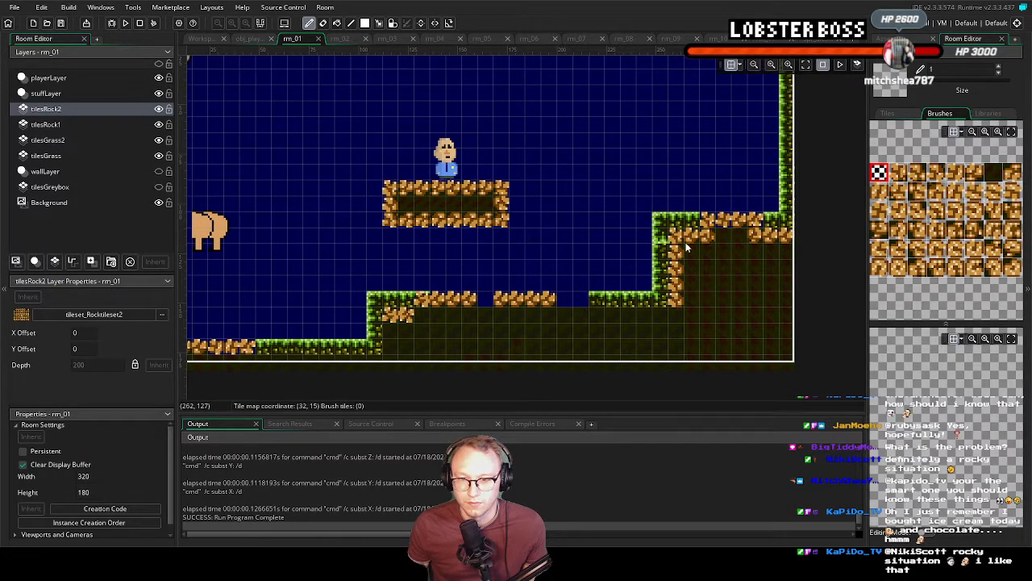
{"action": "left_click", "coordinate": [726, 221]}
On tilesRock2, erase a two-tile gap in the rock floor at the room's lower-left corner, undoing a stray erase
{"action": "middle_click_drag", "start_coordinate": [282, 342], "coordinate": [441, 347]}
{"action": "left_click", "coordinate": [393, 350]}
{"action": "key", "text": "ctrl+z"}
{"action": "left_click_drag", "start_coordinate": [409, 352], "coordinate": [388, 352]}
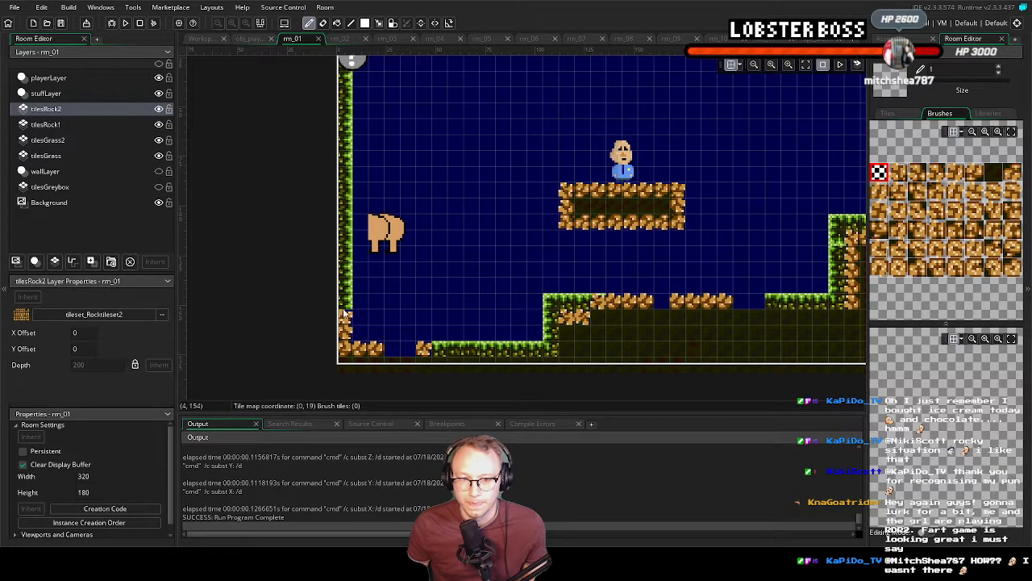
{"action": "middle_click_drag", "start_coordinate": [591, 334], "coordinate": [492, 334]}
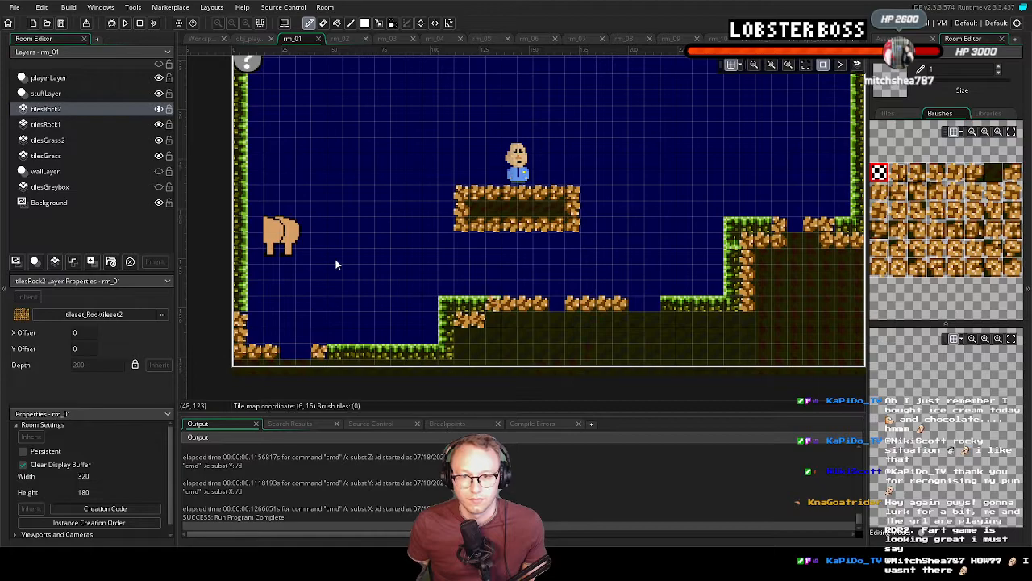
On tilesRock1, paint autotile_0 rock across the gaps in the middle ledge and fill the ground beneath it past the room's lower edge
{"action": "left_click", "coordinate": [48, 126]}
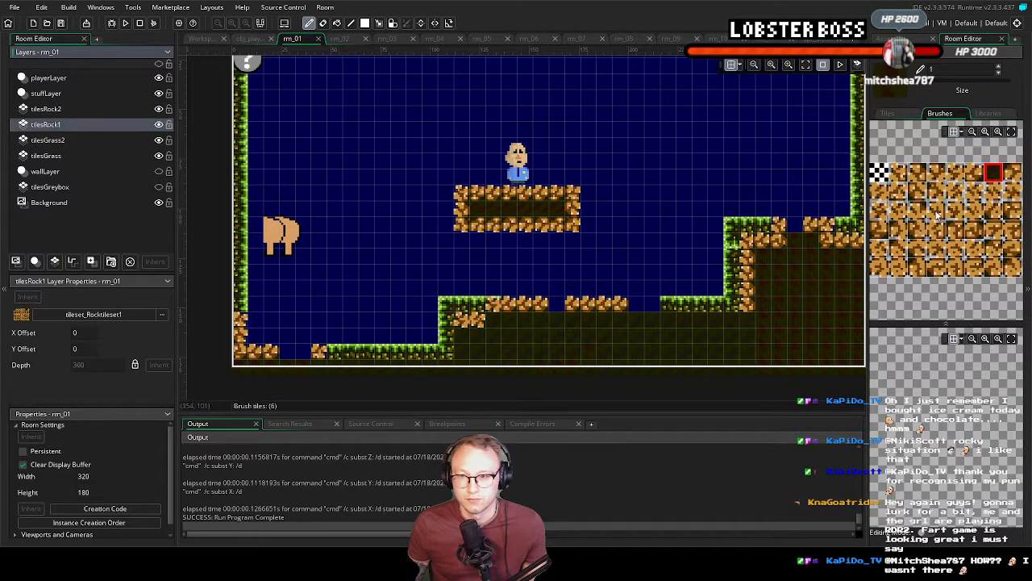
{"action": "left_click", "coordinate": [988, 114]}
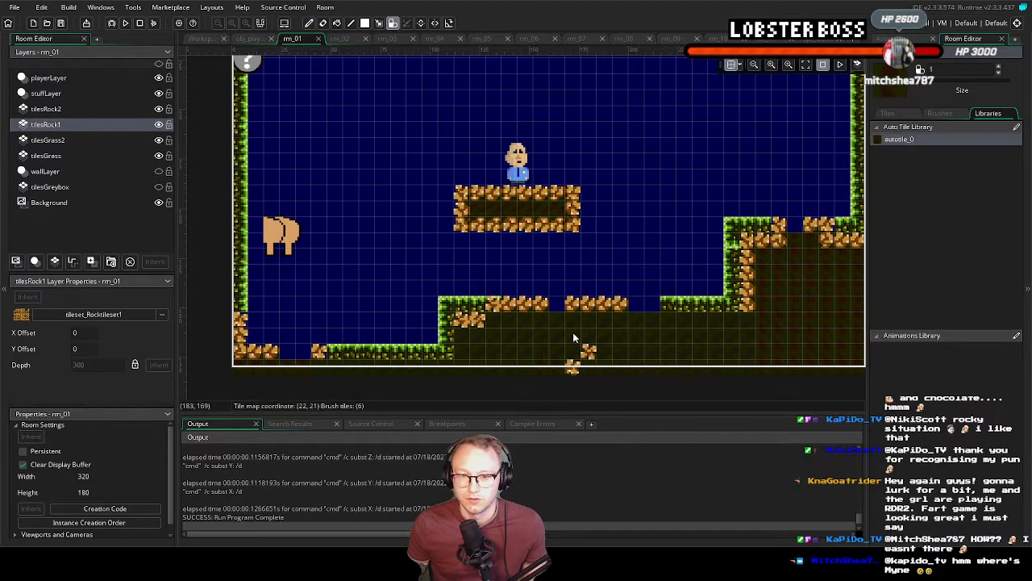
{"action": "mouse_move", "coordinate": [603, 308]}
{"action": "left_mouse_down"}
{"action": "mouse_move", "coordinate": [651, 309]}
{"action": "mouse_move", "coordinate": [651, 336]}
{"action": "mouse_move", "coordinate": [488, 321]}
{"action": "mouse_move", "coordinate": [650, 325]}
{"action": "mouse_move", "coordinate": [465, 339]}
{"action": "mouse_move", "coordinate": [586, 346]}
{"action": "left_mouse_up"}
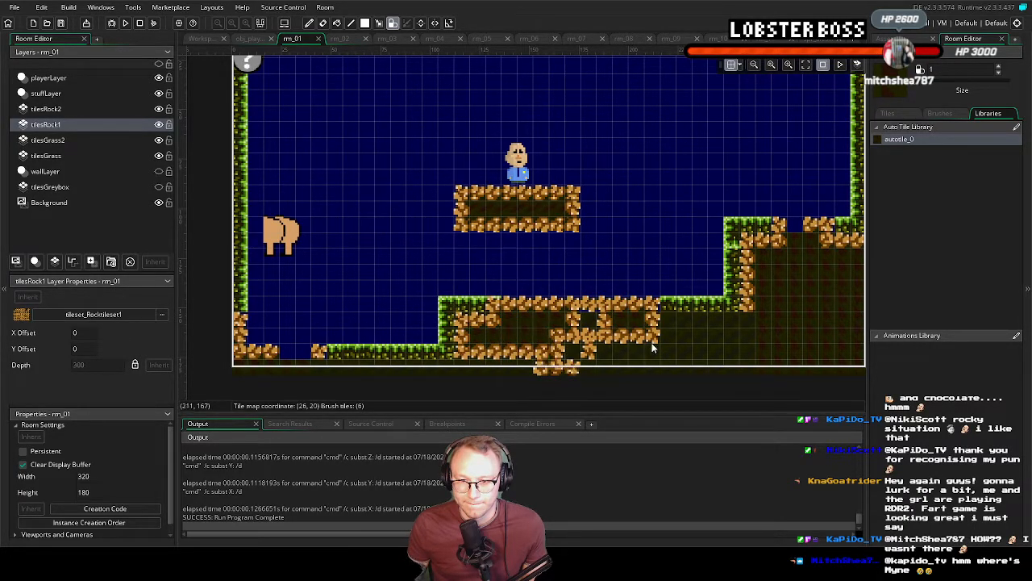
{"action": "mouse_move", "coordinate": [652, 339]}
{"action": "left_mouse_down"}
{"action": "mouse_move", "coordinate": [473, 356]}
{"action": "mouse_move", "coordinate": [639, 360]}
{"action": "mouse_move", "coordinate": [623, 320]}
{"action": "left_mouse_up"}
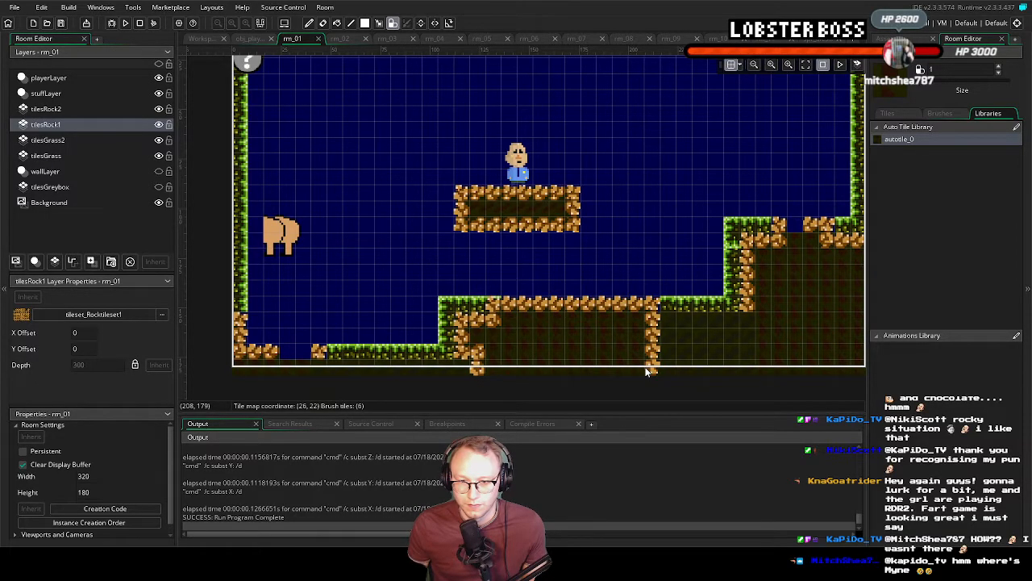
{"action": "middle_click_drag", "start_coordinate": [810, 301], "coordinate": [788, 335]}
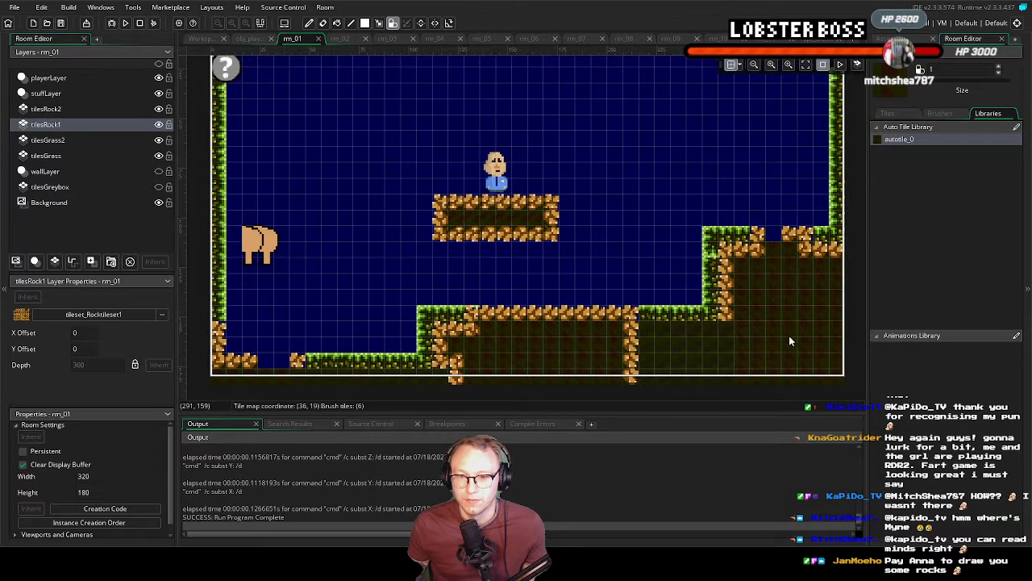
On tilesRock2, paint autotile_0 rock over the middle ledge and down the sides of the ground block beneath it
{"action": "left_click", "coordinate": [46, 108]}
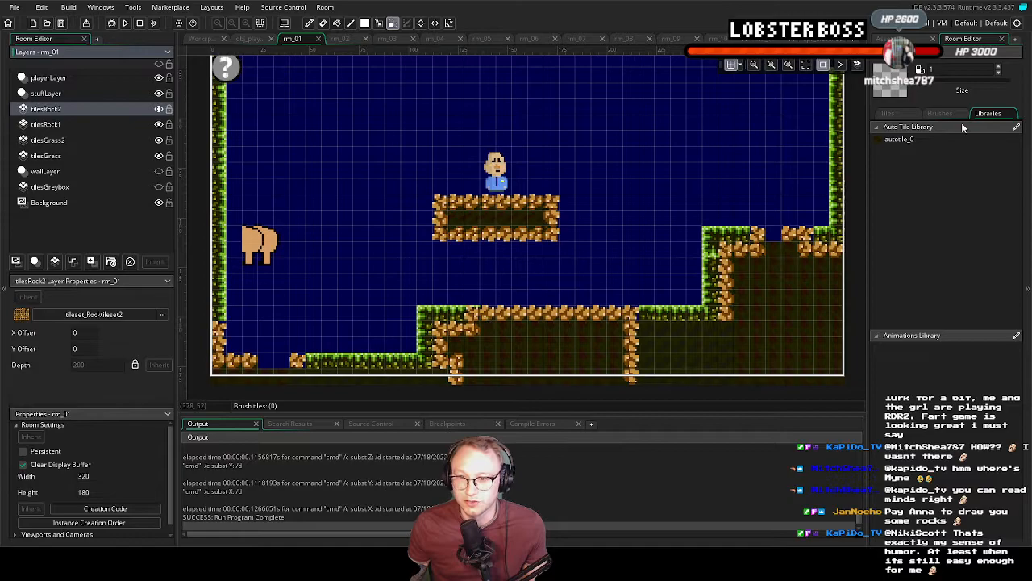
{"action": "left_click", "coordinate": [927, 139]}
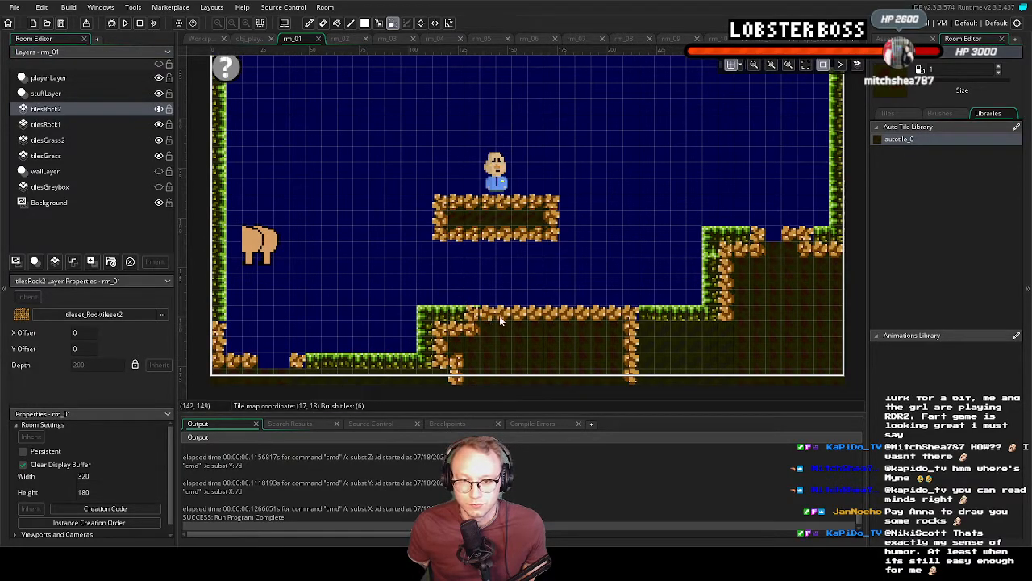
{"action": "mouse_move", "coordinate": [614, 317]}
{"action": "left_mouse_down"}
{"action": "mouse_move", "coordinate": [625, 328]}
{"action": "mouse_move", "coordinate": [441, 333]}
{"action": "mouse_move", "coordinate": [629, 346]}
{"action": "mouse_move", "coordinate": [634, 362]}
{"action": "mouse_move", "coordinate": [440, 376]}
{"action": "mouse_move", "coordinate": [637, 382]}
{"action": "left_mouse_up"}
With the empty tile on tilesRock2, erase the surplus rock tile under the left end of the middle ledge
{"action": "left_click", "coordinate": [936, 117]}
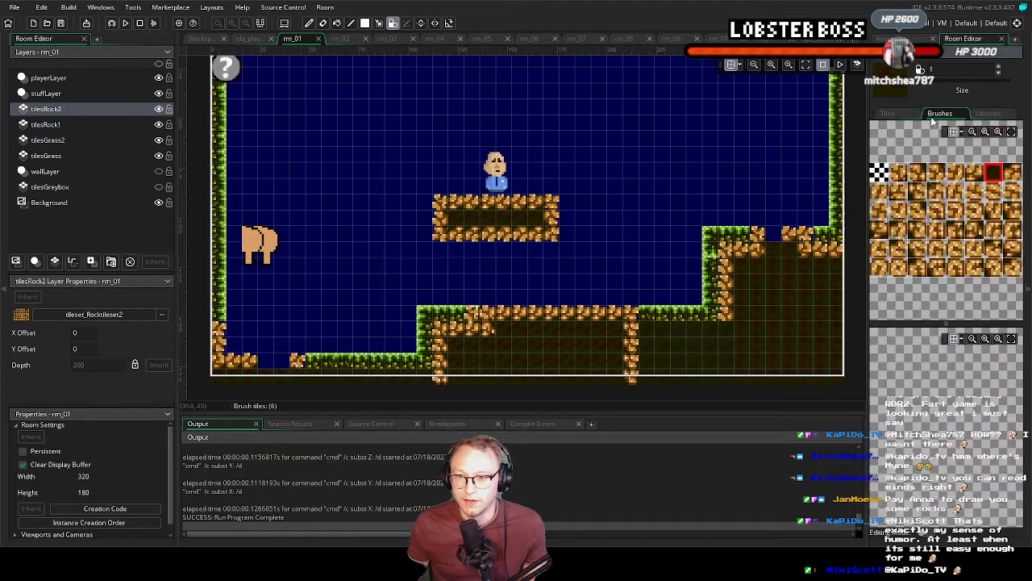
{"action": "left_click", "coordinate": [879, 172]}
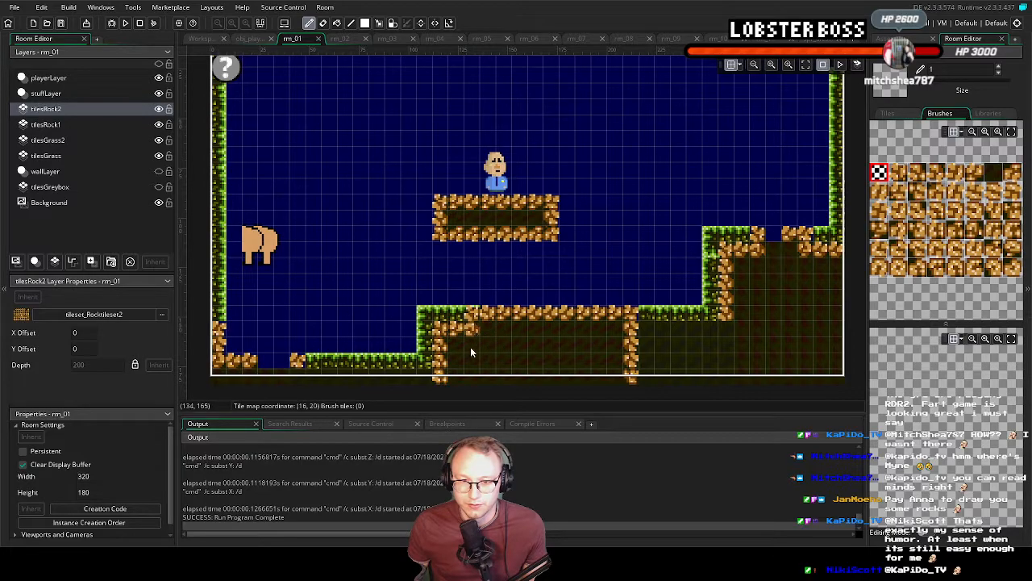
{"action": "scroll", "coordinate": [634, 335], "scroll_direction": "down", "scroll_amount": 2}
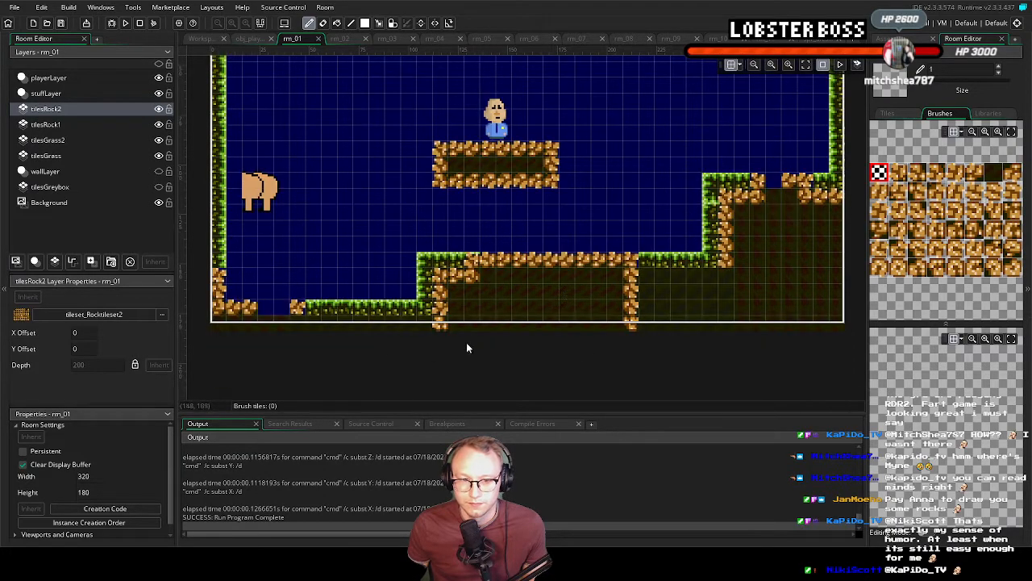
On tilesRock2, paint autotile_0 rock across the floor gap in the room's lower-left corner and down past the room edge
{"action": "middle_click_drag", "start_coordinate": [333, 328], "coordinate": [449, 358]}
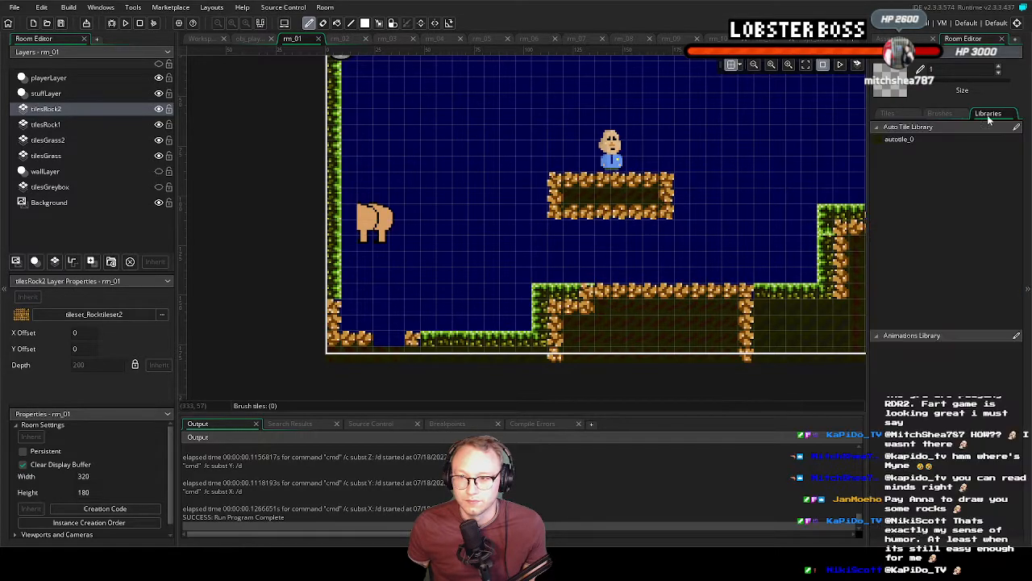
{"action": "left_click", "coordinate": [911, 140]}
{"action": "left_click_drag", "start_coordinate": [351, 343], "coordinate": [415, 342]}
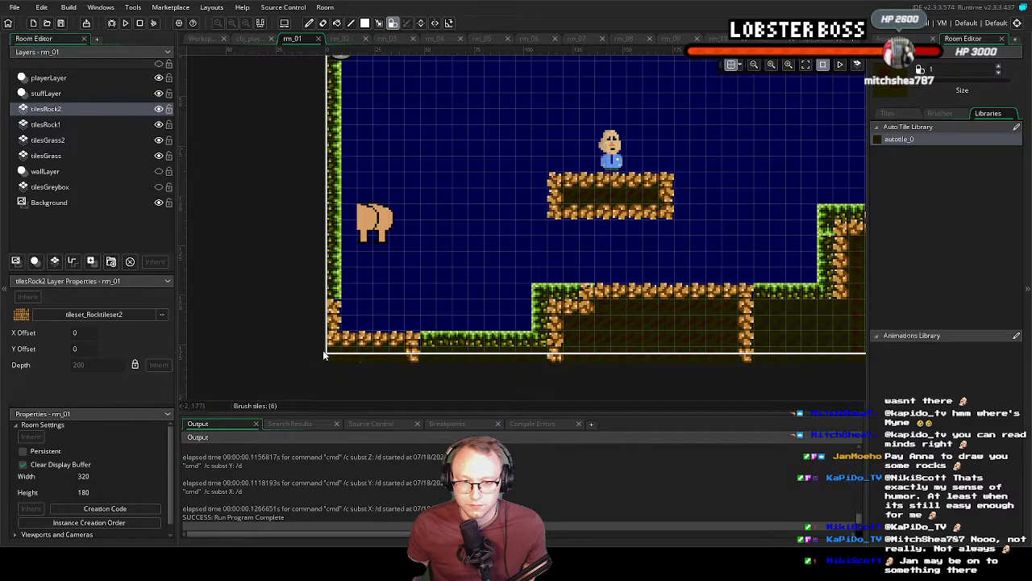
Erase two tiles from the middle of the lower-left rock floor on tilesRock2 using the empty tile
{"action": "left_click", "coordinate": [939, 114]}
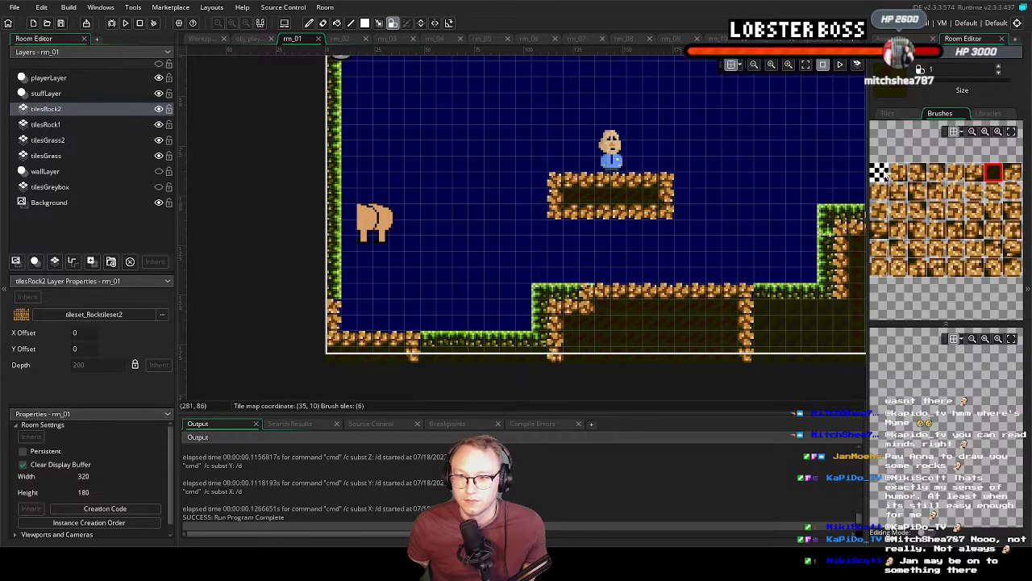
{"action": "left_click", "coordinate": [380, 339]}
{"action": "left_click", "coordinate": [400, 343]}
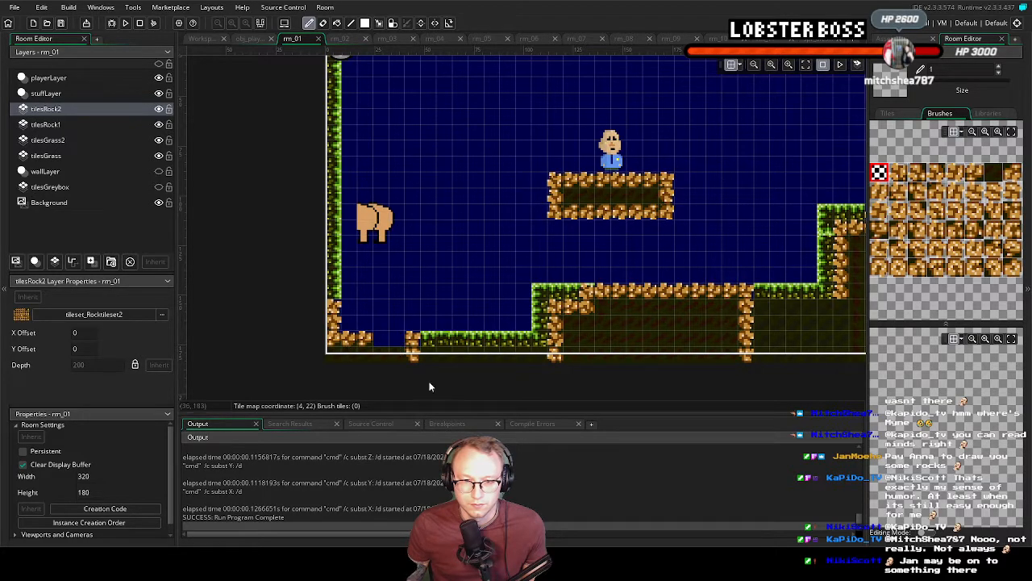
On tilesRock1, fill the gap in the lower-left rock floor with autotile_0 rock
{"action": "left_click", "coordinate": [56, 125]}
{"action": "left_click", "coordinate": [993, 172]}
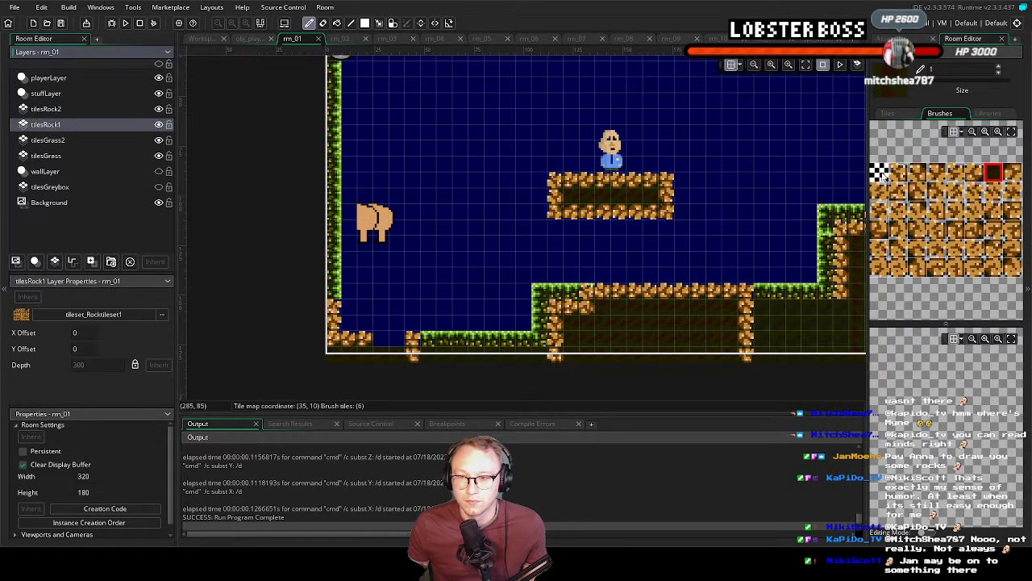
{"action": "left_click", "coordinate": [988, 113]}
{"action": "left_click", "coordinate": [928, 140]}
{"action": "left_click_drag", "start_coordinate": [380, 342], "coordinate": [395, 345]}
Run the game, move the green character around the first room to check how the rock tiles look, and close the game
{"action": "middle_click_drag", "start_coordinate": [718, 366], "coordinate": [509, 349]}
{"action": "key", "text": "F5"}
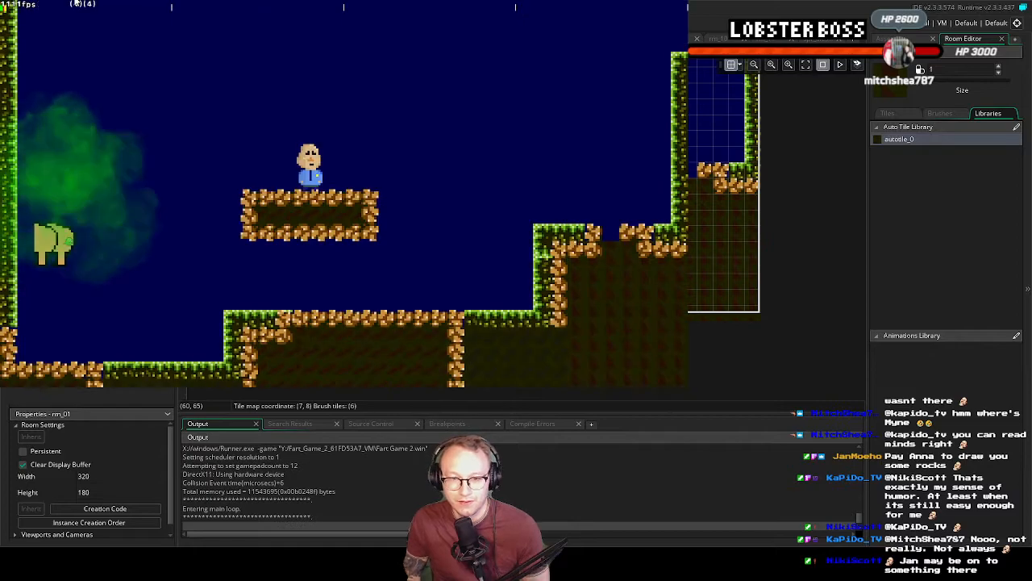
{"action": "key", "text": "Right"}
{"action": "key", "text": "Left"}
{"action": "key", "text": "Right"}
{"action": "key", "text": "space"}
{"action": "key", "text": "Right"}
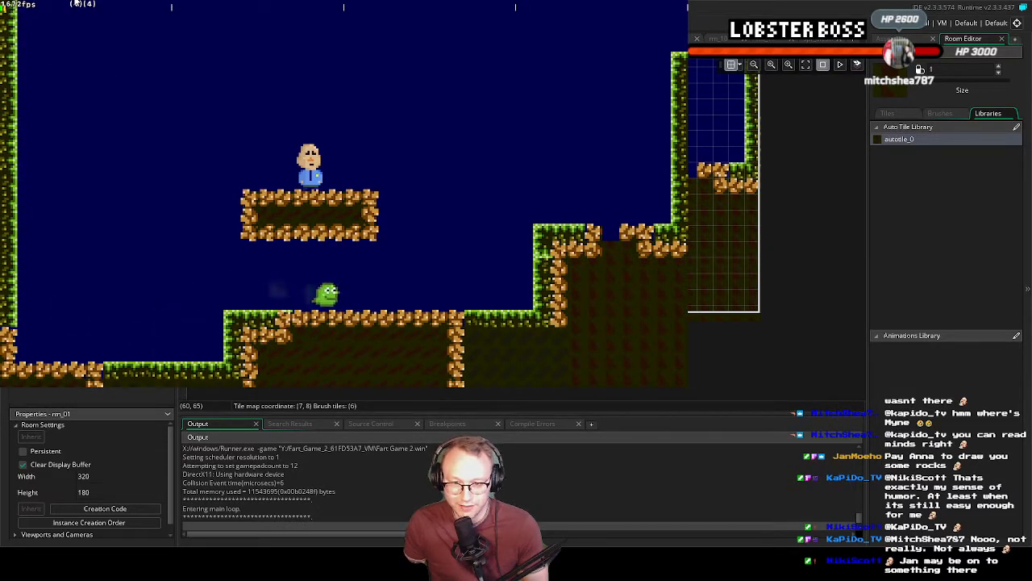
{"action": "key", "text": "Left"}
{"action": "key", "text": "Right"}
{"action": "key", "text": "Right"}
{"action": "key", "text": "space"}
{"action": "key", "text": "Left"}
{"action": "key", "text": "space"}
{"action": "key", "text": "Right"}
{"action": "key", "text": "space"}
{"action": "key", "text": "space"}
{"action": "key", "text": "space"}
{"action": "key", "text": "Left"}
{"action": "key", "text": "Left"}
{"action": "key", "text": "space"}
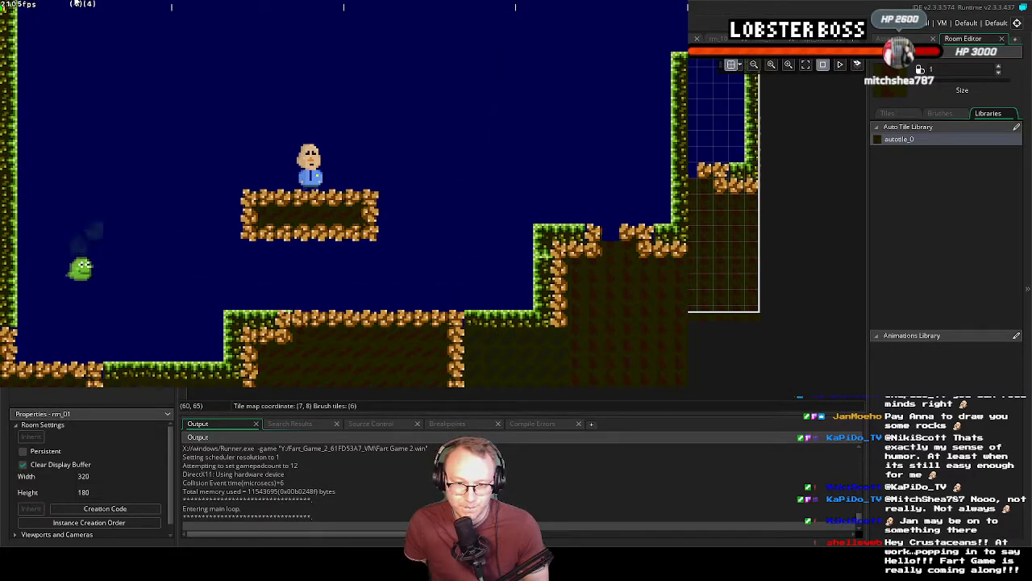
{"action": "key", "text": "Right"}
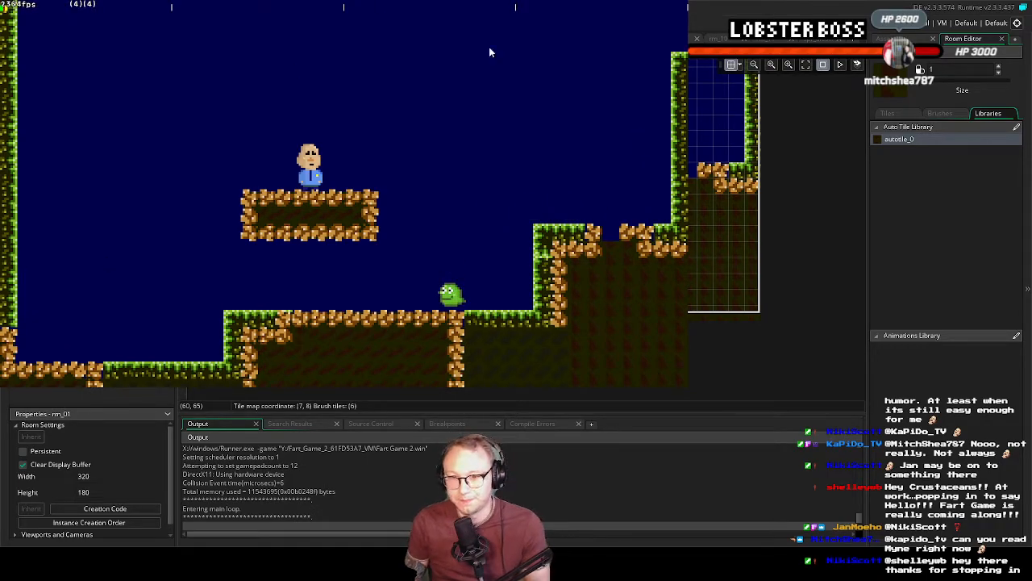
{"action": "left_click", "coordinate": [683, 5]}
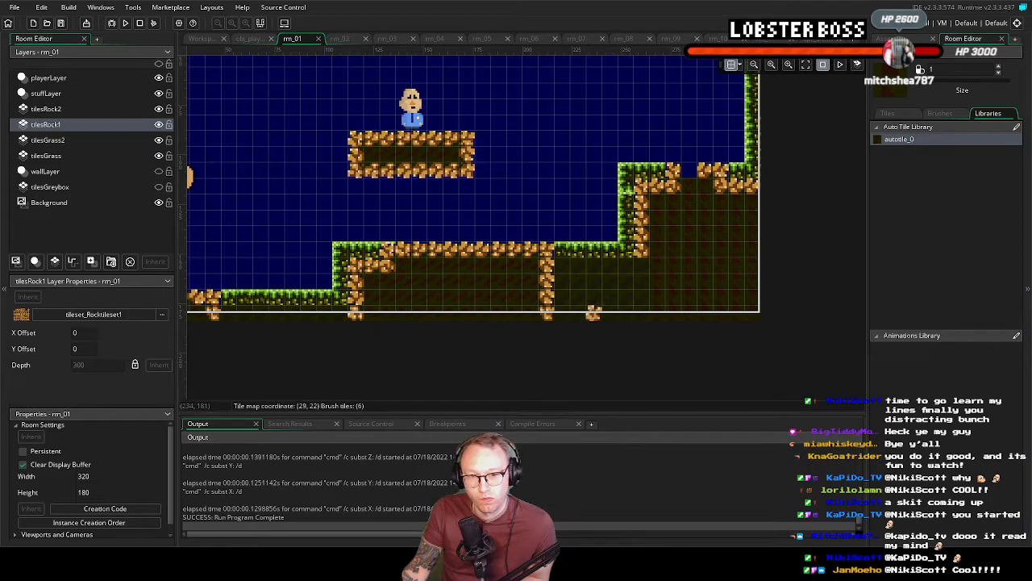
{"action": "mouse_move", "coordinate": [592, 315]}
{"action": "middle_mouse_down"}
{"action": "mouse_move", "coordinate": [619, 386]}
{"action": "mouse_move", "coordinate": [616, 368]}
{"action": "middle_mouse_up"}
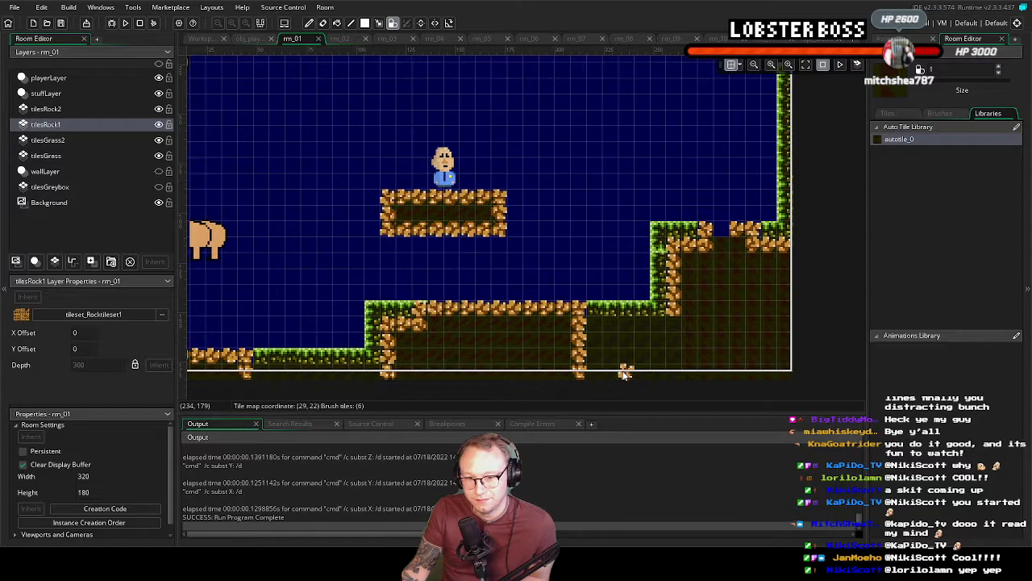